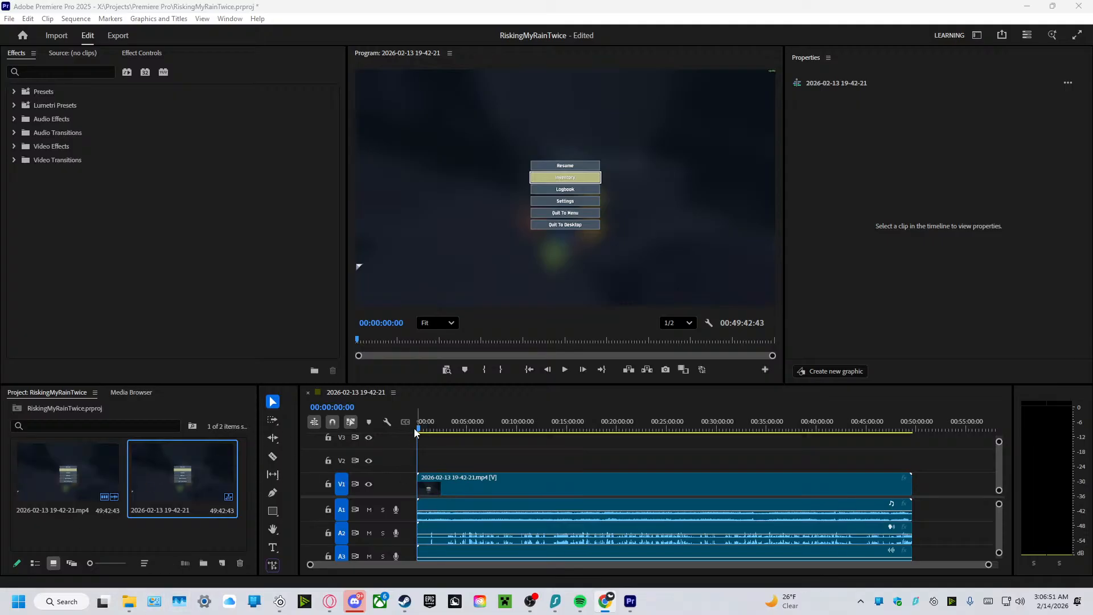
left_click_drag(415, 428, 887, 488)
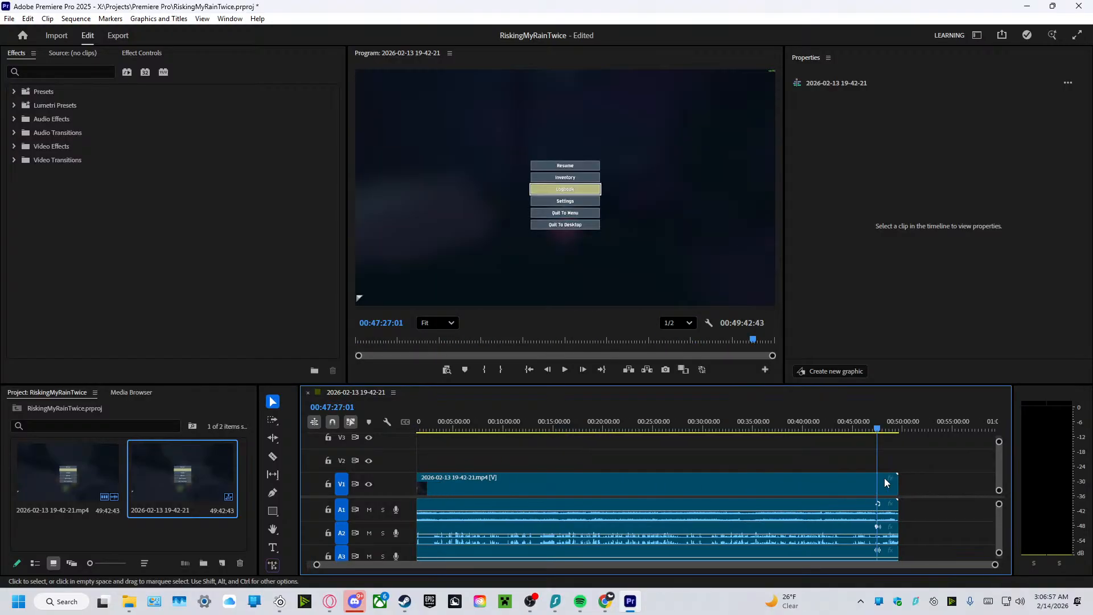
scroll(995, 532, "down", 3)
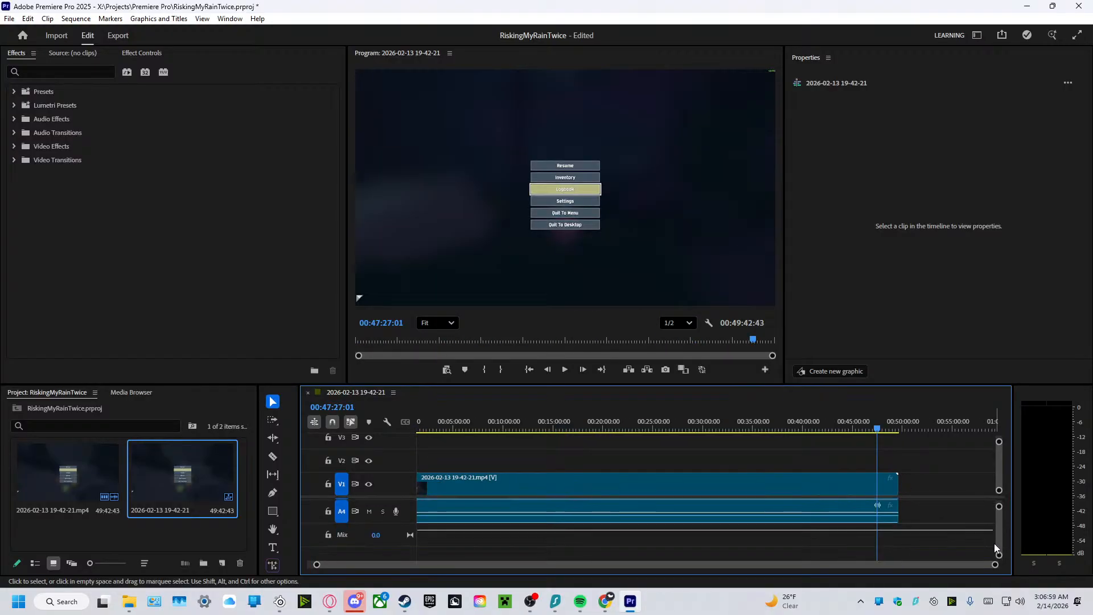
left_click_drag(899, 566, 569, 583)
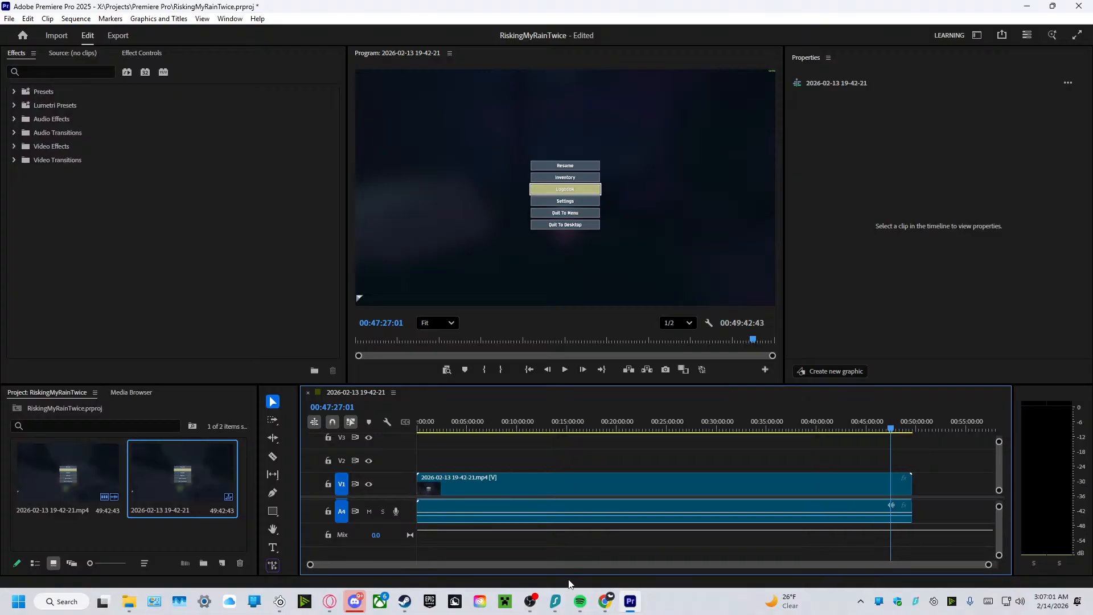
left_click(518, 512)
right_click(518, 513)
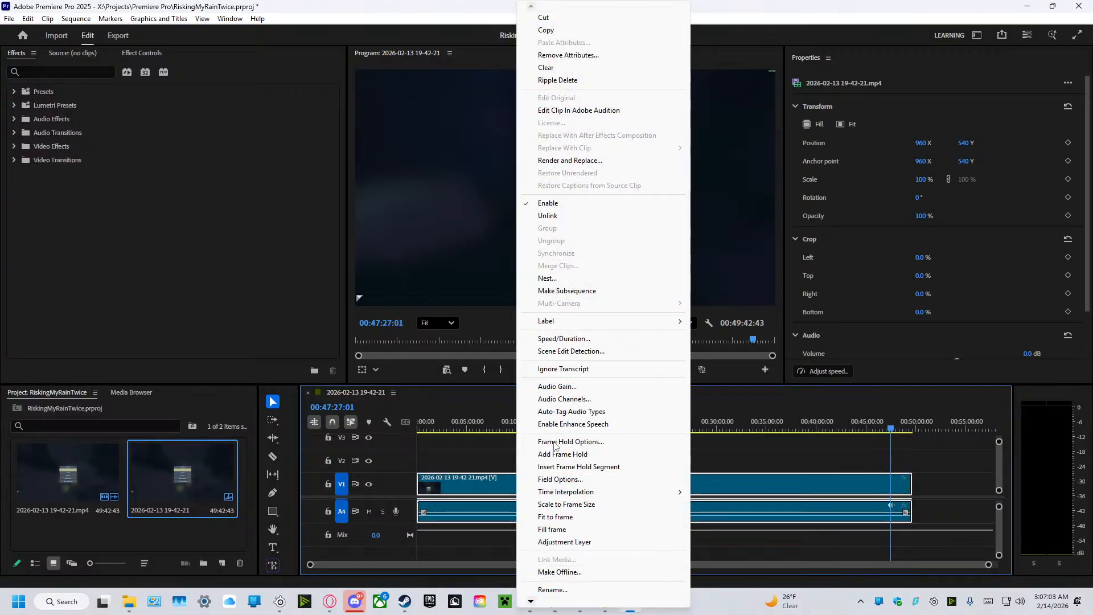
left_click(548, 216)
left_click(941, 485)
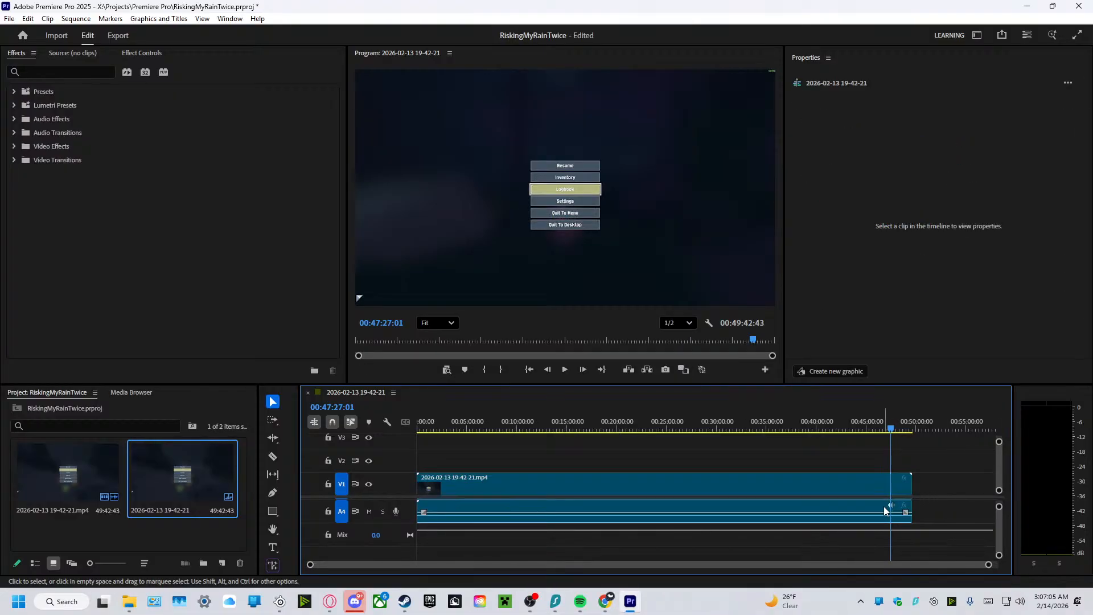
Delete the unlinked audio clips on tracks A4 and A3.
left_click(883, 510)
key("Delete")
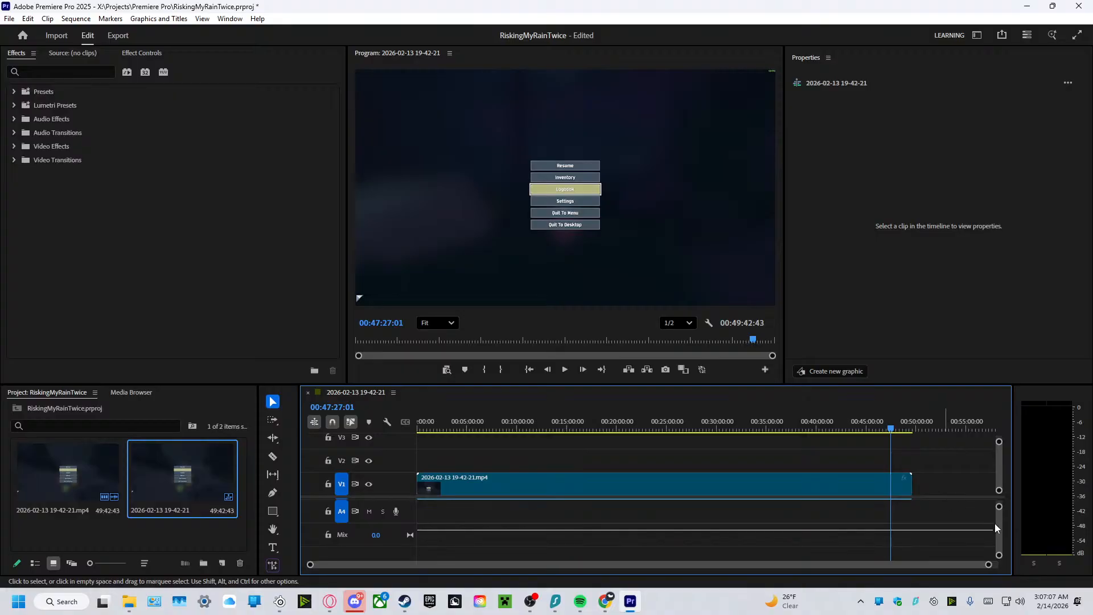
left_click_drag(999, 525, 990, 527)
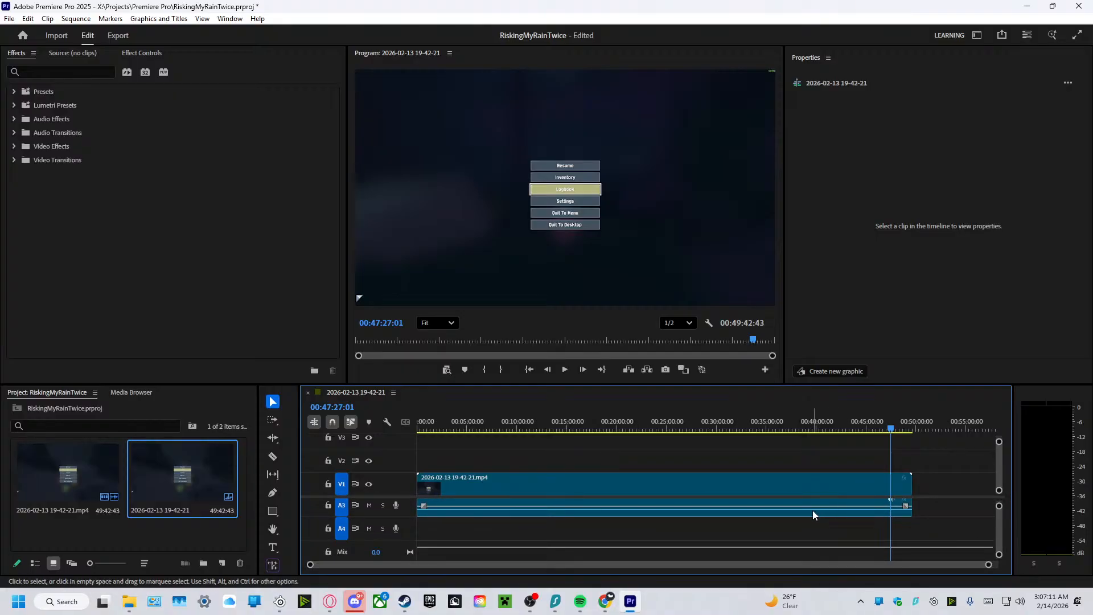
left_click(610, 510)
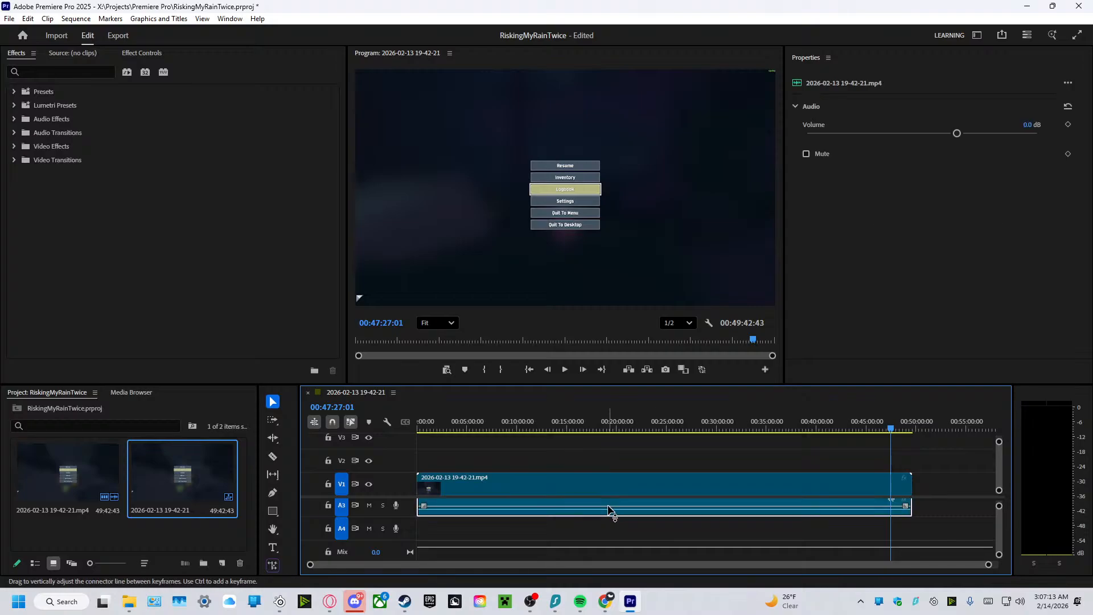
left_click_drag(997, 525, 992, 526)
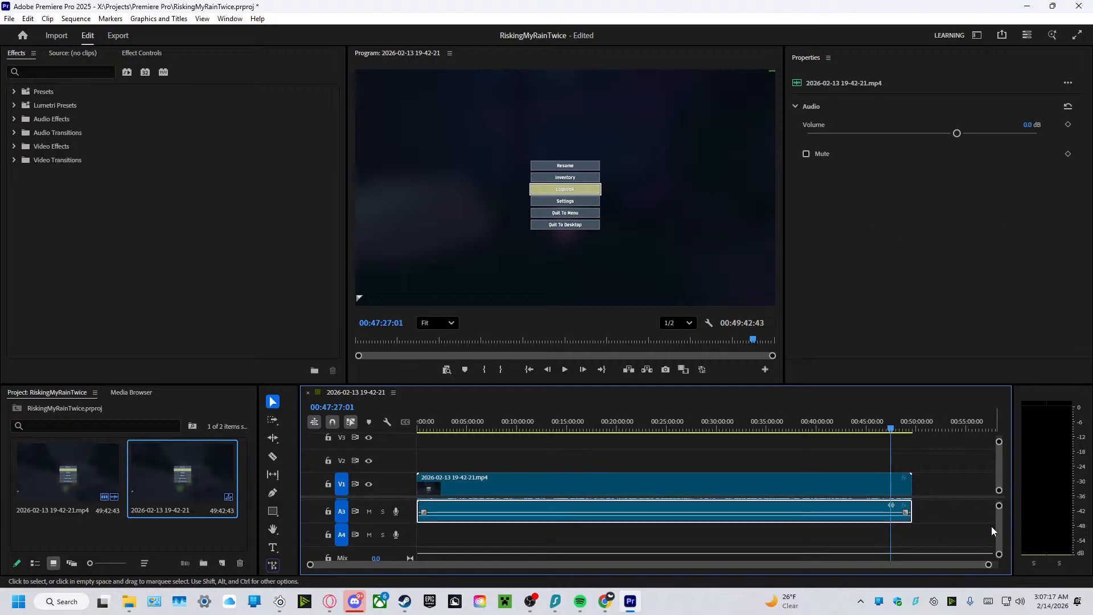
right_click(856, 518)
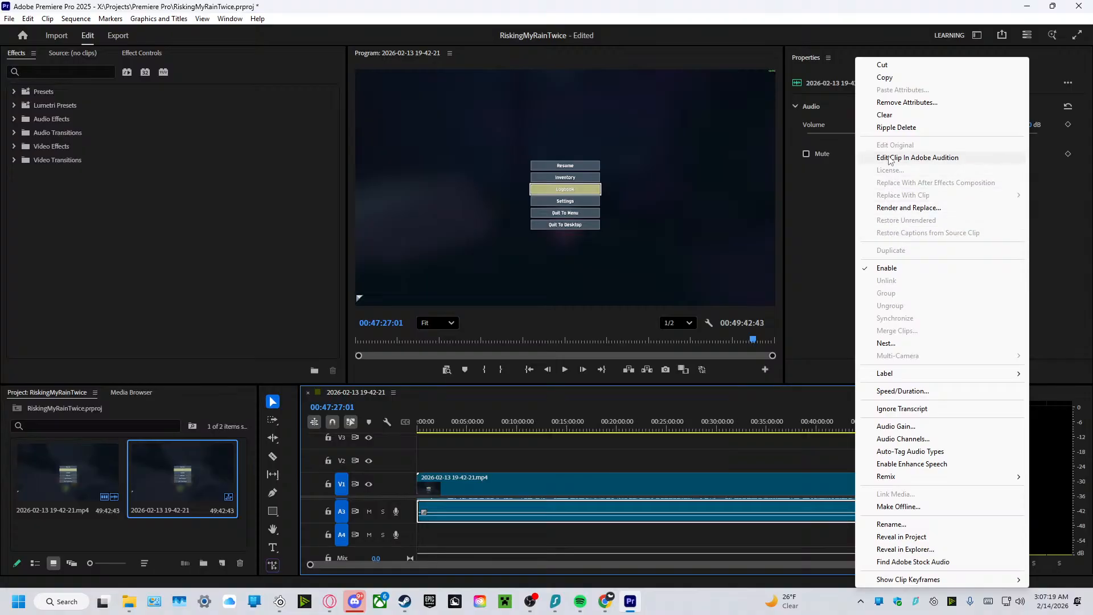
key("Escape")
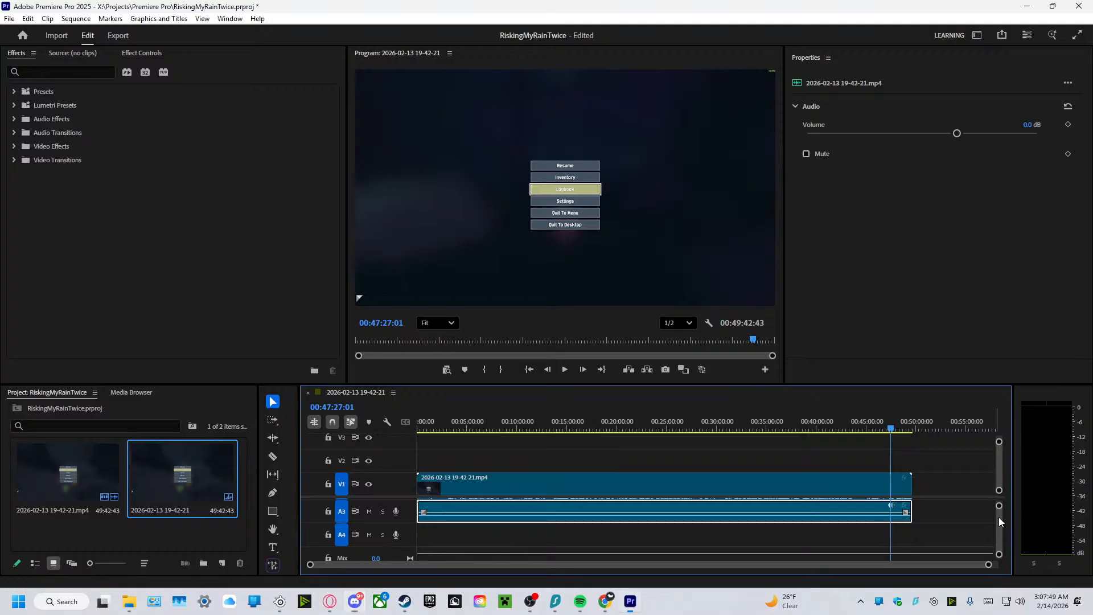
scroll(998, 517, "up", 2)
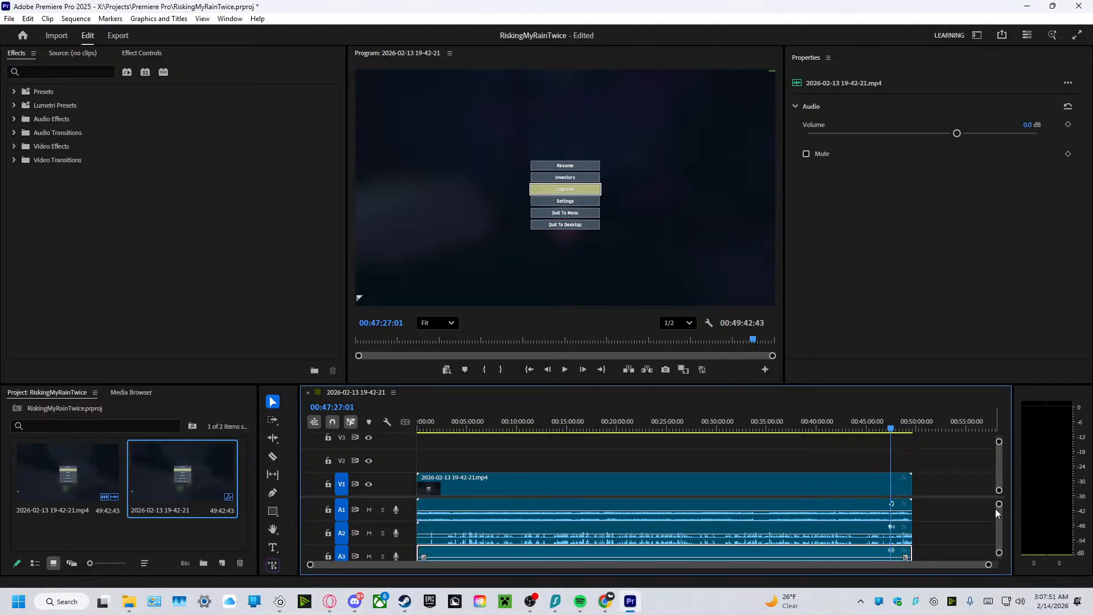
scroll(995, 513, "down", 2)
right_click(859, 514)
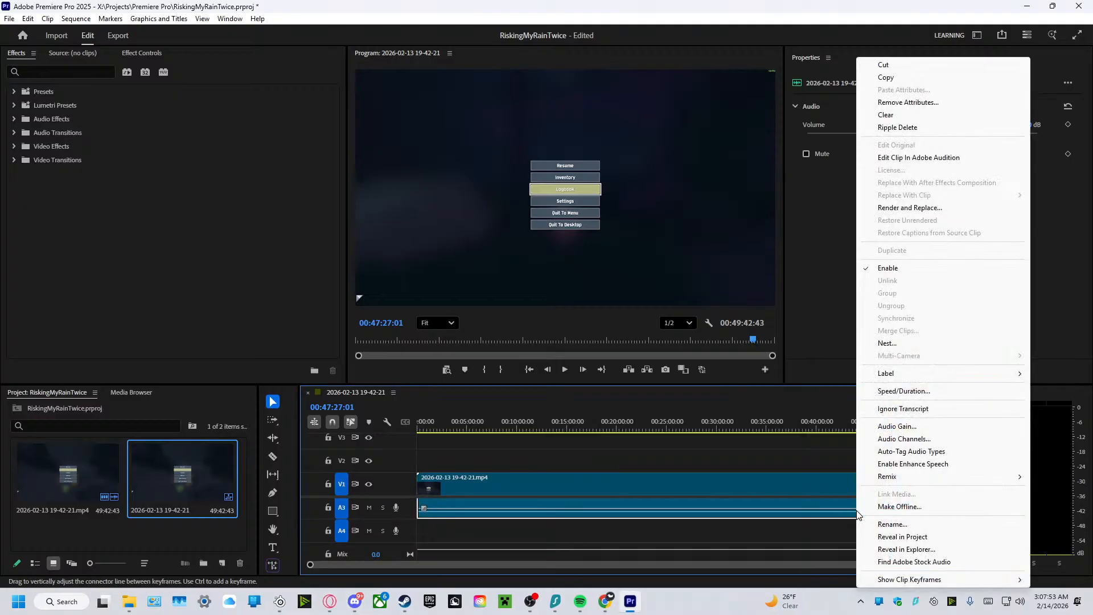
left_click(525, 509)
key("Delete")
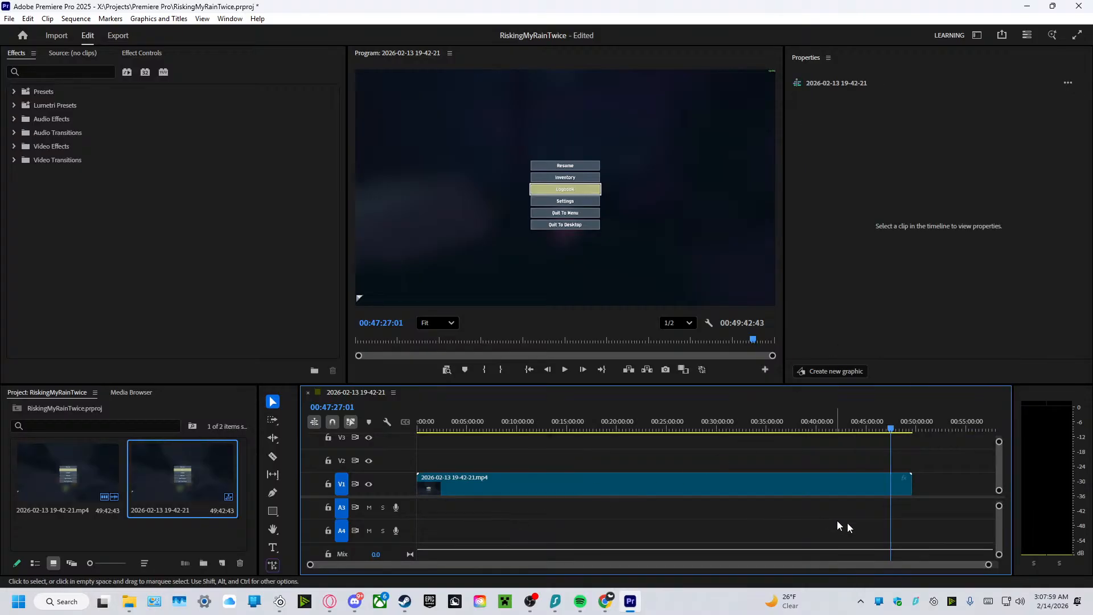
Link the V1 video clip with the remaining audio clips on tracks A1 and A2.
left_click_drag(999, 517, 1000, 507)
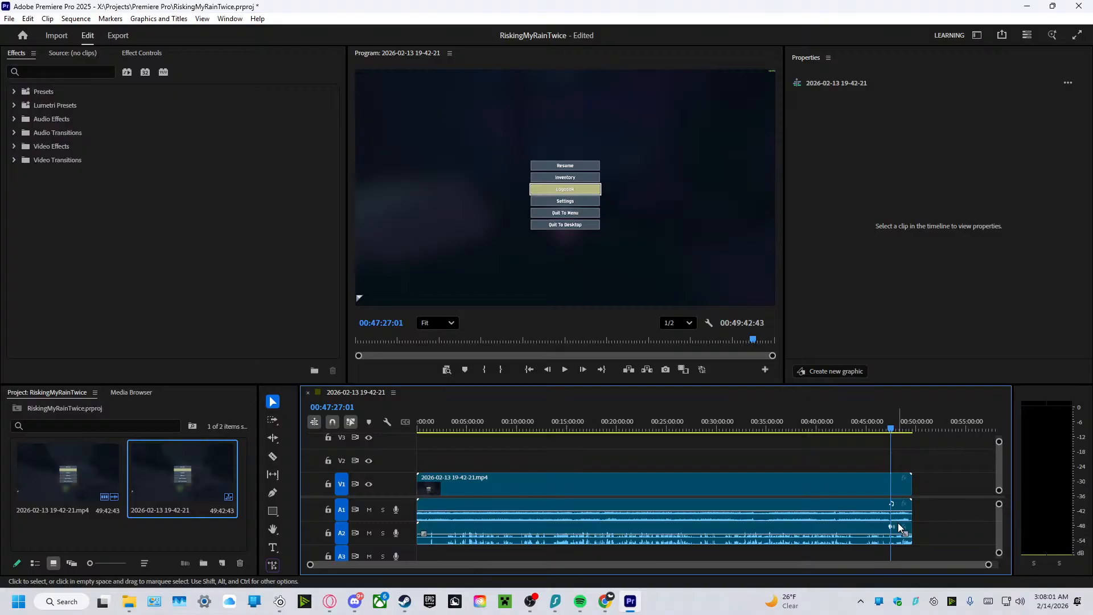
left_click_drag(934, 532, 784, 480)
right_click(759, 489)
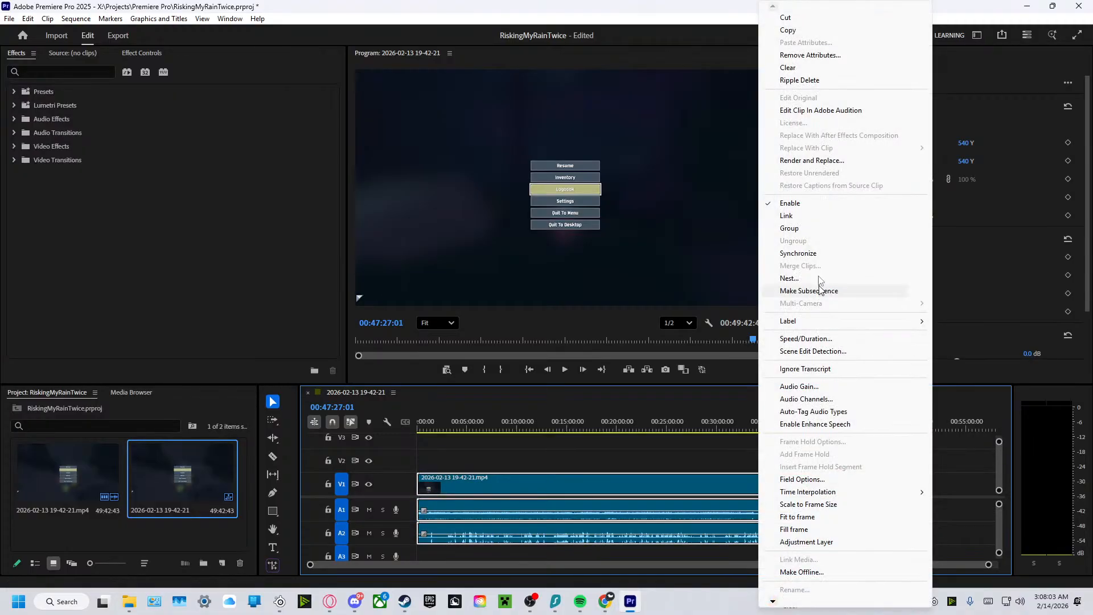
left_click(800, 215)
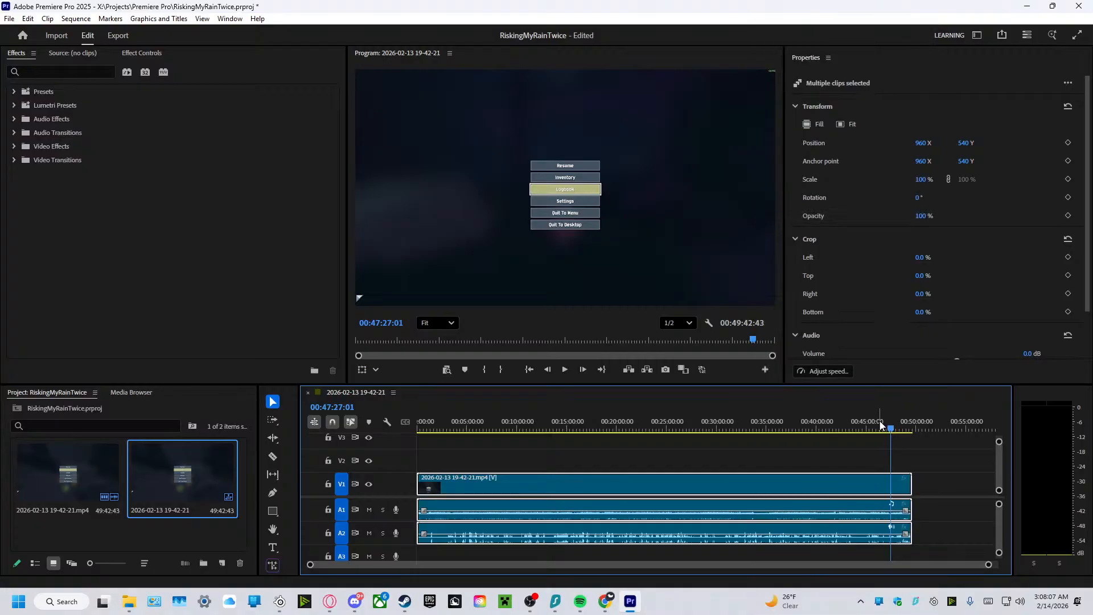
Examine the last minute of the recording for the point where the ending should be cut.
left_click(894, 449)
left_click_drag(893, 429, 909, 432)
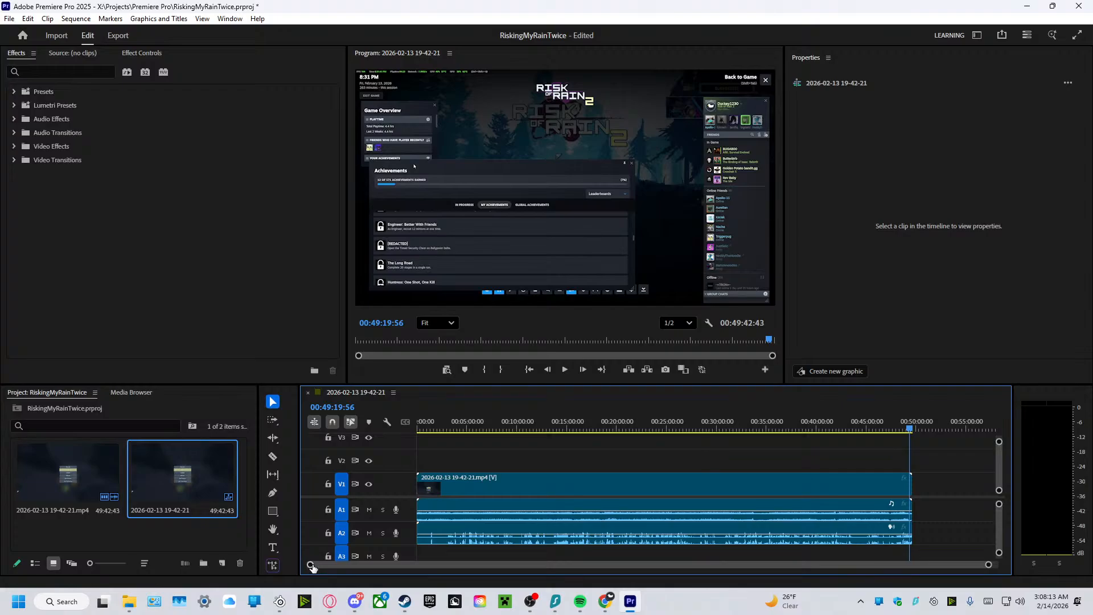
left_click_drag(312, 568, 621, 573)
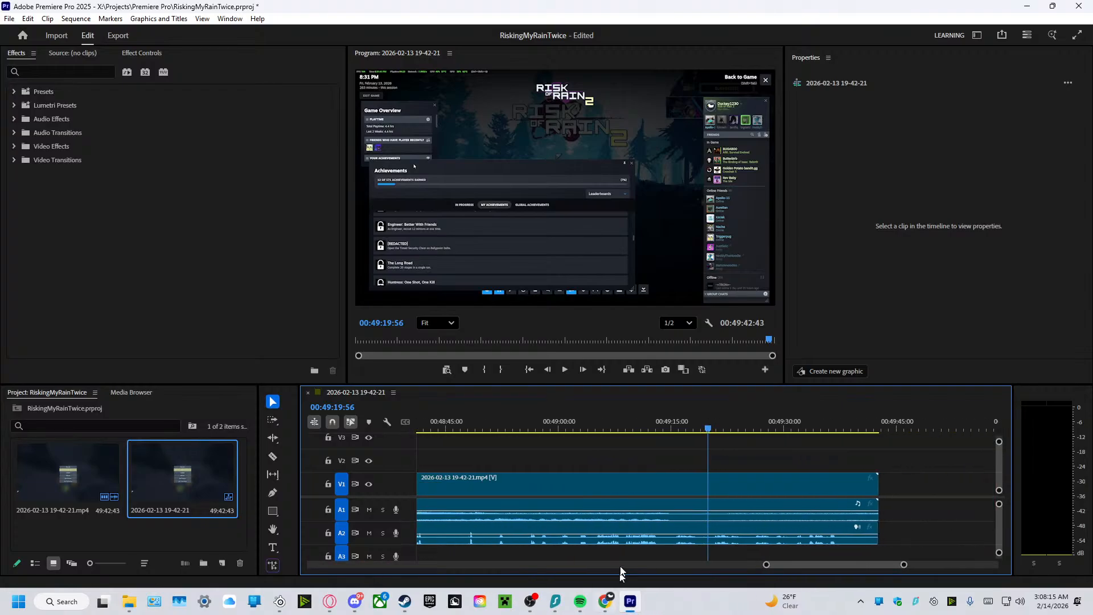
left_click_drag(709, 427, 675, 514)
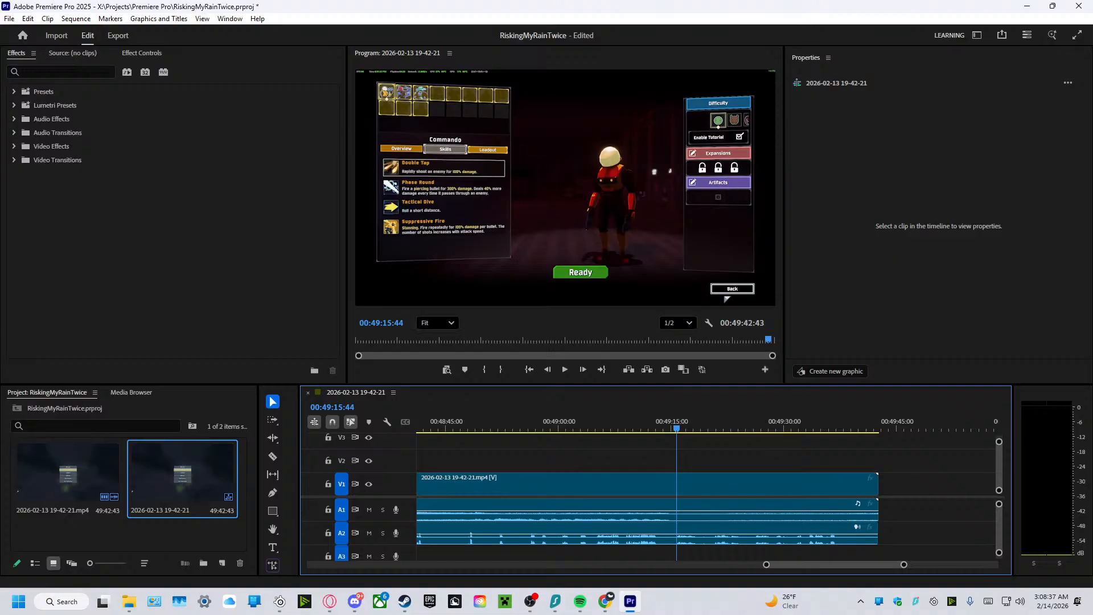
Switch to the Chrome browser, dismiss the Acrobat notice and view the Las Vegas map image.
key("alt+Tab")
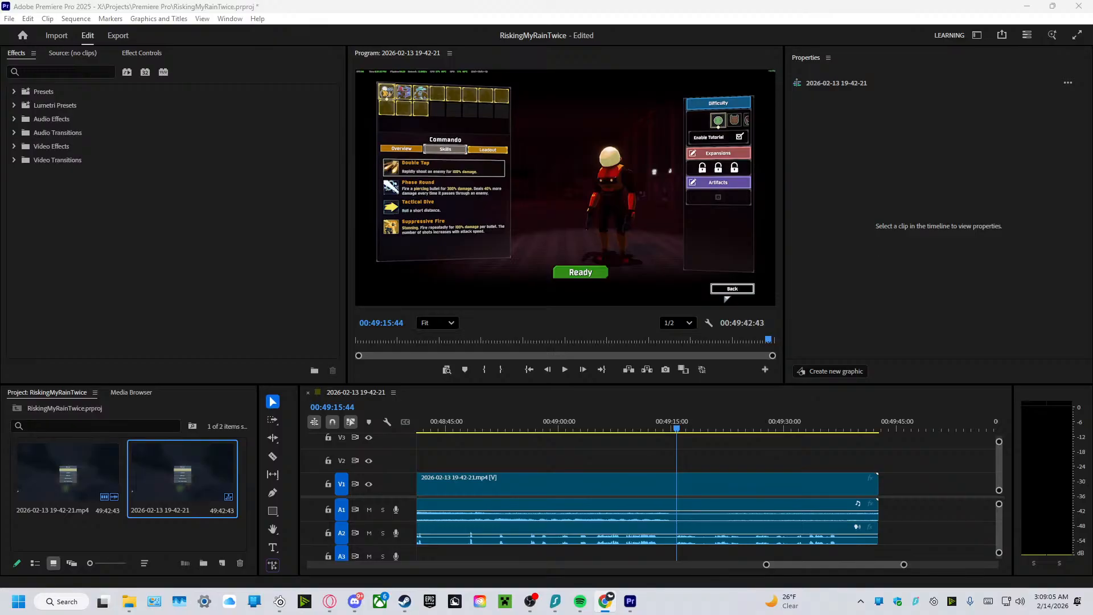
left_click_drag(1092, 398, 530, 2)
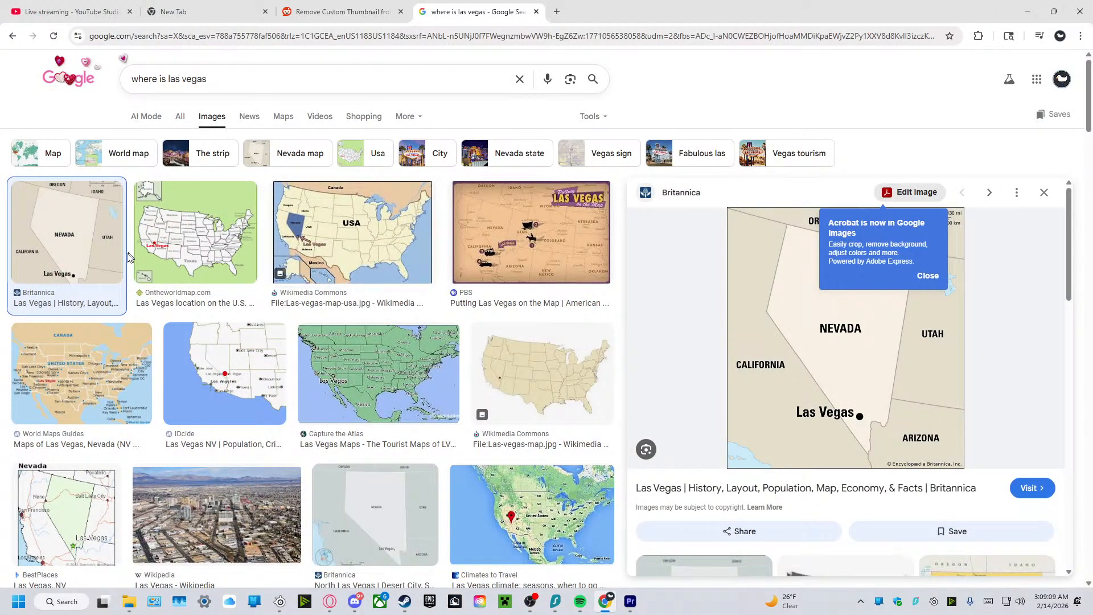
left_click(929, 278)
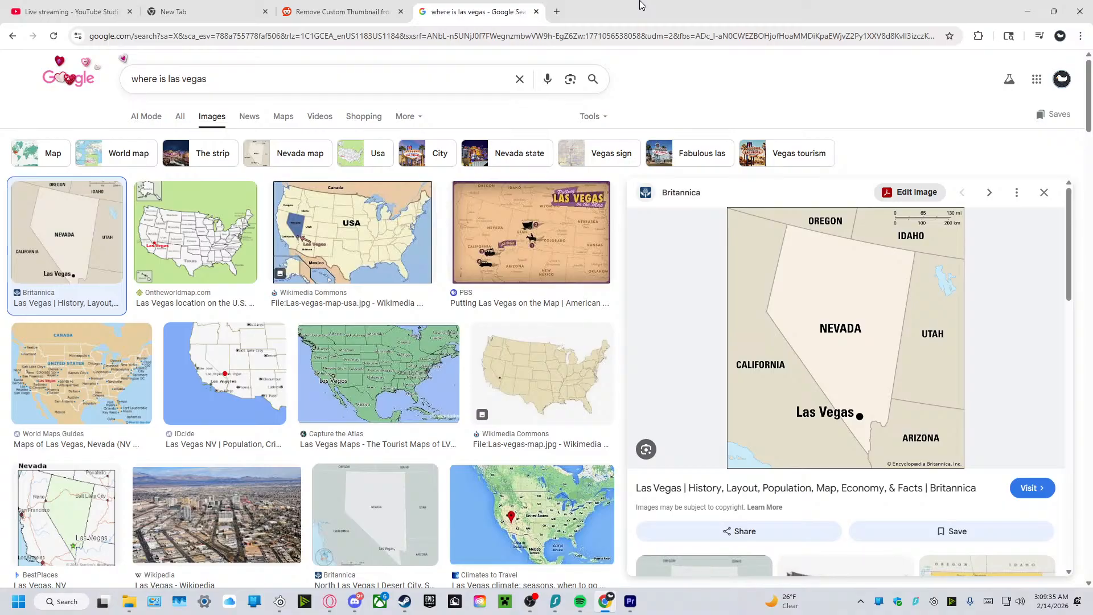
left_click_drag(685, 5, 1092, 190)
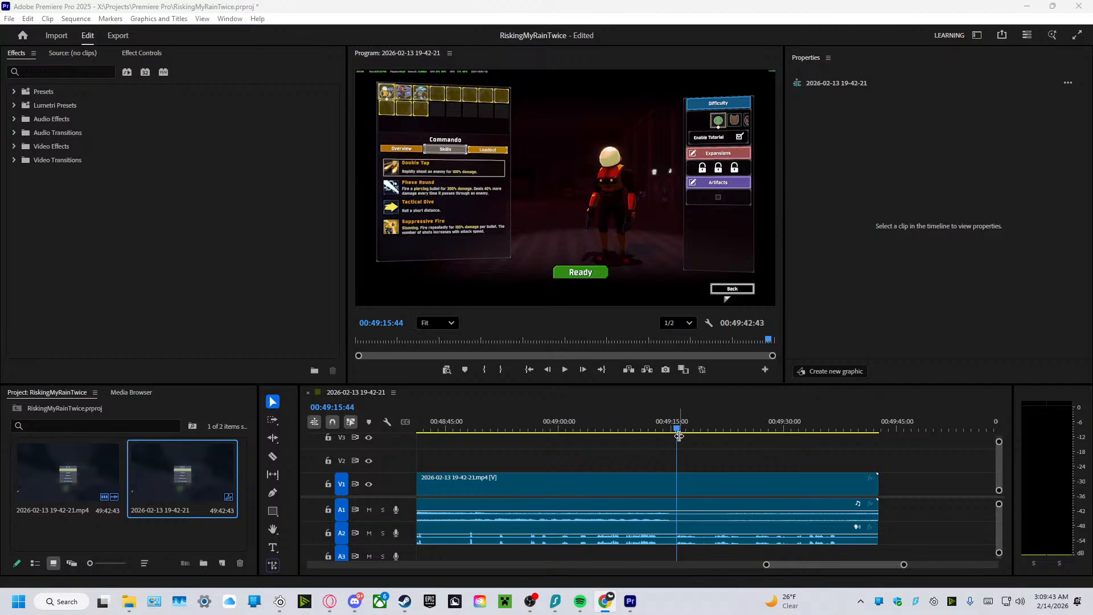
Return to Premiere Pro and trim the end of the linked clip to about 00:49:09:50, at the Defeat stats screen.
left_click(711, 448)
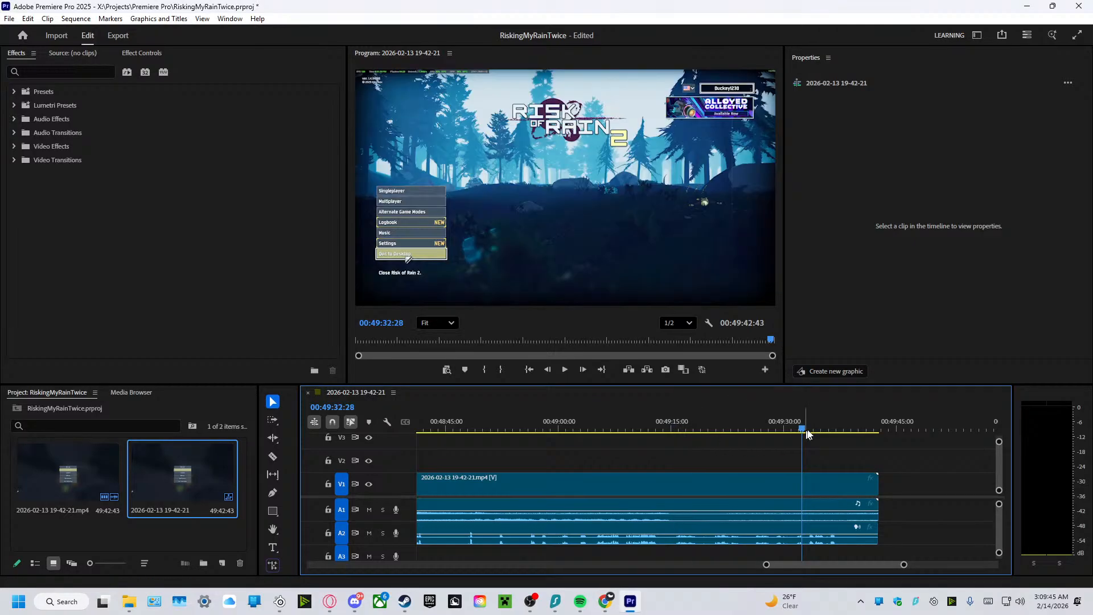
left_click_drag(799, 429, 630, 454)
left_click_drag(877, 494, 632, 494)
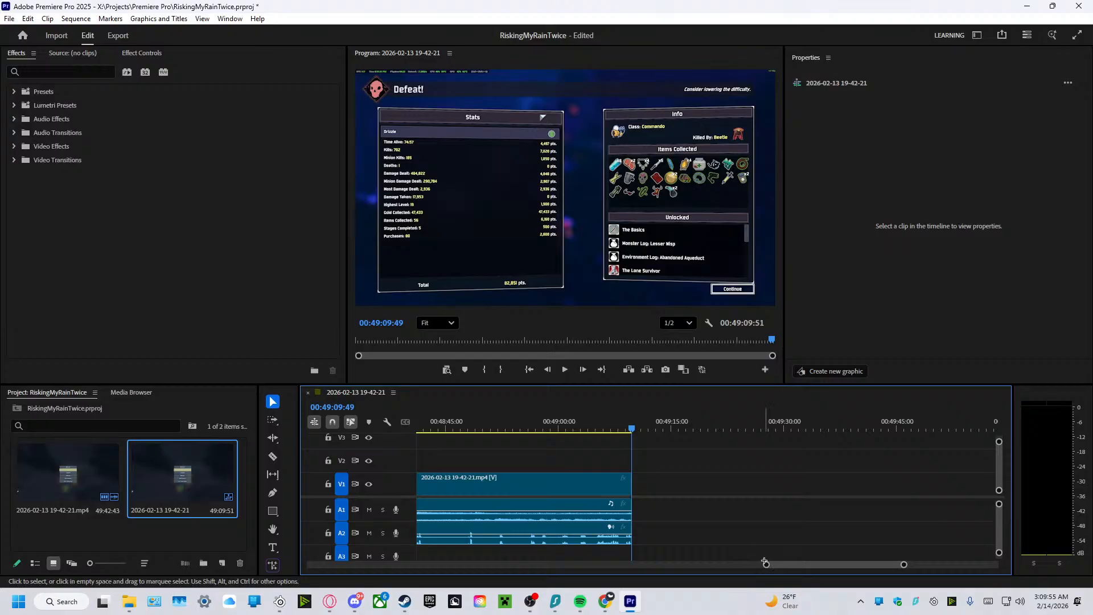
Trim about 4 seconds of pause-menu footage from the clip's start and move the clip back to the sequence start.
left_click_drag(765, 563, 310, 563)
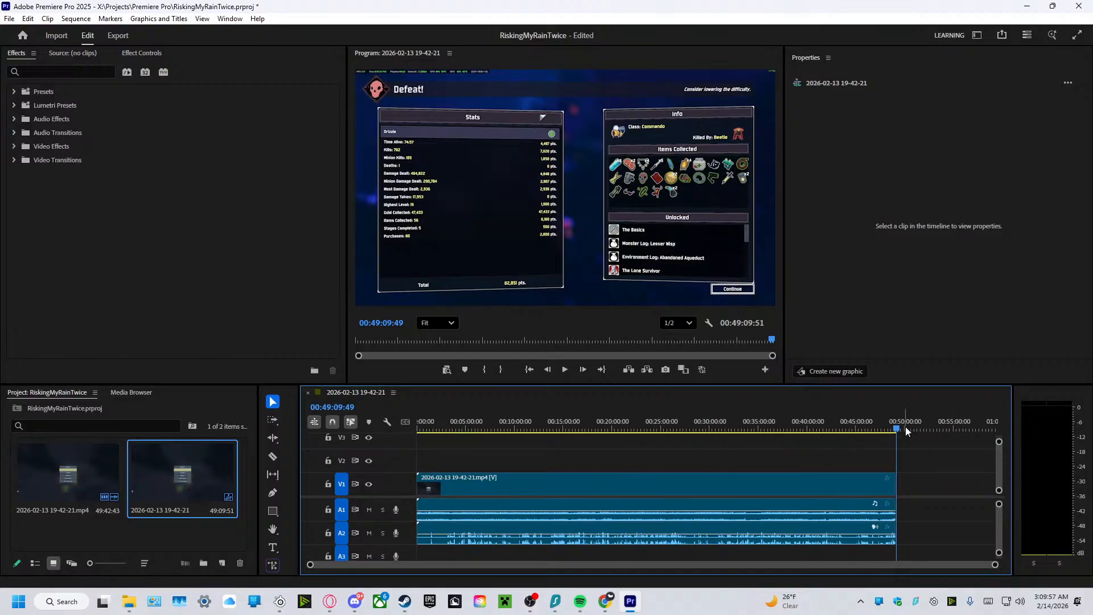
key("Home")
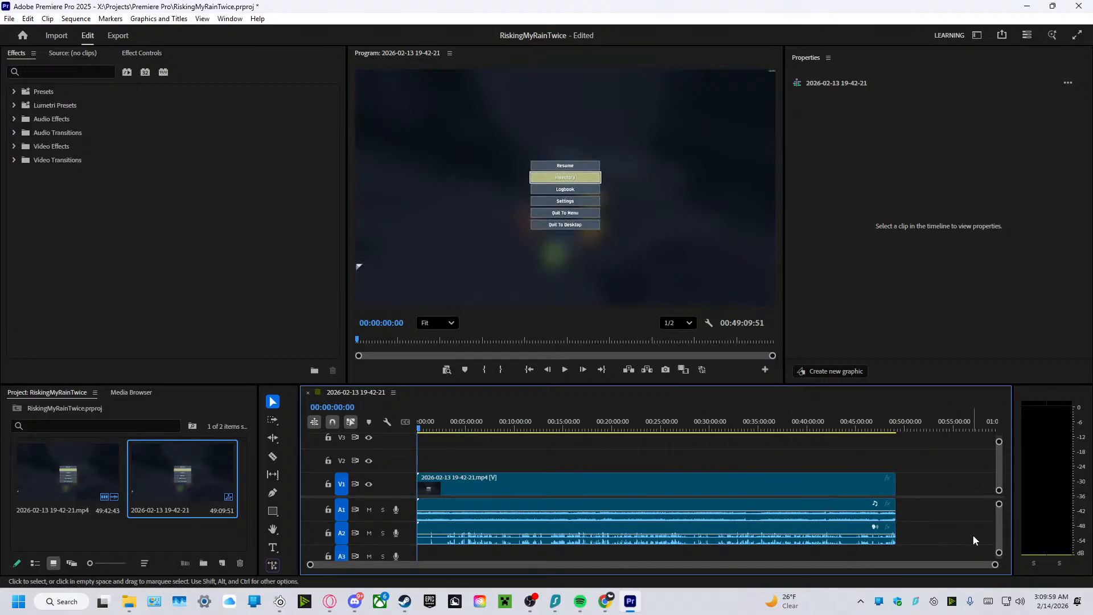
left_click_drag(994, 564, 678, 561)
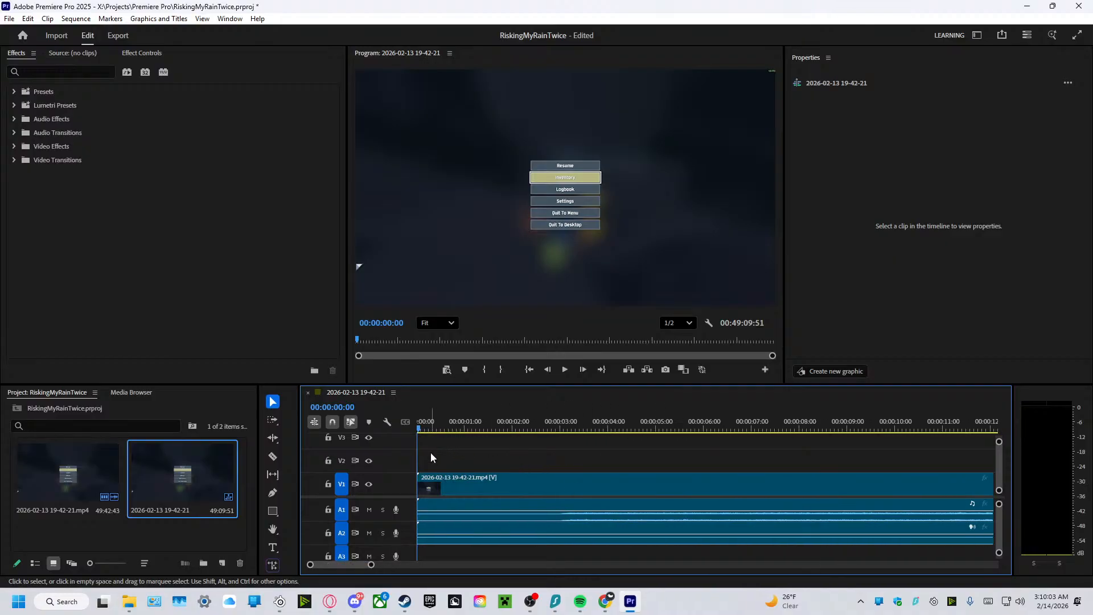
left_click_drag(419, 500, 626, 508)
left_click_drag(716, 493, 511, 493)
Review the opening of the trimmed footage up to about 00:03:14 and deselect the clip.
left_click_drag(421, 428, 638, 524)
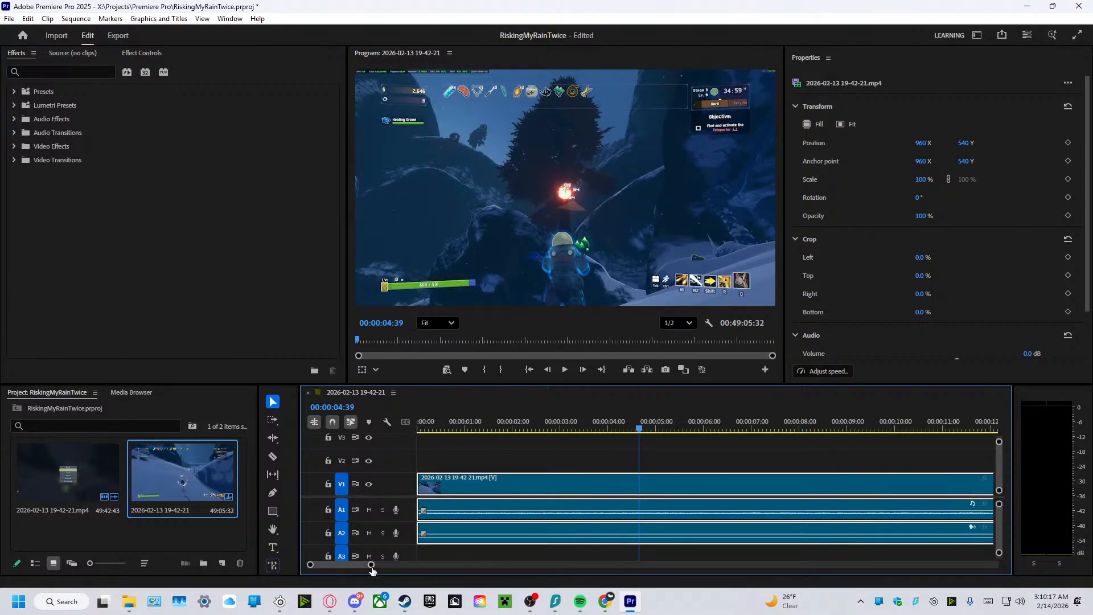
left_click_drag(372, 567, 952, 575)
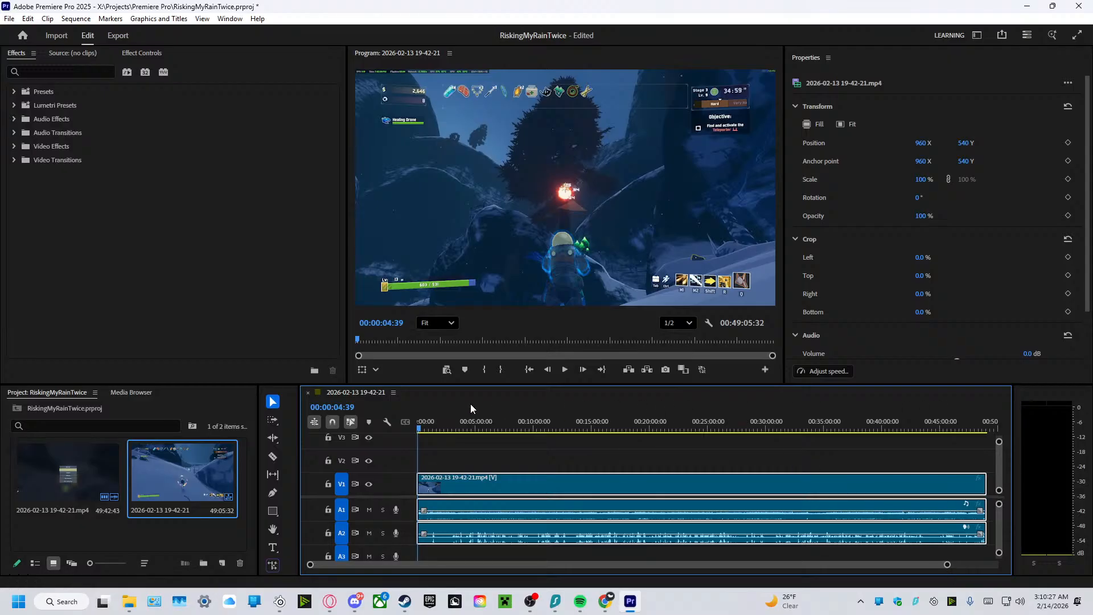
left_click_drag(420, 434, 364, 511)
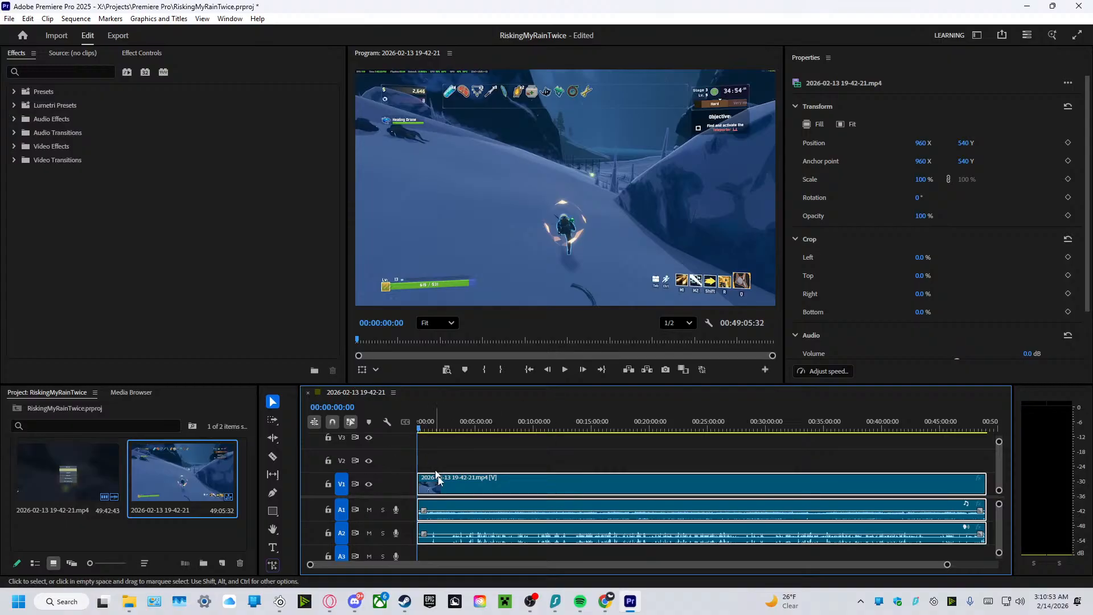
left_click_drag(419, 435, 454, 455)
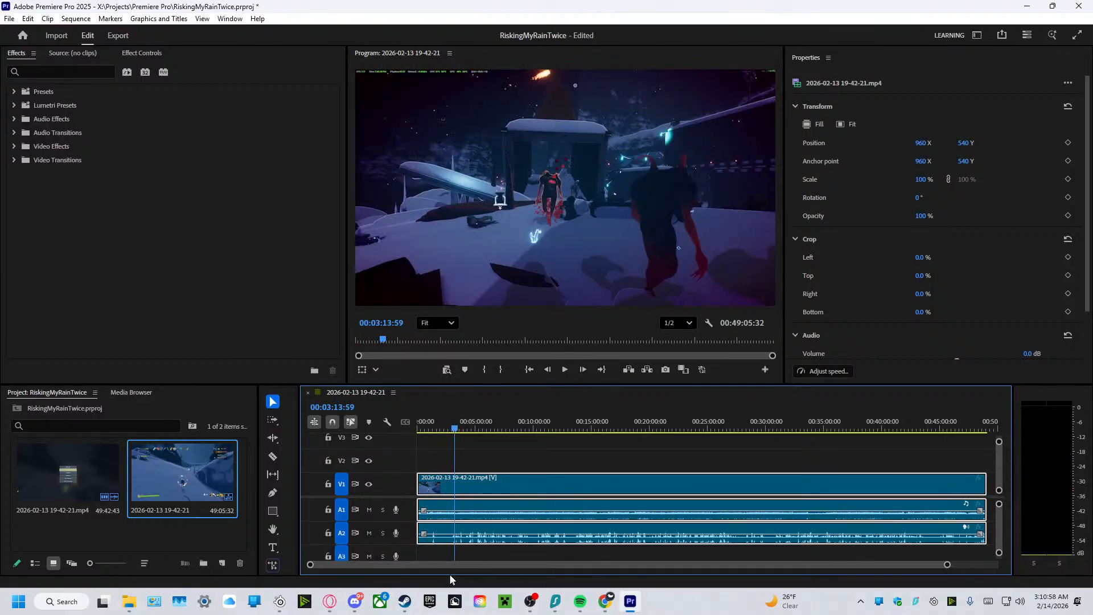
left_click(943, 561)
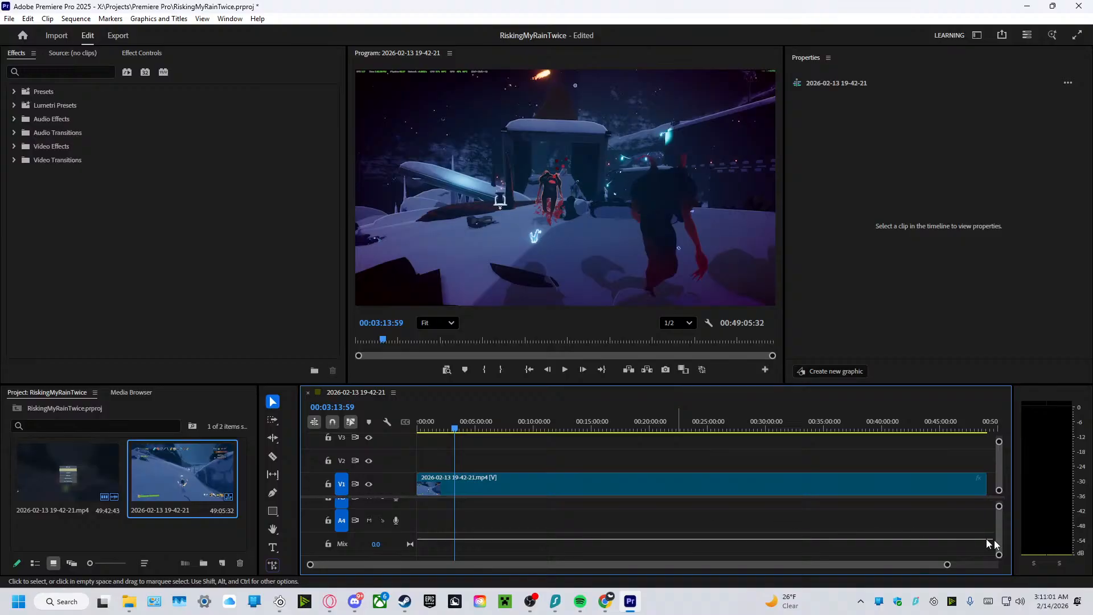
scroll(997, 522, "up", 3)
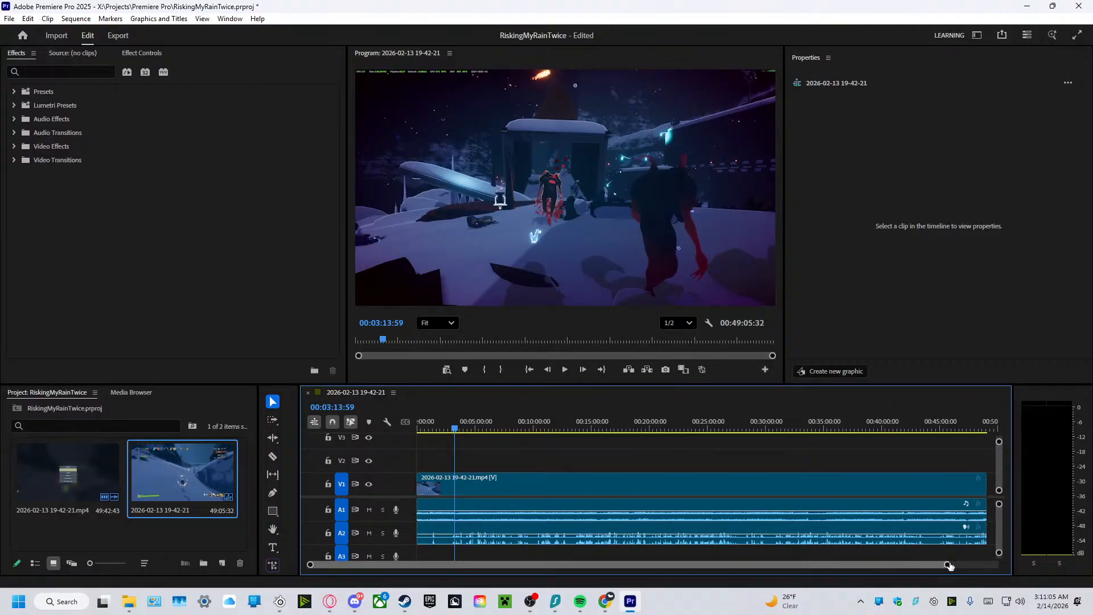
Review the gameplay from 00:03:14 to about 00:06:04, playing a short section and scrubbing through the rest.
scroll(922, 563, "up", 5)
scroll(759, 563, "up", 3)
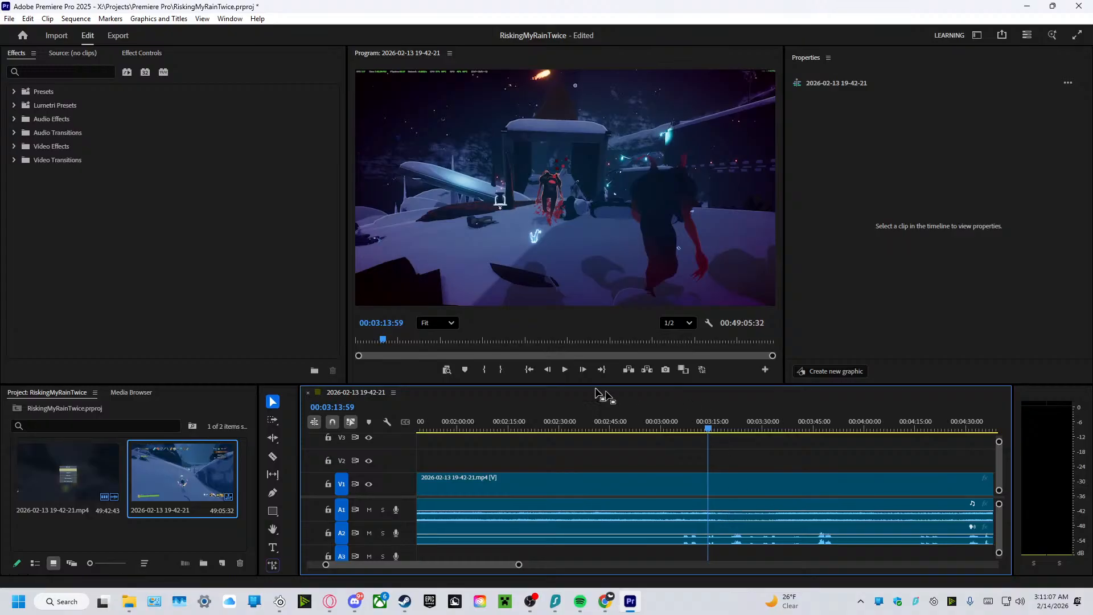
left_click(564, 370)
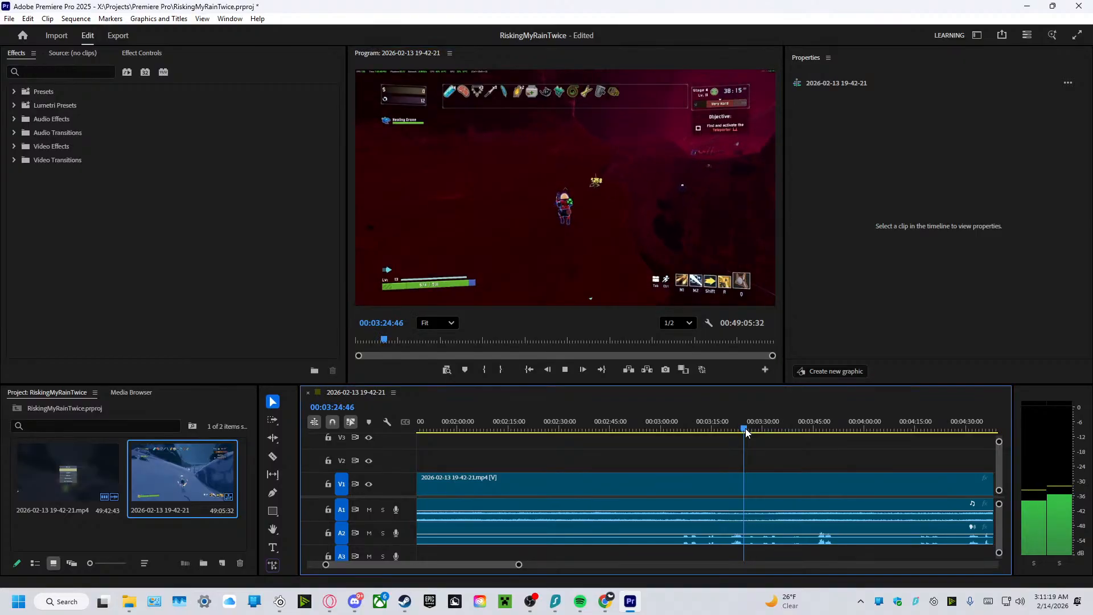
left_click(765, 430)
left_click_drag(766, 433, 842, 448)
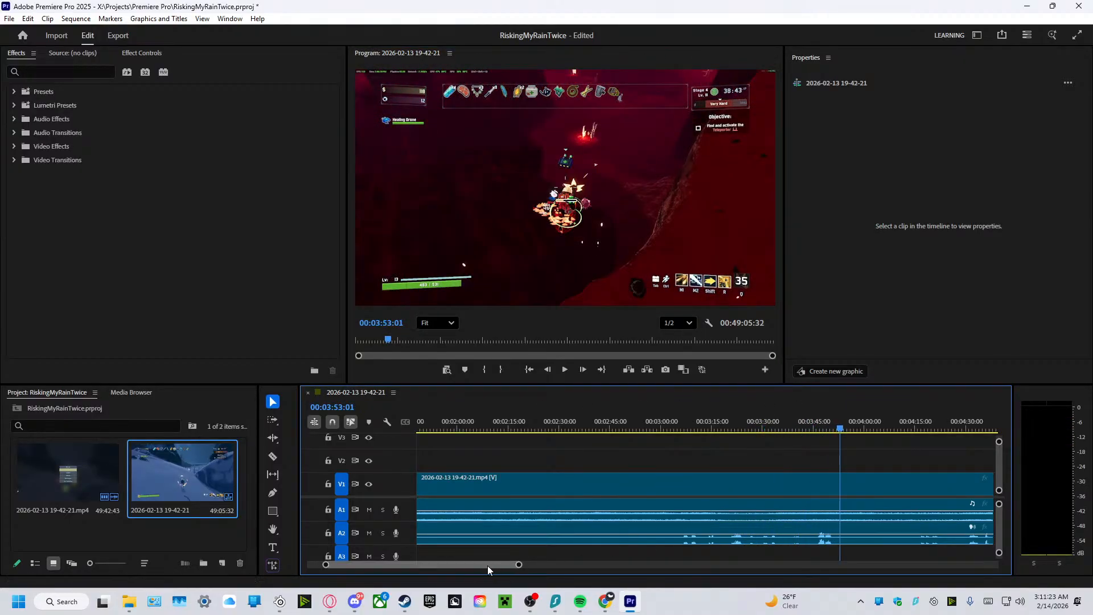
left_click_drag(488, 566, 508, 563)
left_click_drag(427, 431, 869, 526)
scroll(509, 561, "down", 2)
scroll(527, 565, "down", 4)
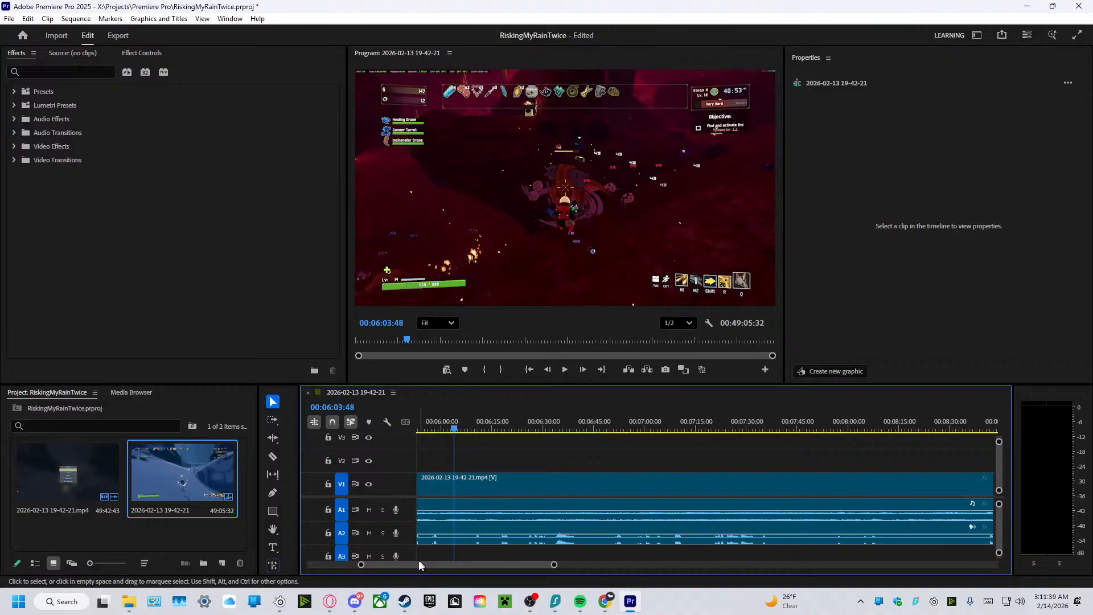
Scrub on through the gameplay from about 00:06:04 to 00:08:34, checking the sections with voice audio.
scroll(417, 564, "down", 1)
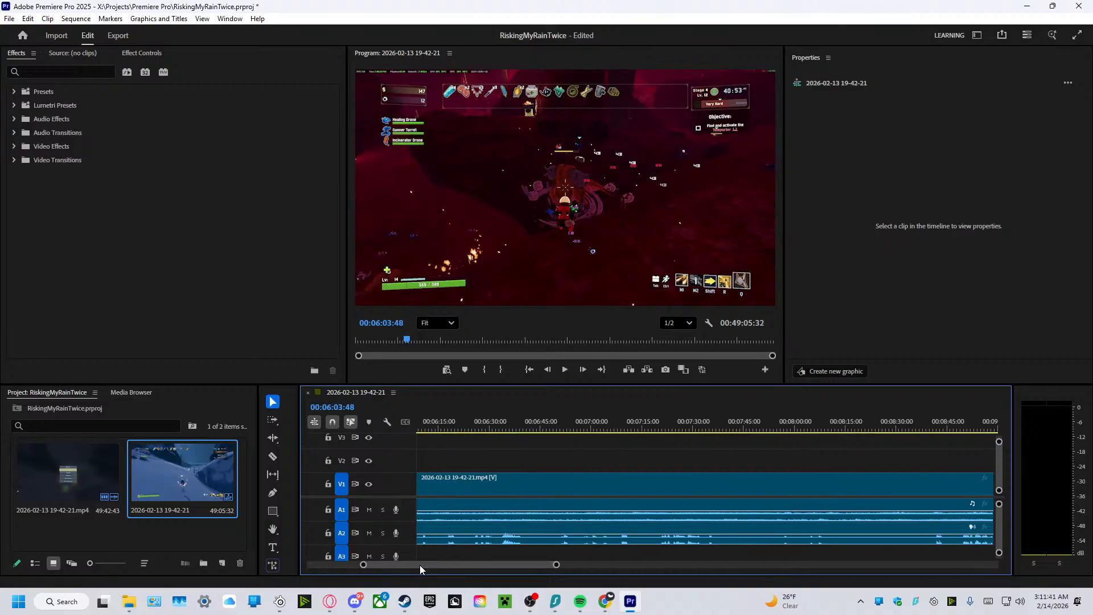
left_click_drag(420, 566, 418, 565)
left_click_drag(441, 428, 527, 474)
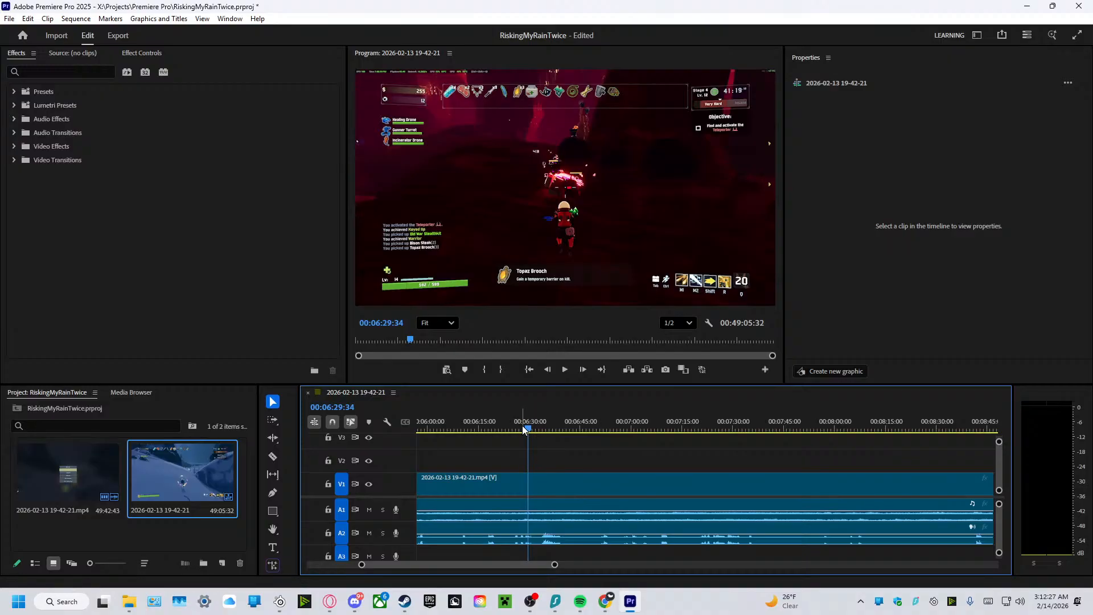
left_click_drag(528, 428, 546, 436)
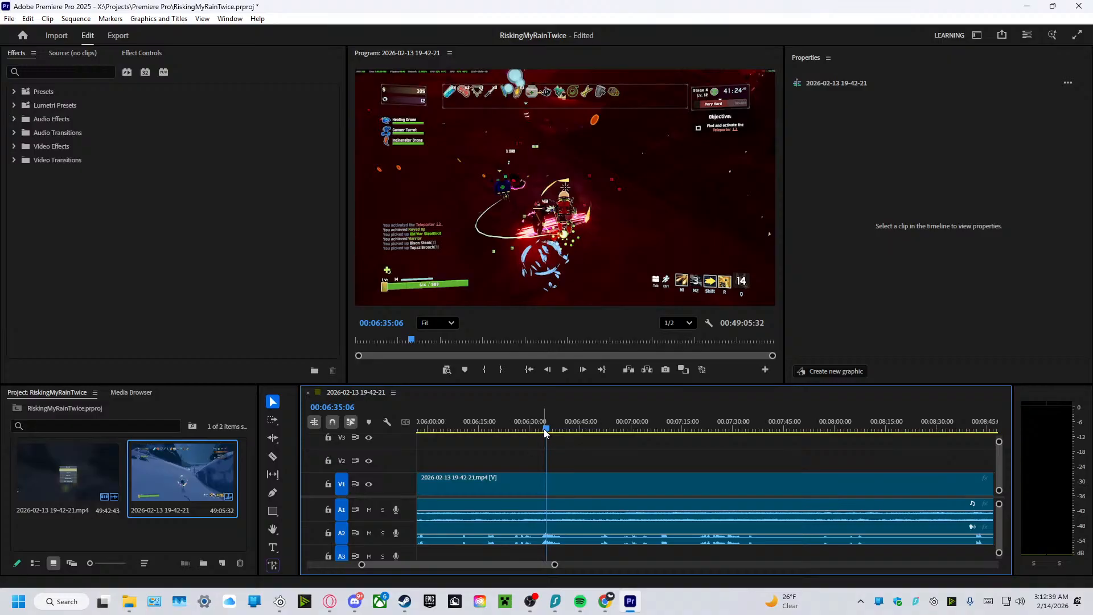
left_click_drag(545, 440, 815, 544)
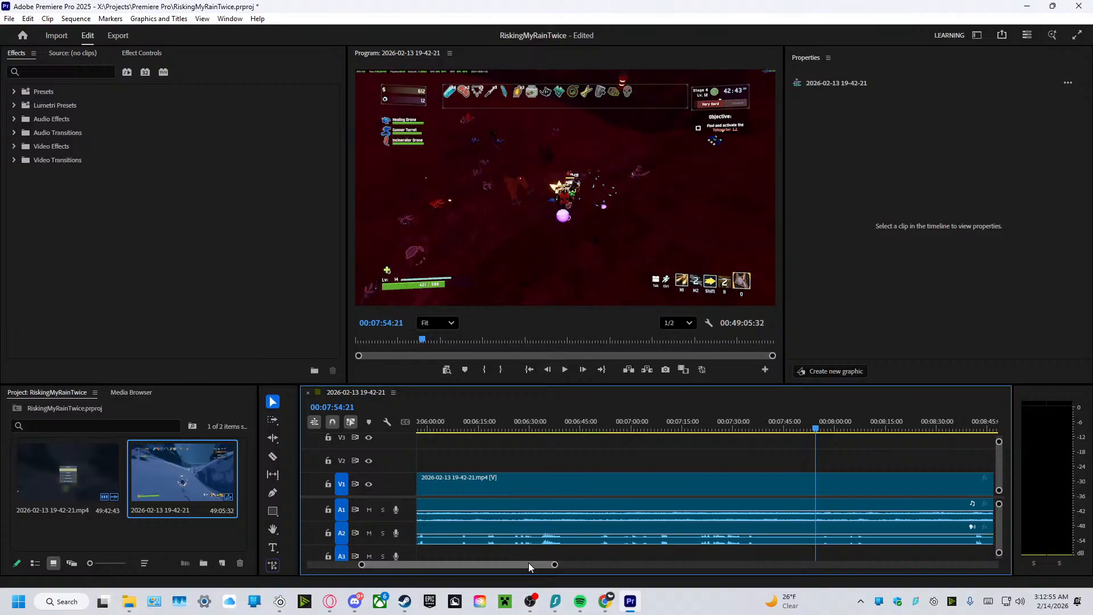
left_click_drag(525, 562, 540, 567)
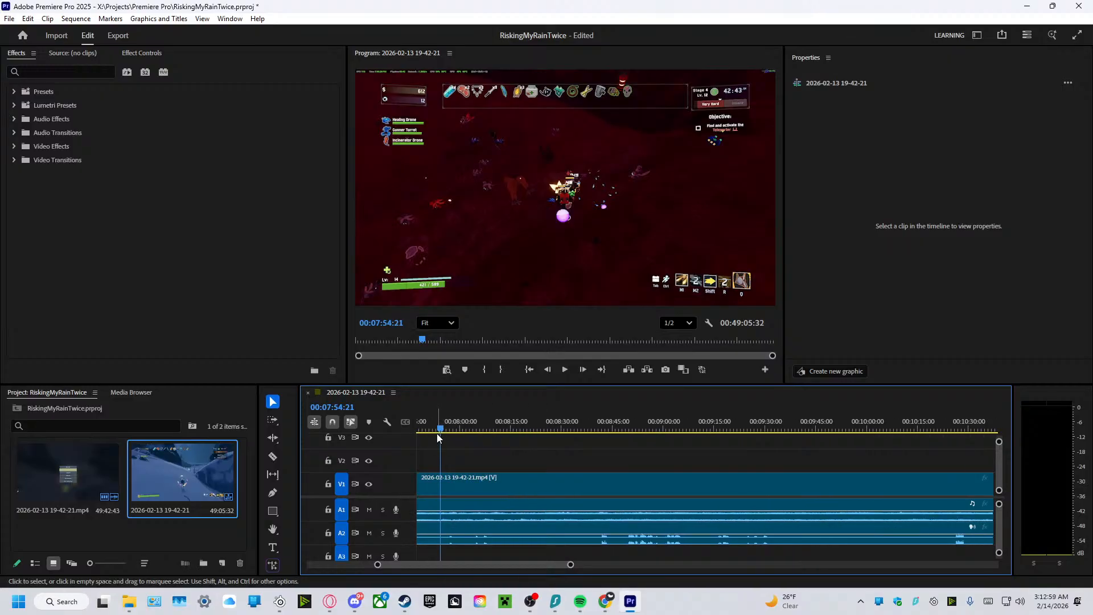
left_click_drag(437, 435, 589, 472)
left_click_drag(584, 470, 574, 473)
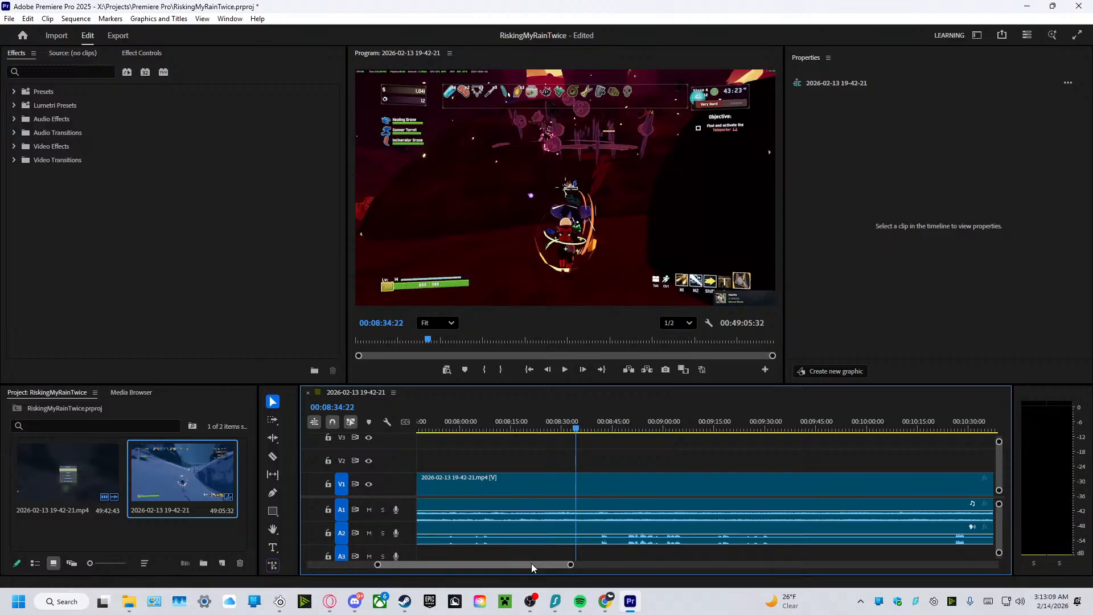
Enlarge the ability icons and pop-up notification in the 00:08:34 frame of the program monitor, and restore the full-frame view.
left_click_drag(531, 563, 537, 563)
scroll(754, 281, "up", 3)
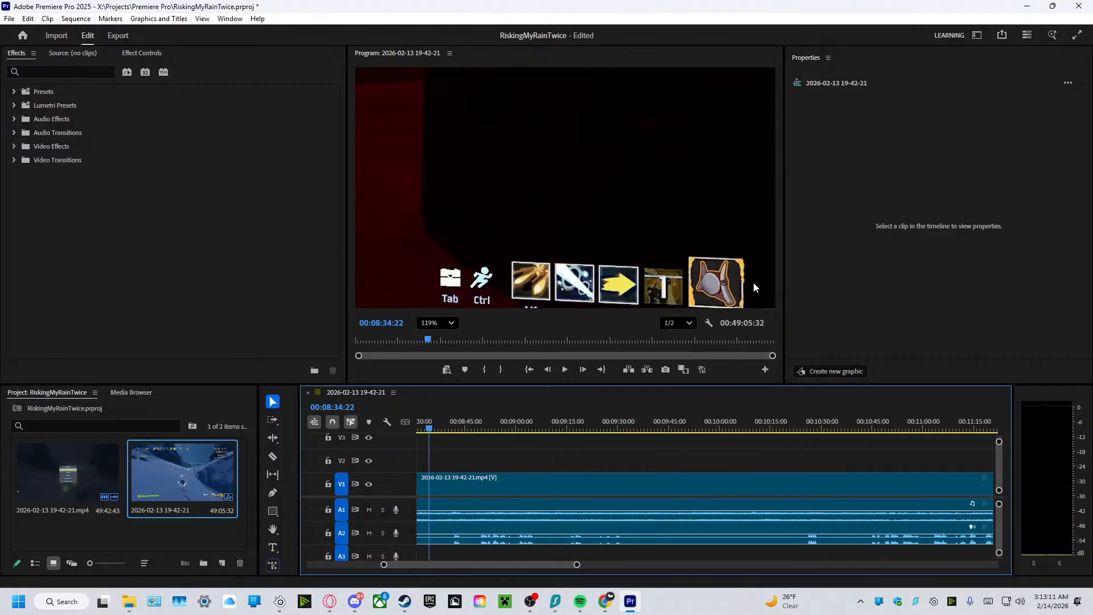
scroll(694, 270, "down", 3)
right_click(701, 267)
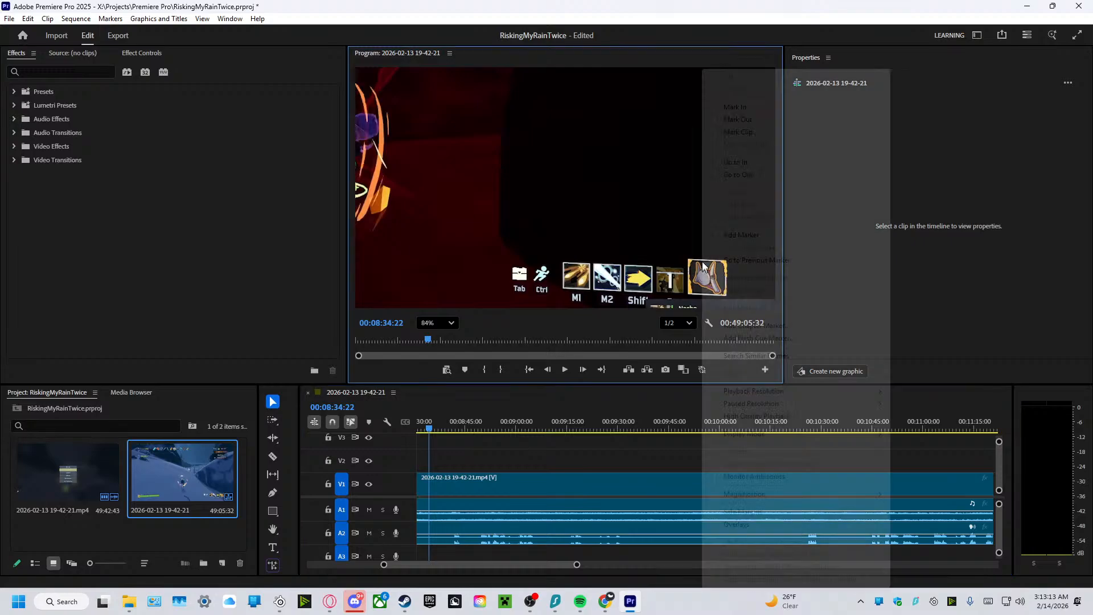
left_click(672, 265)
scroll(569, 256, "down", 4)
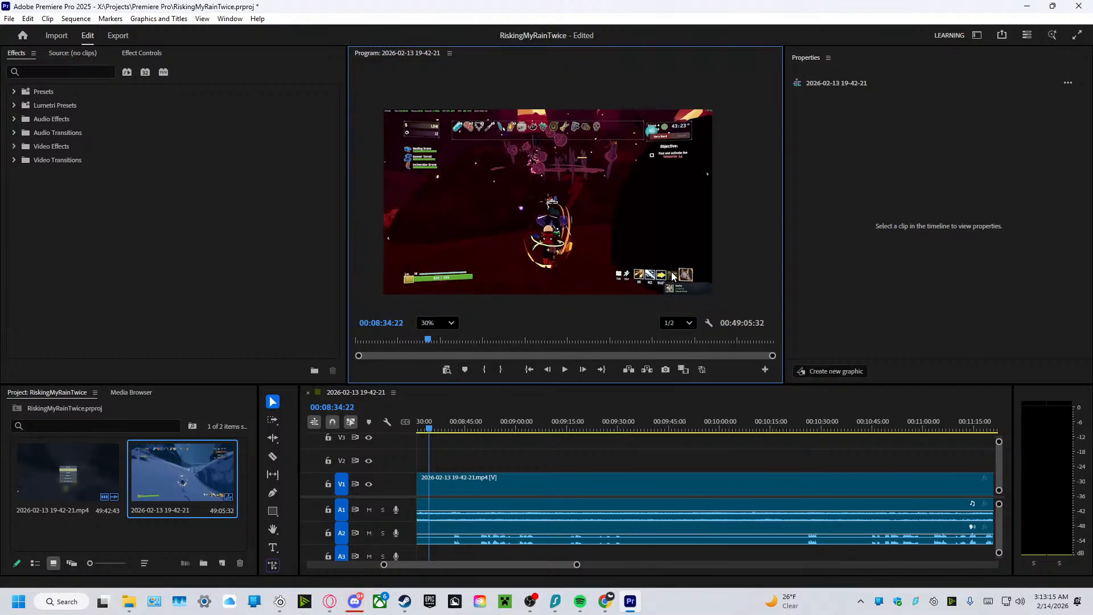
scroll(465, 243, "up", 1)
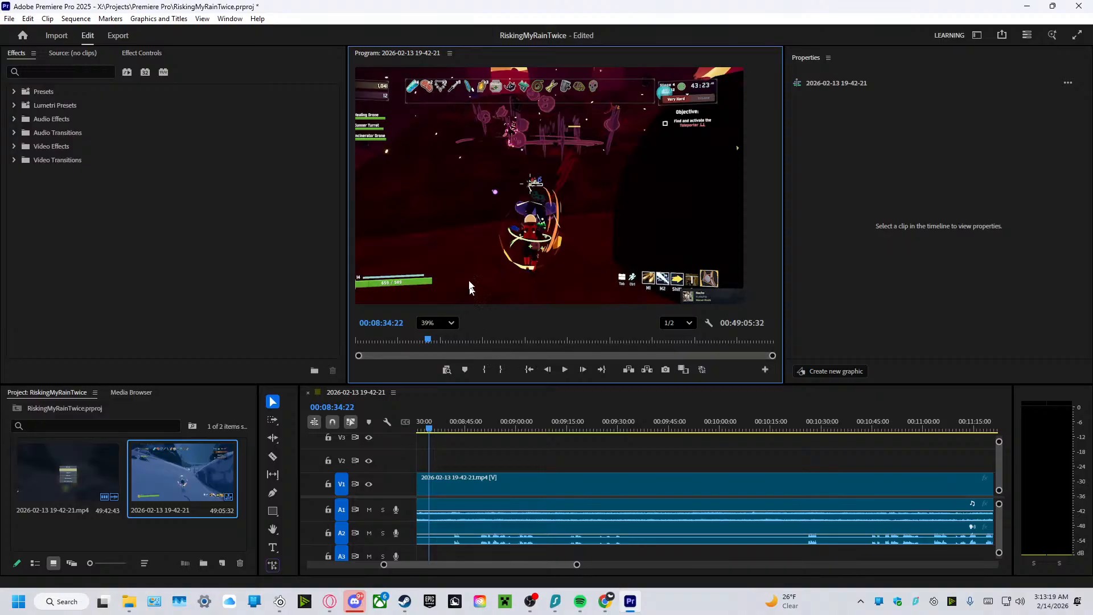
scroll(462, 239, "down", 3)
scroll(519, 229, "up", 2)
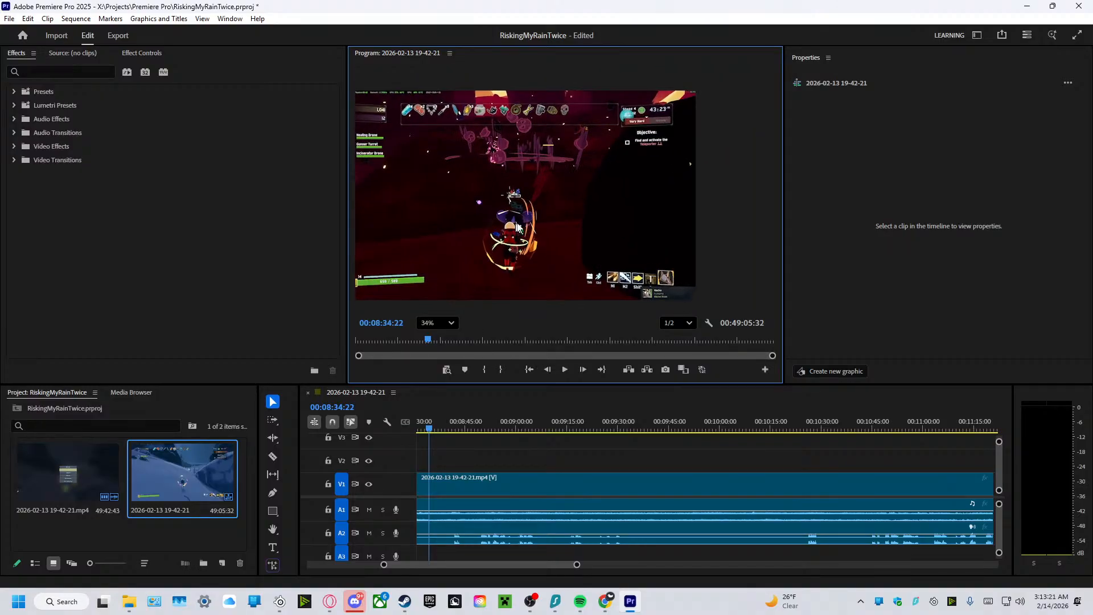
scroll(578, 228, "down", 3)
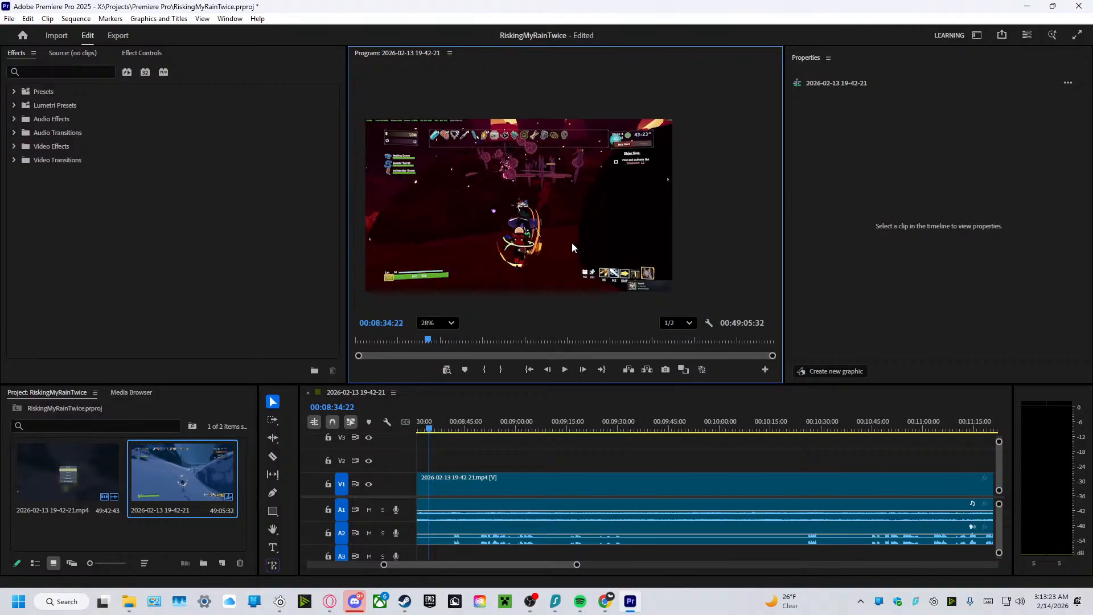
left_click(447, 329)
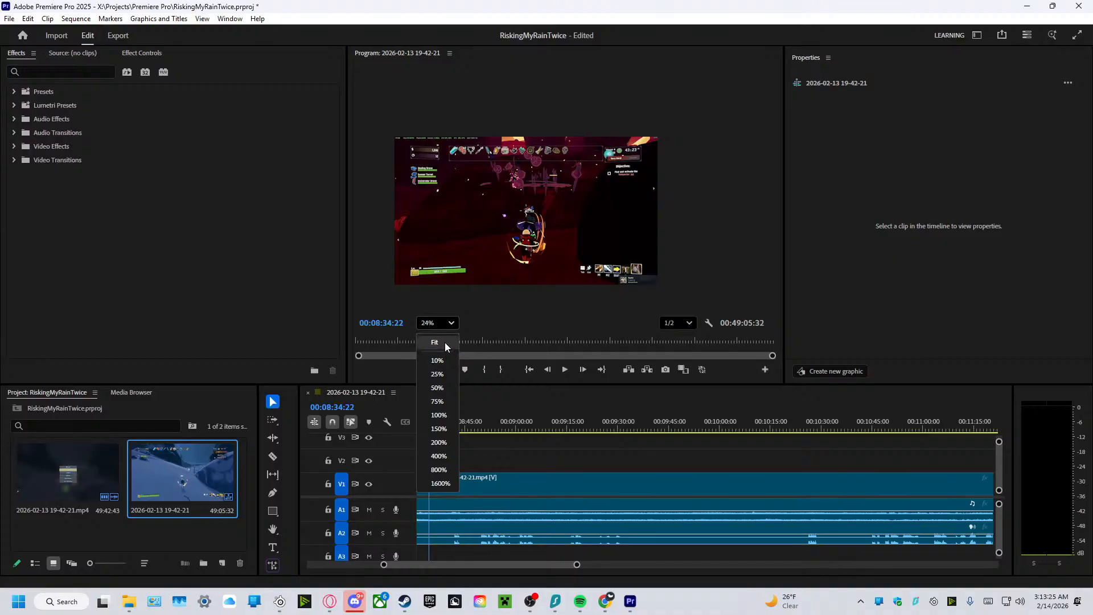
left_click(445, 344)
scroll(603, 232, "down", 1)
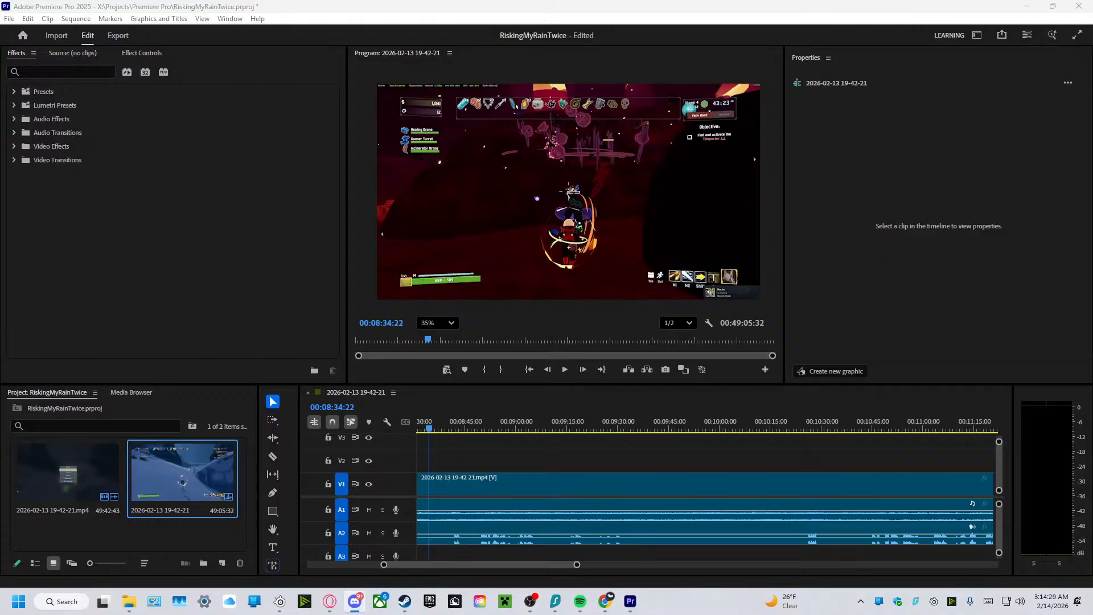
Switch to Discord, browse the shared Fallout cosplay photos, and return to Premiere Pro.
left_click_drag(398, 614, 600, 1)
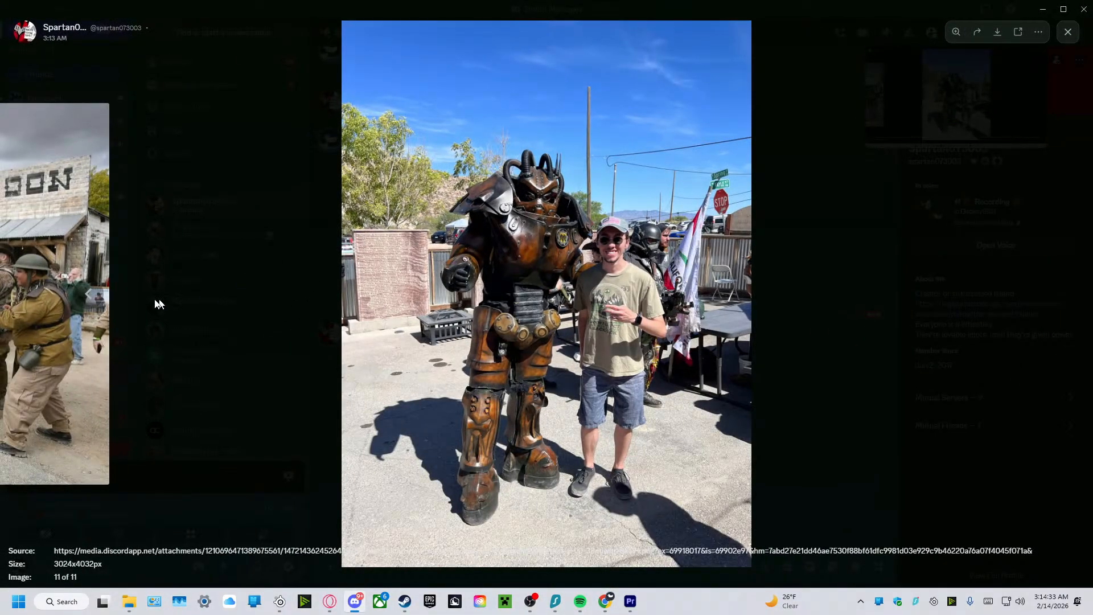
left_click(88, 297)
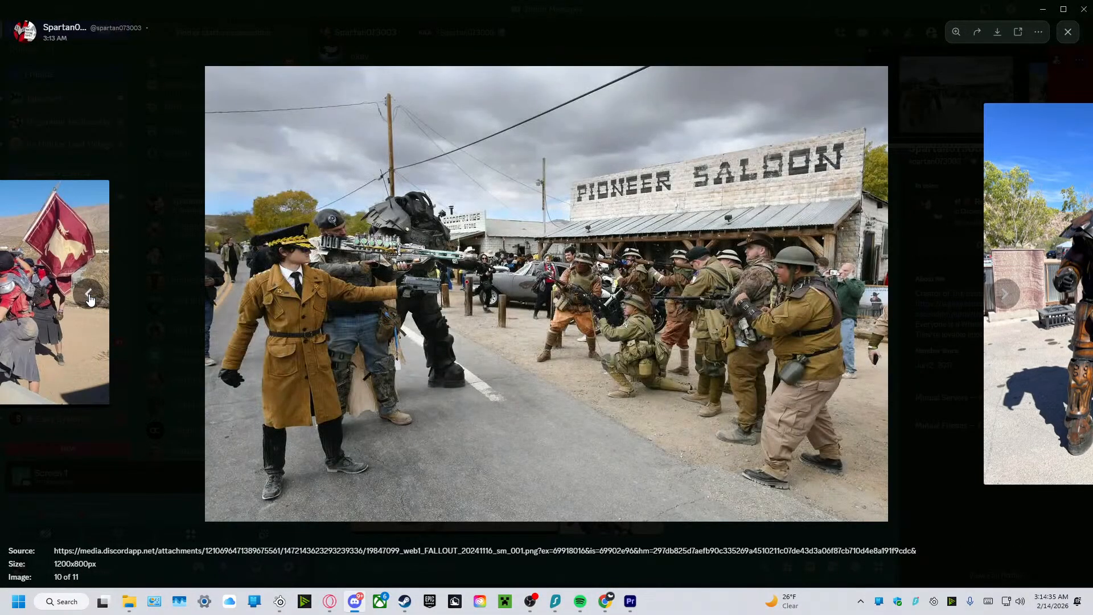
left_click(88, 296)
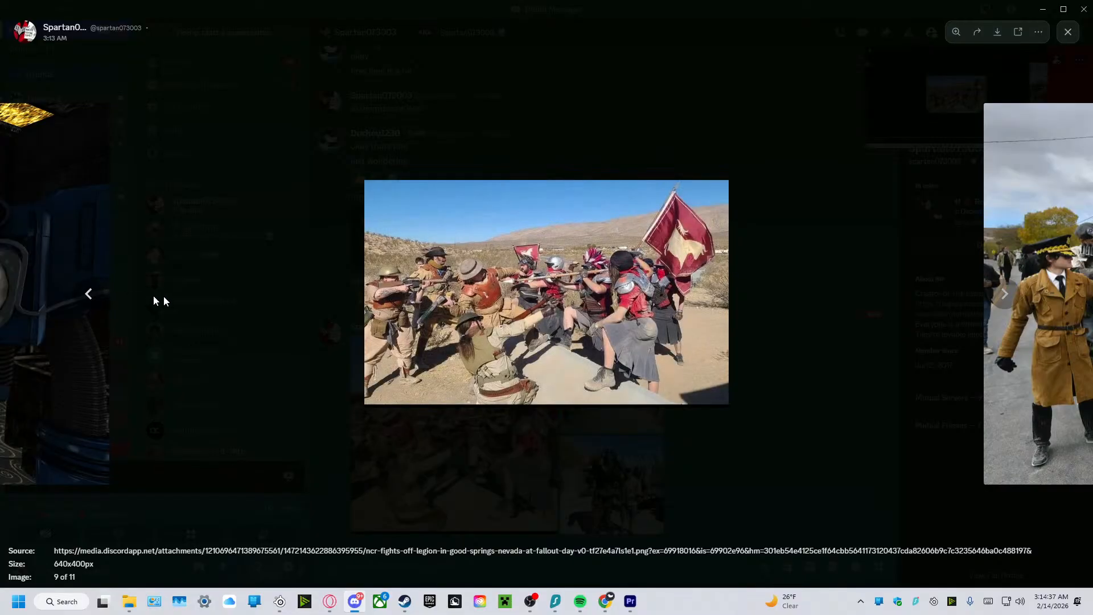
left_click(1001, 294)
left_click(1001, 294)
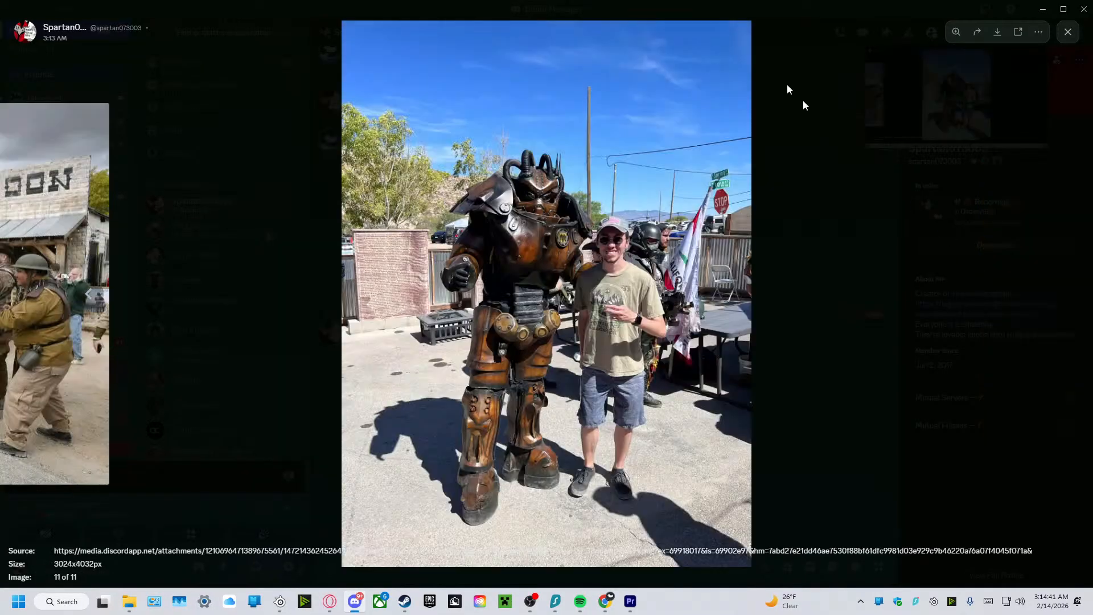
left_click_drag(742, 4, 0, 356)
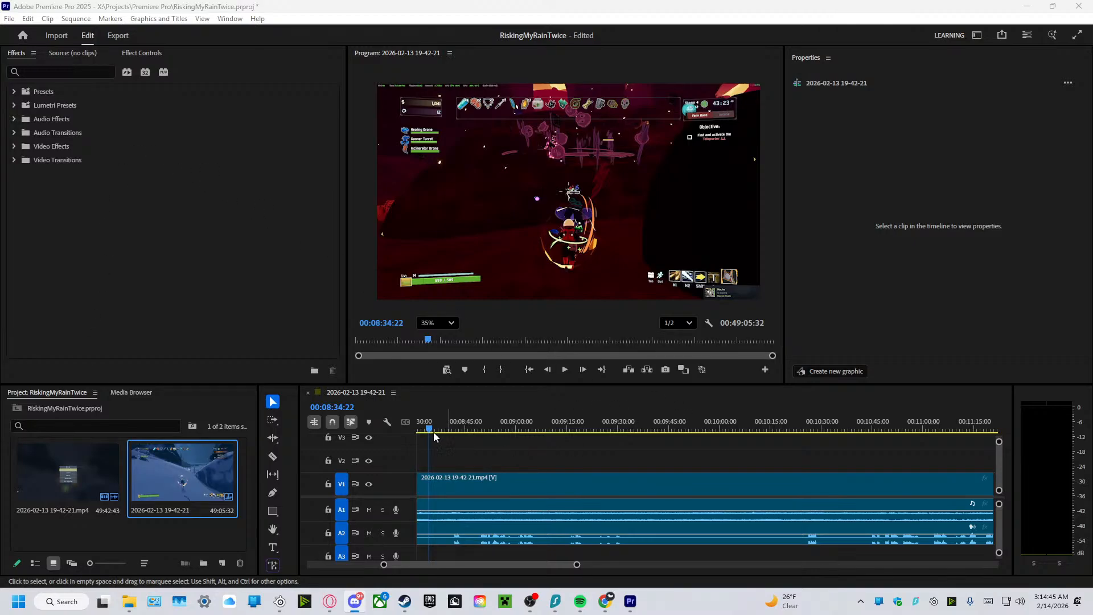
Return the playhead to the sequence start and fit the entire sequence in the timeline view.
left_click_drag(431, 433, 227, 497)
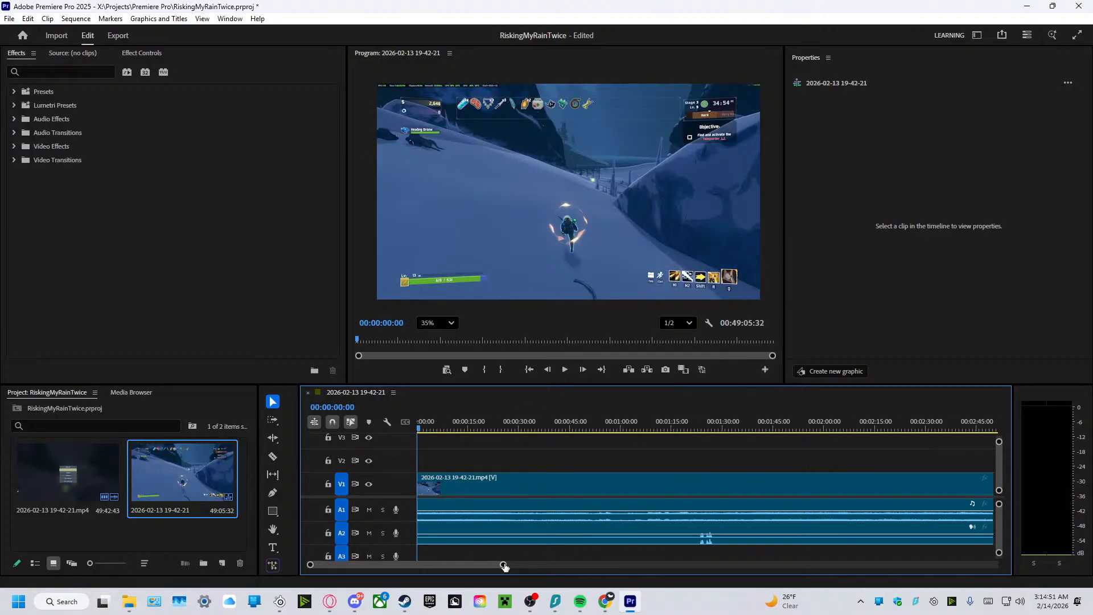
left_click_drag(505, 565, 1003, 586)
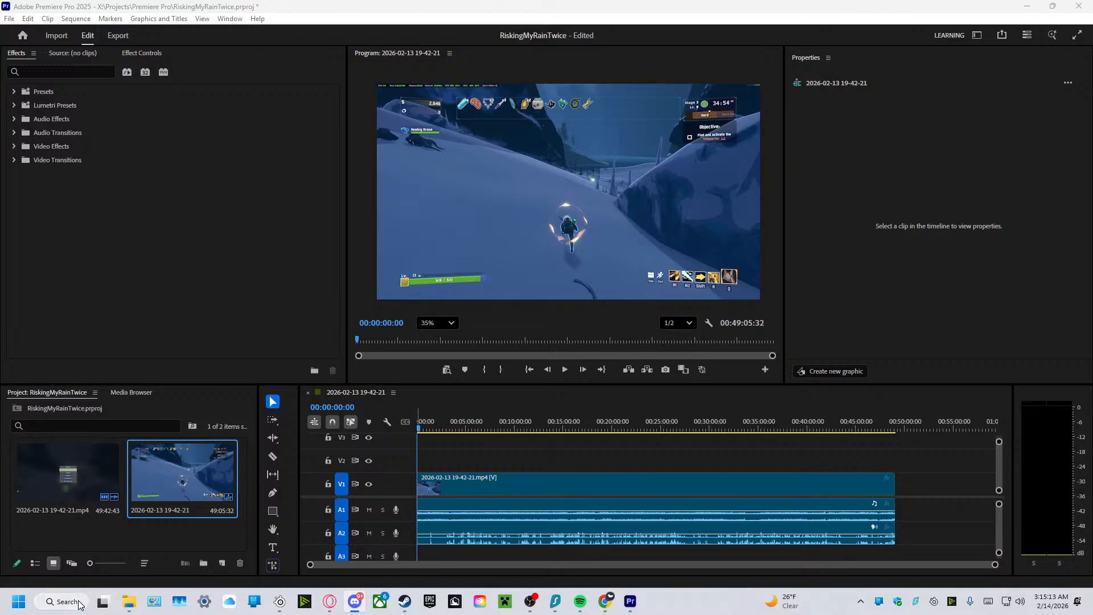
left_click(43, 601)
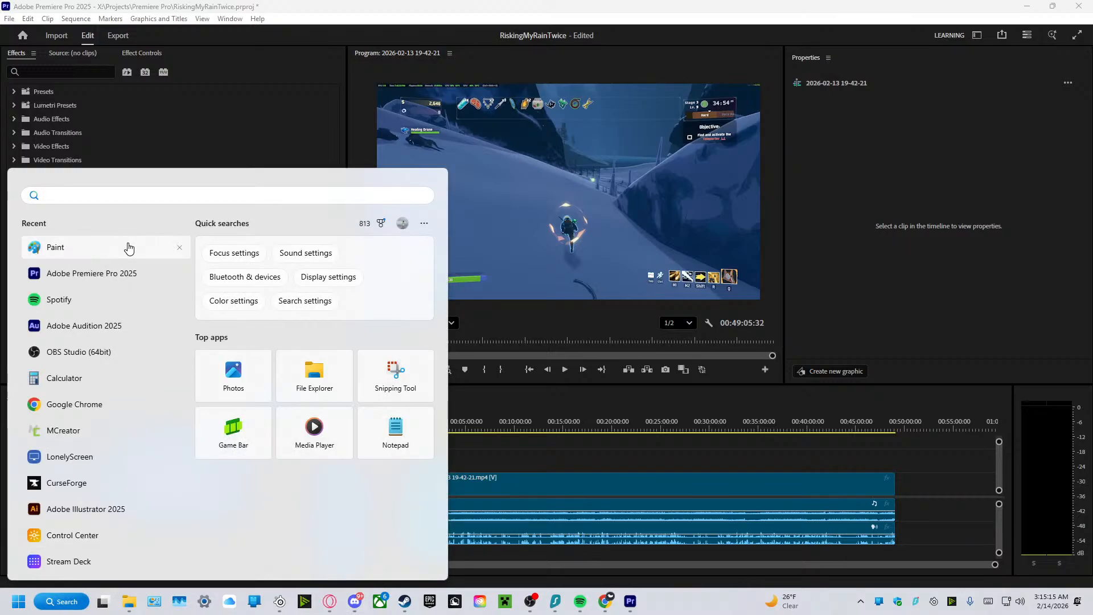
left_click(333, 111)
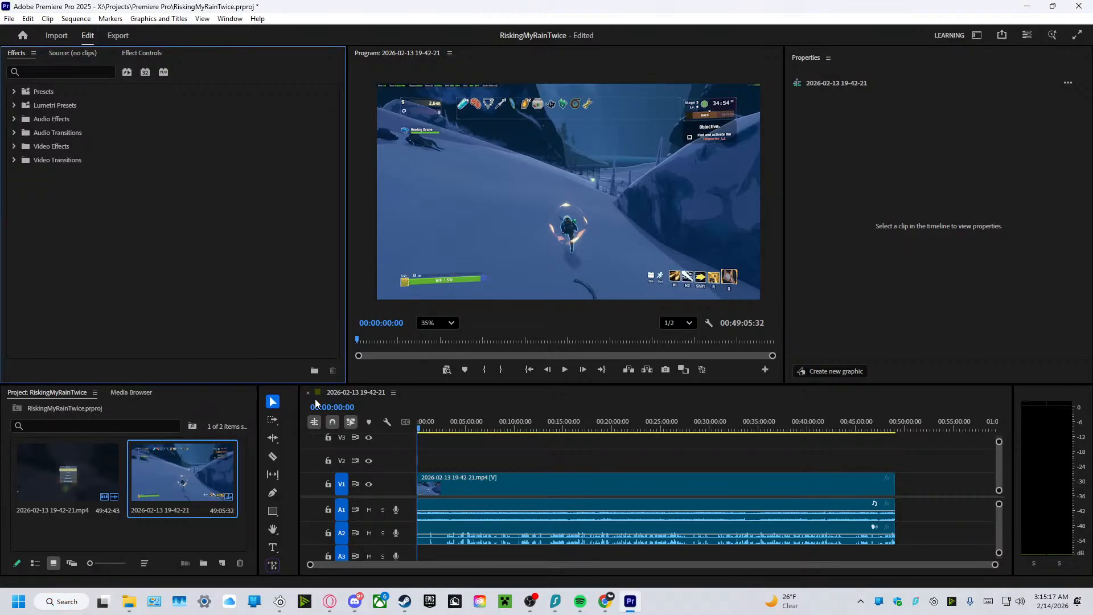
left_click(410, 410)
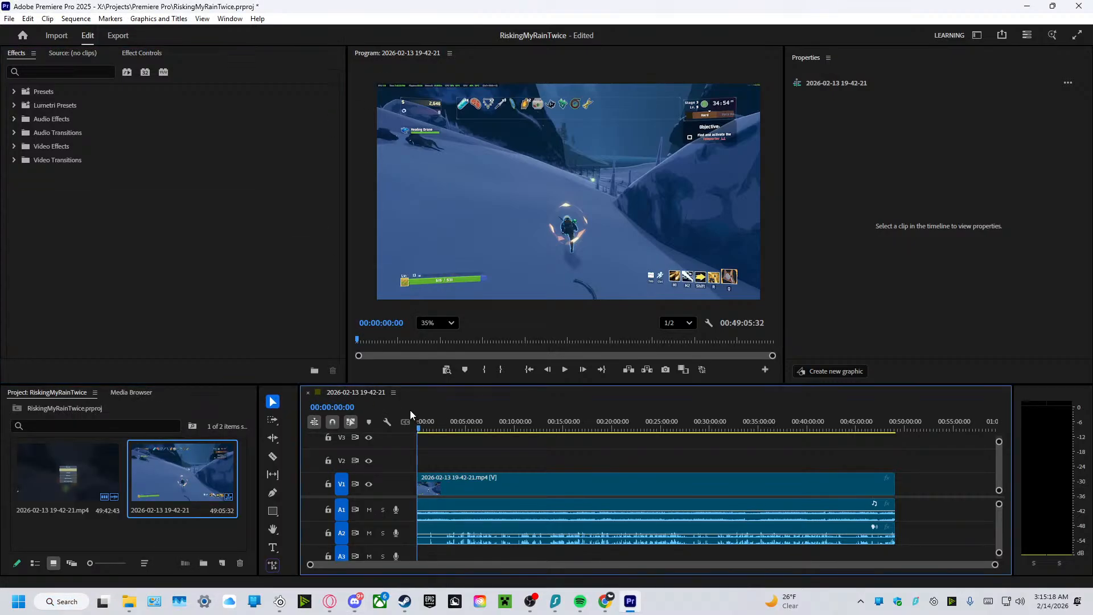
Import the 20-second Endscreen file from File Explorer into the Premiere Pro project.
left_click(129, 604)
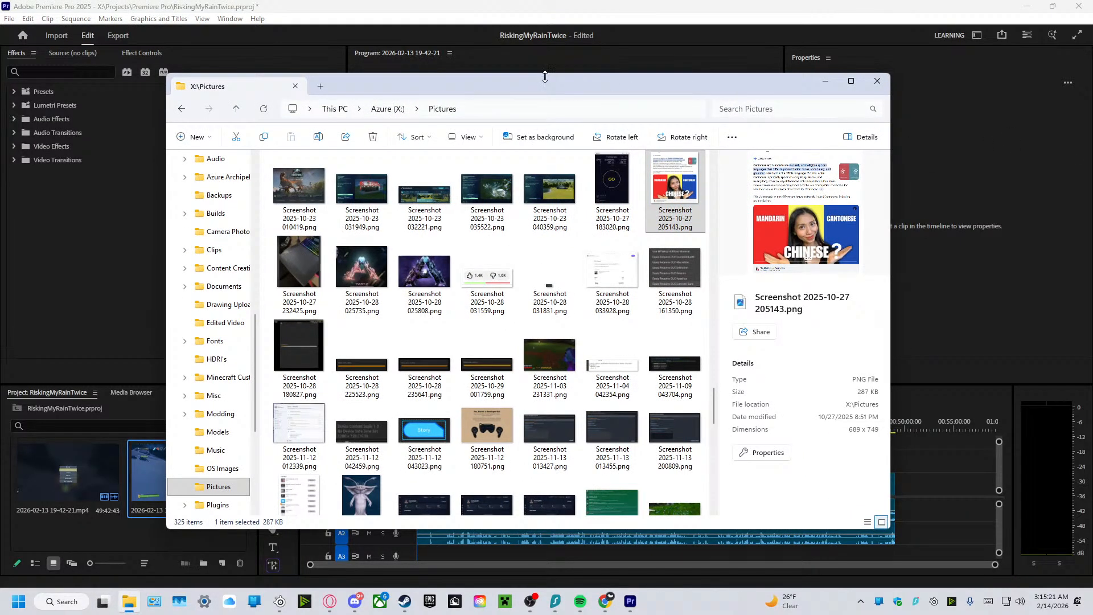
left_click_drag(534, 89, 1092, 150)
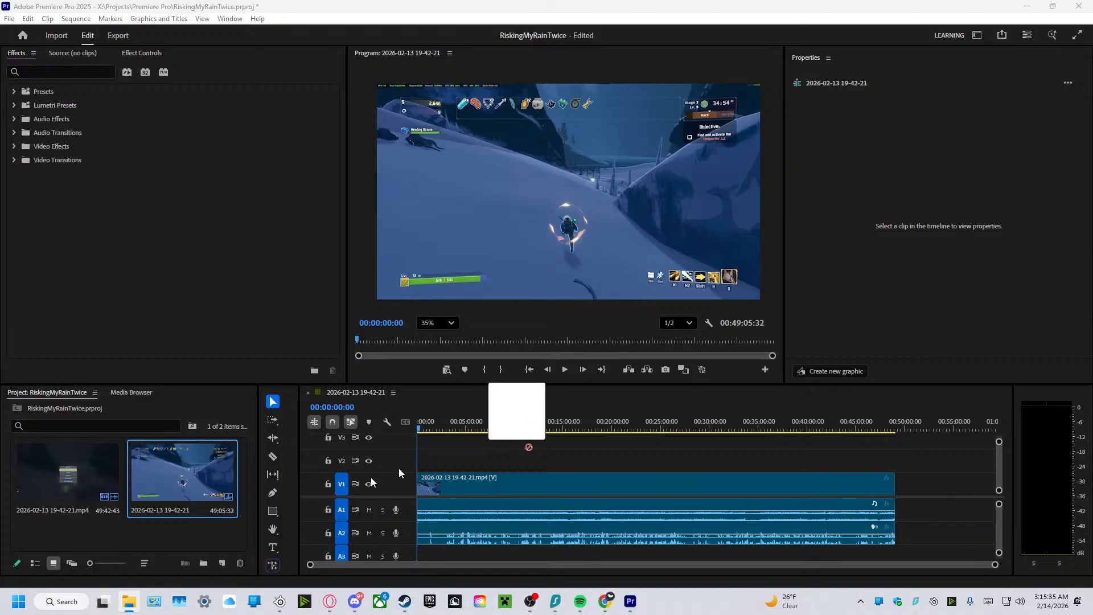
left_click_drag(517, 434, 154, 526)
Create a new bin named Footage in the project.
right_click(173, 518)
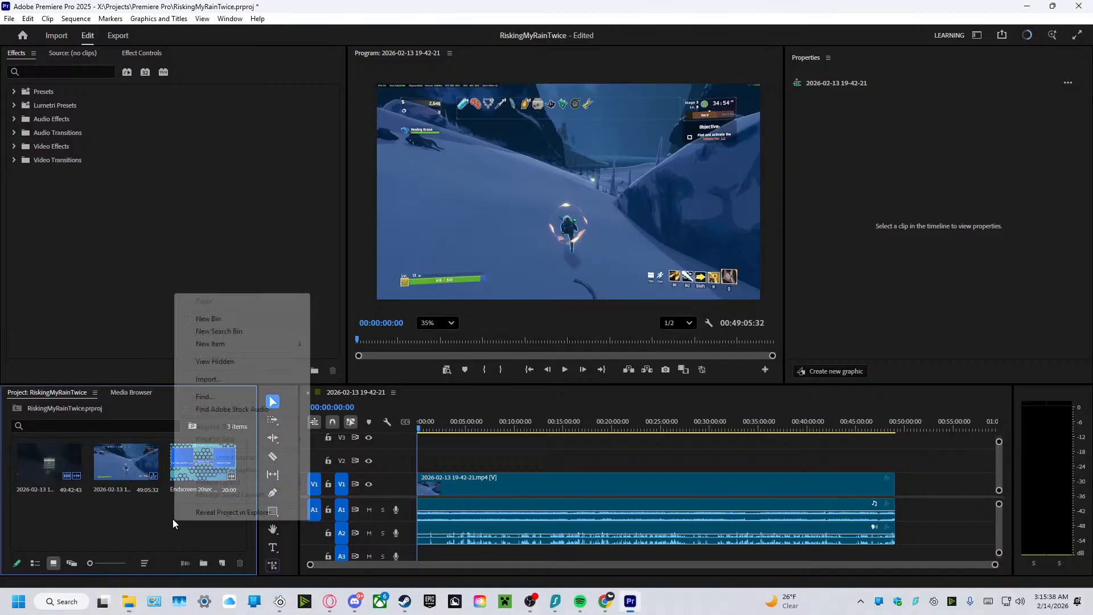
left_click(234, 318)
type("Footage")
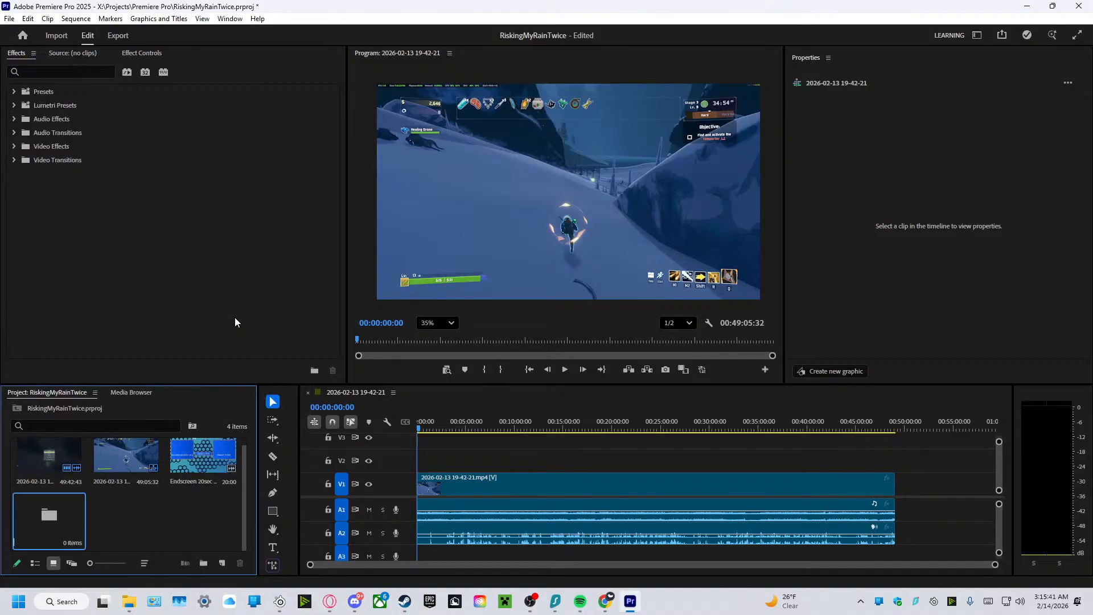
key("Tab")
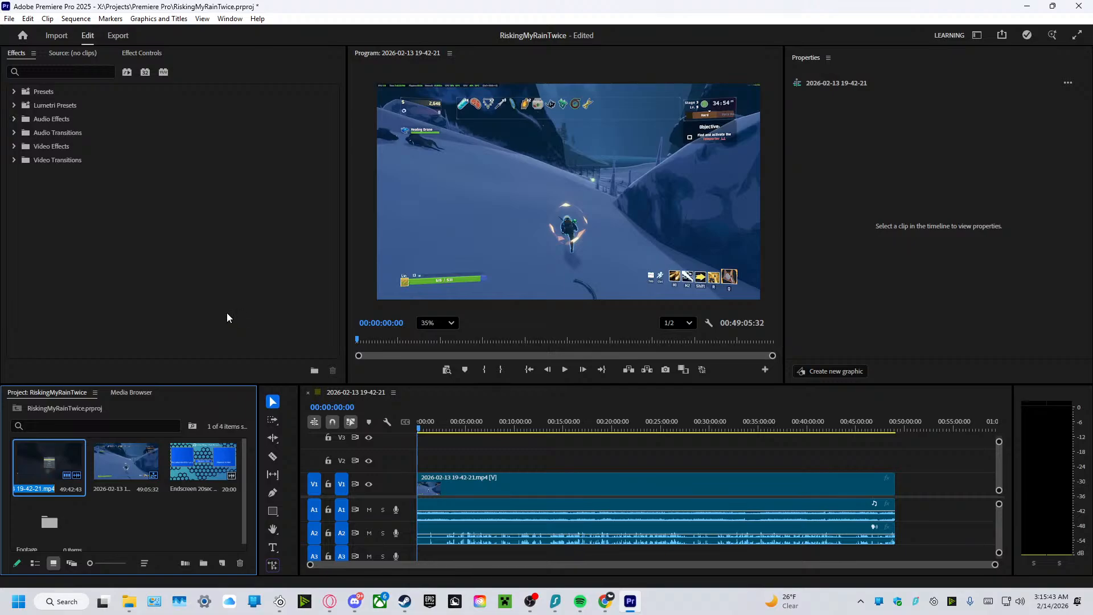
left_click(132, 481)
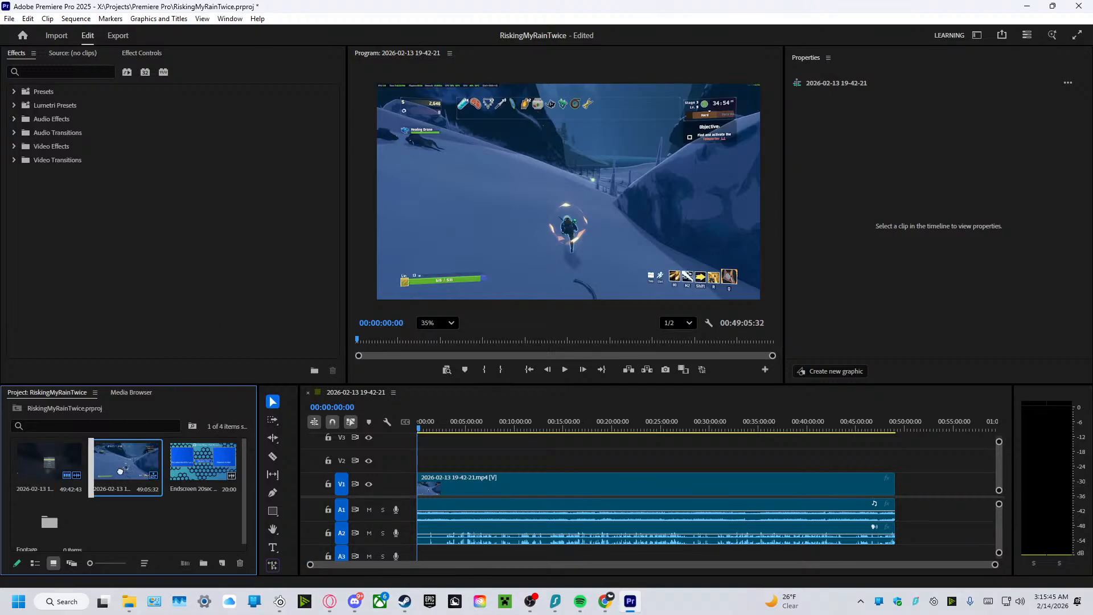
scroll(139, 509, "down", 1)
left_click_drag(51, 461, 52, 509)
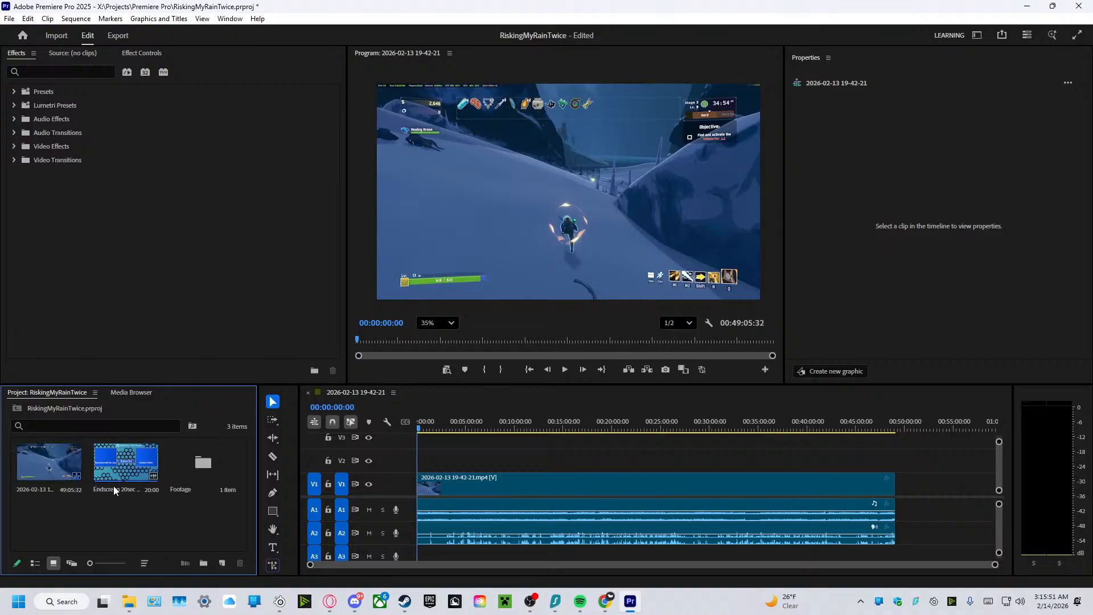
Create a new bin named Music at the project's top level.
right_click(98, 524)
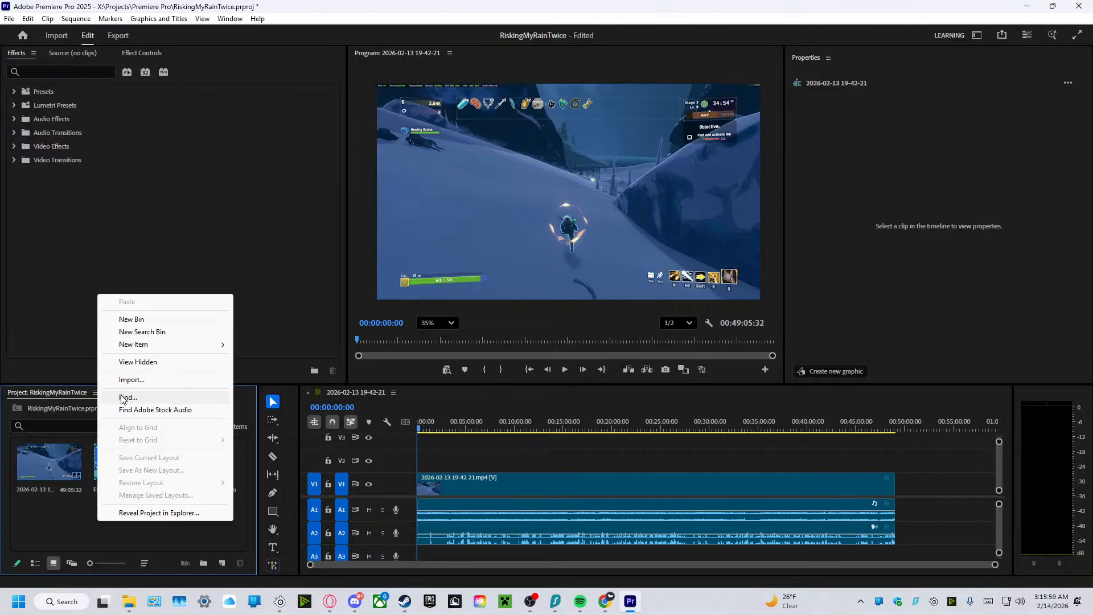
left_click(141, 319)
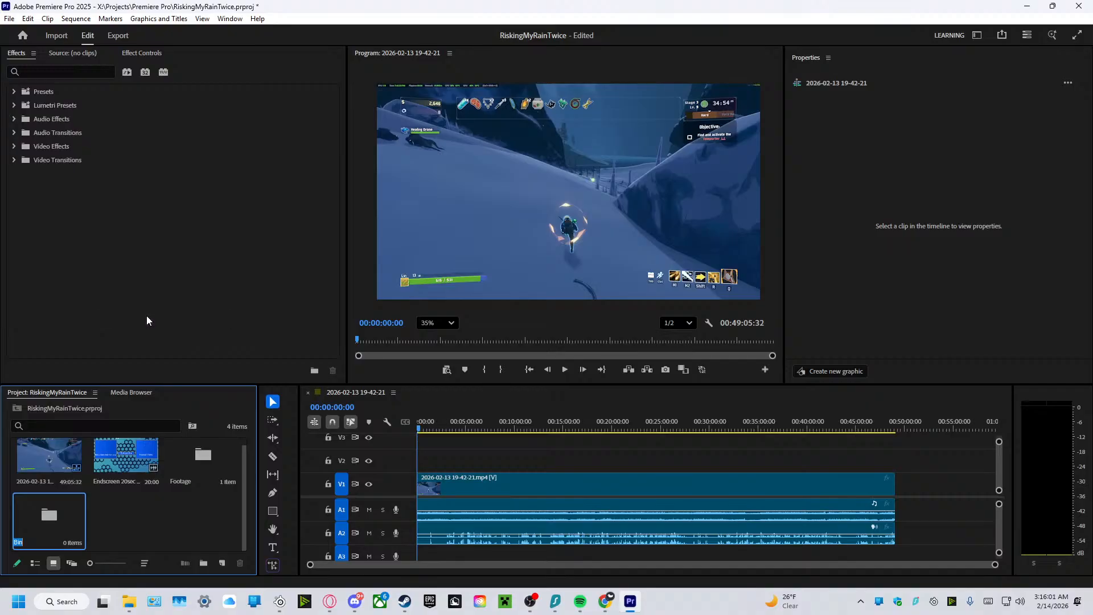
type("Music")
key("Return")
Create a new bin named Voice Over alongside the Music bin.
right_click(145, 316)
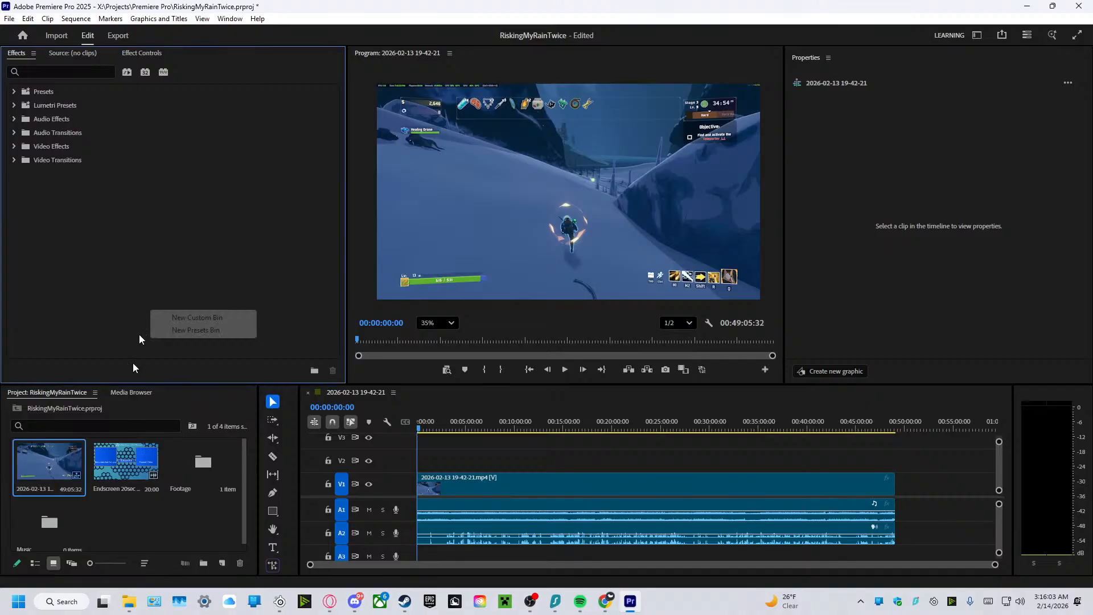
right_click(115, 509)
right_click(115, 508)
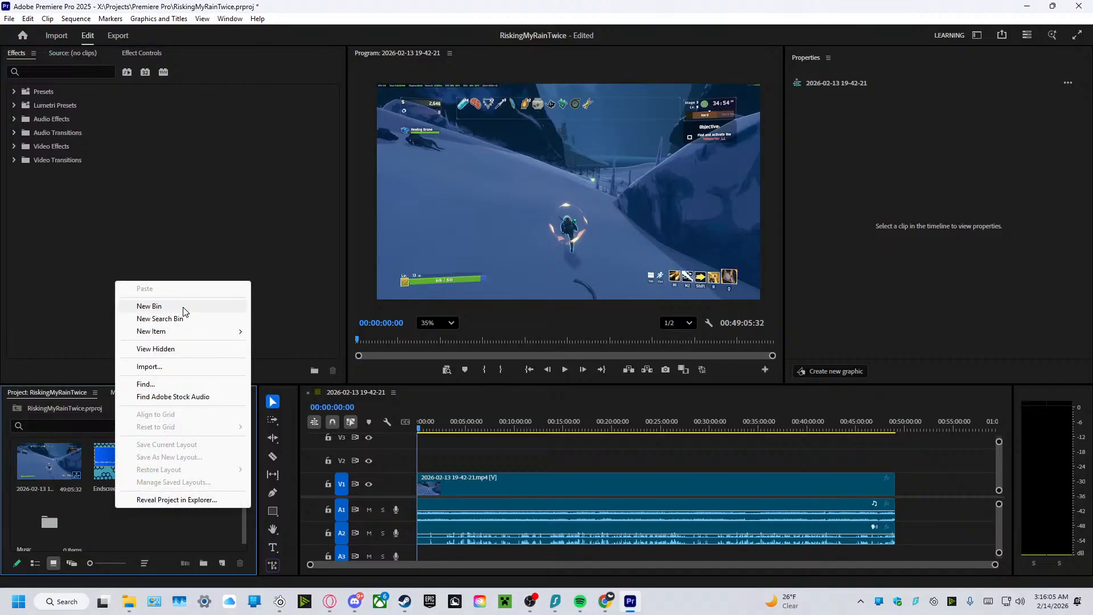
left_click(183, 306)
type("Voice")
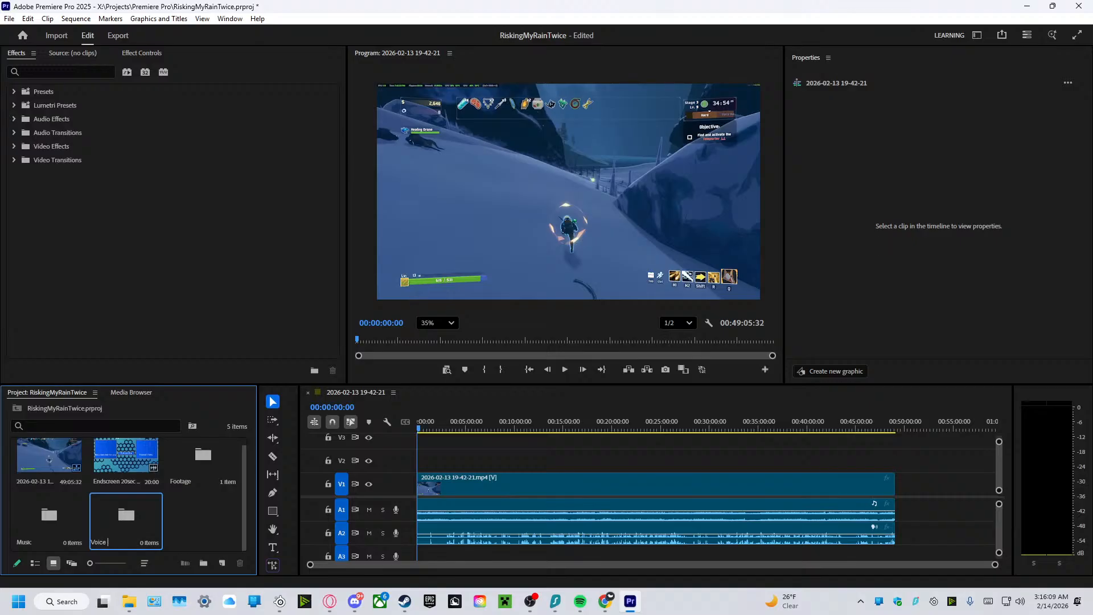
type(" Over")
key("Tab")
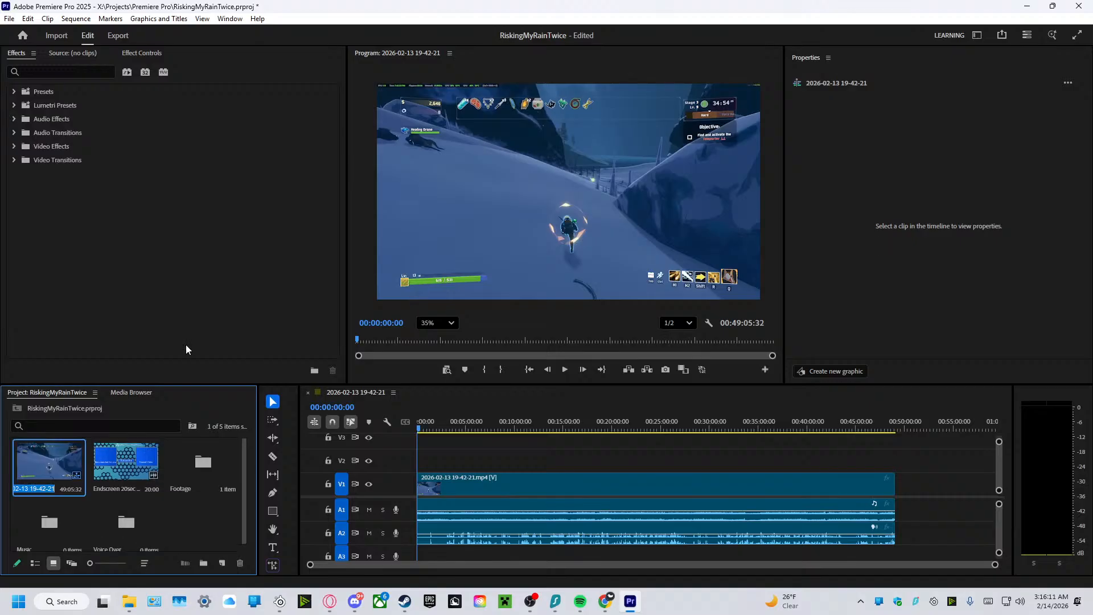
scroll(182, 501, "down", 1)
left_click(173, 516)
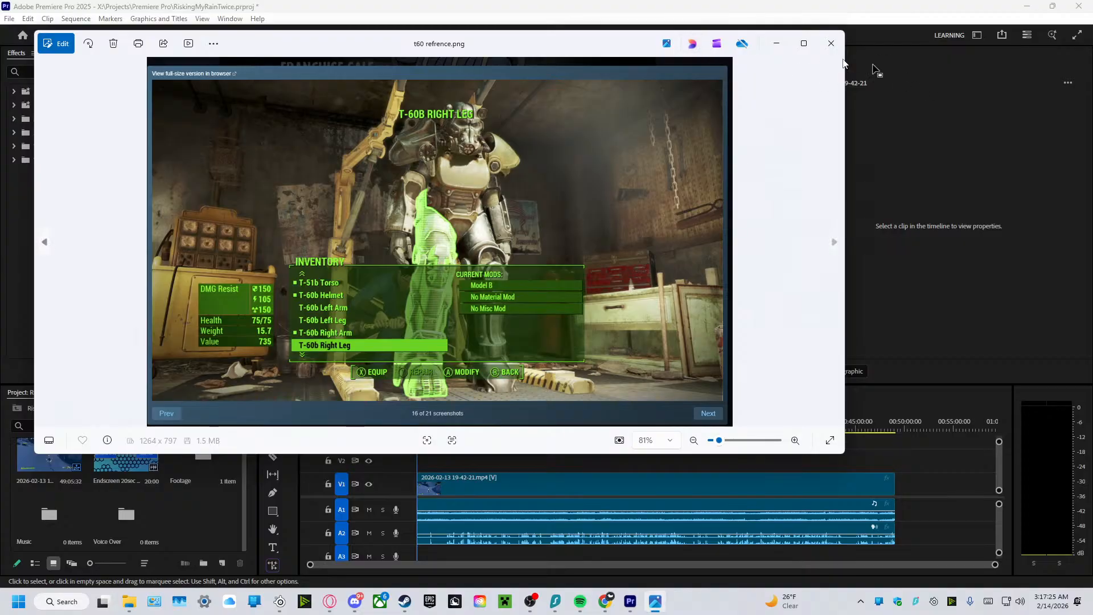
Move the t60 refrence.png image window off the editing screen and close it.
left_click_drag(551, 39, 1092, 120)
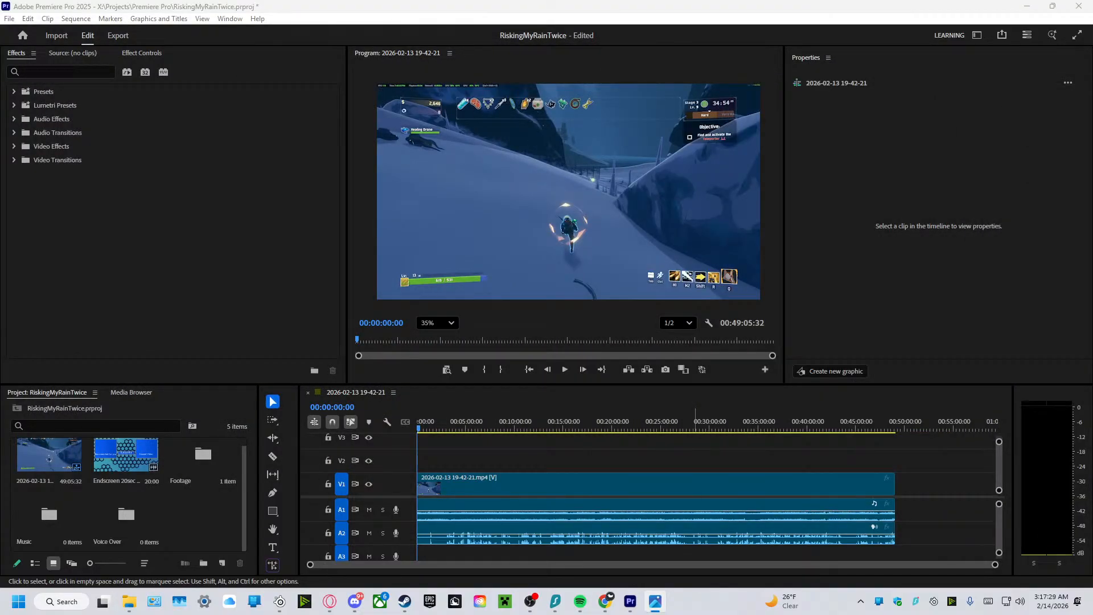
key("alt+F4")
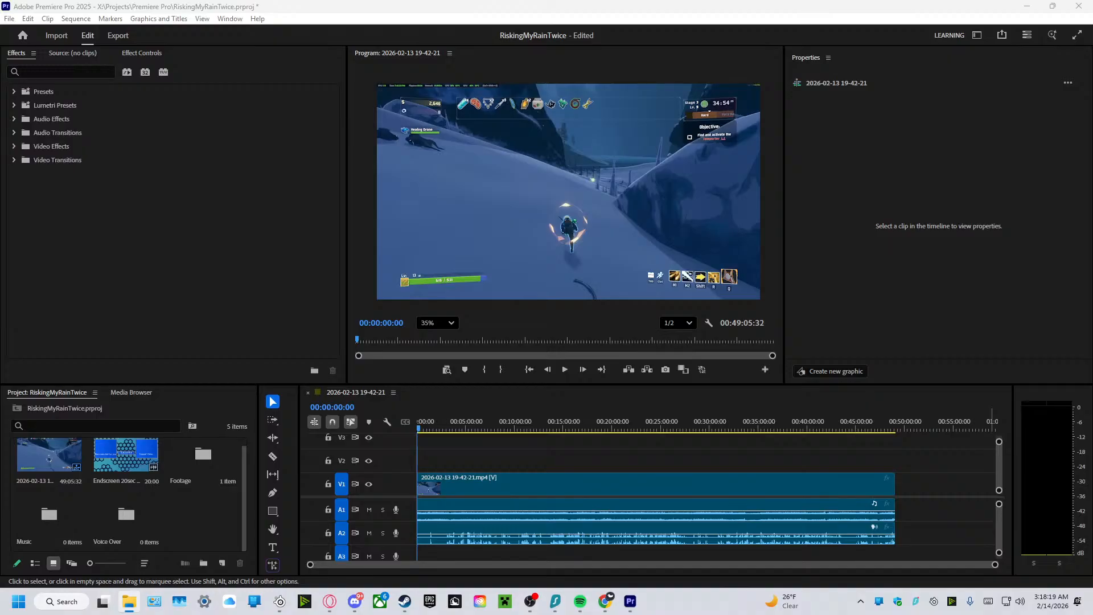
Open the Music bin and import the Into the Unknown, Aria, Stal, 2-24. Strad and 03. Dead V tracks from File Explorer.
double_click(64, 518)
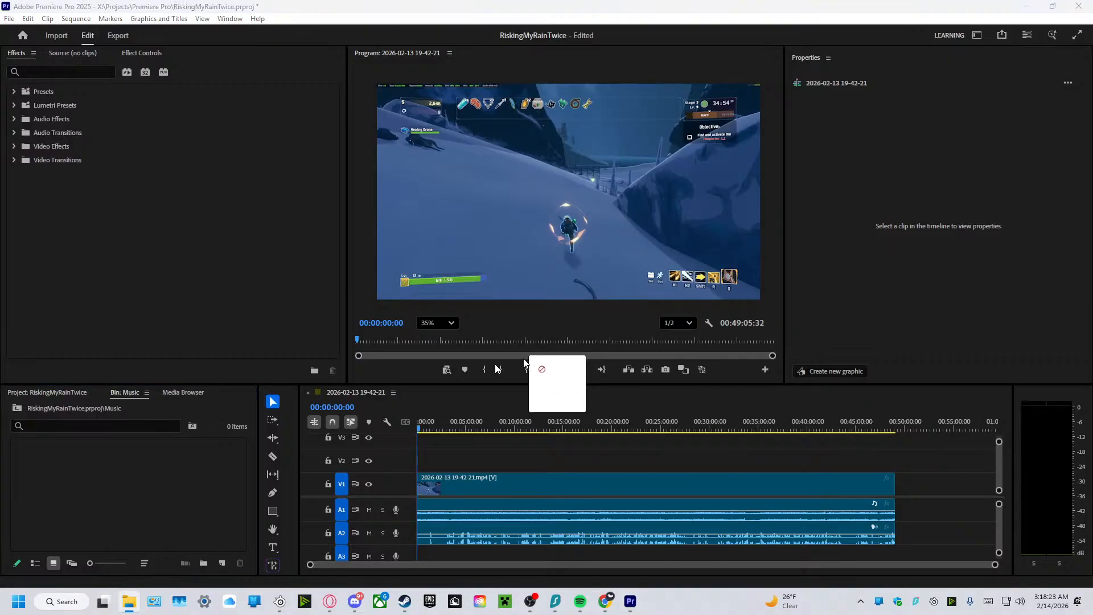
left_click_drag(518, 352, 156, 457)
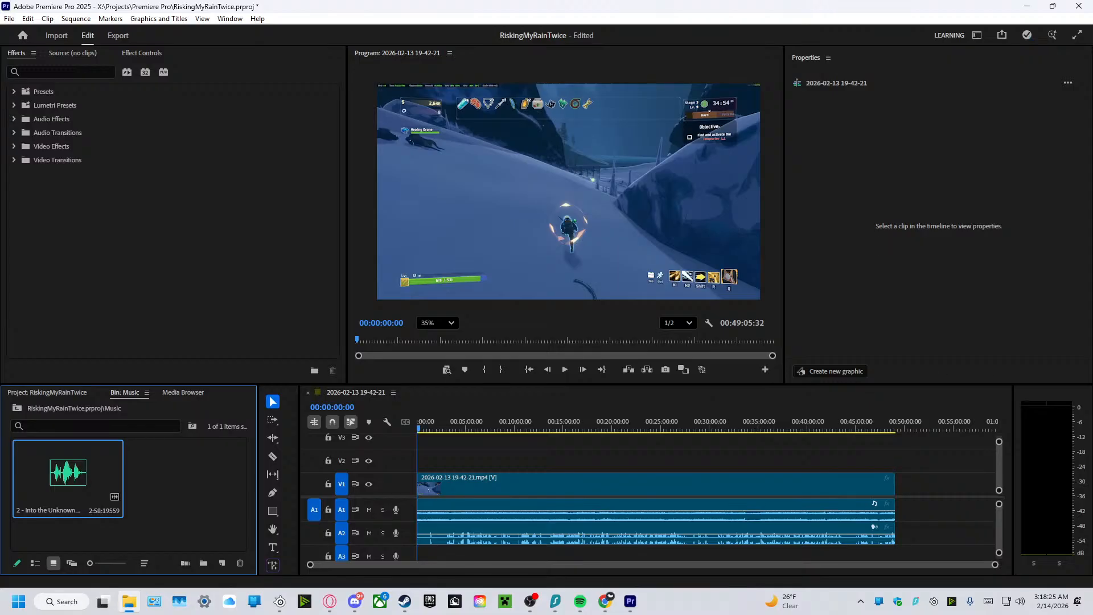
left_click_drag(614, 410, 182, 483)
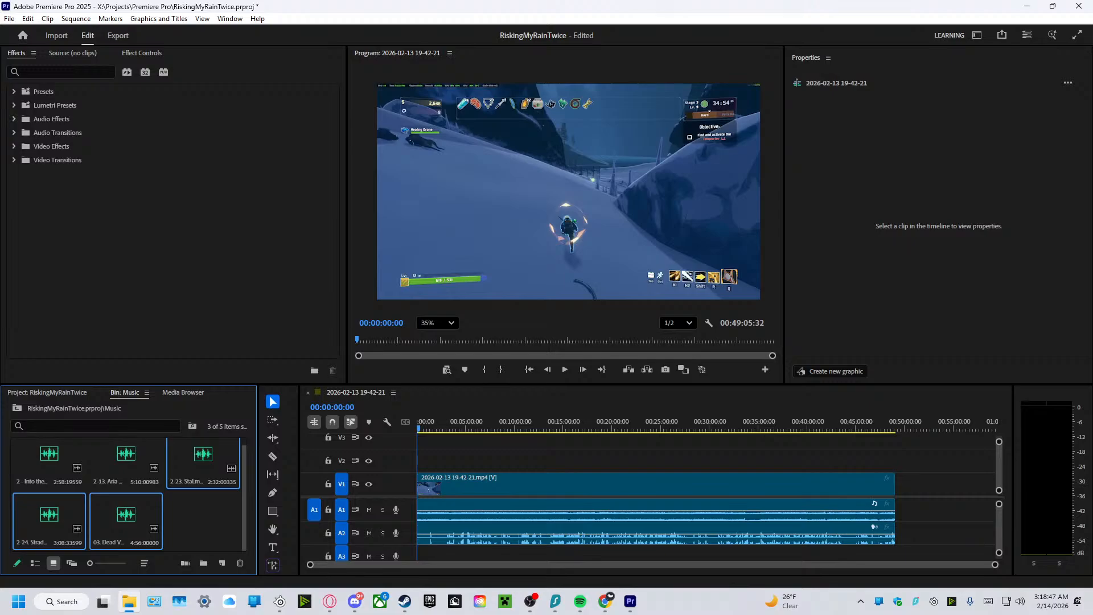
Import the tracks starting with 13 - Aband, 32 King Tit and Fear evolve into the Music bin.
left_click_drag(1092, 399, 200, 493)
scroll(171, 481, "up", 2)
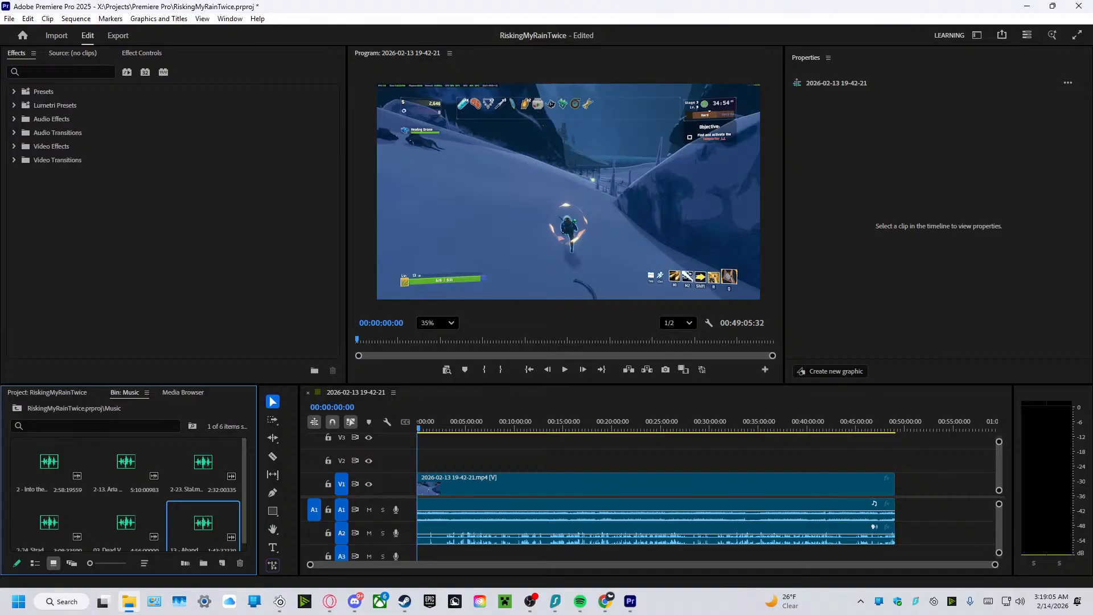
left_click_drag(1092, 497, 146, 529)
scroll(165, 501, "down", 2)
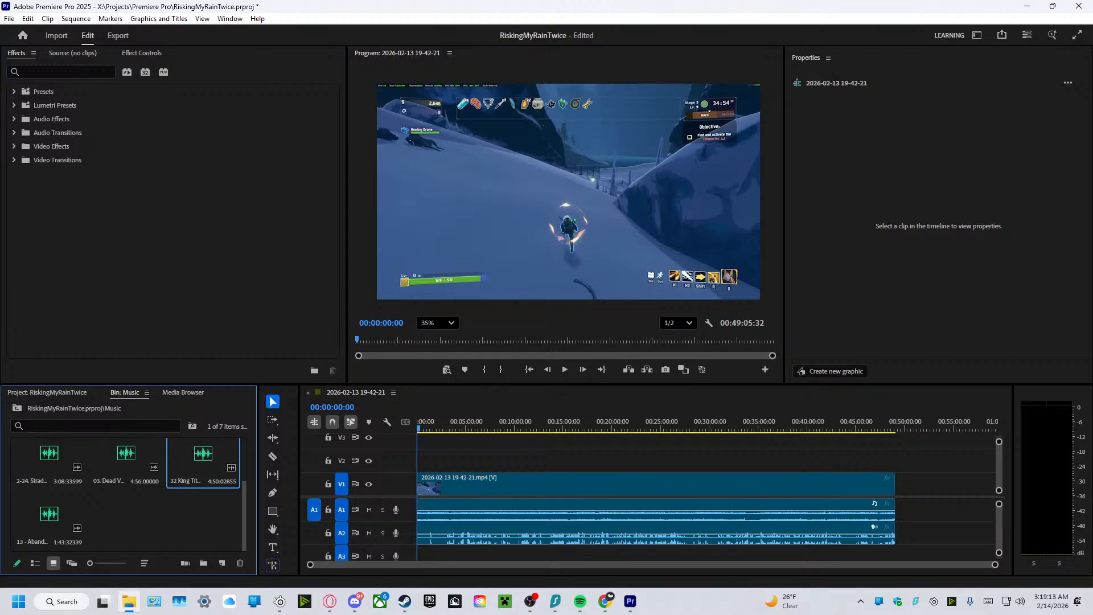
left_click_drag(1092, 540, 170, 538)
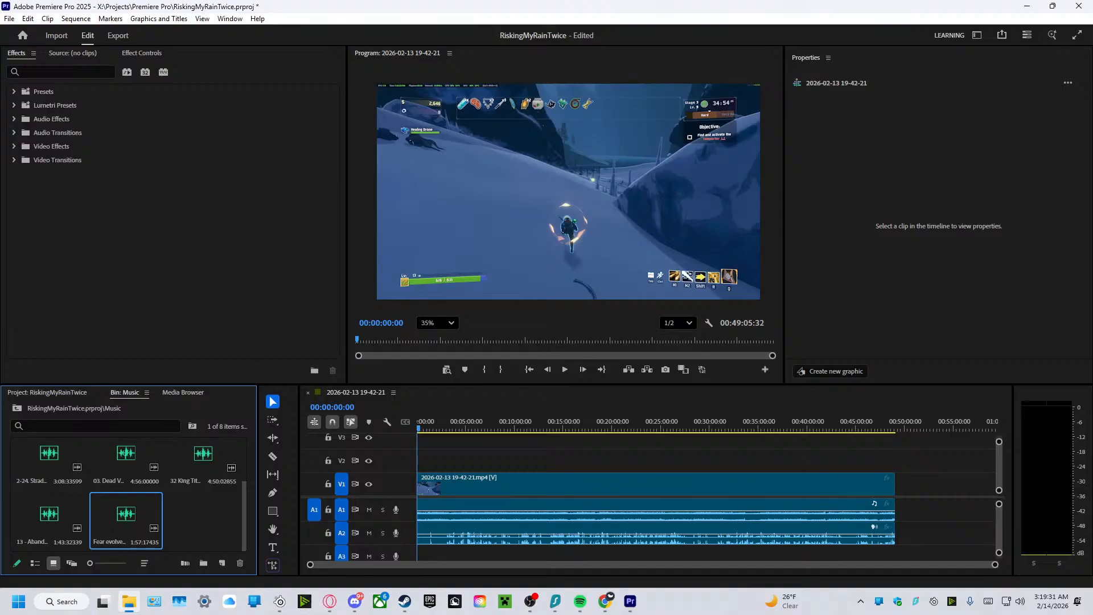
View dead mr beast.jpg and MR BEASTTTTTT.jpg enlarged in the image viewer and close both images.
left_click_drag(1092, 160, 610, 162)
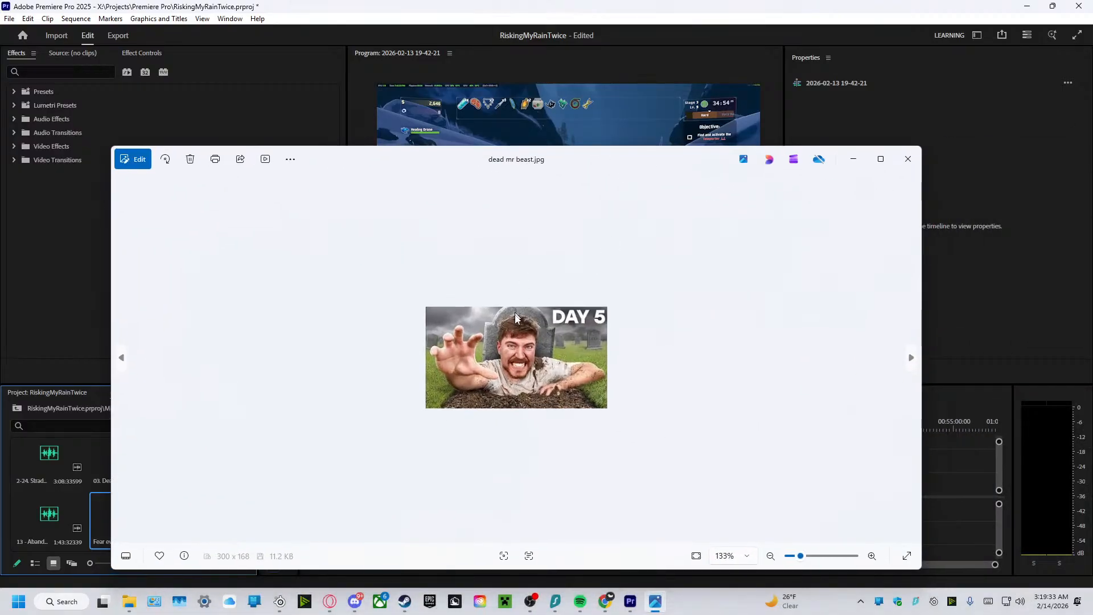
scroll(515, 317, "up", 10)
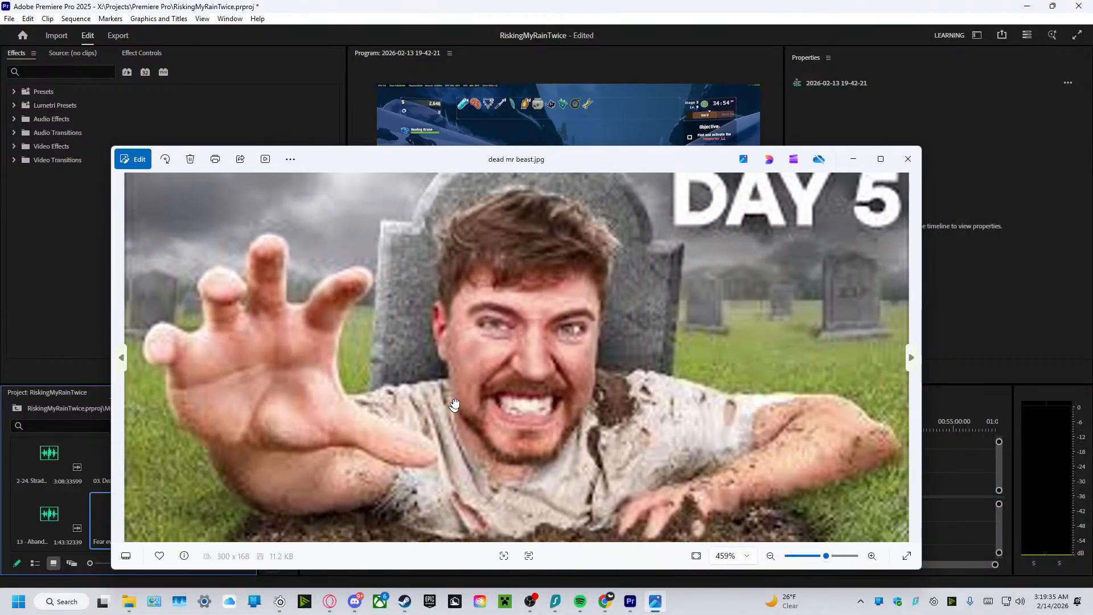
left_click_drag(454, 405, 531, 112)
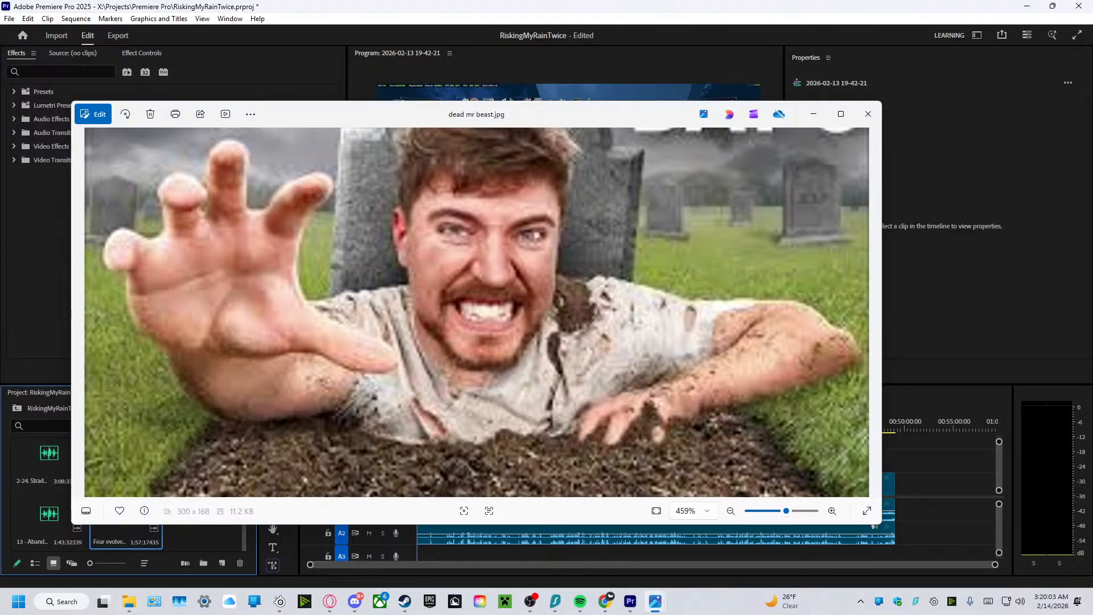
left_click_drag(1092, 139, 432, 119)
scroll(421, 350, "up", 6)
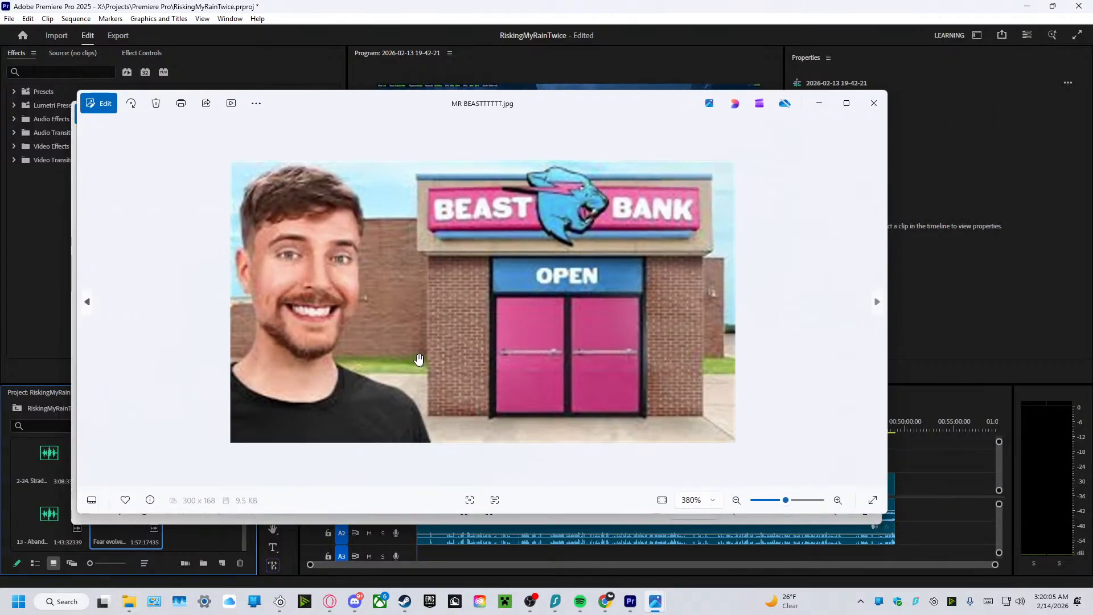
scroll(419, 358, "up", 5)
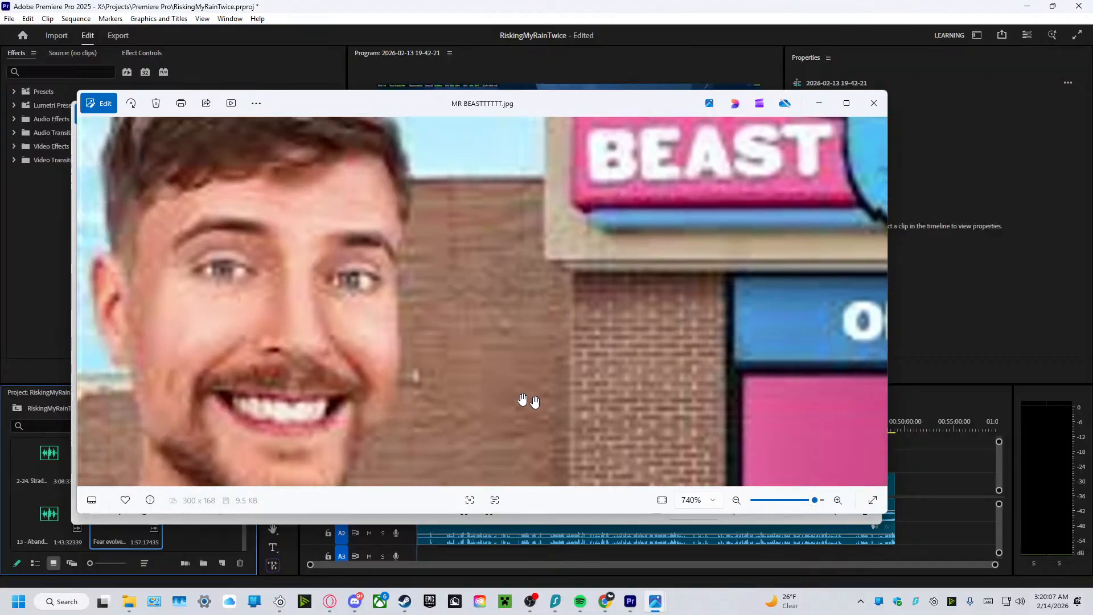
left_click_drag(522, 400, 514, 351)
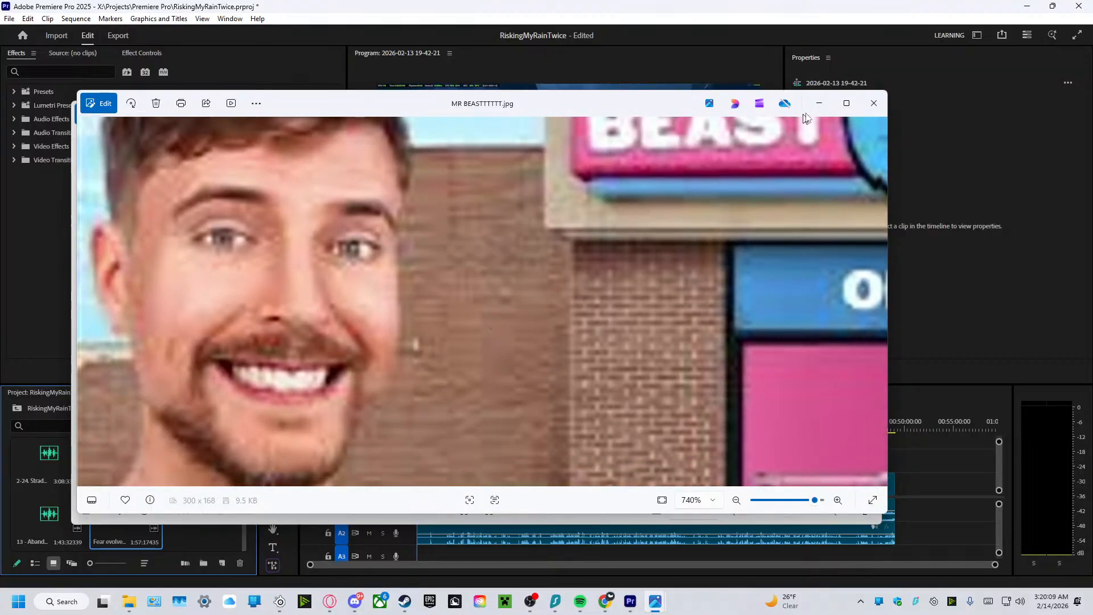
left_click(869, 102)
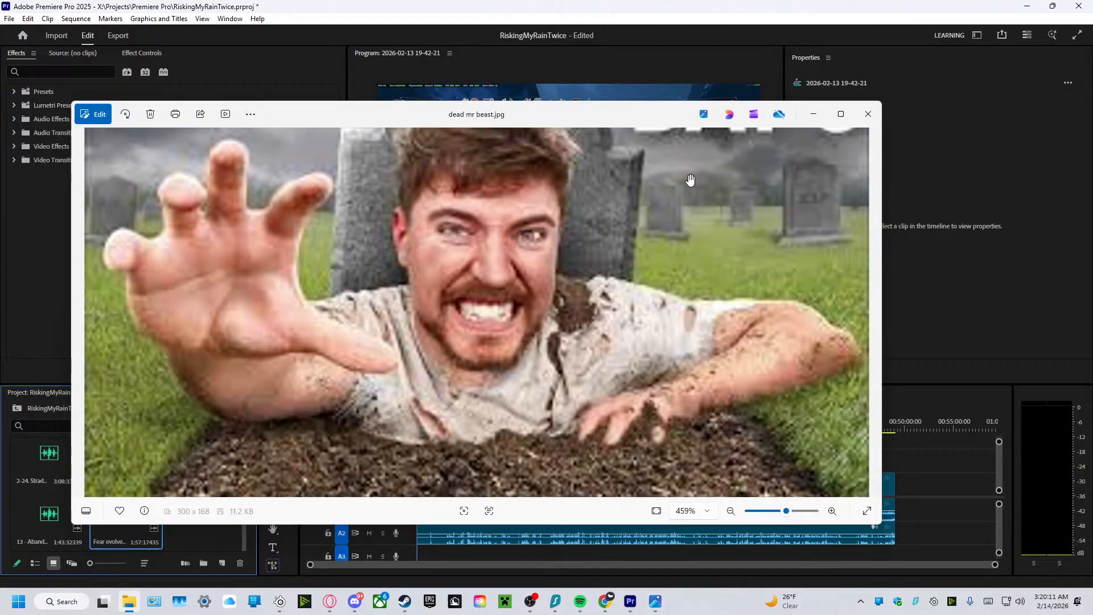
left_click(856, 117)
Place 2-23. Stal.mp3 from the Music bin on audio track A3 at the sequence start.
left_click(196, 507)
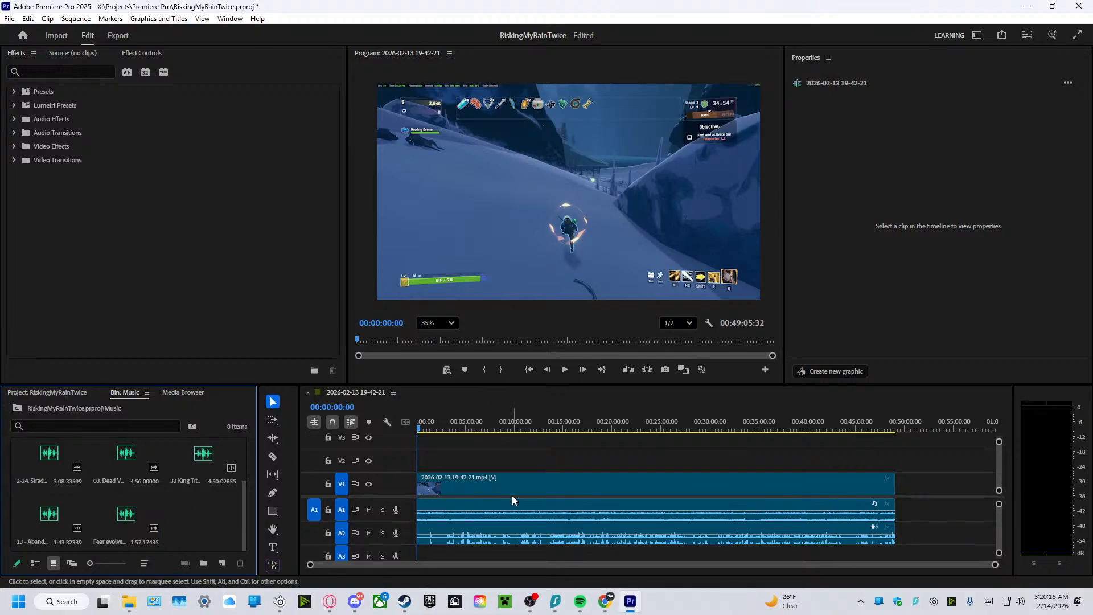
scroll(97, 520, "up", 3)
left_click(47, 476)
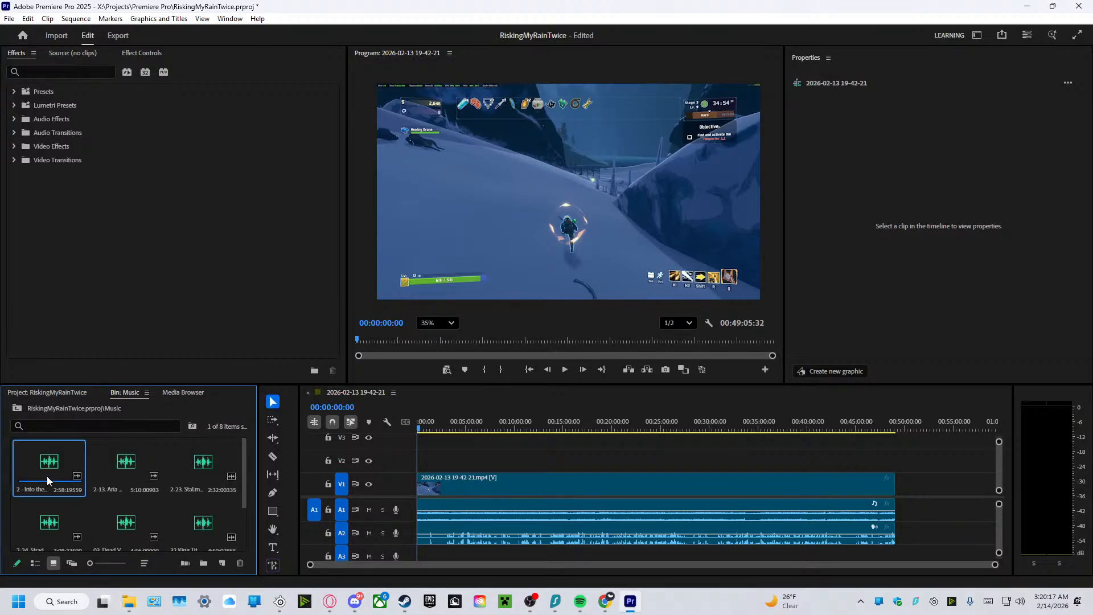
left_click(116, 464)
double_click(203, 462)
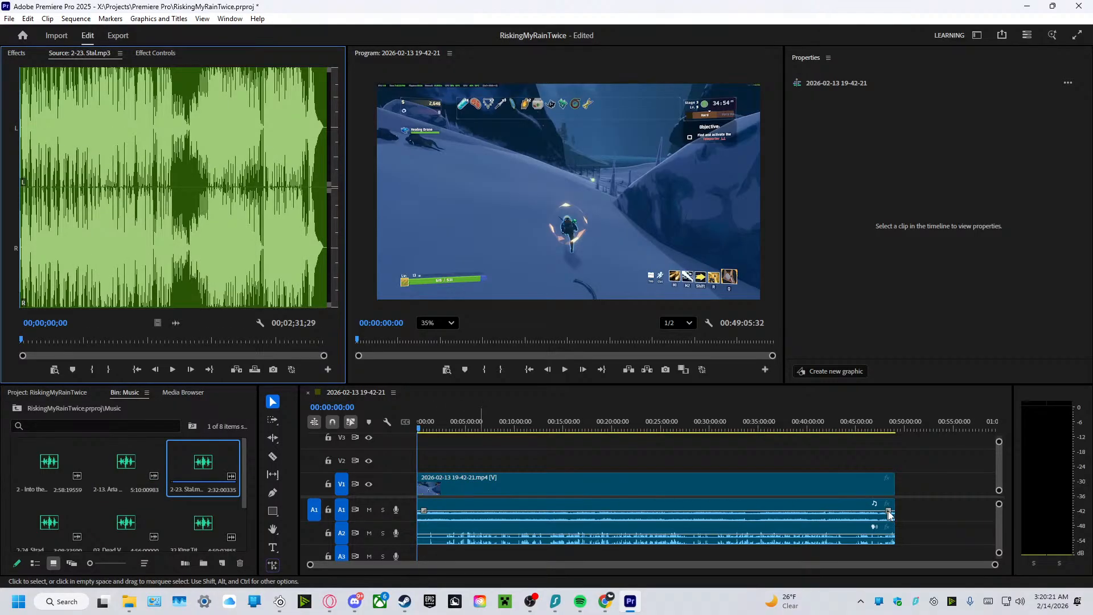
left_click_drag(224, 457, 423, 555)
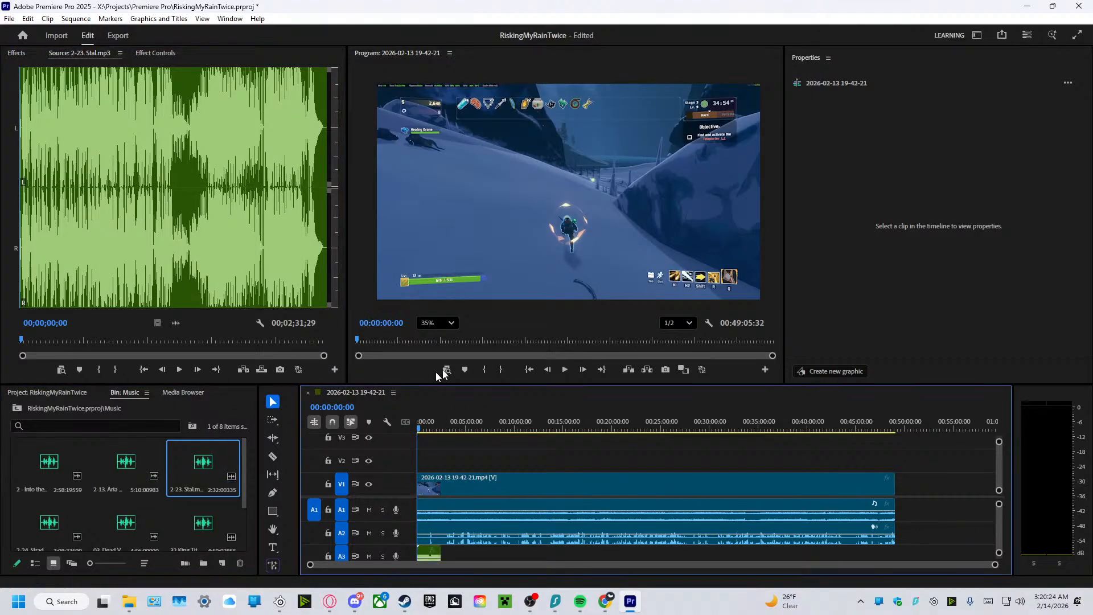
Play the first few seconds of the sequence to hear the added music against the gameplay audio.
left_click(566, 370)
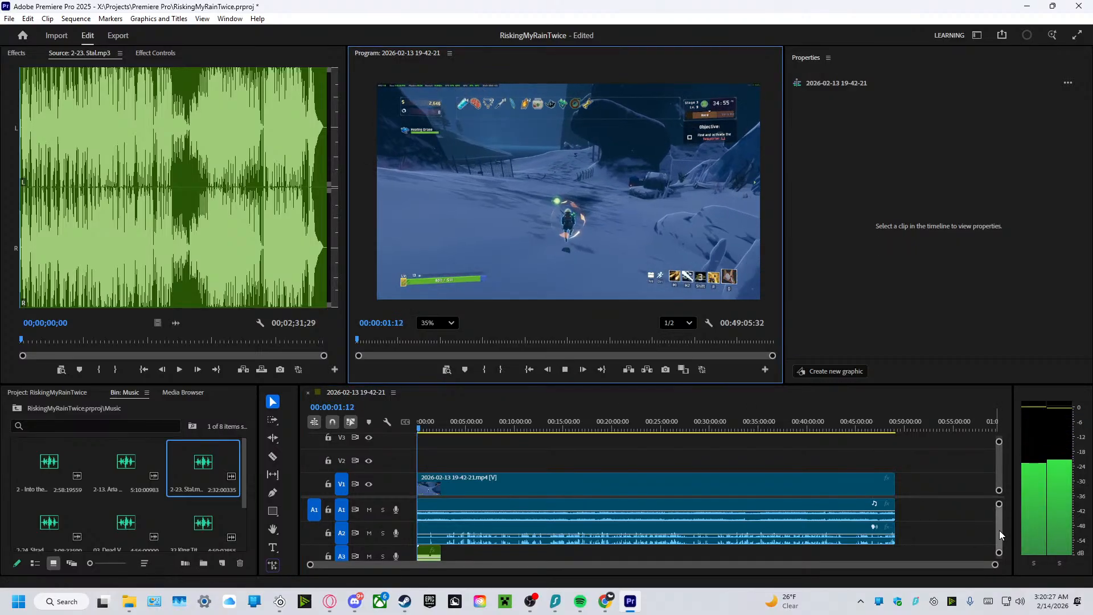
scroll(999, 530, "down", 1)
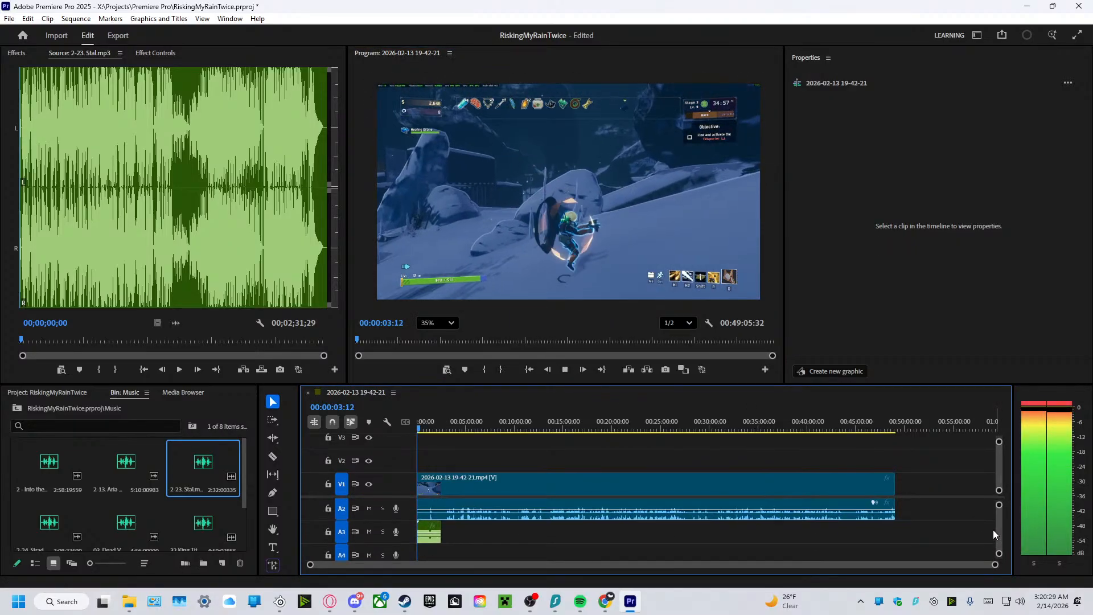
left_click(564, 370)
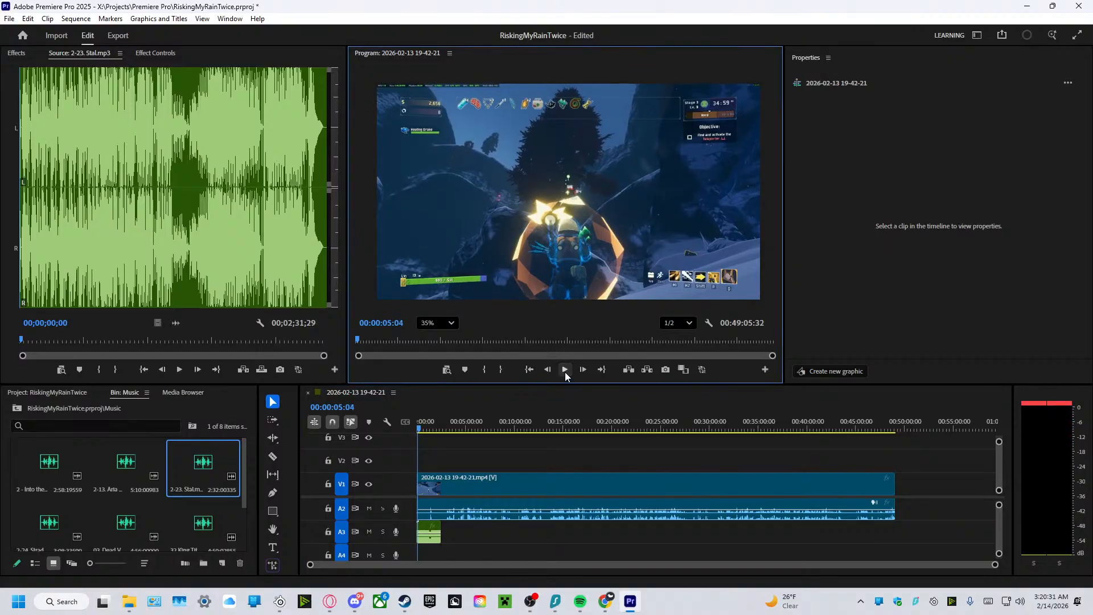
Set the volume of the 2-23. Stal.mp3 clip on A3 to -10.0 dB.
left_click(428, 535)
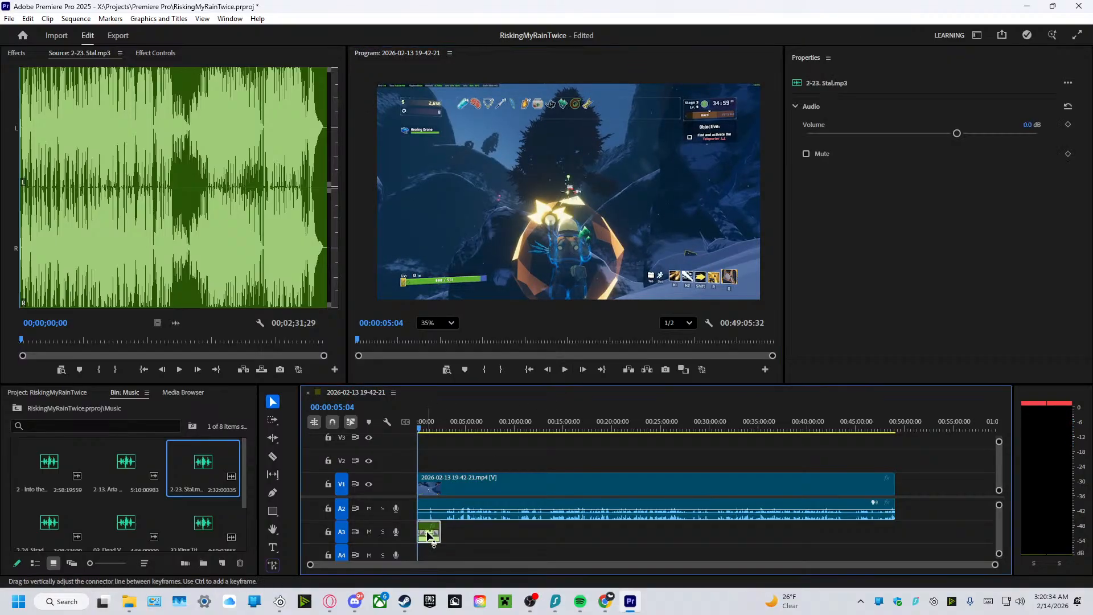
left_click(1031, 126)
type("-100")
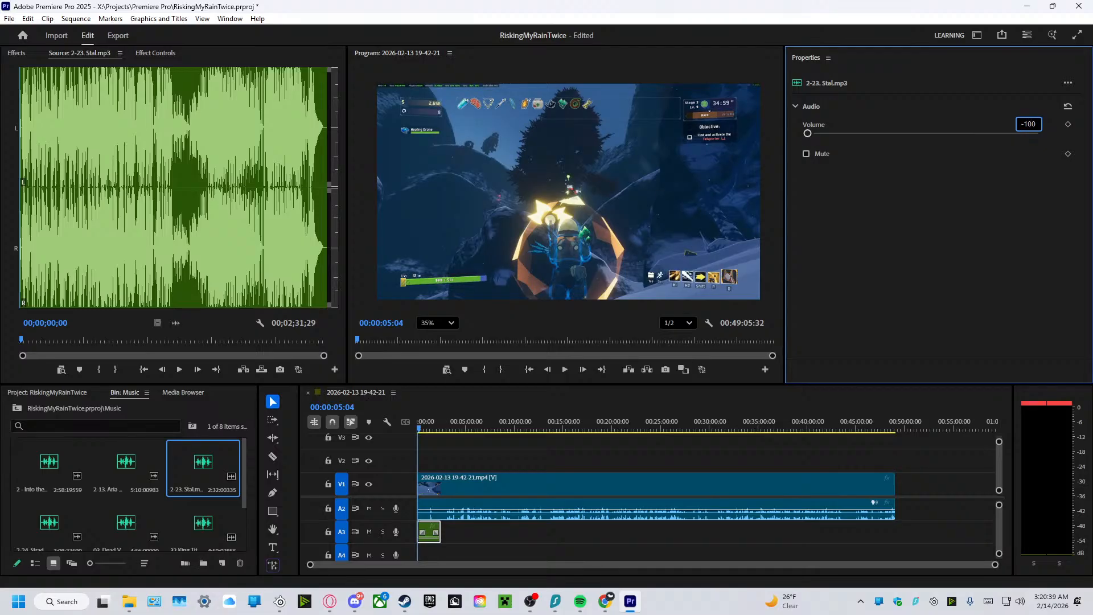
key("Return")
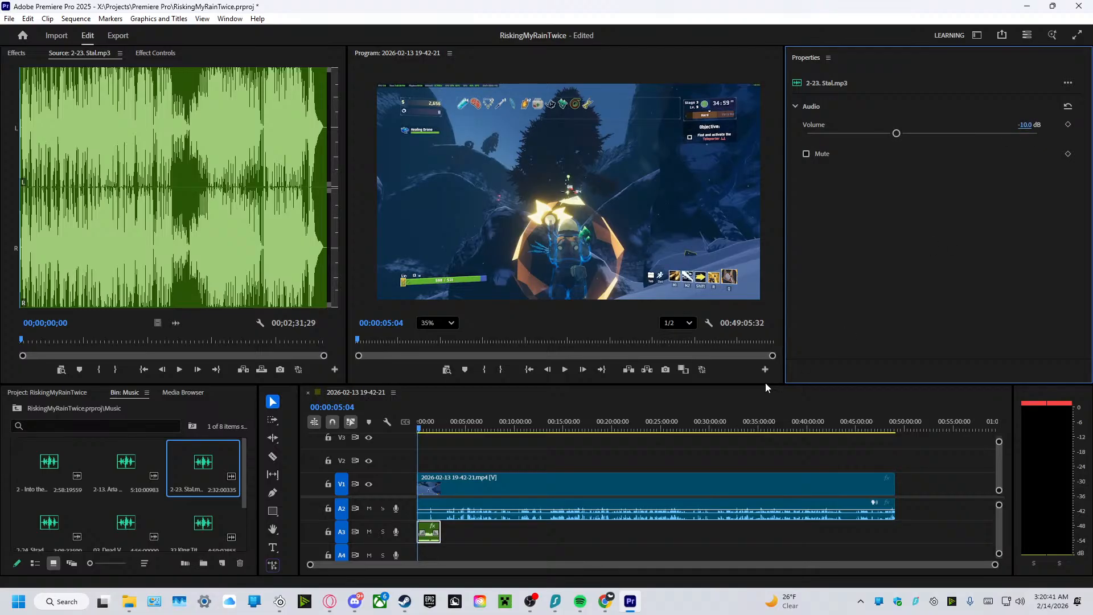
Resume sequence playback to check the Stal music level, keeping its volume at -10.0 dB.
left_click(565, 370)
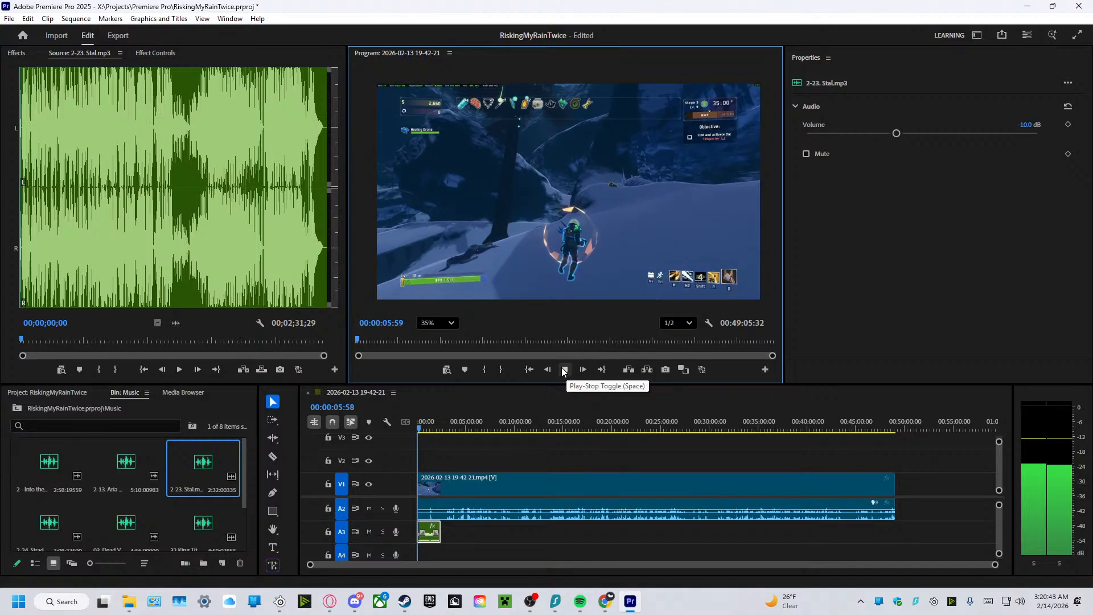
left_click_drag(1023, 126, 1024, 127)
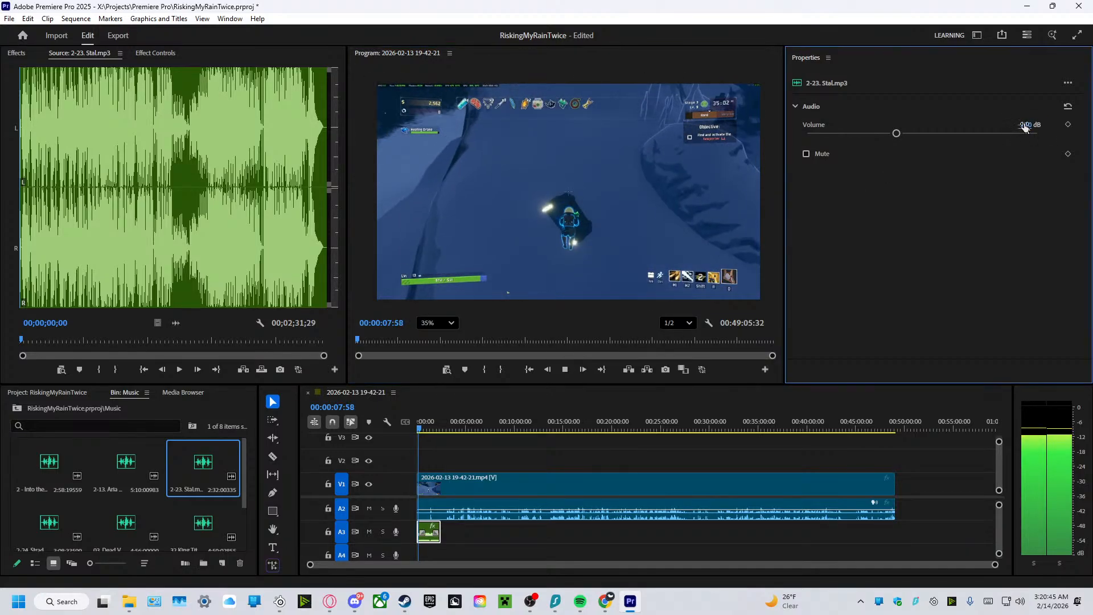
left_click(1025, 126)
left_click(938, 162)
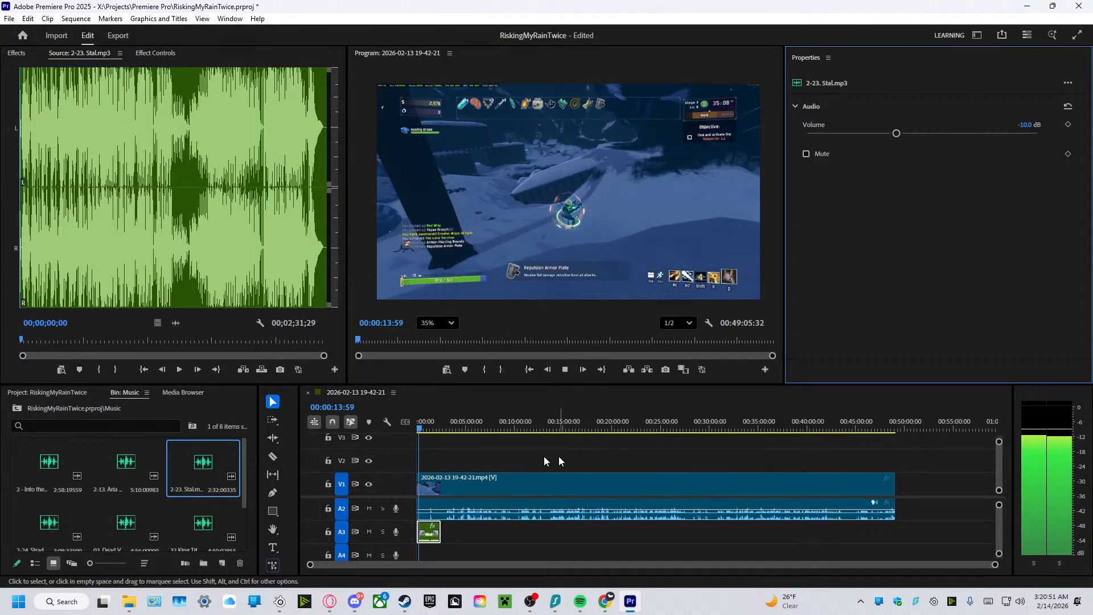
Open Adobe Audition and create a new audio file named RR_VO1 at 96000 Hz, mono, 32-bit float, for recording.
left_click(68, 602)
type("au")
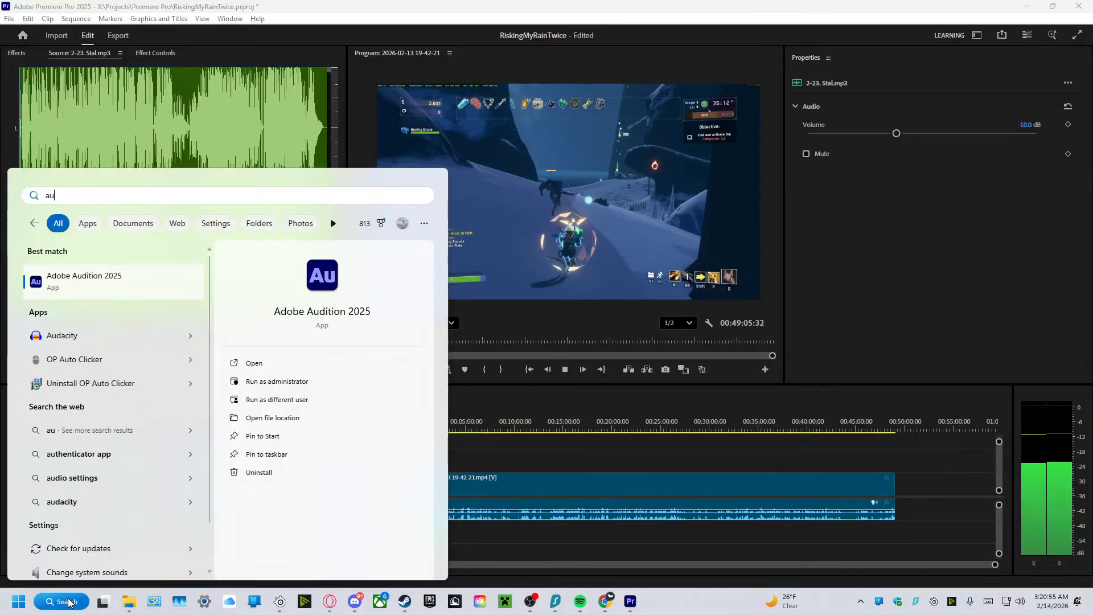
left_click(264, 364)
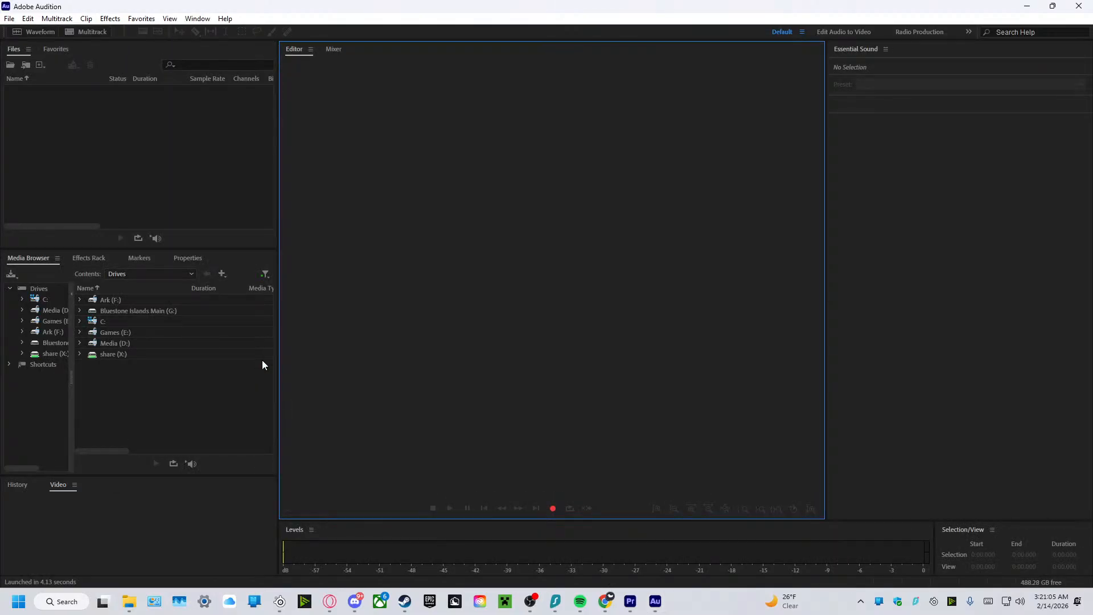
left_click(551, 509)
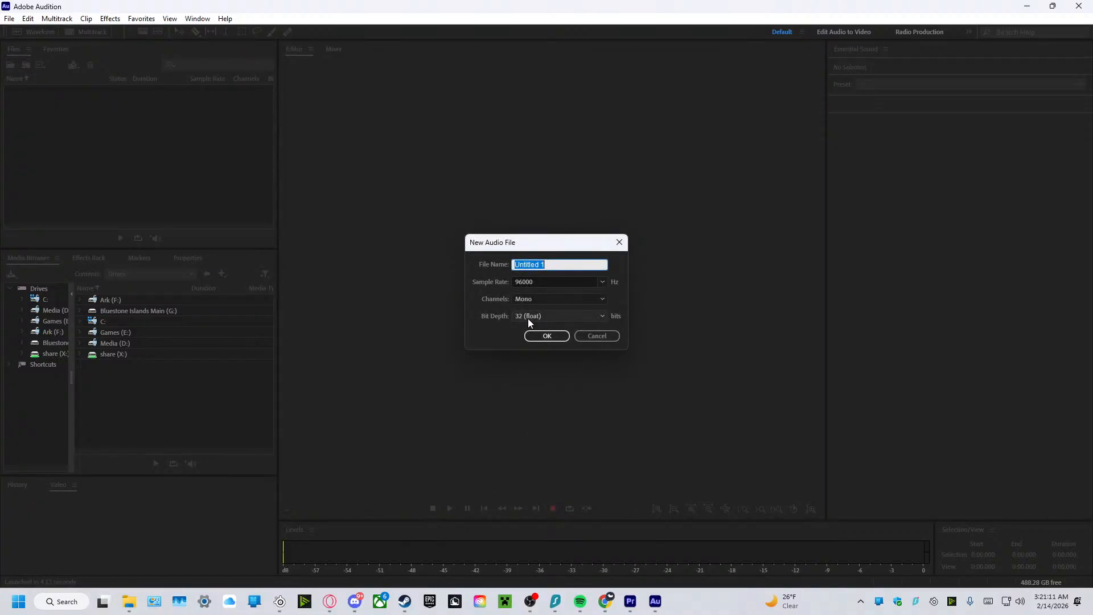
key("BackSpace")
type("RR_VO1")
left_click(548, 336)
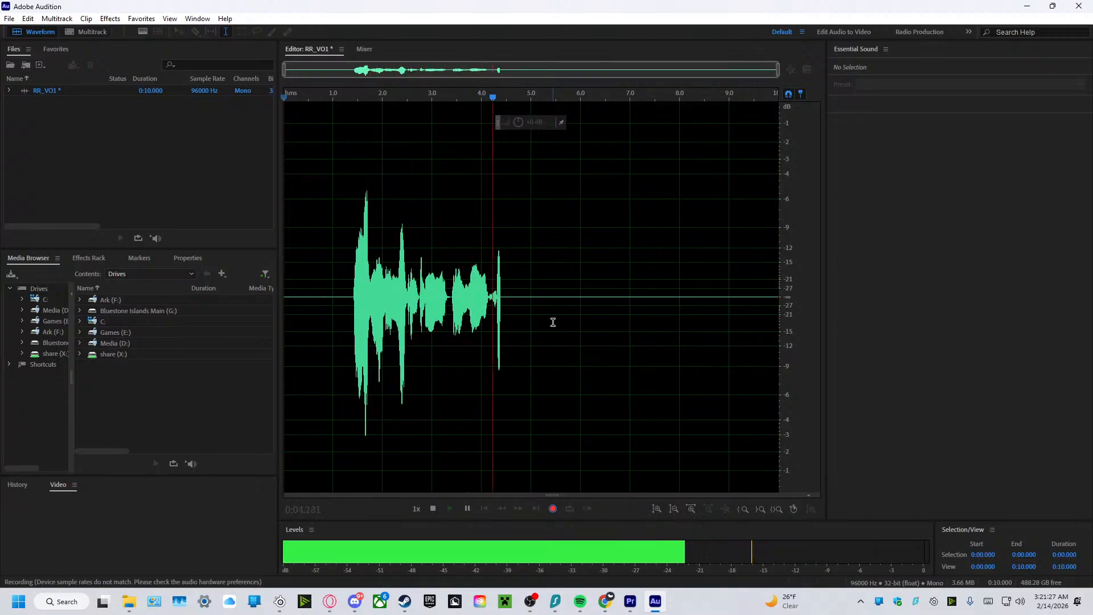
left_click(553, 508)
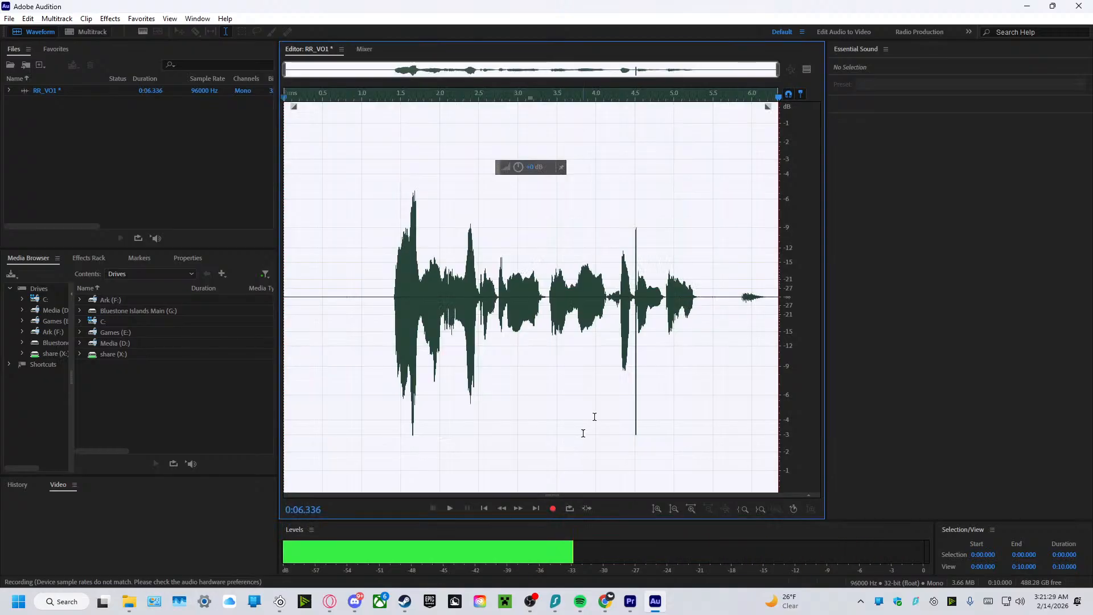
key("ctrl+z")
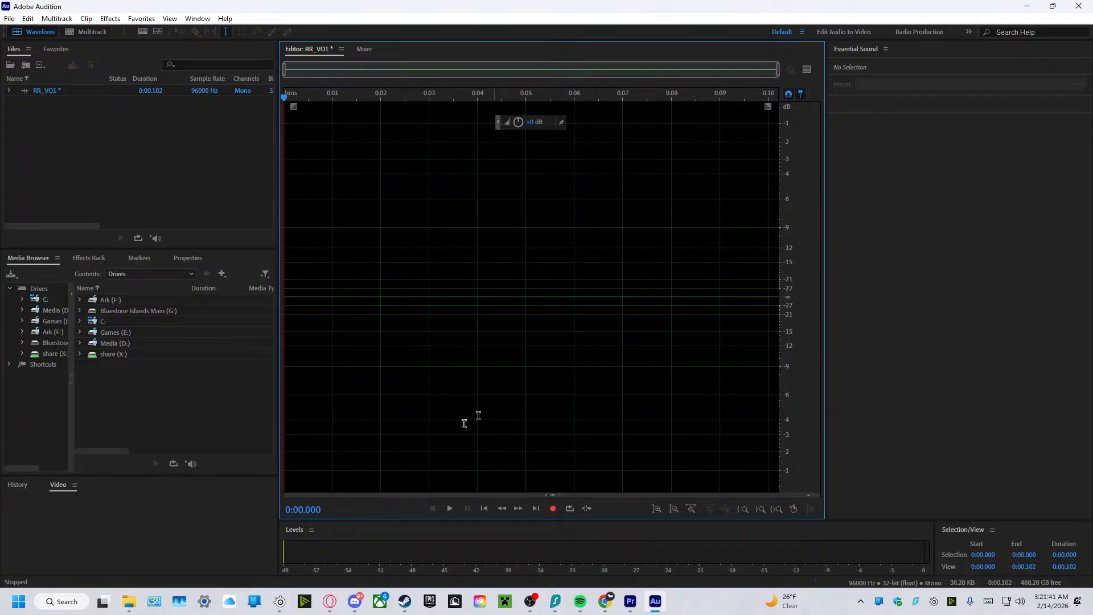
left_click(546, 511)
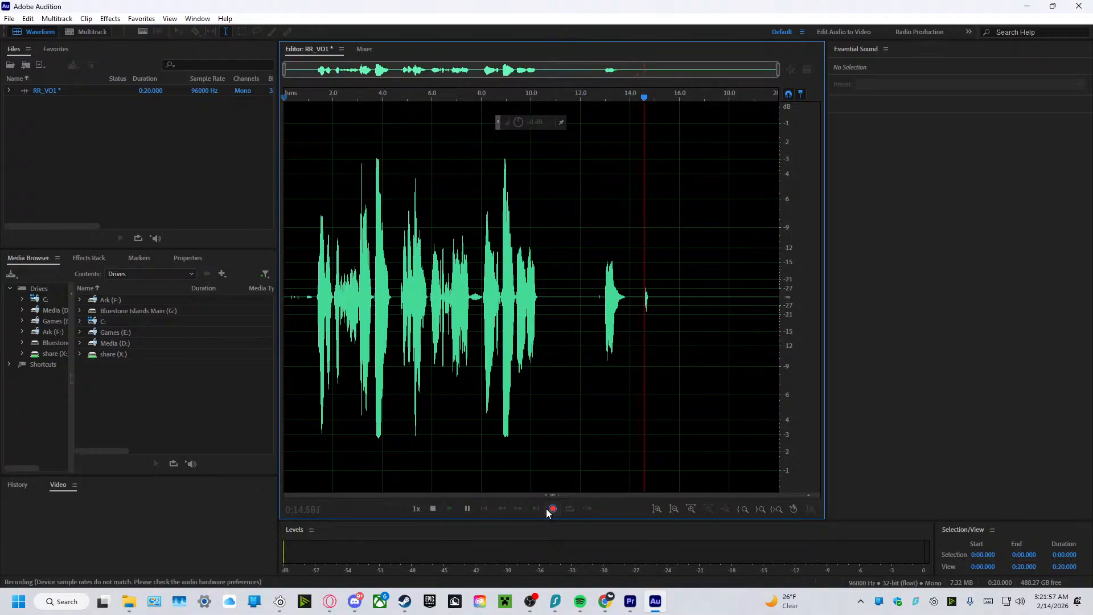
left_click(552, 509)
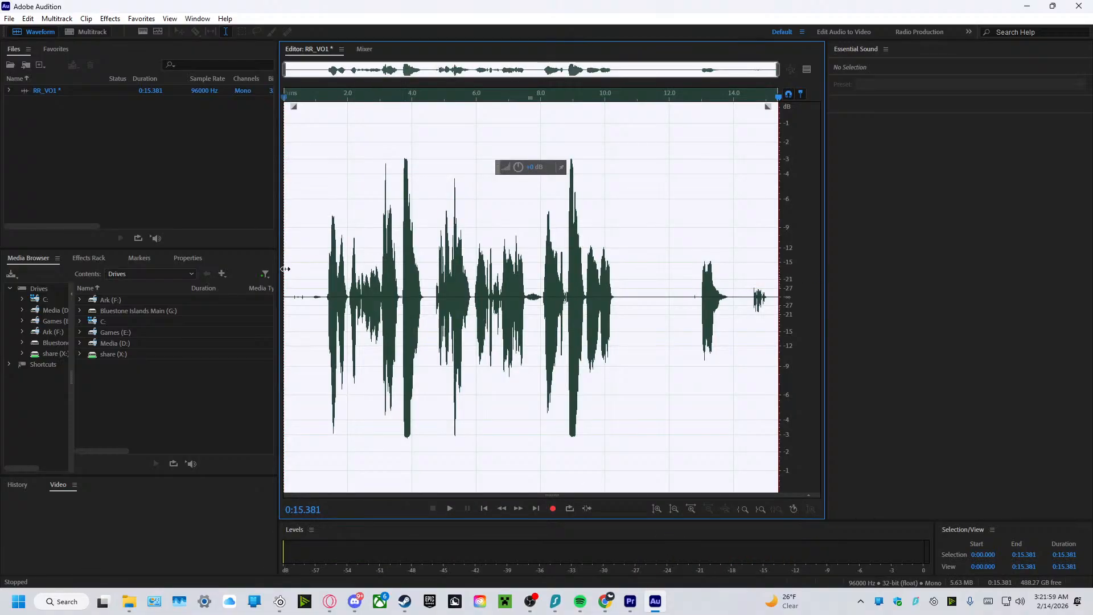
key("ctrl+z")
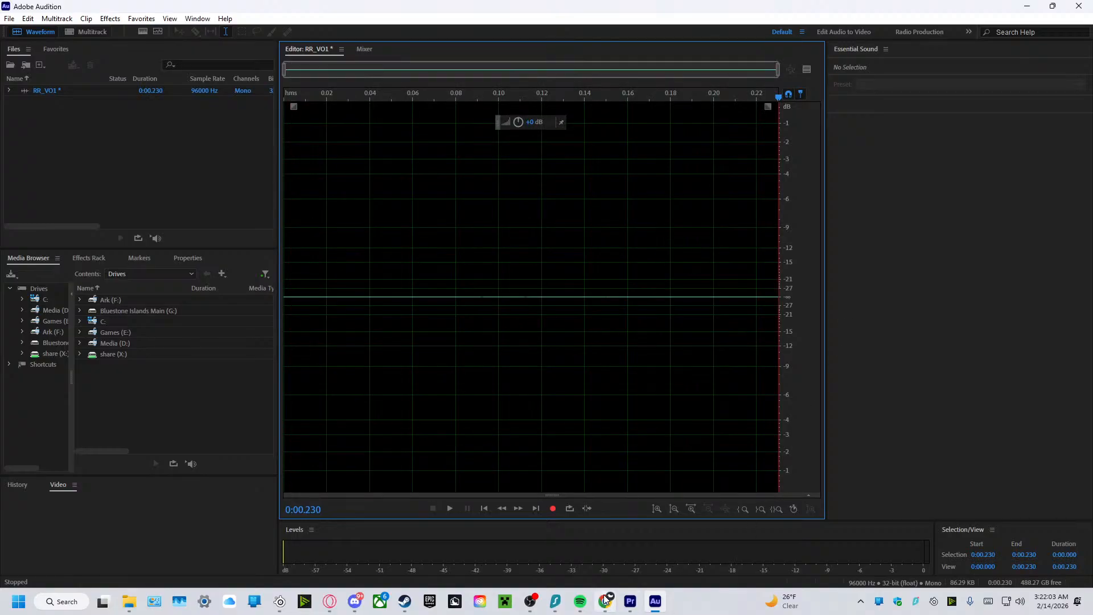
Switch to Premiere Pro, stop the sequence playback, and return to Adobe Audition.
mouse_move(547, 602)
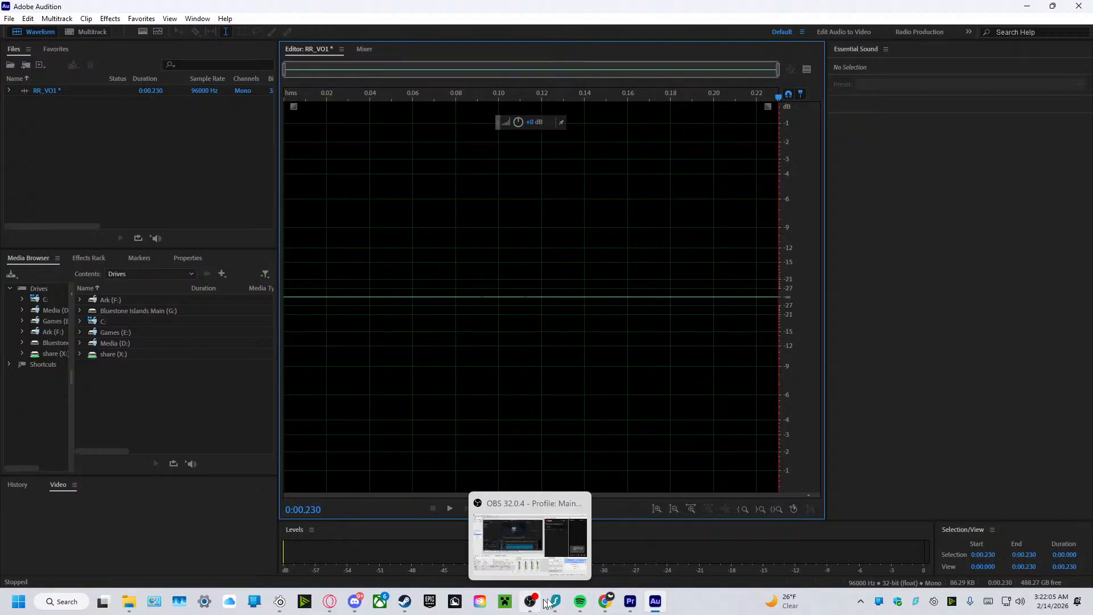
left_click(629, 601)
left_click(565, 370)
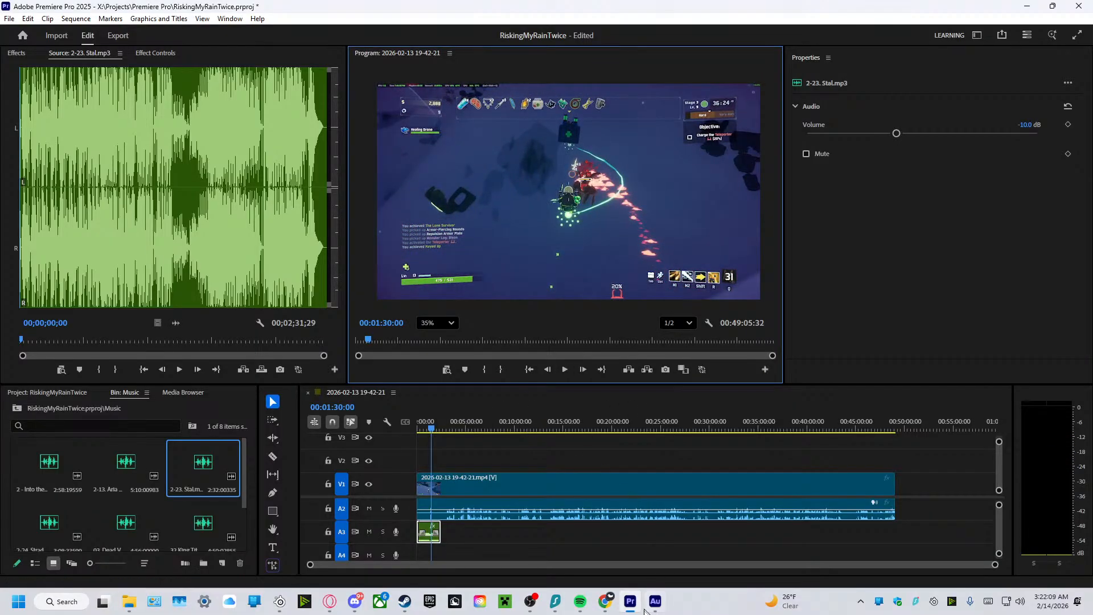
mouse_move(649, 609)
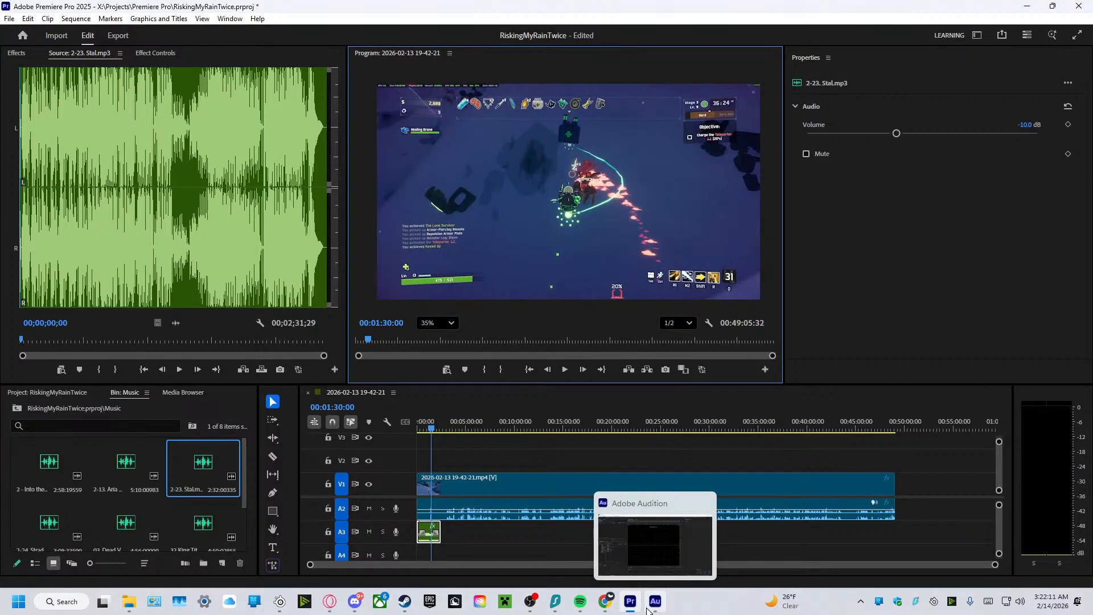
left_click(649, 607)
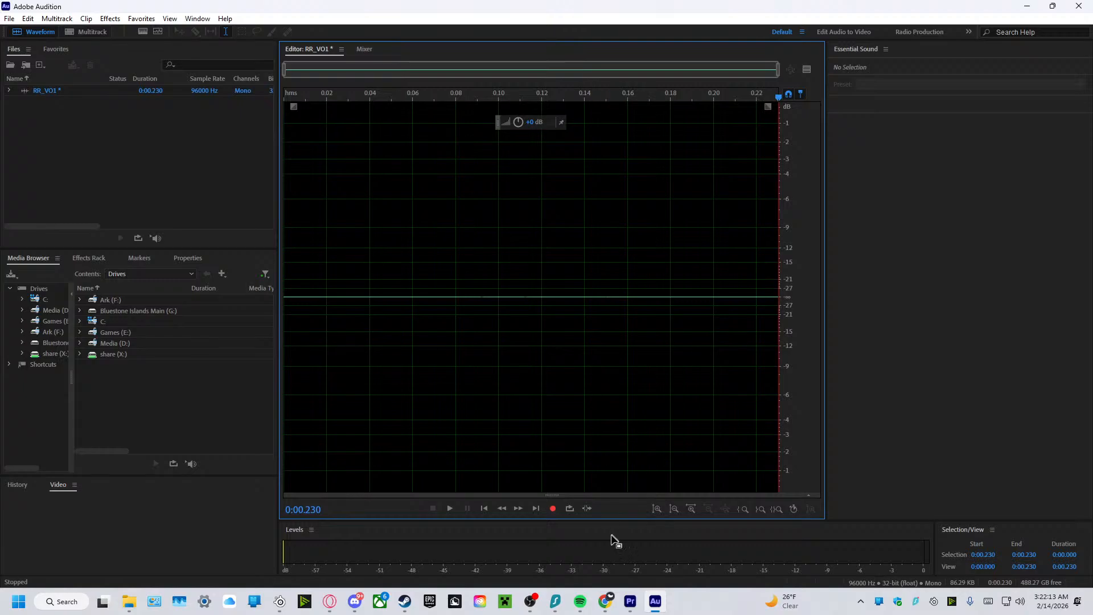
left_click(553, 508)
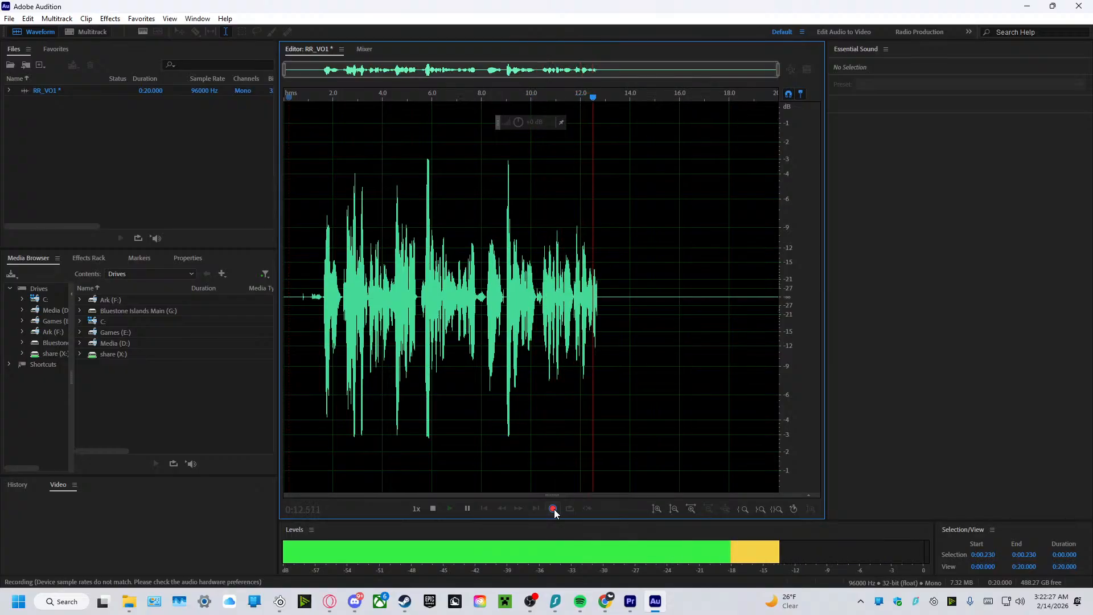
left_click(553, 508)
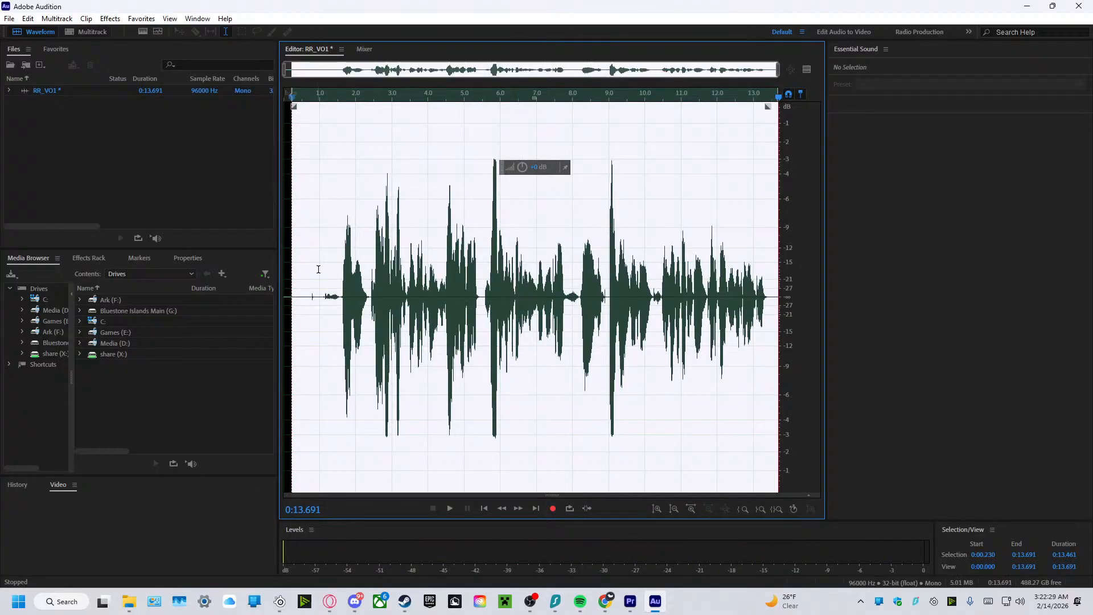
left_click_drag(302, 274, 898, 285)
key("Delete")
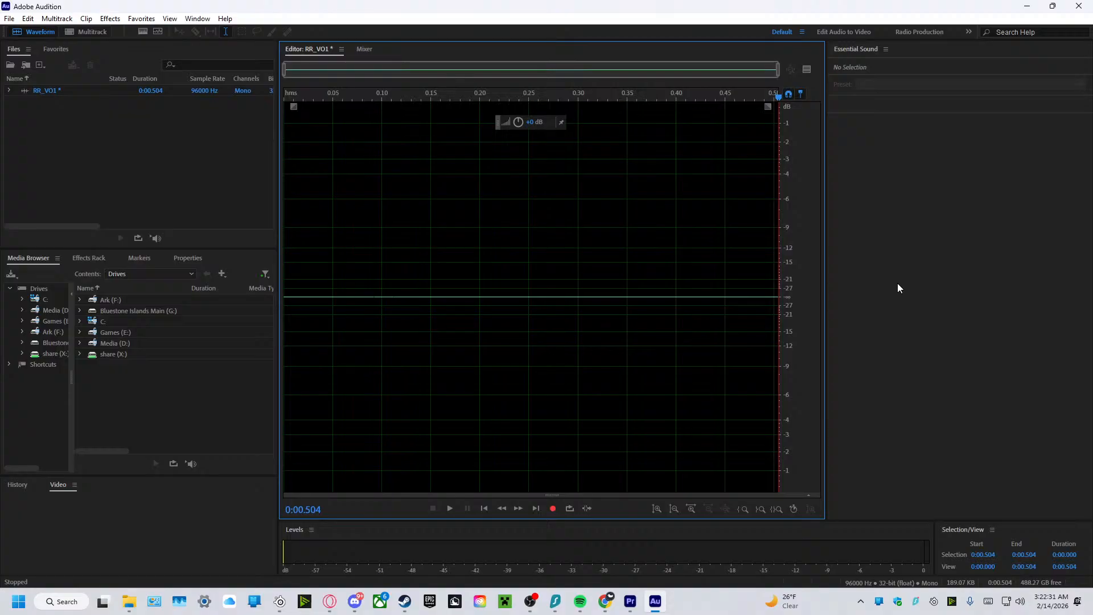
left_click(552, 509)
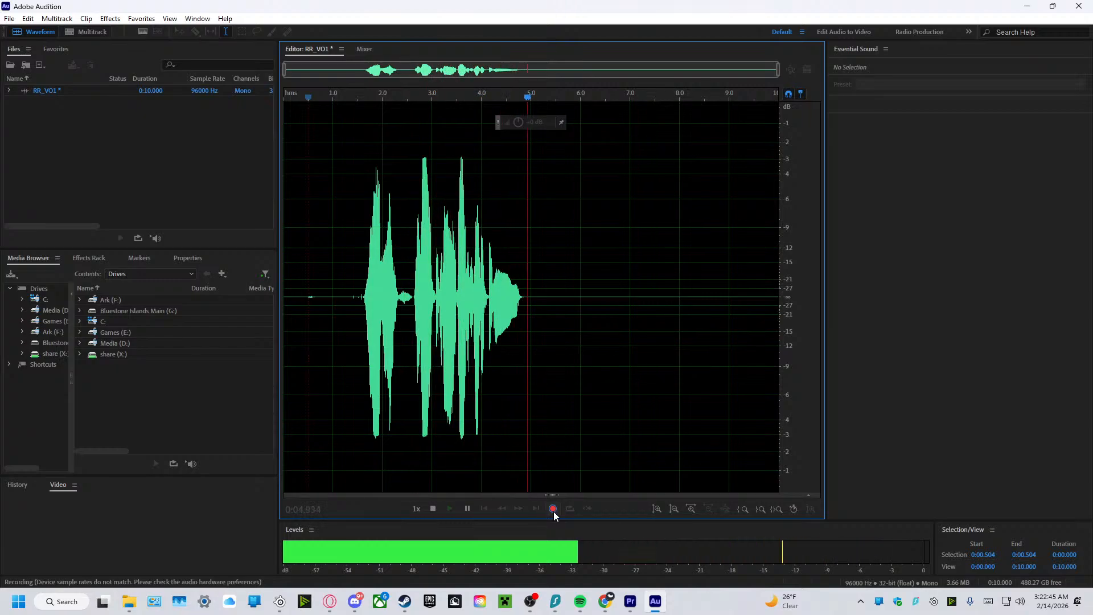
left_click(553, 508)
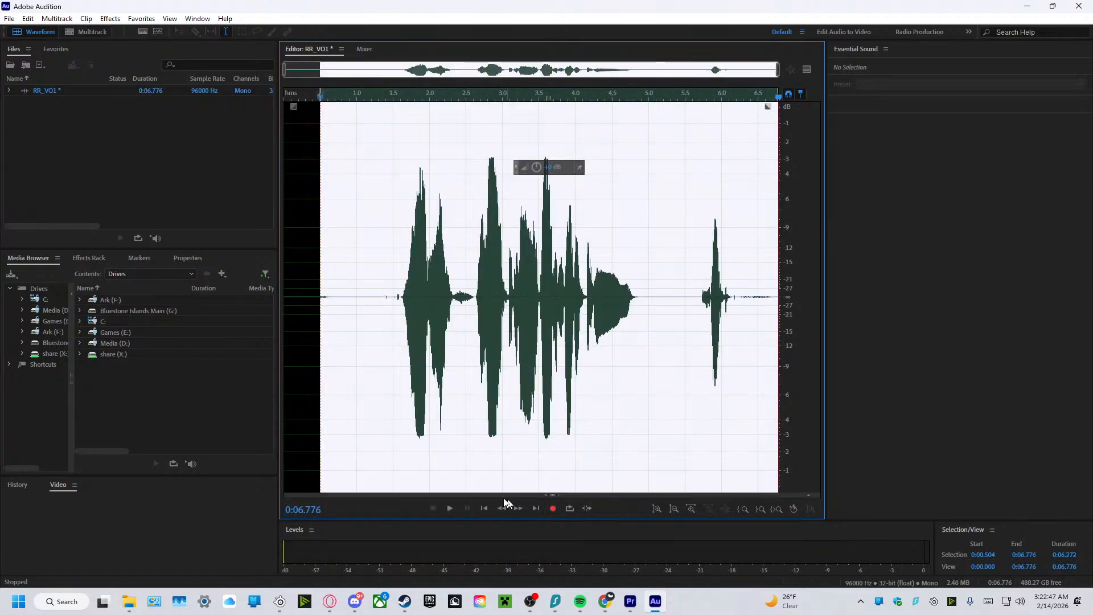
left_click_drag(346, 270, 899, 268)
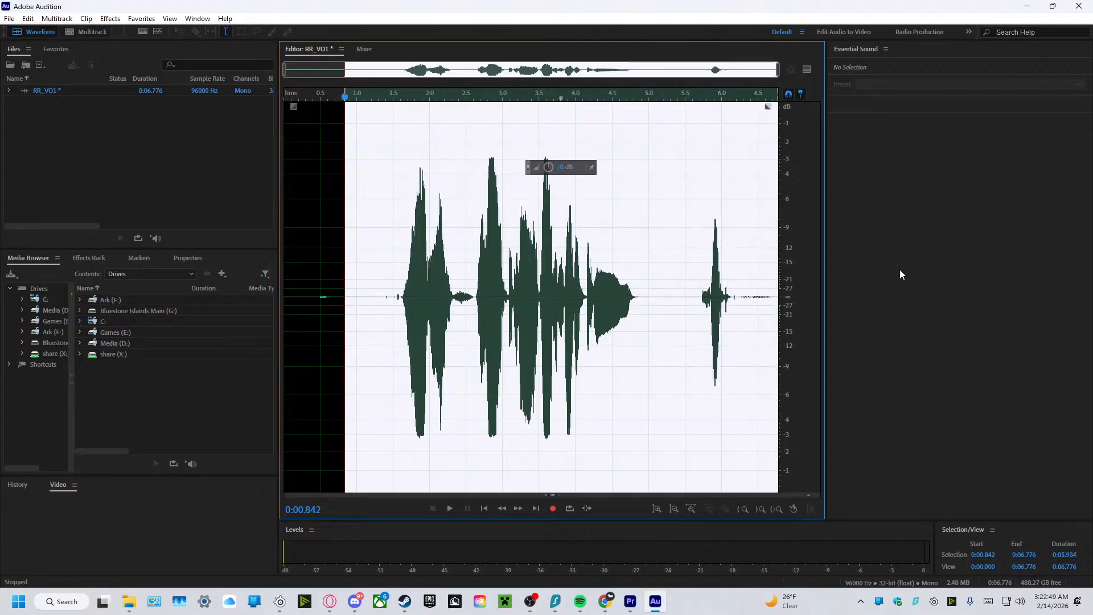
key("Delete")
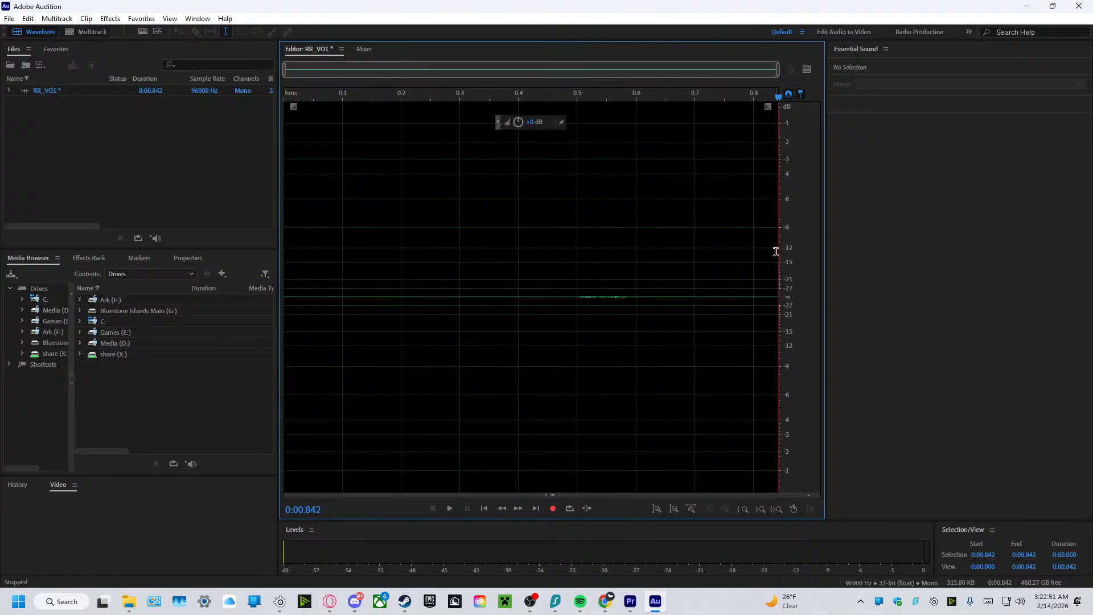
left_click_drag(776, 251, 225, 244)
key("Delete")
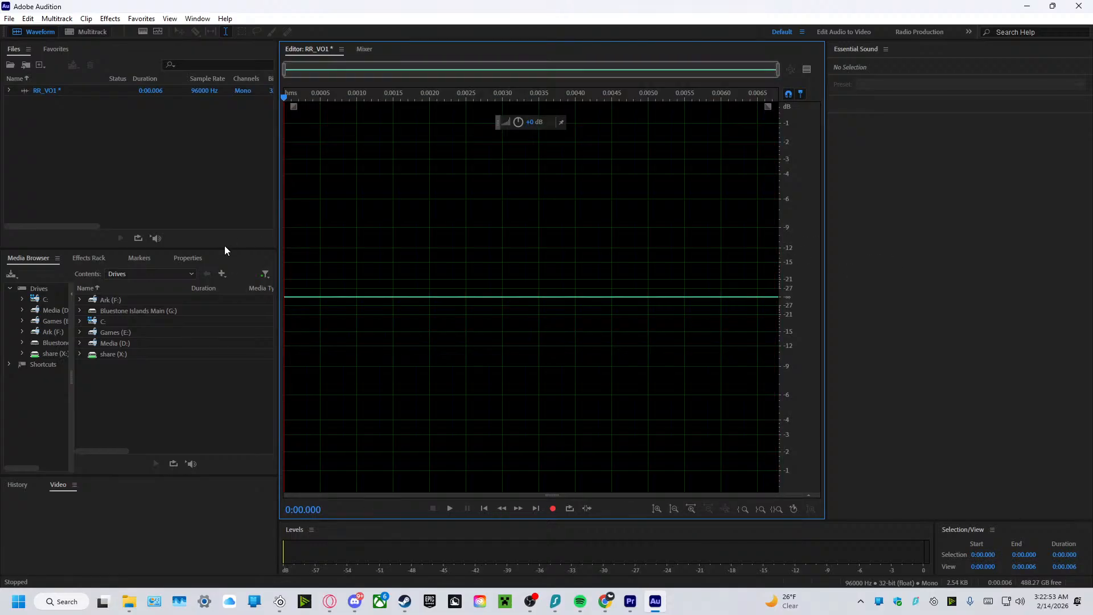
left_click(552, 508)
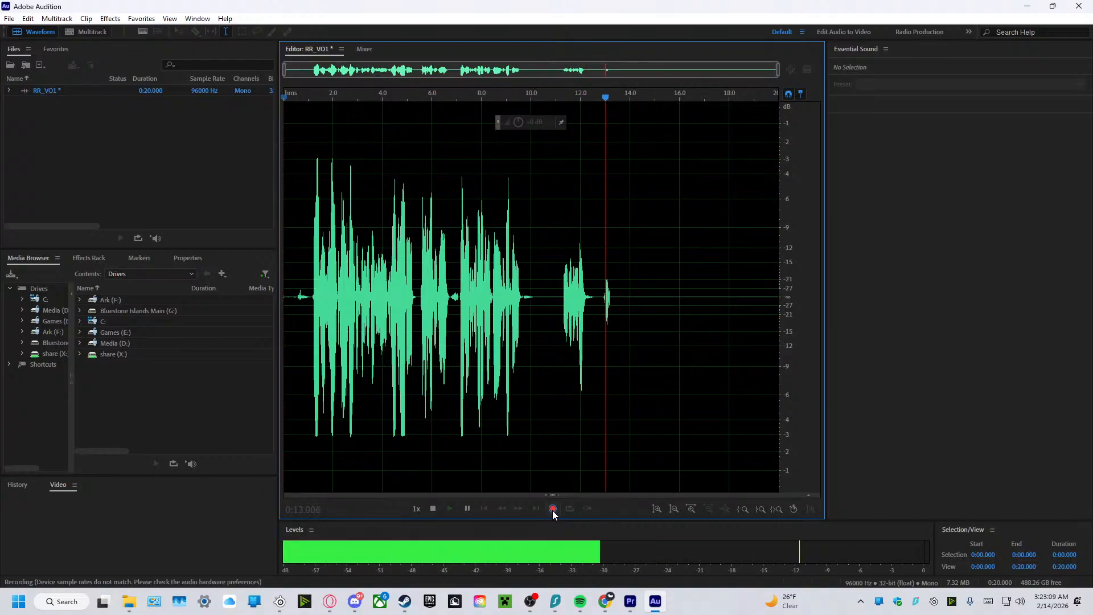
left_click(553, 509)
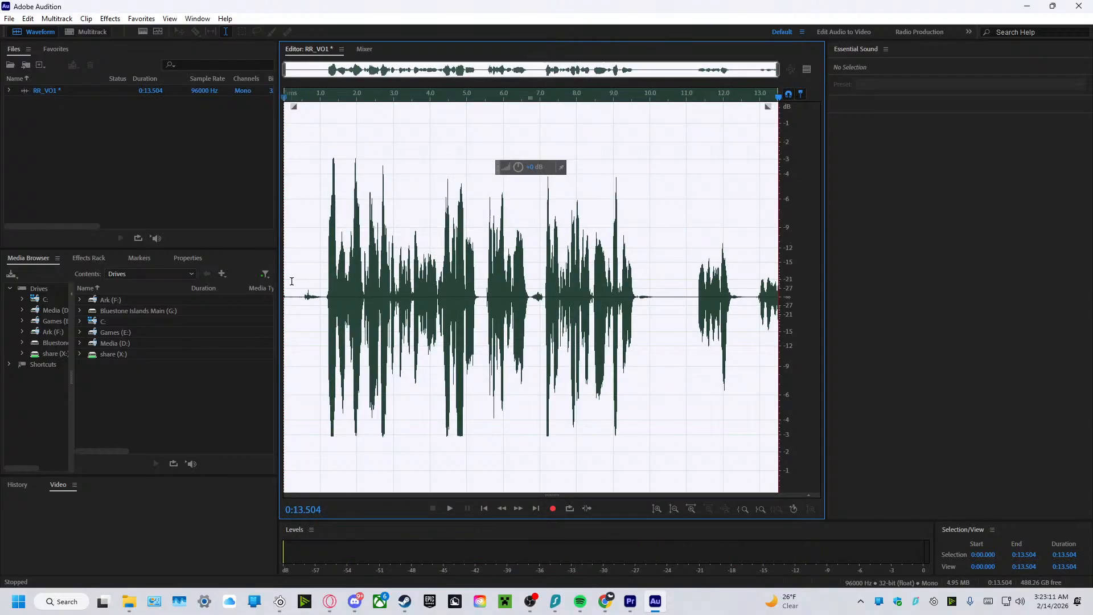
key("ctrl+z")
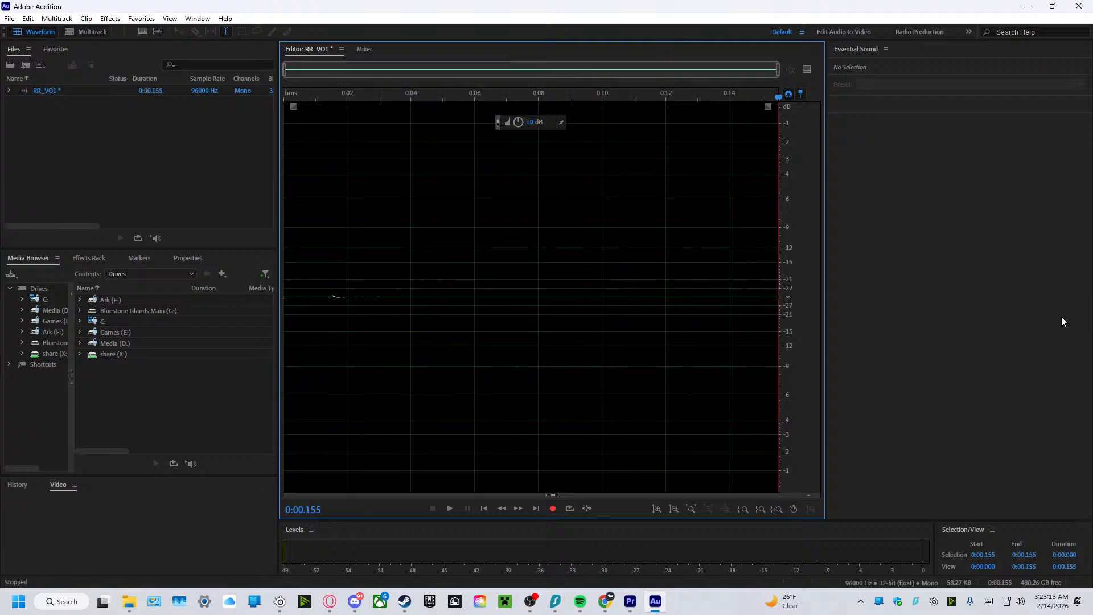
key("ctrl+z")
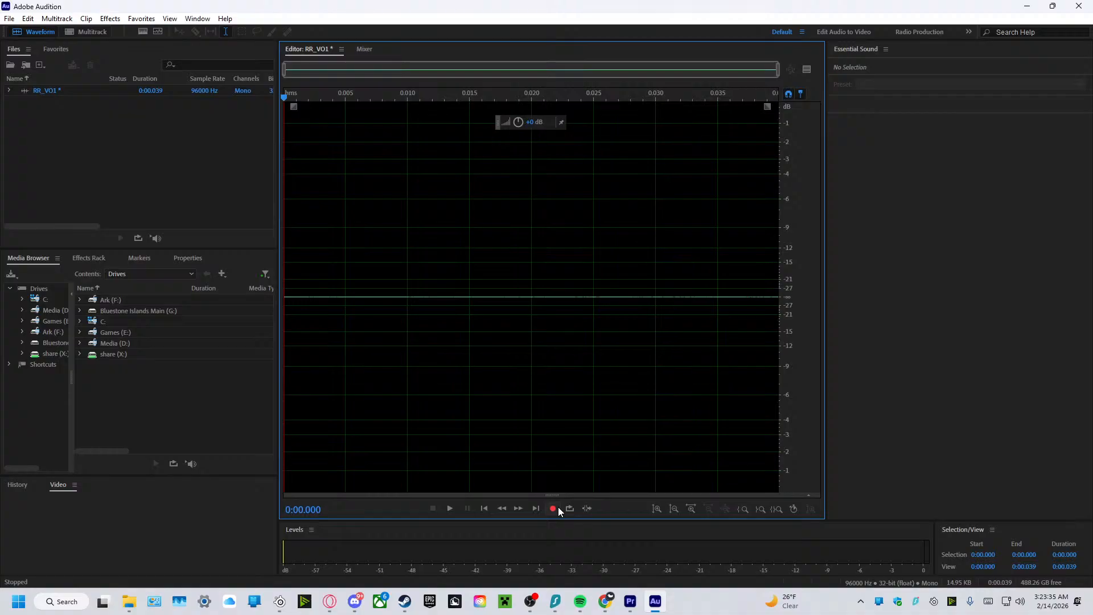
left_click(558, 508)
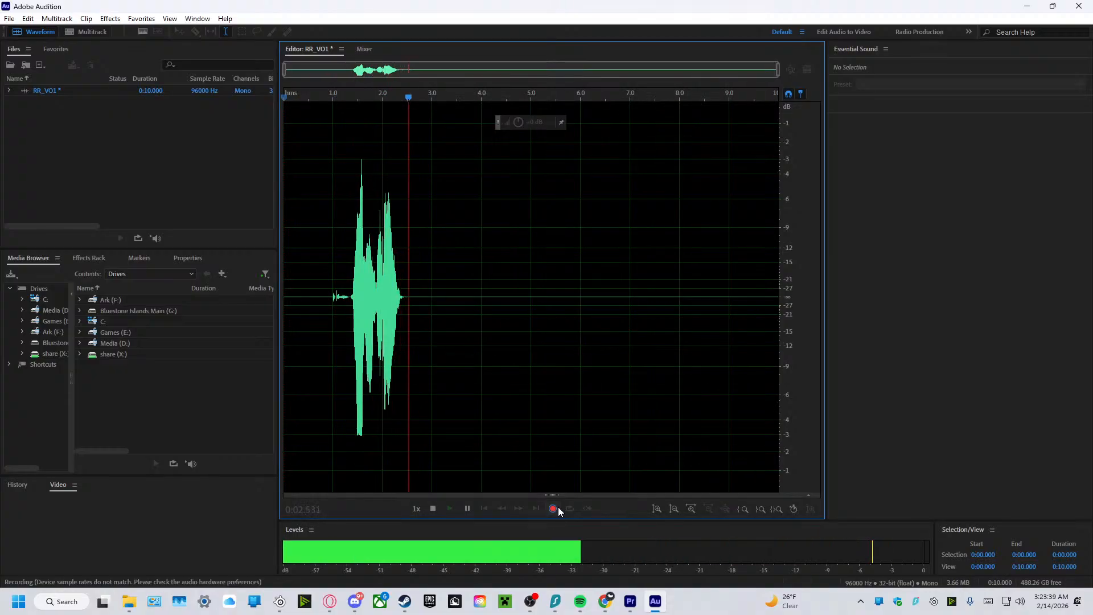
left_click(552, 508)
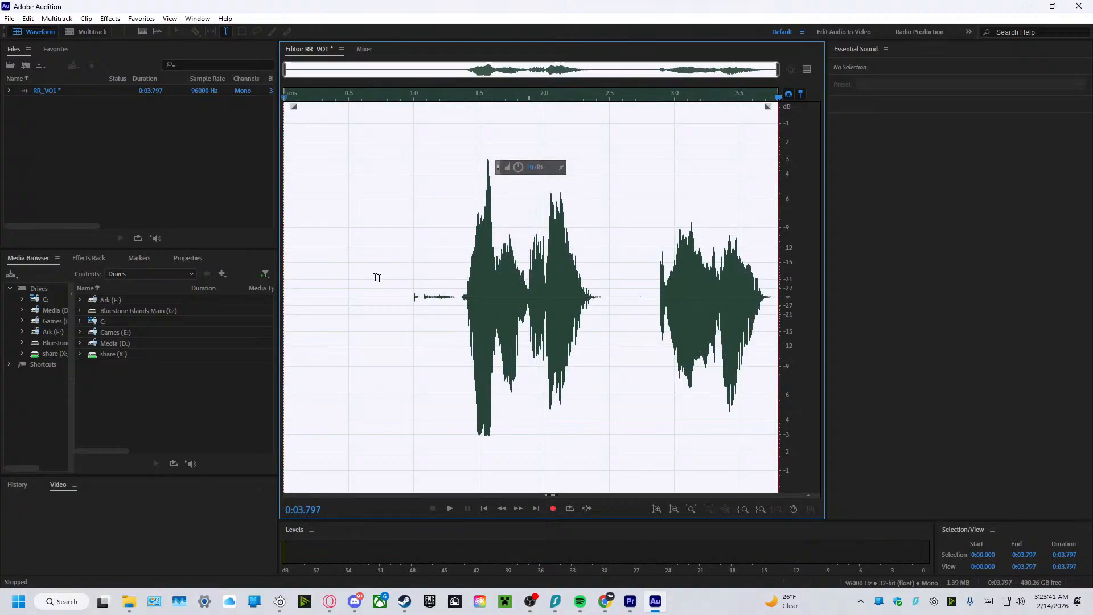
left_click_drag(334, 272, 166, 289)
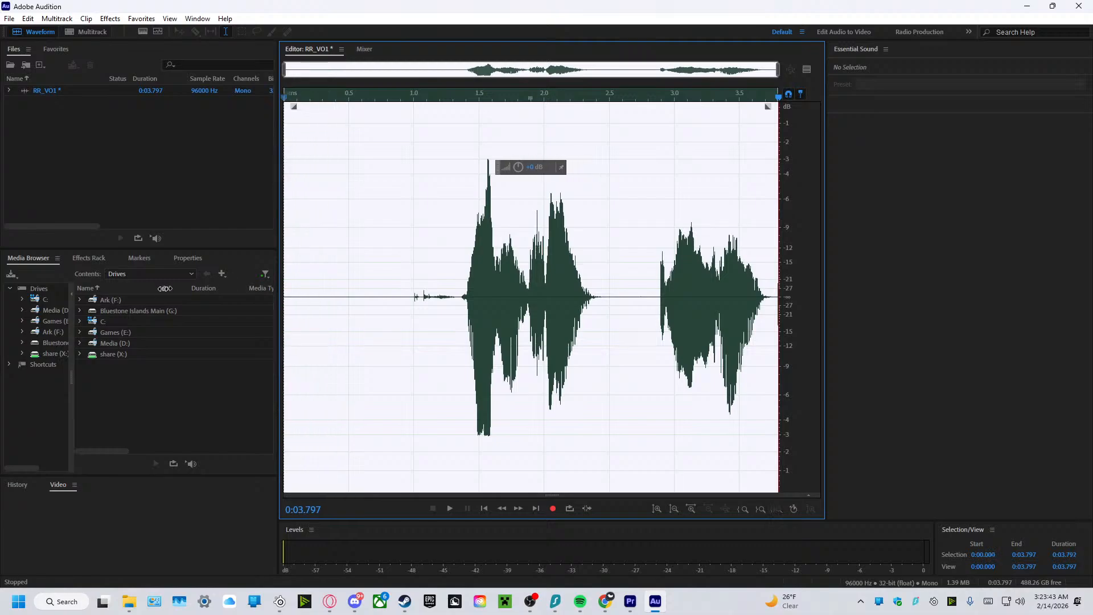
left_click_drag(313, 272, 1042, 353)
key("Delete")
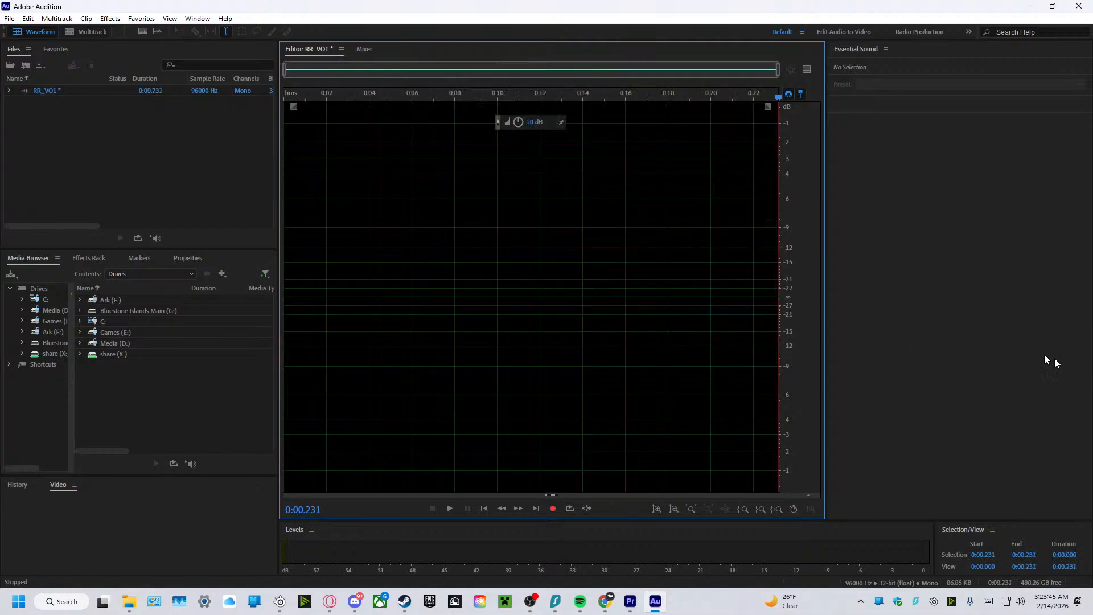
Record a voiceover take of about 19 seconds in the RR_VO1 file.
left_click(555, 513)
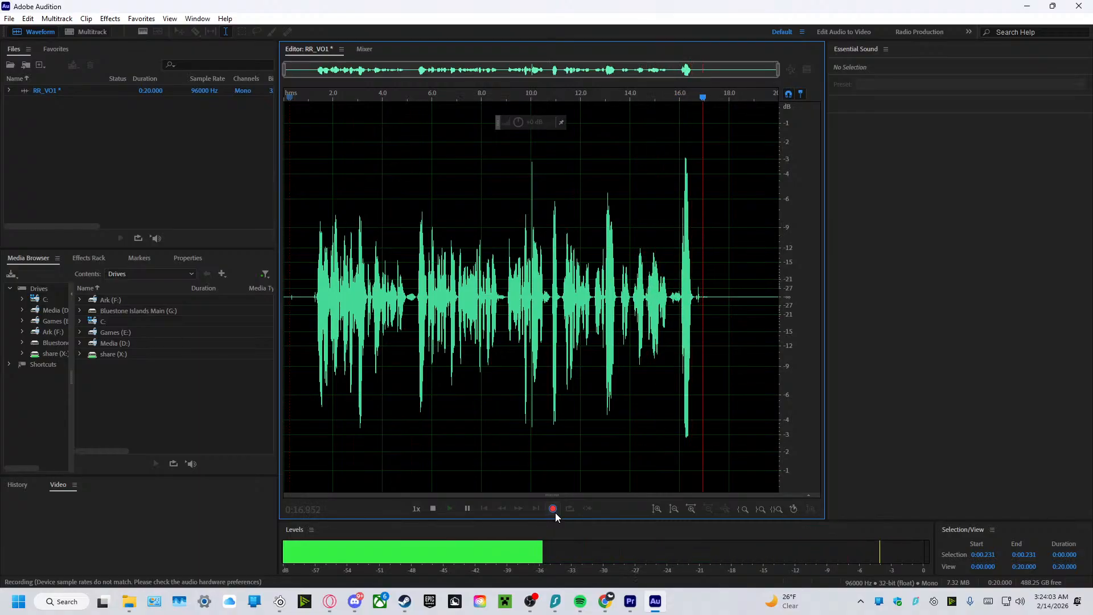
left_click(555, 513)
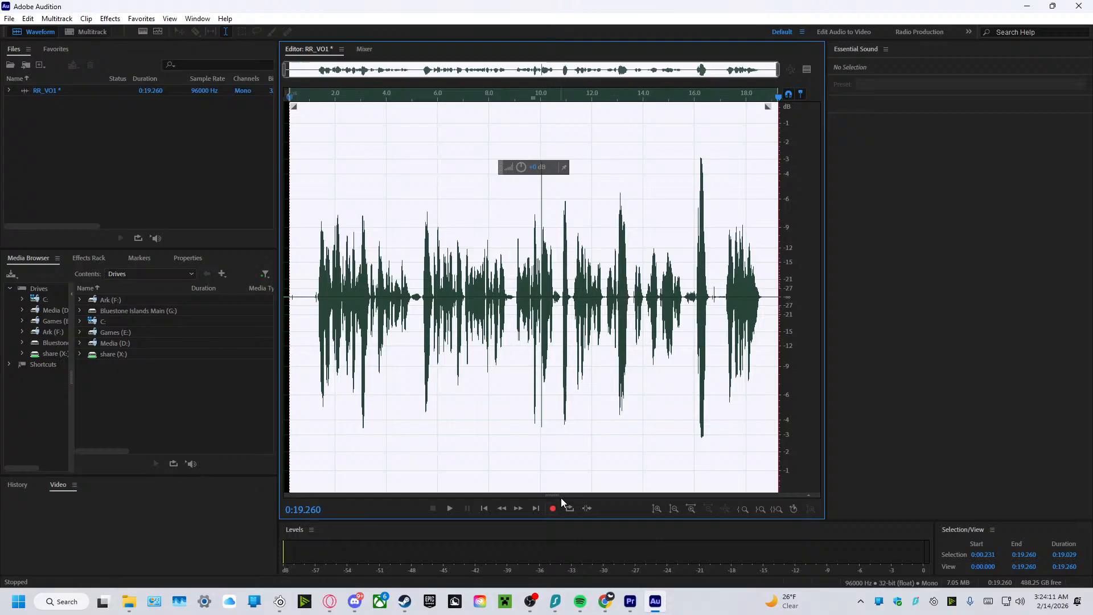
Start exporting the RR_VO1 recording as a file and browse to Content Creation > Voiceovers on the Azure (X:) drive.
left_click(9, 18)
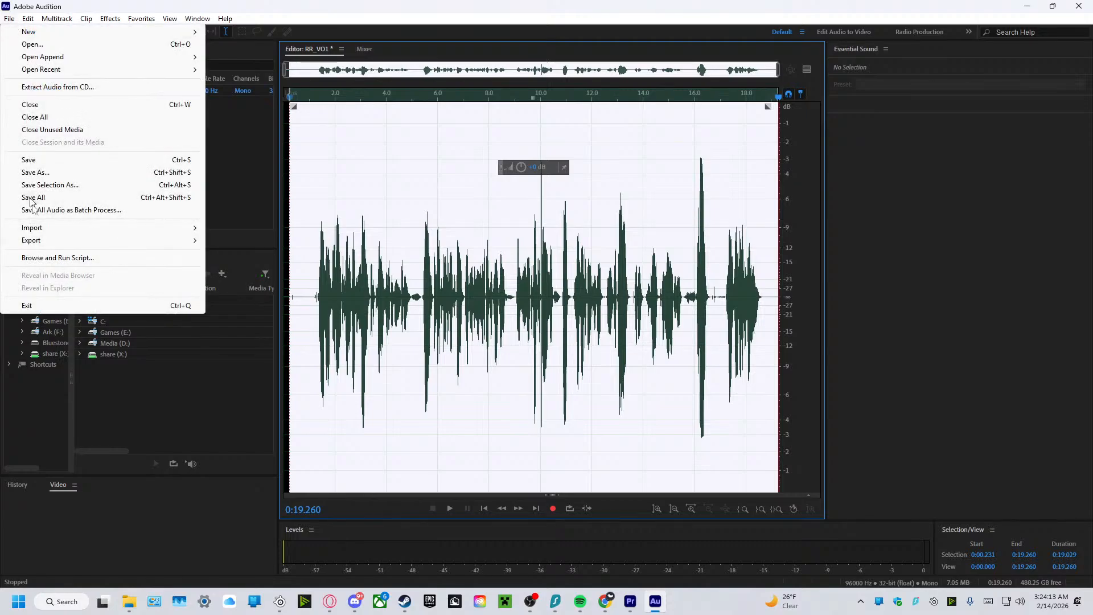
mouse_move(43, 240)
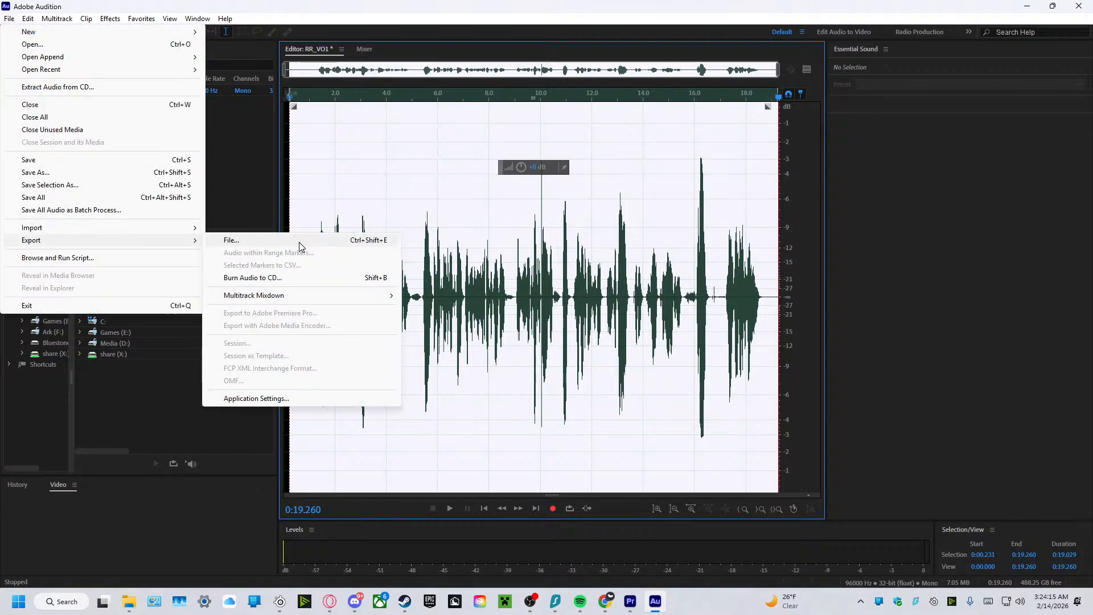
left_click(299, 241)
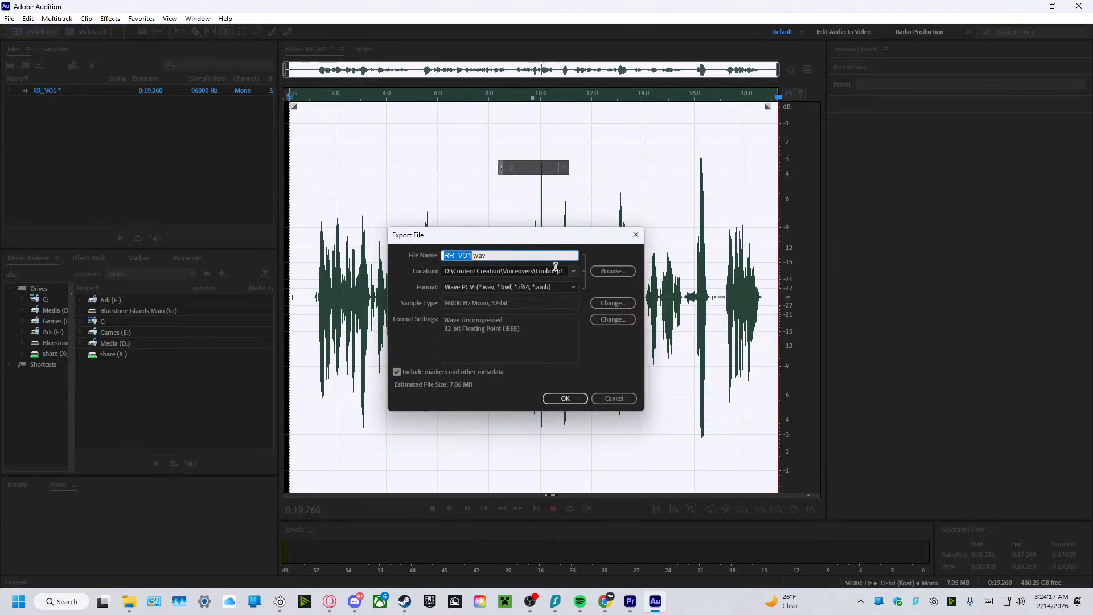
left_click(610, 271)
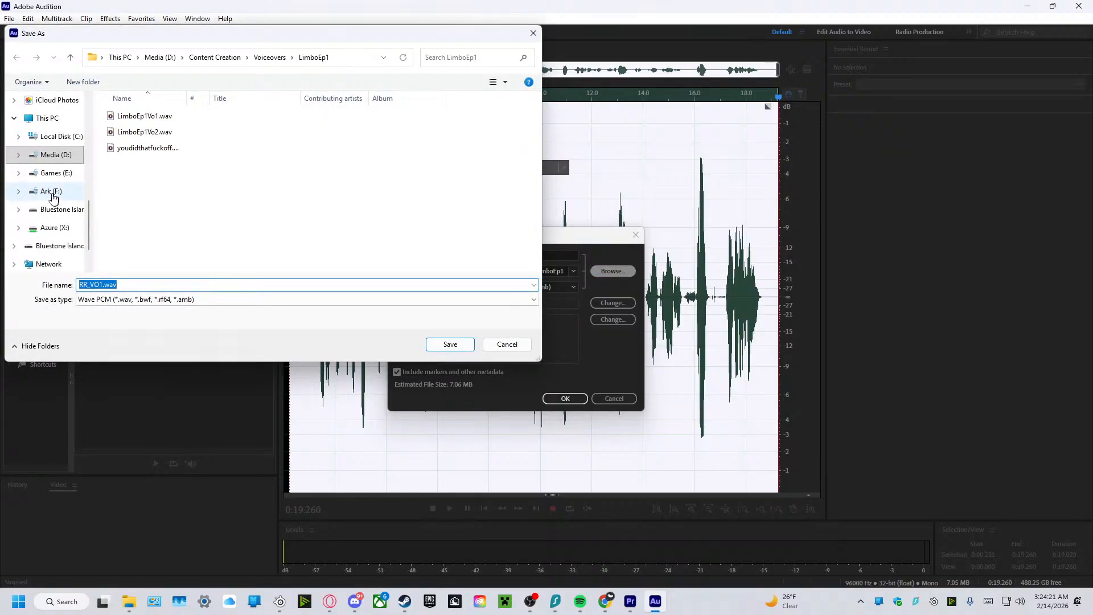
left_click(55, 191)
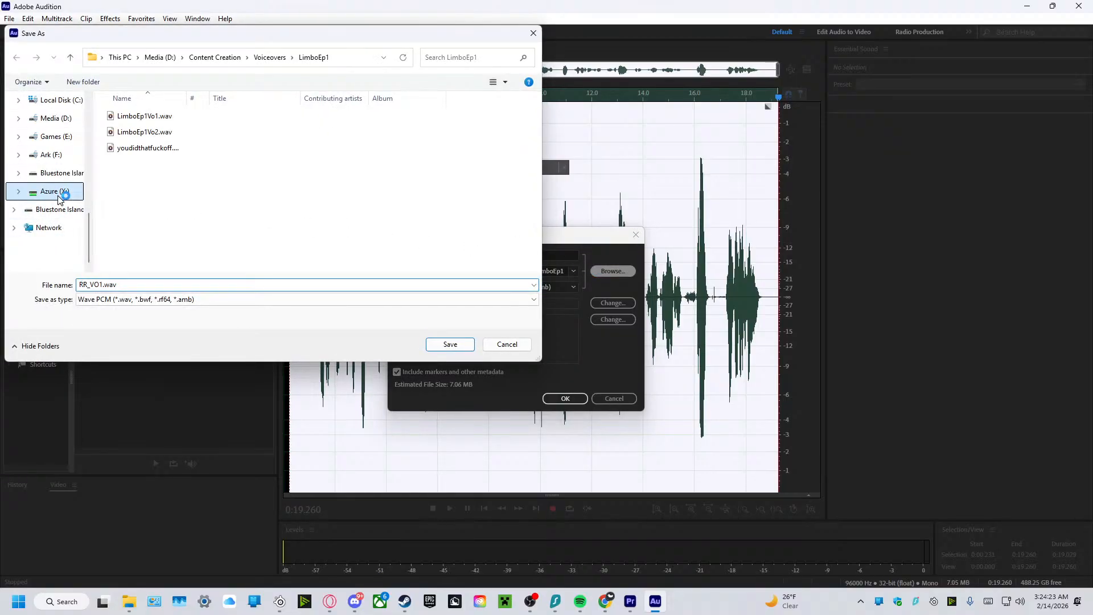
scroll(168, 206, "down", 1)
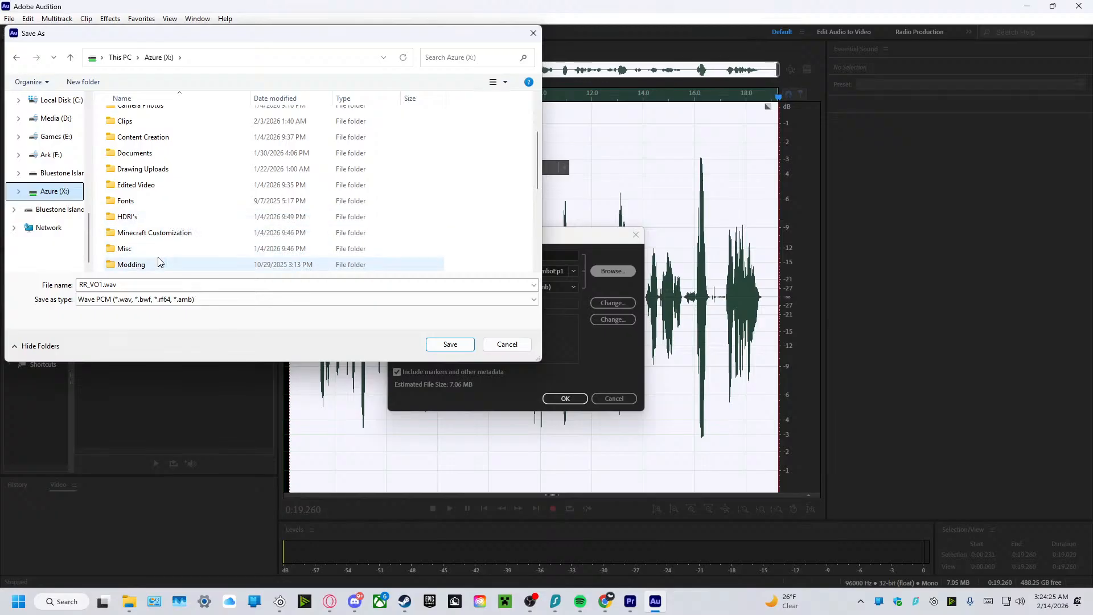
scroll(159, 203, "up", 2)
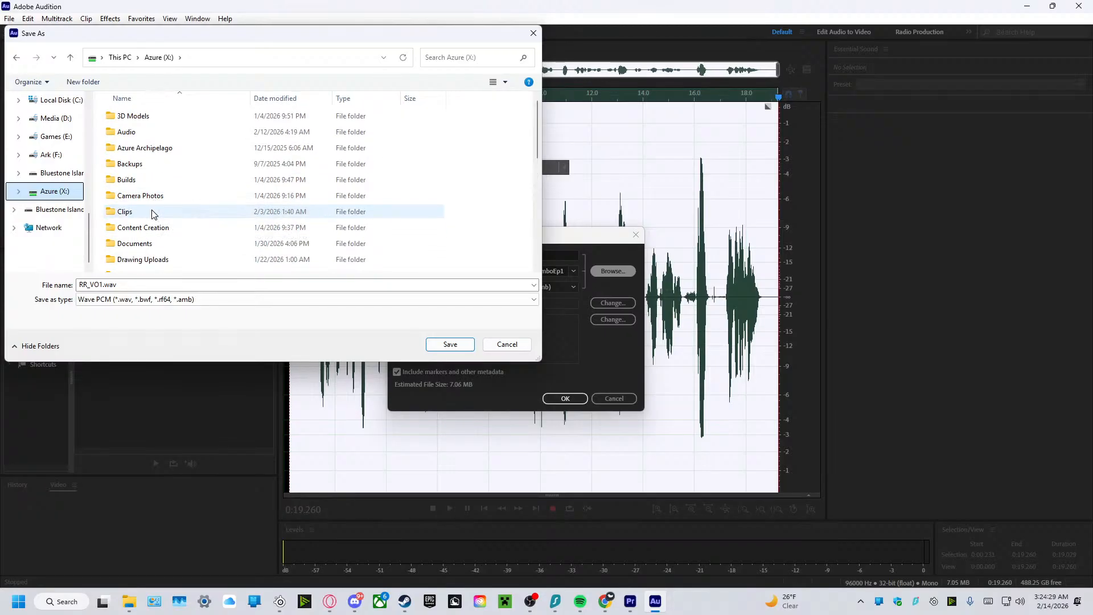
left_click(134, 233)
scroll(151, 216, "down", 2)
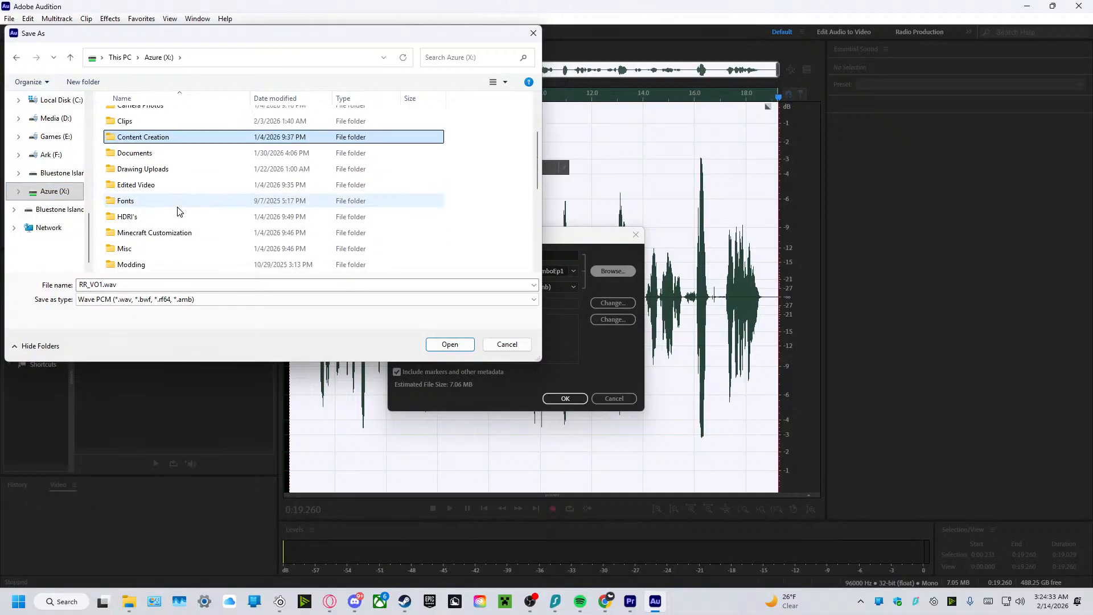
double_click(142, 138)
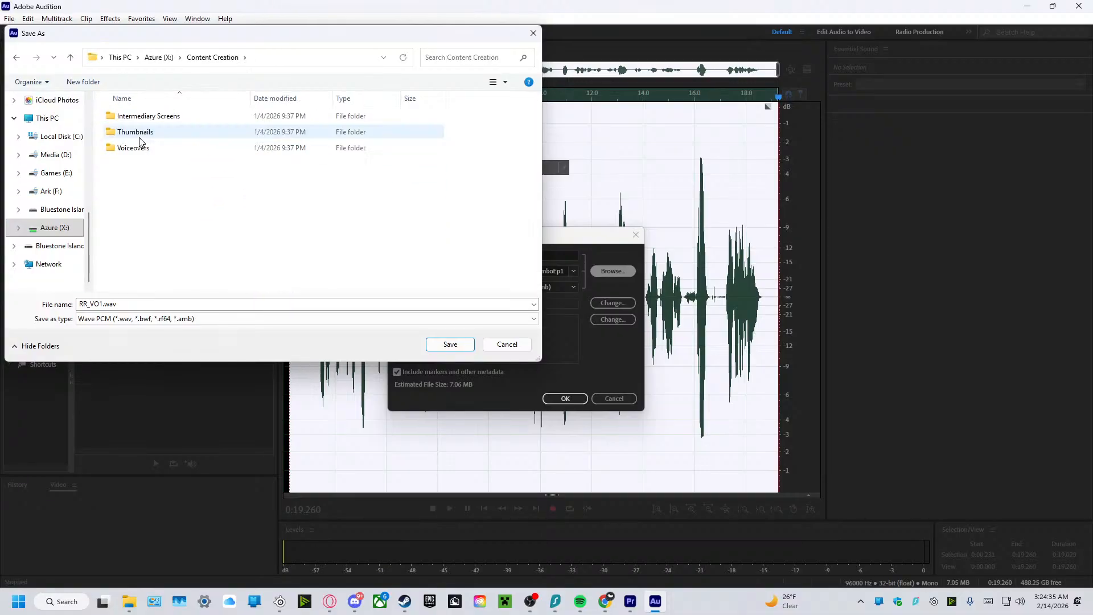
double_click(137, 147)
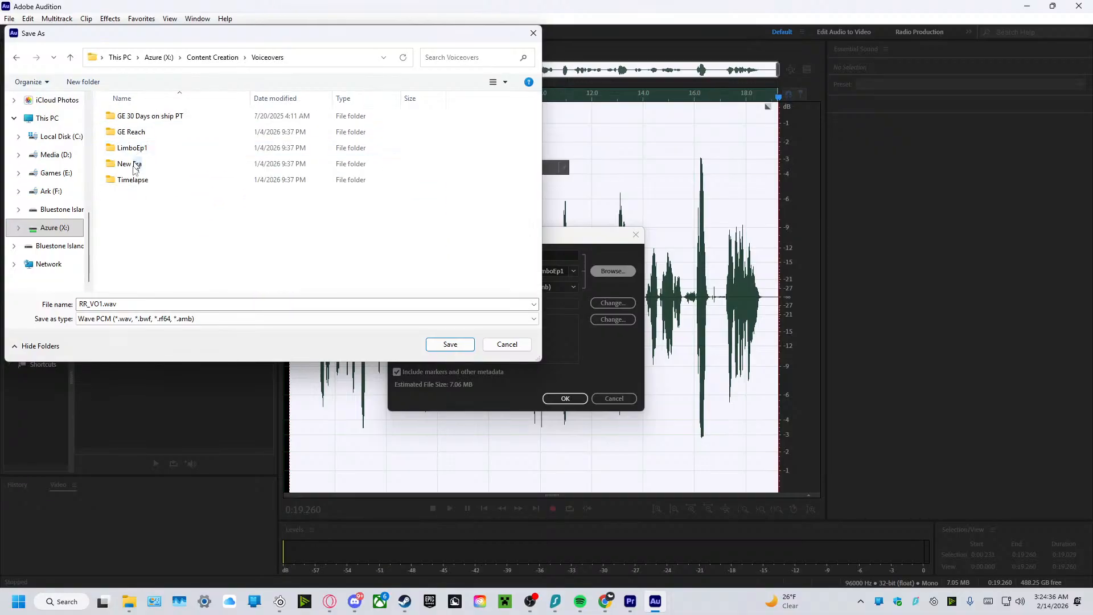
Create a new folder named GE RiskingMyRain inside the Voiceovers folder.
right_click(139, 204)
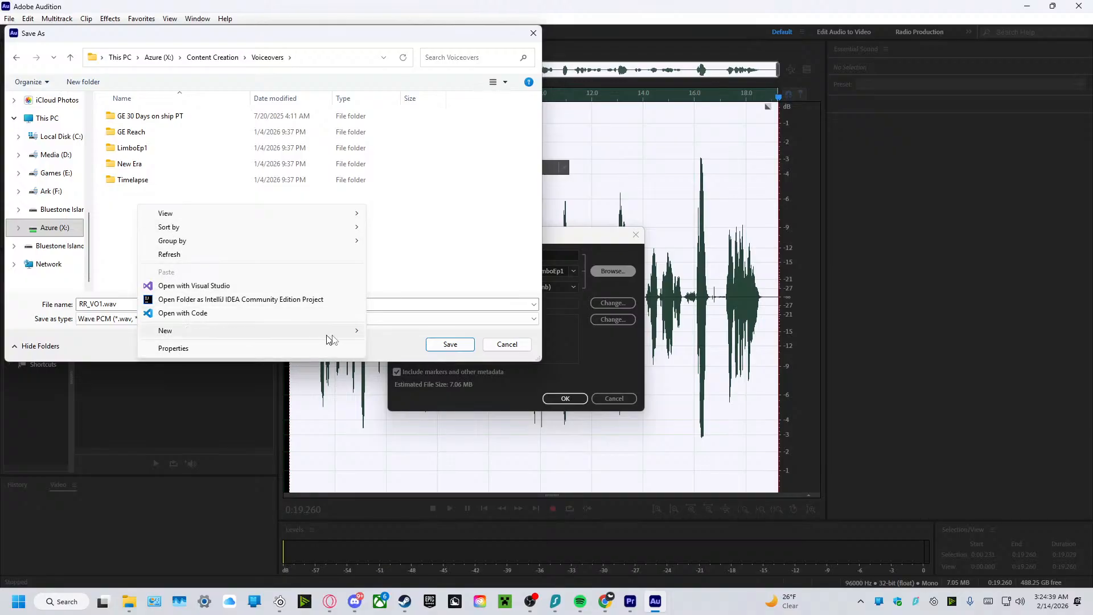
mouse_move(330, 331)
left_click(390, 333)
key("BackSpace")
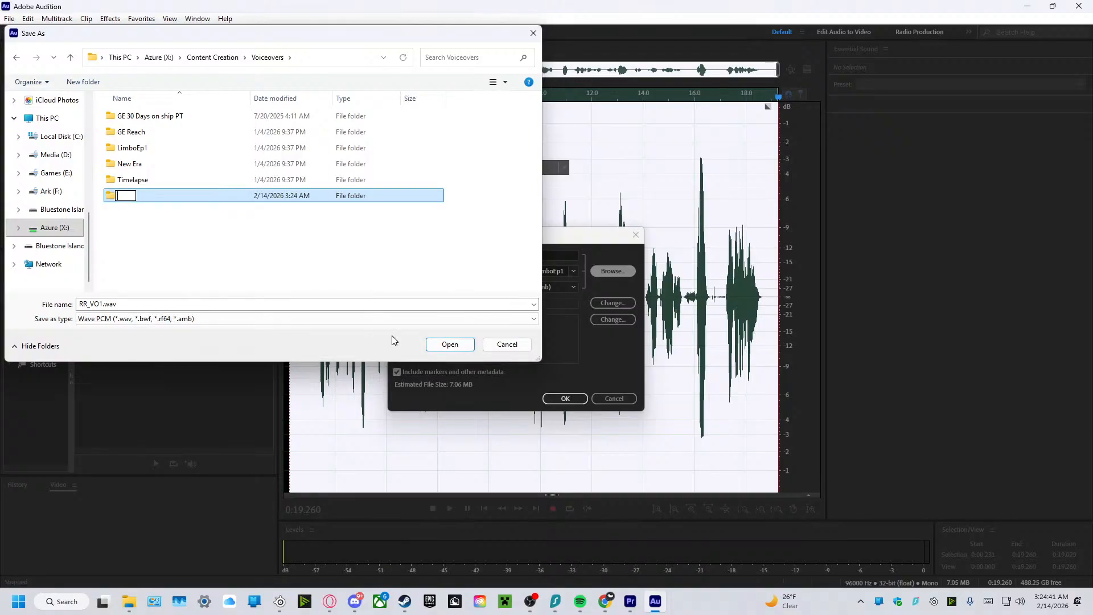
type("Risking")
key("Home")
type("GE ")
type("My")
type("Ti")
key("BackSpace")
key("BackSpace")
type("Rain")
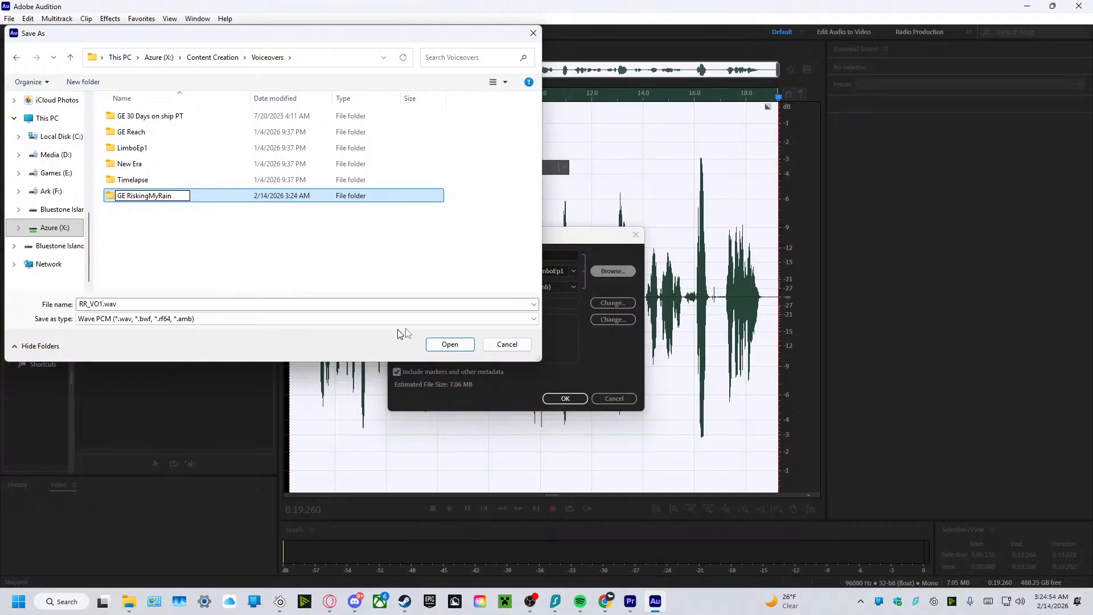
left_click(447, 344)
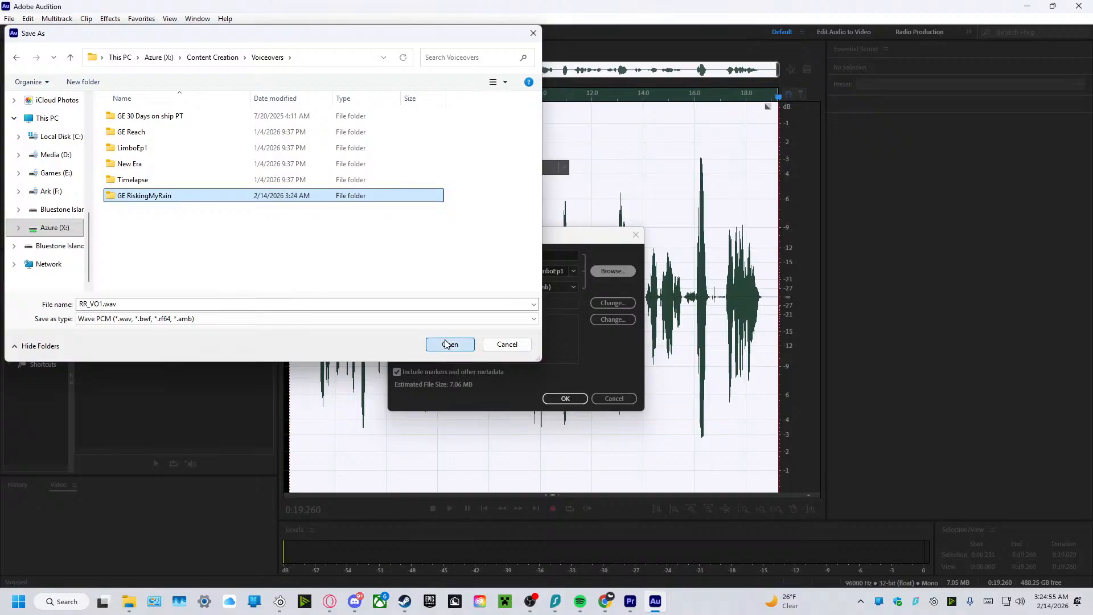
Export the recording as RR_VO1.wav in Wave PCM format, 96000 Hz mono 32-bit, into the GE RiskingMyRain folder.
left_click(447, 343)
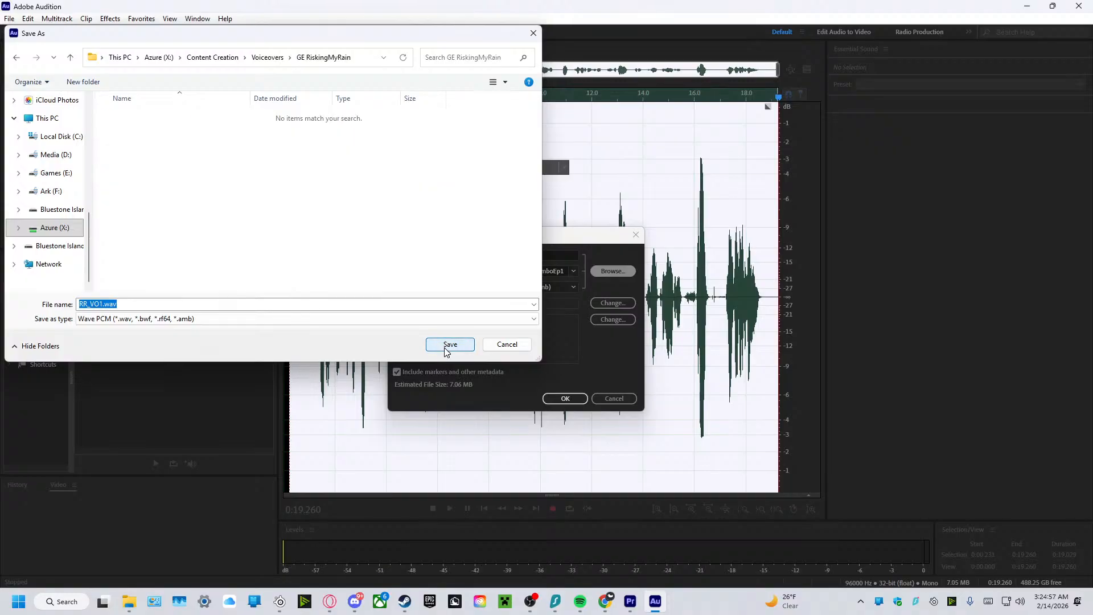
left_click(447, 344)
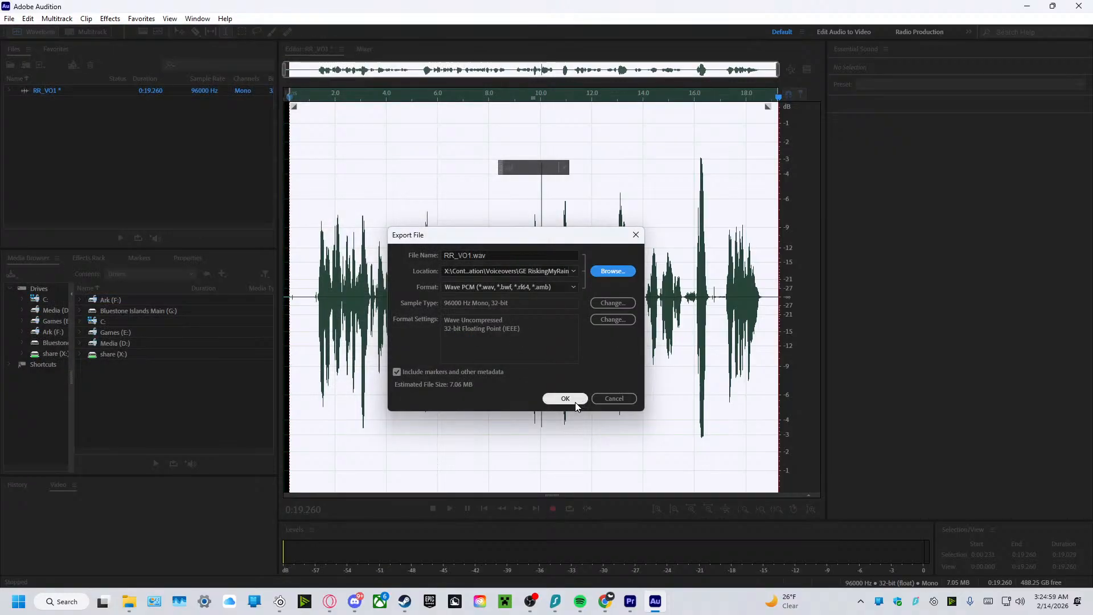
left_click(565, 398)
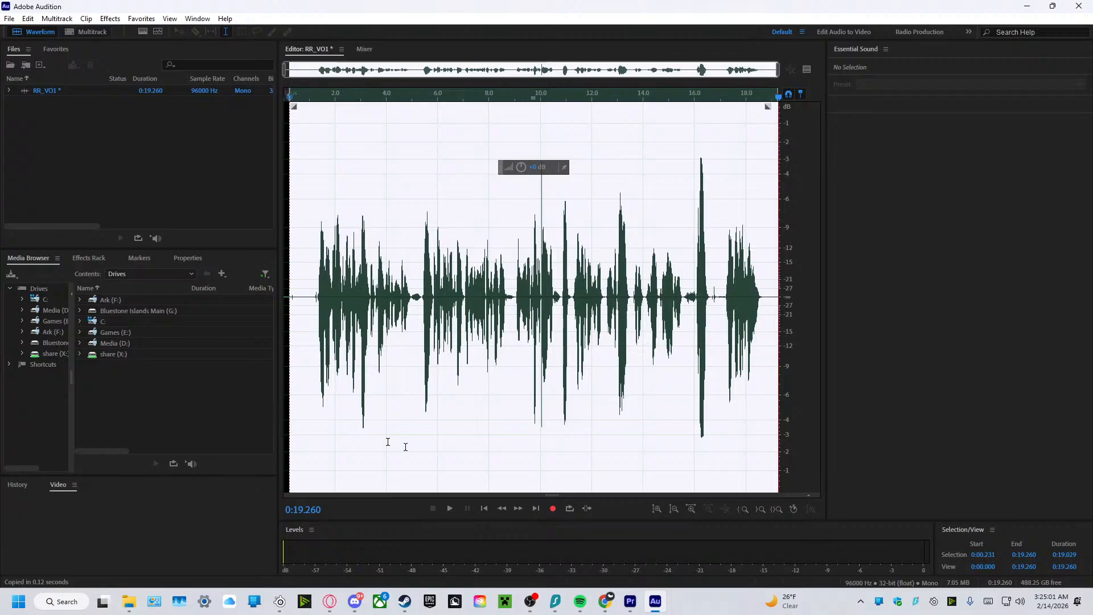
Switch to Steam, search the store for "fallout", and open the Fallout: New Vegas page.
left_click(411, 597)
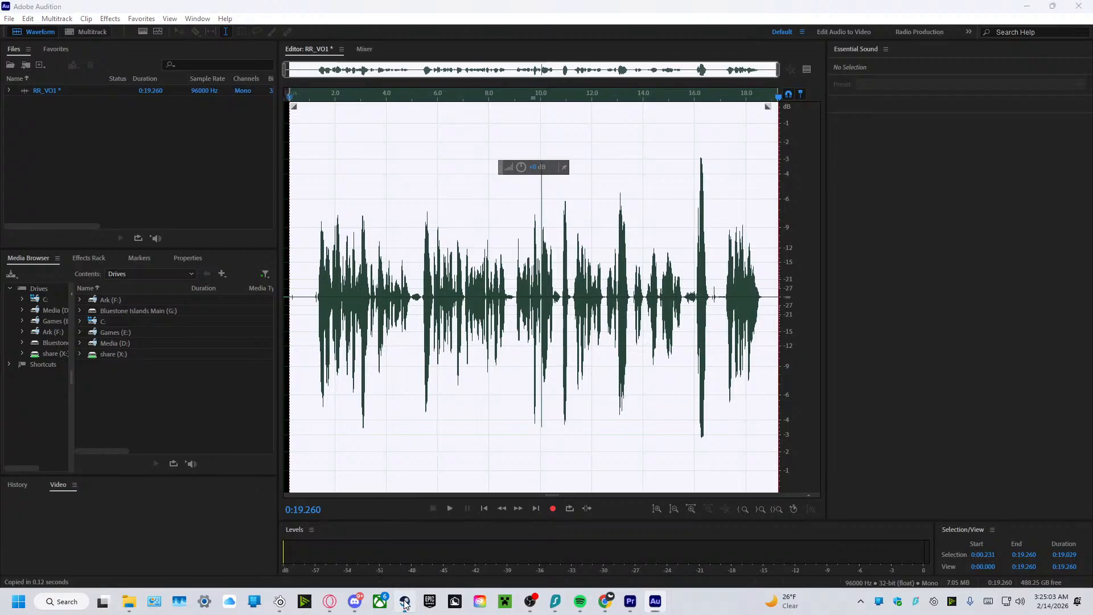
scroll(261, 132, "up", 4)
left_click(157, 43)
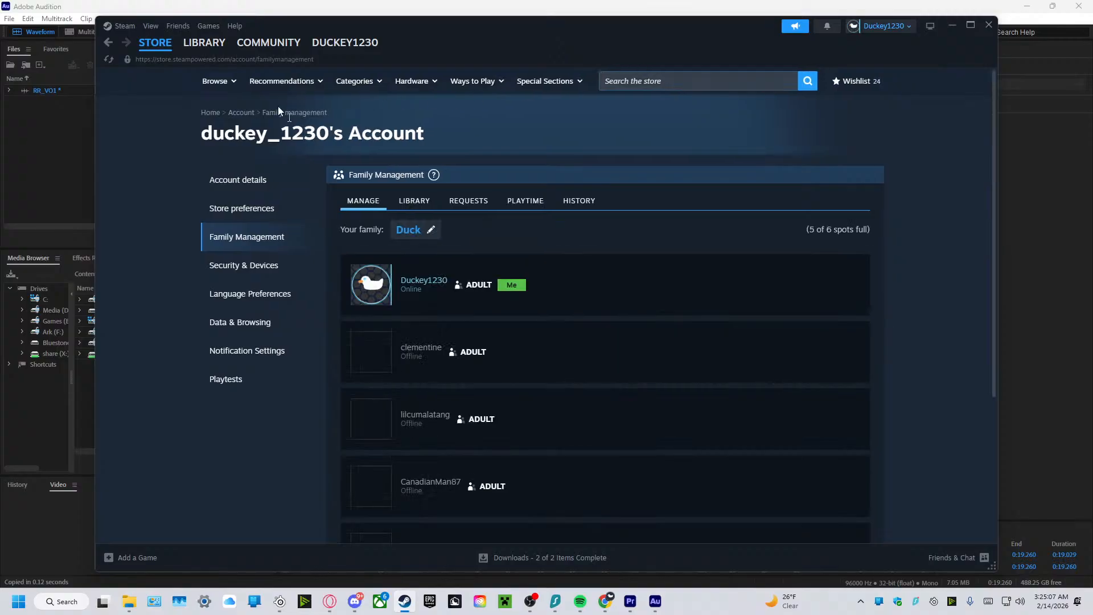
mouse_move(224, 91)
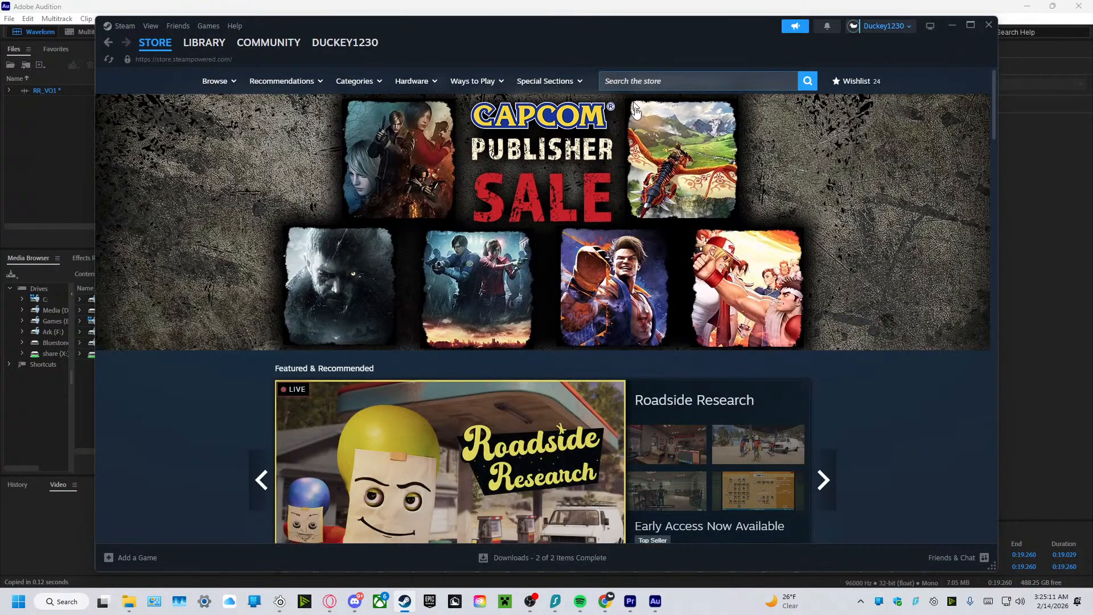
left_click(642, 80)
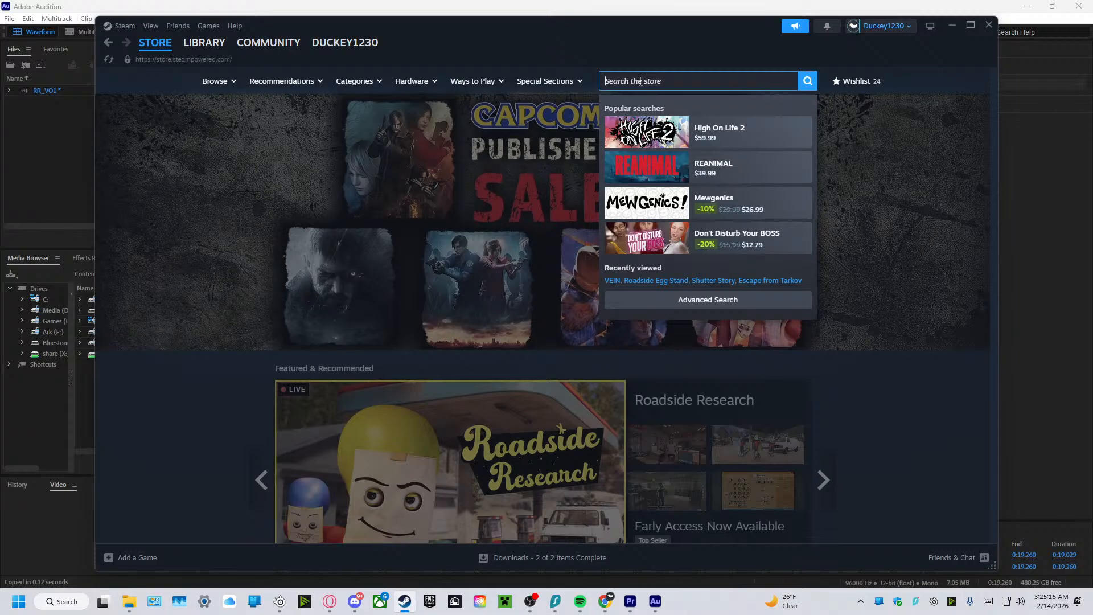
type("fa")
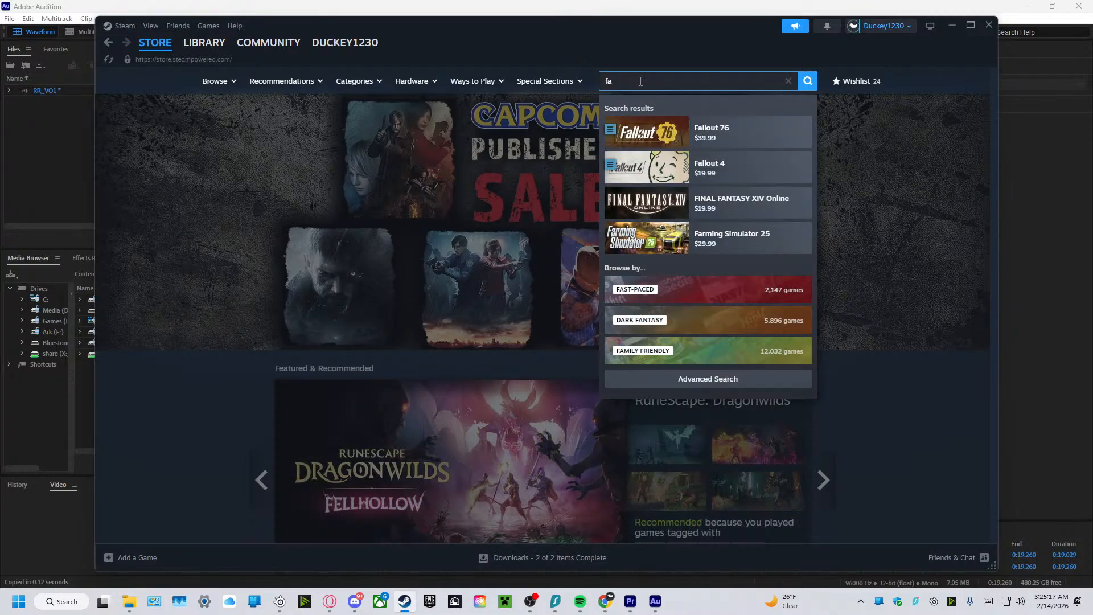
type("llout")
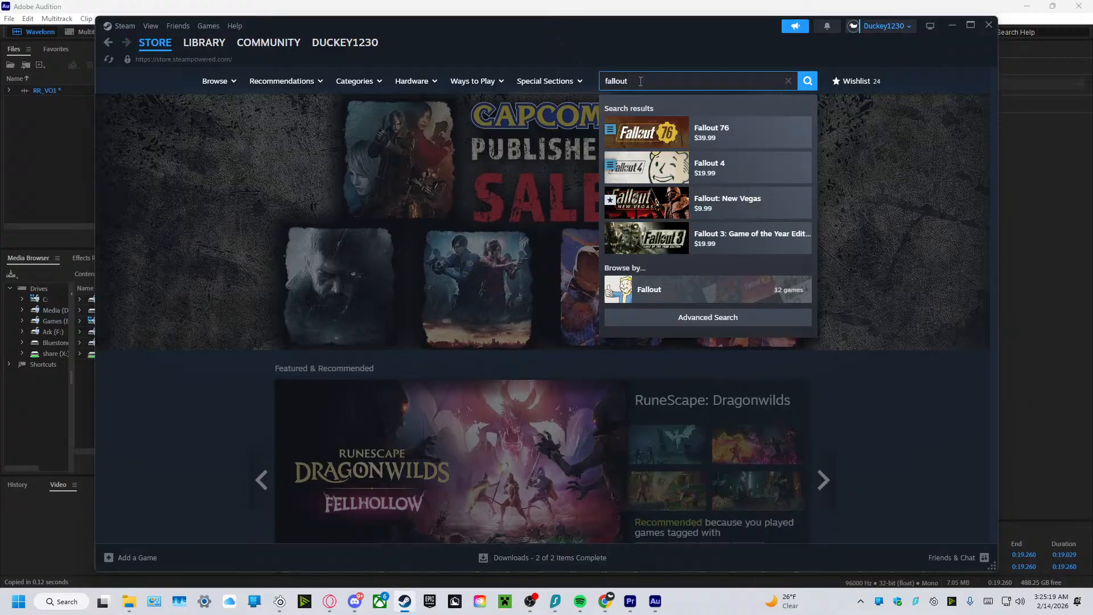
left_click(715, 209)
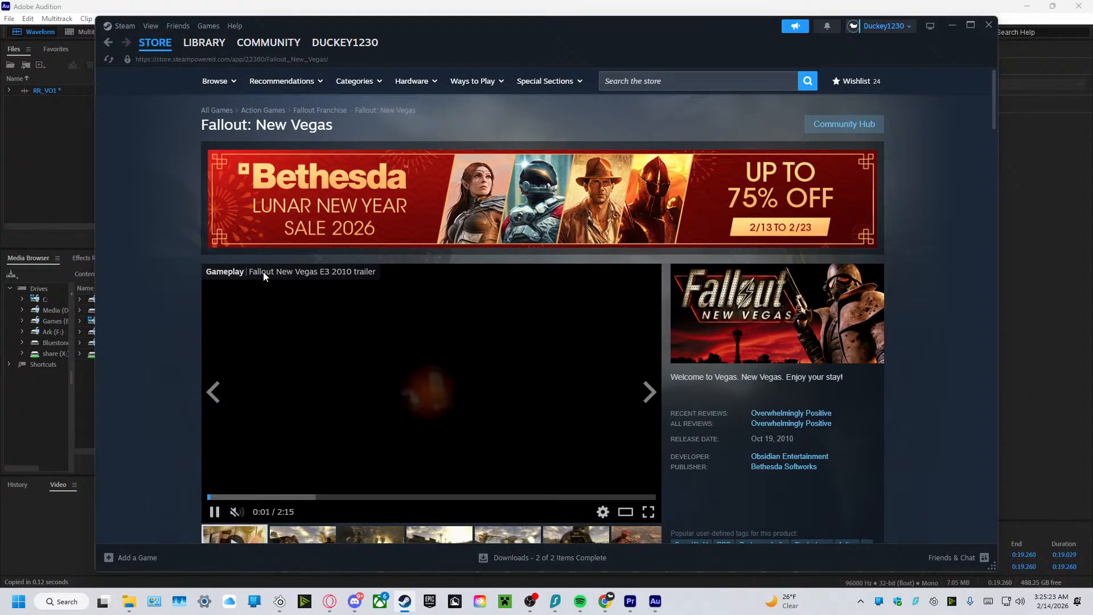
Examine the purchase options and bundles on the Fallout: New Vegas page and return to Adobe Audition.
scroll(156, 333, "down", 4)
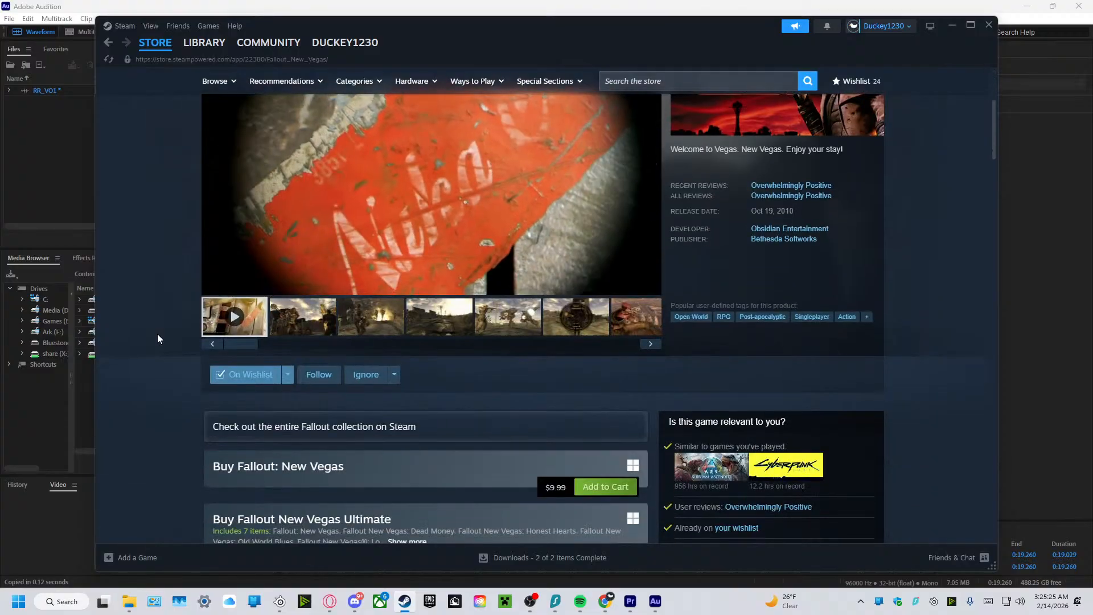
scroll(183, 340, "down", 2)
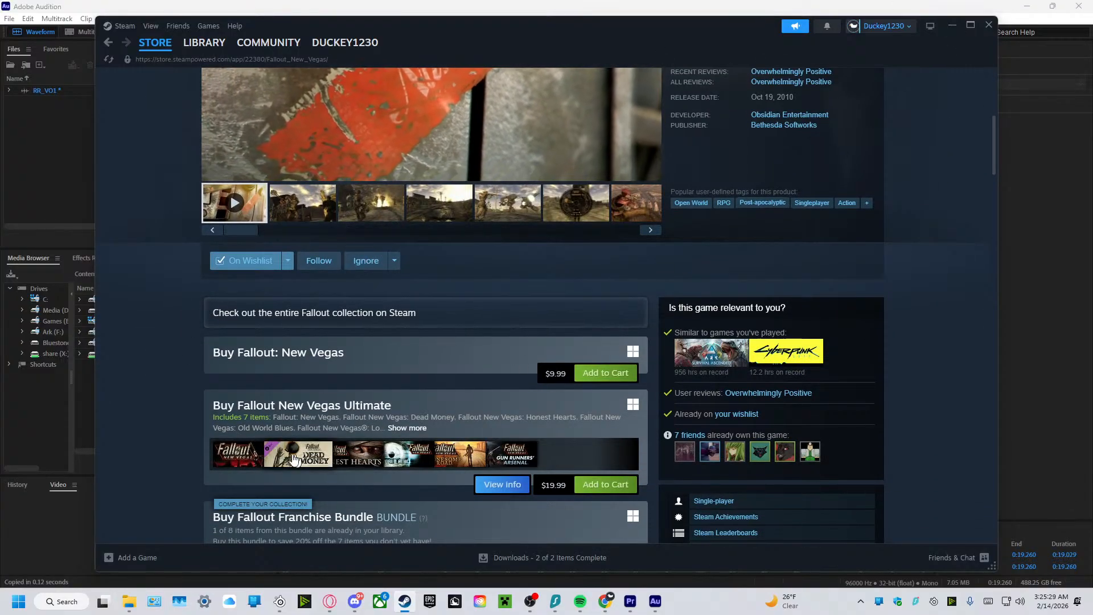
scroll(183, 433, "down", 3)
scroll(182, 428, "up", 3)
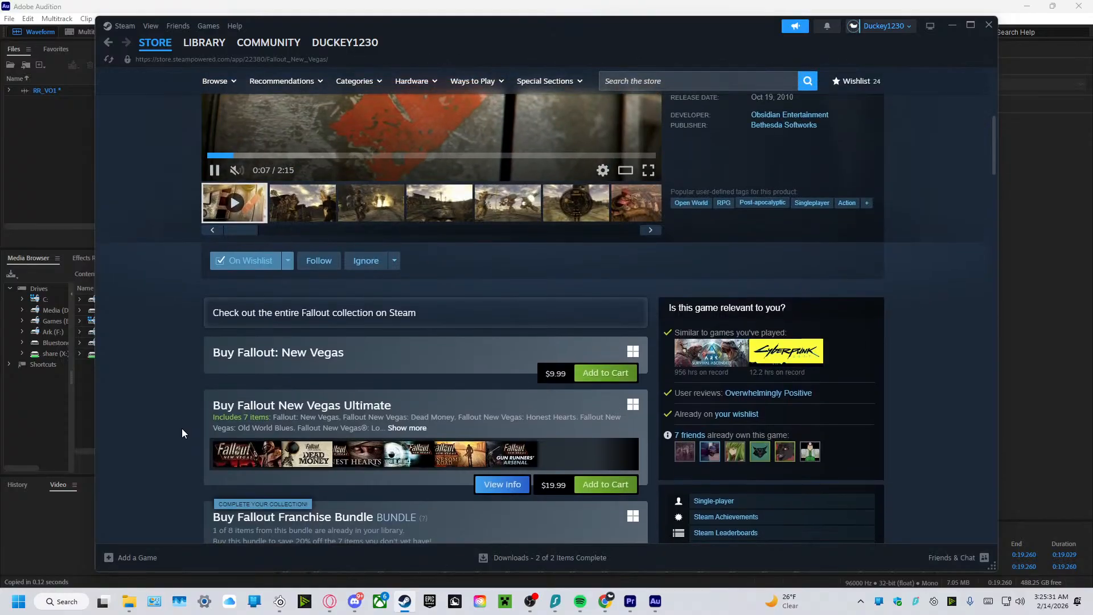
left_click(951, 26)
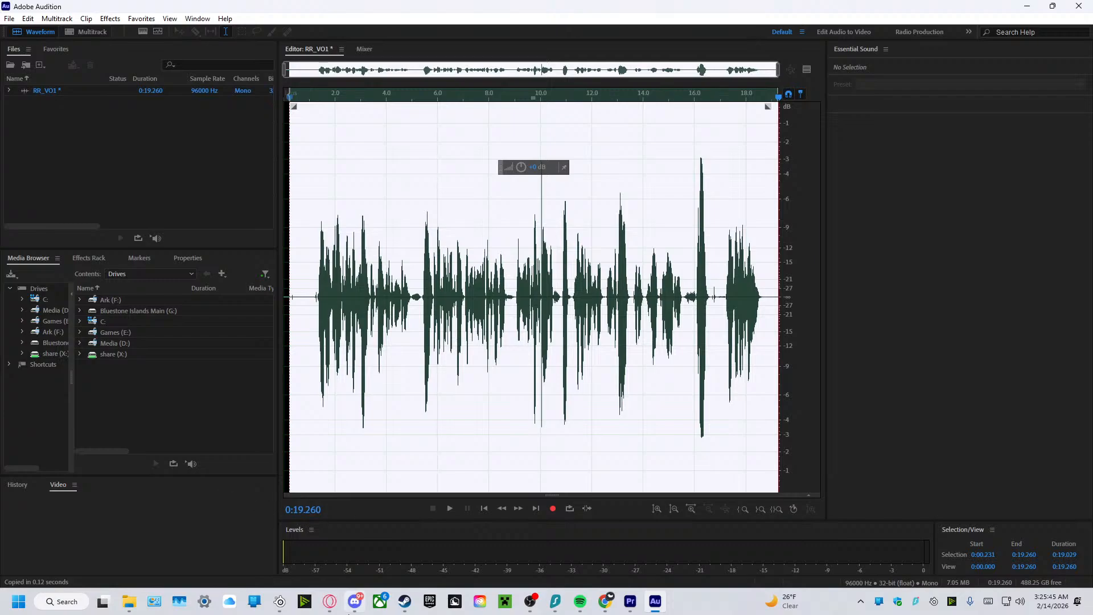
Switch to the Opera browser.
left_click(329, 601)
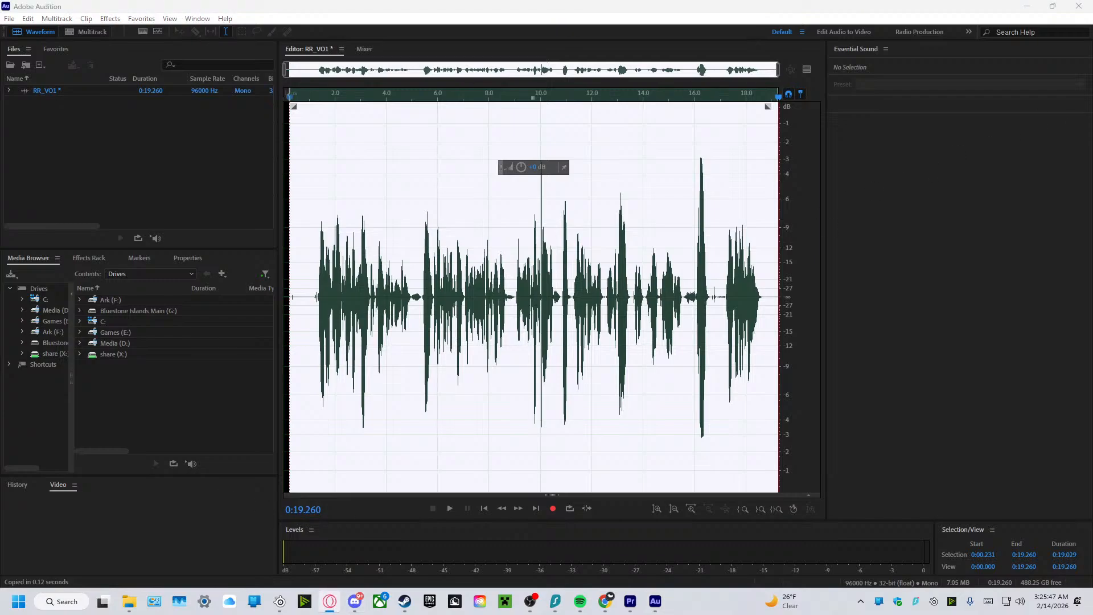
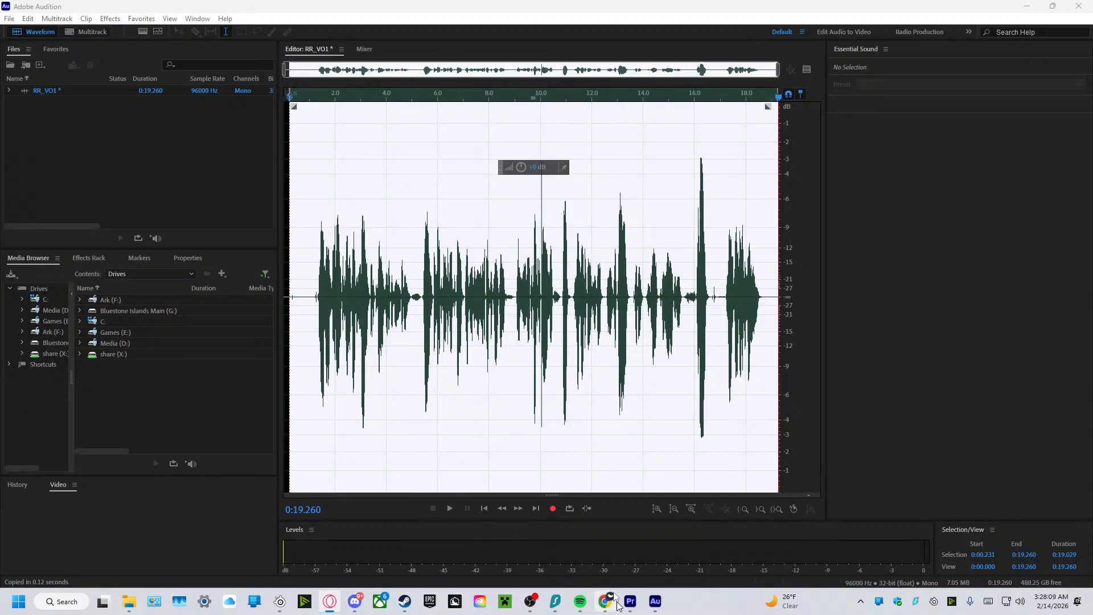
Create a new mono audio file named RR_VO2 at 96000 Hz and 32-bit float.
right_click(50, 110)
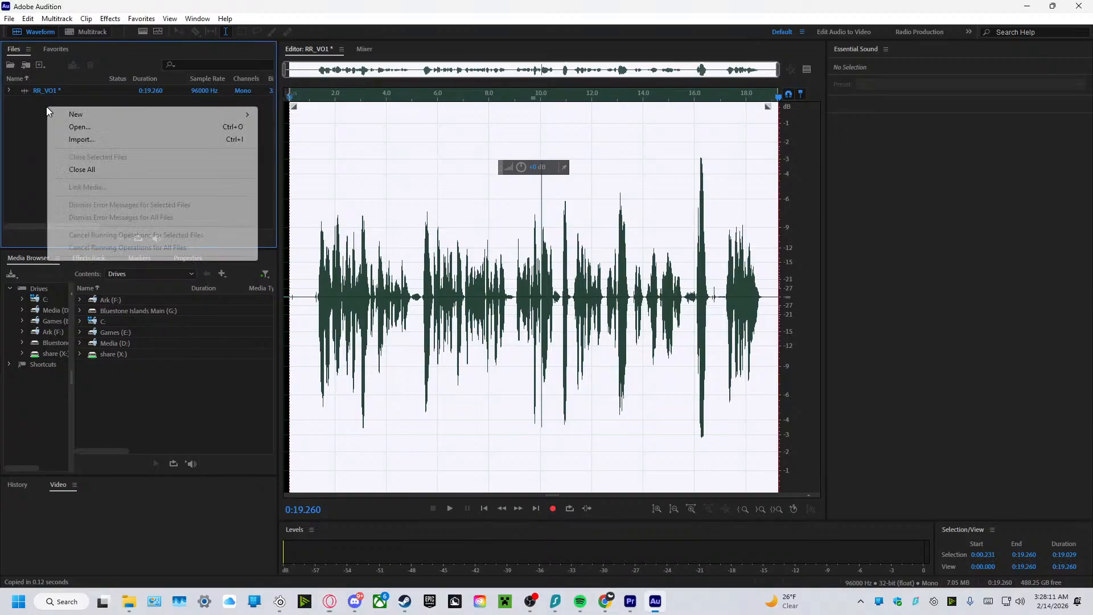
mouse_move(189, 114)
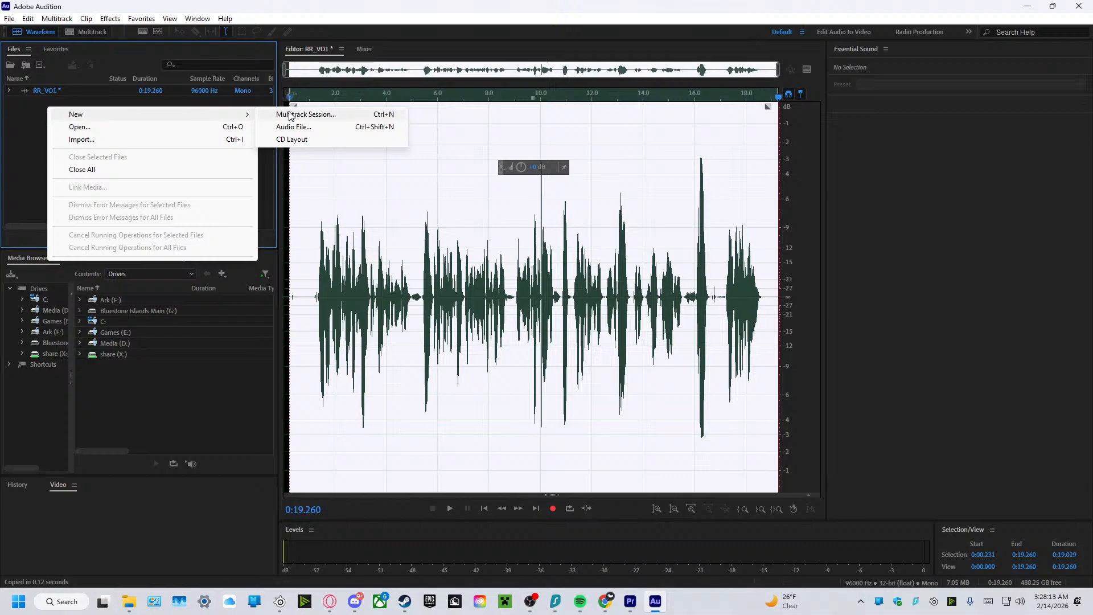
left_click(300, 127)
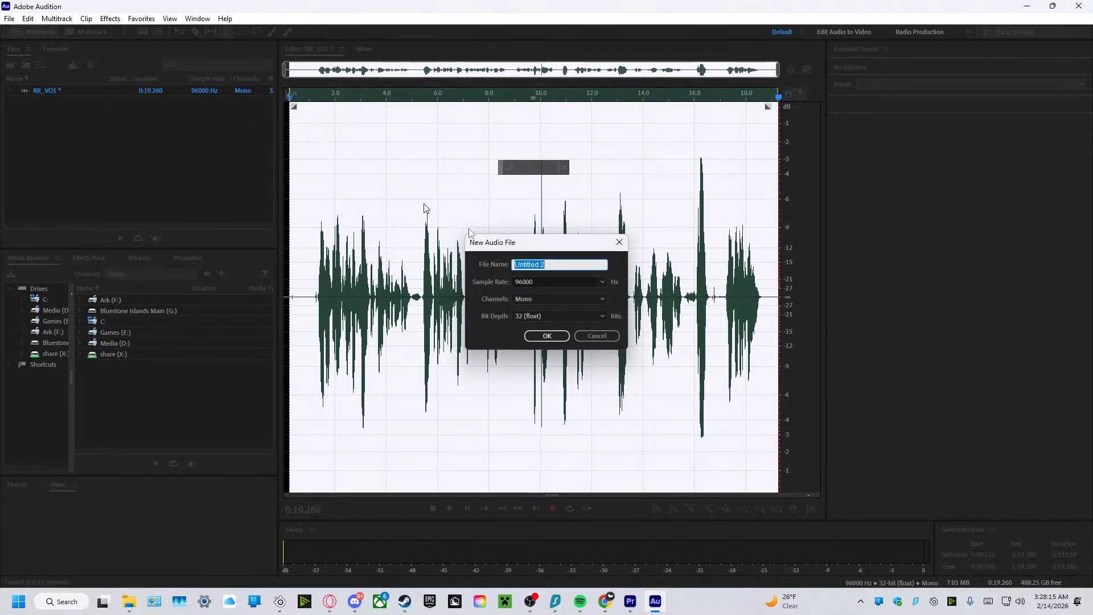
type("RR_VO2")
left_click(558, 336)
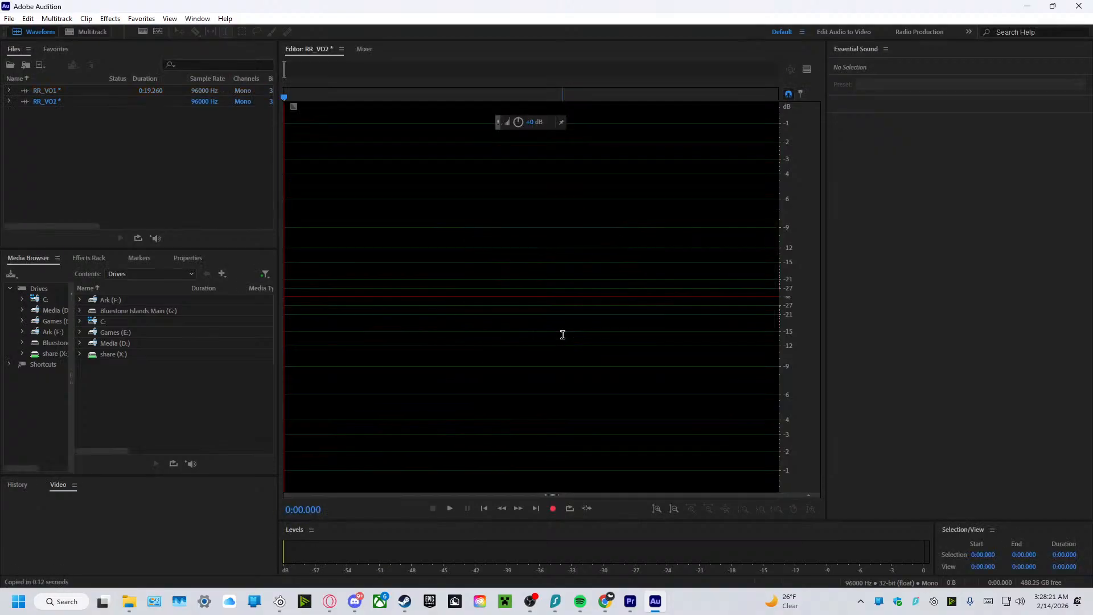
Record a short voiceover take in RR_VO2 and try to delete it from the waveform.
left_click(552, 509)
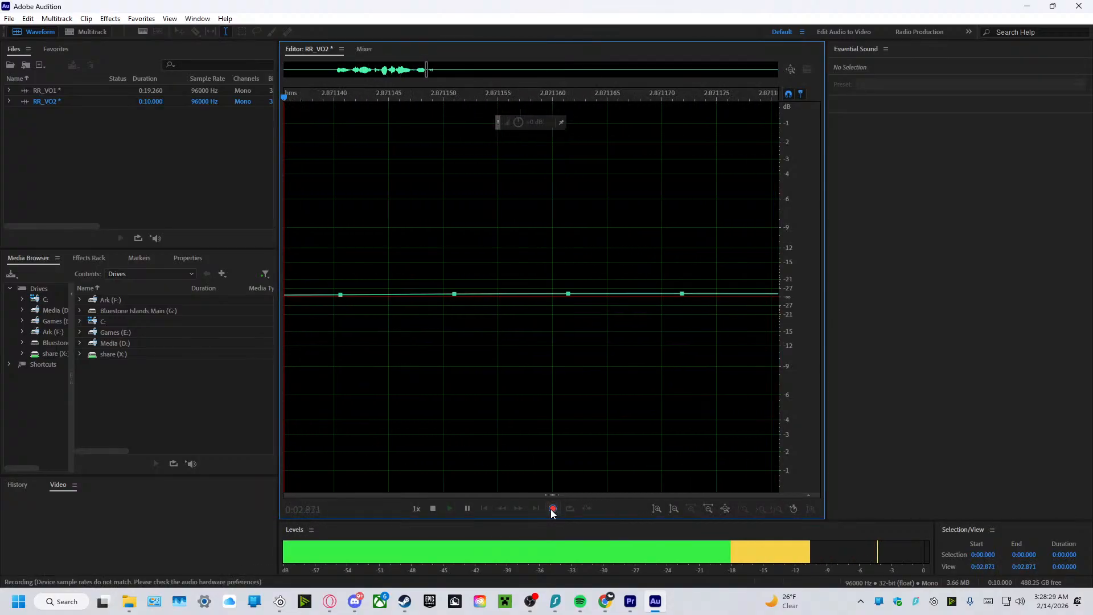
left_click(553, 510)
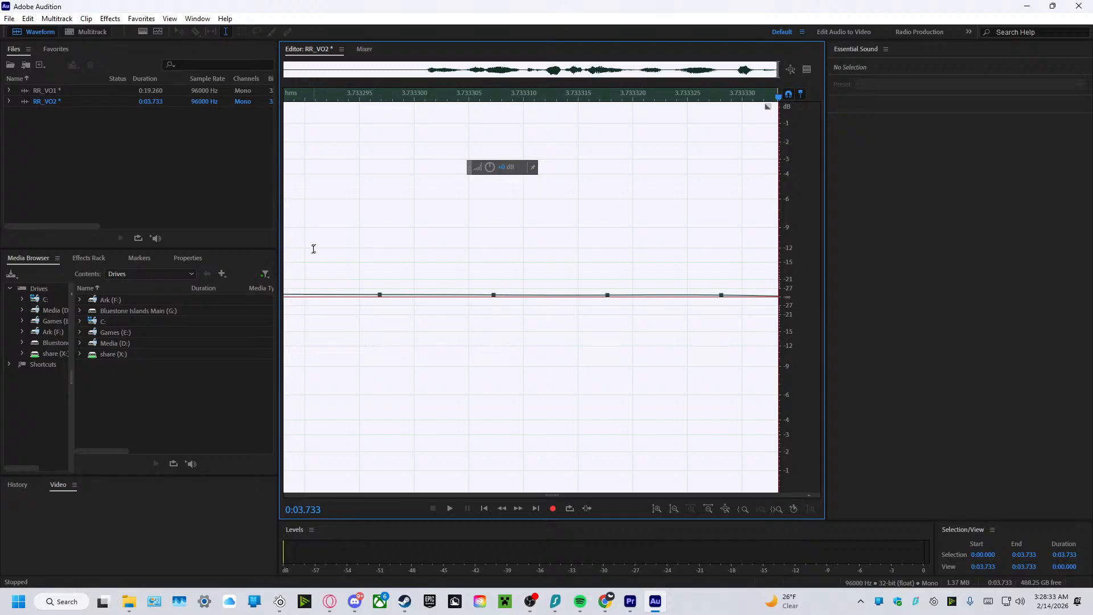
left_click_drag(323, 251, 1044, 336)
key("Delete")
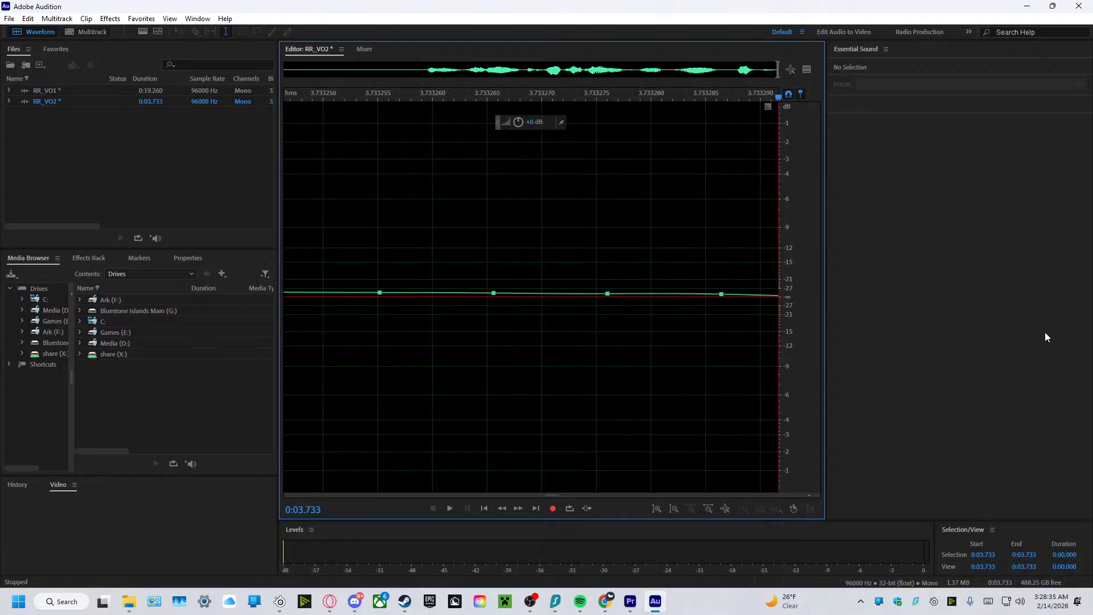
left_click_drag(325, 265, 900, 365)
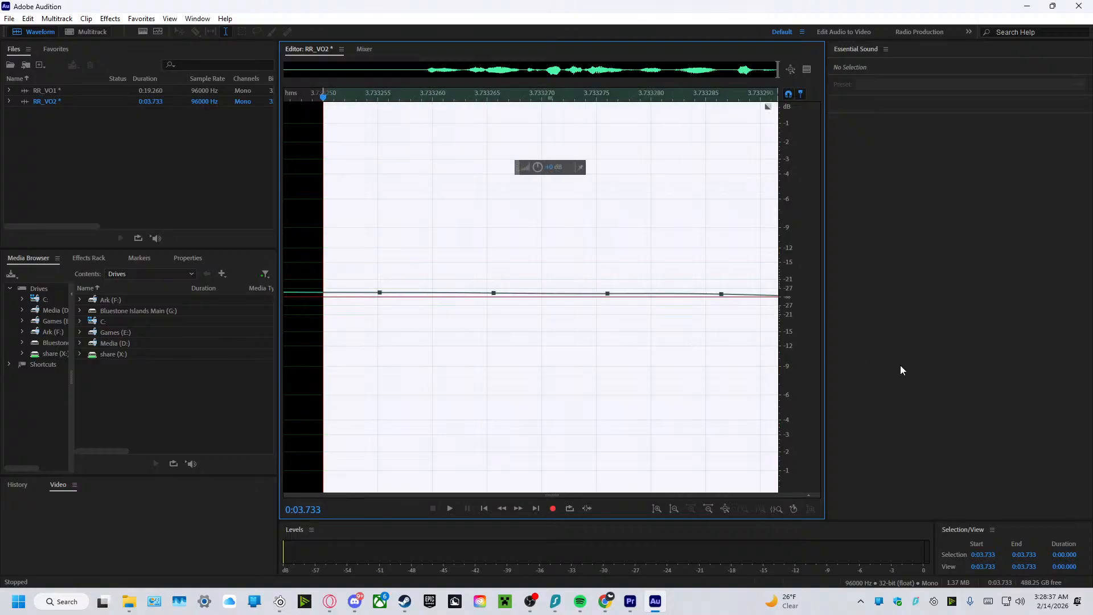
key("Delete")
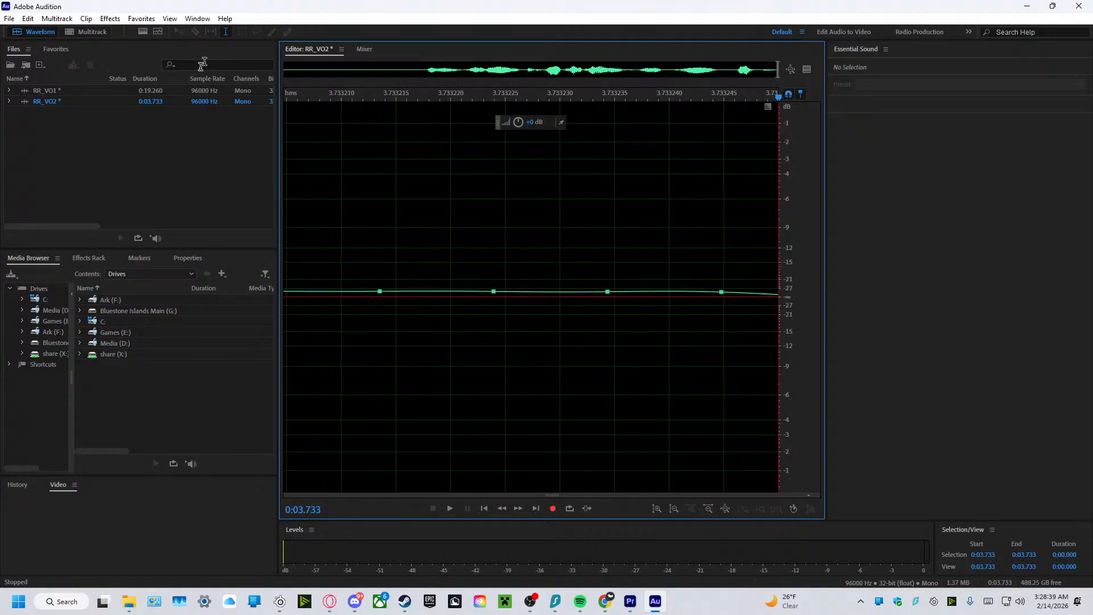
Look at the RR_VO1 waveform for comparison and reopen RR_VO2 in the editor.
left_click(115, 101)
left_click(426, 68)
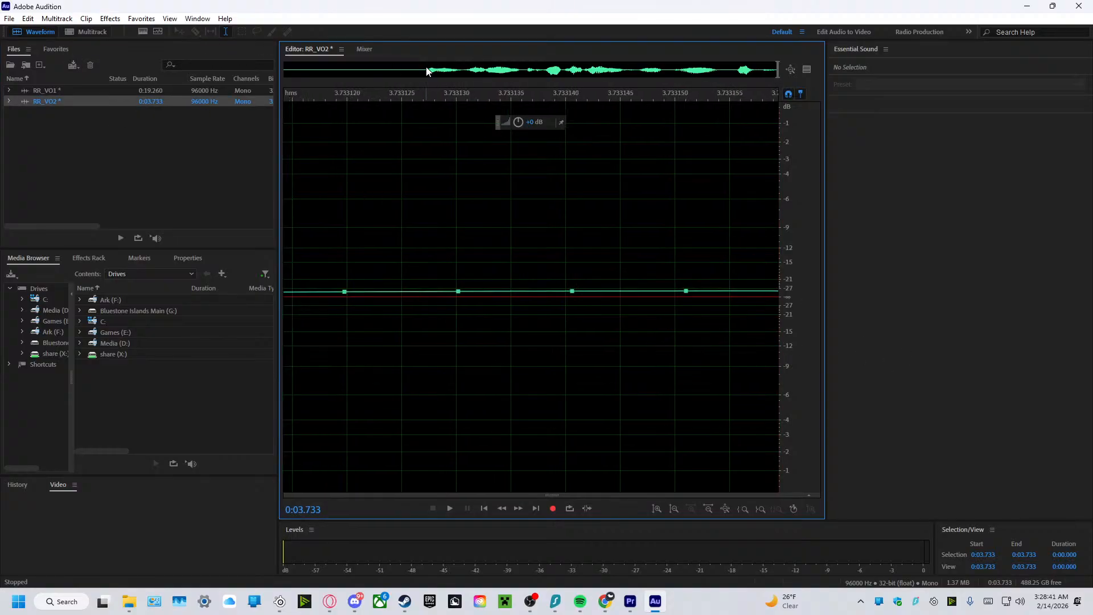
left_click(125, 90)
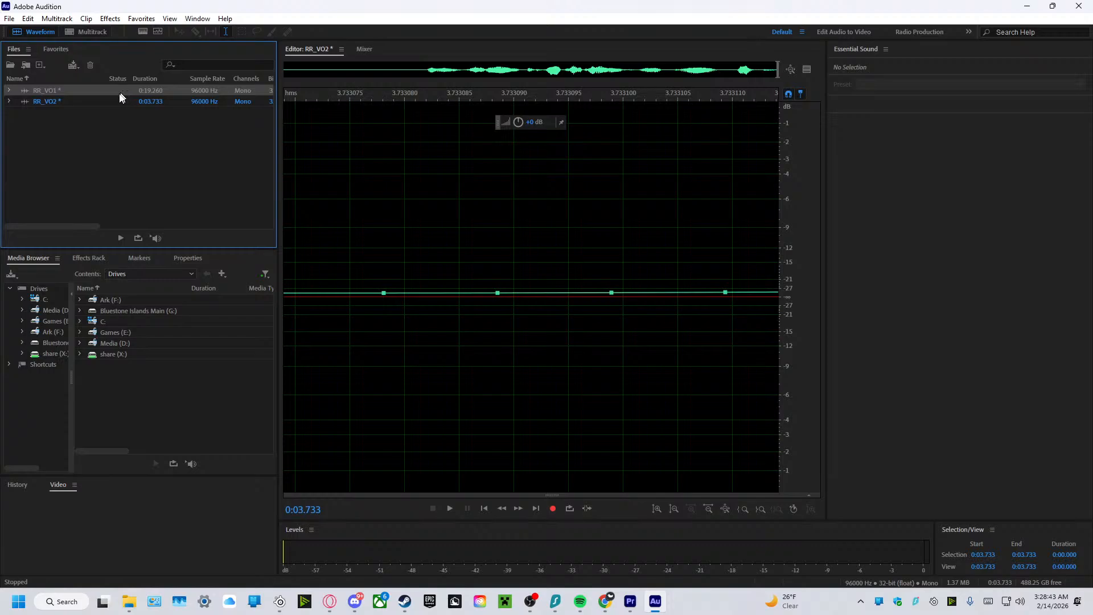
double_click(114, 91)
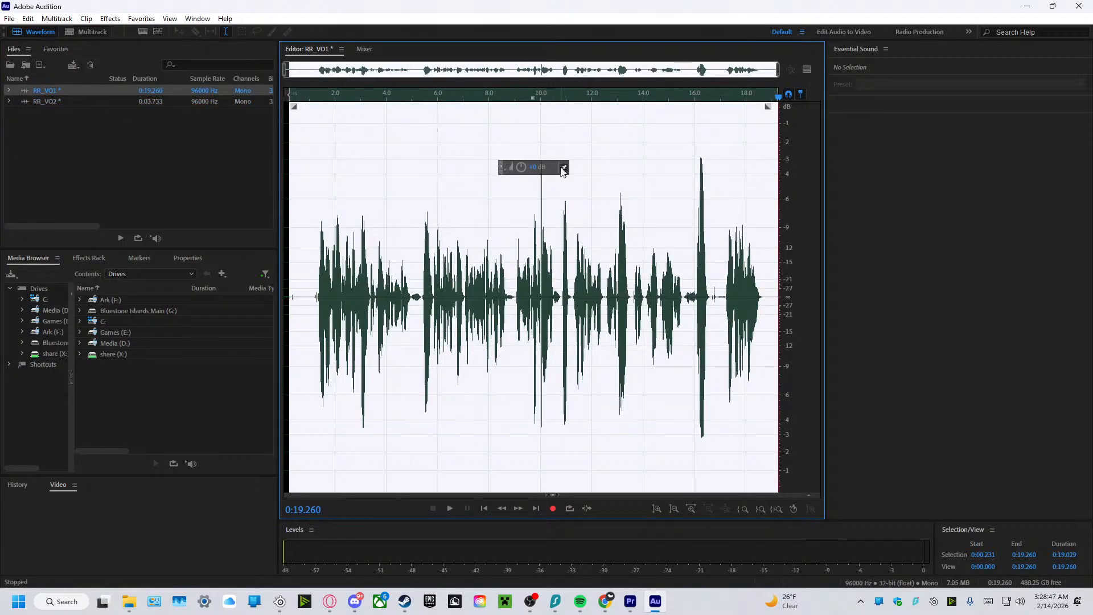
left_click(458, 133)
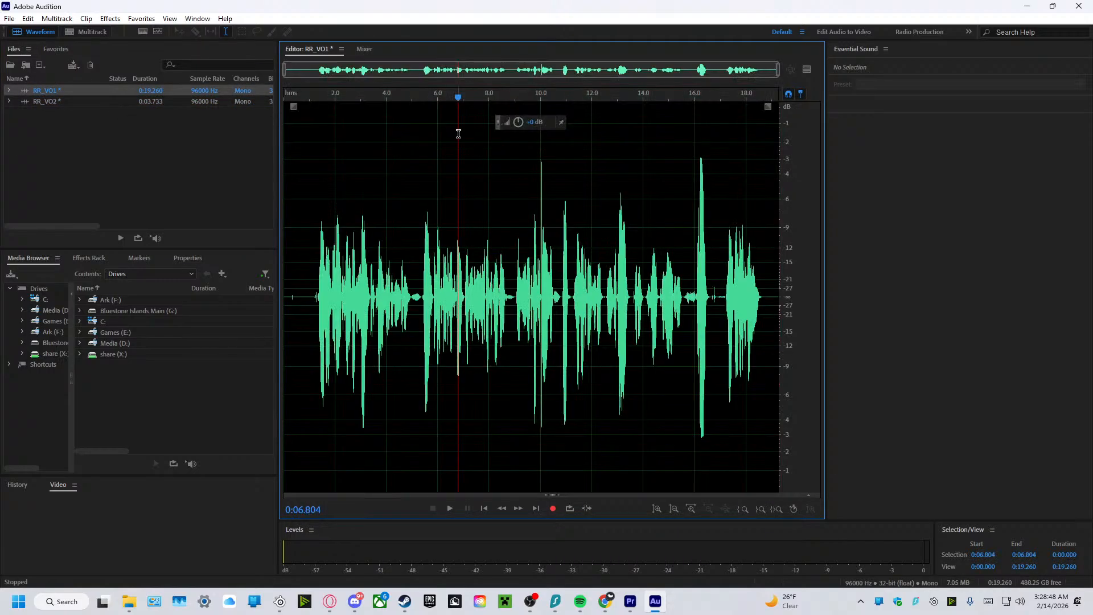
left_click(83, 100)
double_click(83, 100)
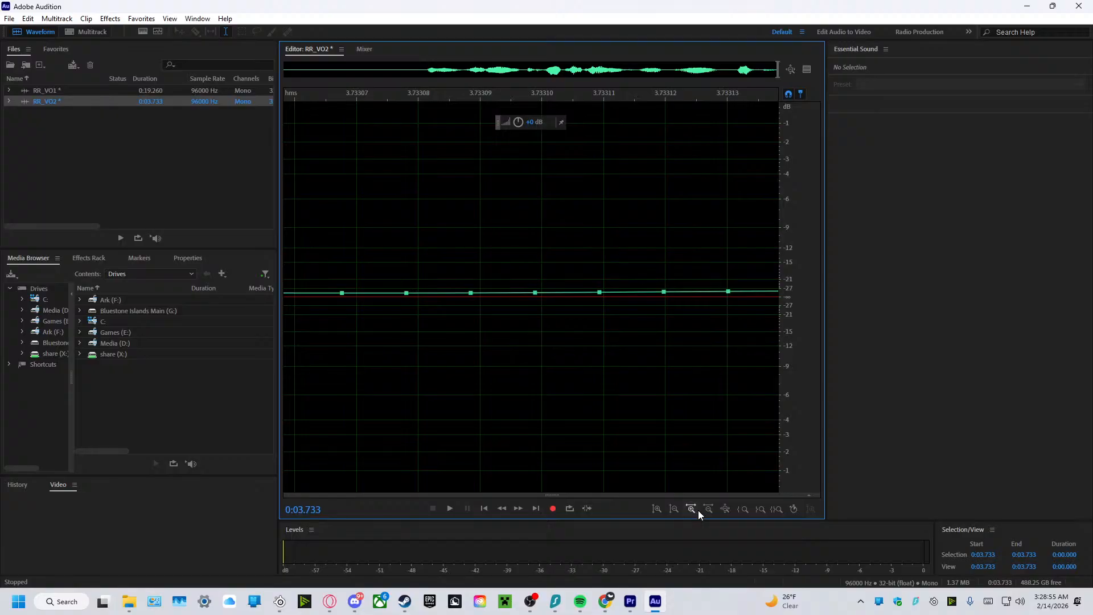
Delete the entire short take from RR_VO2, leaving the file empty.
left_click(704, 513)
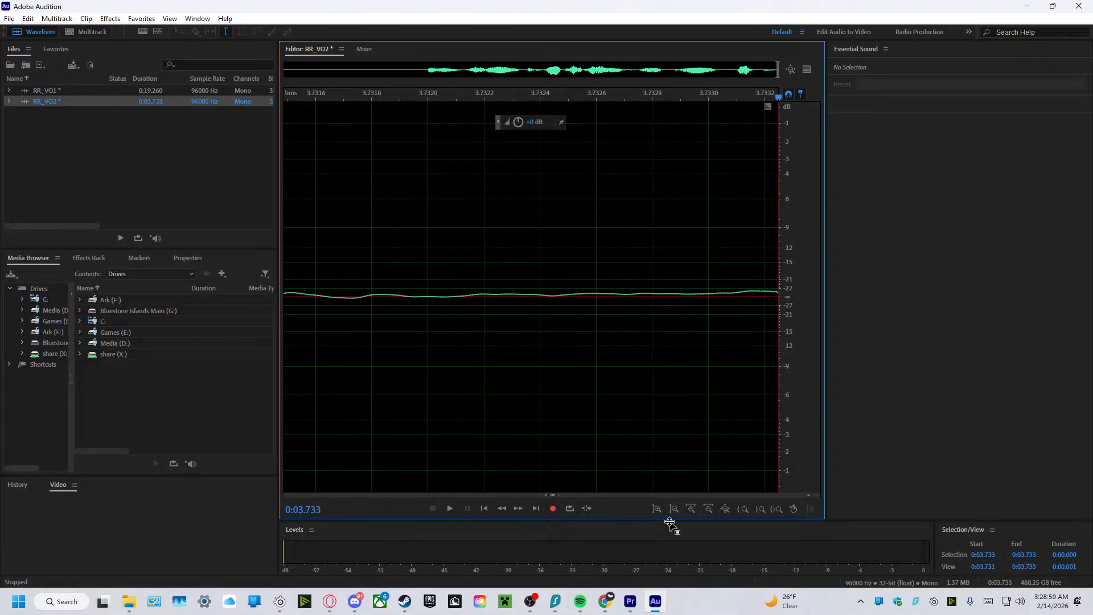
left_click(695, 508)
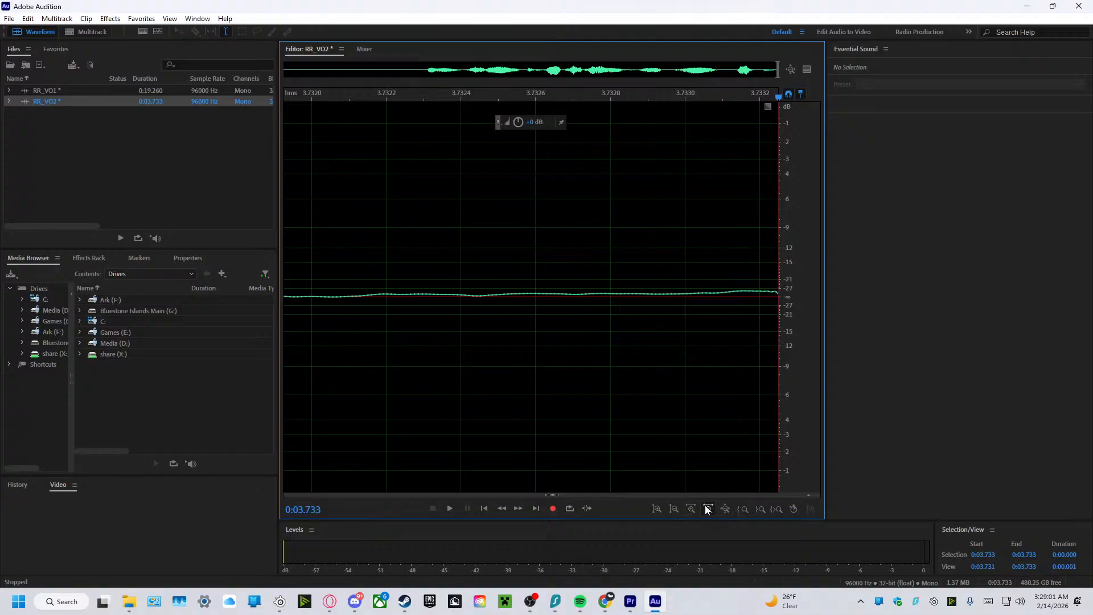
left_click(705, 506)
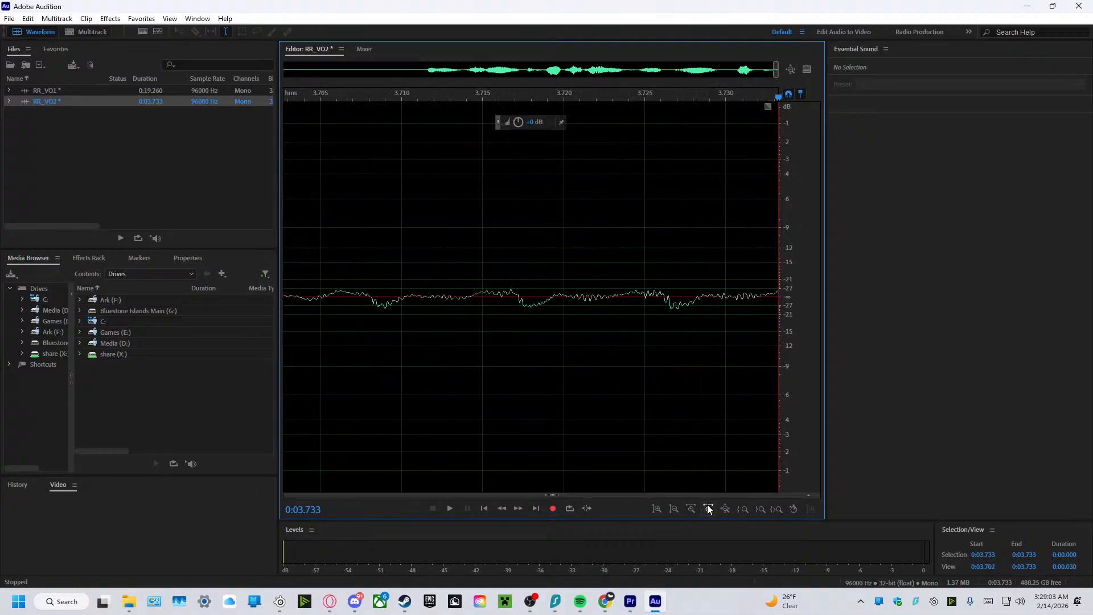
left_click(708, 506)
left_click(708, 505)
left_click(708, 506)
left_click(708, 505)
left_click(708, 506)
left_click(708, 506)
left_click(709, 505)
left_click(708, 505)
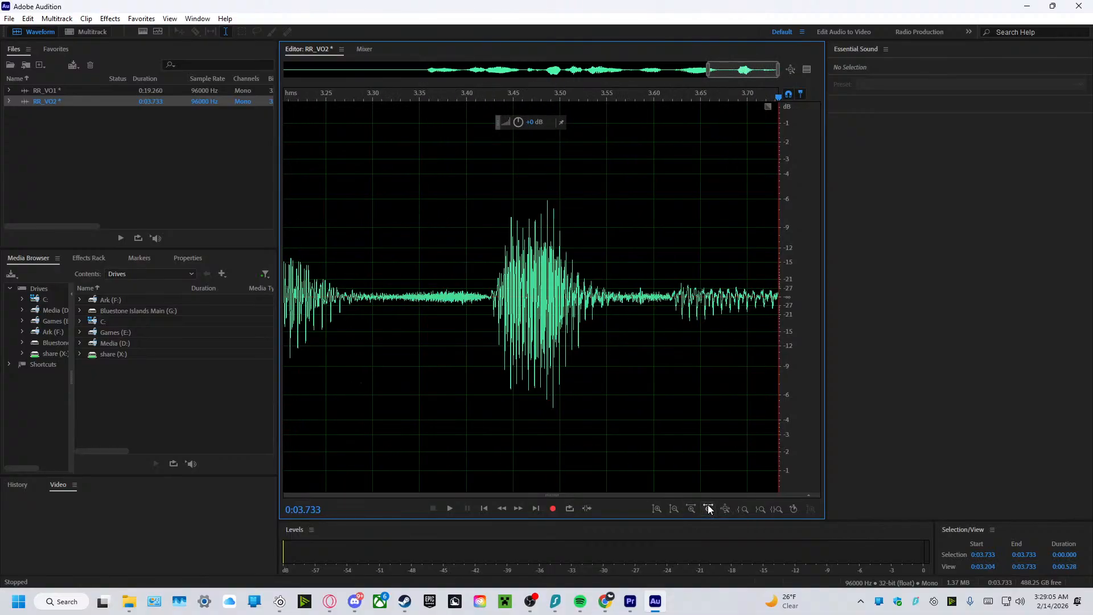
left_click(709, 505)
left_click(708, 505)
left_click(708, 506)
left_click(709, 505)
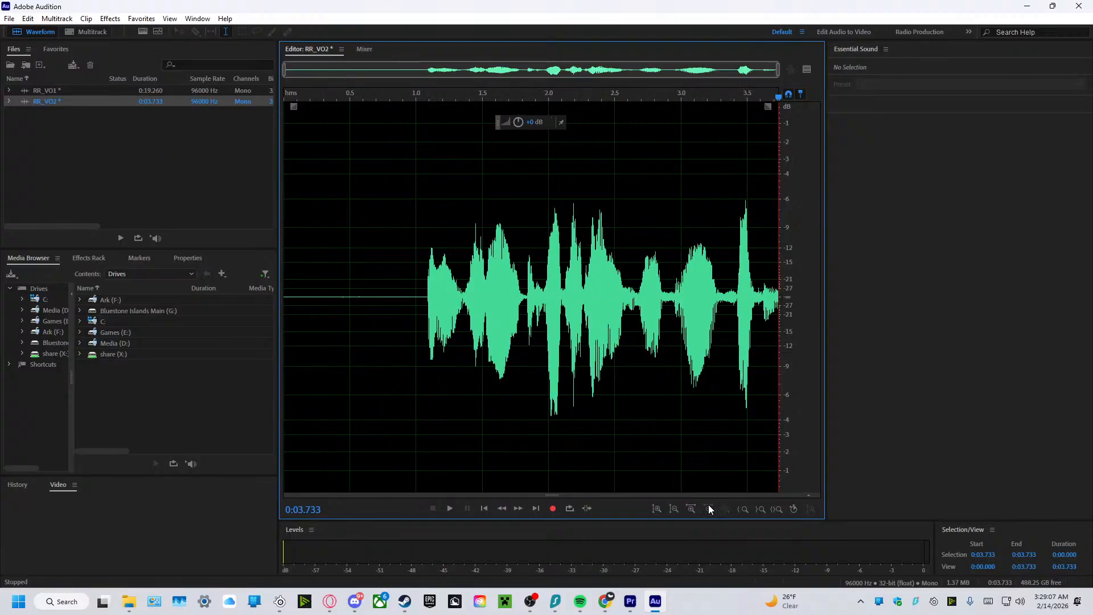
left_click_drag(305, 257, 995, 353)
key("Delete")
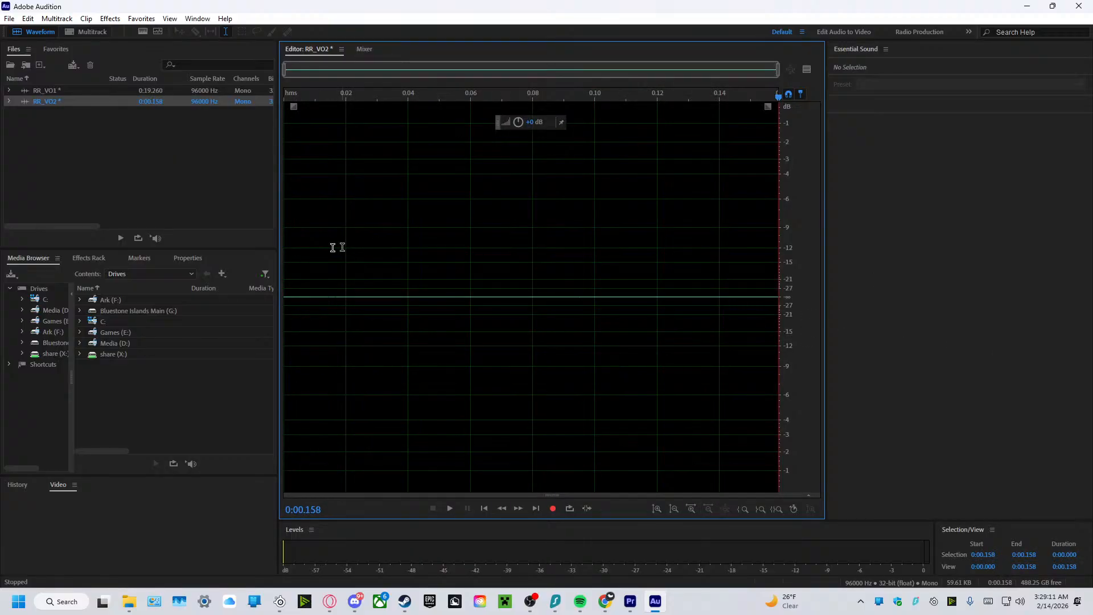
key("ctrl+a")
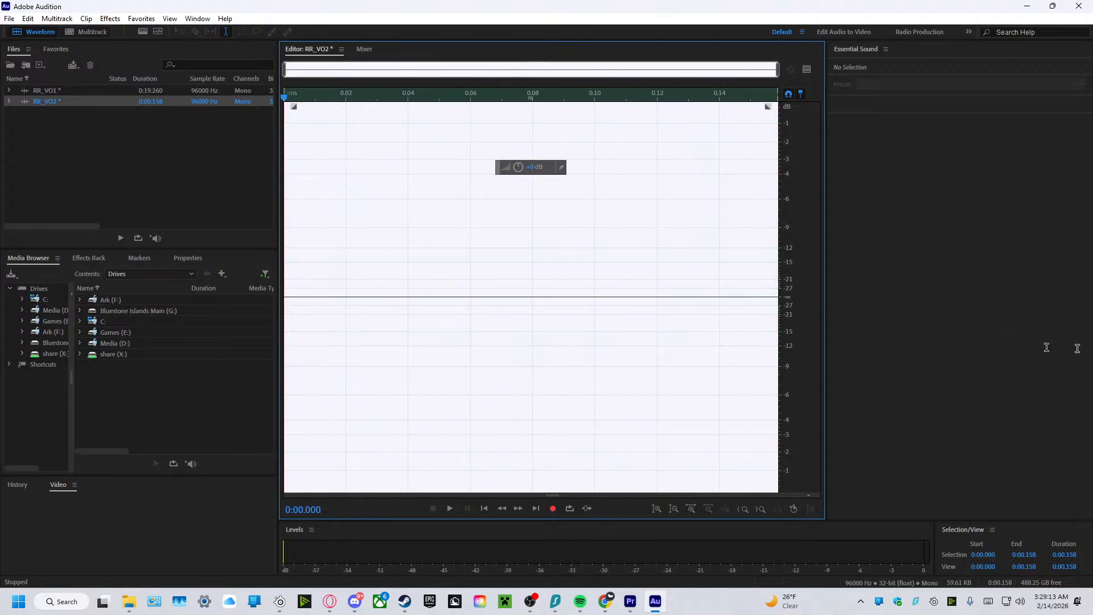
key("Delete")
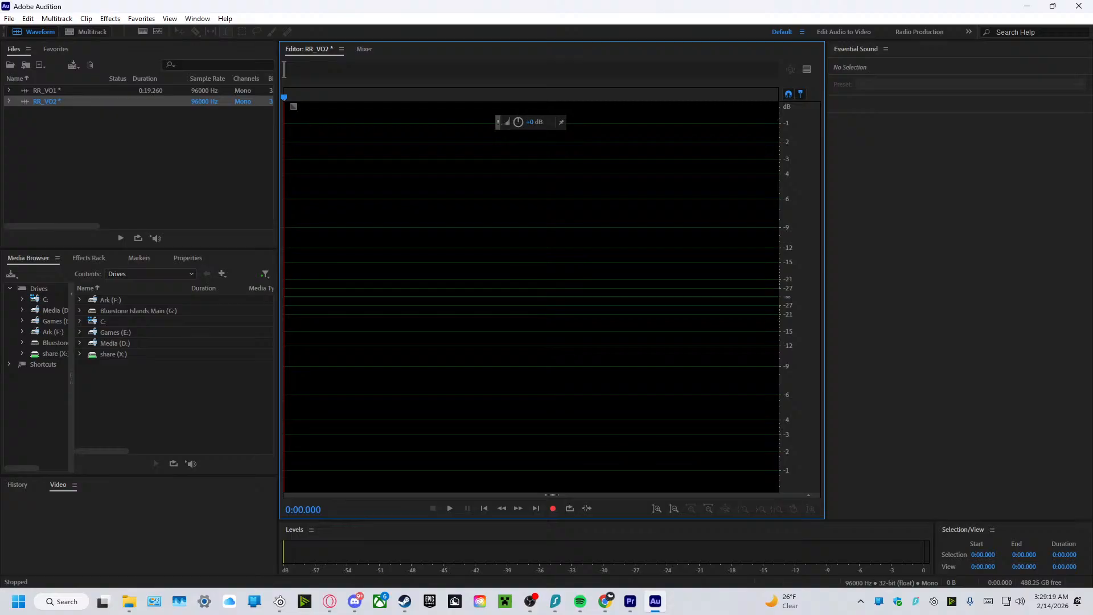
Record another voiceover take of about 23 seconds in RR_VO2 and delete it from the waveform.
left_click(554, 508)
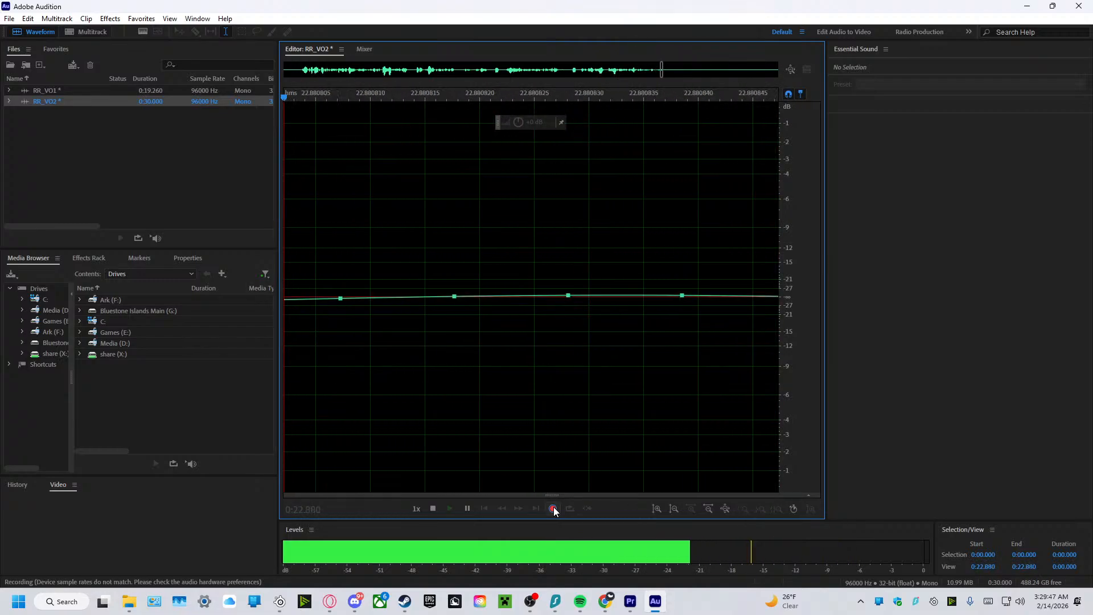
left_click(553, 509)
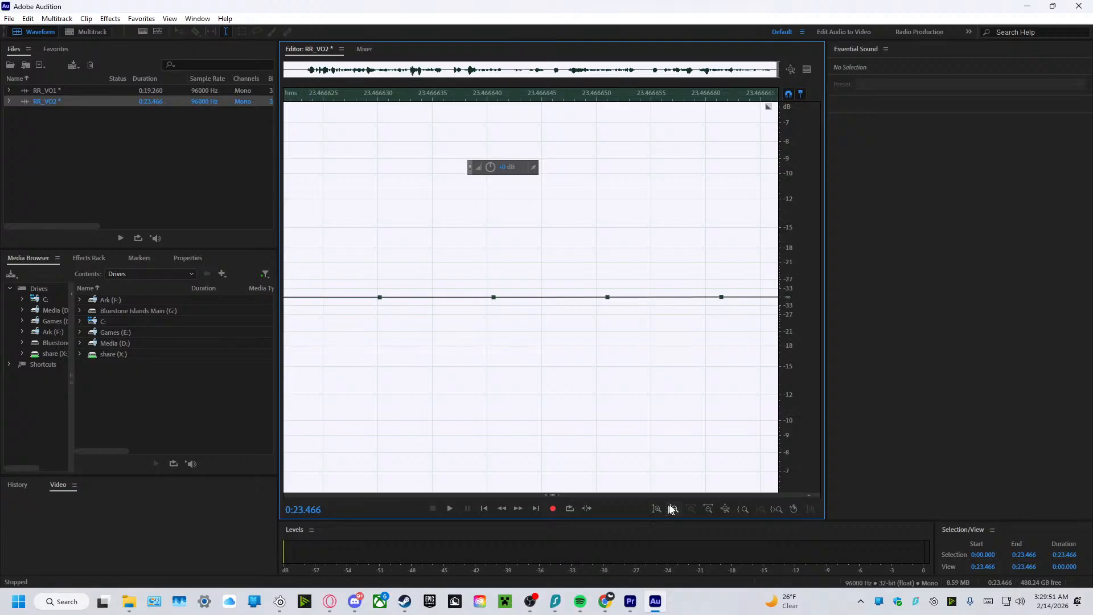
left_click(708, 509)
left_click(708, 509)
left_click(709, 508)
left_click(708, 508)
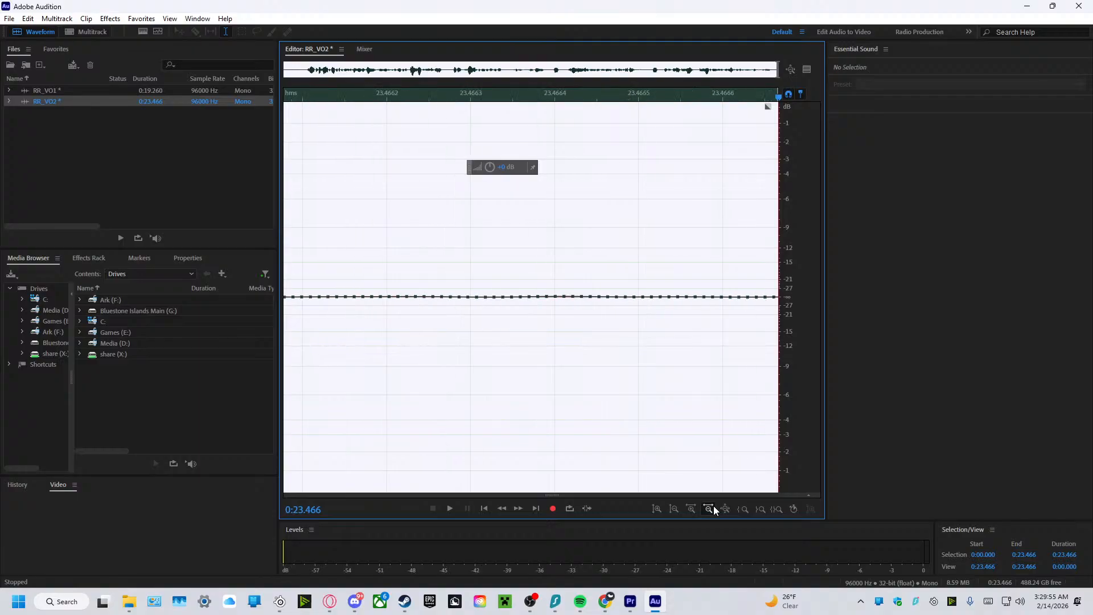
left_click(708, 508)
left_click(709, 509)
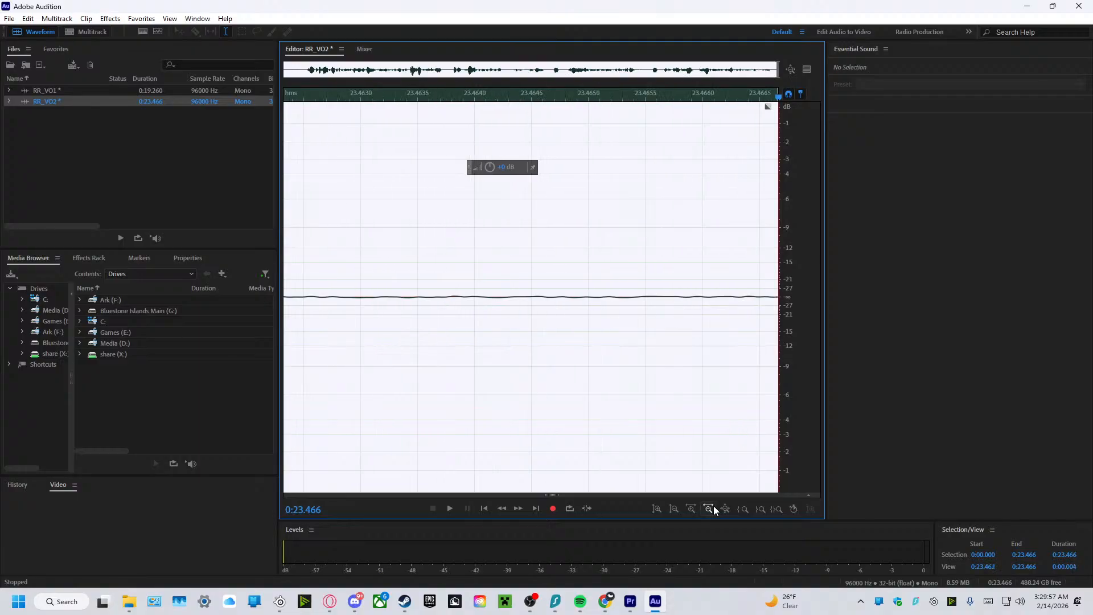
left_click(709, 509)
left_click(709, 509)
left_click(708, 508)
left_click(712, 506)
left_click(713, 506)
left_click(712, 506)
left_click(713, 506)
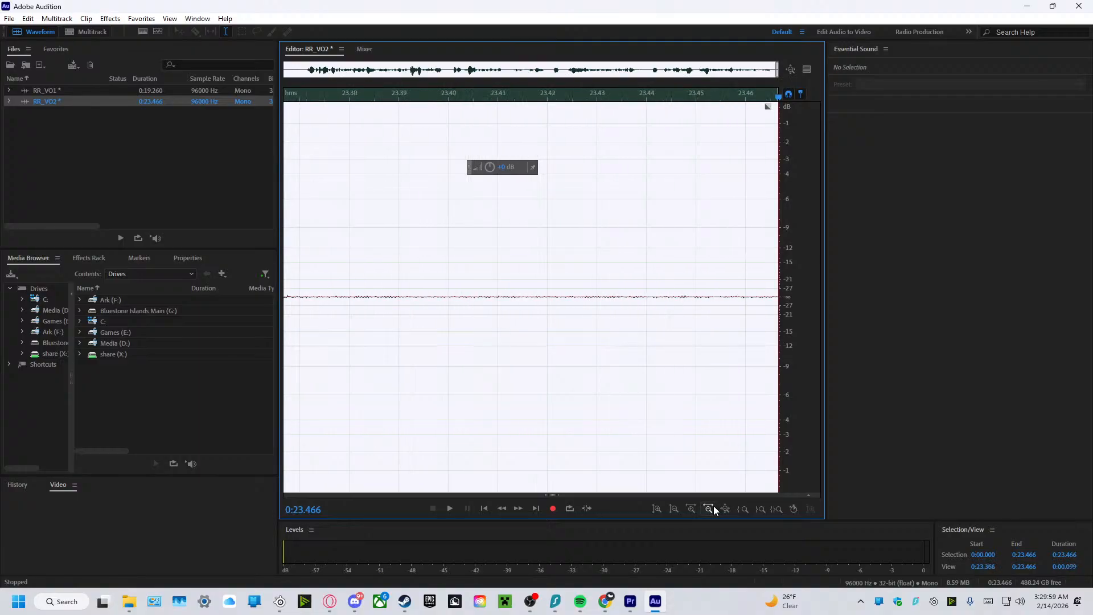
double_click(777, 76)
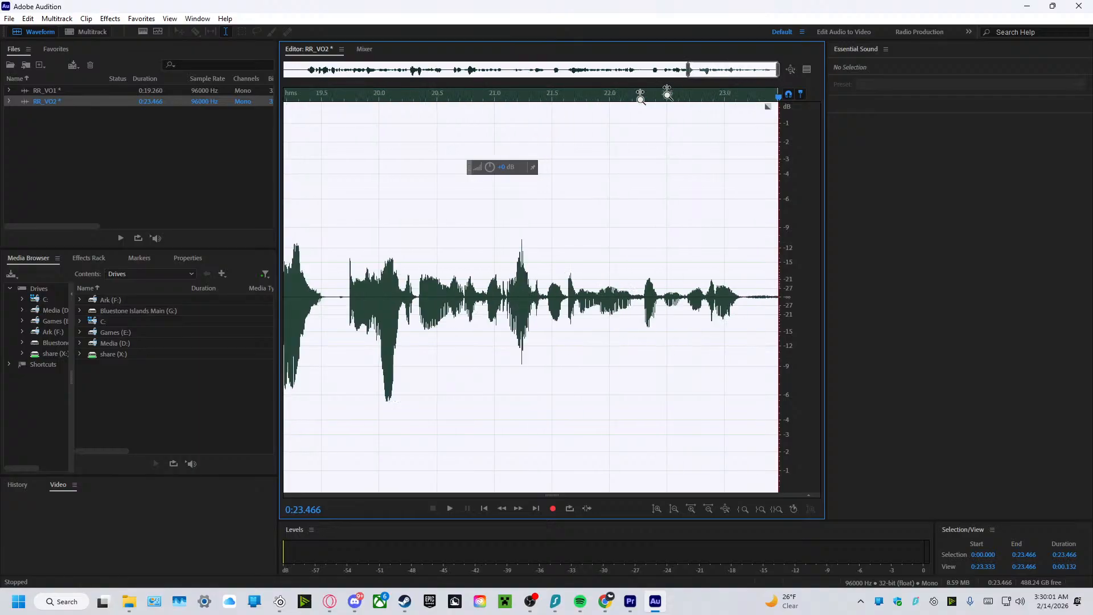
left_click_drag(293, 273, 780, 273)
key("Delete")
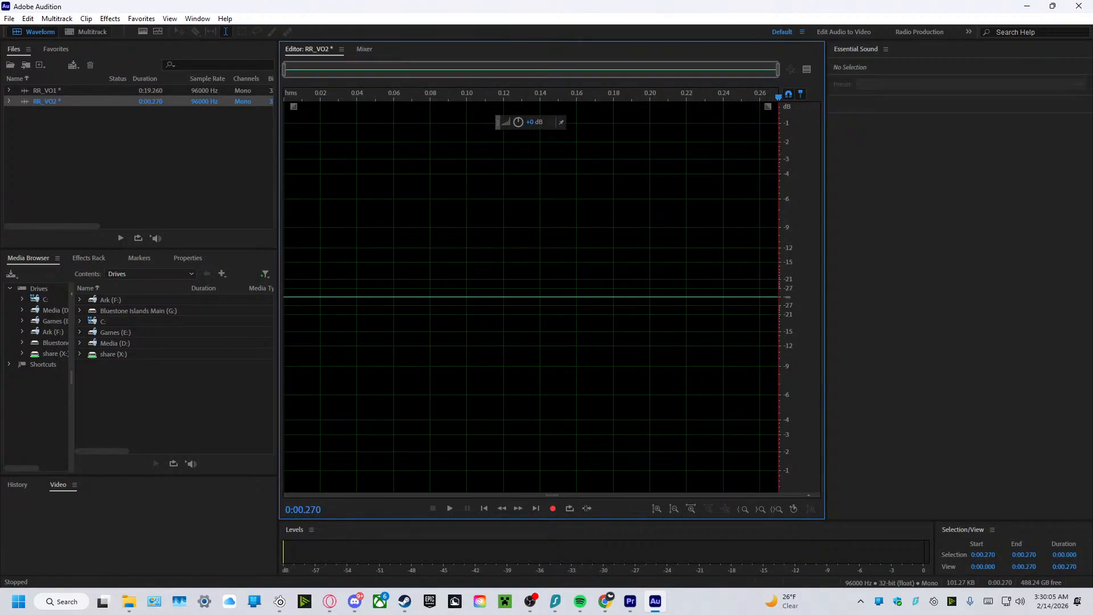
Record a new voiceover take in RR_VO2, ending at about 56 seconds.
left_click(559, 511)
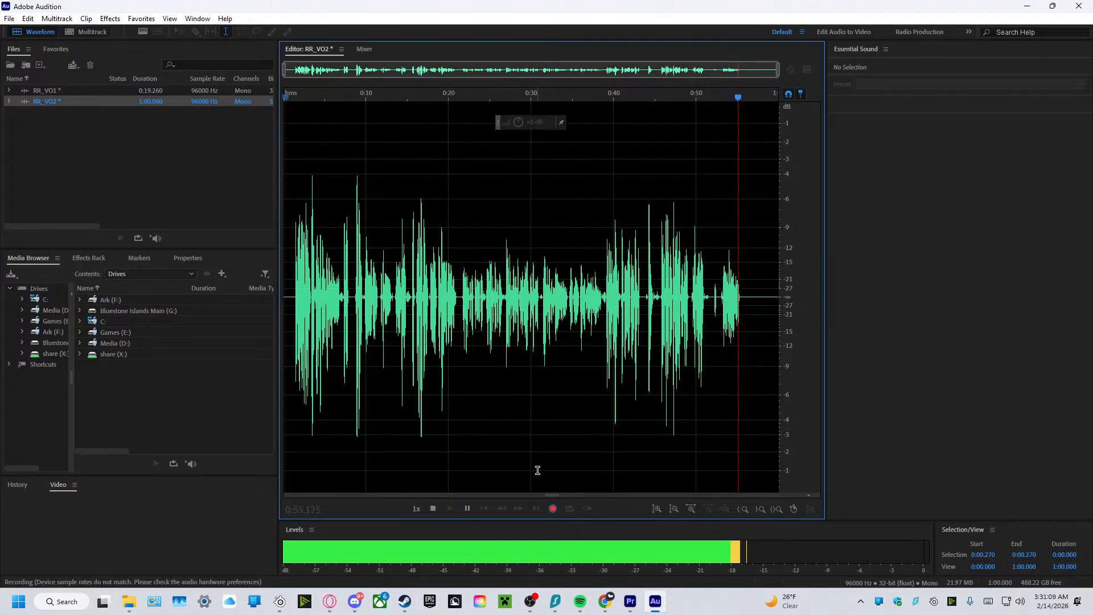
left_click(555, 508)
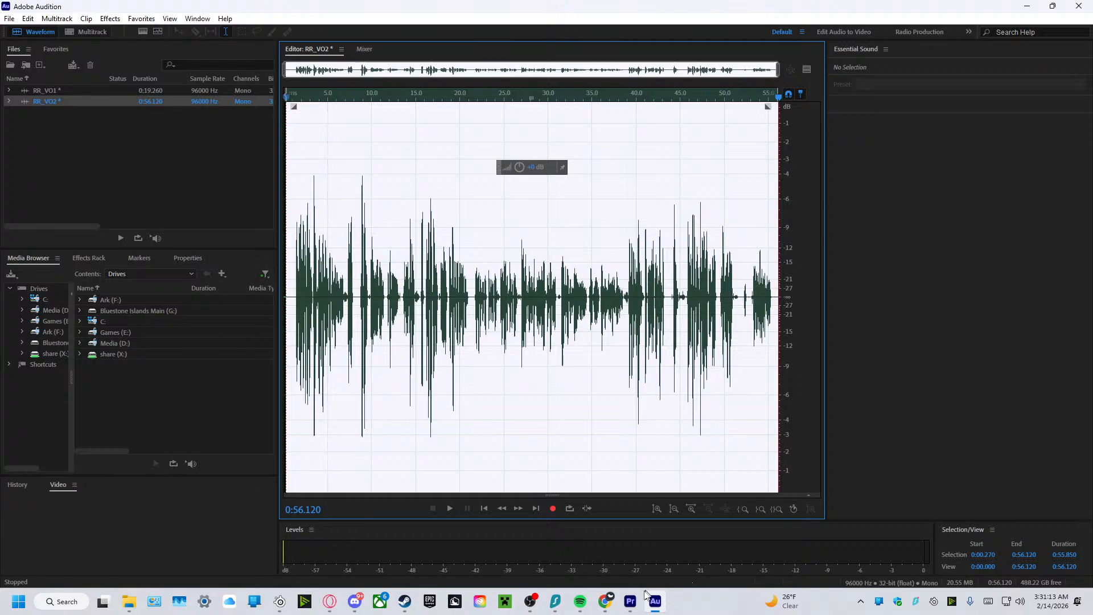
Switch to Premiere Pro, play the gameplay footage from 00:05:57:13, and move the playhead to 00:09:02:50.
left_click(630, 601)
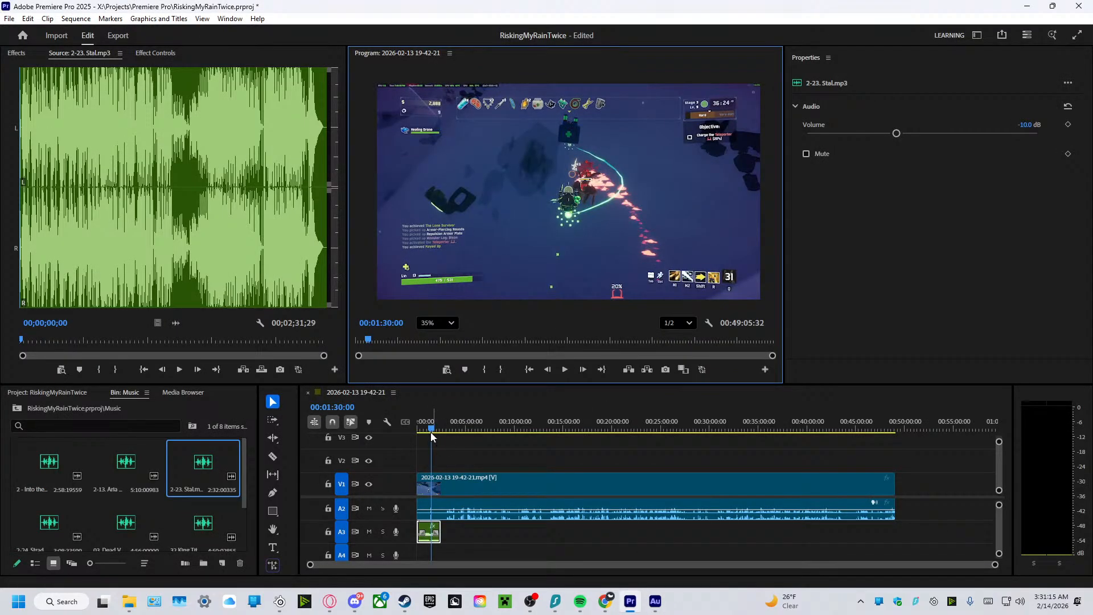
left_click_drag(433, 433, 476, 447)
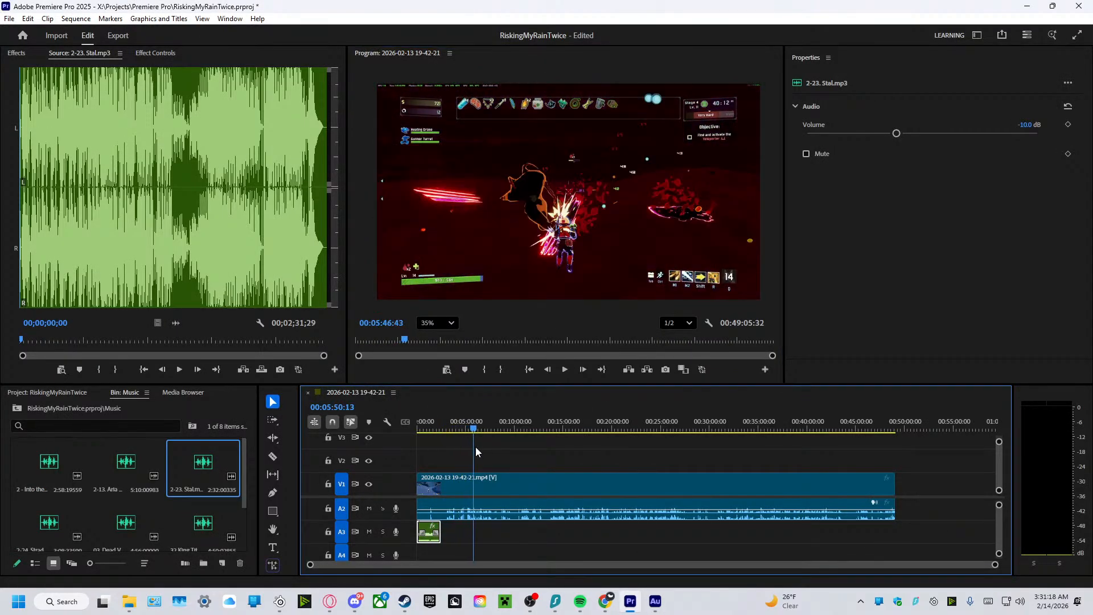
left_click(566, 370)
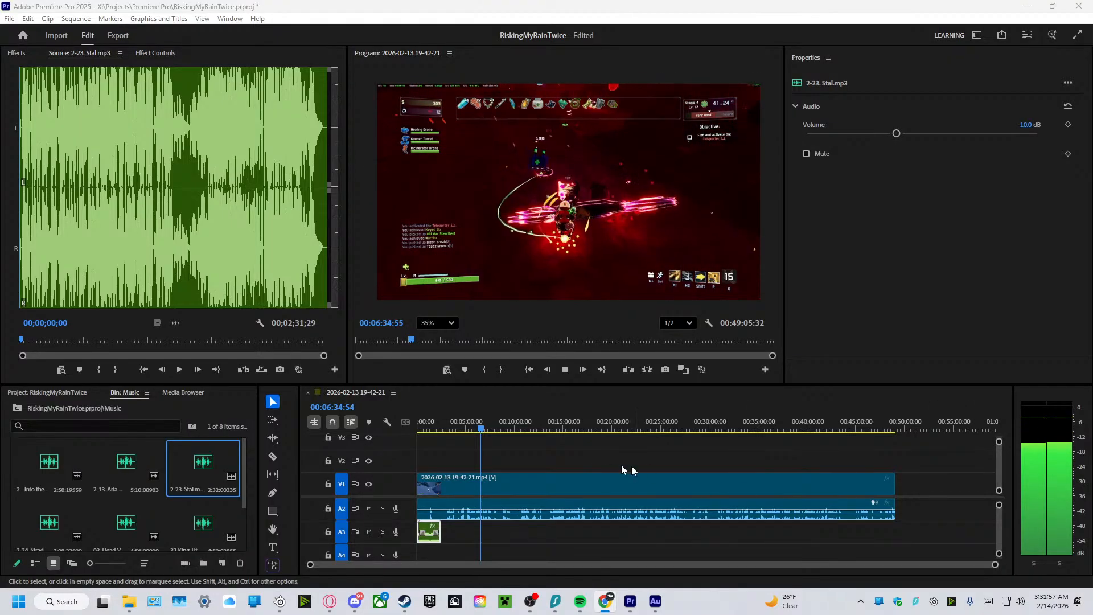
left_click_drag(480, 431, 505, 431)
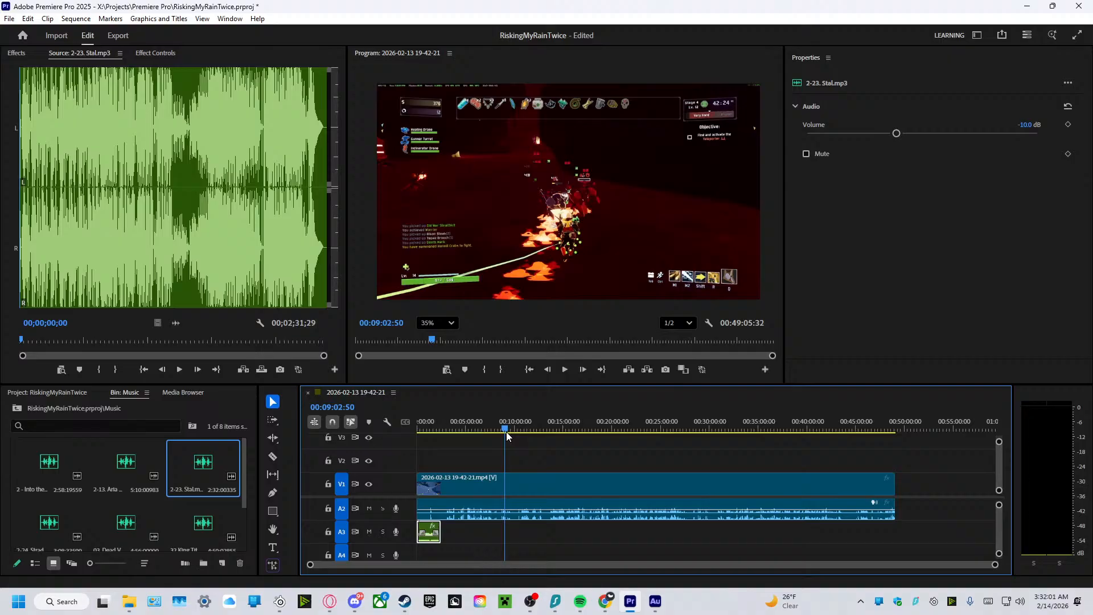
Play a moment of the gameplay footage and create a mono 96000 Hz, 32-bit float audio file named RR_VO3 in Adobe Audition.
left_click(565, 369)
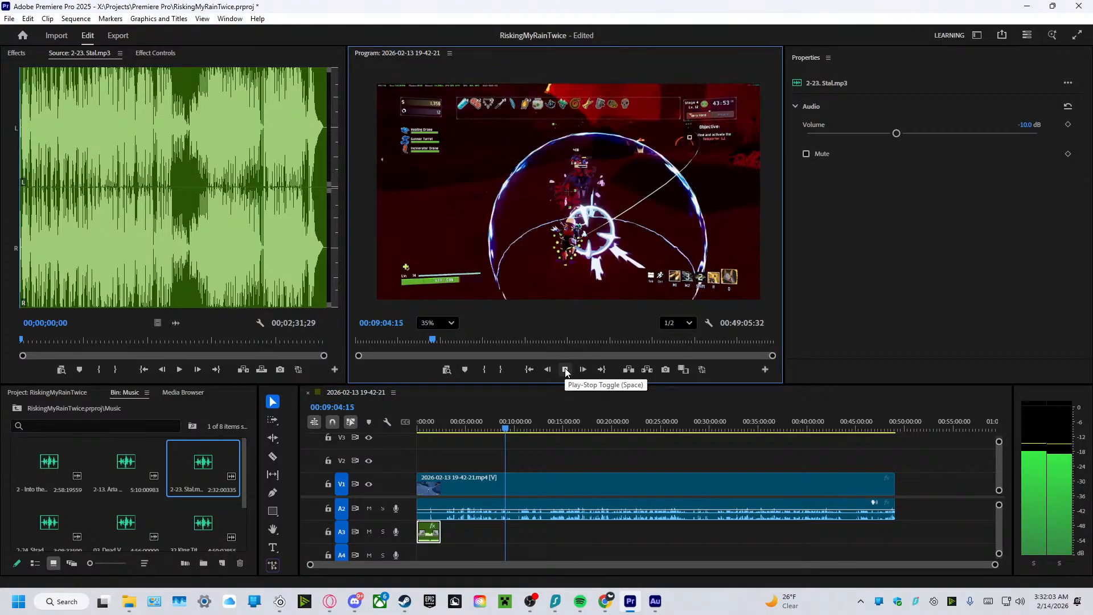
left_click(655, 601)
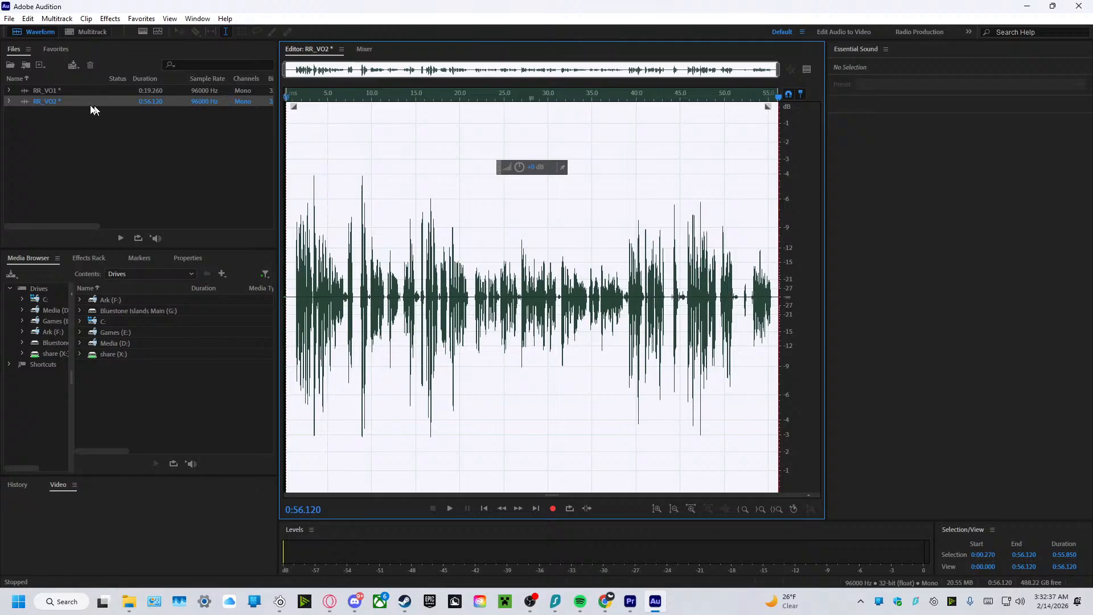
right_click(38, 109)
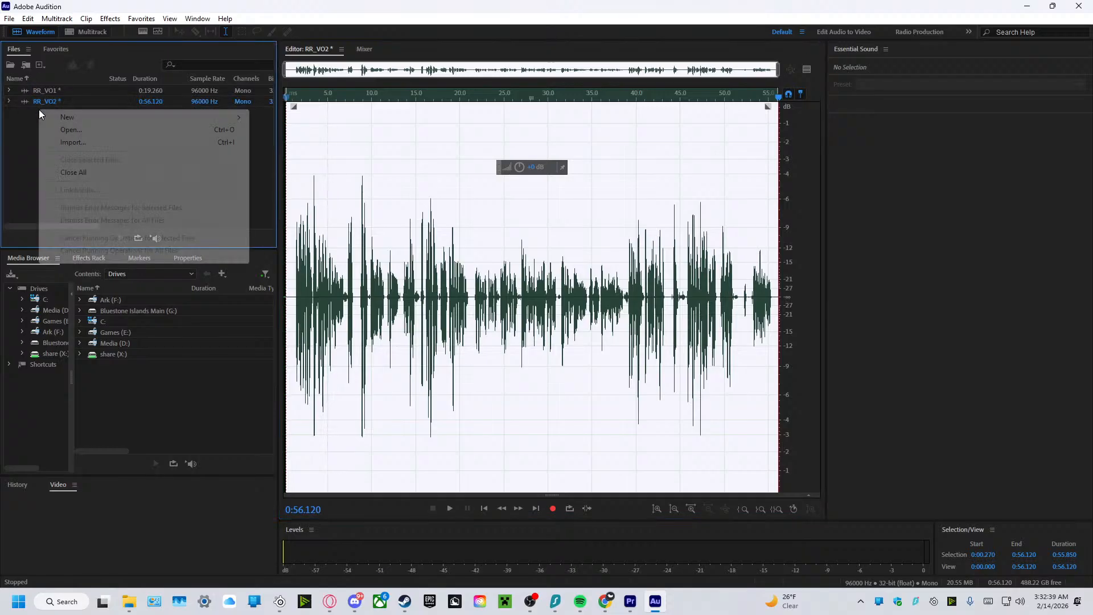
mouse_move(65, 122)
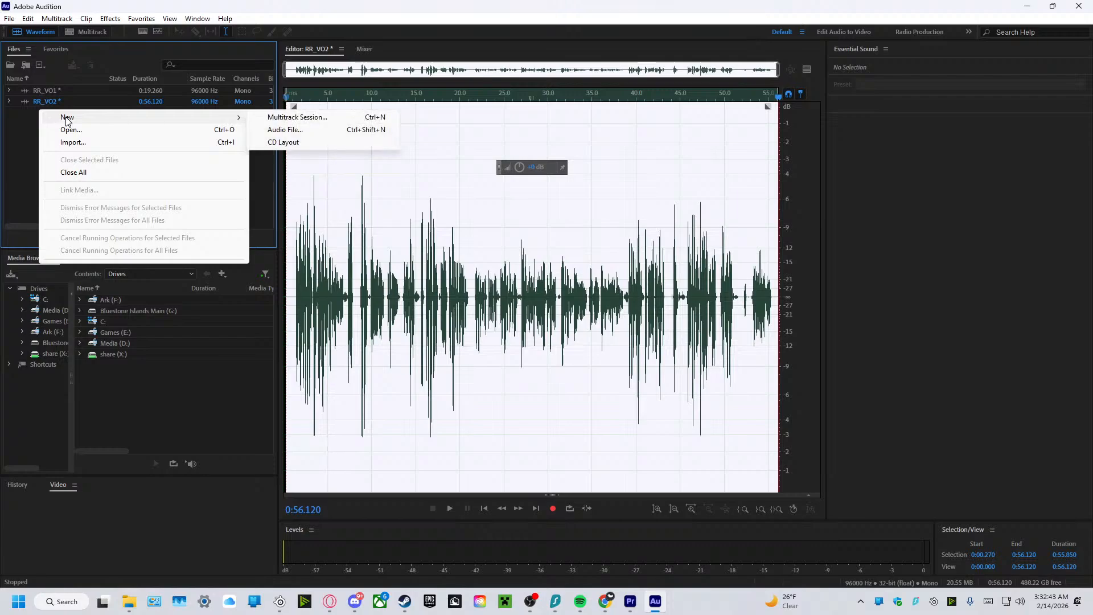
left_click(296, 130)
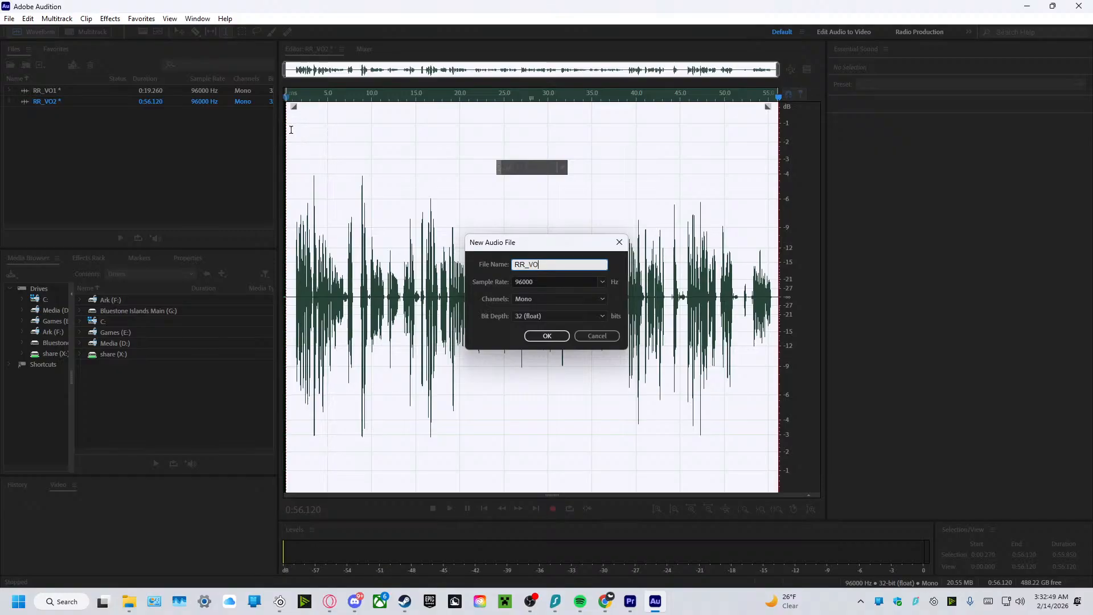
left_click(546, 335)
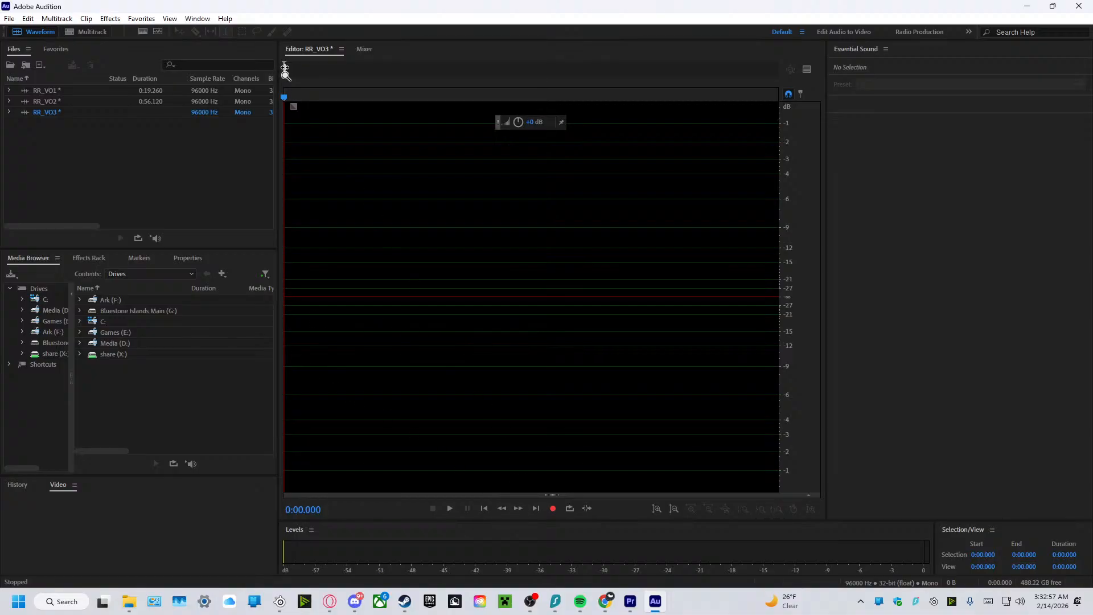
Record a voiceover take of about 1 minute 9 seconds in RR_VO3.
left_click(296, 72)
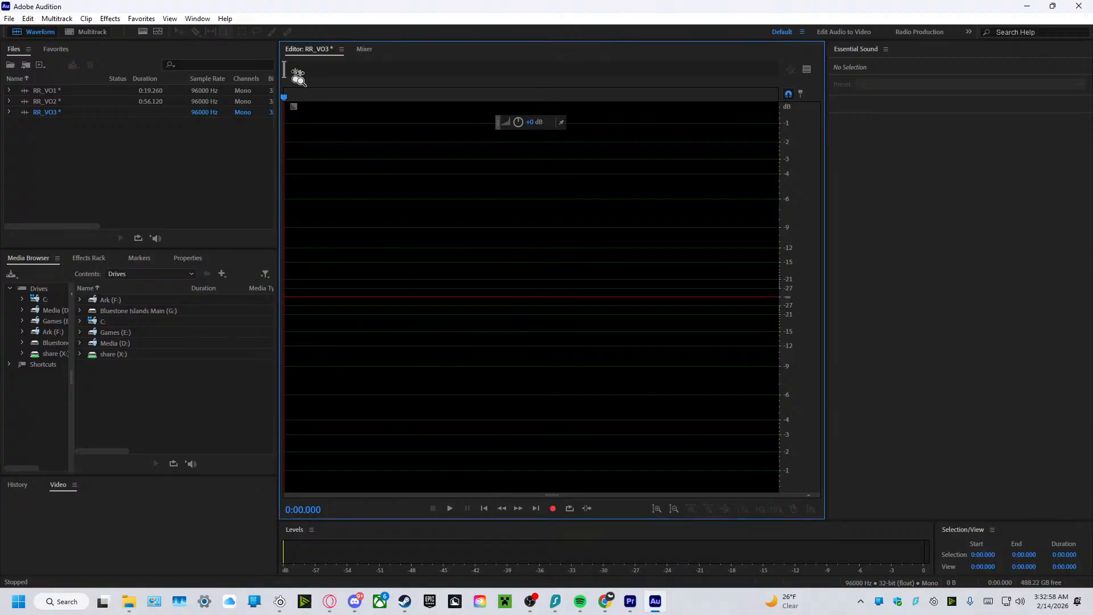
left_click(552, 508)
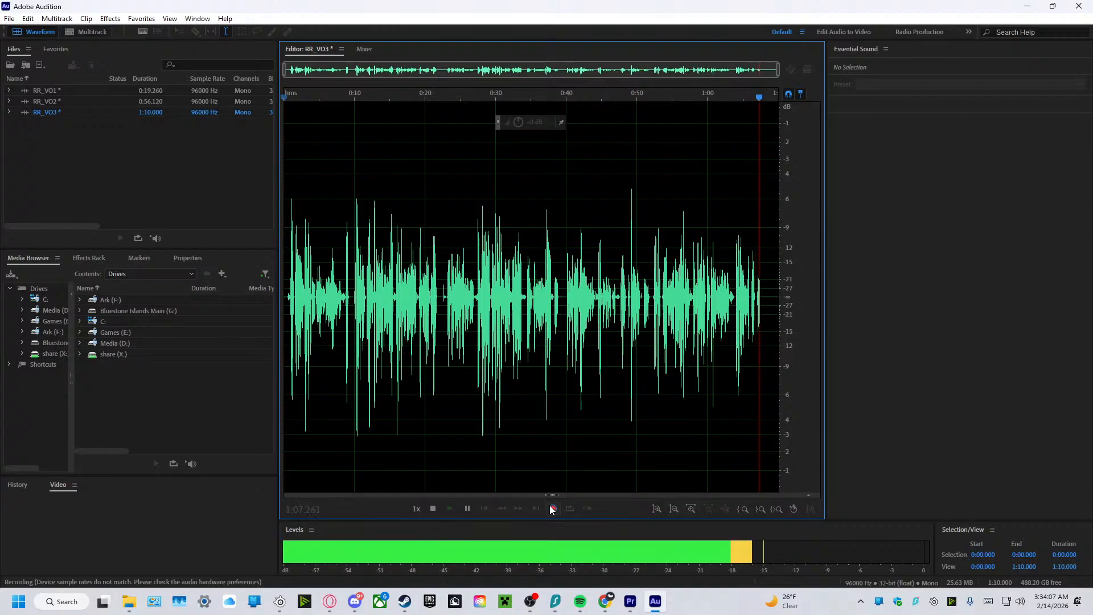
left_click(550, 509)
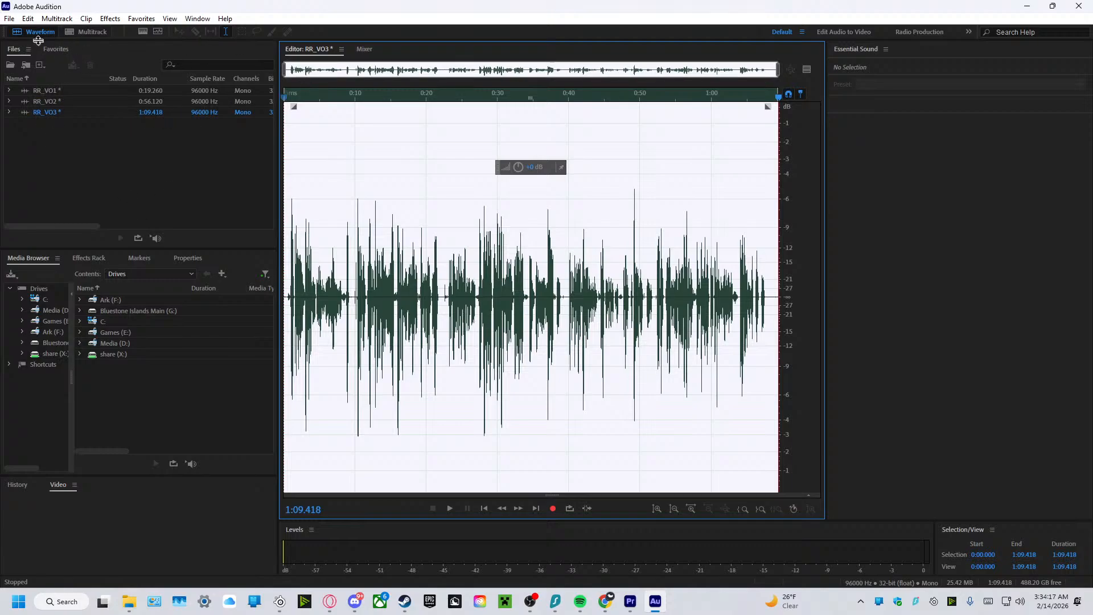
Create a new mono audio file named RR_VO4 at 96000 Hz and 32-bit float.
left_click(40, 65)
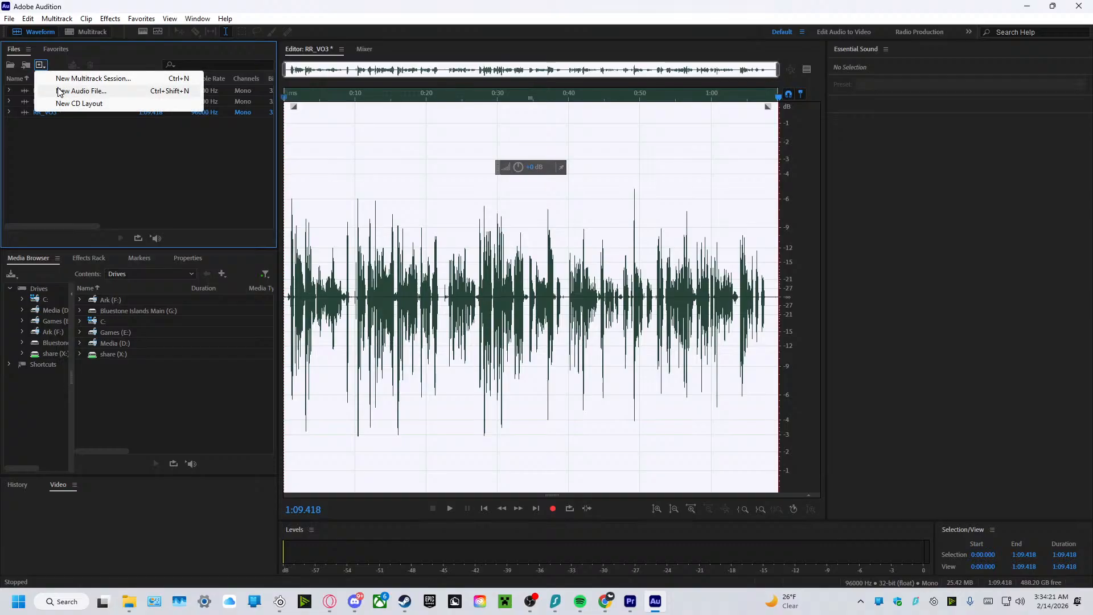
left_click(59, 91)
type("=")
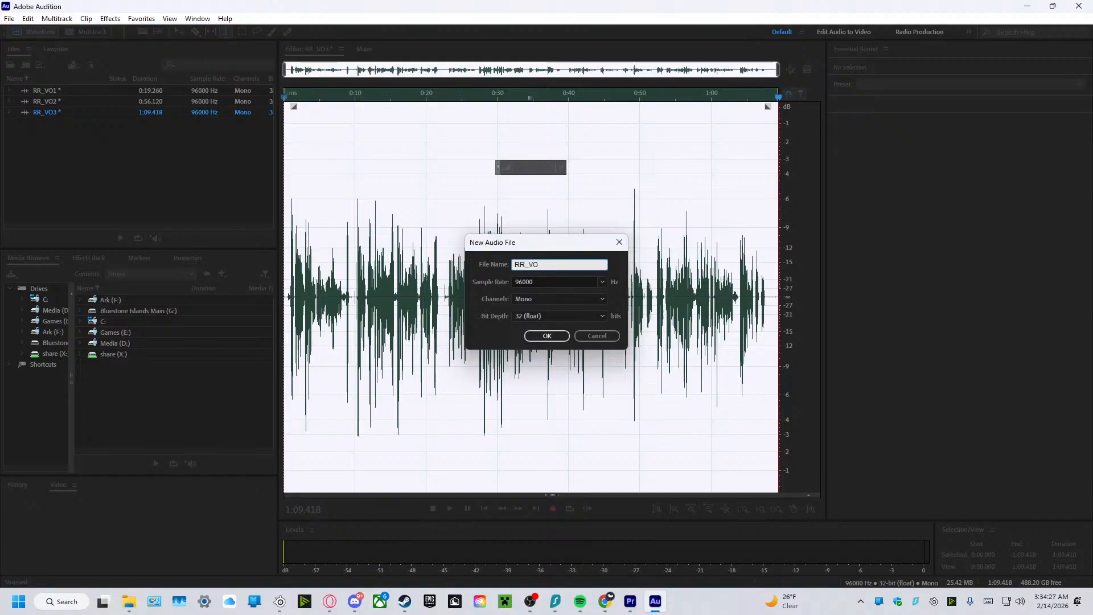
left_click(547, 336)
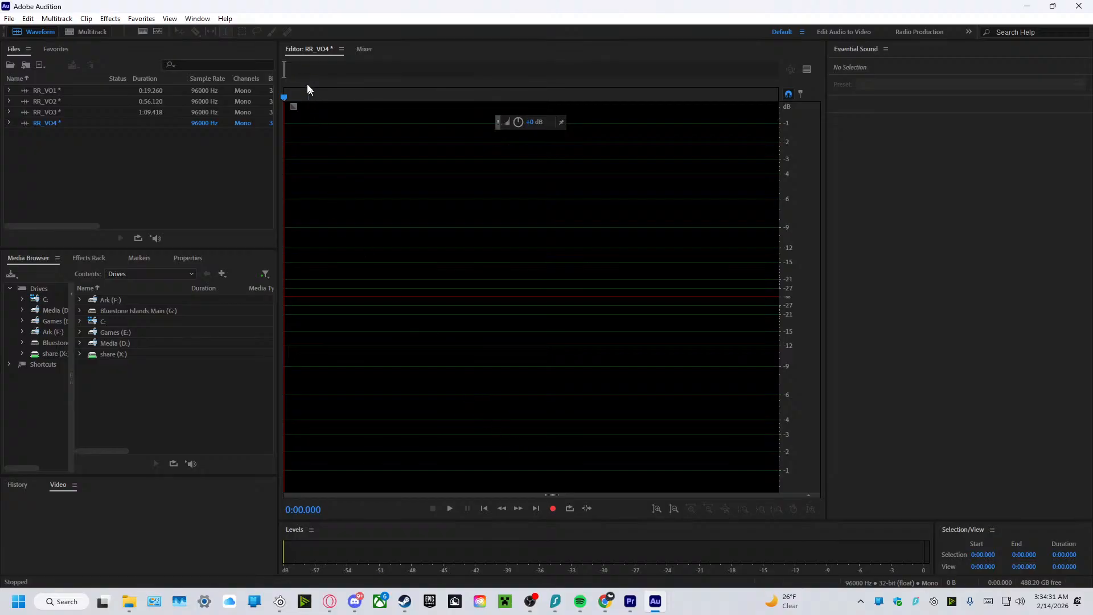
Record a voiceover take of about 1 minute 46 seconds in RR_VO4.
left_click(288, 67)
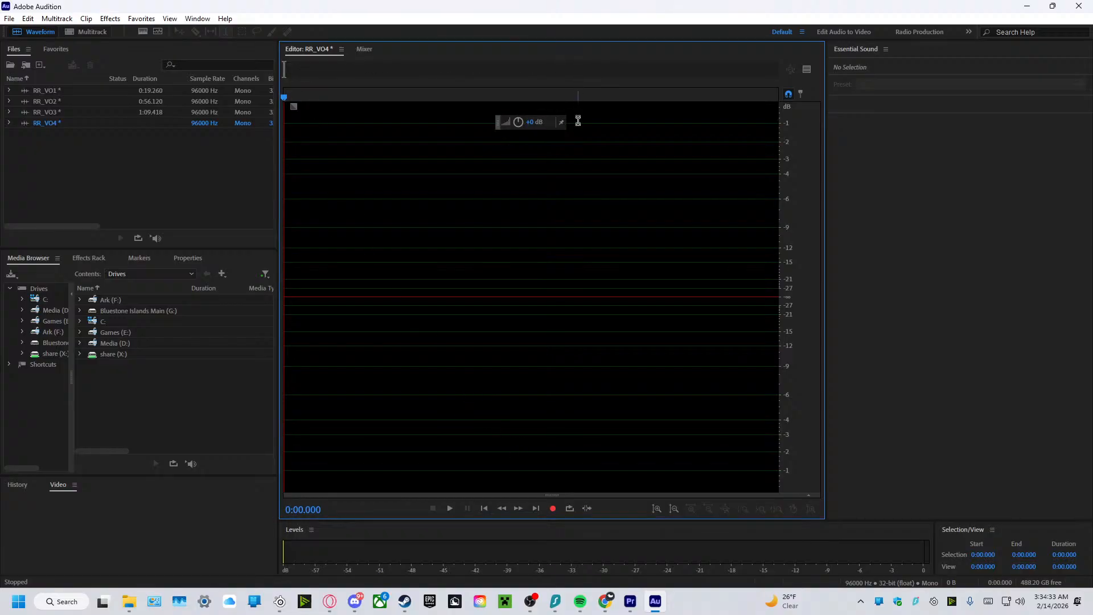
left_click(552, 508)
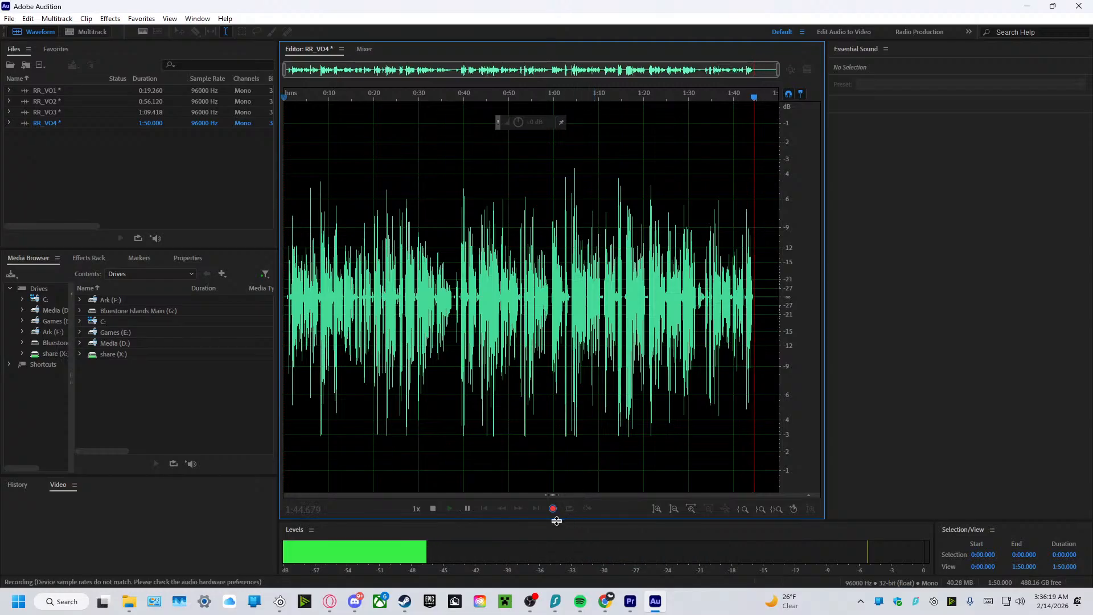
left_click(553, 509)
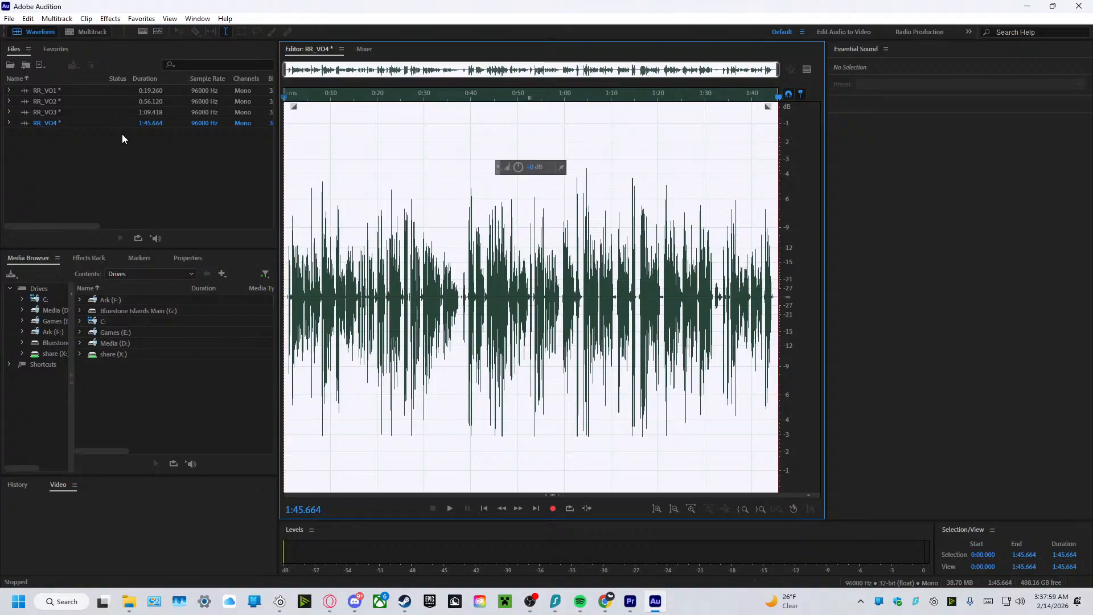
Switch to Premiere Pro and open the project's Voice Over bin.
left_click_drag(472, 8, 1092, 162)
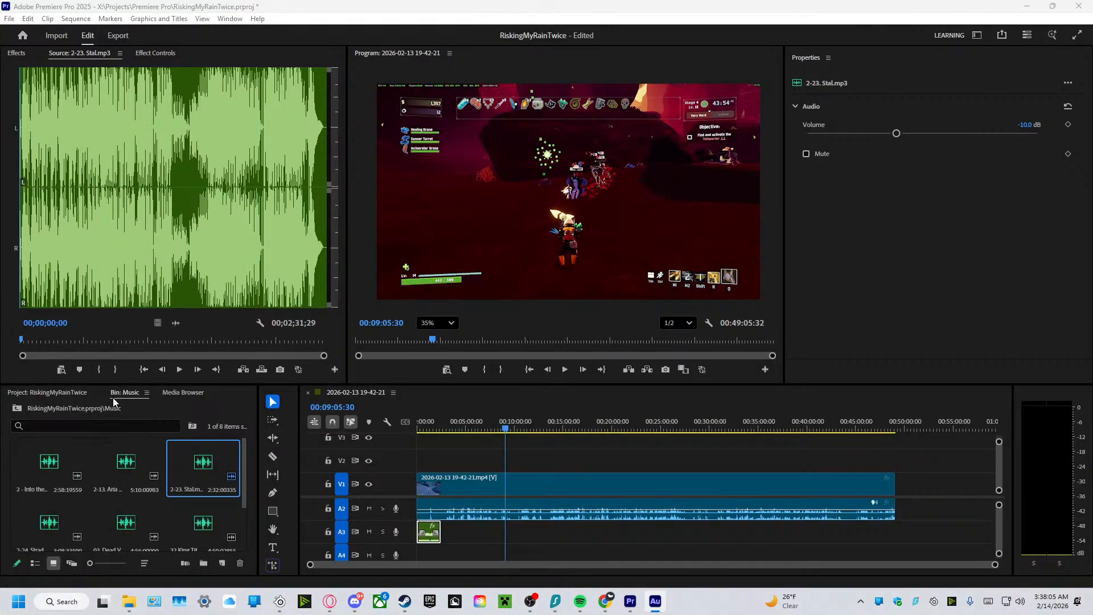
left_click(155, 410)
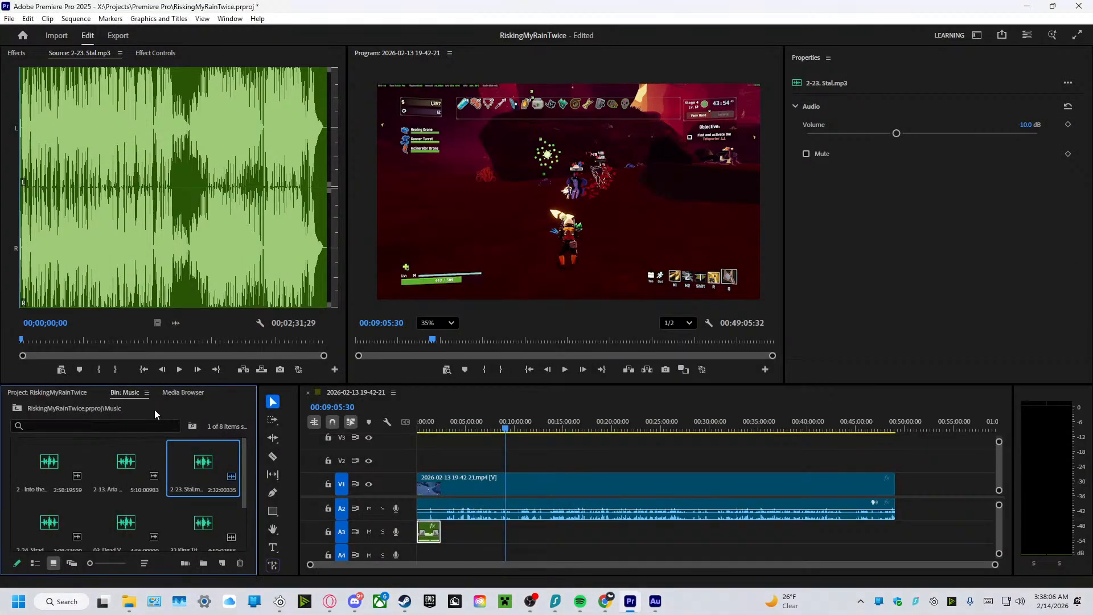
left_click(46, 391)
double_click(121, 525)
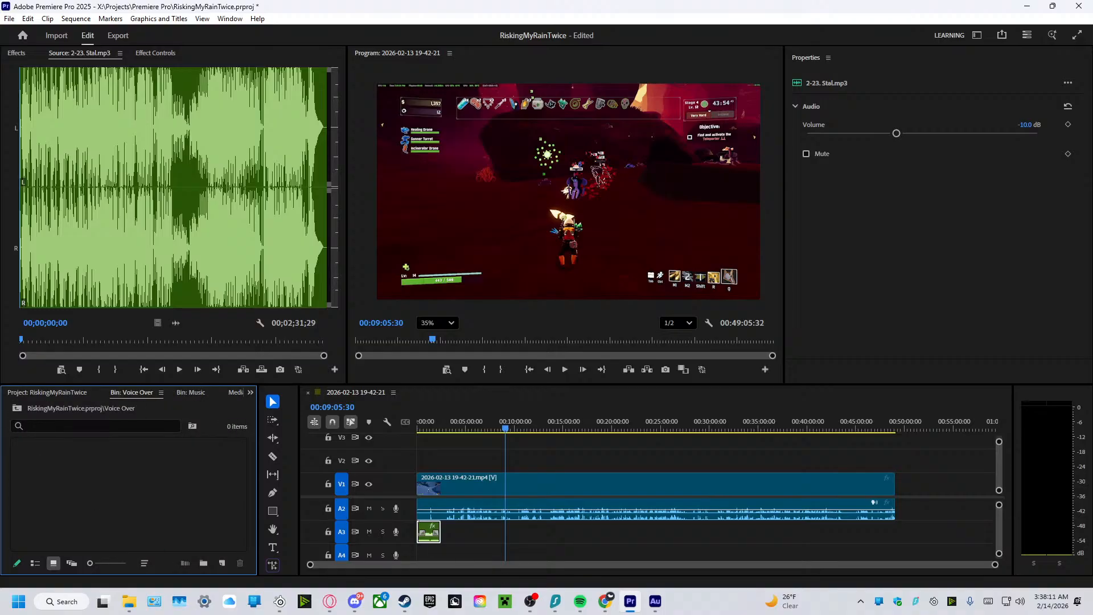
Switch back to Adobe Audition and export RR_VO4 as a Wave PCM file to the GE RiskingMyRain voiceover folder.
key("alt+Tab")
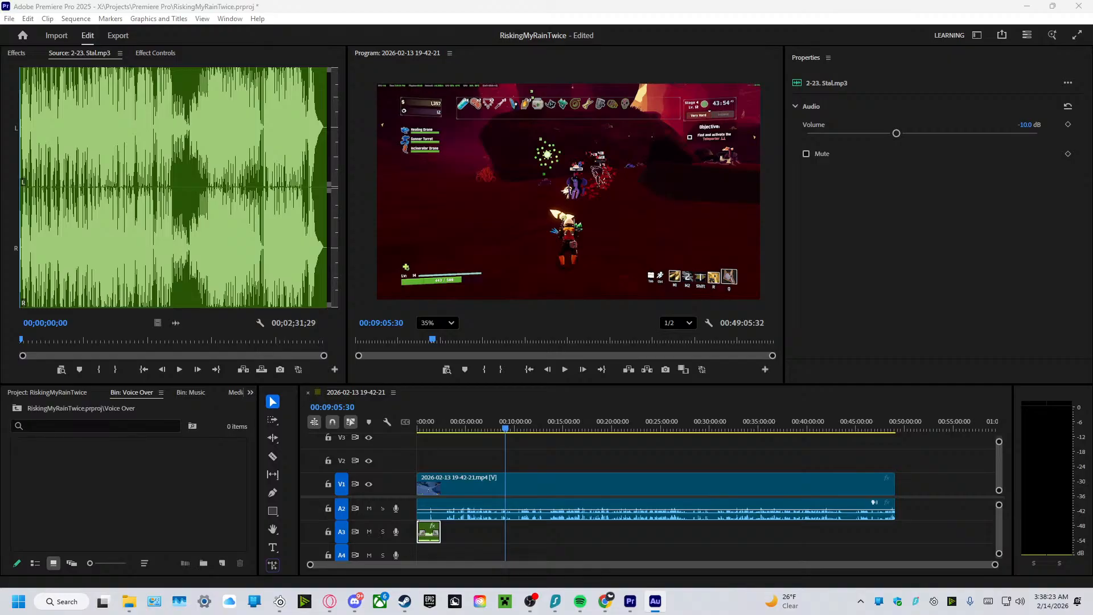
key("ctrl+shift+e")
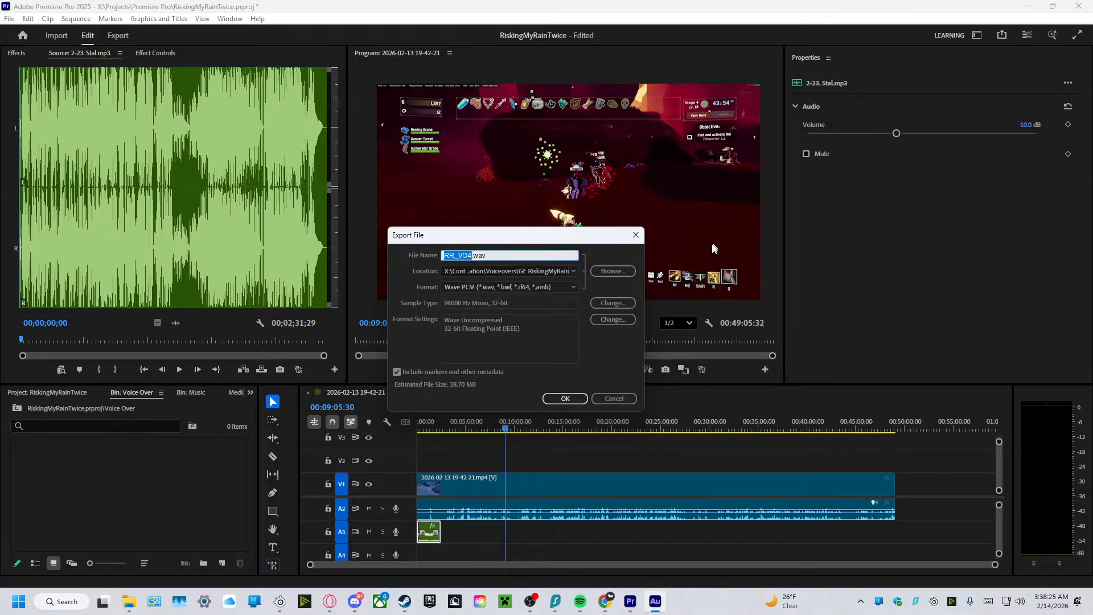
left_click(563, 404)
left_click(609, 397)
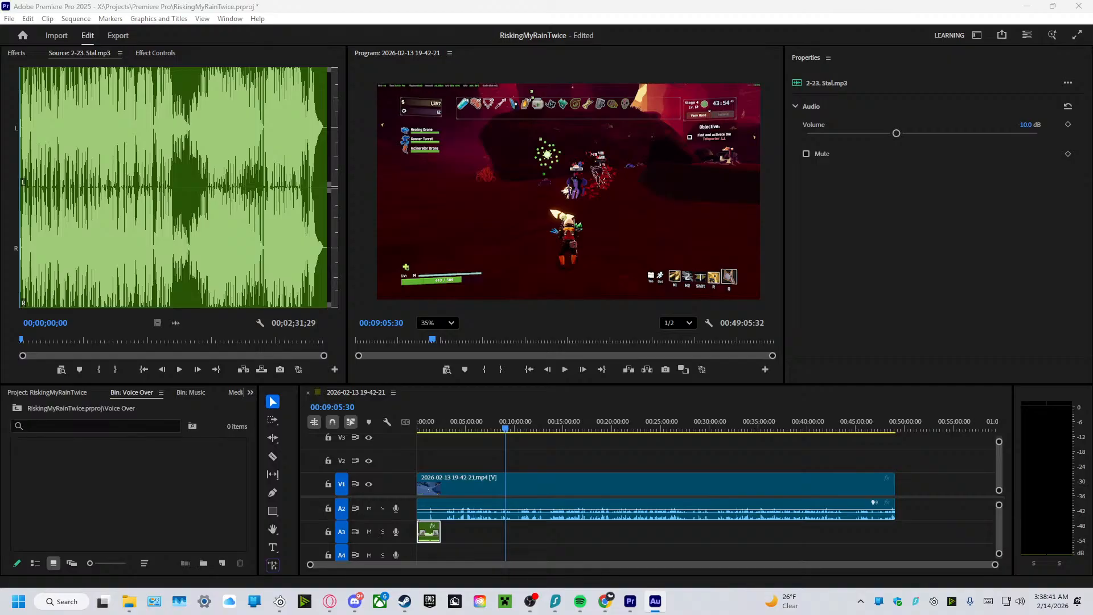
Bring the Audition window back to full screen and export RR_VO3 as a Wave PCM file to the same voiceover folder.
left_click_drag(0, 136, 6, 2)
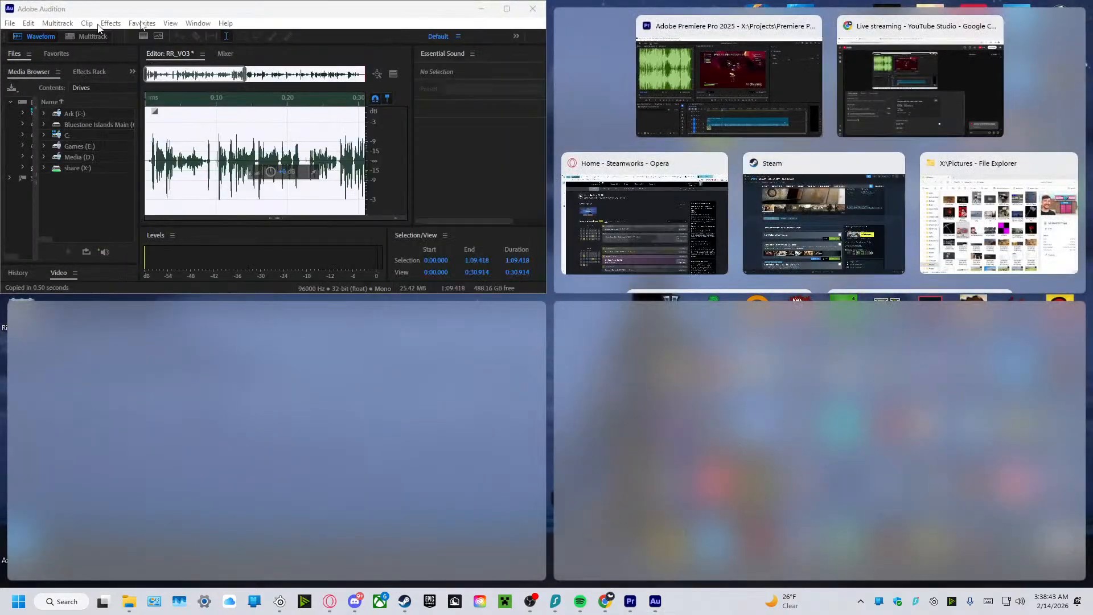
left_click_drag(233, 11, 364, 0)
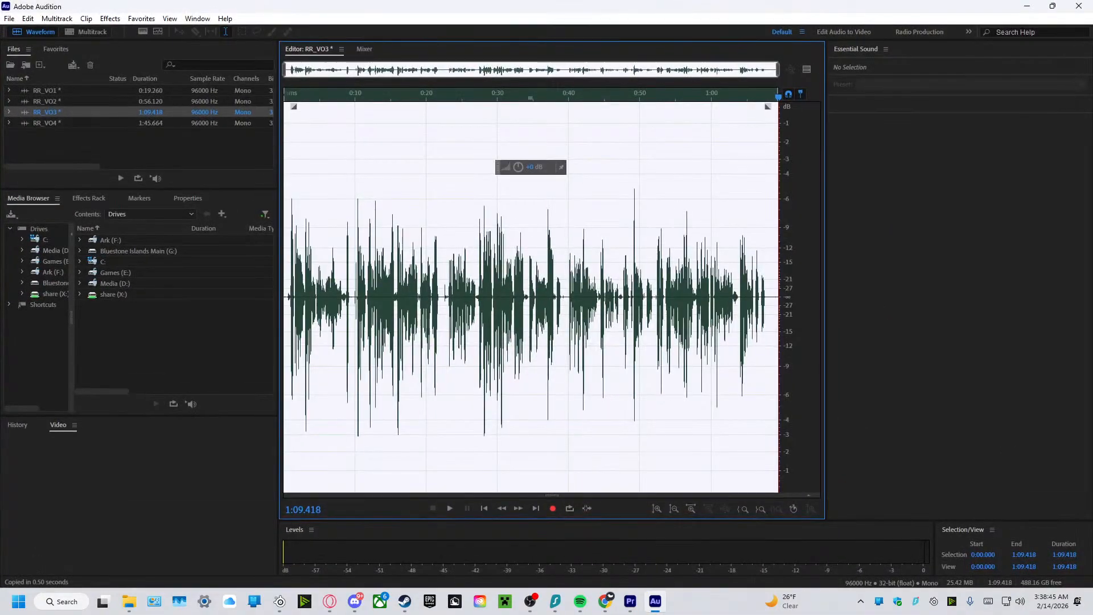
left_click(11, 19)
mouse_move(80, 241)
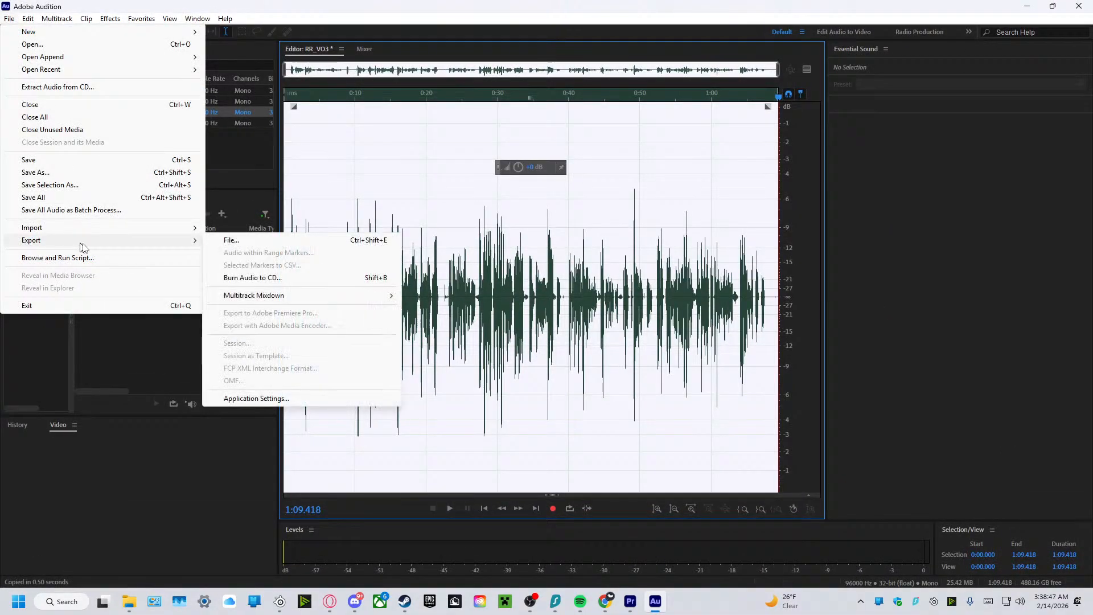
left_click(238, 246)
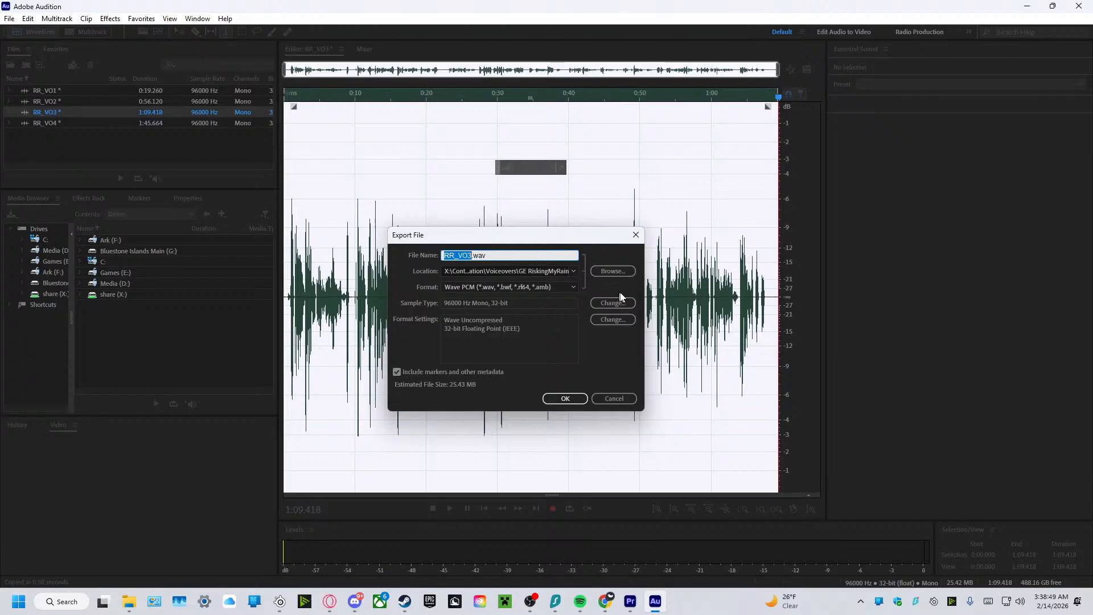
left_click(565, 398)
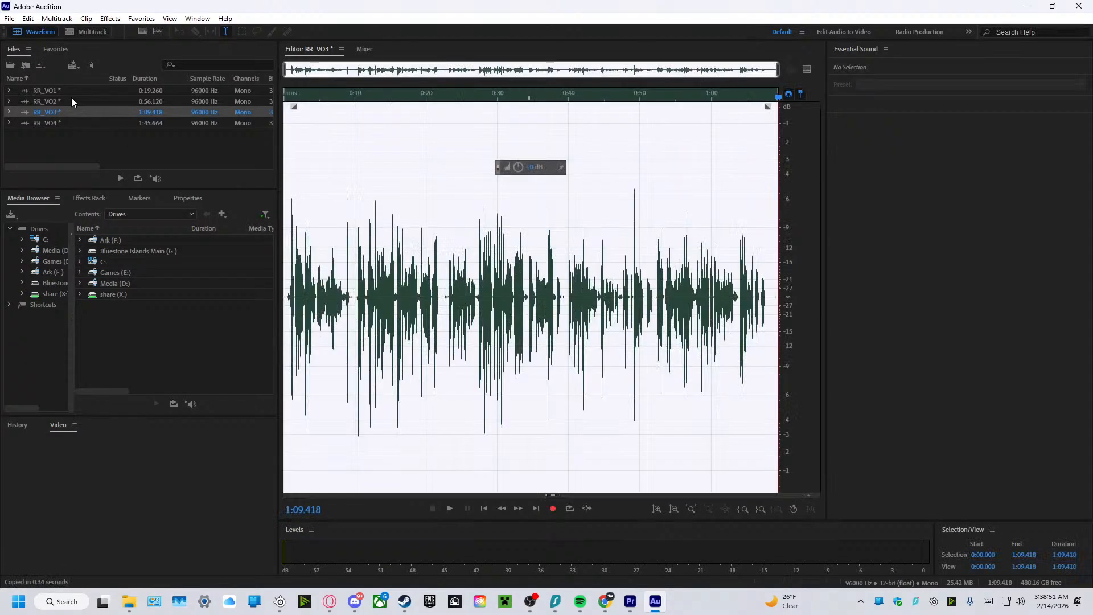
Export RR_VO2 as a Wave PCM file to the same voiceover folder.
left_click(72, 102)
left_click(10, 19)
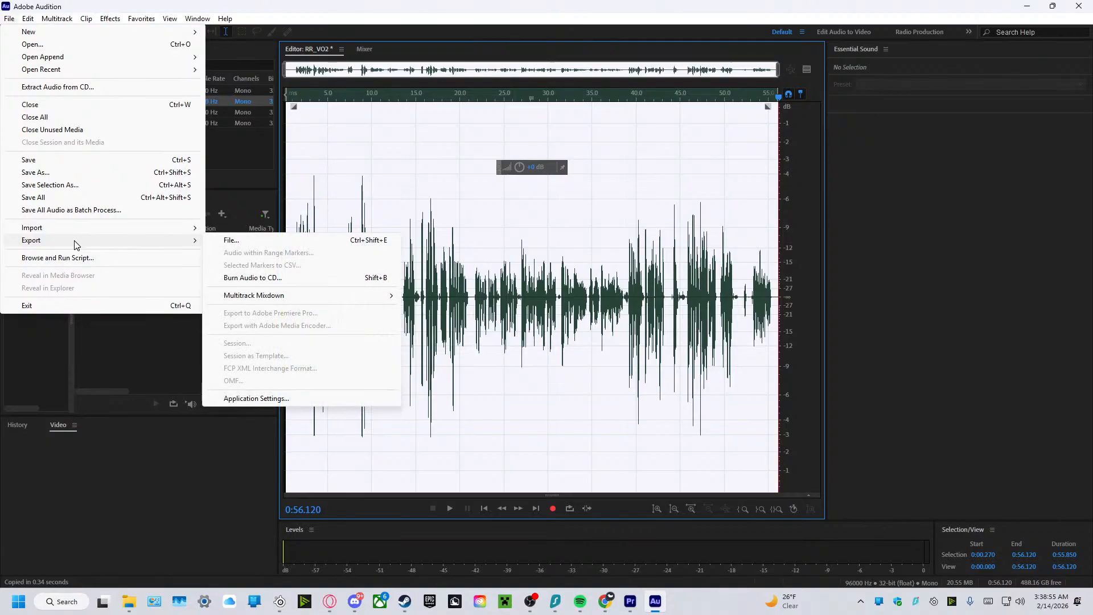
left_click(286, 241)
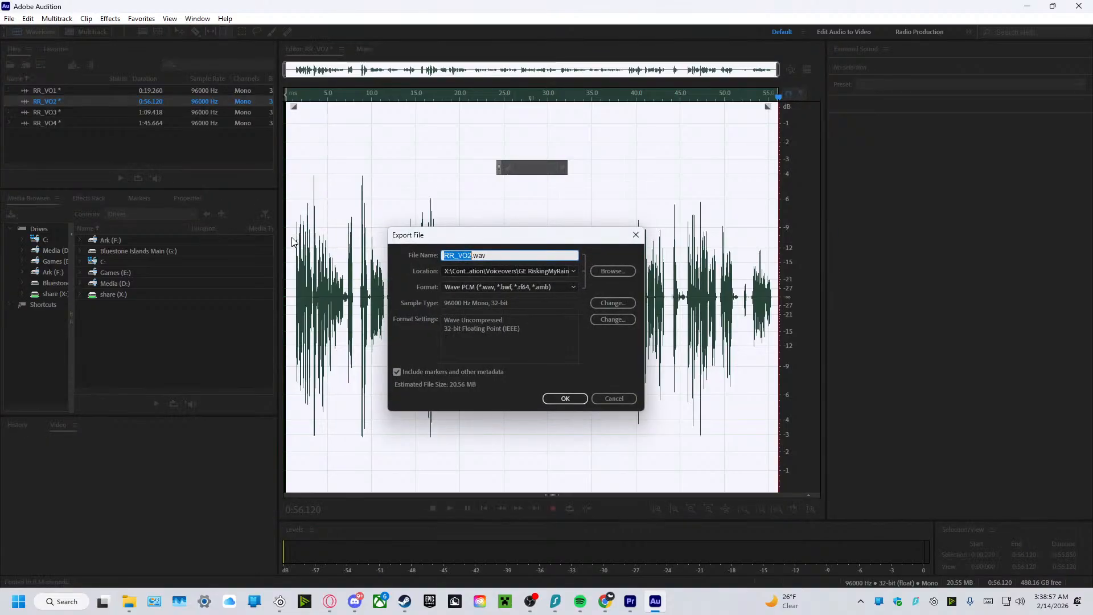
left_click(555, 400)
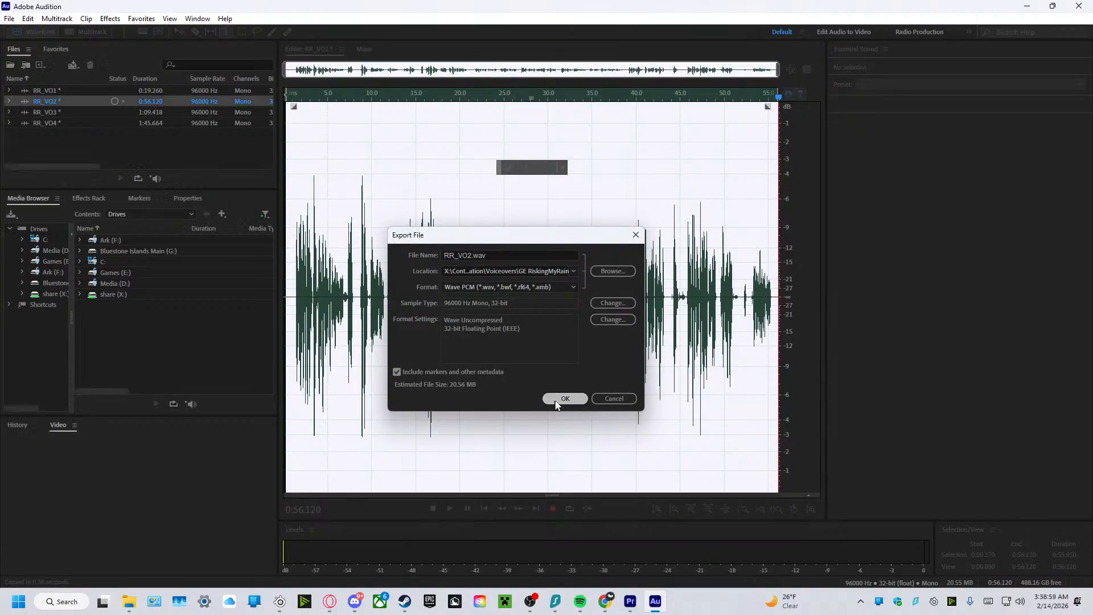
Import the four voiceover files RR_VO1 to RR_VO4 from File Explorer into Premiere Pro's Voice Over bin.
left_click_drag(720, 5, 0, 217)
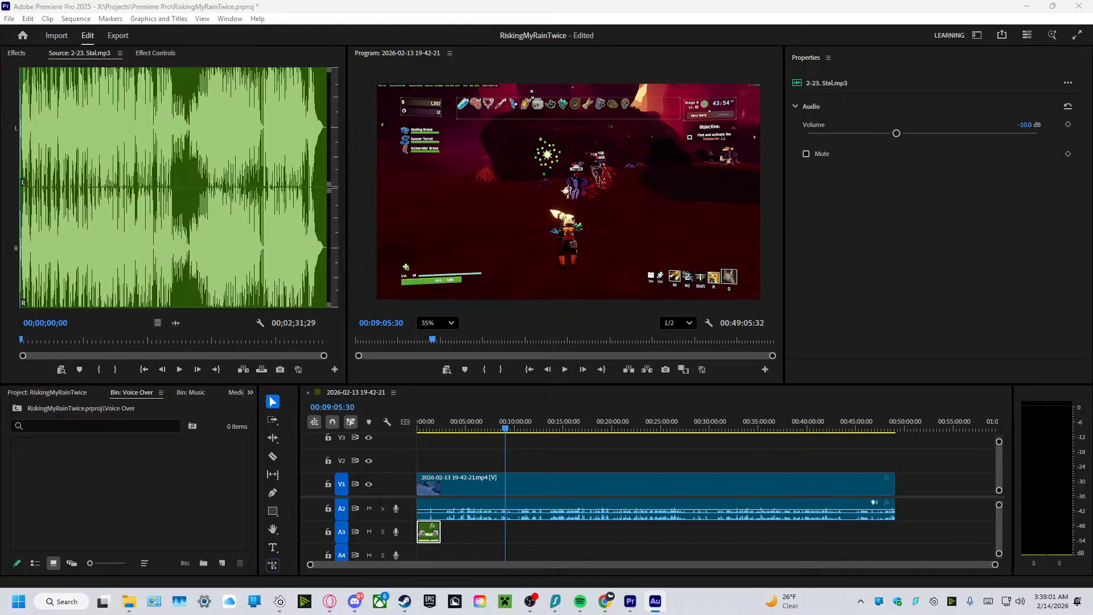
left_click(130, 601)
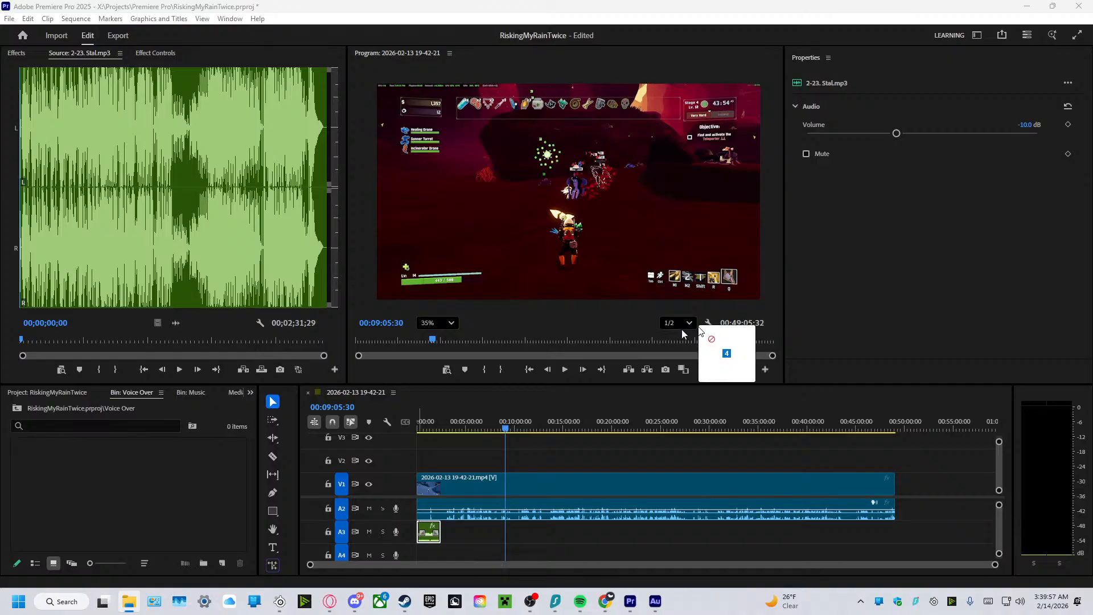
left_click_drag(719, 354, 65, 512)
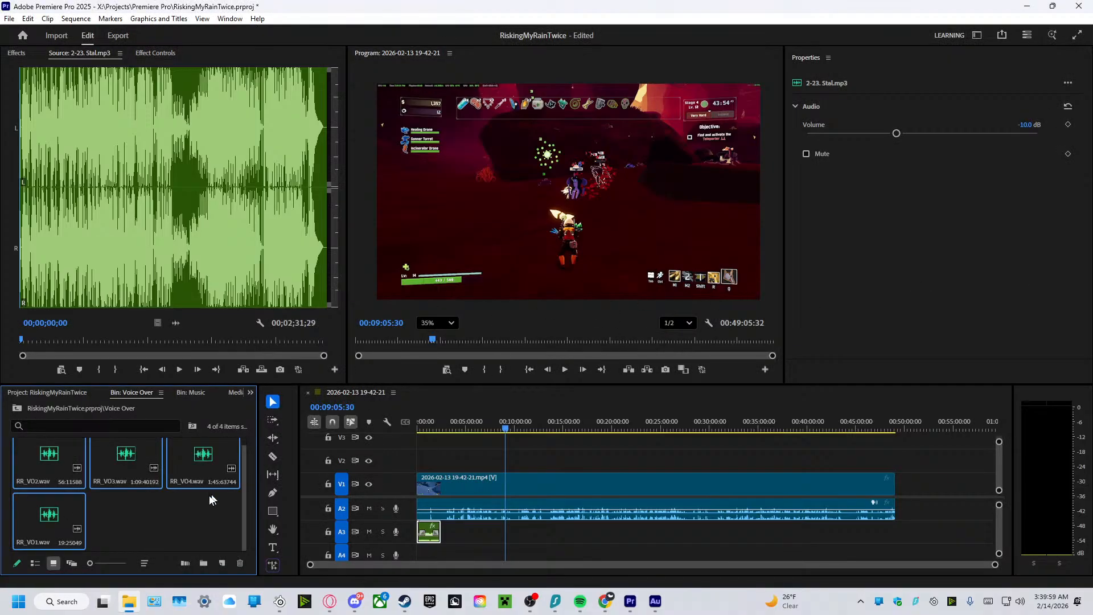
left_click(166, 524)
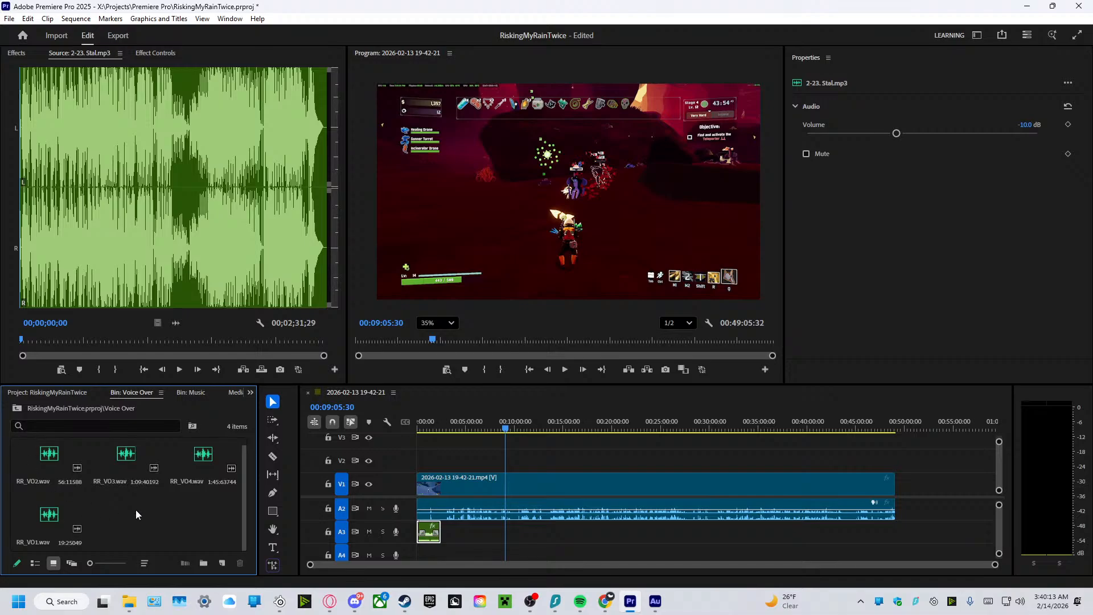
Move the music clip from track A3 down to A4 and place RR_VO1.wav on A3 at the sequence start.
scroll(84, 503, "up", 1)
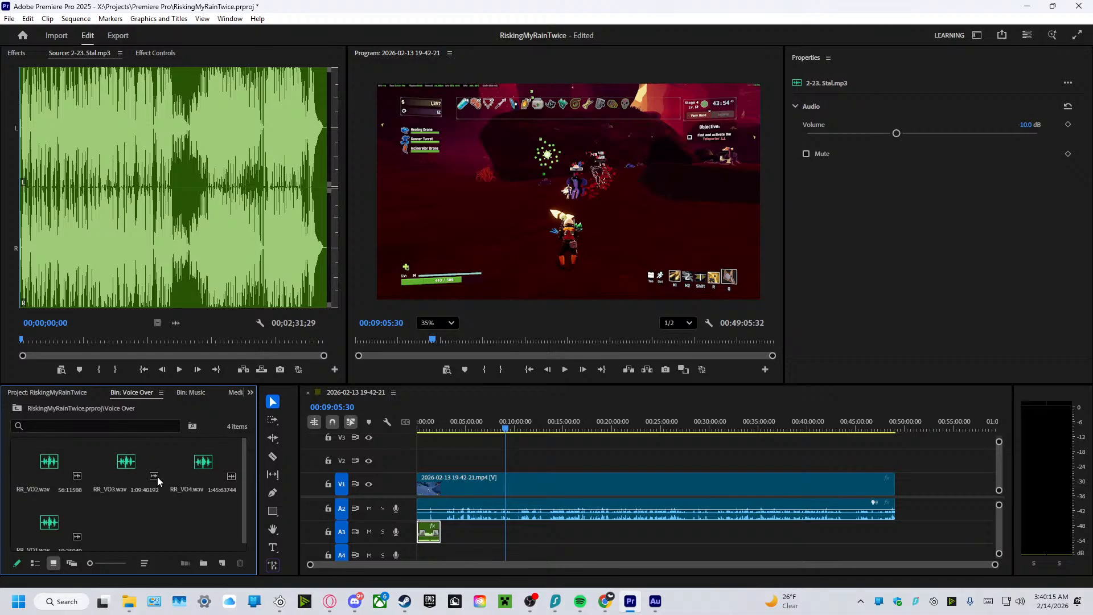
scroll(251, 489, "down", 1)
left_click_drag(428, 531, 429, 552)
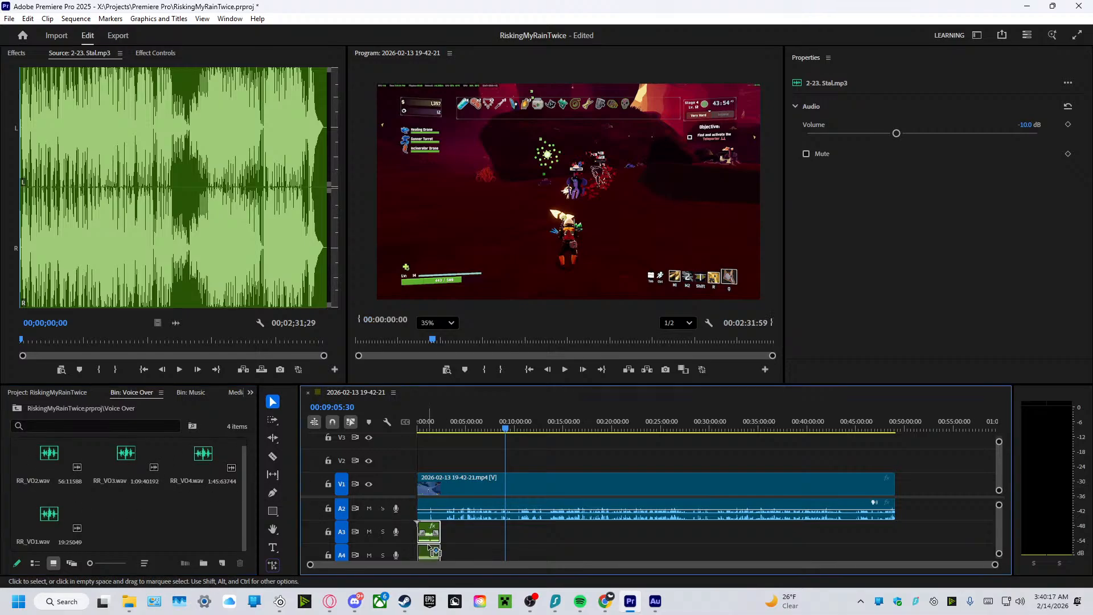
left_click(75, 517)
left_click_drag(76, 518, 419, 537)
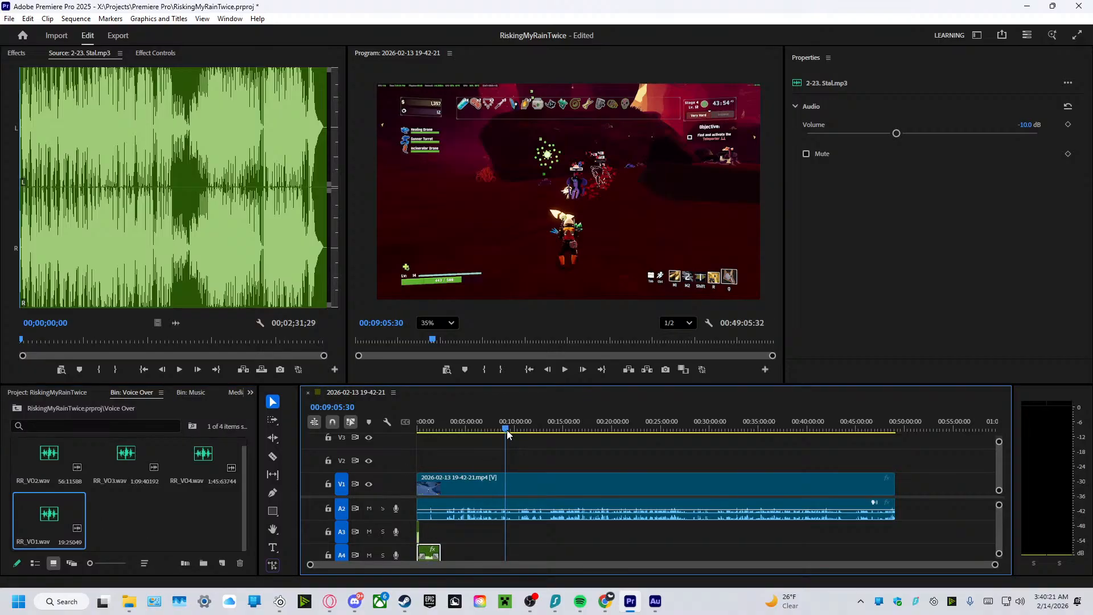
Trim about one second off the start of the RR_VO1 clip and move the clip back to the sequence start.
key("Home")
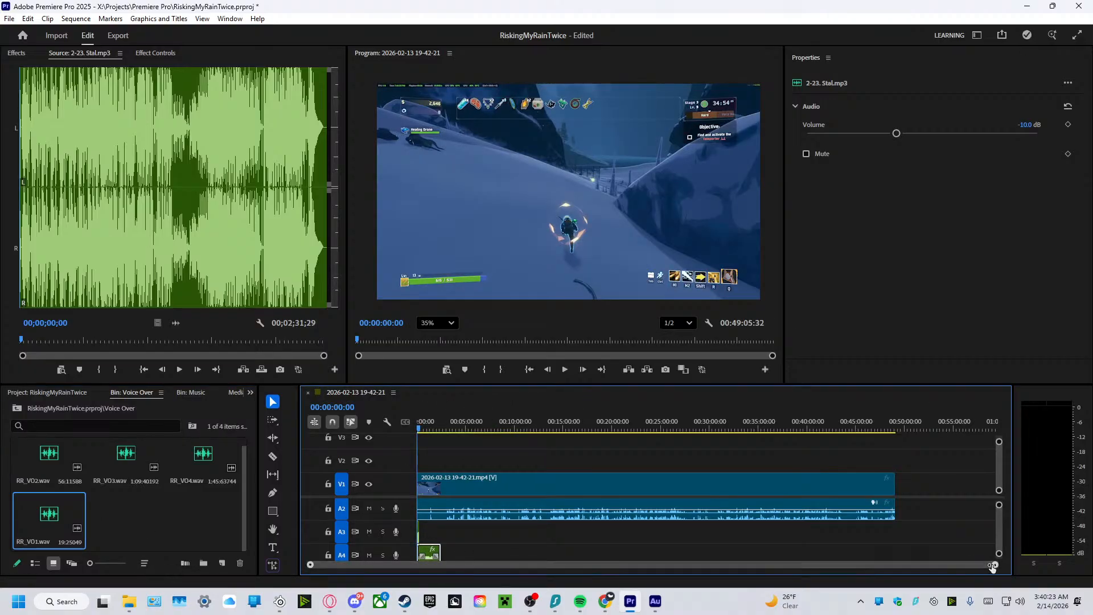
left_click_drag(994, 564, 693, 576)
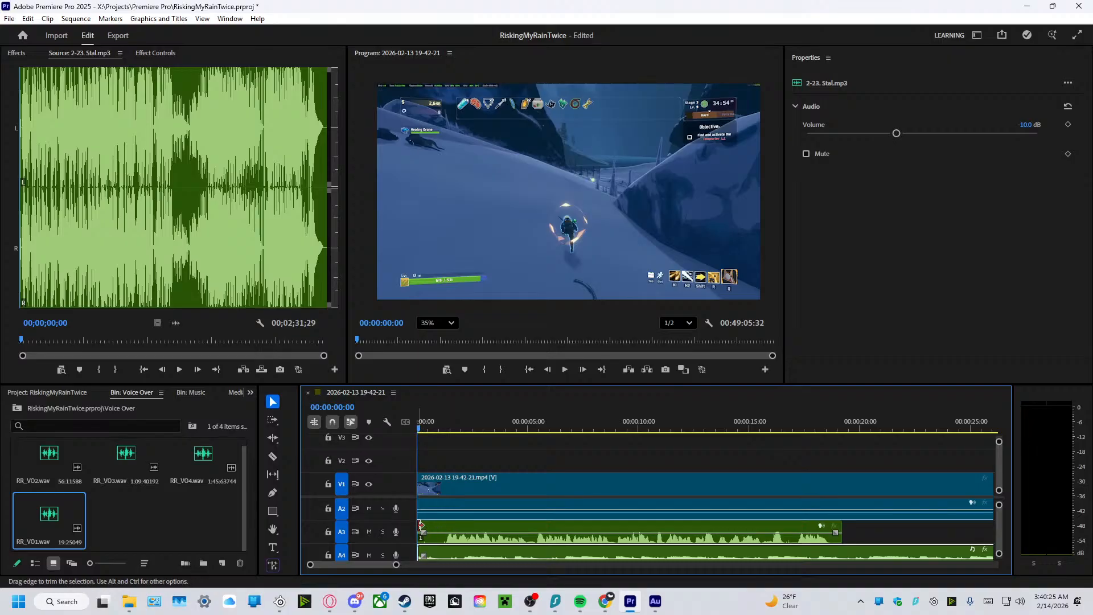
left_click_drag(421, 530, 437, 530)
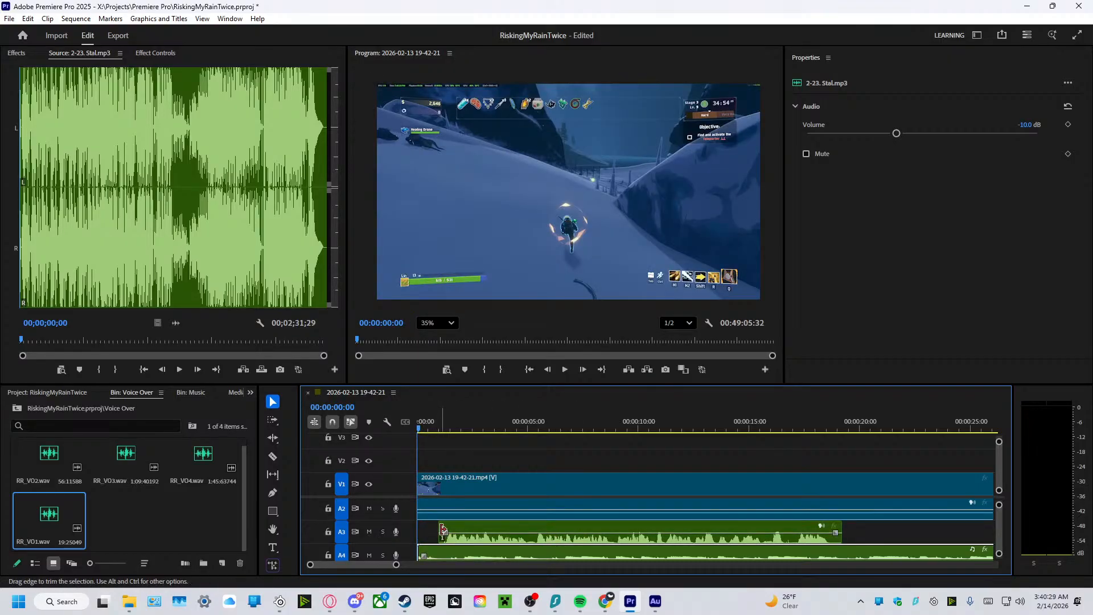
left_click(486, 537)
left_click_drag(486, 538, 450, 532)
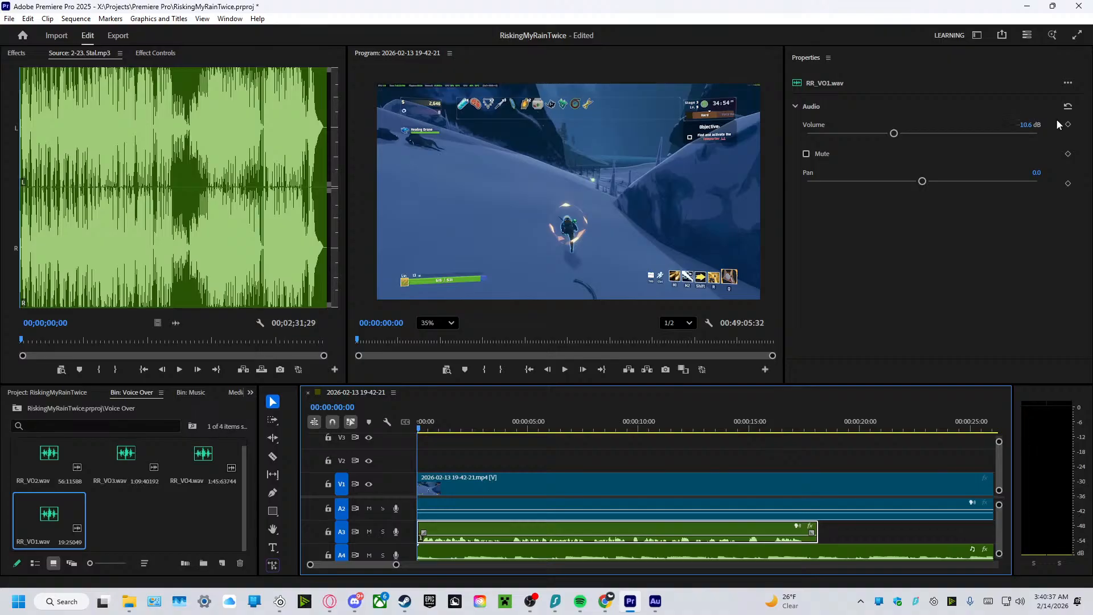
Set the RR_VO1 clip's volume to 0 dB and play the opening seconds to check its level.
left_click(1028, 124)
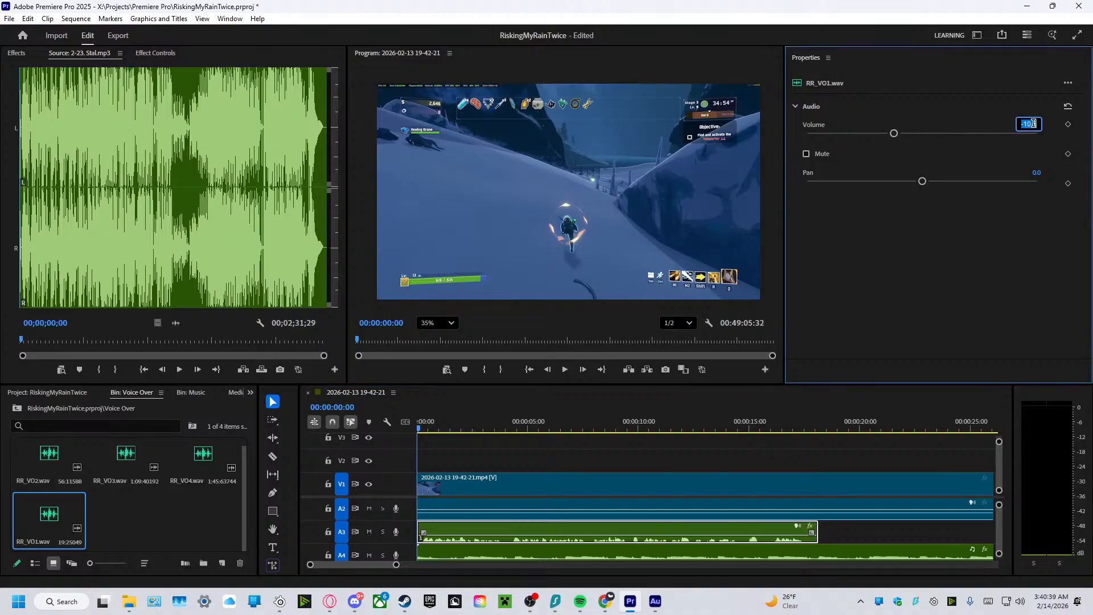
type("0")
key("Return")
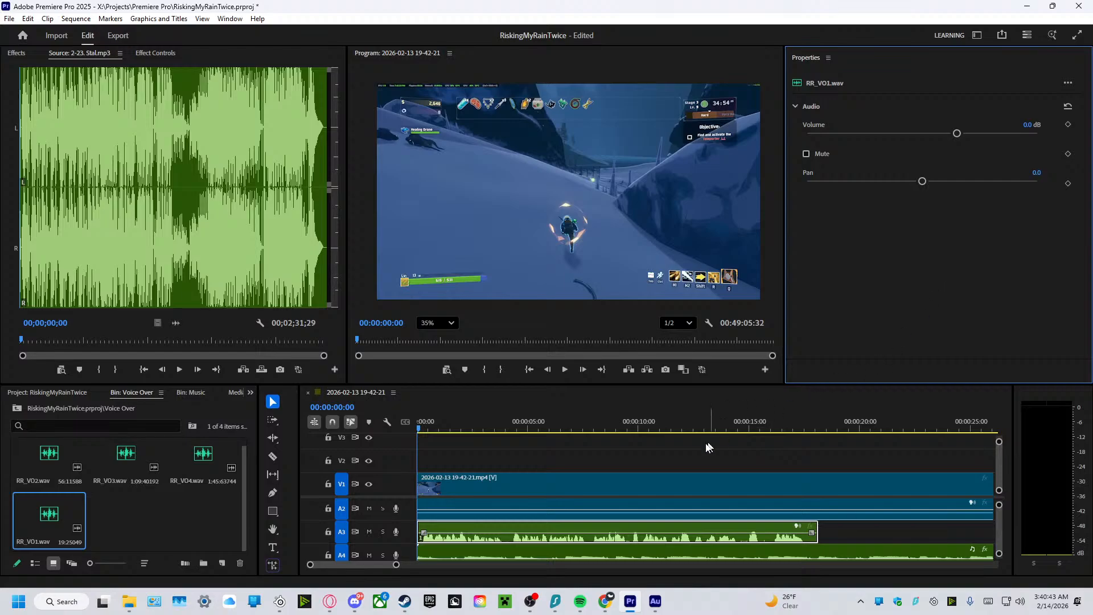
left_click(565, 370)
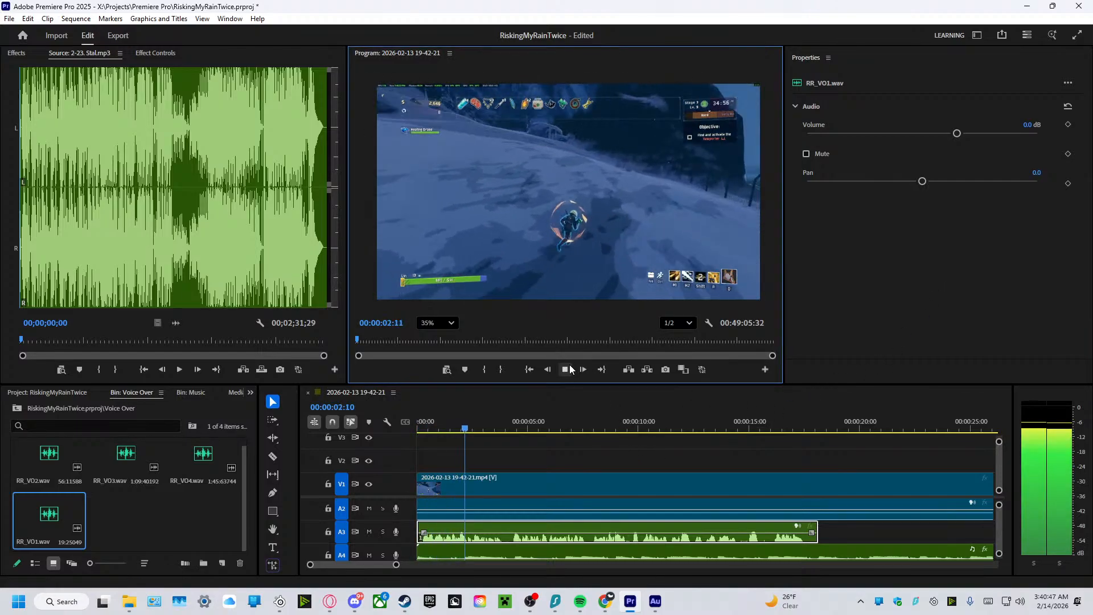
left_click(569, 370)
Set the RR_VO1 clip's volume to 10 dB and play on briefly to check its level.
left_click(1029, 125)
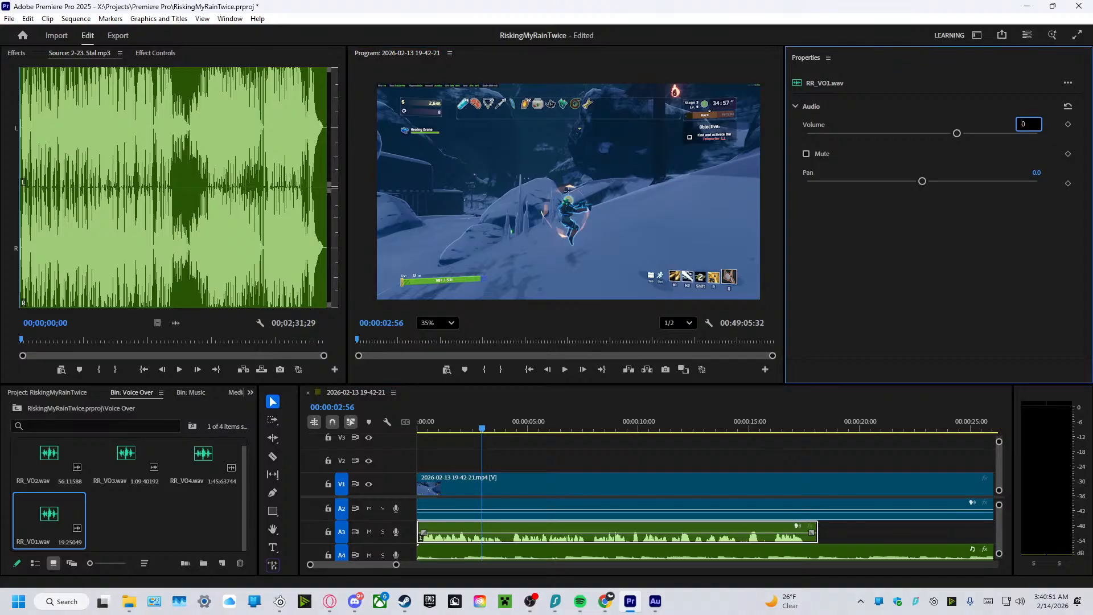
key("Return")
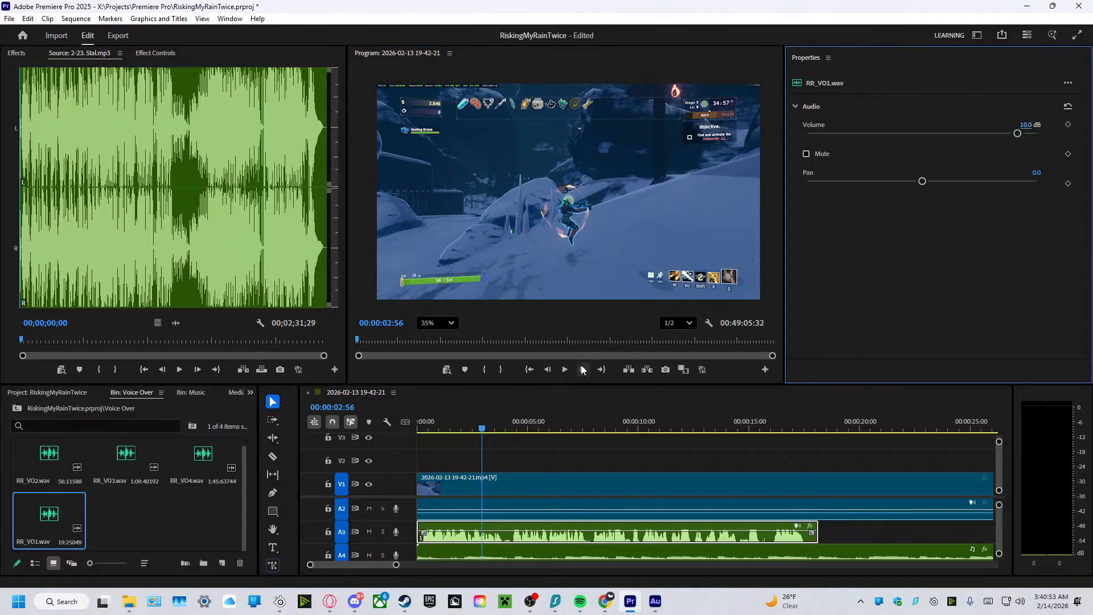
left_click(569, 369)
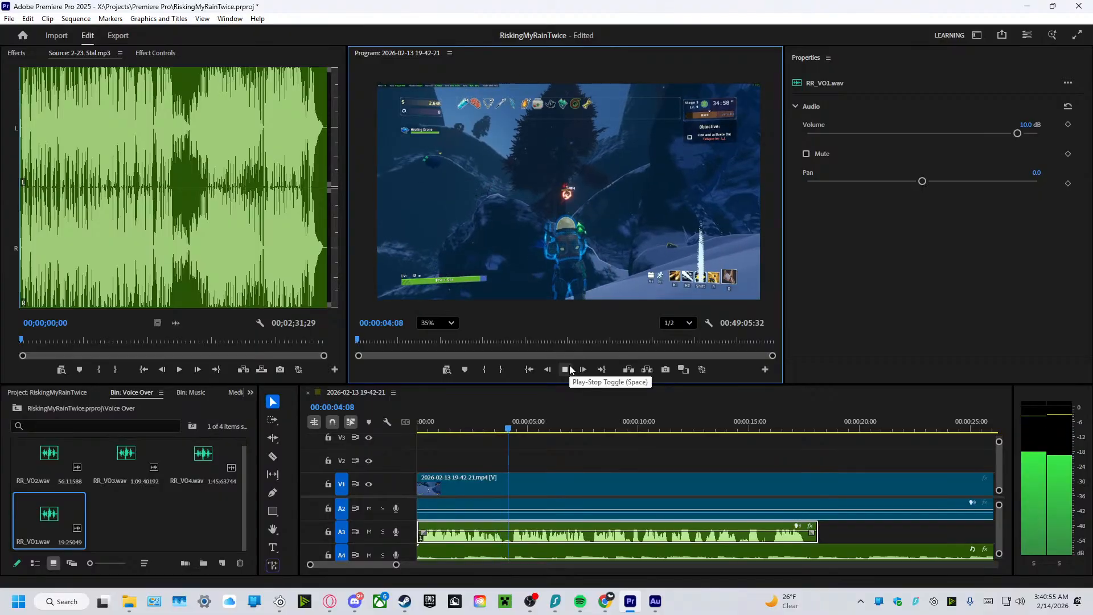
left_click(568, 370)
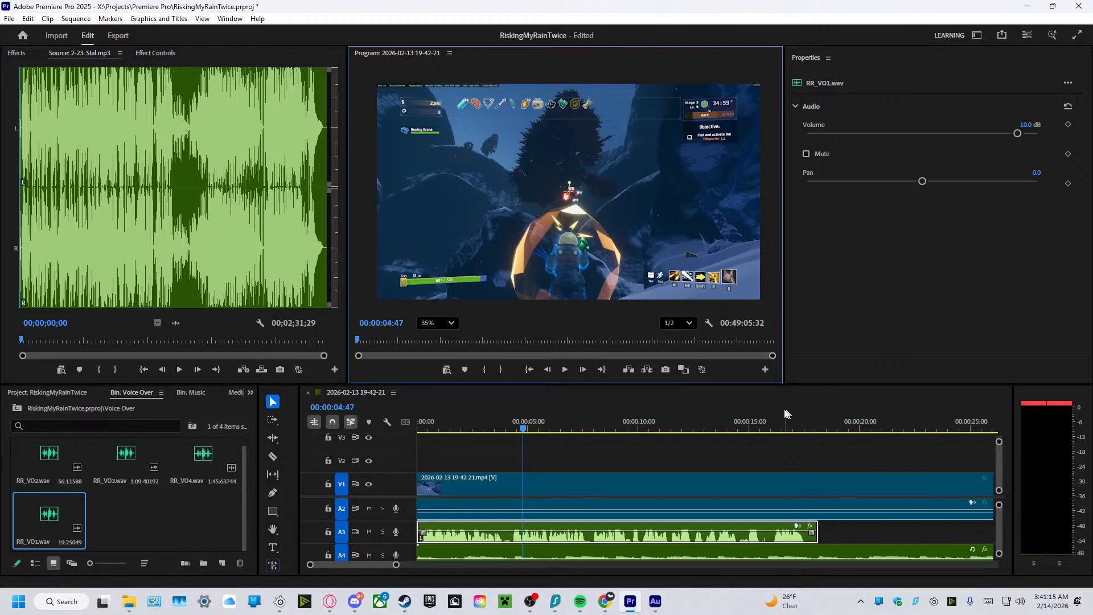
Play more of the sequence, then replay it from the start to judge the voiceover's loudness against the music.
left_click(583, 597)
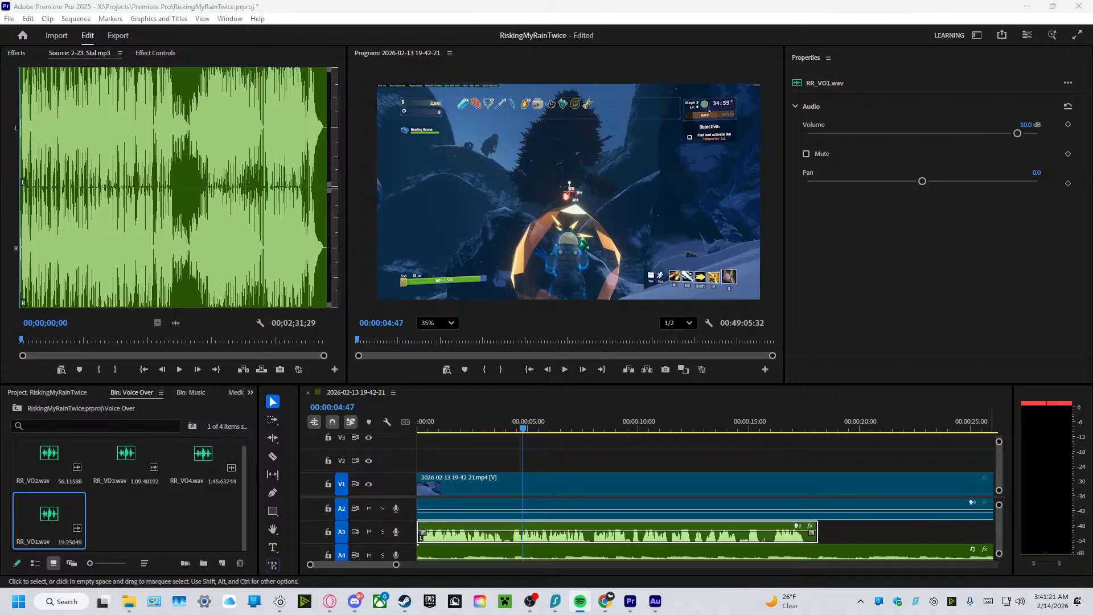
key("alt+Tab")
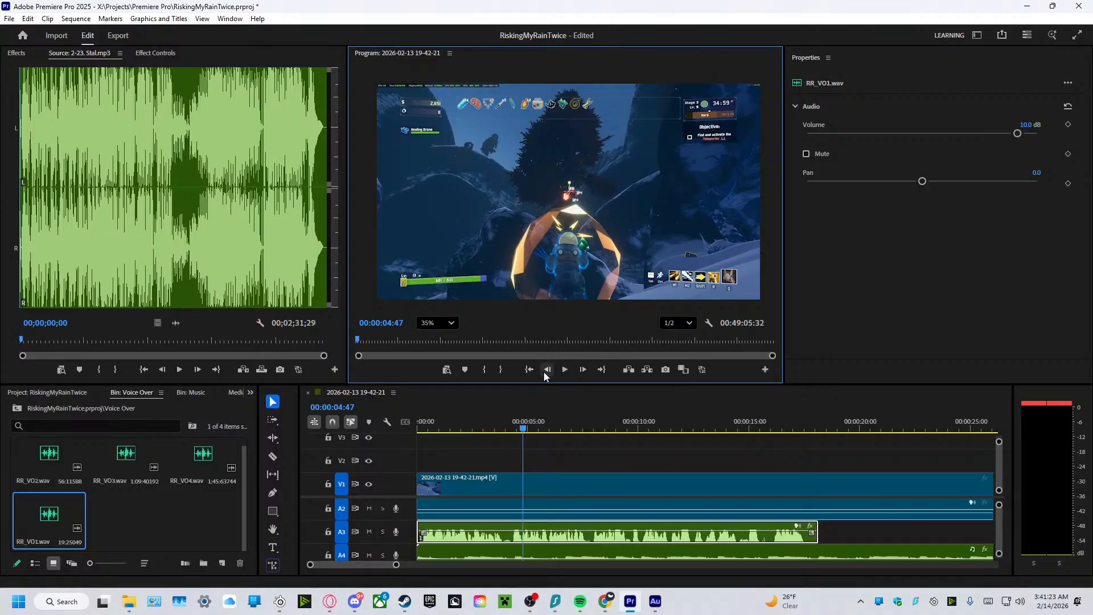
left_click(566, 369)
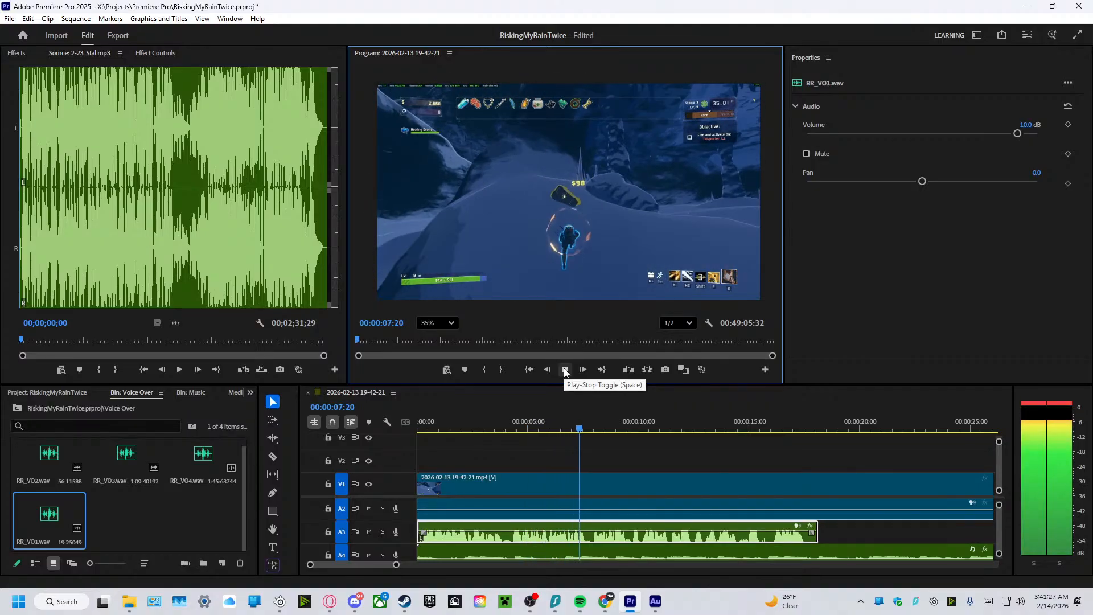
left_click(566, 369)
left_click(576, 441)
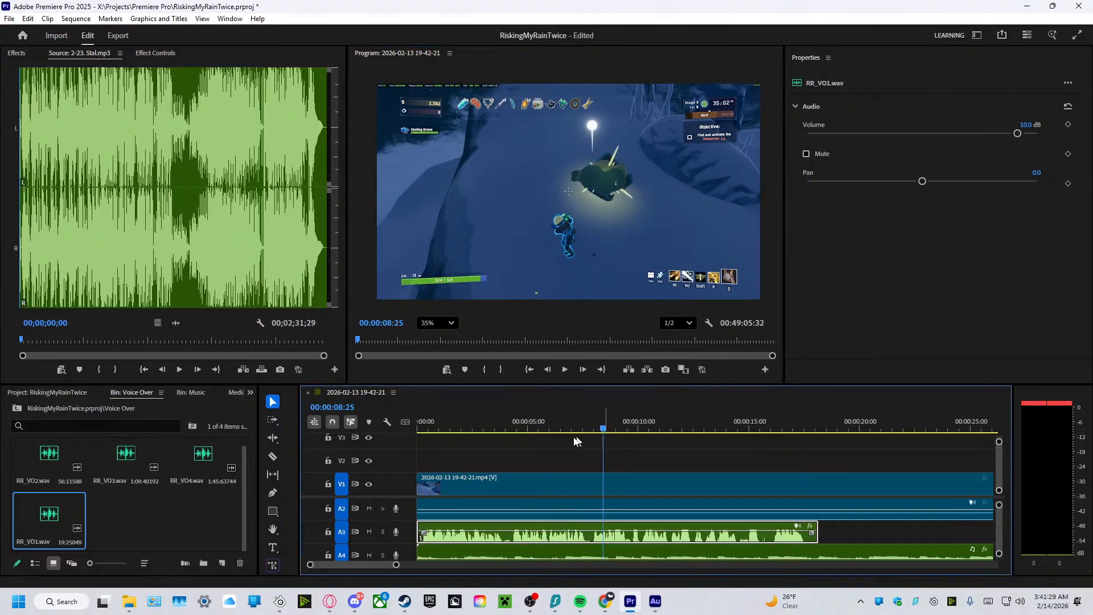
left_click_drag(605, 433, 415, 449)
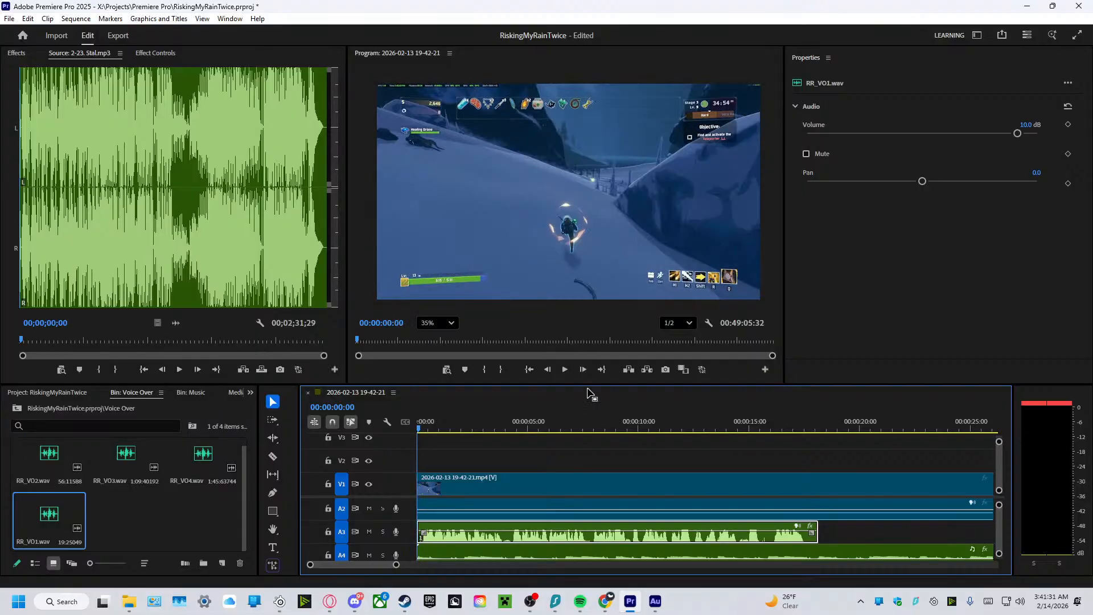
left_click(564, 369)
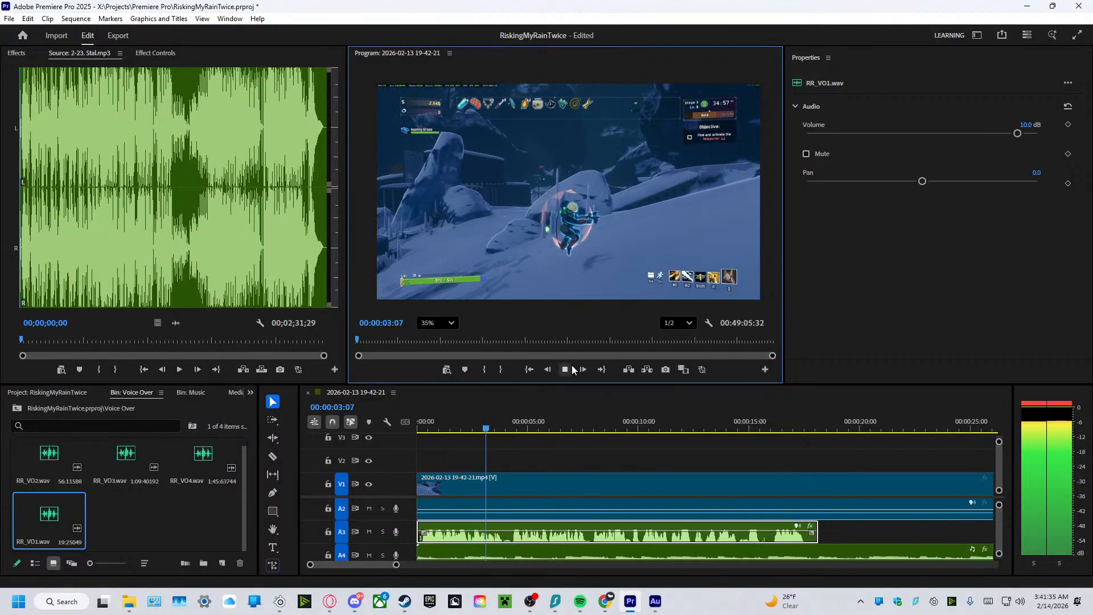
left_click(573, 368)
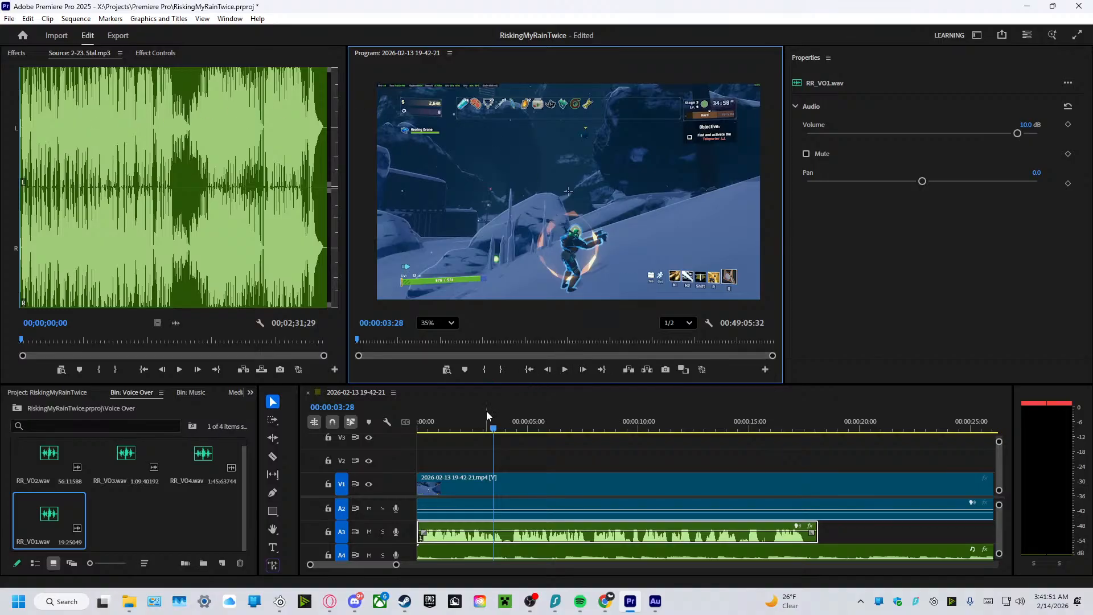
Trim the end of the RR_VO1 clip to about 17.5 seconds and replay the sequence from the start.
left_click_drag(494, 435, 795, 450)
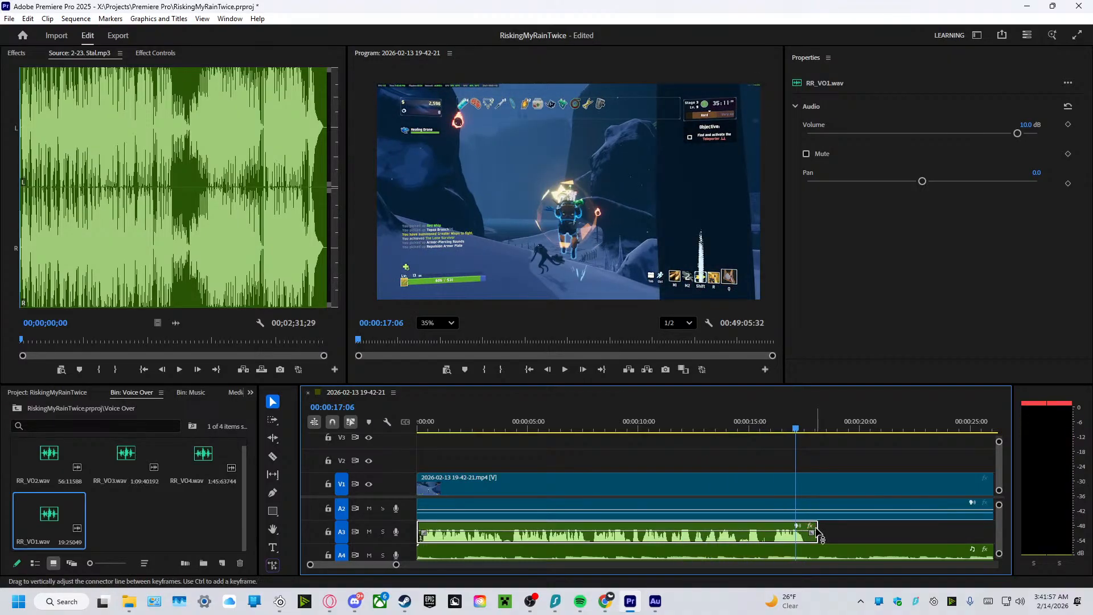
left_click_drag(817, 532, 805, 531)
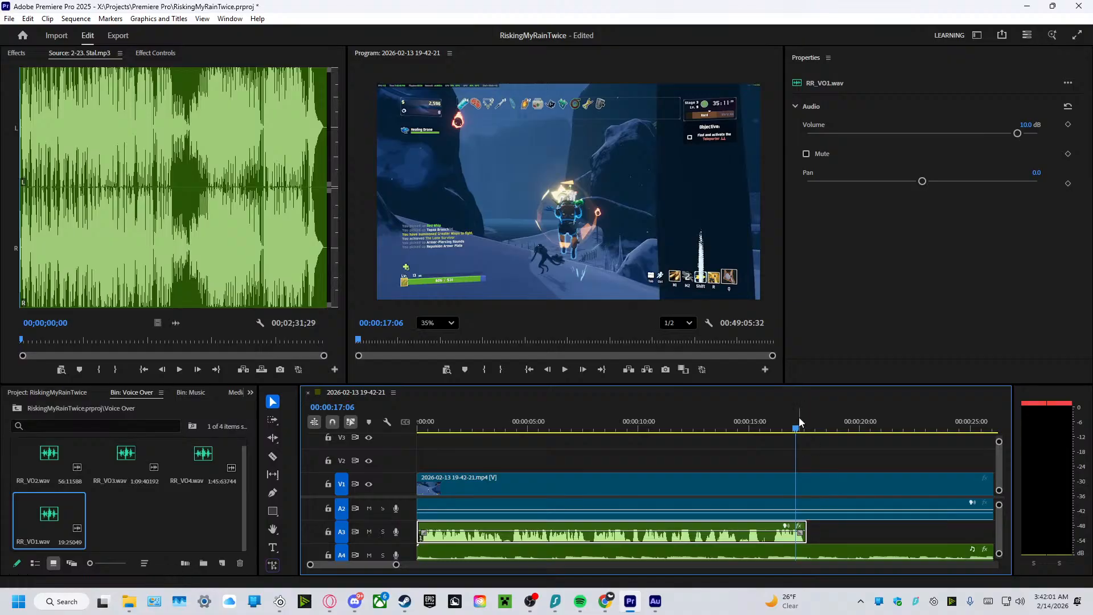
left_click_drag(797, 426, 671, 448)
key("Home")
left_click(574, 371)
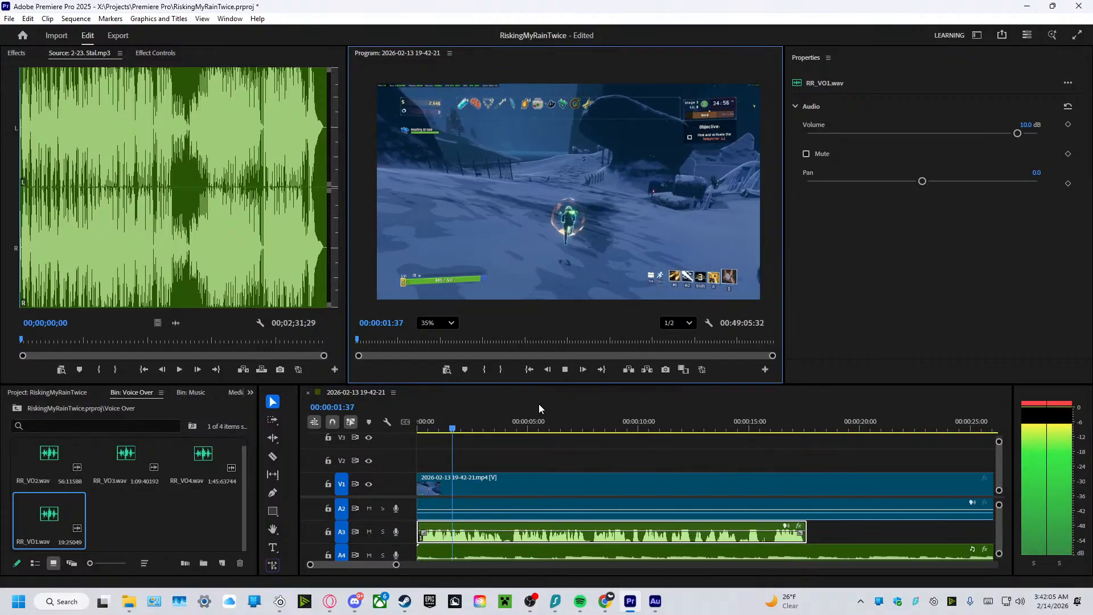
left_click(565, 370)
Try a volume of 15 dB on the RR_VO1 clip and play a short stretch to check it.
scroll(595, 482, "down", 1)
left_click(604, 521)
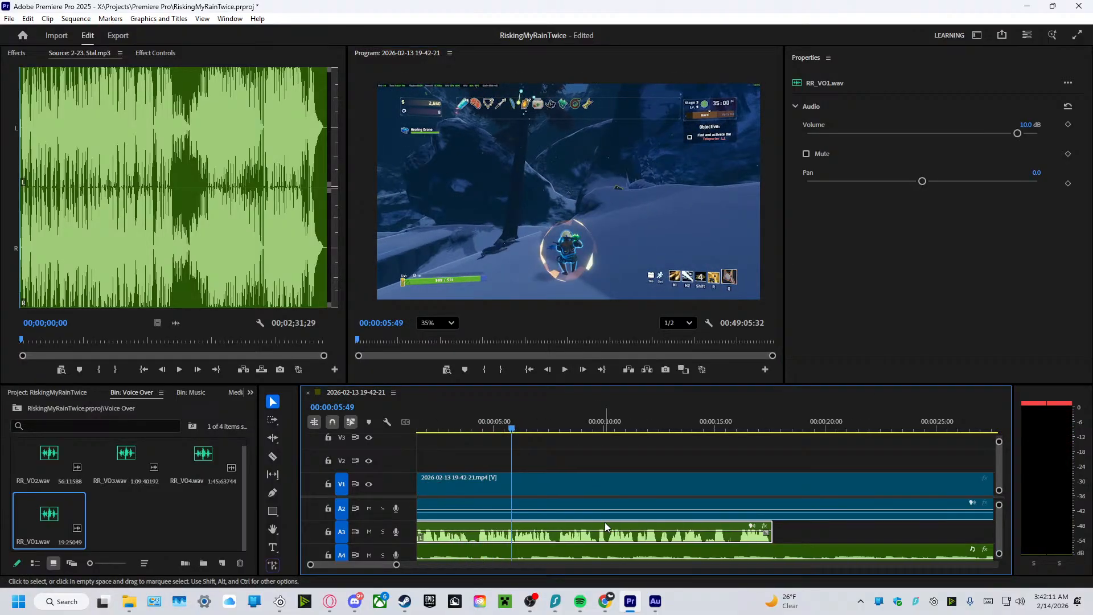
left_click(1025, 124)
type("15")
key("Return")
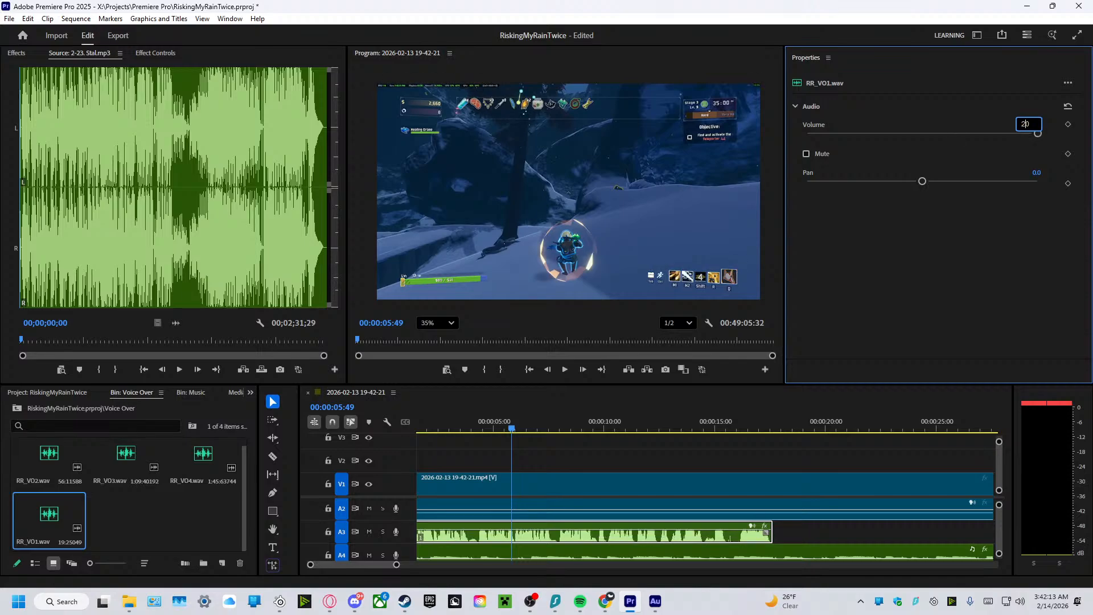
left_click(564, 369)
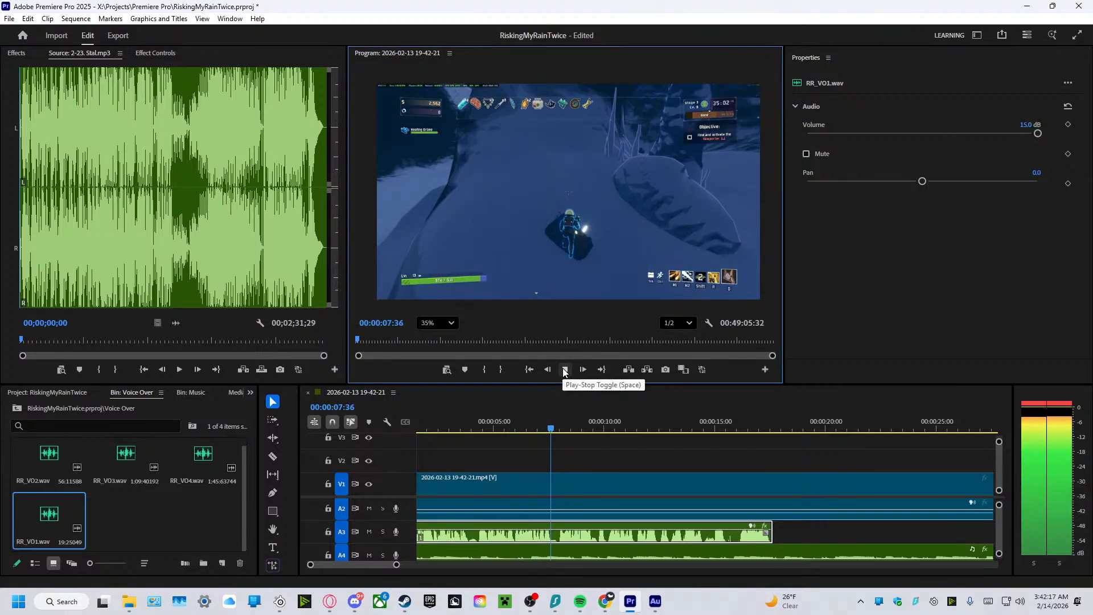
left_click(565, 369)
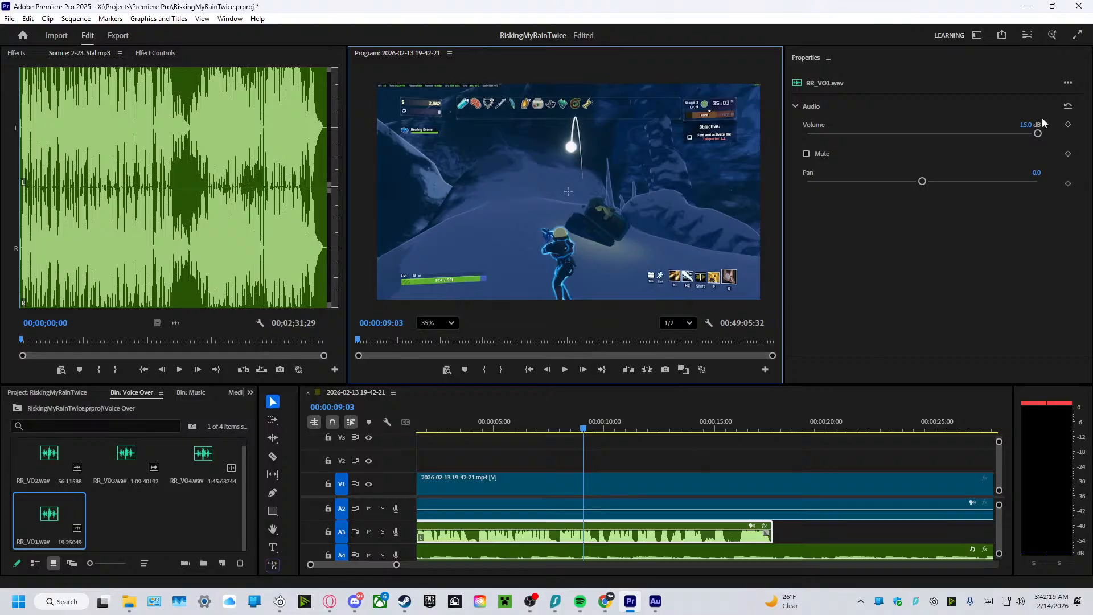
Set the RR_VO1 clip's volume back to 10 dB.
left_click(1028, 125)
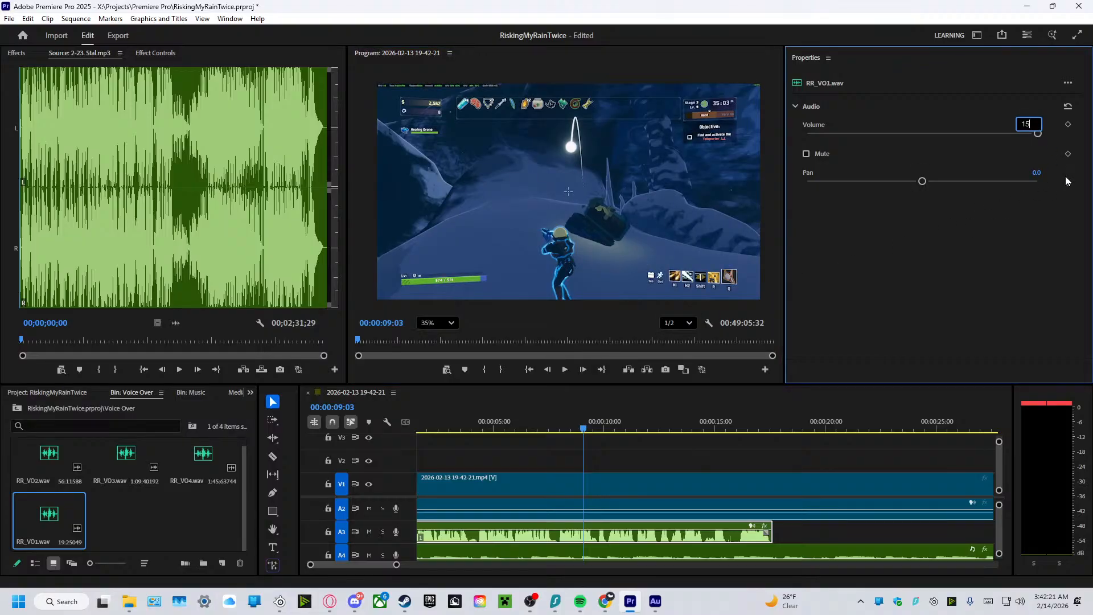
key("BackSpace")
type("0")
key("Return")
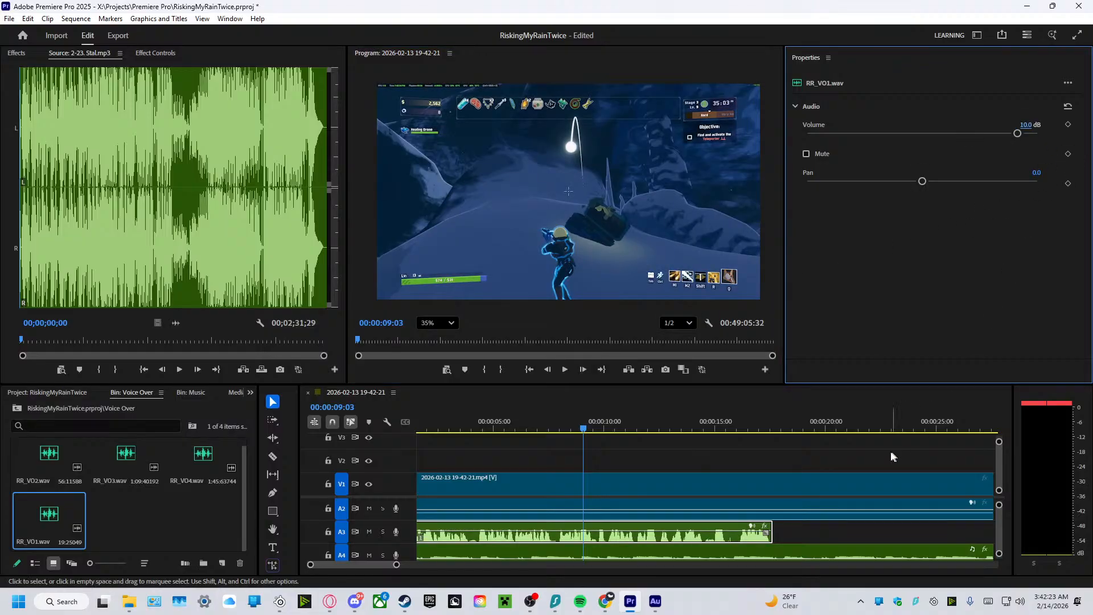
Set the volume of the 2-23. Stal.mp3 clip on track A4 to -12 dB and play the sequence to check the balance.
scroll(825, 515, "down", 1)
left_click_drag(999, 533, 1000, 548)
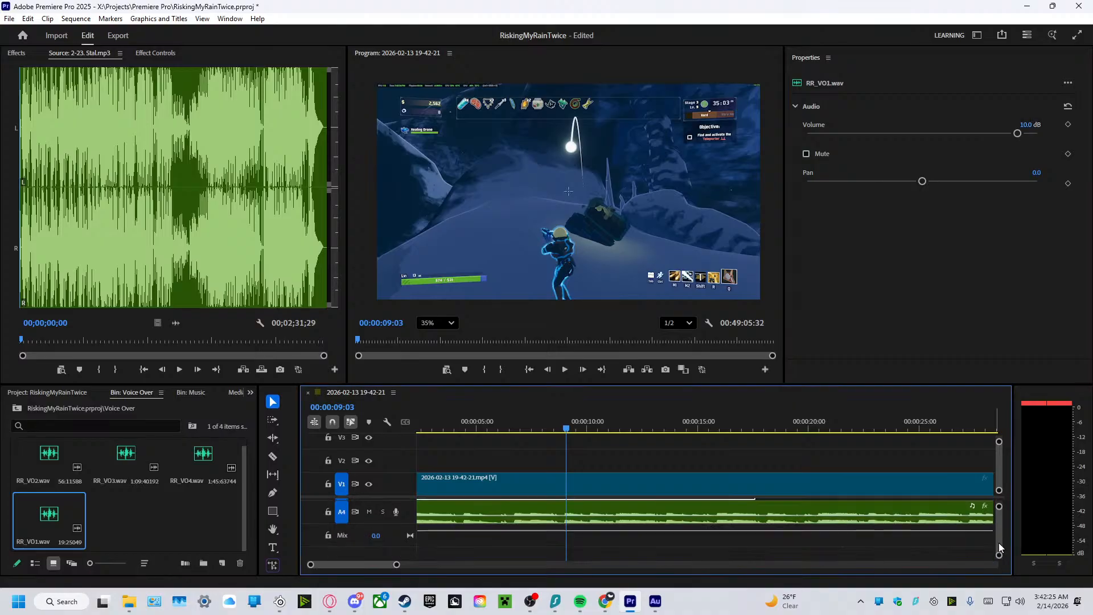
left_click(900, 522)
left_click(1028, 125)
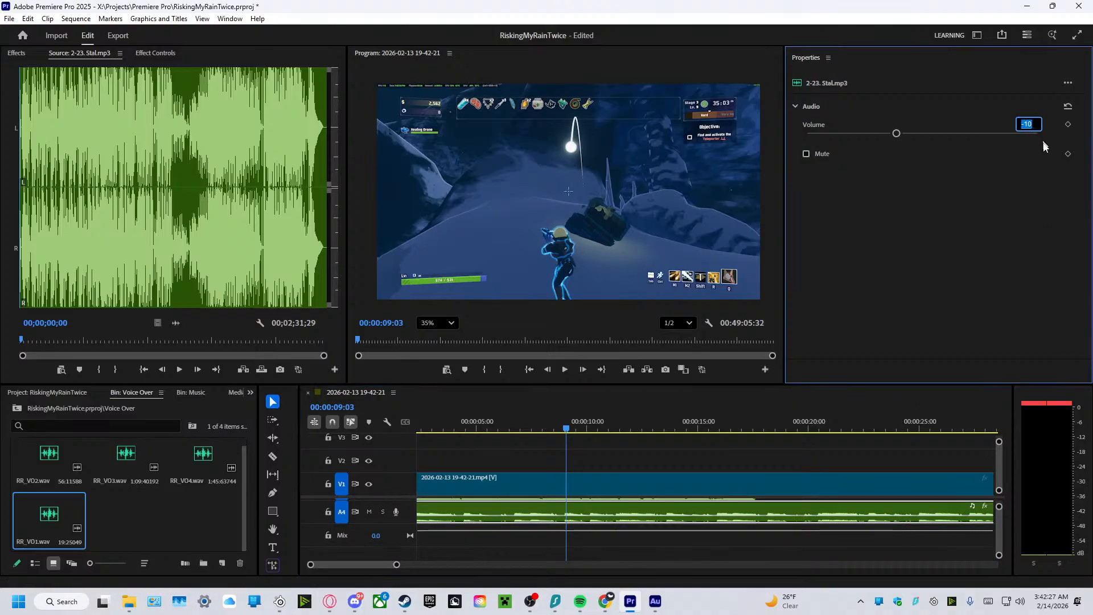
key("Left")
key("BackSpace")
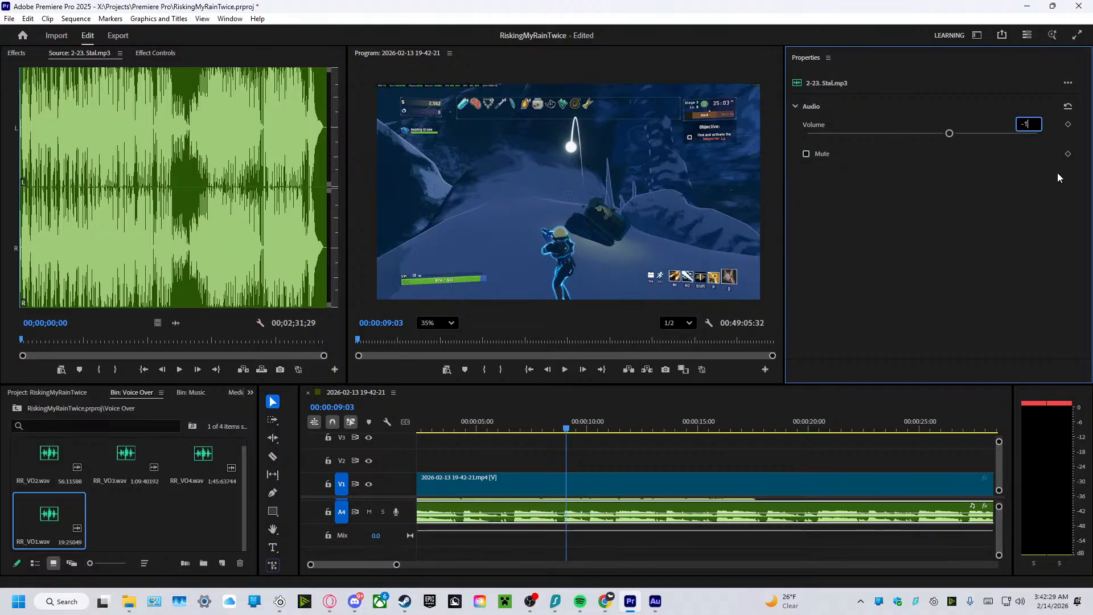
type("2")
key("Return")
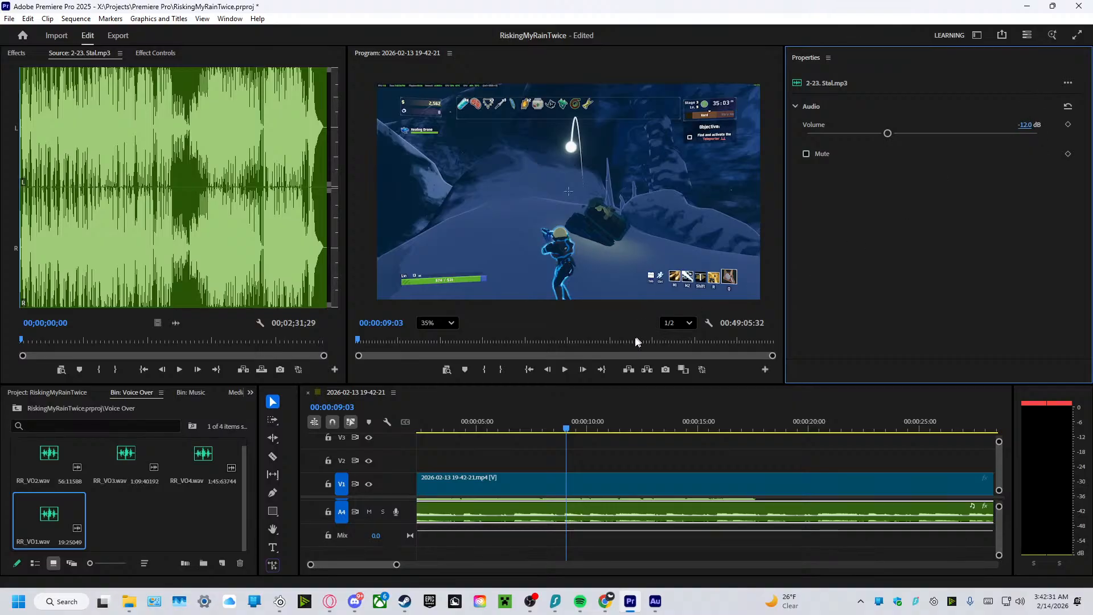
left_click(563, 370)
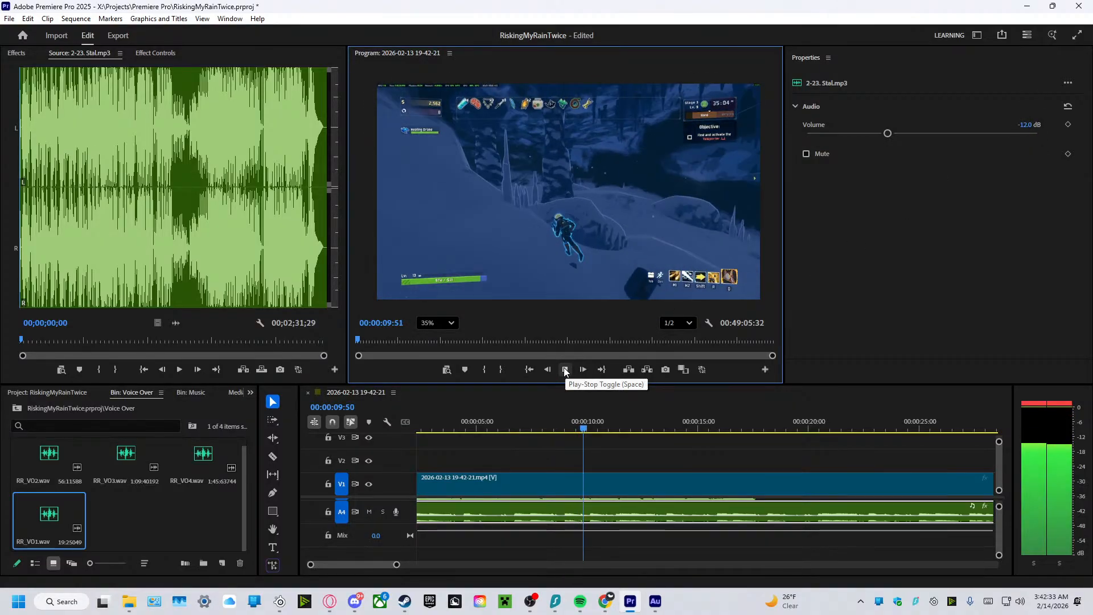
Try a volume of -15 dB on the 2-23. Stal.mp3 music clip while the sequence plays.
left_click(1023, 124)
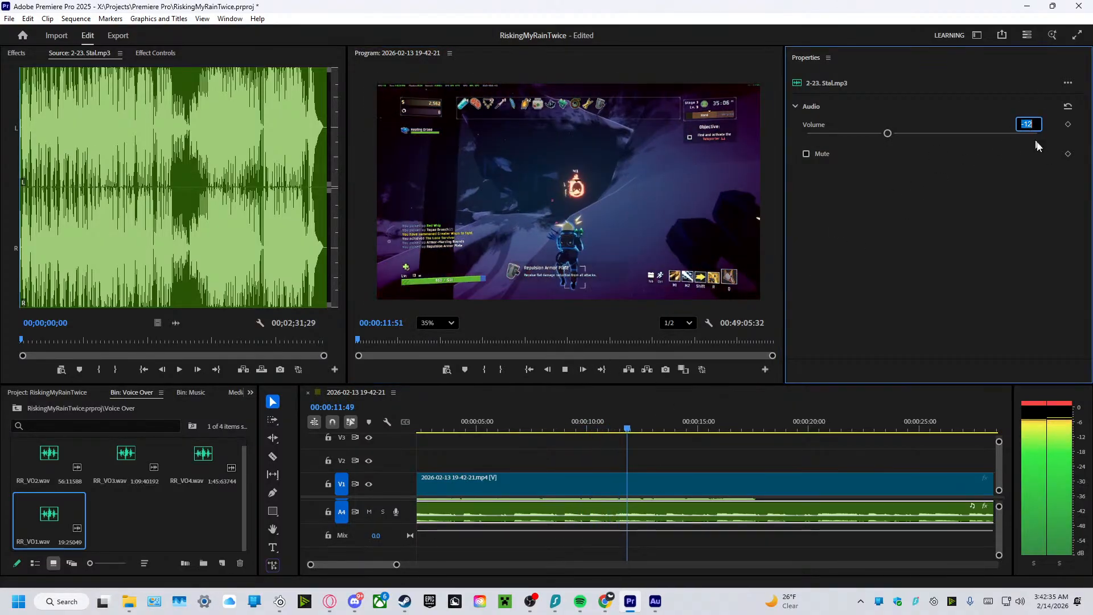
type("-15")
key("Return")
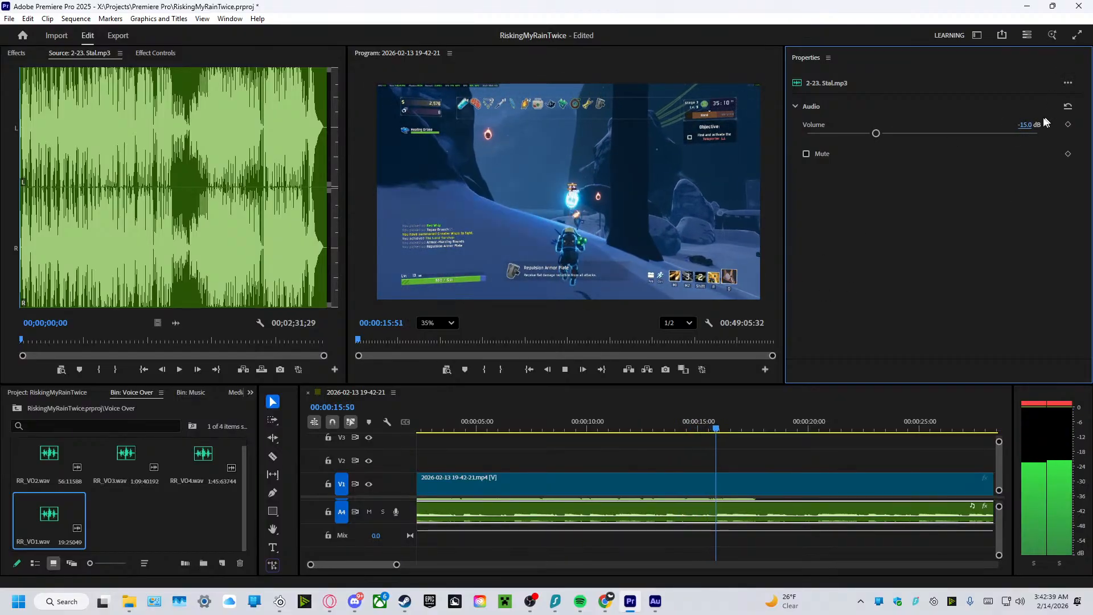
Set the 2-23. Stal.mp3 clip's volume to -12.5 dB and stop playback after checking the level.
left_click(1029, 124)
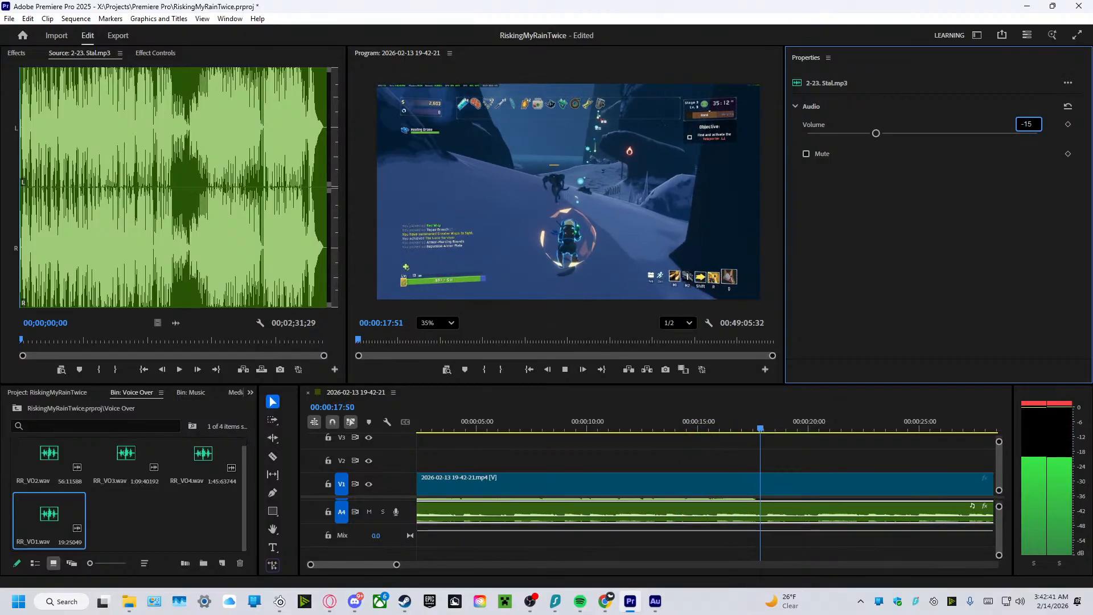
type("-12")
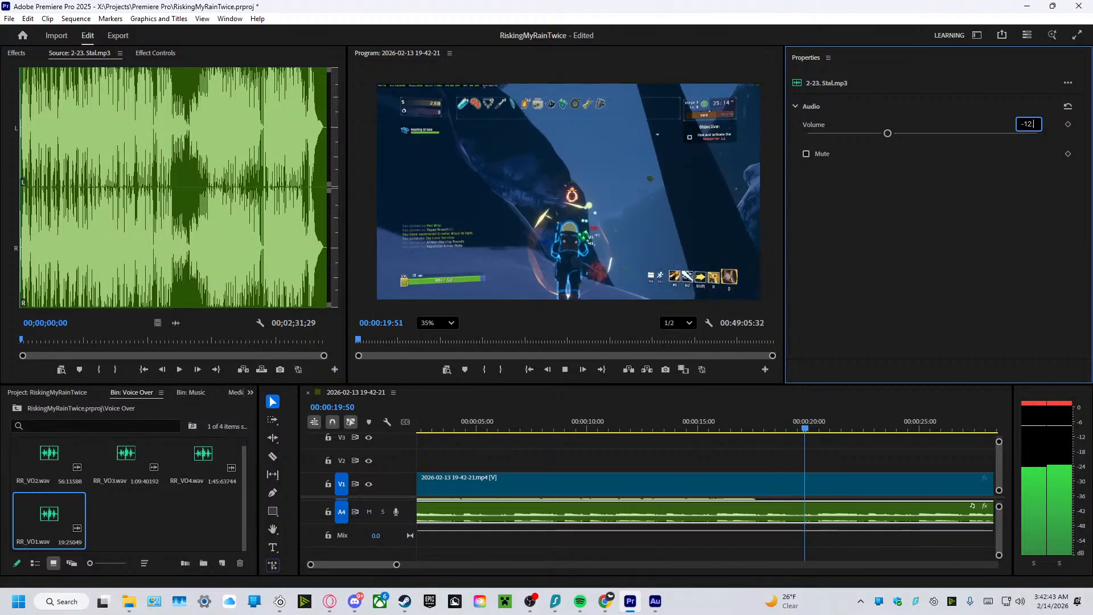
type(".5")
key("Return")
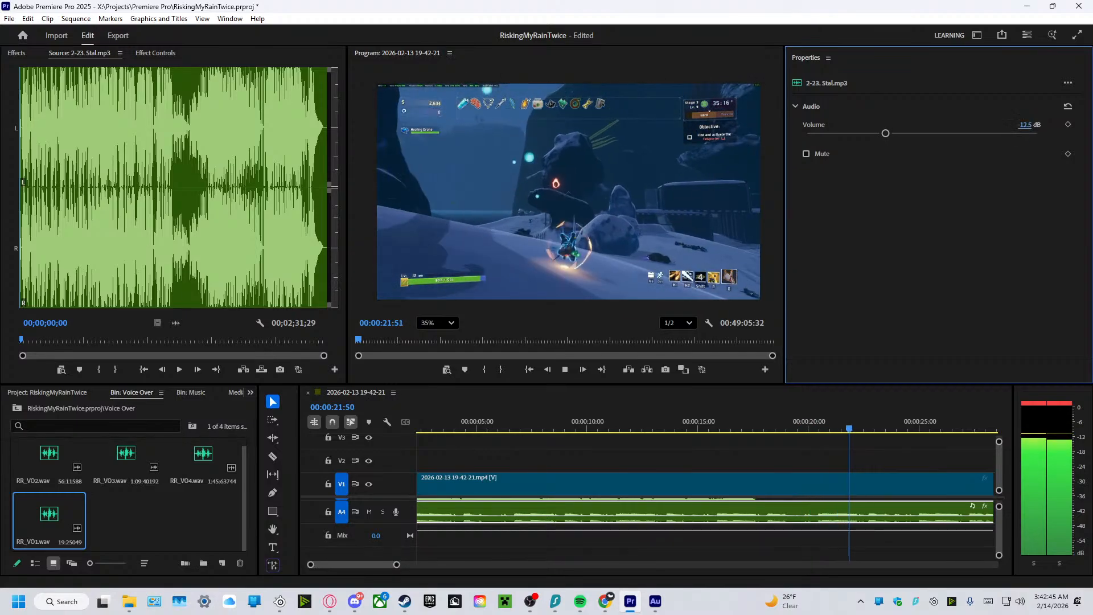
left_click(563, 369)
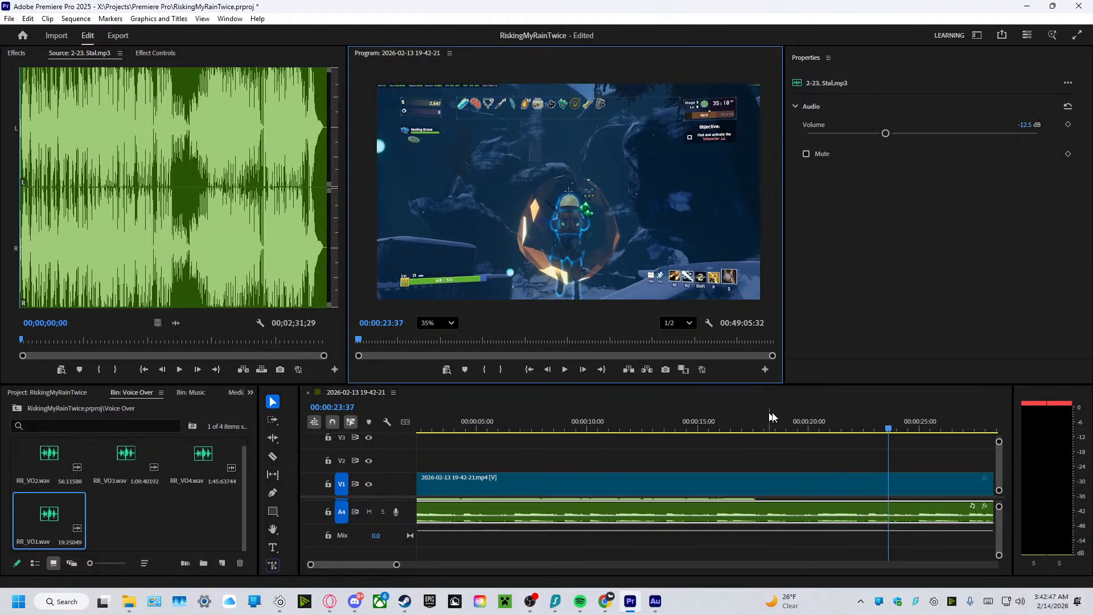
Shrink the audio tracks so A1 to A4 are all shown, and place RR_VO2.wav on A3 directly after the RR_VO1 clip.
scroll(762, 538, "up", 2)
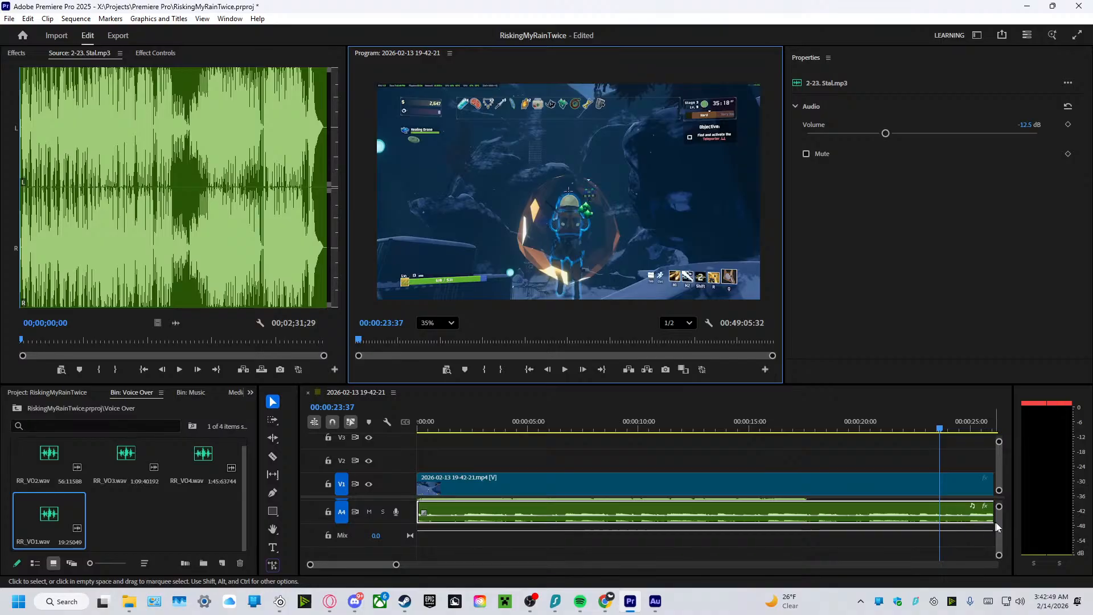
left_click_drag(1001, 521, 1002, 497)
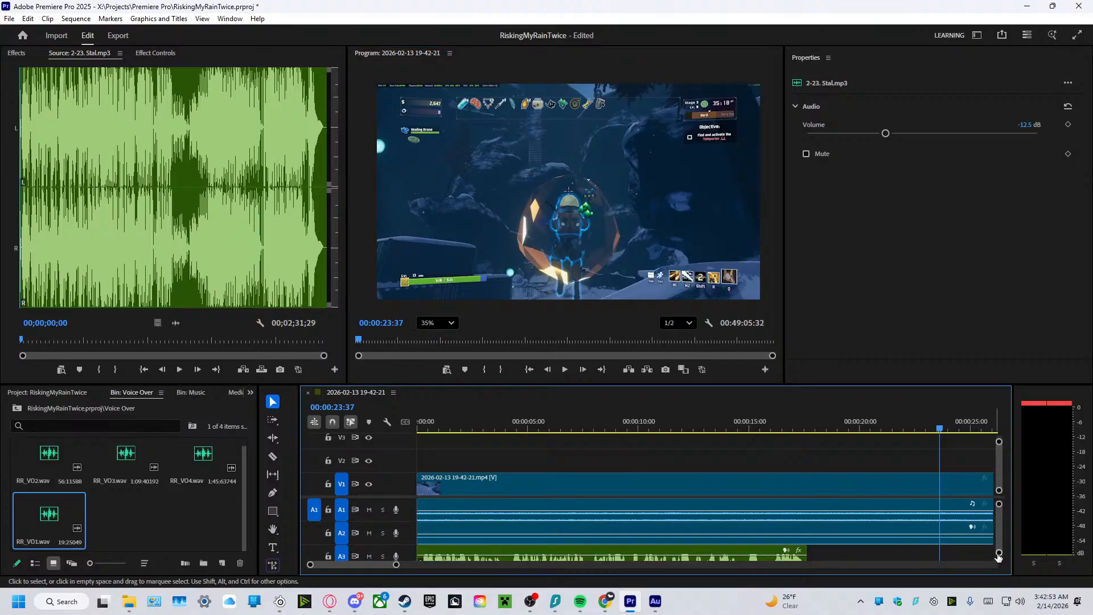
left_click_drag(999, 554, 1006, 563)
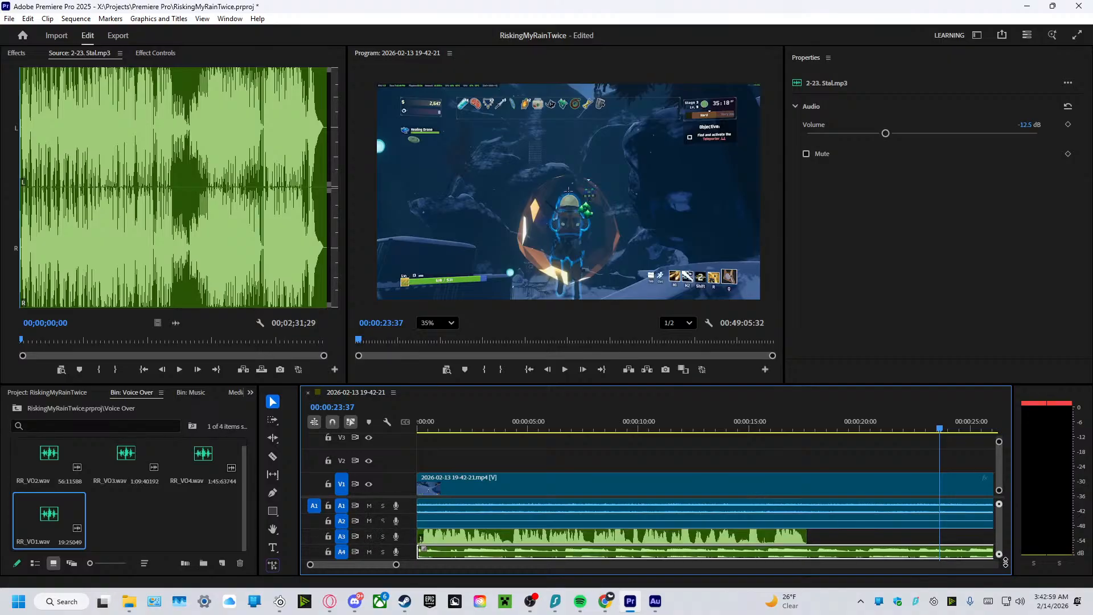
scroll(822, 543, "right", 5)
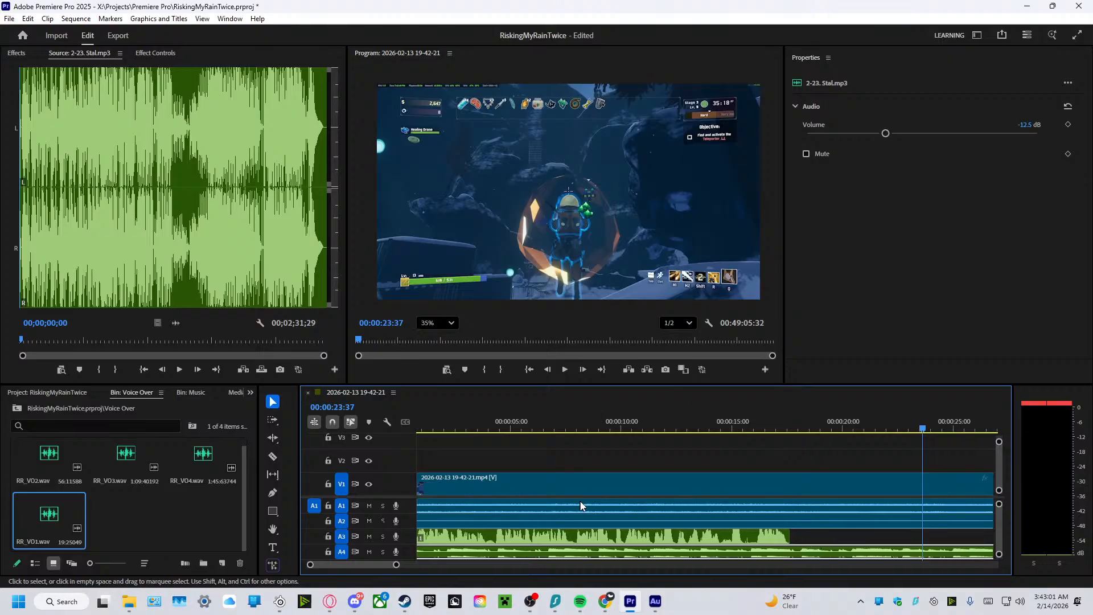
scroll(821, 543, "left", 5)
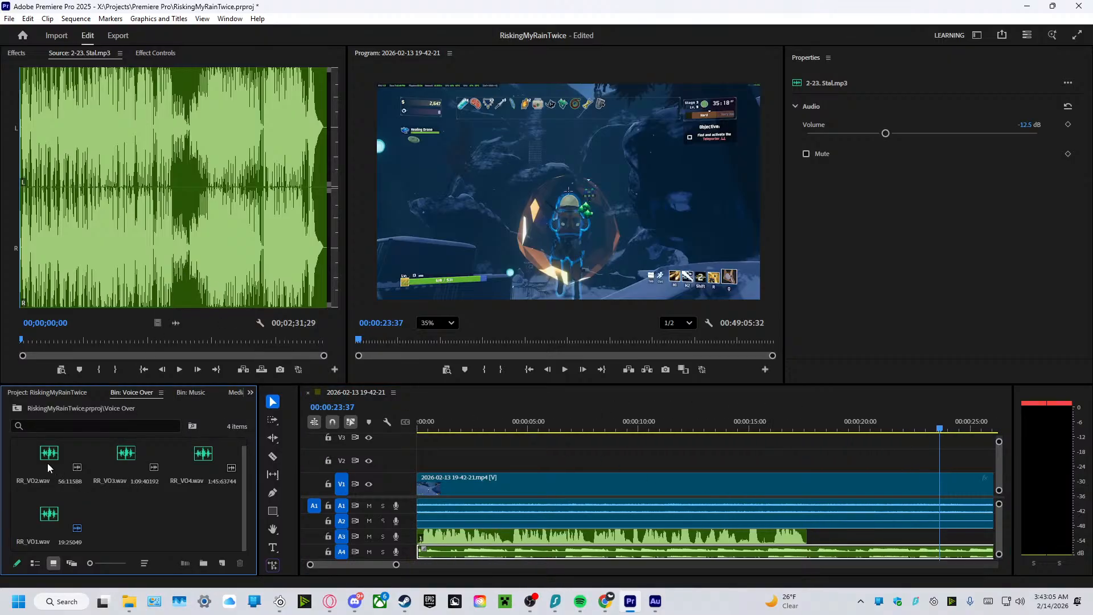
left_click_drag(47, 463, 834, 539)
Set the RR_VO2 clip's volume to 10 dB to match the RR_VO1 clip.
left_click(763, 538)
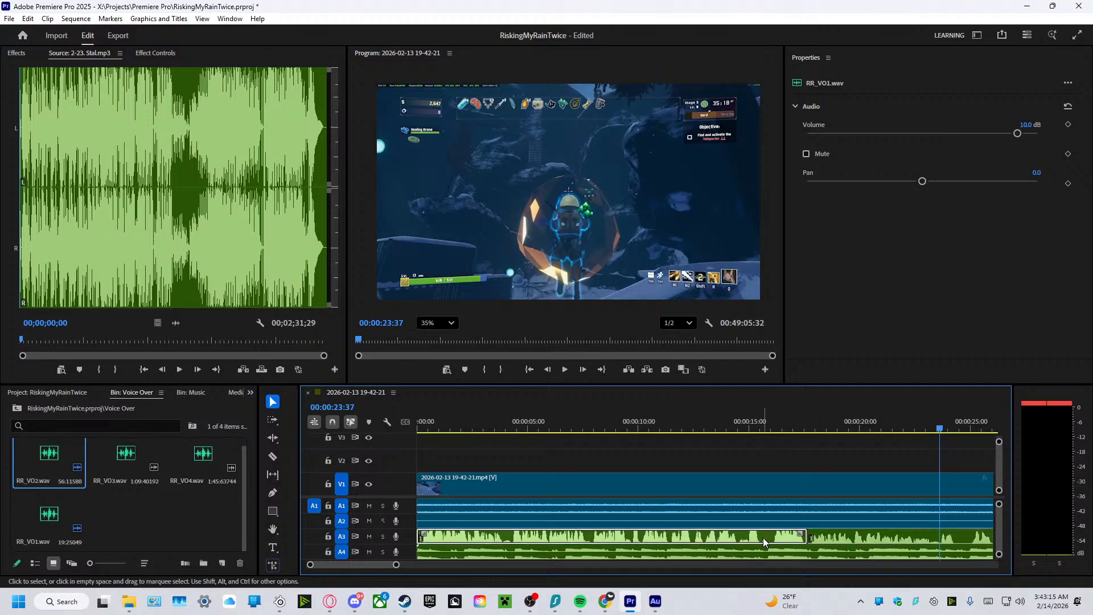
left_click(880, 539)
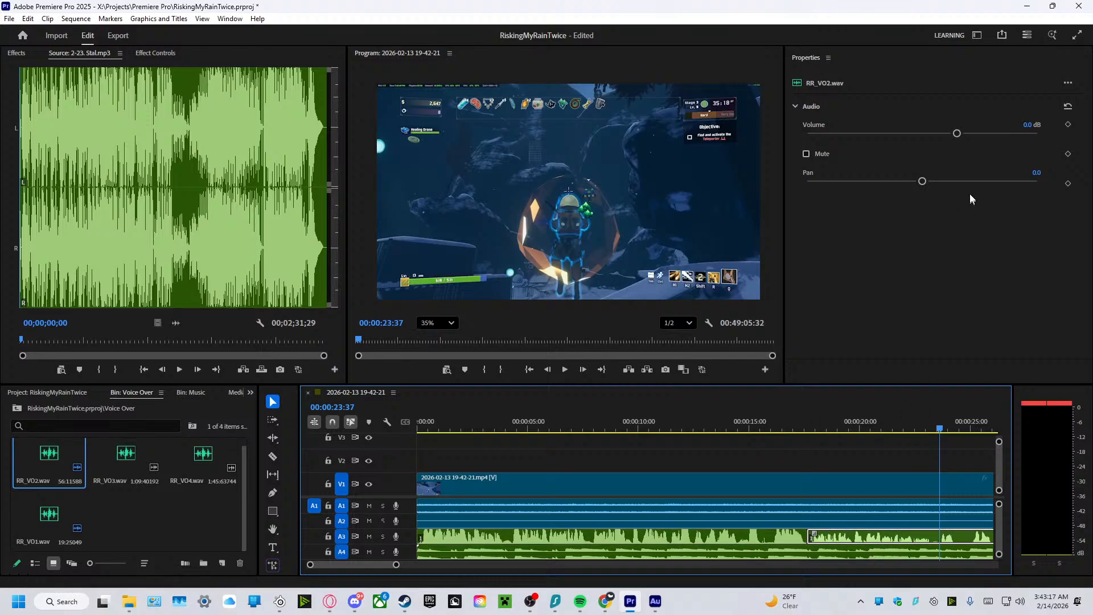
left_click(1026, 125)
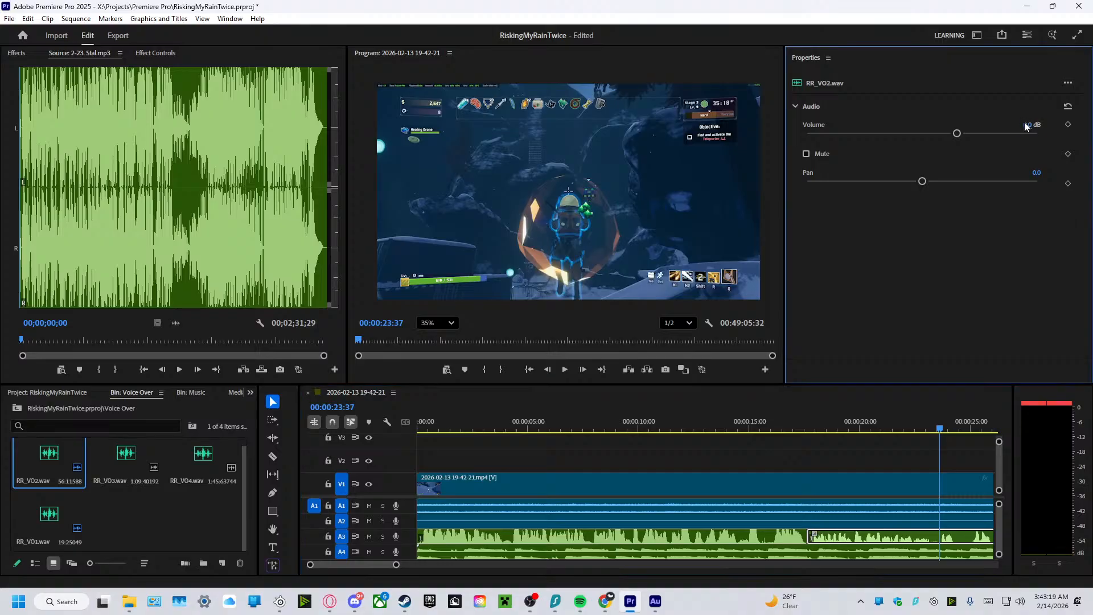
type("10")
key("Return")
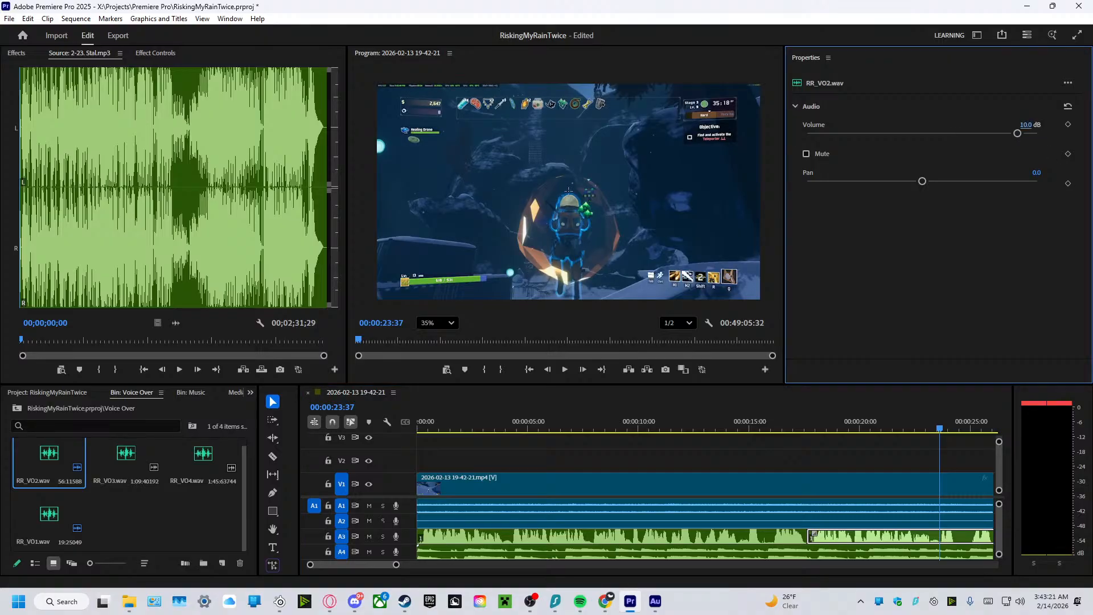
Play the sequence from just before the RR_VO2 clip to about 39 seconds to check the voiceover against the gameplay.
left_click_drag(940, 428, 799, 454)
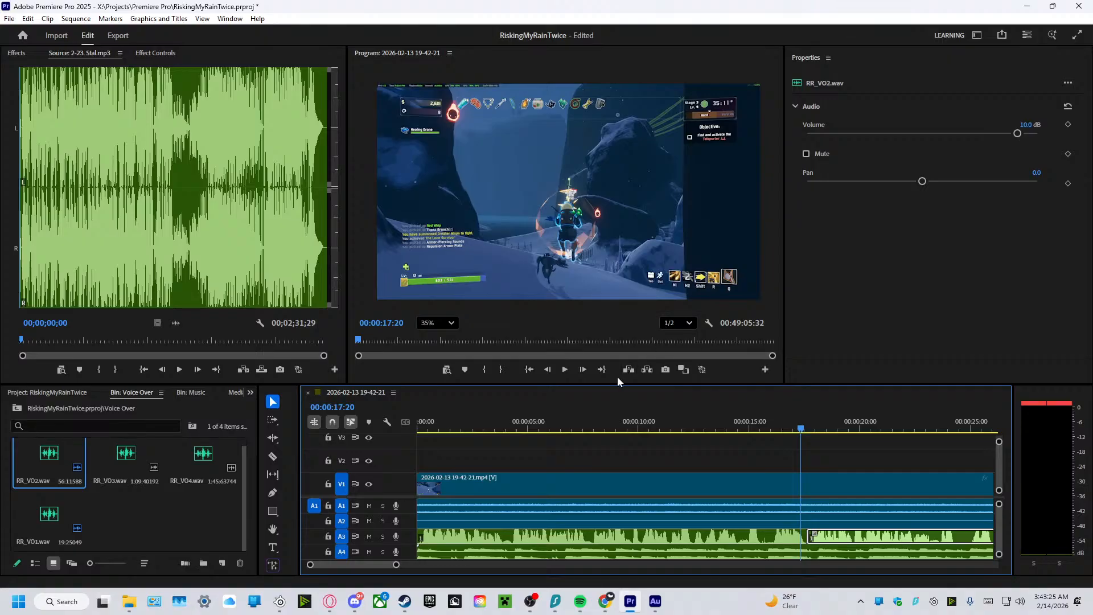
left_click(564, 369)
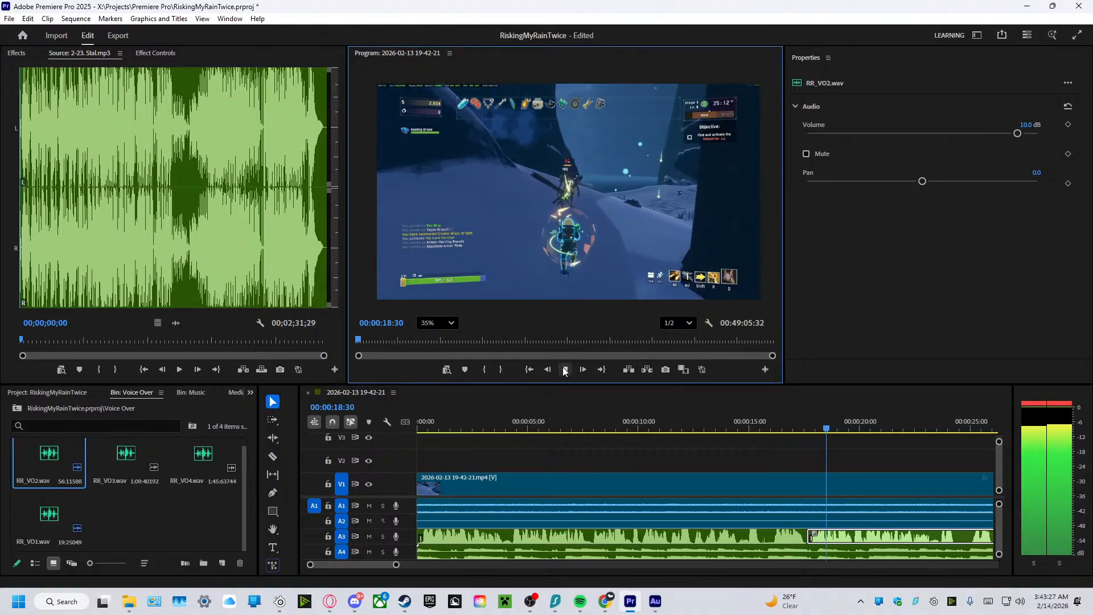
left_click(565, 370)
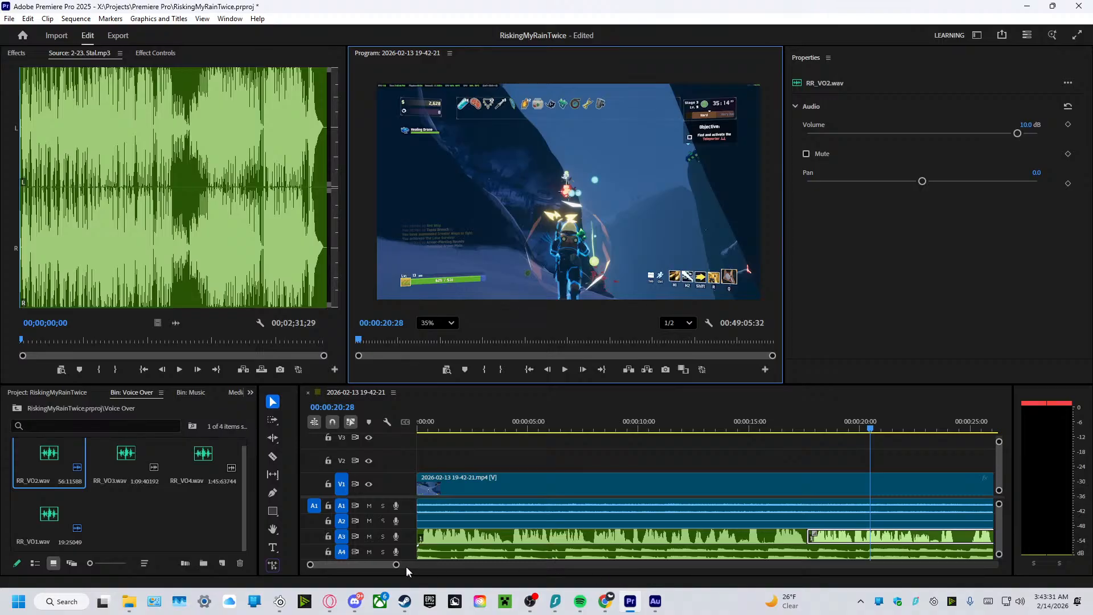
left_click_drag(397, 565, 505, 565)
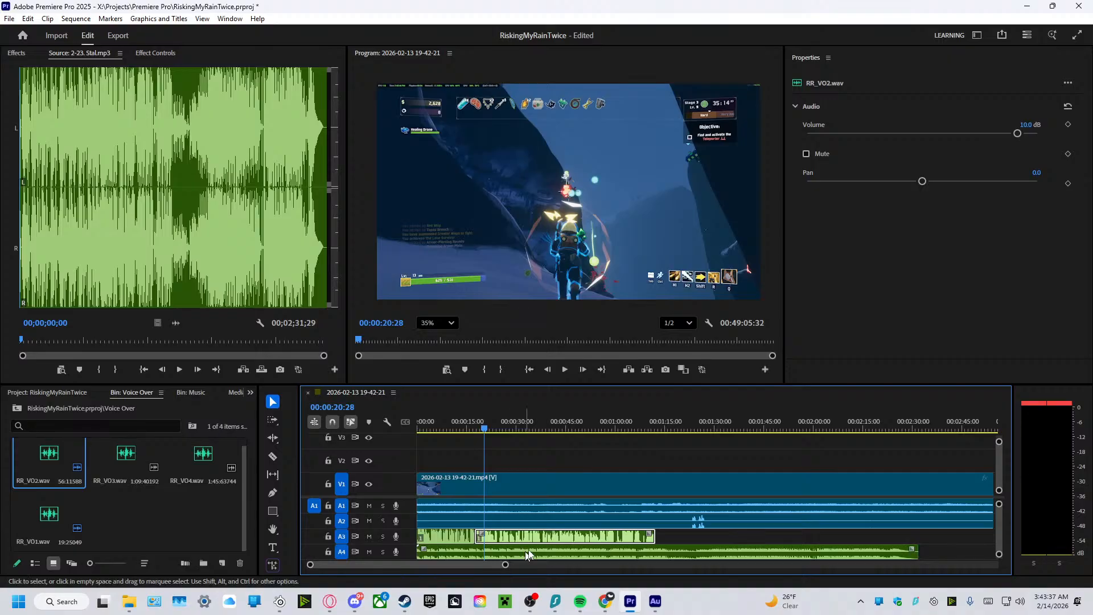
left_click(602, 464)
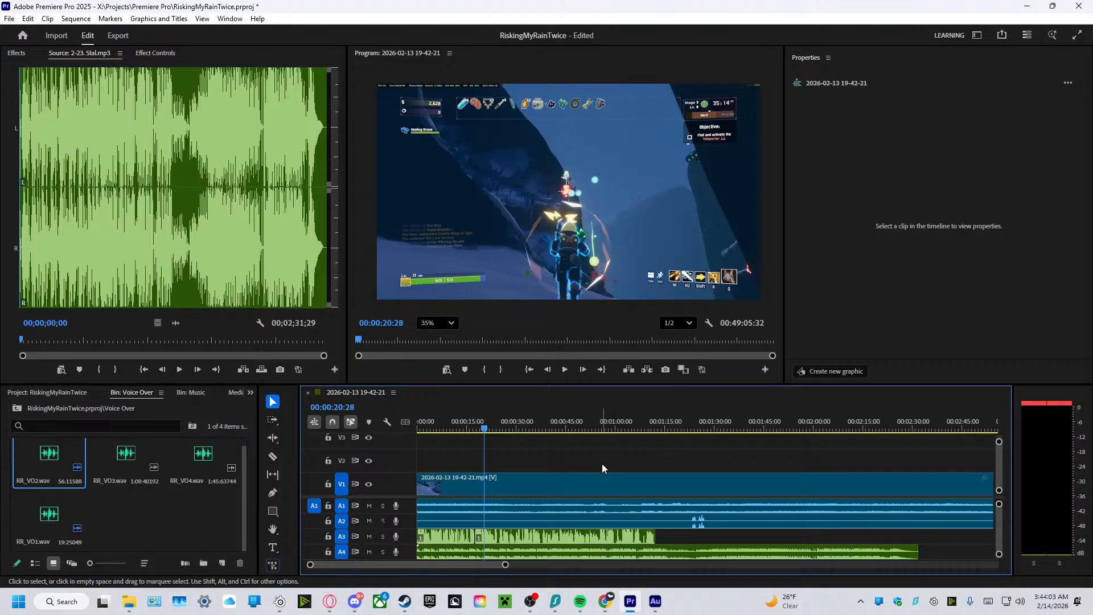
left_click(565, 374)
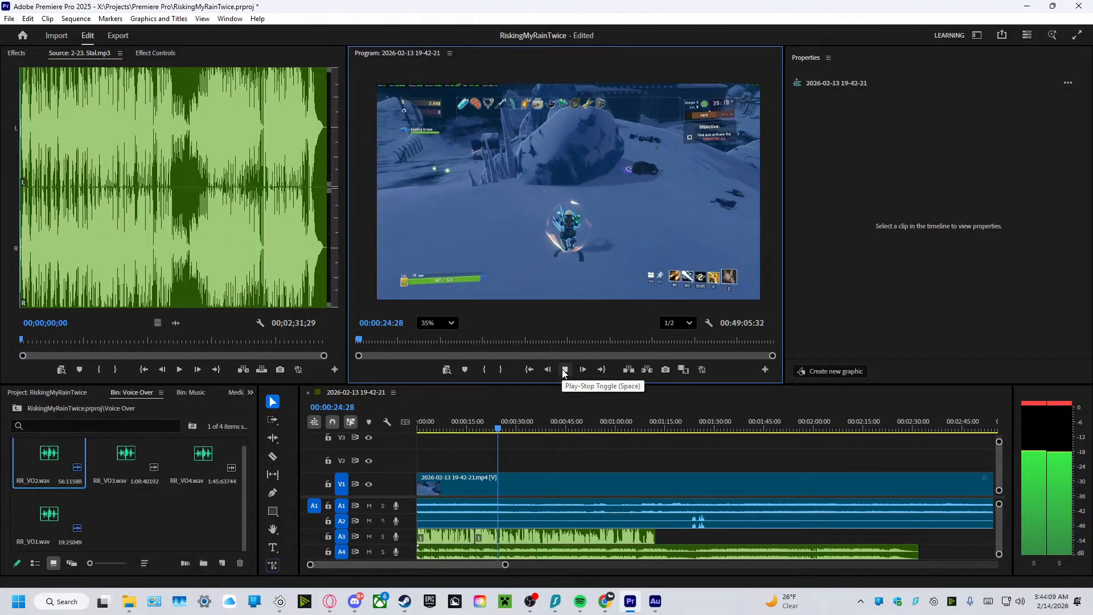
left_click(564, 371)
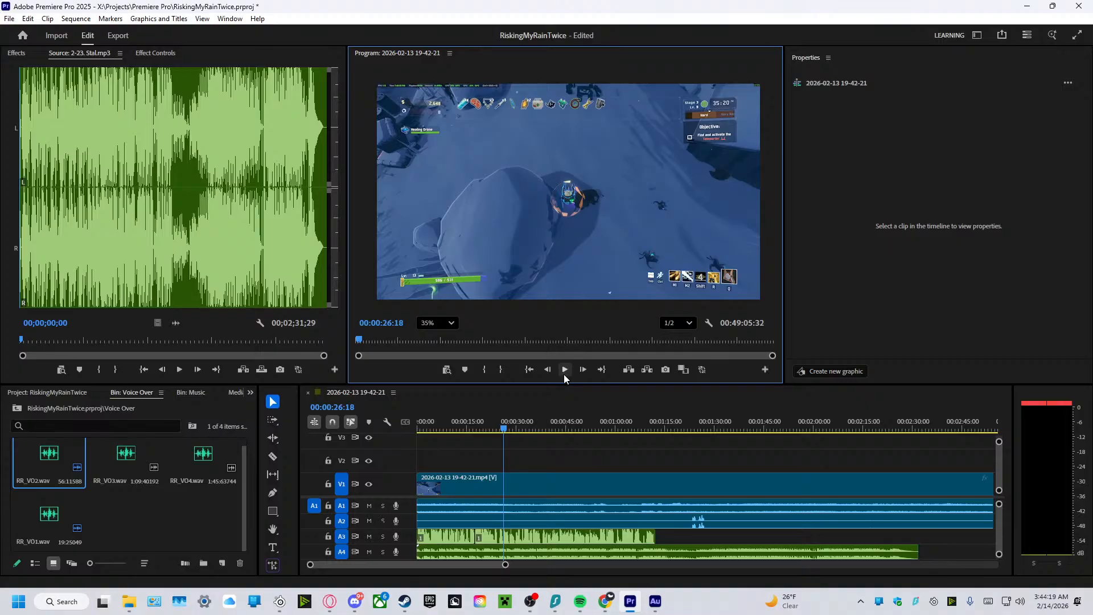
left_click(566, 370)
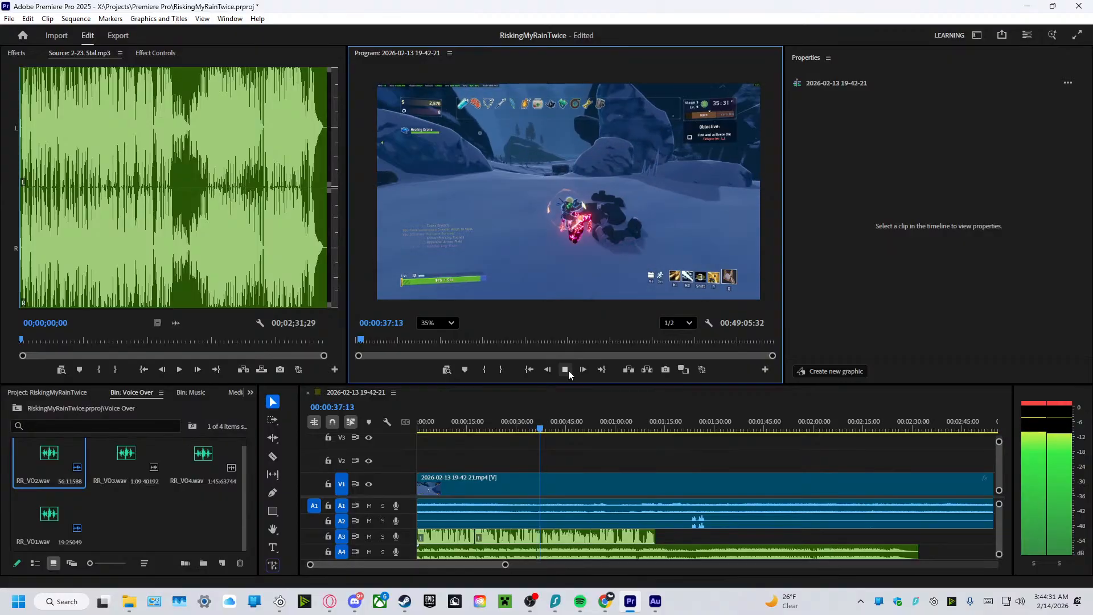
left_click(569, 370)
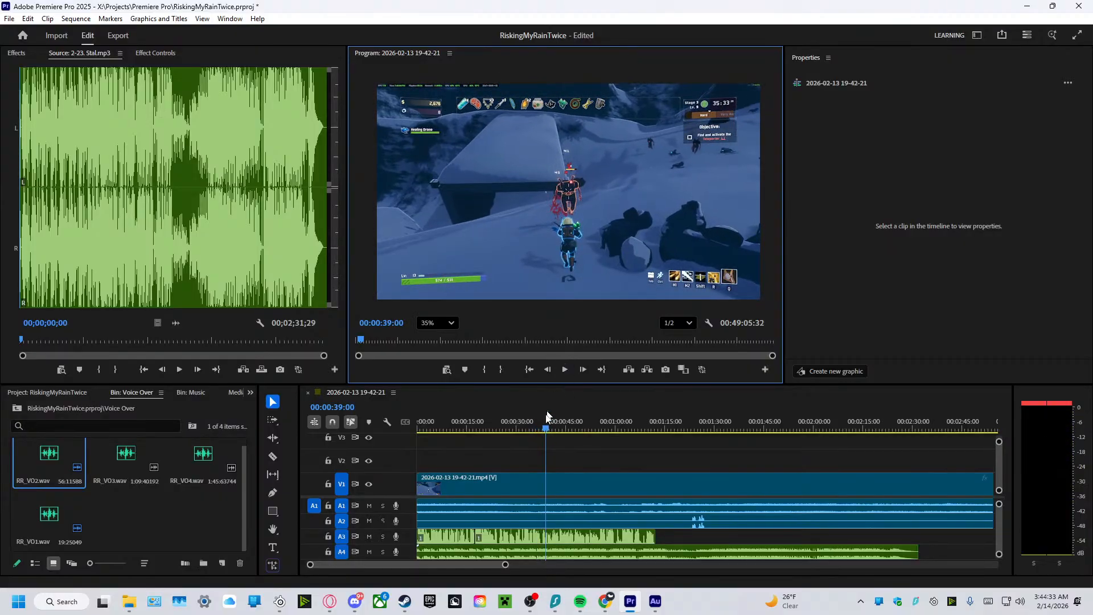
Split the gameplay video clip on V1 at 00:00:17:45, where the first voiceover ends.
left_click_drag(548, 445, 473, 447)
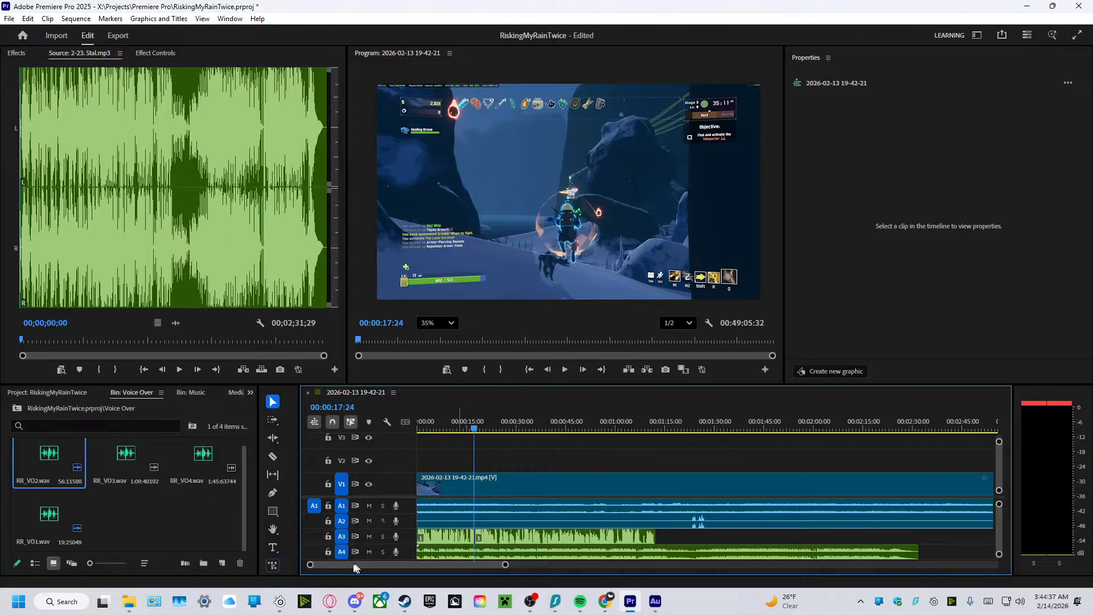
left_click_drag(310, 564, 390, 578)
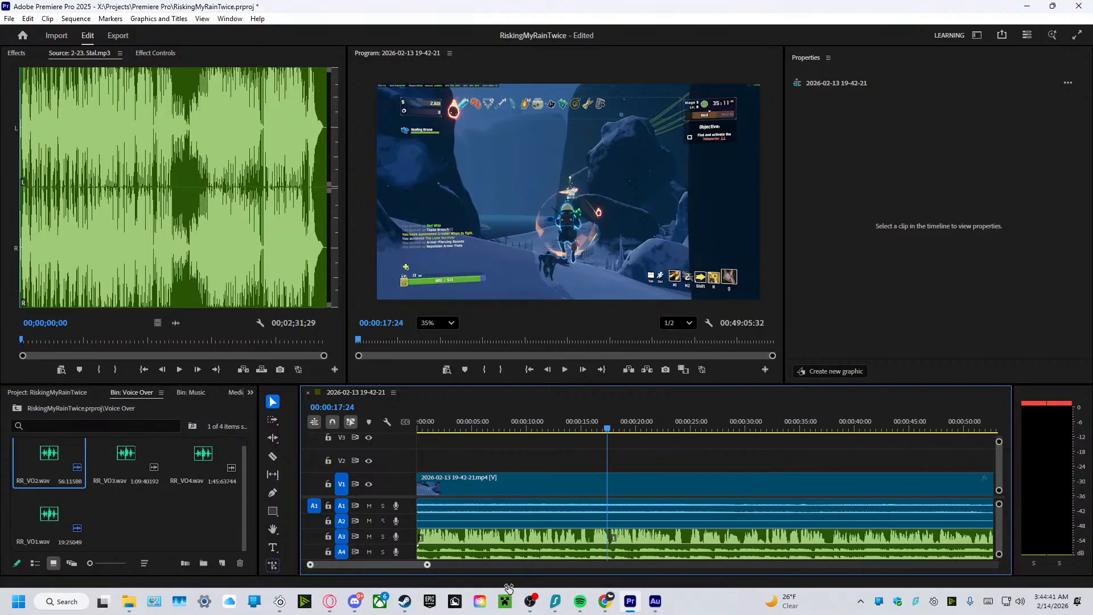
left_click(610, 429)
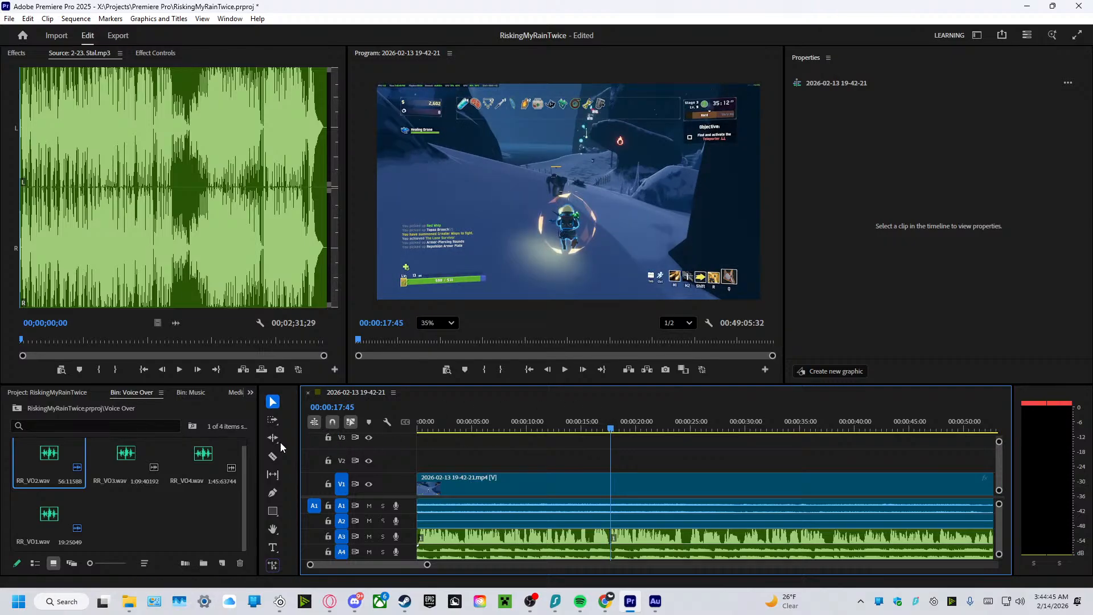
left_click(273, 456)
left_click(611, 483)
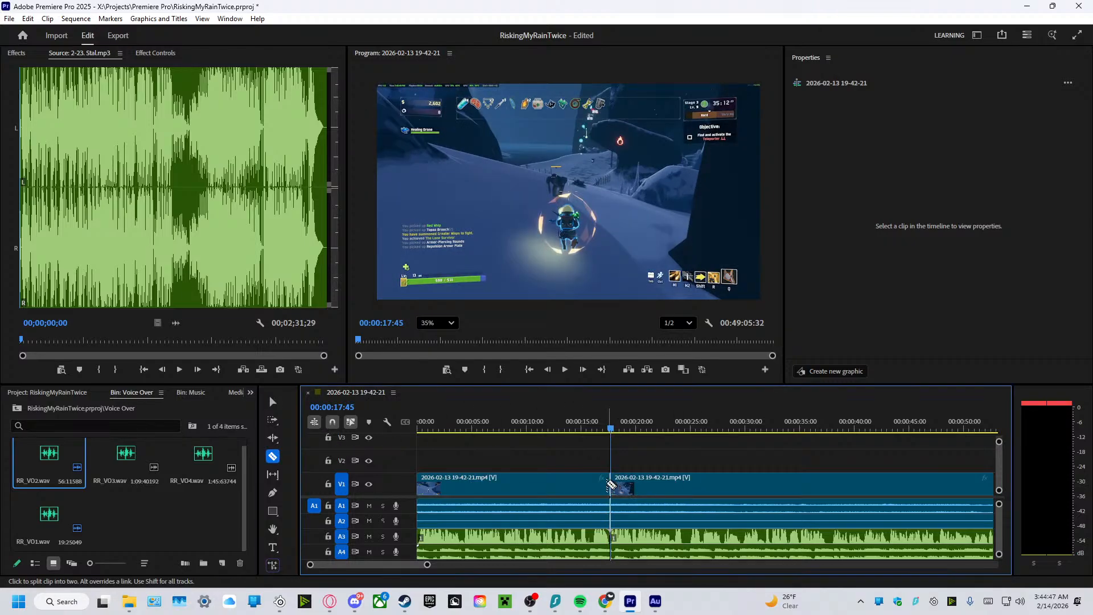
left_click(272, 402)
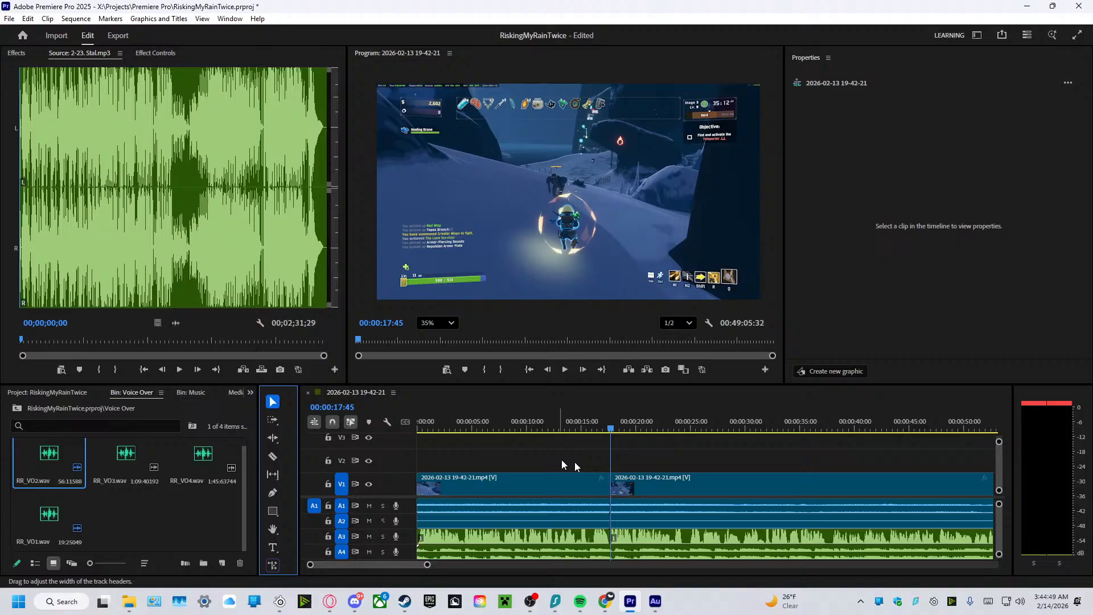
Scrub the gameplay after the cut to about 40 seconds, and play the sequence from about 13 to 34 seconds.
left_click(685, 483)
left_click(630, 429)
left_click_drag(633, 436, 864, 473)
left_click_drag(426, 565, 493, 565)
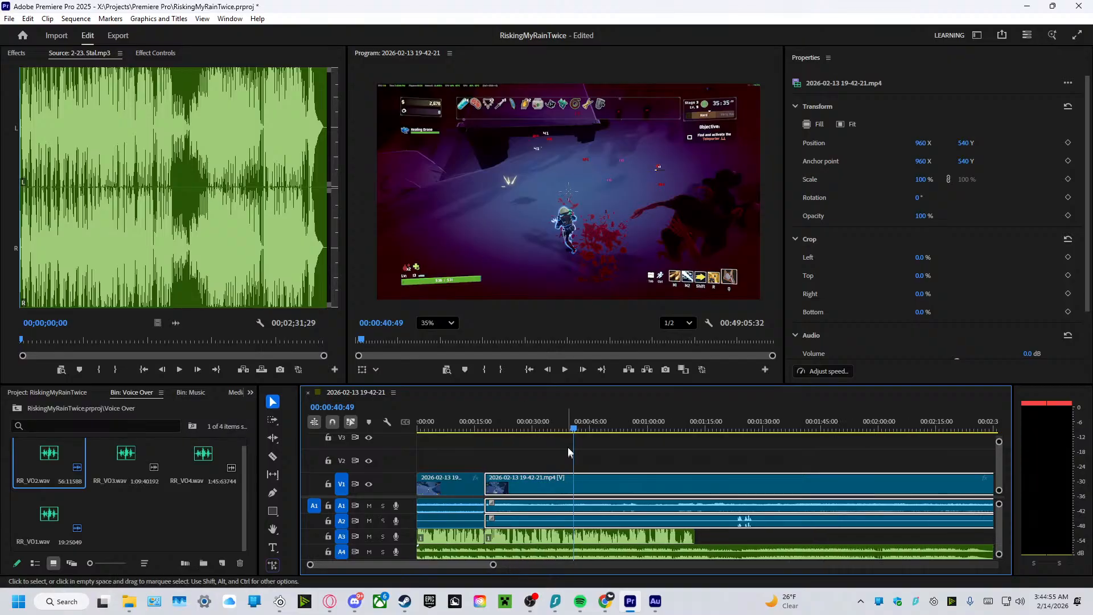
left_click(488, 441)
left_click_drag(487, 444, 471, 439)
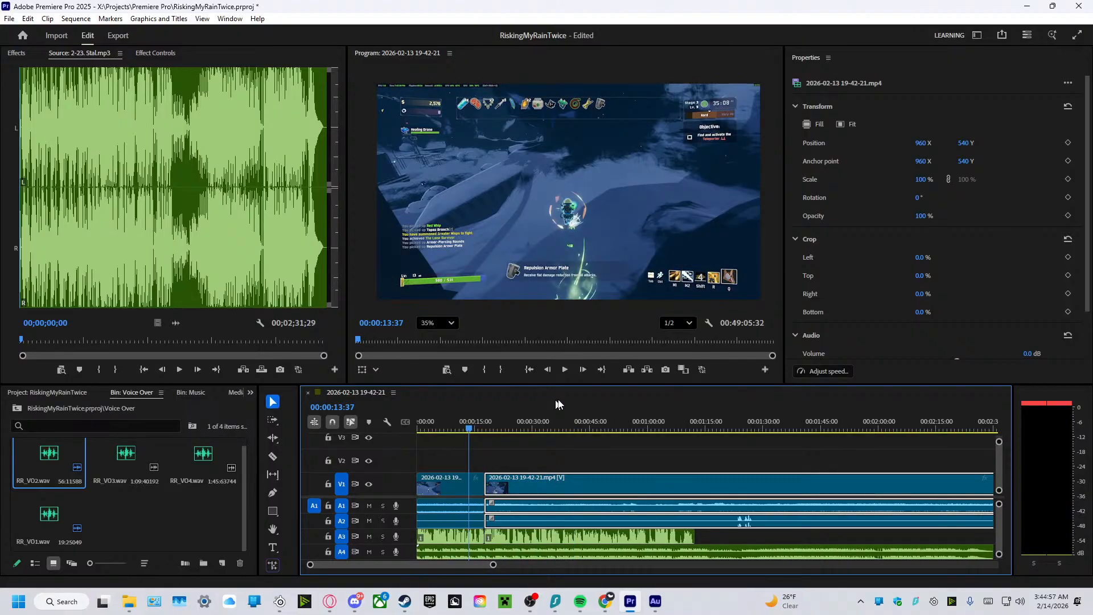
left_click(563, 370)
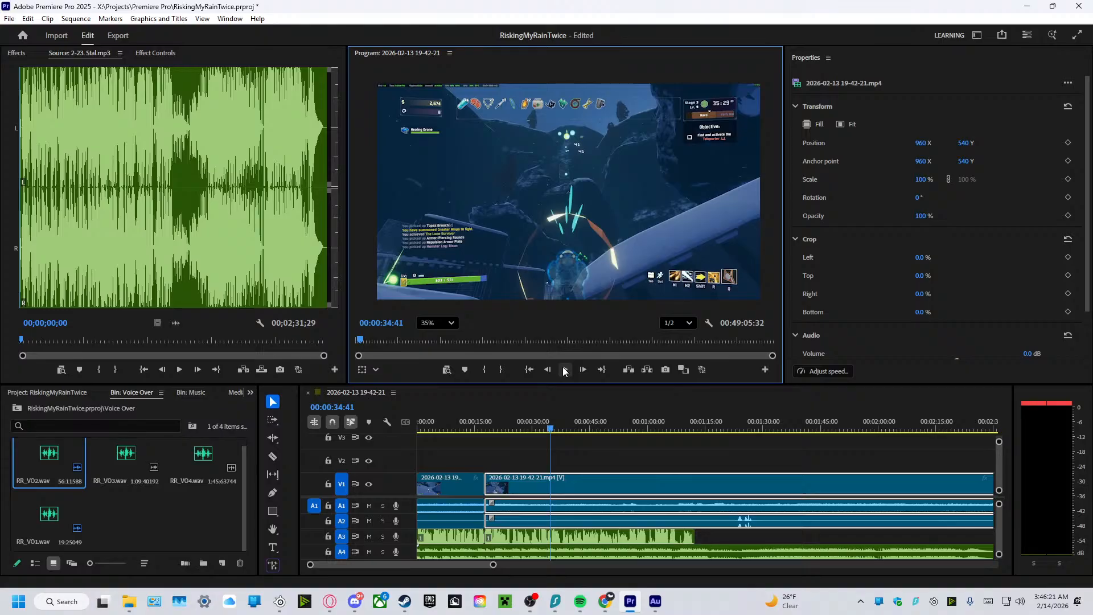
left_click(564, 369)
Replay the sequence across the cut, and move the RR_VO2 clip along track A3 to start at about 56 seconds.
left_click_drag(550, 431, 478, 442)
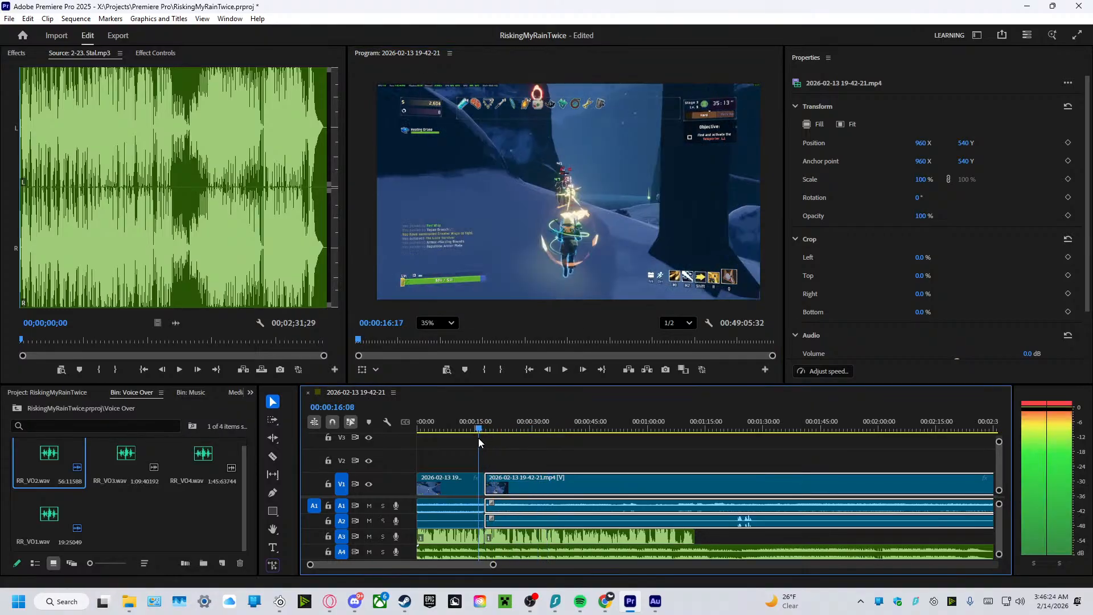
left_click(565, 370)
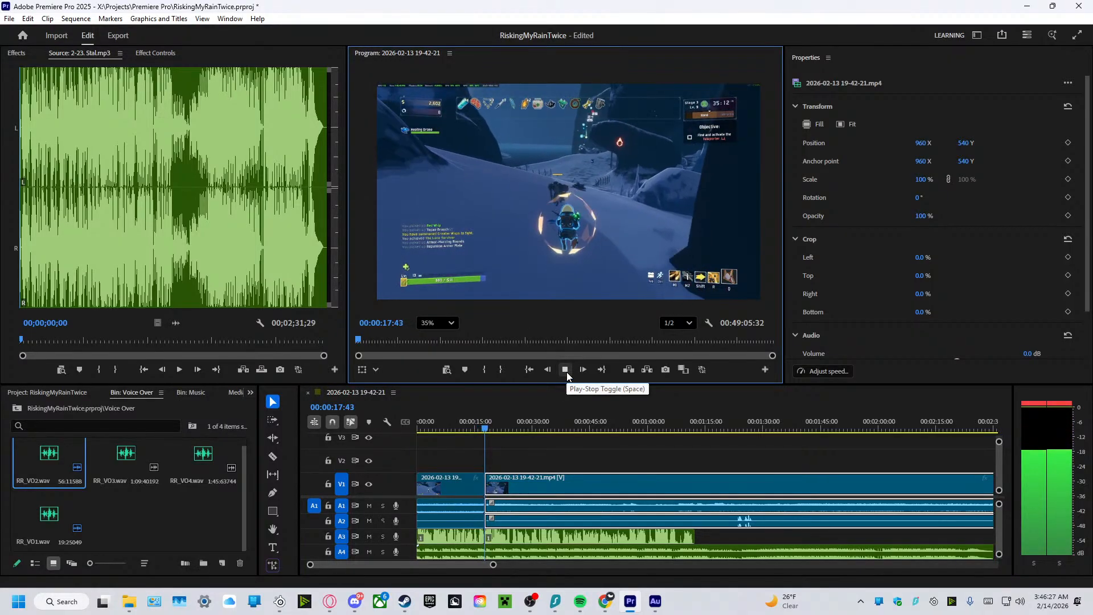
left_click(565, 371)
left_click(545, 542)
left_click_drag(545, 542, 690, 542)
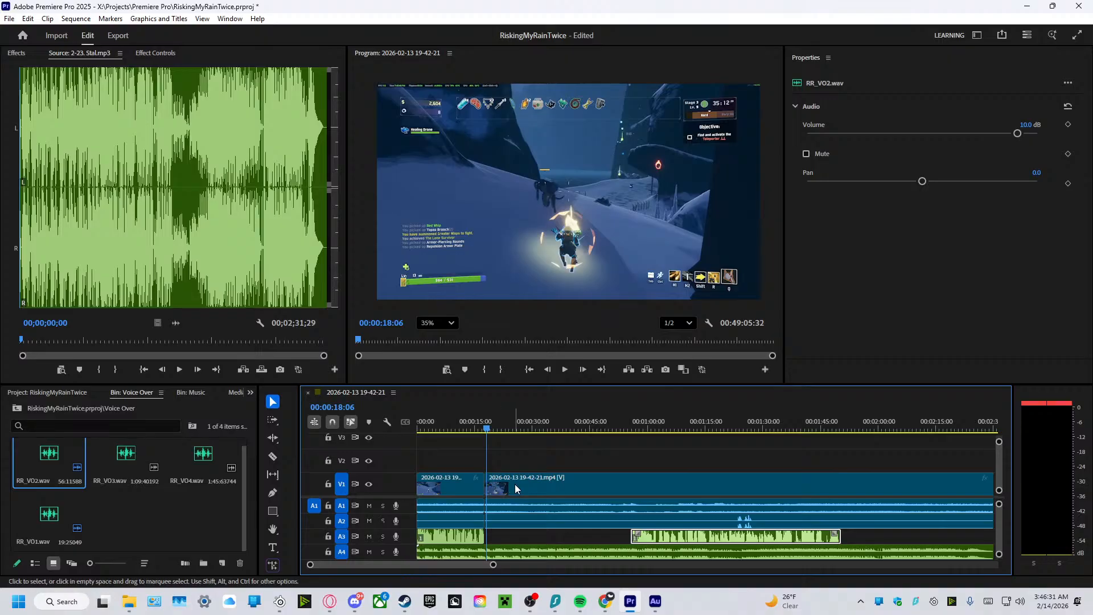
Trim about a minute off the second gameplay clip's start, place it at about 21 seconds, and play its opening.
left_click_drag(514, 487, 712, 485)
left_click_drag(781, 487, 570, 497)
left_click(500, 432)
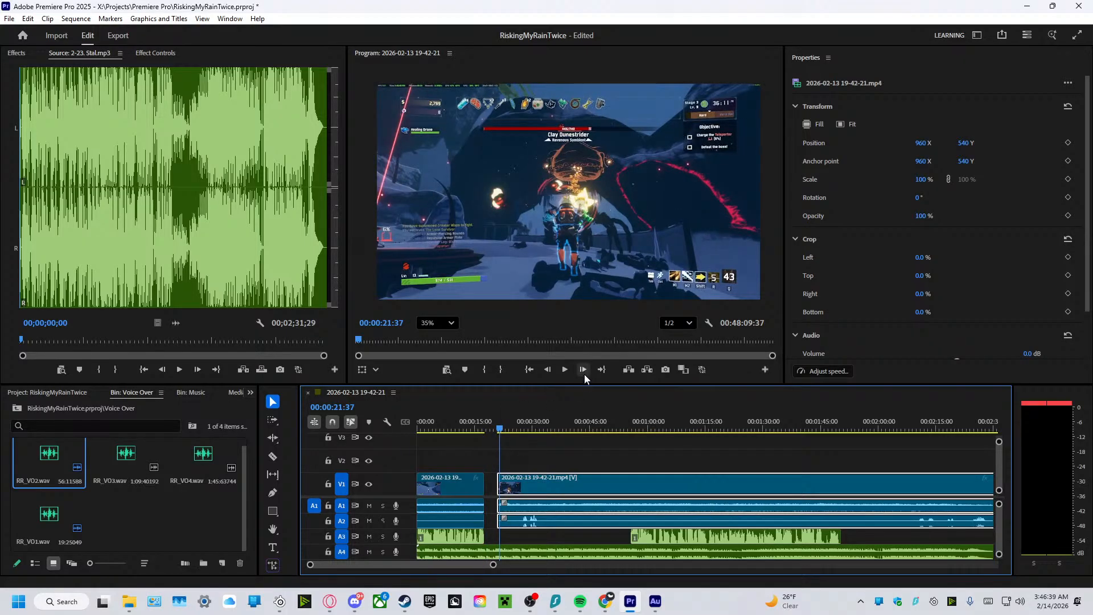
left_click(569, 369)
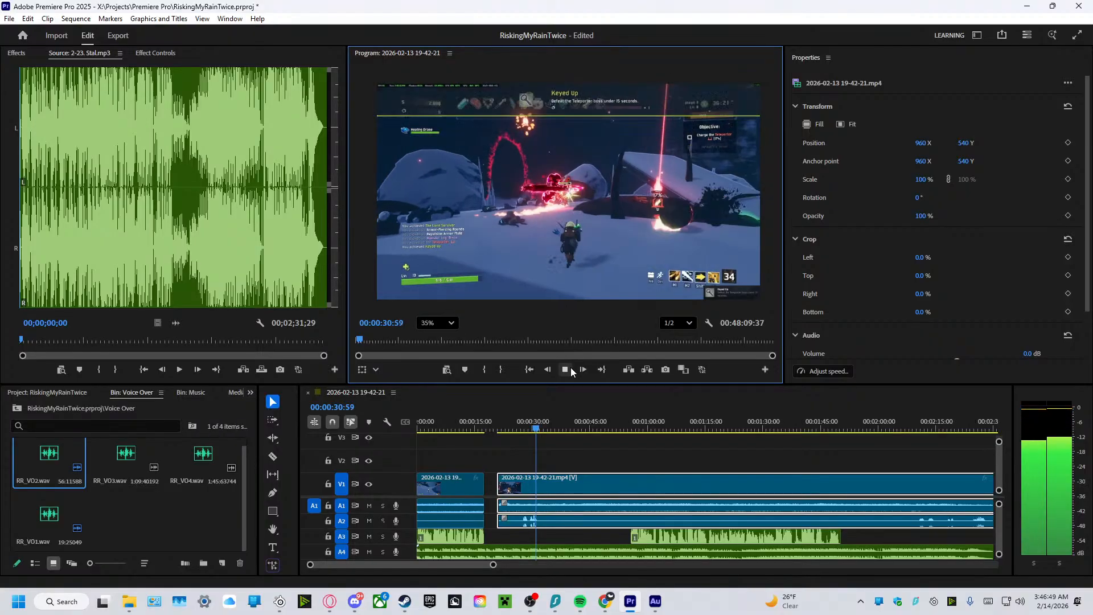
Restore about ten seconds at the second gameplay clip's start, review the opening, and move the clip directly against the first clip.
left_click_drag(591, 482, 627, 478)
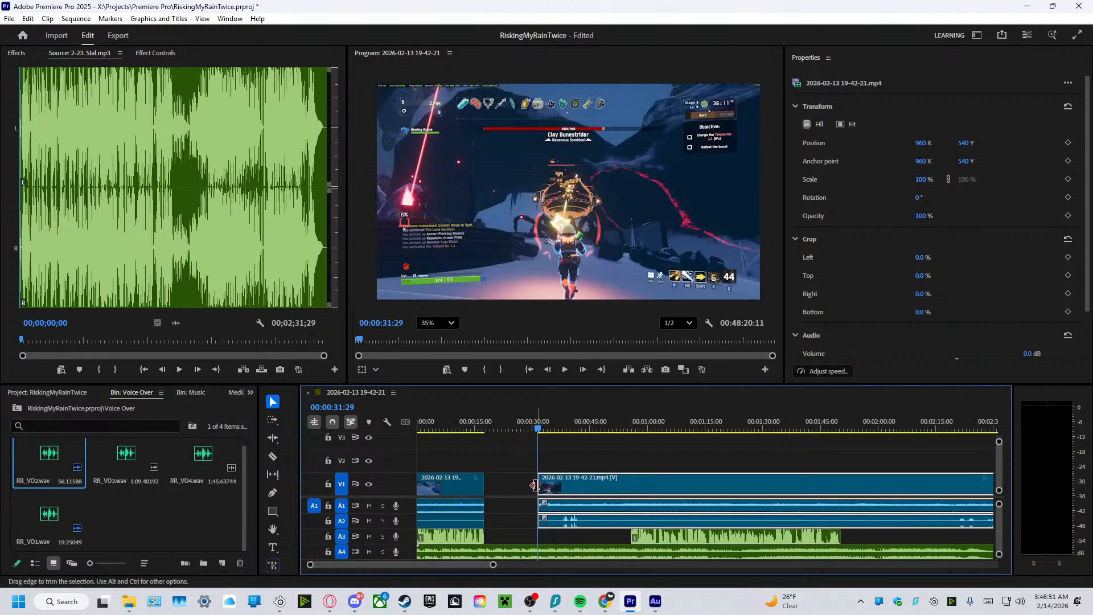
left_click_drag(540, 482, 500, 482)
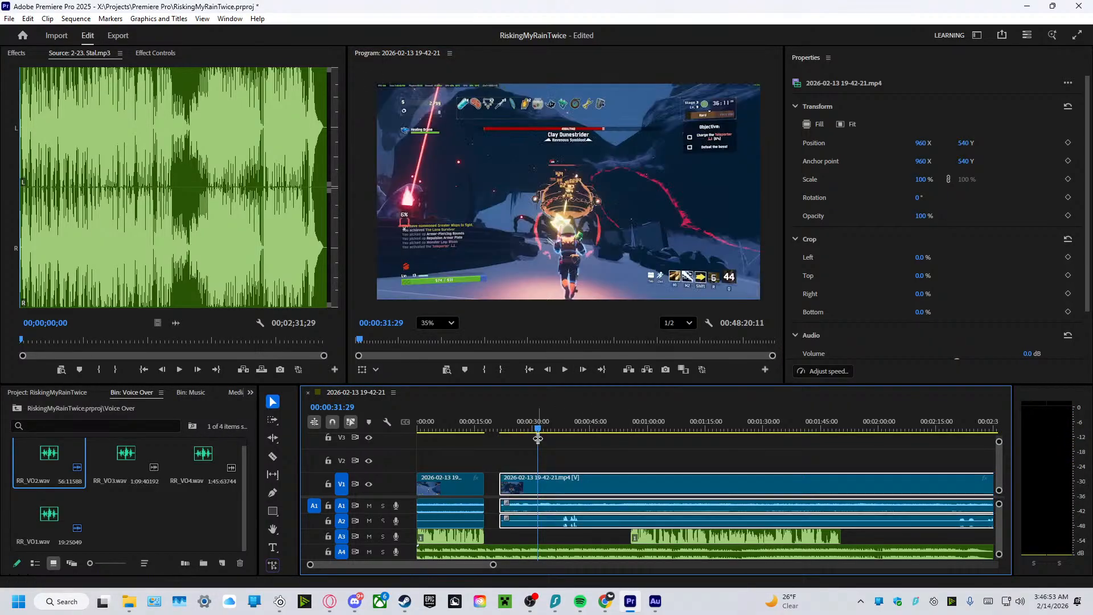
left_click_drag(538, 430, 499, 436)
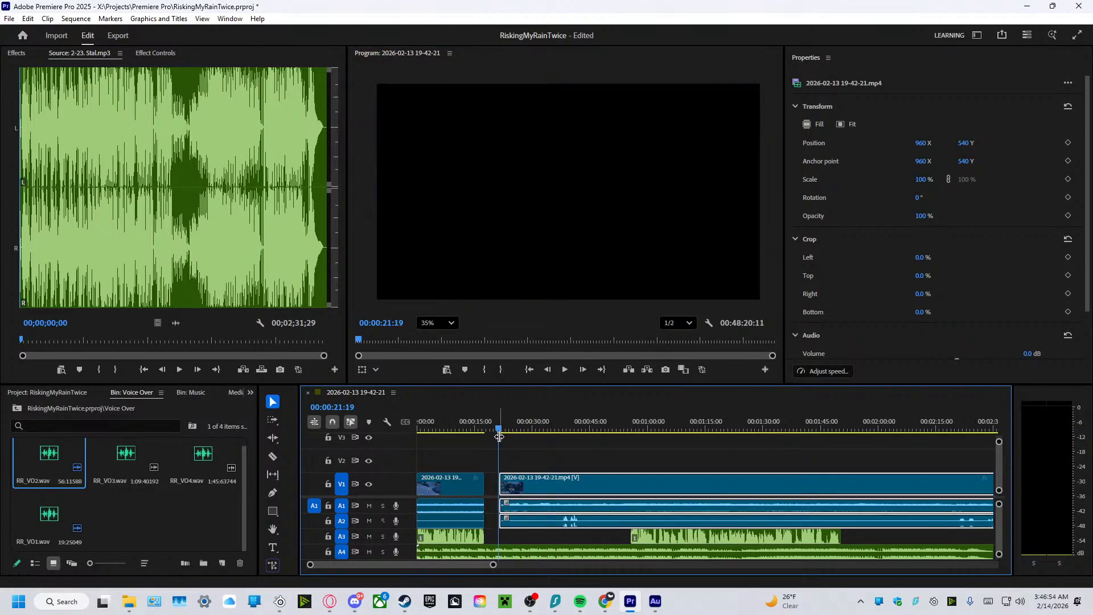
left_click(564, 370)
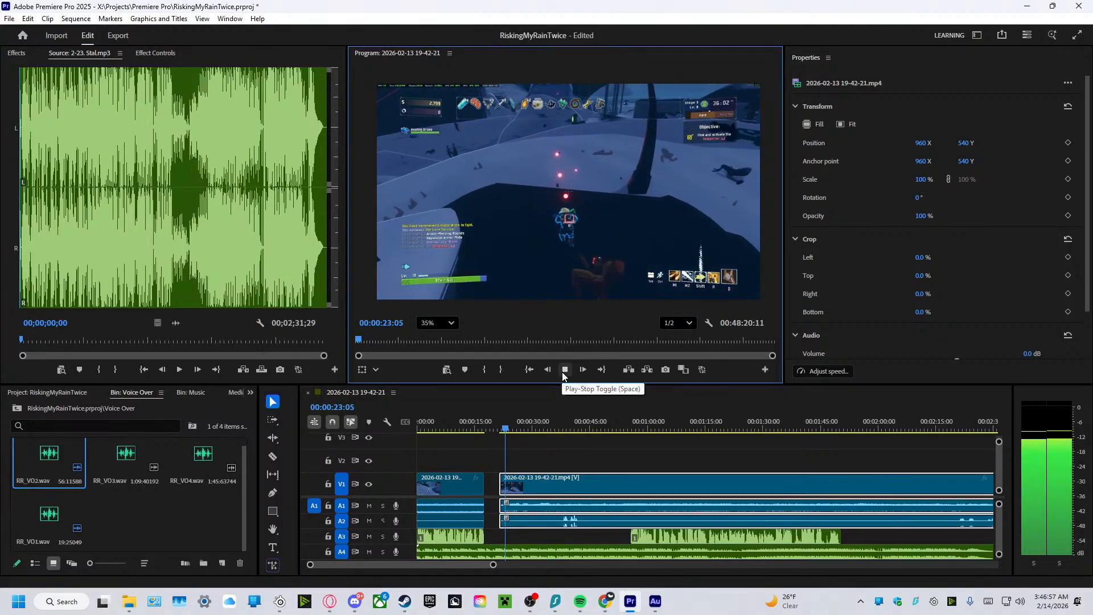
left_click(564, 370)
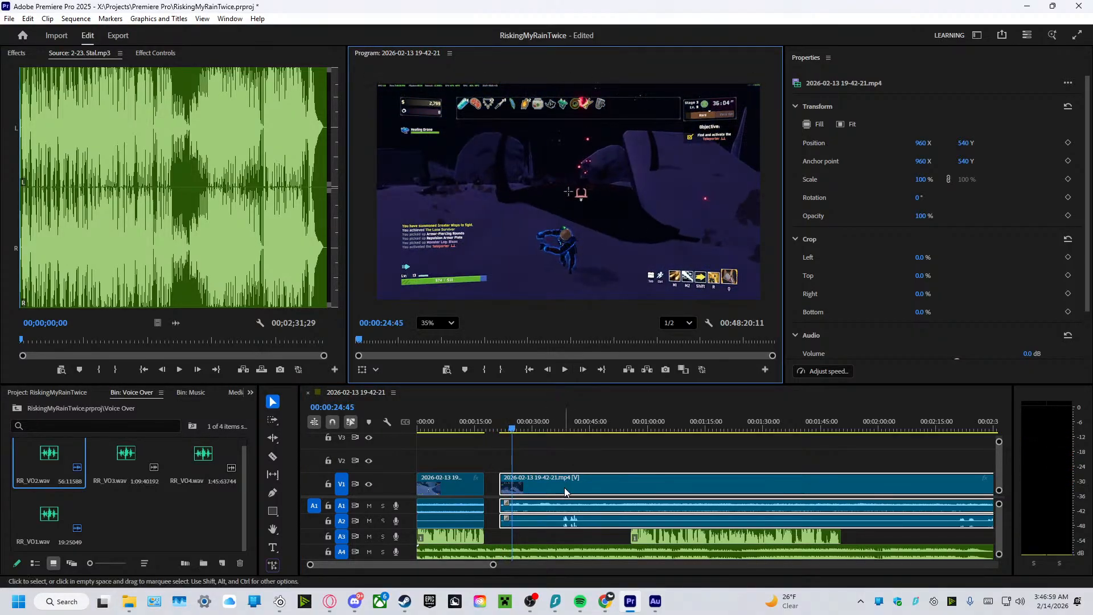
left_click_drag(565, 491, 538, 464)
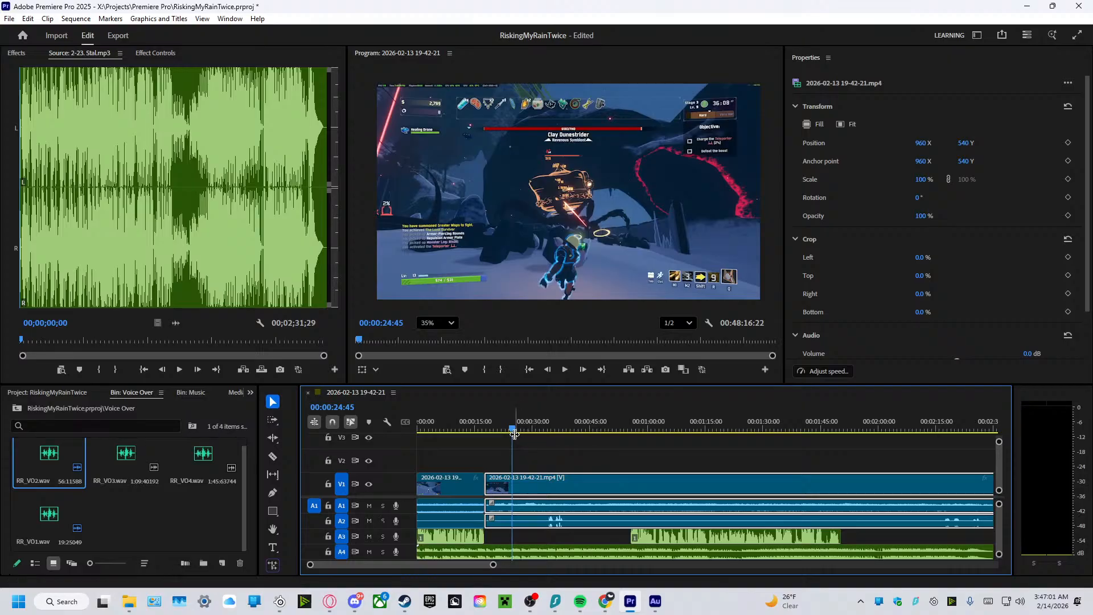
Split the music clip on A4 where the first voiceover ends and move its second part to start at about 1:56.
left_click_drag(512, 428, 487, 438)
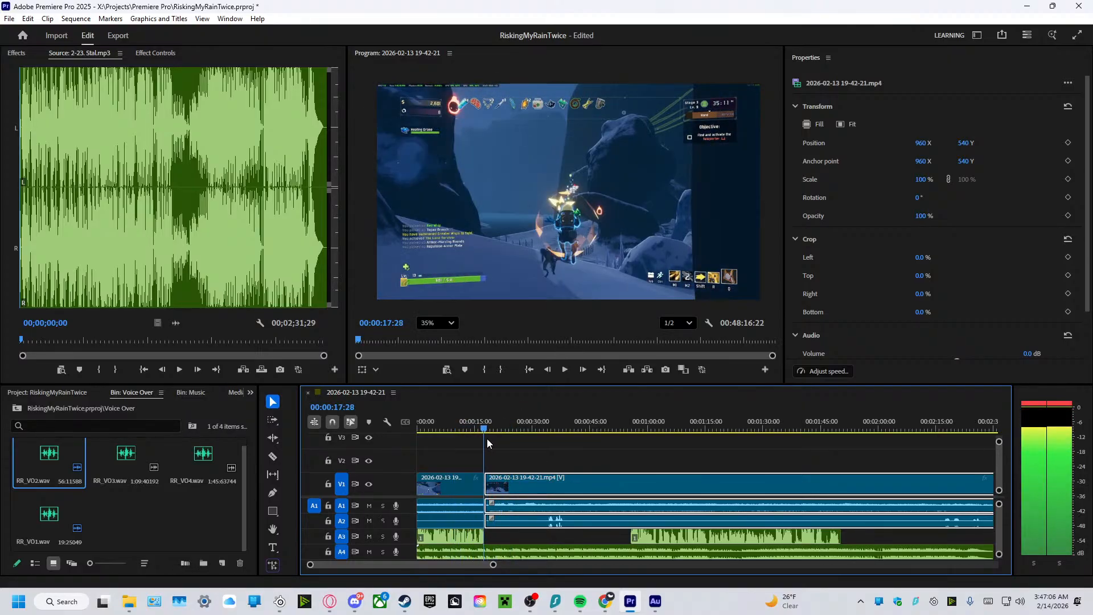
left_click(275, 456)
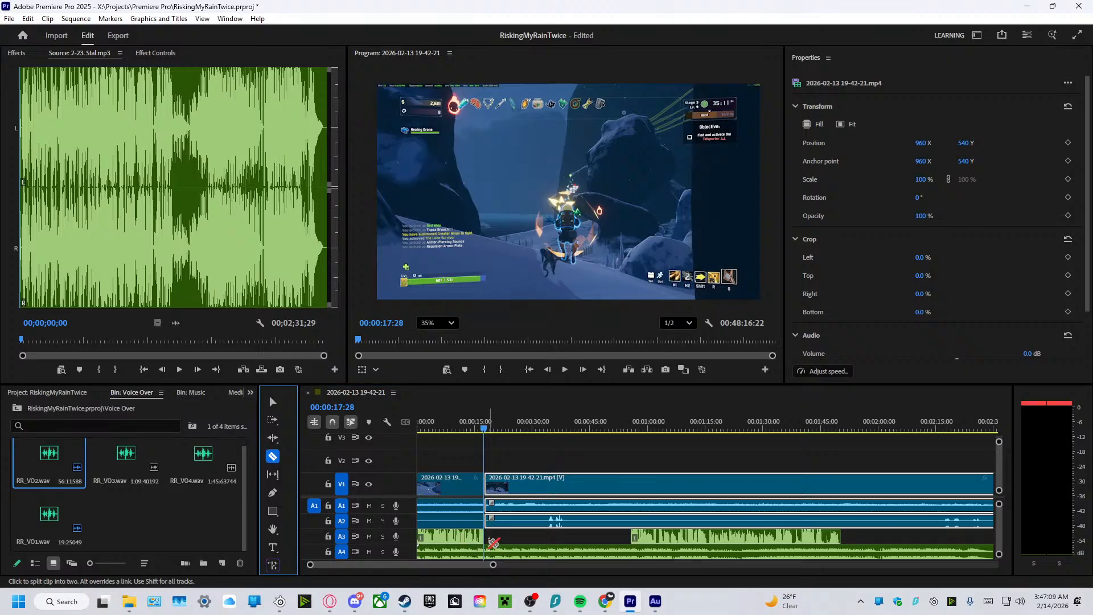
left_click(472, 428)
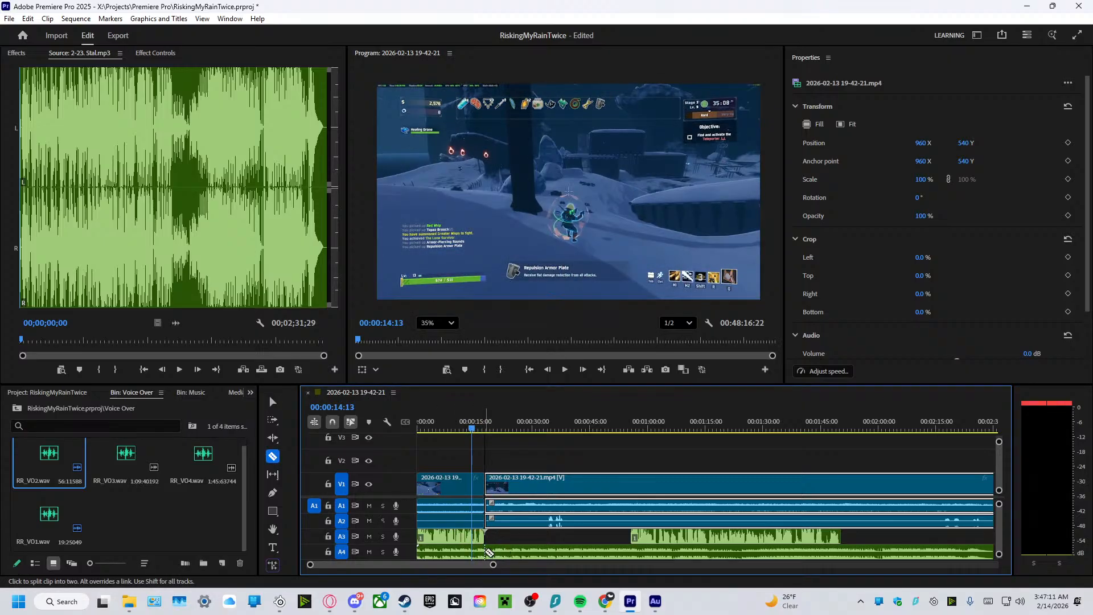
left_click(273, 403)
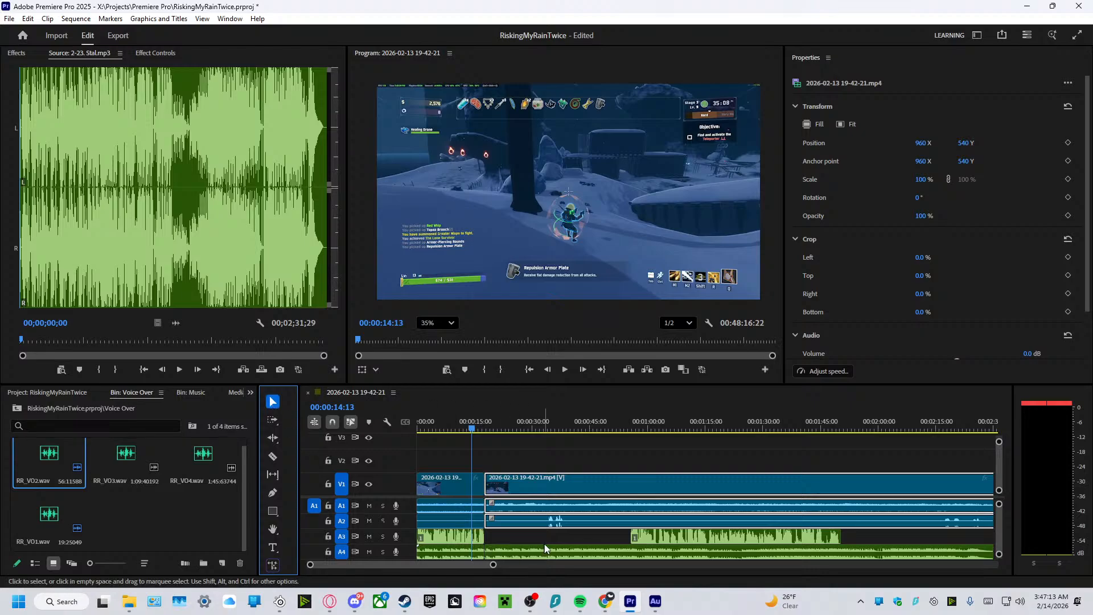
left_click_drag(527, 552, 904, 551)
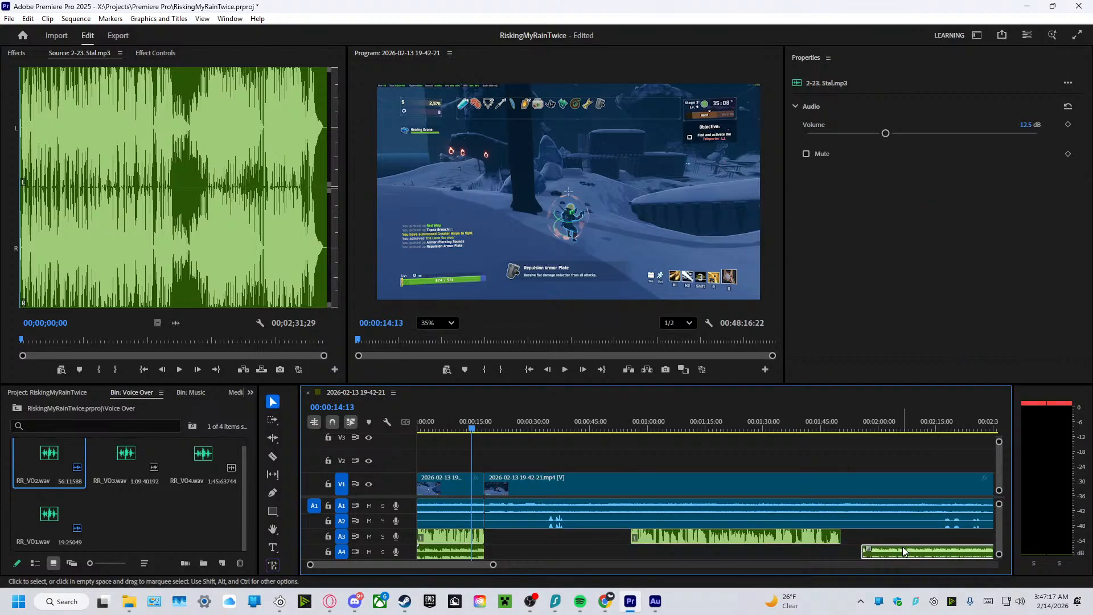
scroll(604, 549, "down", 3)
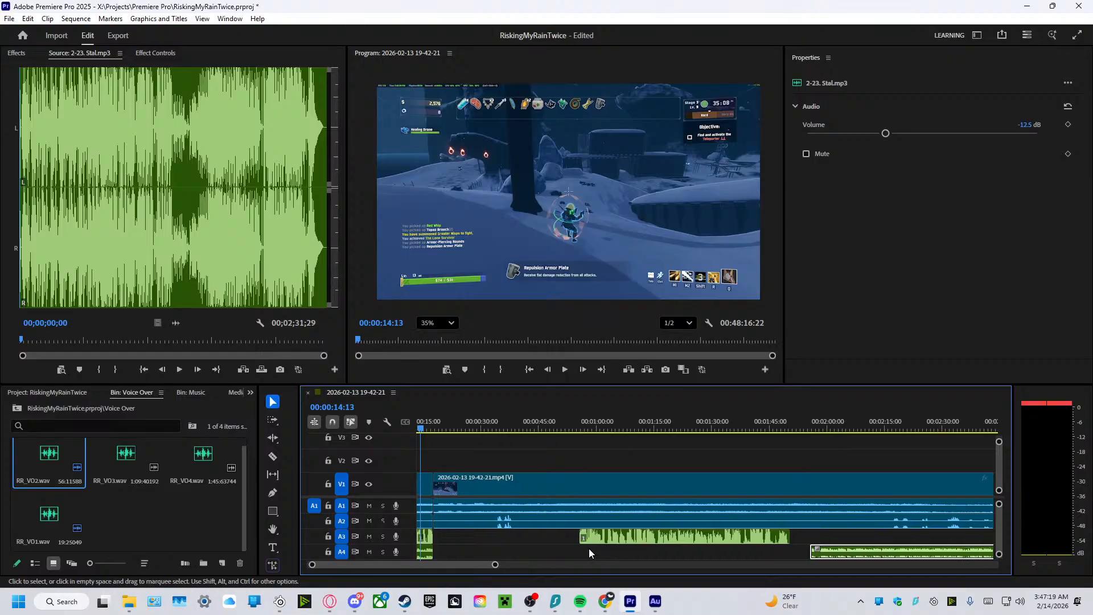
scroll(582, 545, "up", 3)
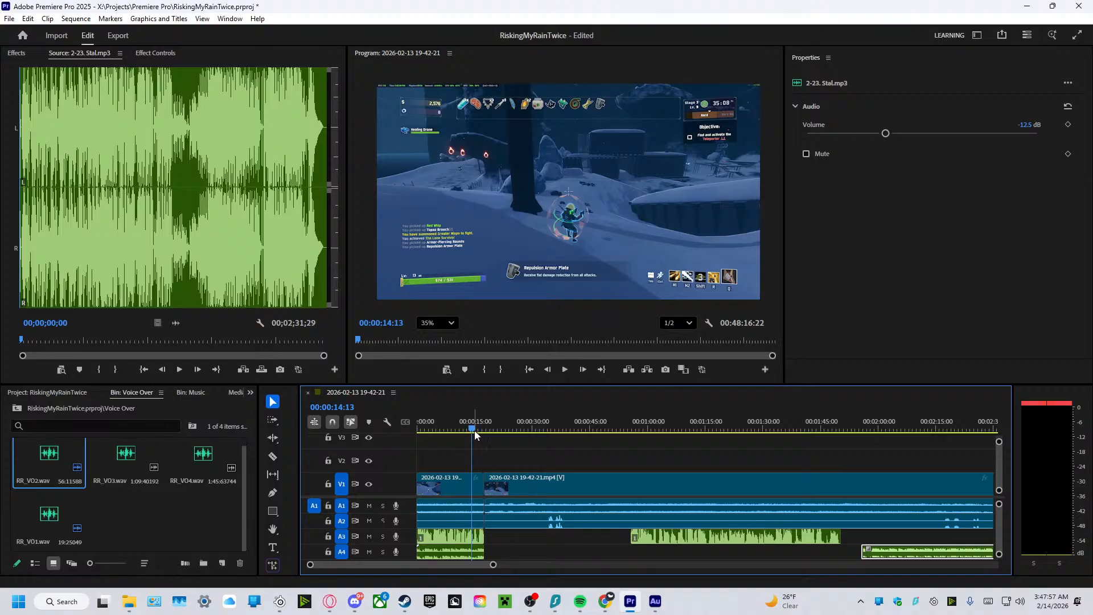
Play the sequence from the cut to about 22 seconds, and set the second gameplay clip's audio volume to 10 dB.
mouse_move(474, 430)
left_mouse_down()
mouse_move(464, 431)
mouse_move(483, 431)
left_mouse_up()
left_click(565, 370)
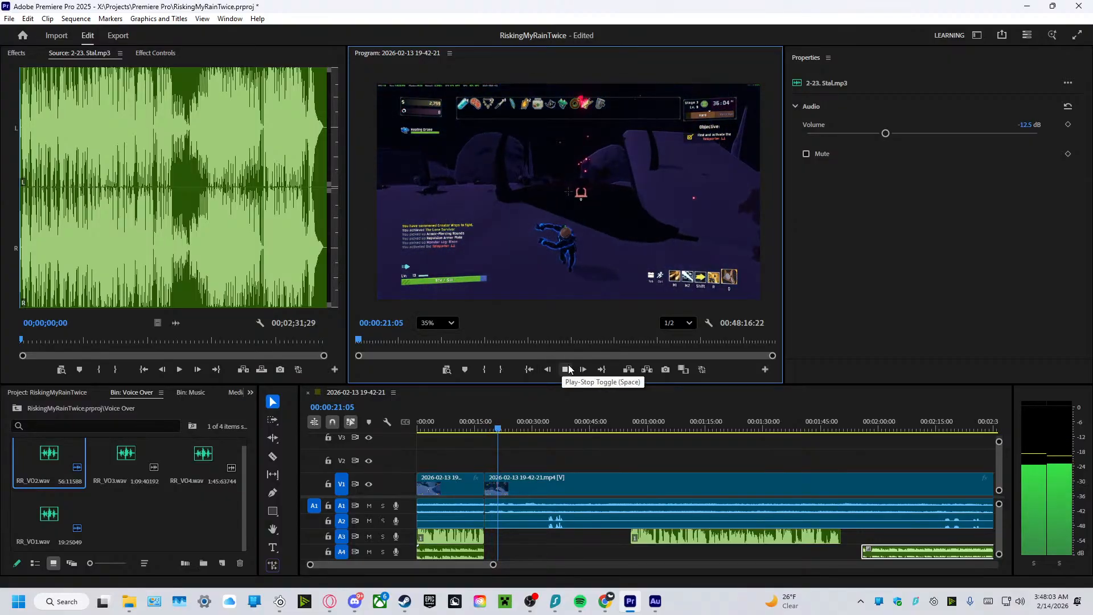
left_click(568, 369)
left_click(513, 518)
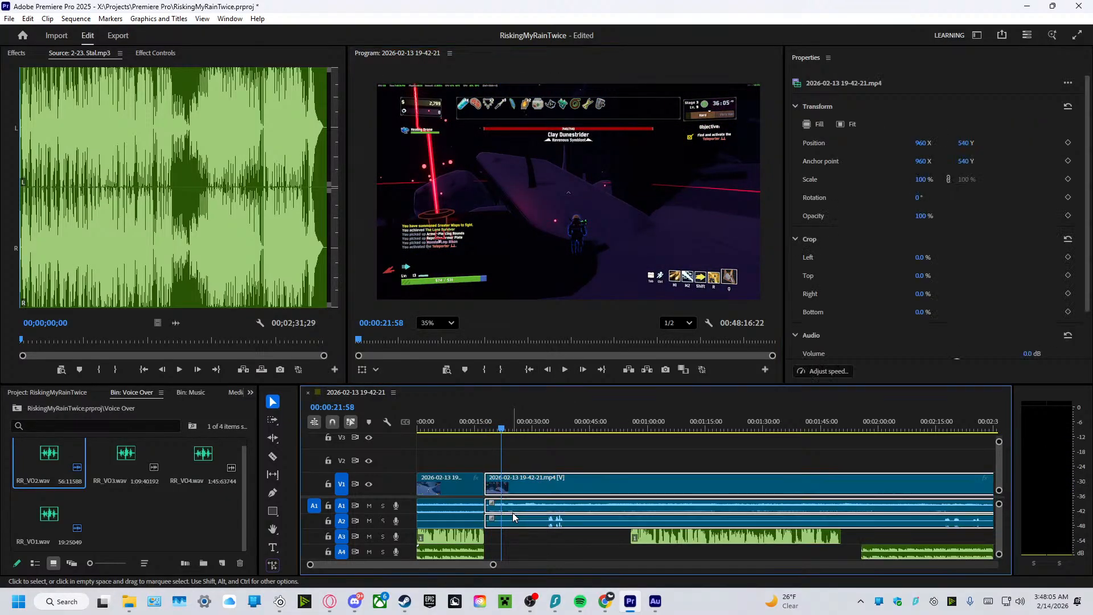
scroll(851, 241, "down", 2)
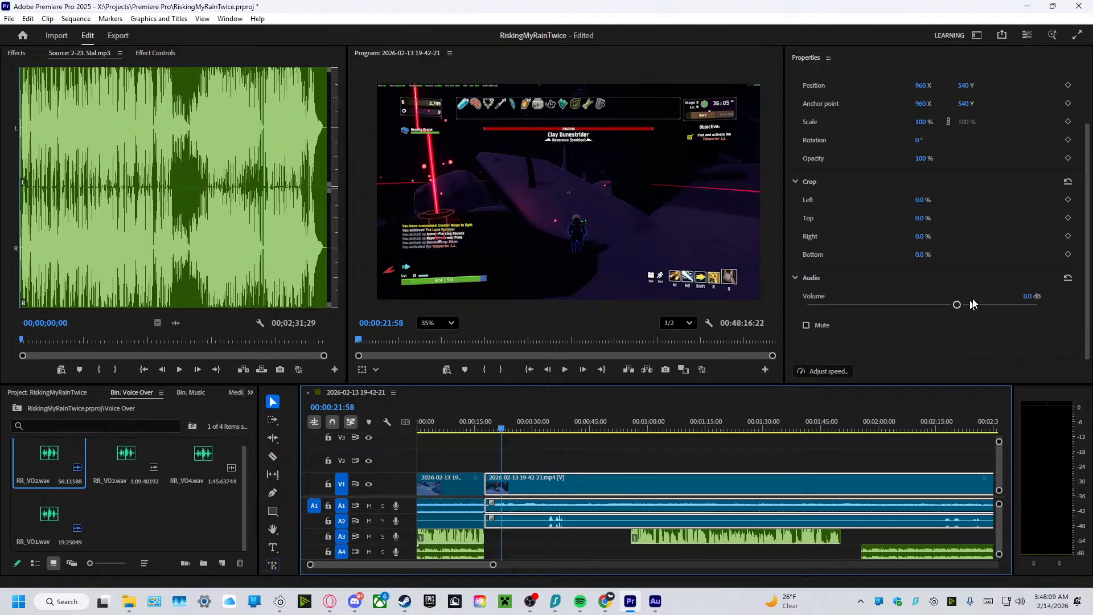
left_click(1022, 296)
type("10")
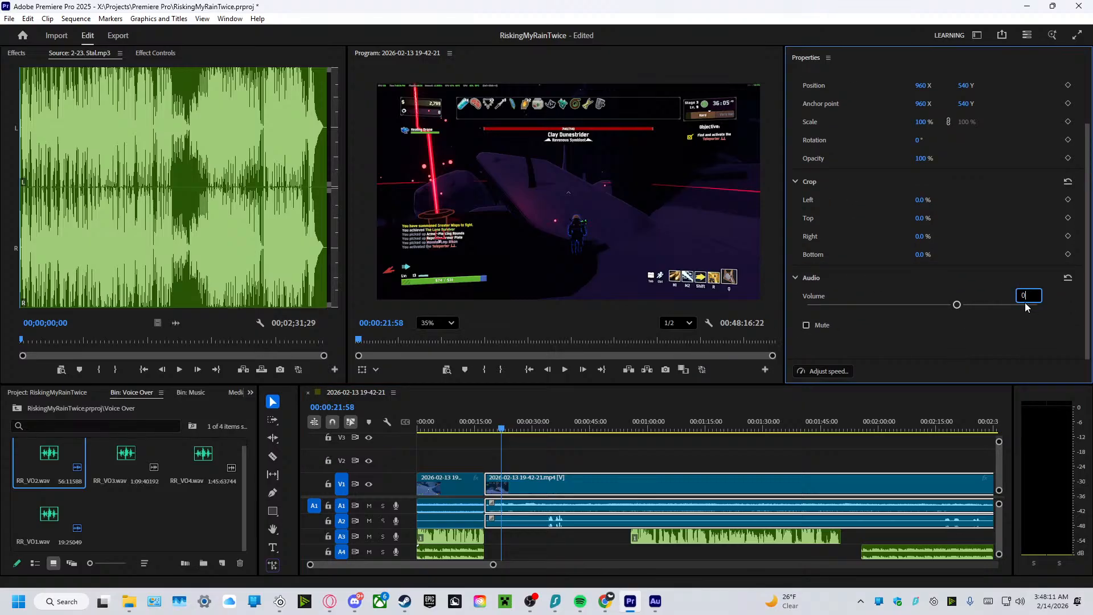
key("Return")
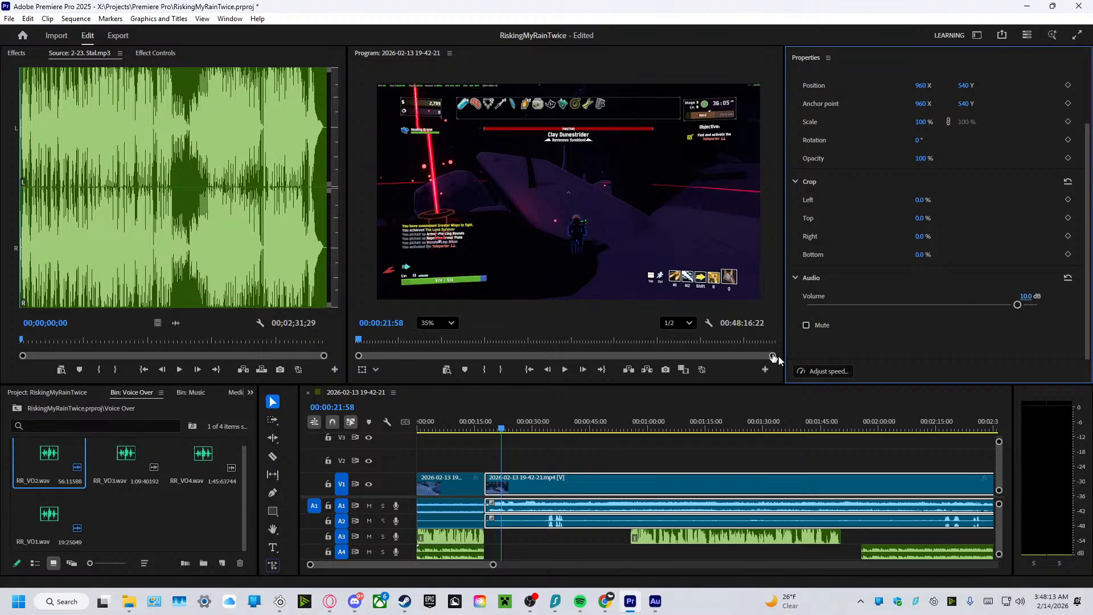
Play the gameplay to about 26 seconds, and unlink the second gameplay clip's audio from its video.
left_click(564, 369)
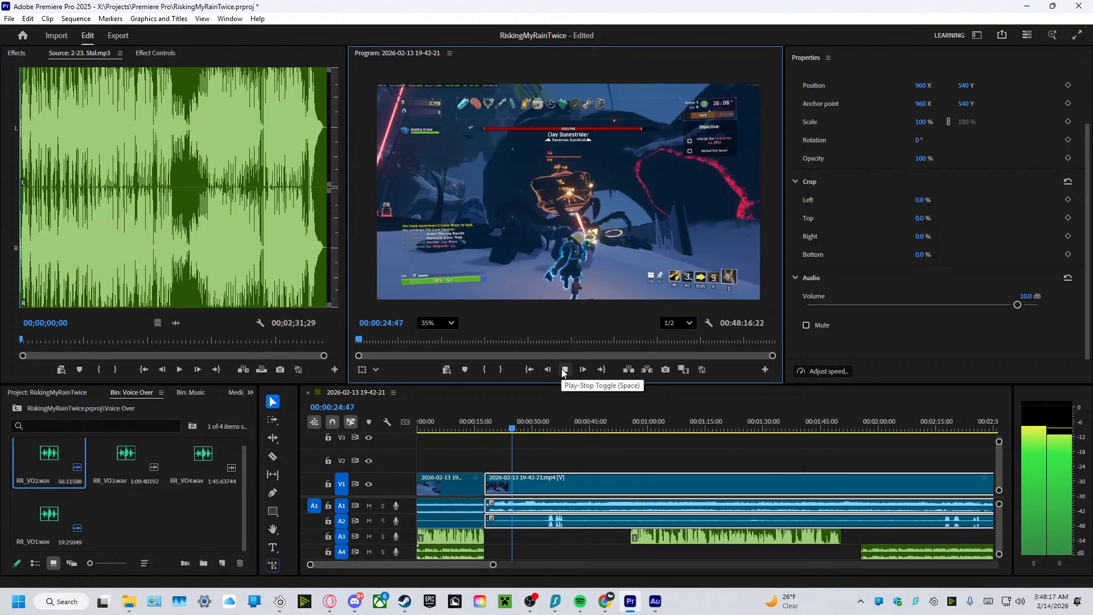
left_click(564, 370)
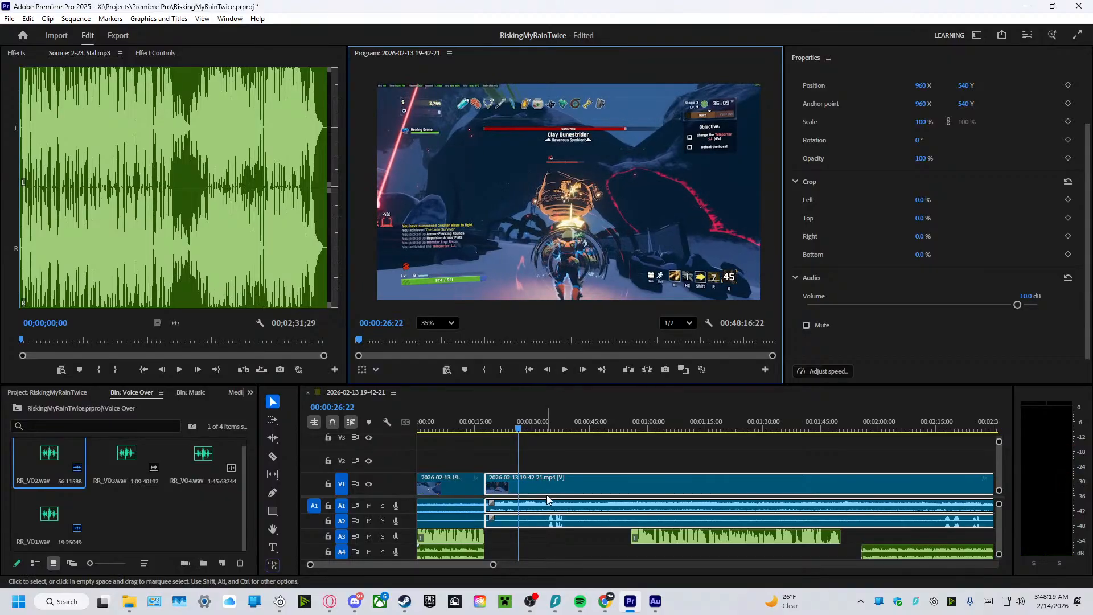
left_click(546, 493)
right_click(546, 492)
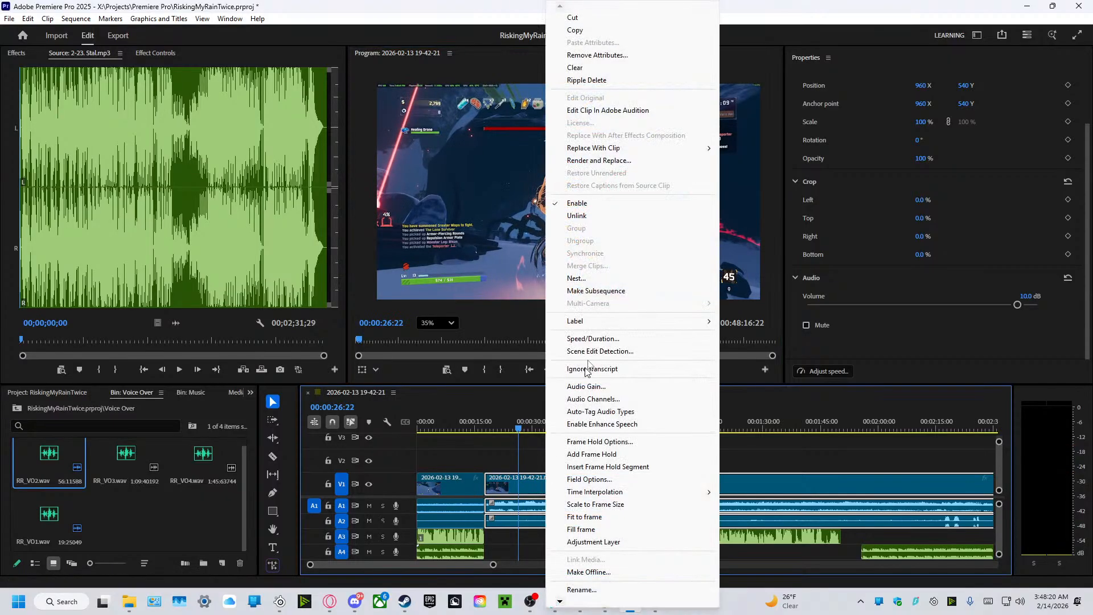
left_click(586, 215)
left_click(514, 459)
Set the volume of the second gameplay clip's audio on track A1 to 15 dB.
left_click(510, 518)
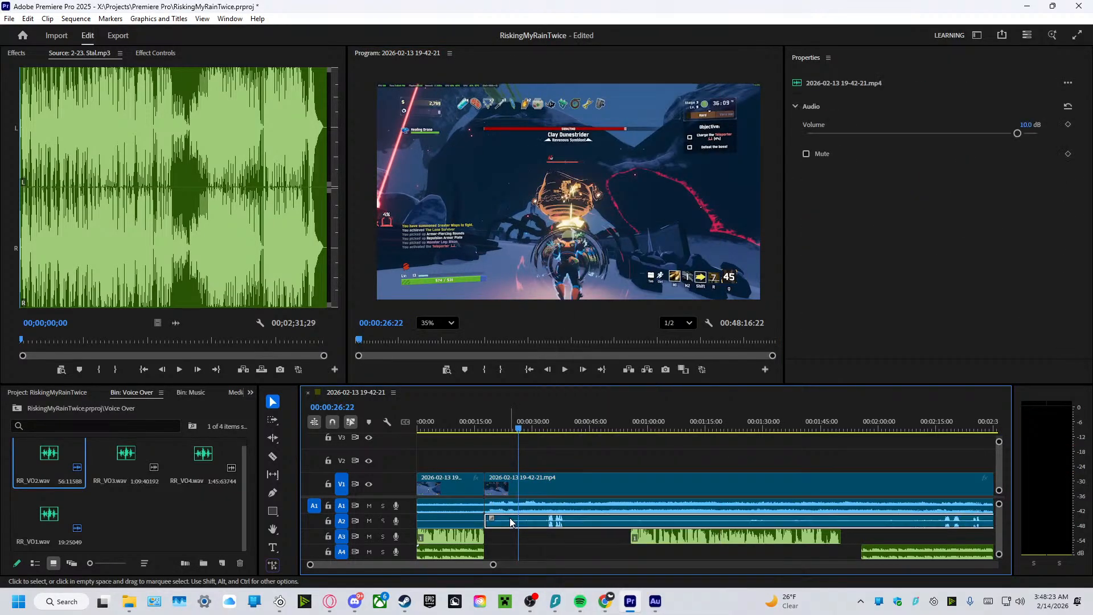
left_click(514, 500)
left_click(1025, 125)
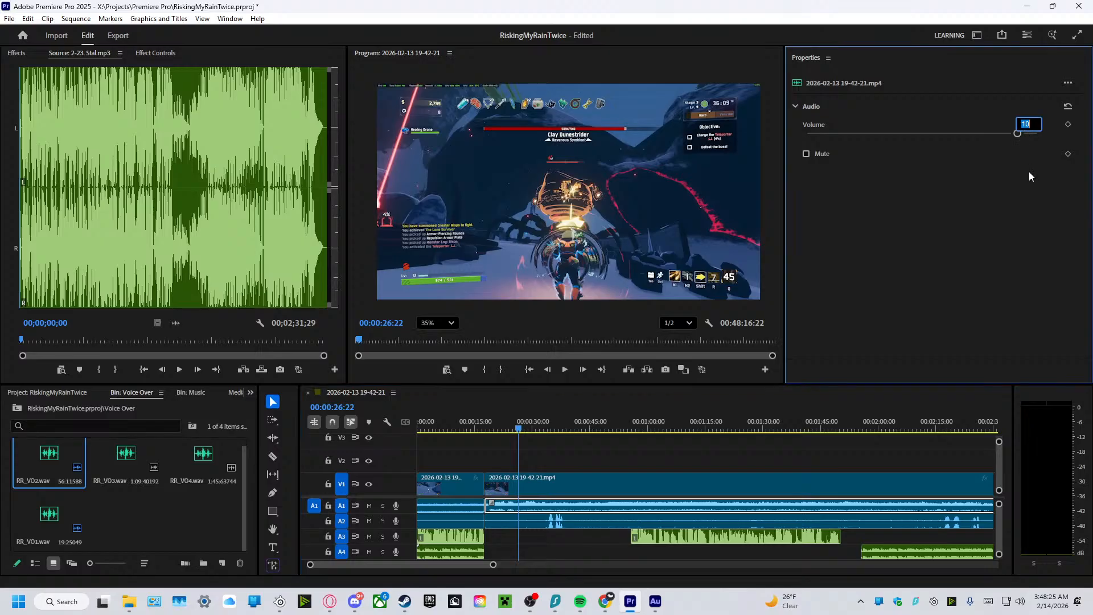
type("10")
key("BackSpace")
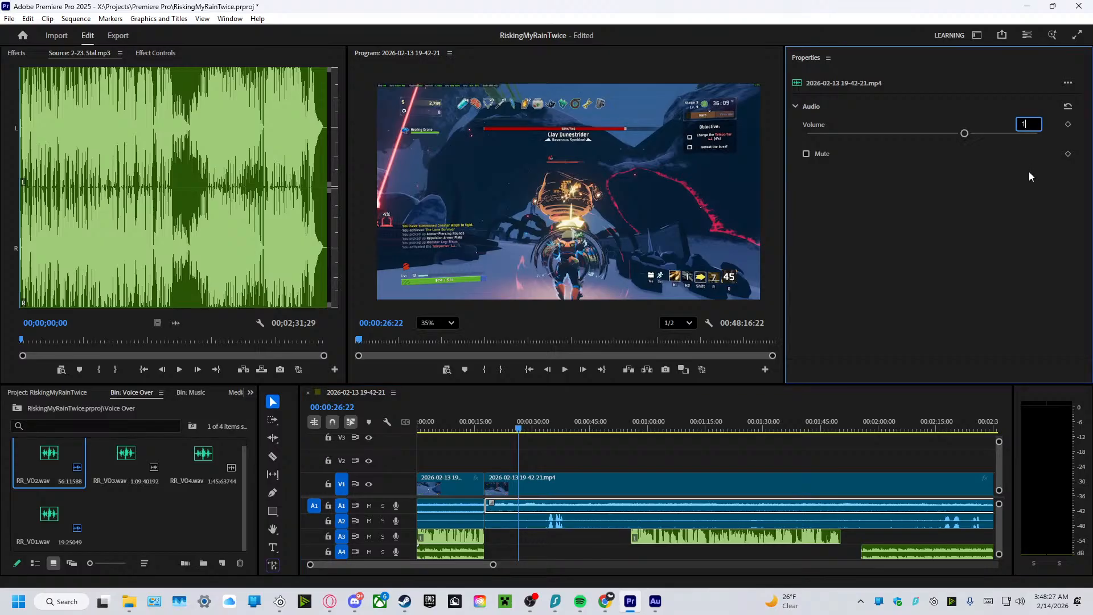
type("5")
key("Return")
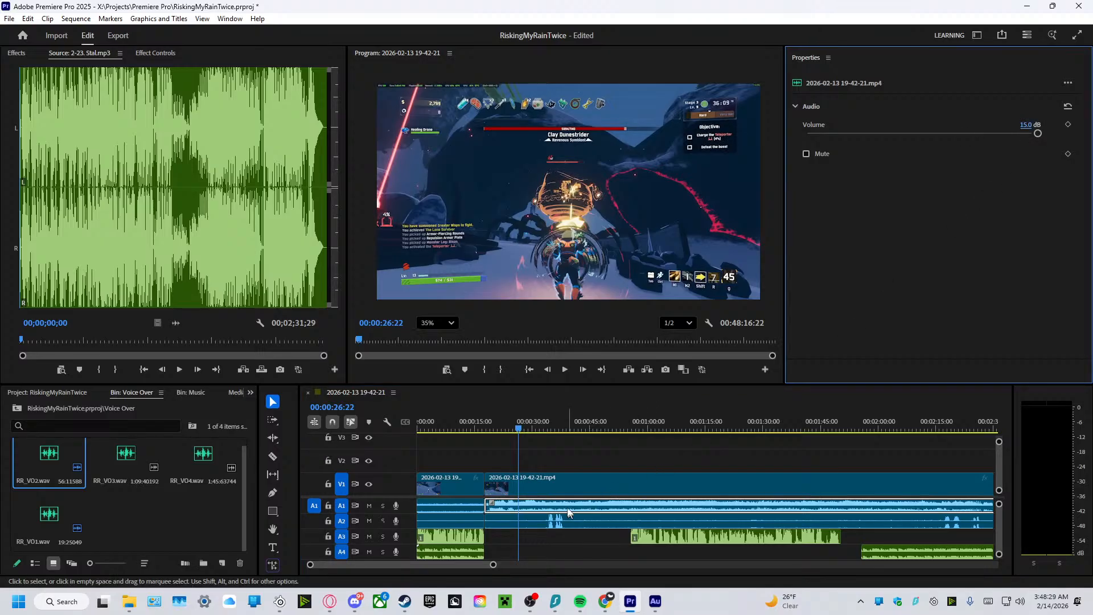
Play the sequence to about 30 seconds, and set the second gameplay clip's A2 audio volume to 8 dB.
left_click(564, 370)
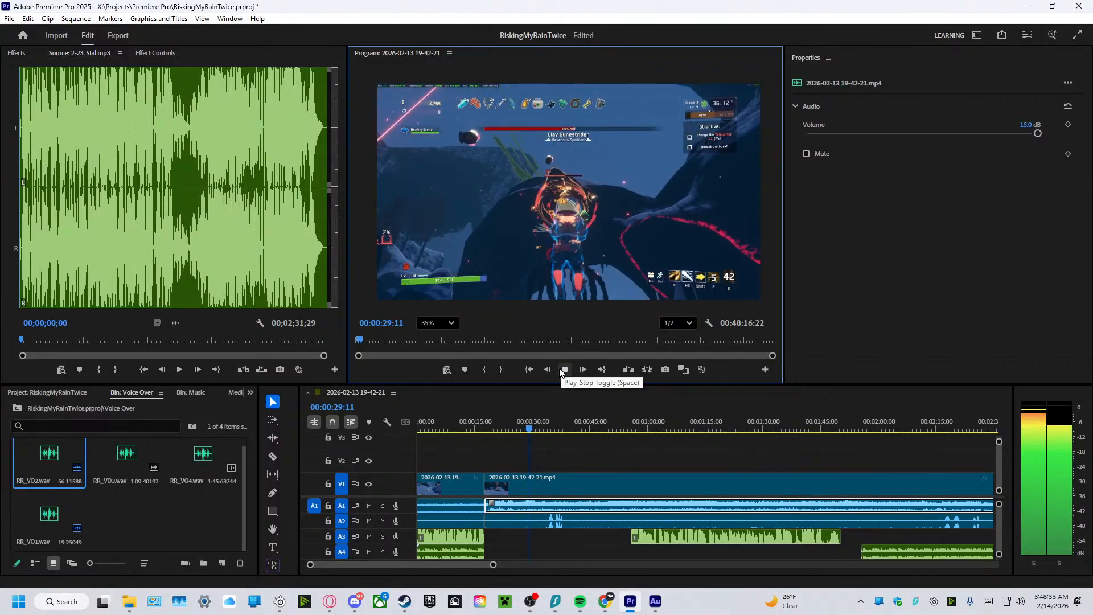
left_click(564, 369)
left_click(562, 523)
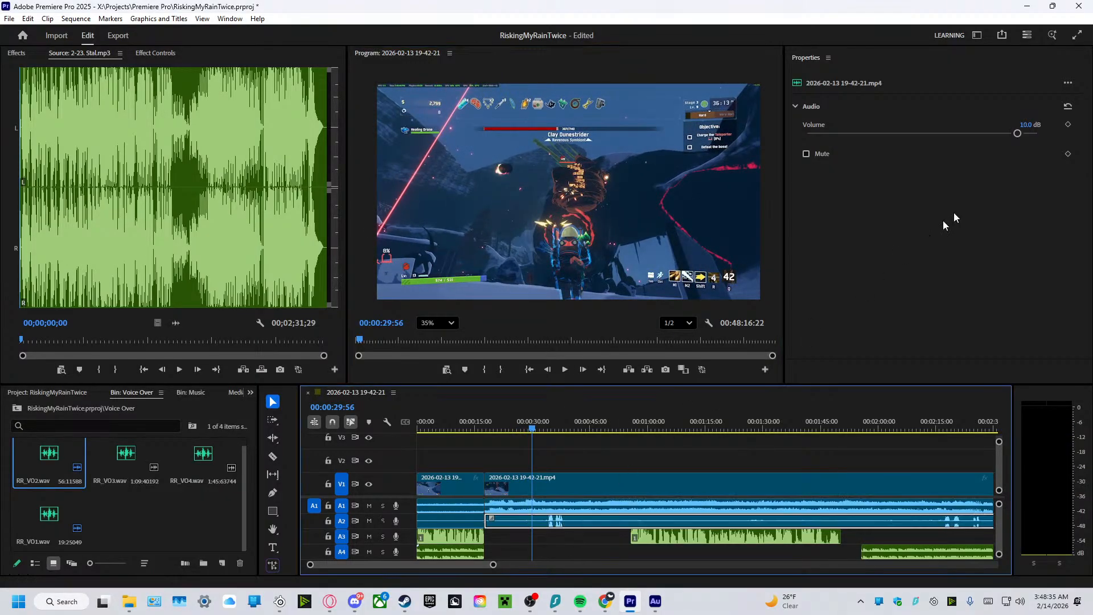
left_click(1034, 124)
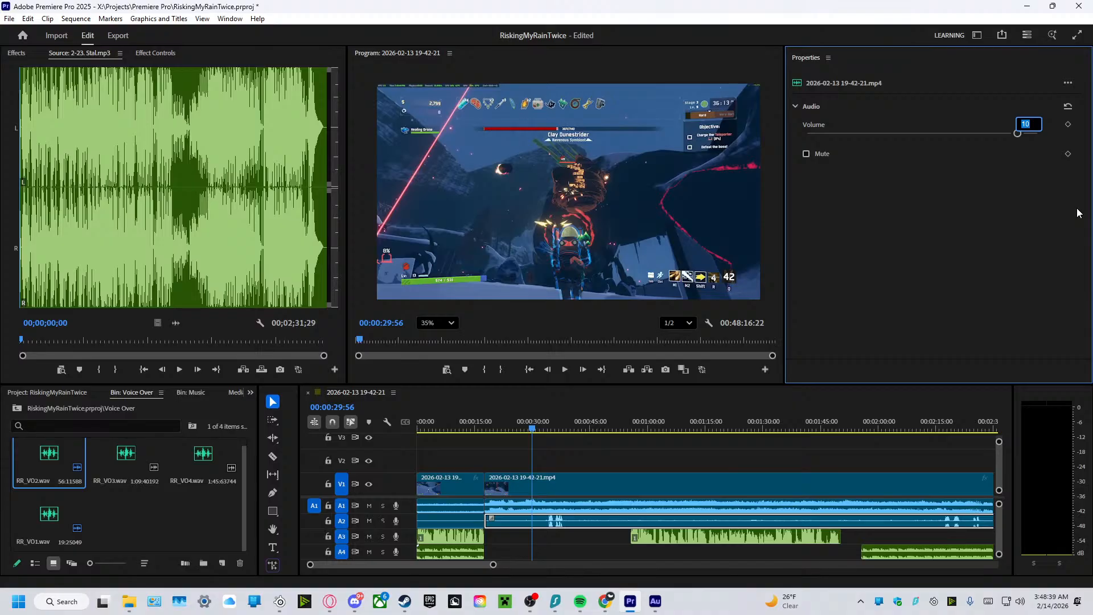
key("BackSpace")
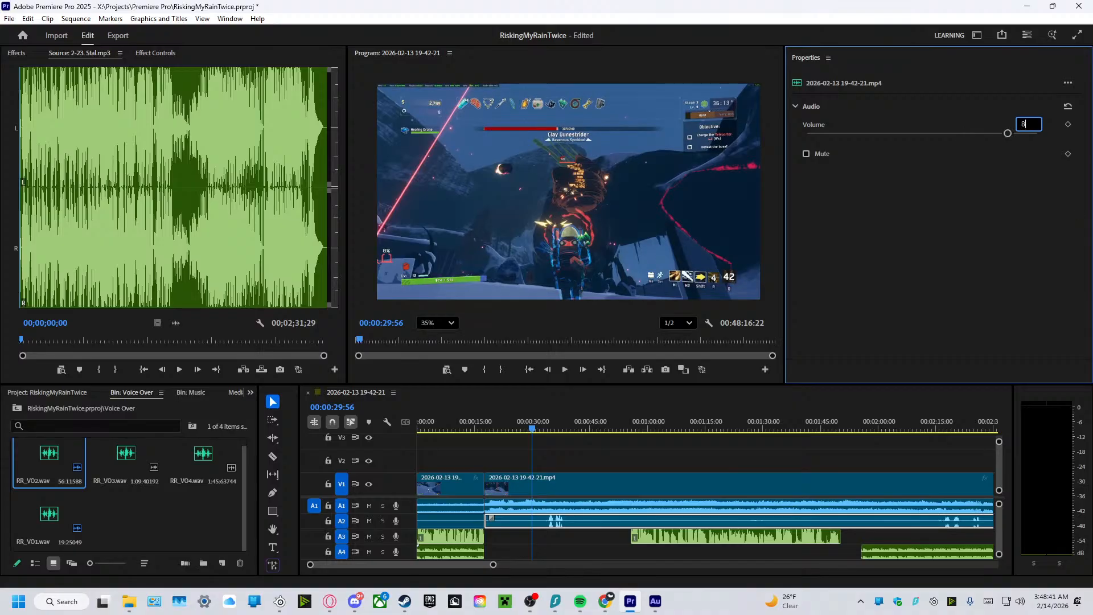
key("Return")
Play the sequence from about 30 seconds to 1:01, and replay it from about 34 seconds to check the audio balance.
left_click(566, 369)
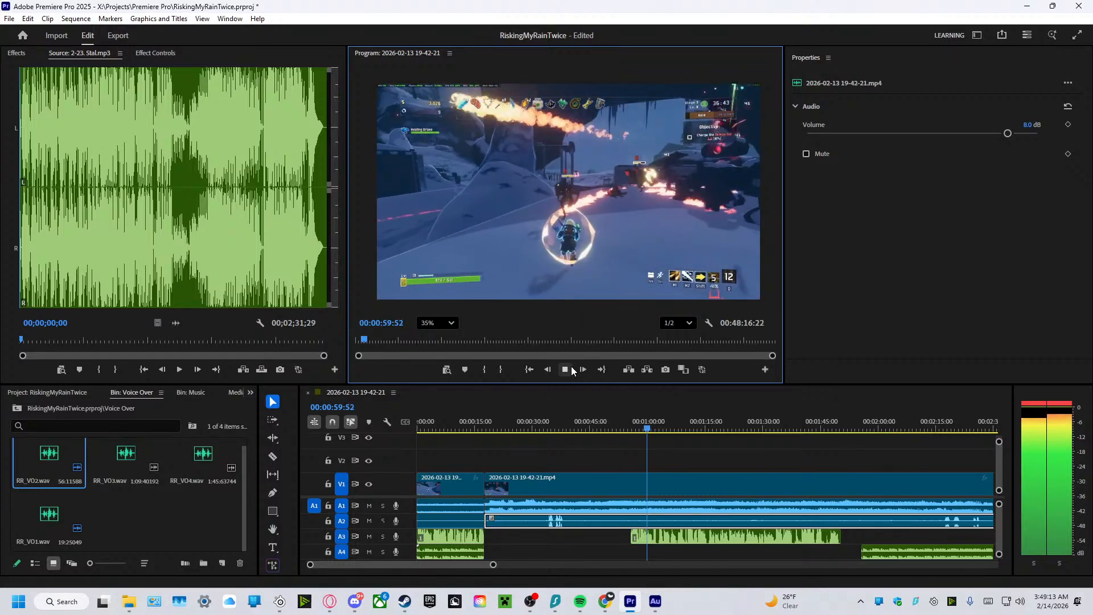
left_click(571, 369)
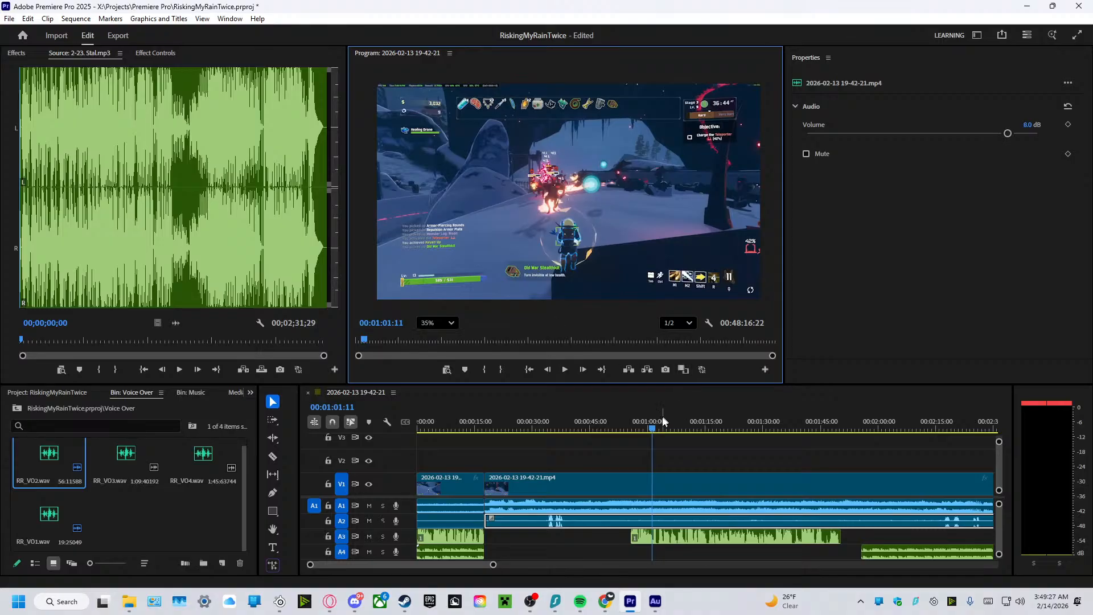
left_click_drag(663, 421, 548, 445)
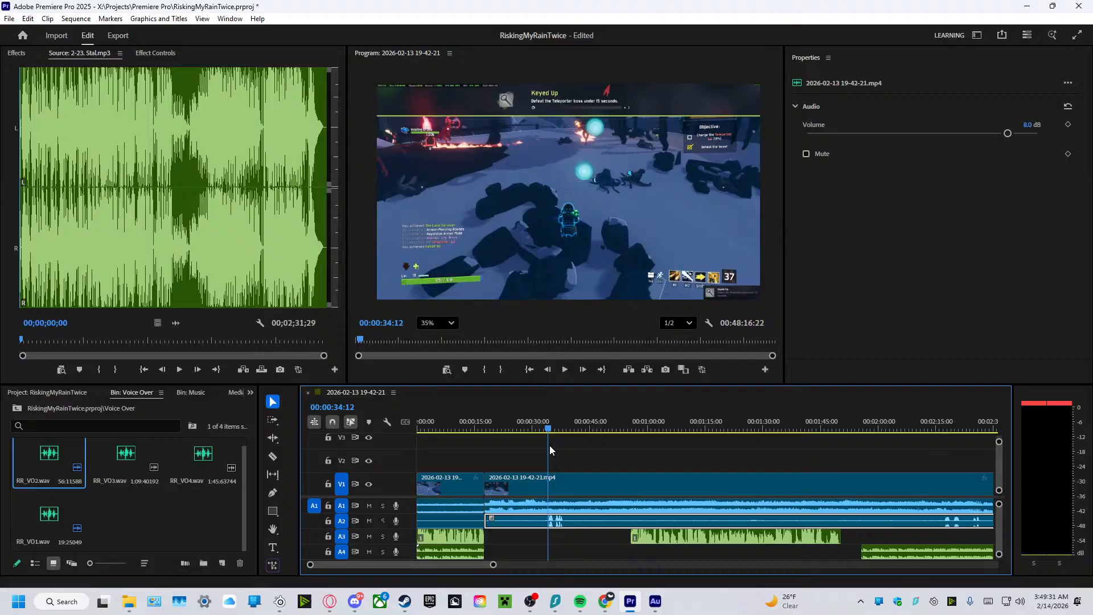
left_click(566, 370)
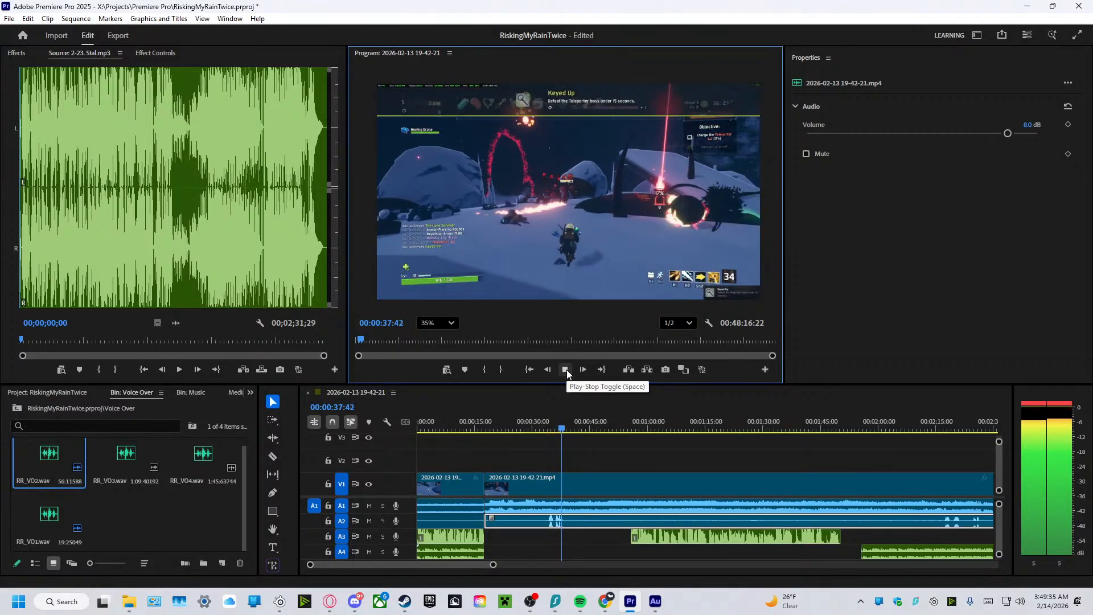
Stop playback at 00:00:38:26, and relink the second gameplay clip's video with its A1 and A2 audio.
left_click(566, 370)
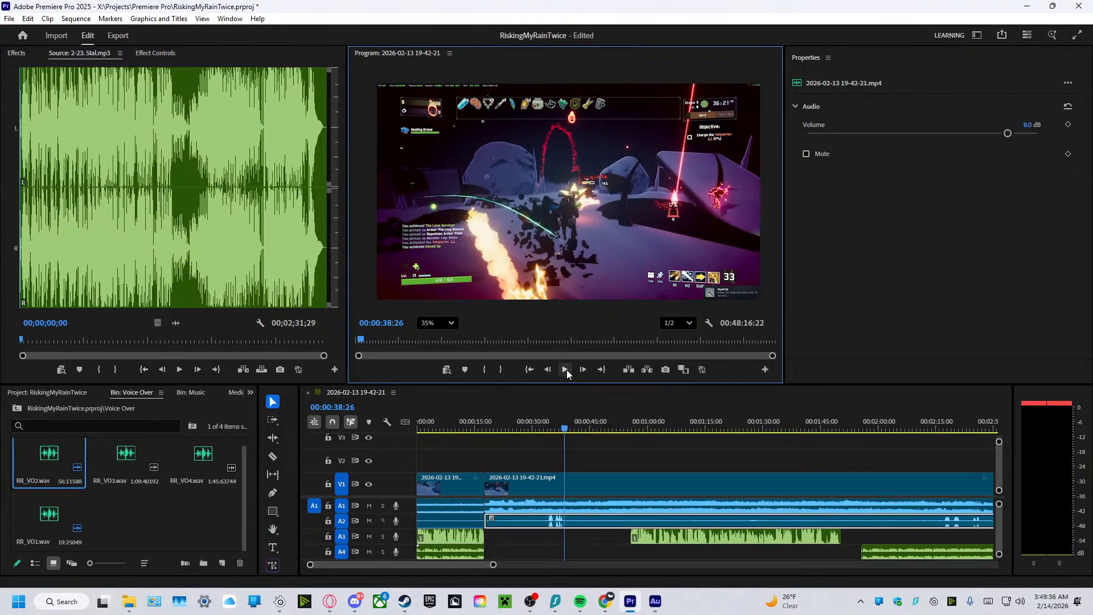
left_click(274, 454)
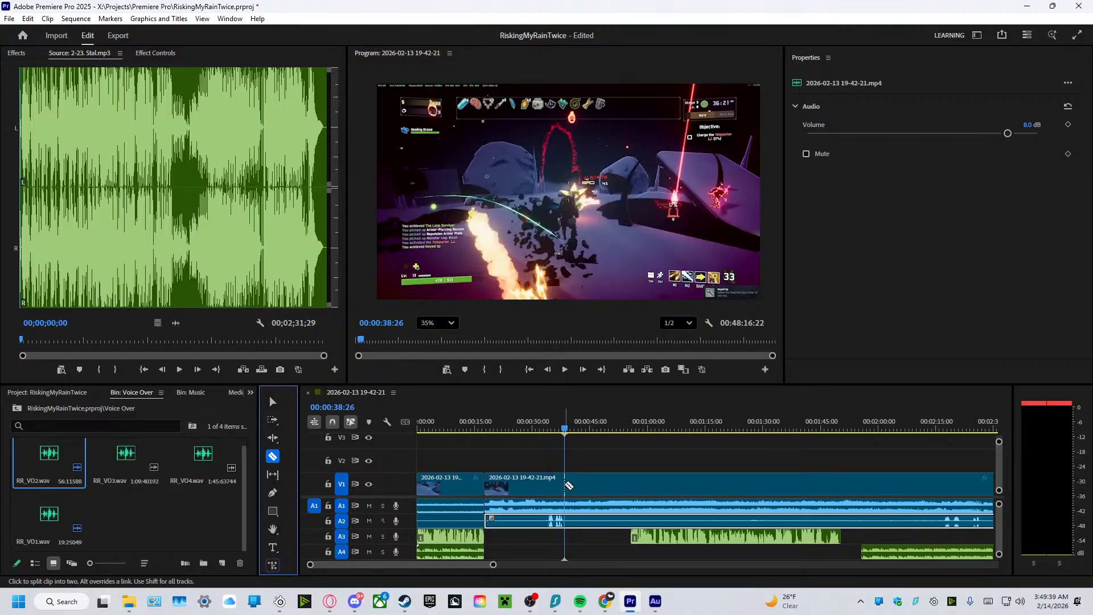
left_click(272, 402)
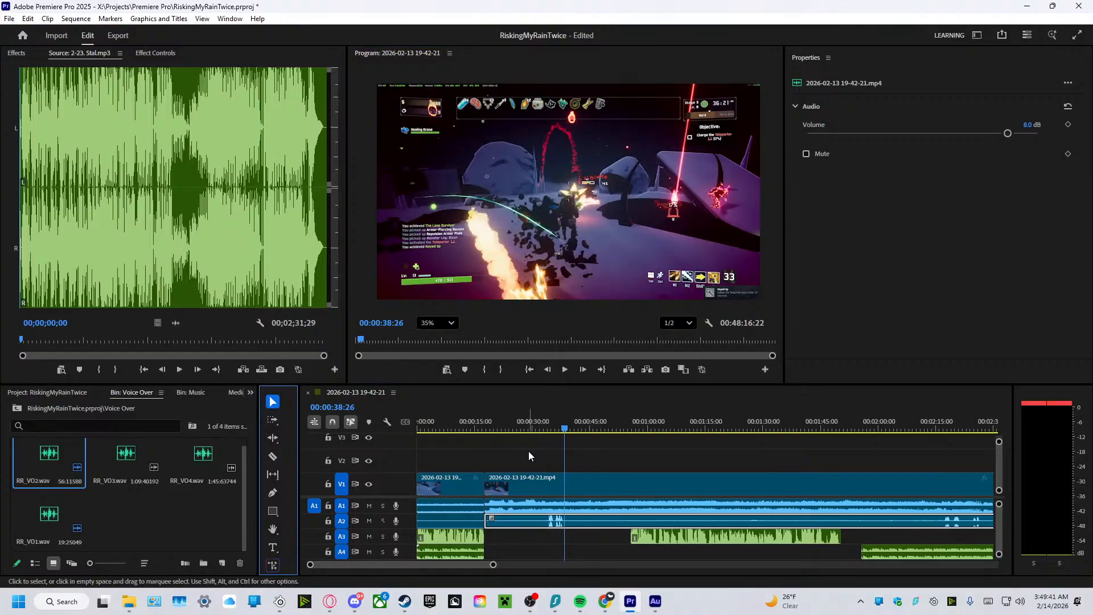
left_click_drag(528, 456, 576, 520)
right_click(575, 505)
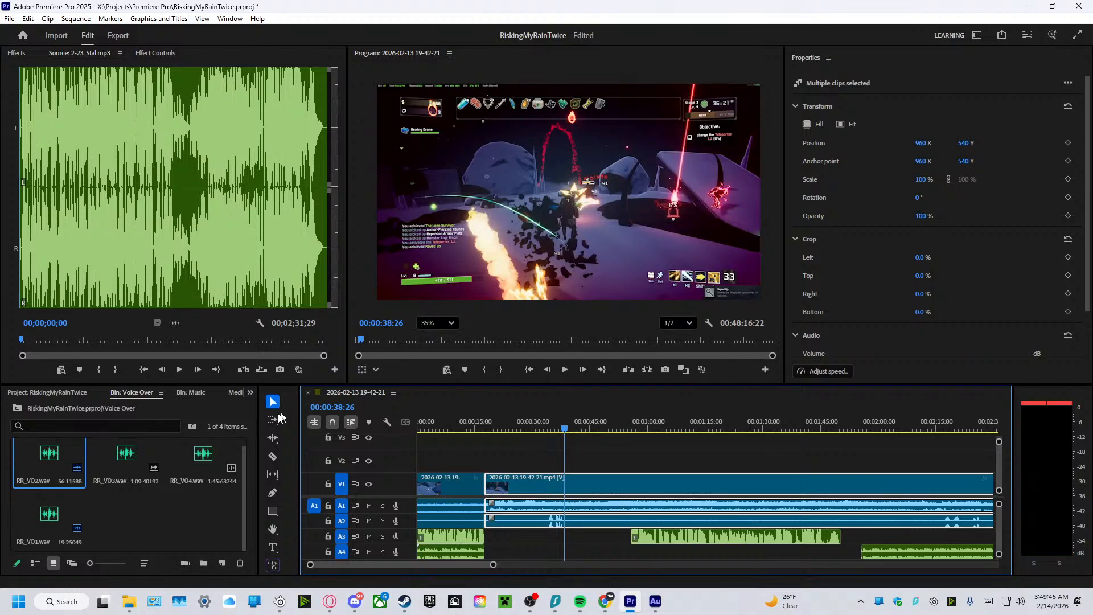
Split the linked second gameplay clip at 00:00:38:26 with the Razor tool, and return to the Selection tool.
left_click(273, 456)
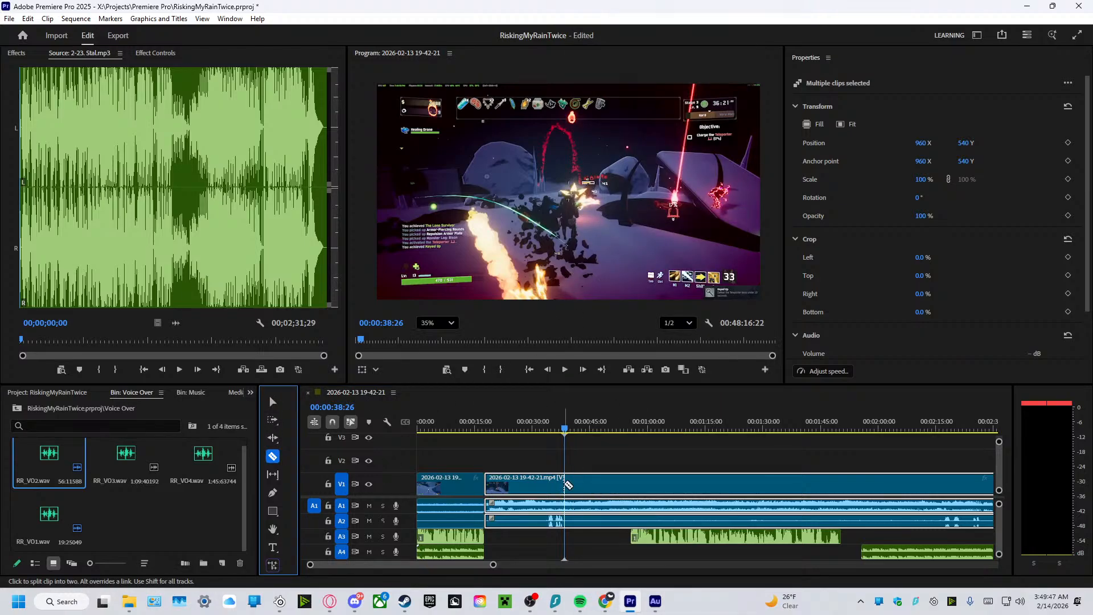
left_click(566, 485)
key("v")
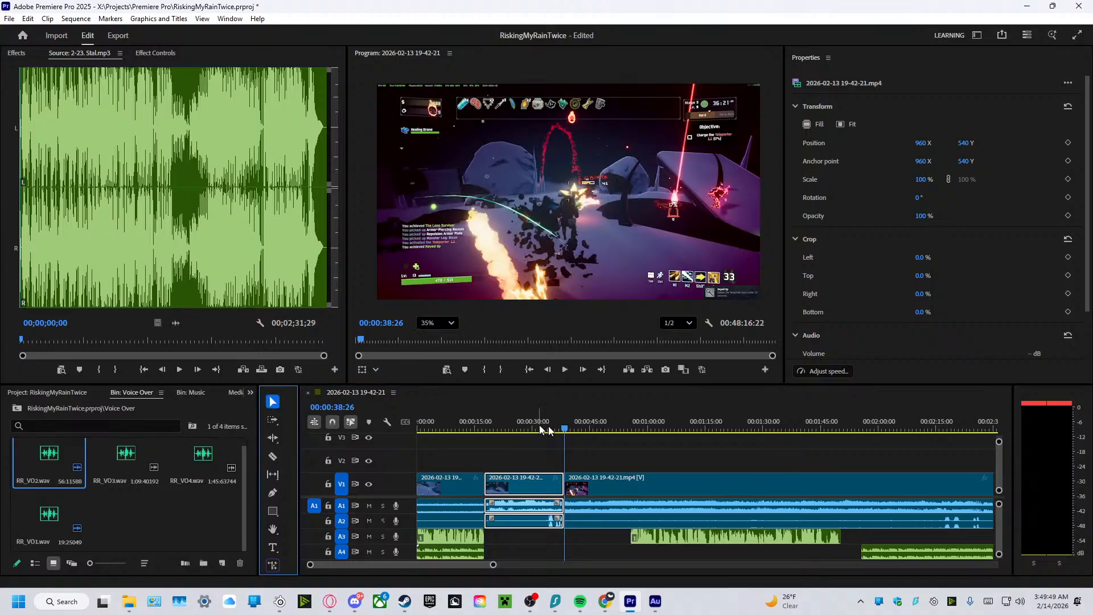
Move the RR_VO2.wav voiceover on track A3 earlier so it starts at the new cut at about 38 seconds.
left_click_drag(565, 435, 601, 431)
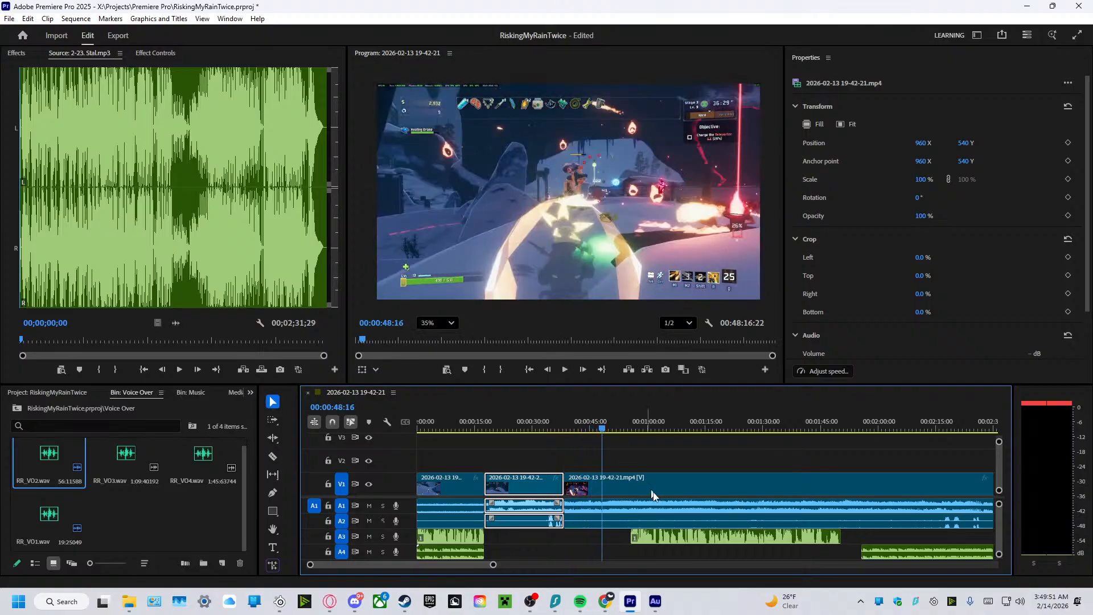
left_click_drag(661, 534, 595, 536)
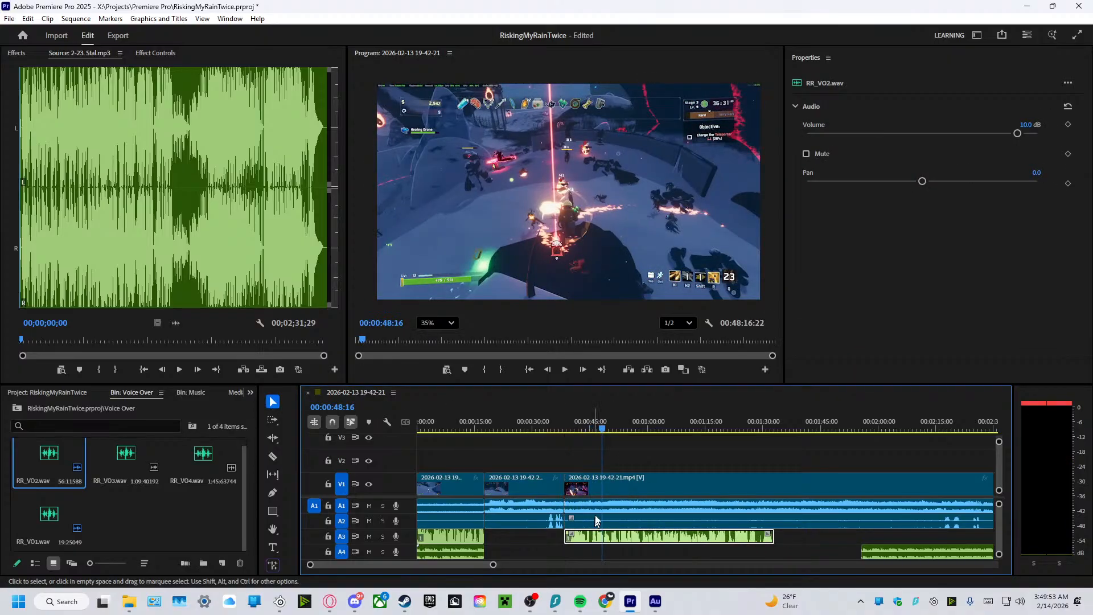
left_click_drag(605, 431, 566, 433)
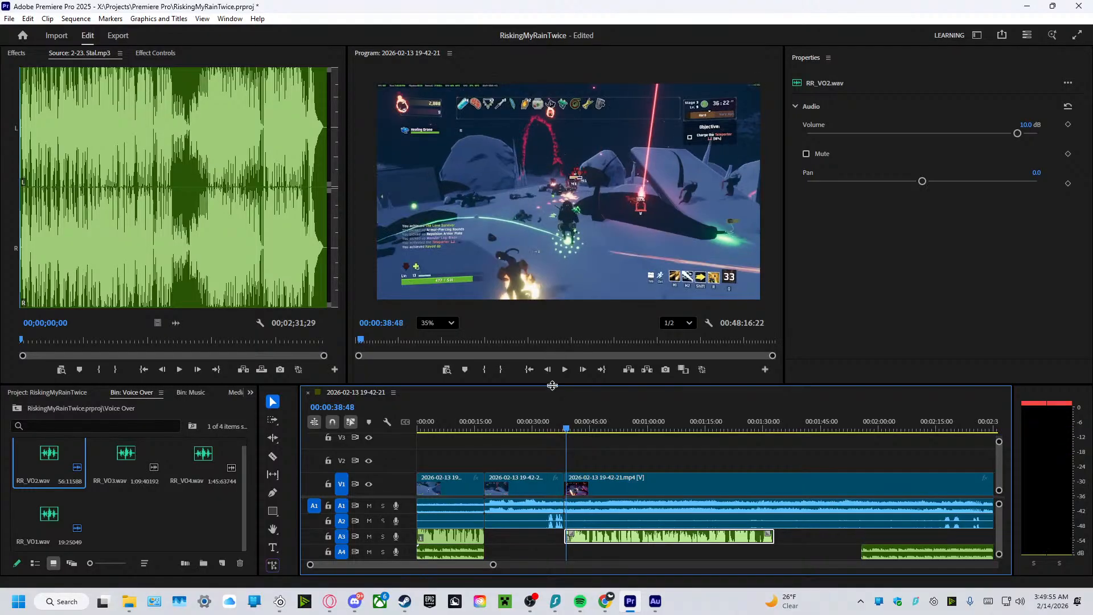
Play the sequence from about 38 to 50 seconds to check the moved voiceover against the gameplay.
left_click(561, 373)
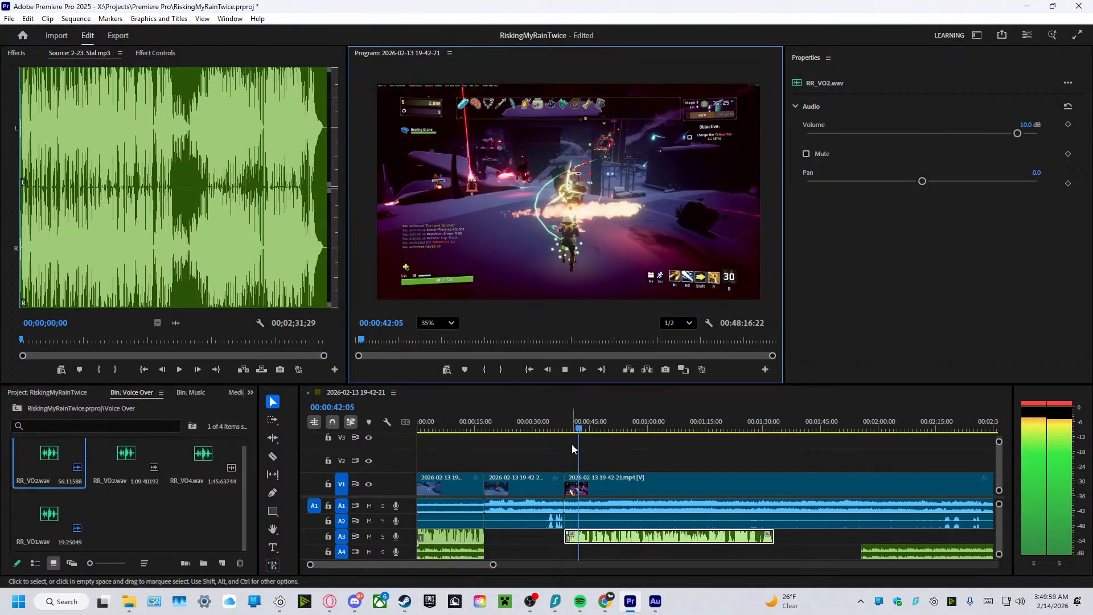
left_click_drag(493, 564, 535, 598)
mouse_move(536, 598)
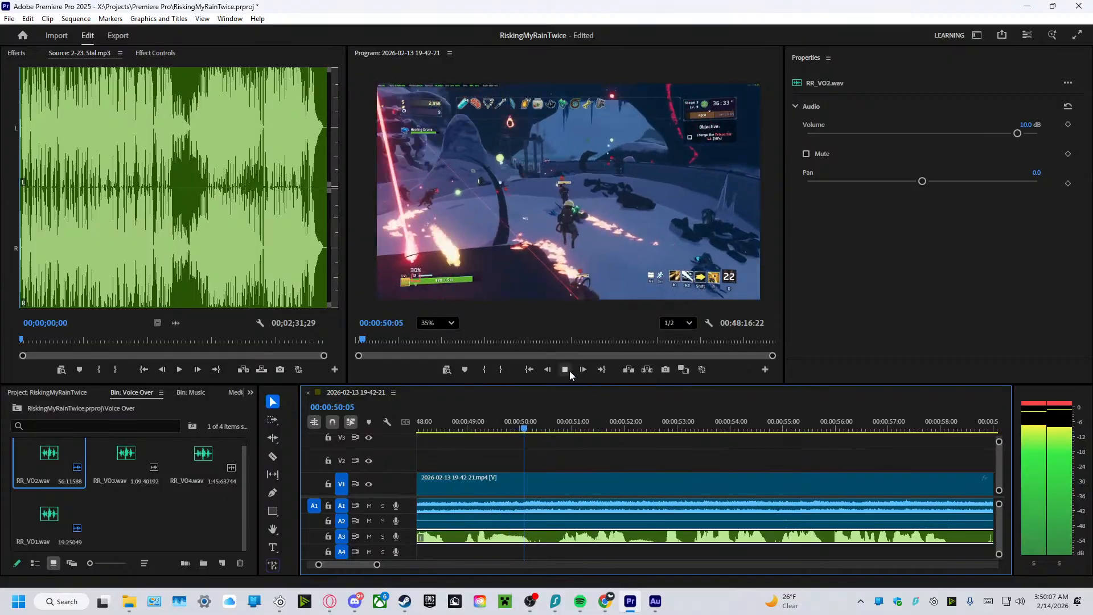
left_click(565, 370)
Trim the third gameplay clip's start to the black transition before the Abyssal Depths stage, and move it back against the second clip.
left_click(585, 487)
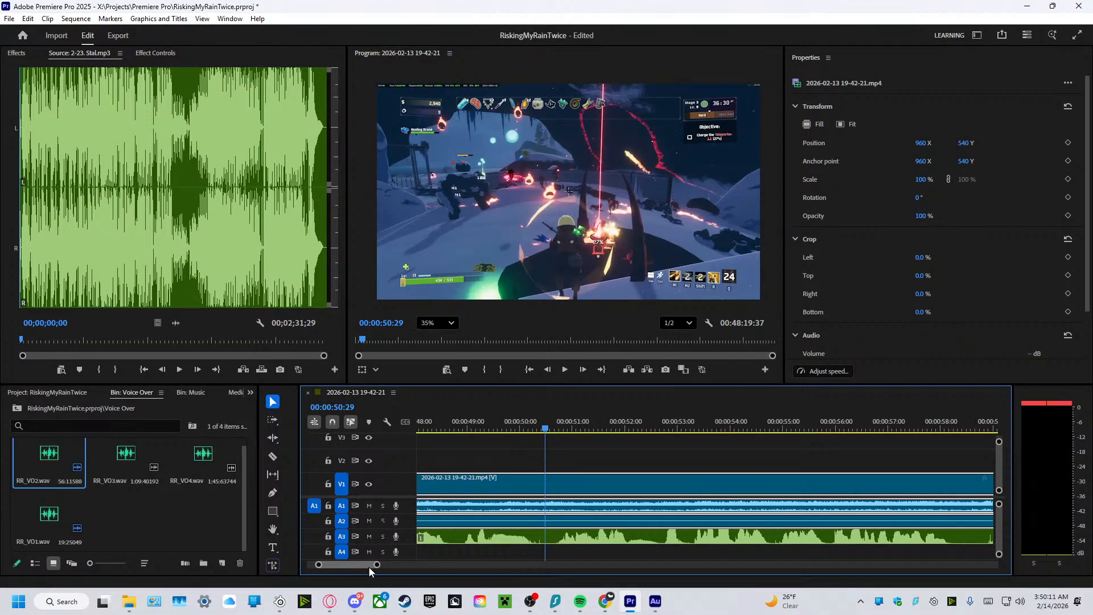
left_click_drag(376, 564, 457, 564)
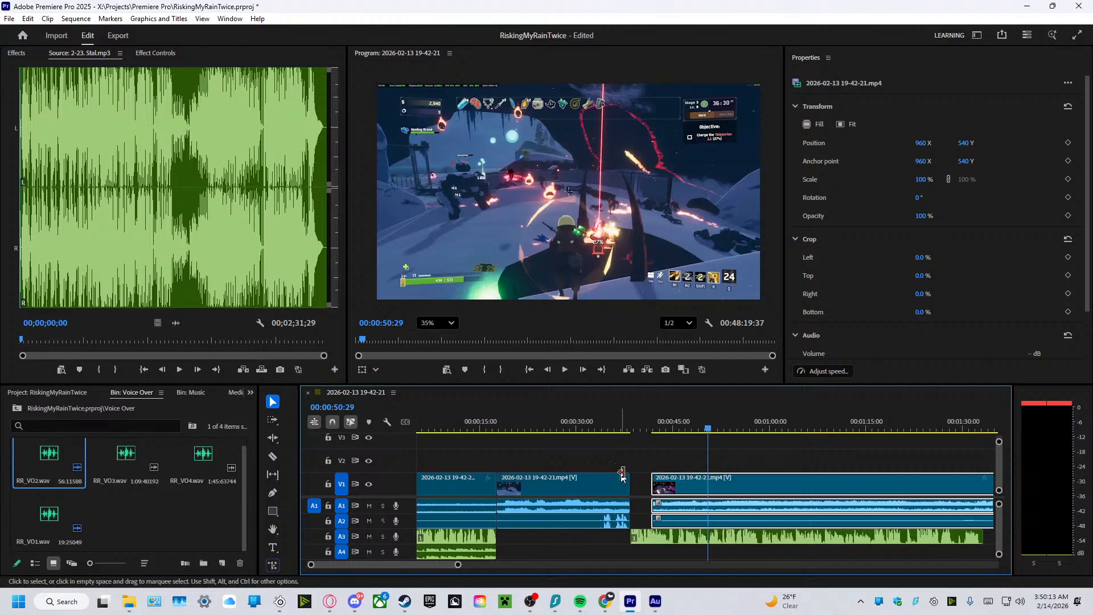
left_click_drag(660, 478, 832, 499)
left_click_drag(896, 481, 853, 511)
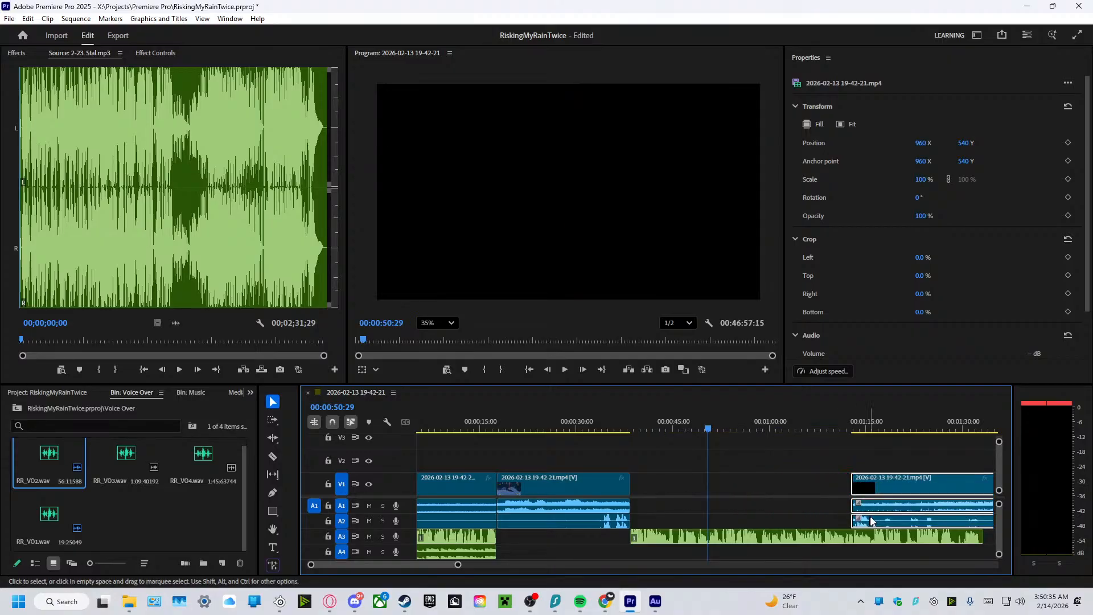
left_click_drag(922, 487, 676, 485)
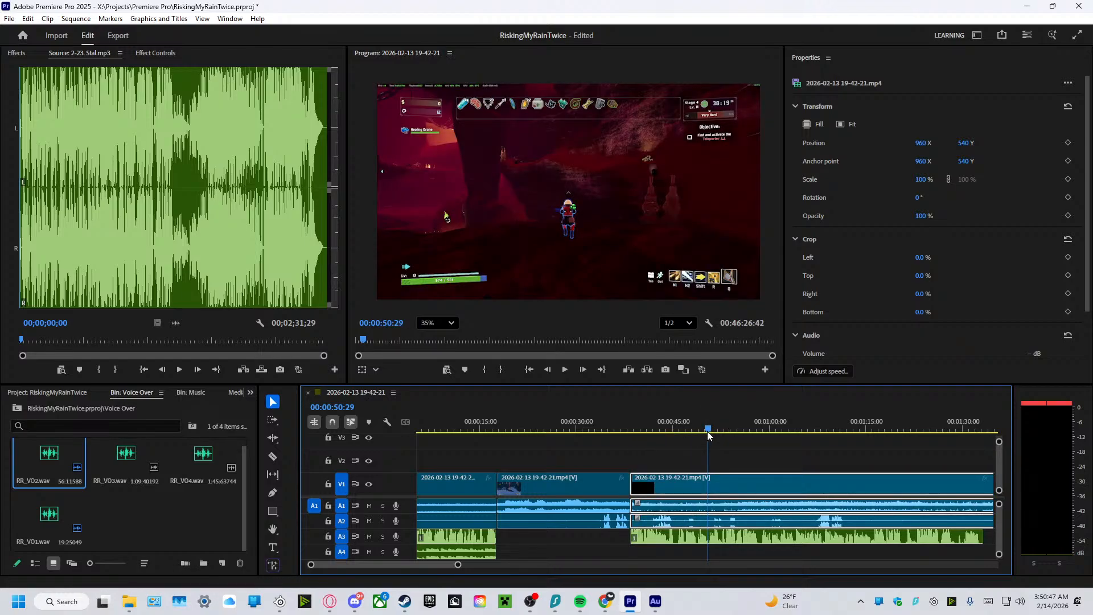
Play the sequence from about 36 to 42 seconds to review the cut into the third gameplay clip.
left_click_drag(708, 436, 615, 432)
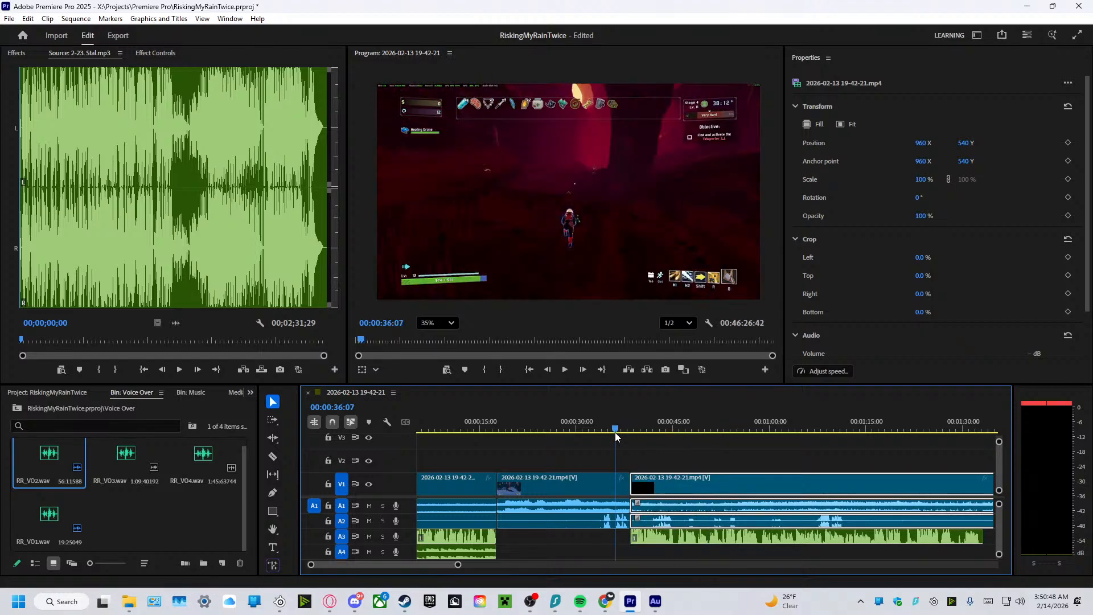
left_click(568, 372)
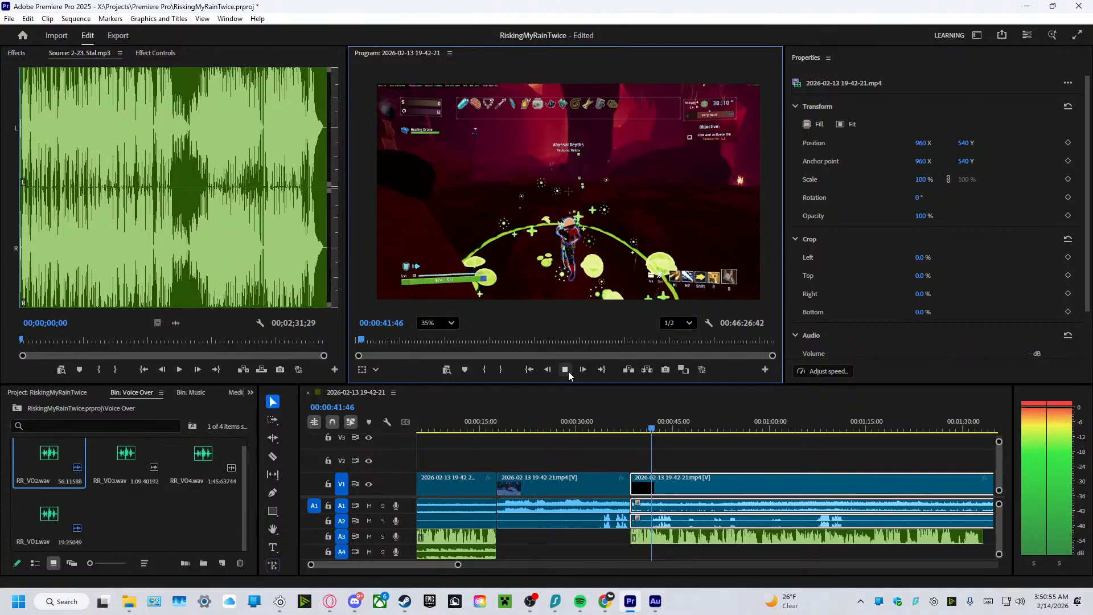
left_click(569, 371)
Try starting the third gameplay clip at about 42 seconds, and move it back against the second clip.
left_click_drag(632, 481, 649, 481)
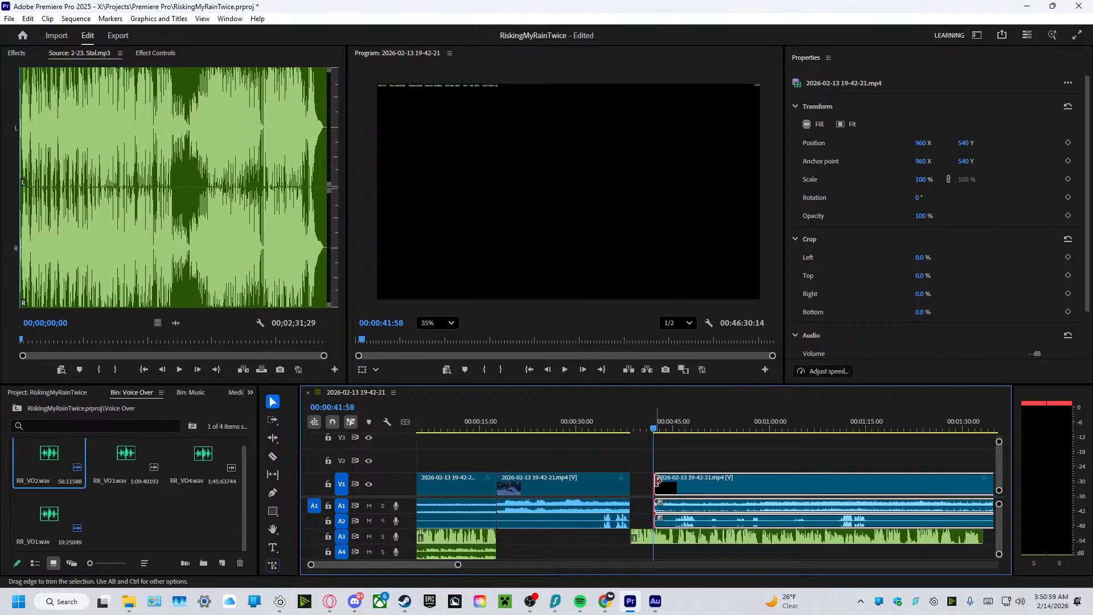
left_click_drag(658, 480, 655, 480)
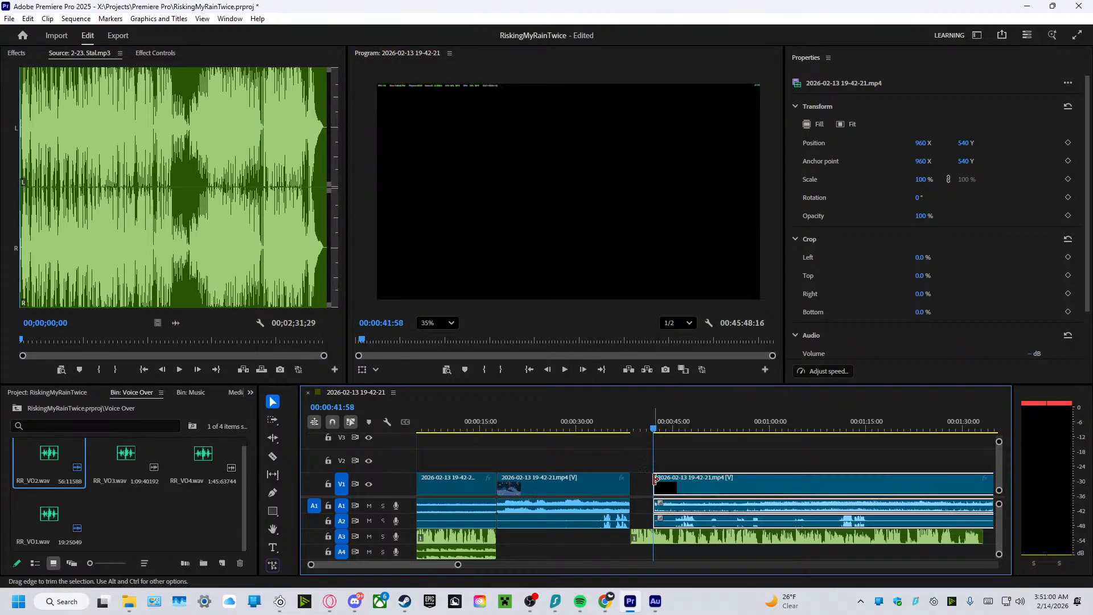
left_click(564, 370)
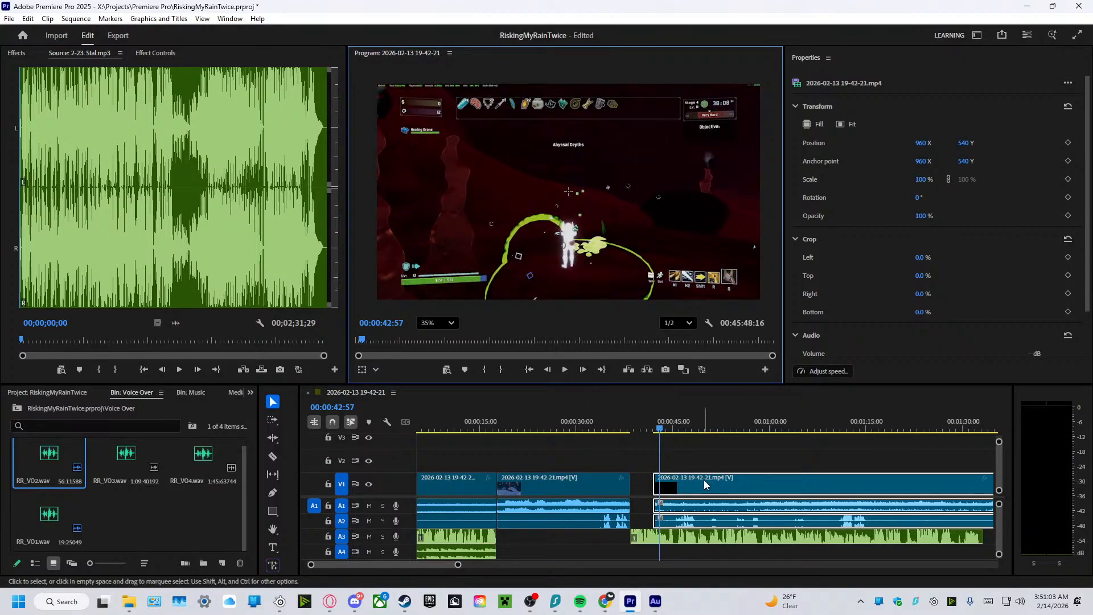
left_click_drag(704, 485, 681, 486)
Play the sequence from about 36 to 53 seconds, and replay it from about 40 to 45 seconds to check the audio balance.
left_click_drag(660, 431, 622, 435)
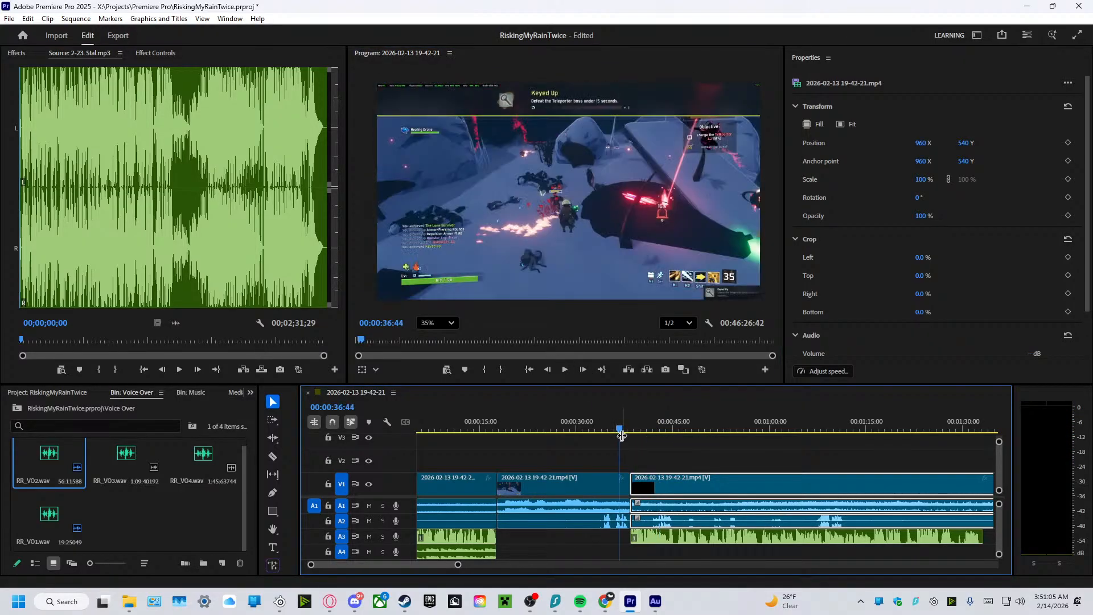
left_click(569, 369)
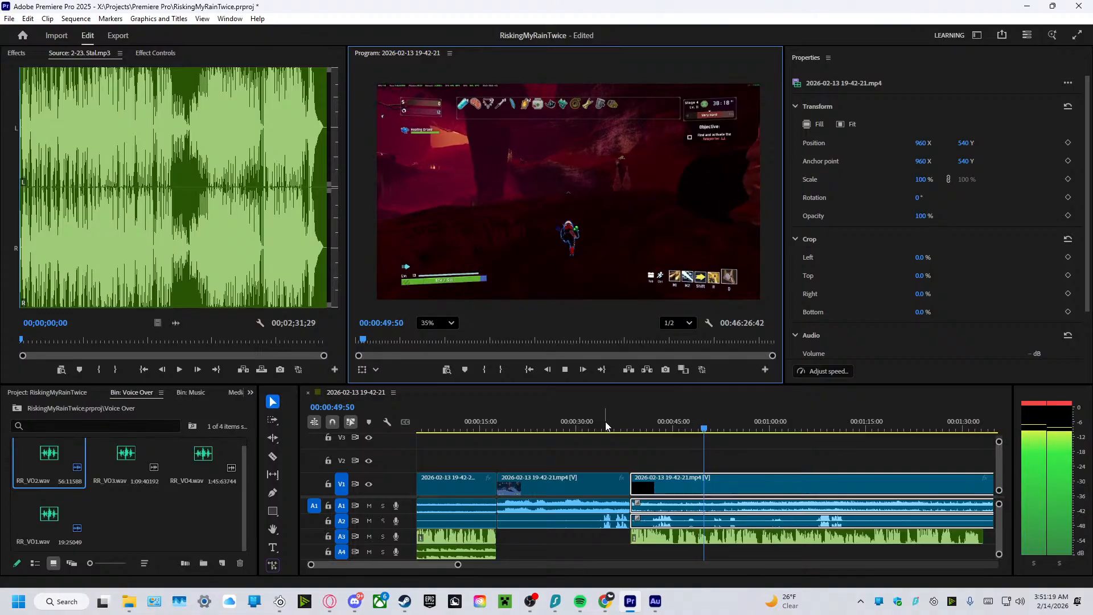
left_click(565, 374)
left_click(565, 374)
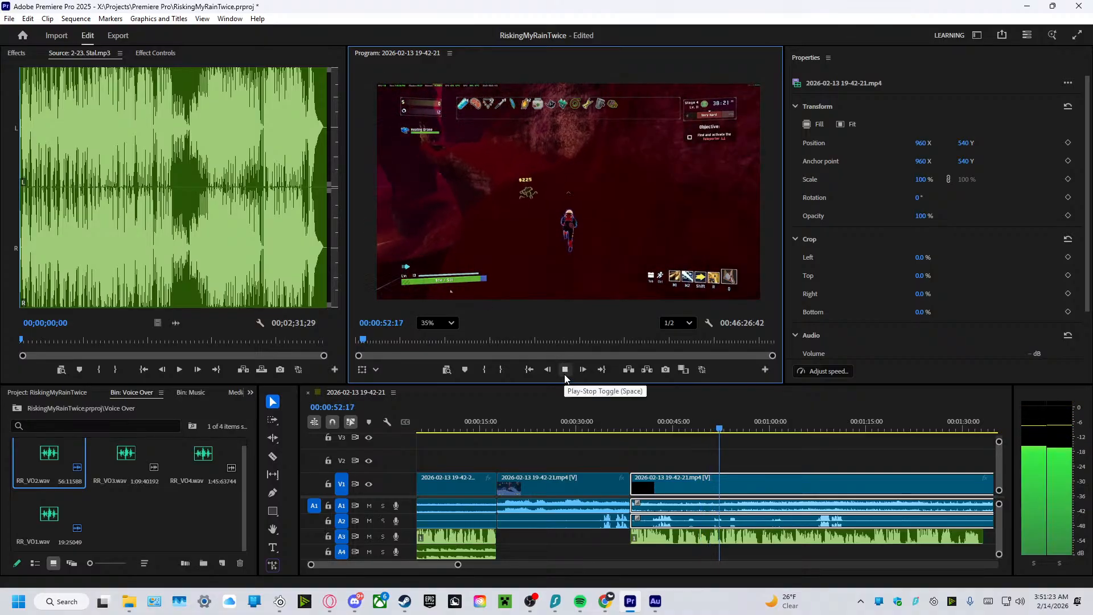
left_click(565, 374)
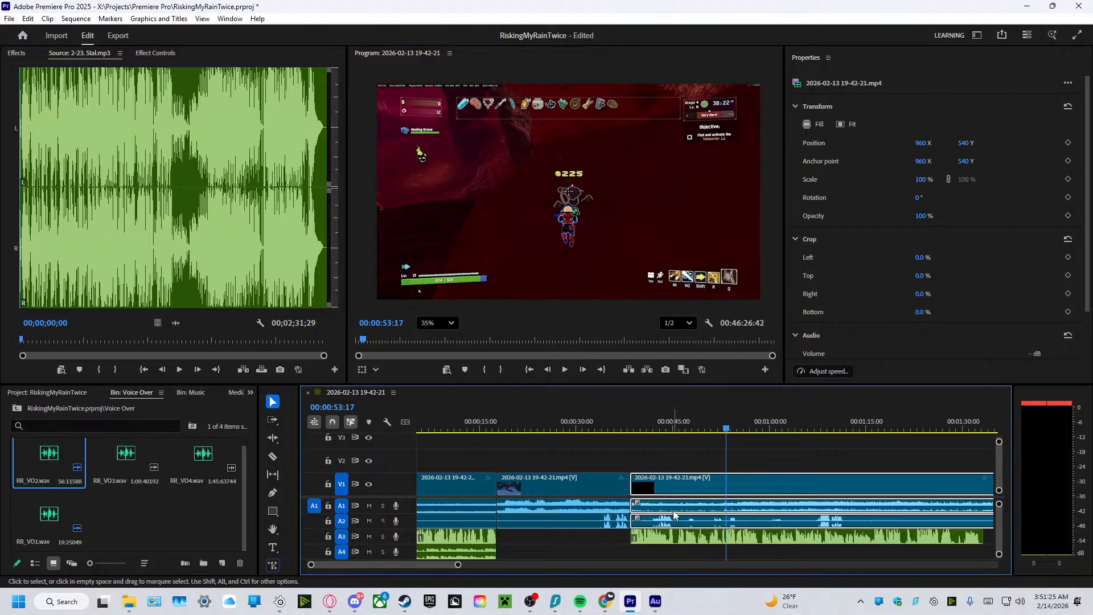
left_click_drag(726, 435, 647, 431)
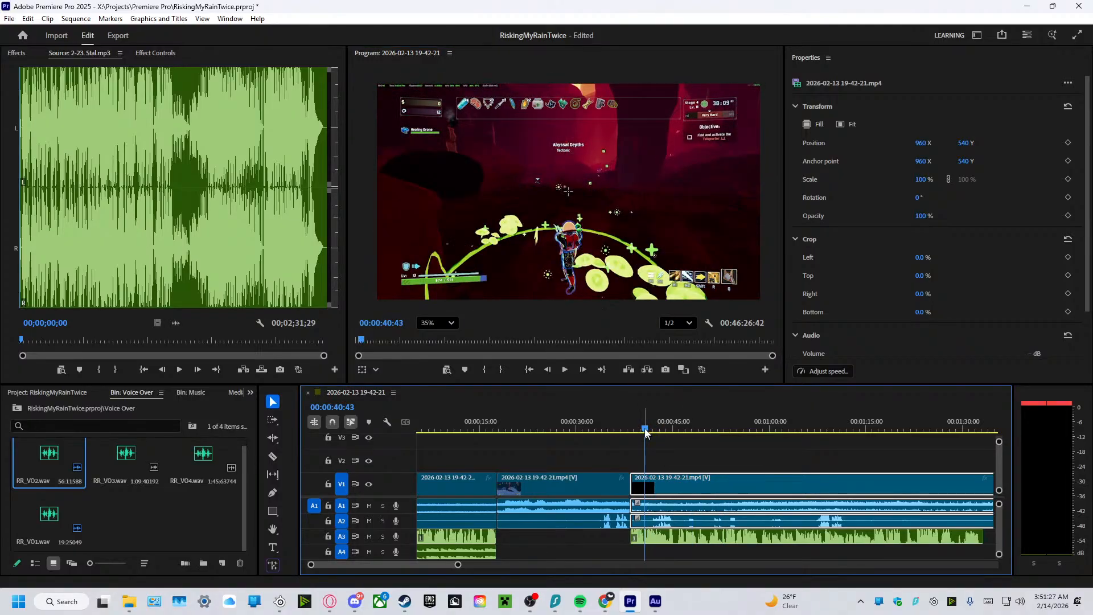
left_click(563, 370)
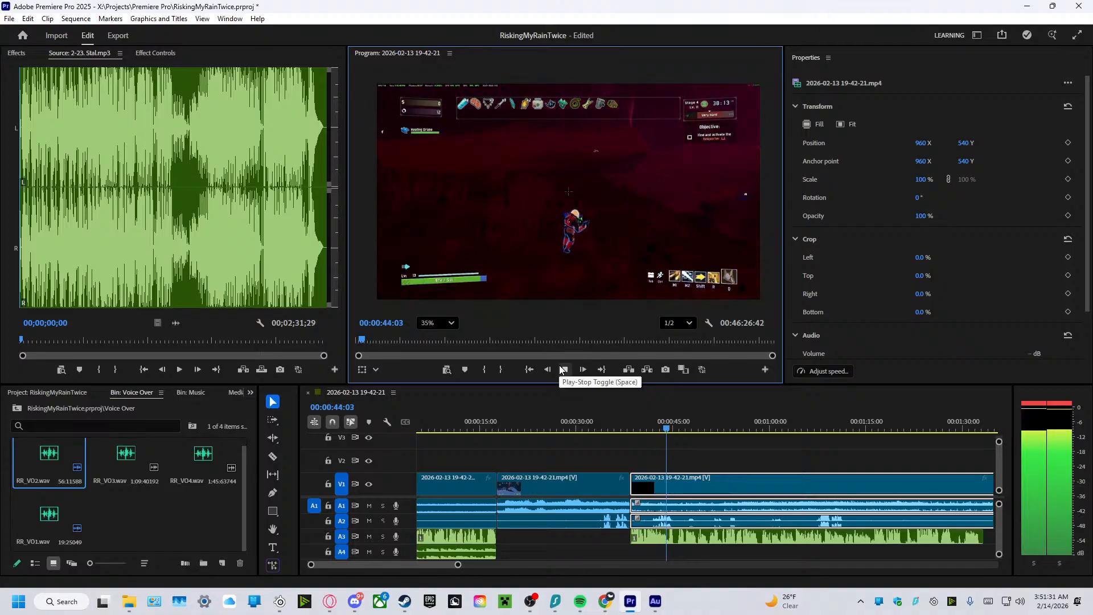
left_click(562, 370)
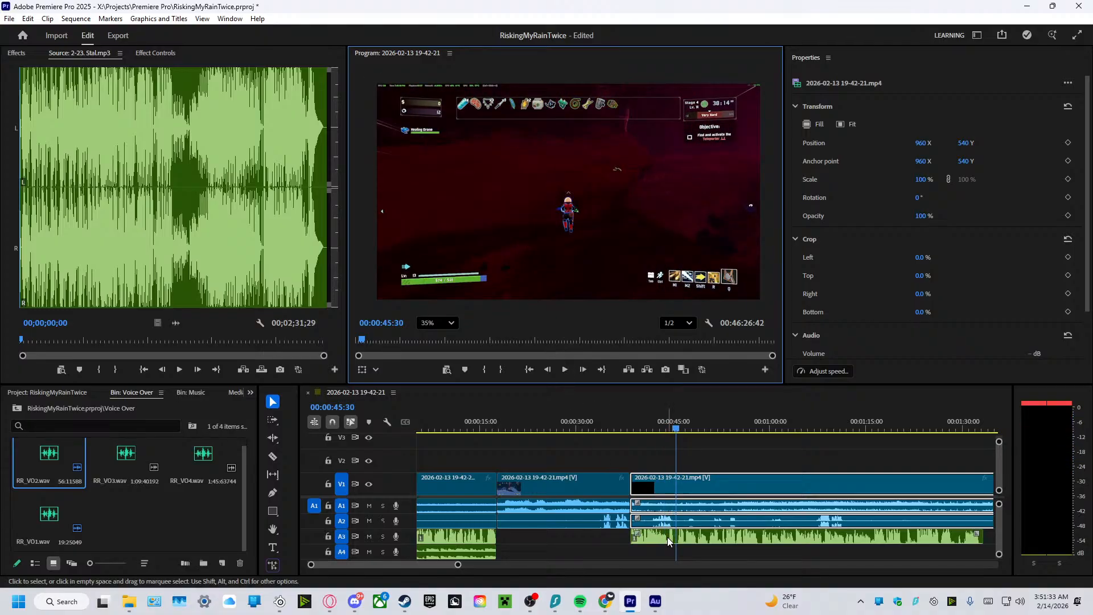
Unlink the third gameplay clip's audio from its video, and deselect it.
right_click(667, 520)
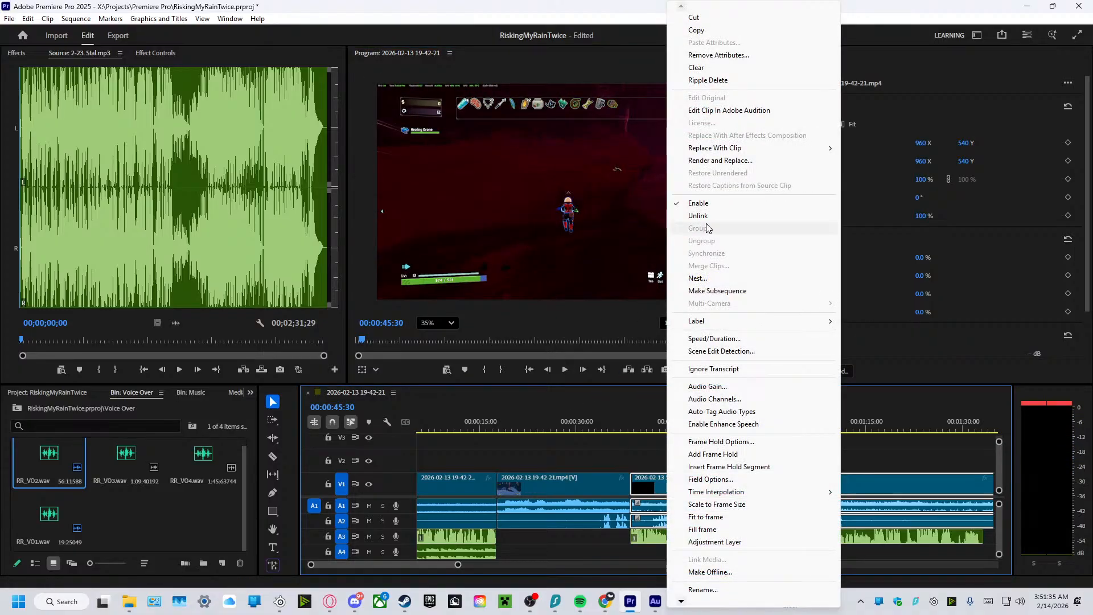
left_click(705, 216)
left_click(668, 458)
Examine the volume settings of the third gameplay clip's audio on tracks A1 and A2.
left_click(654, 507)
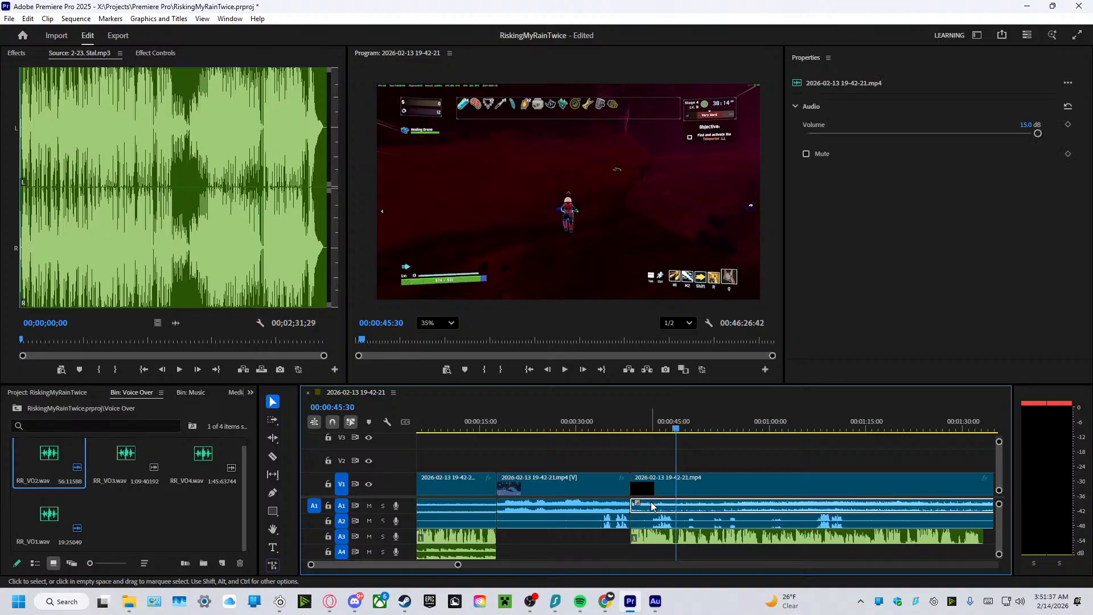
left_click(651, 518)
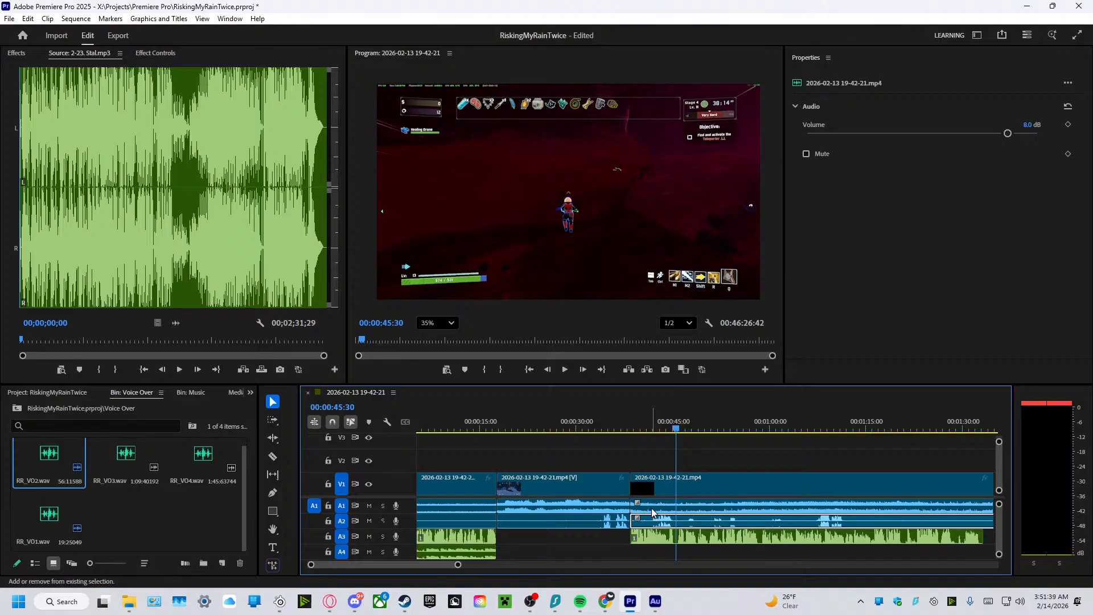
left_click(653, 511, "shift")
right_click(653, 511)
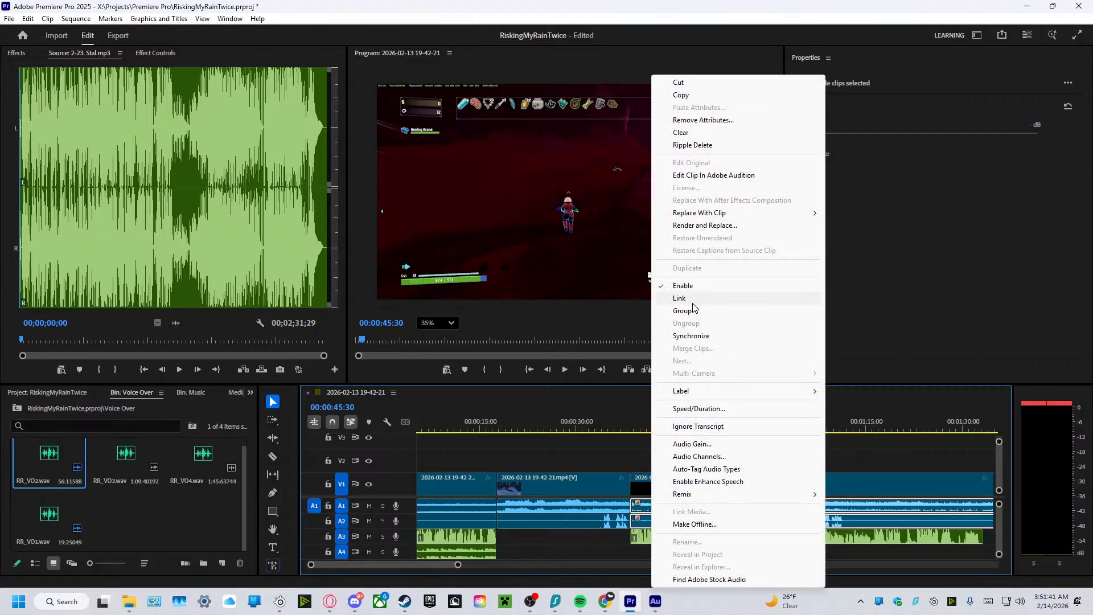
left_click(587, 442)
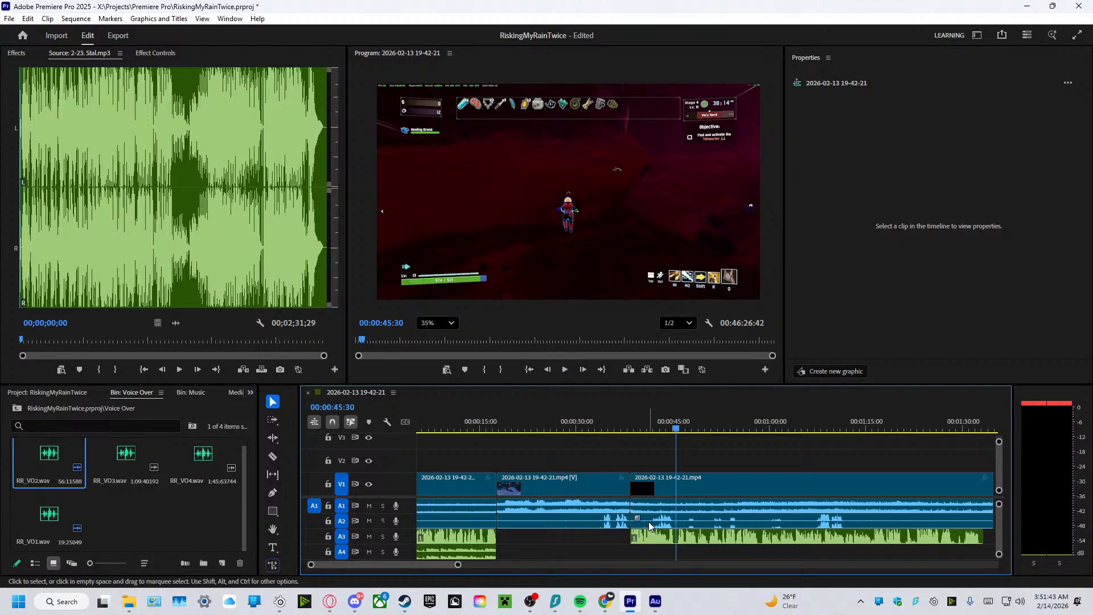
Mute the first gameplay clip's audio, and select the third gameplay clip's audio on track A1.
left_click(481, 506)
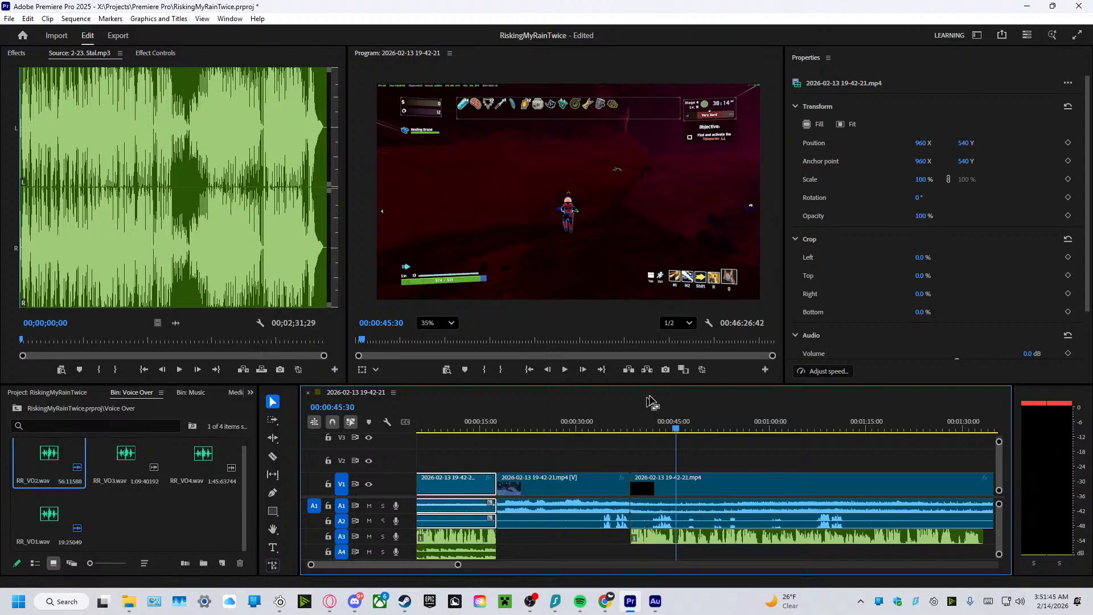
scroll(897, 337, "down", 2)
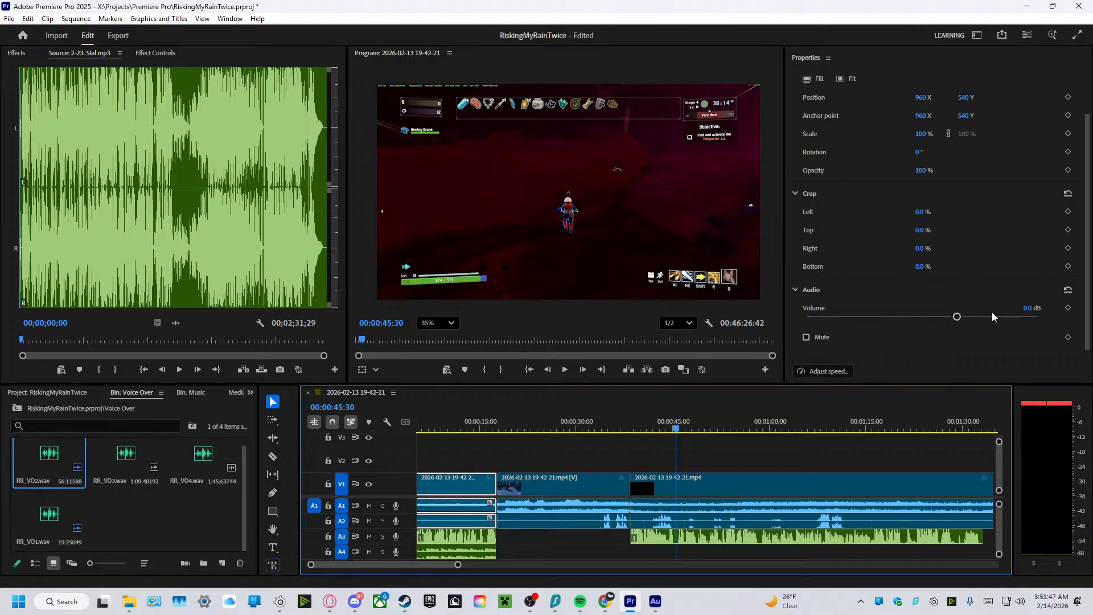
left_click(806, 337)
left_click(690, 507)
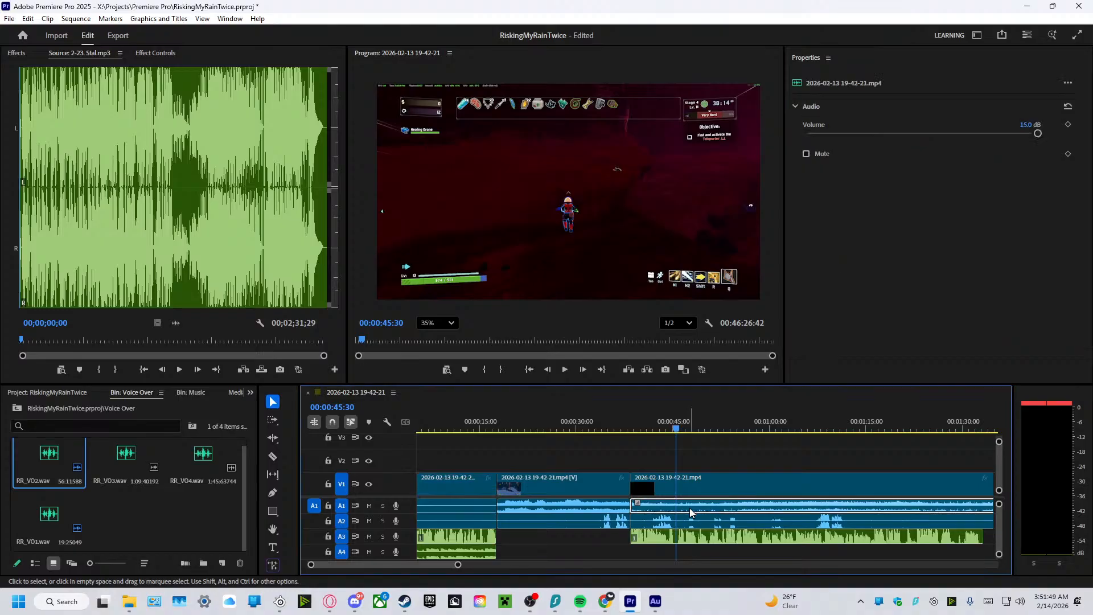
Relink the third gameplay clip's video with its audio on tracks A1 and A2.
left_click(674, 483, "shift")
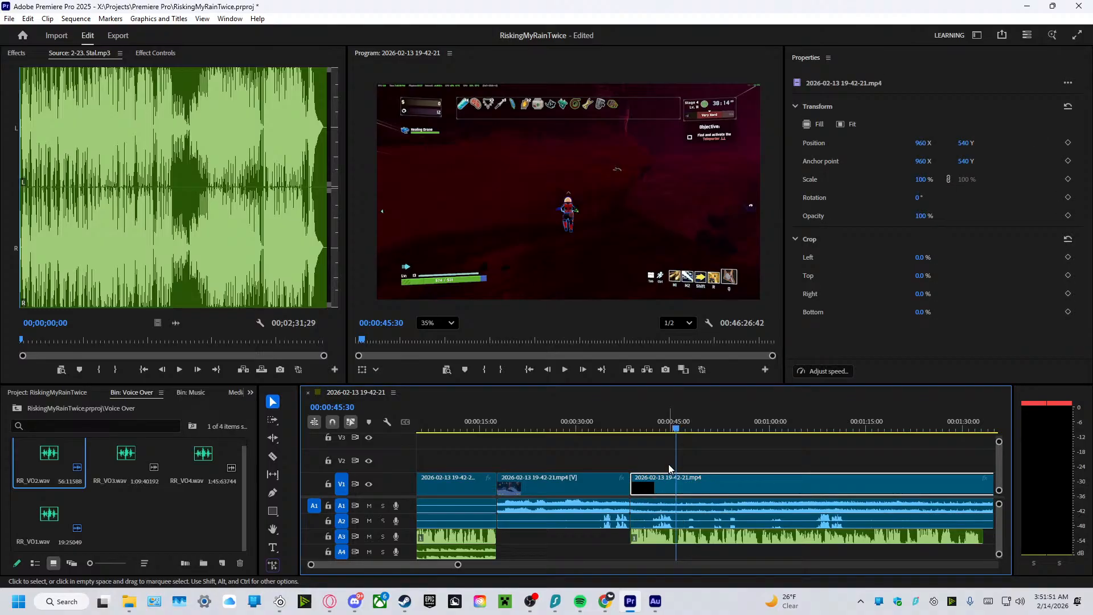
left_click(659, 512, "shift")
left_click(660, 507, "shift")
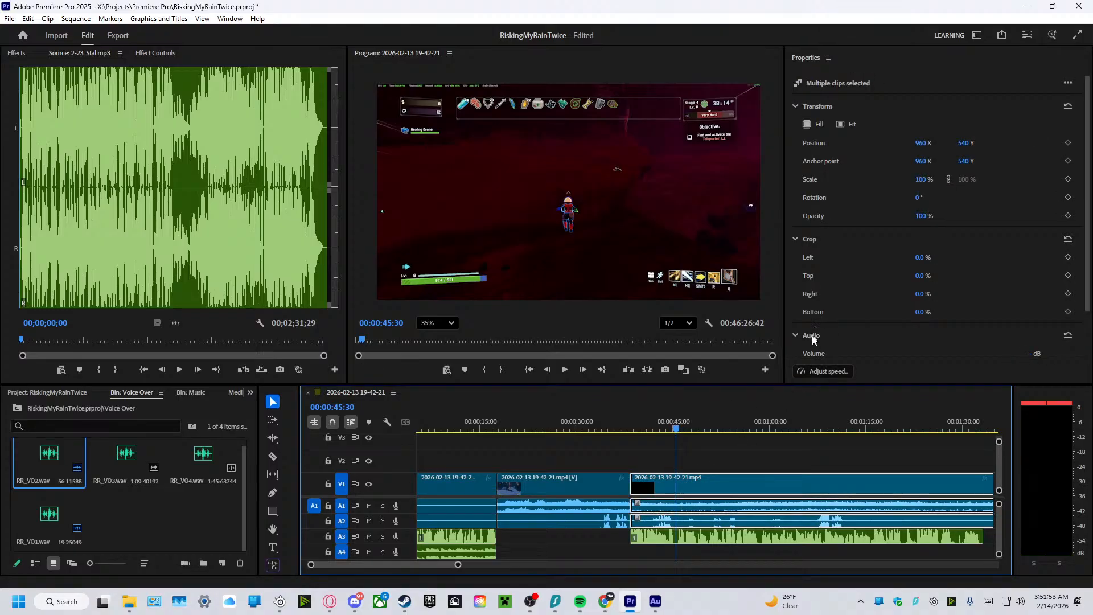
scroll(810, 339, "down", 2)
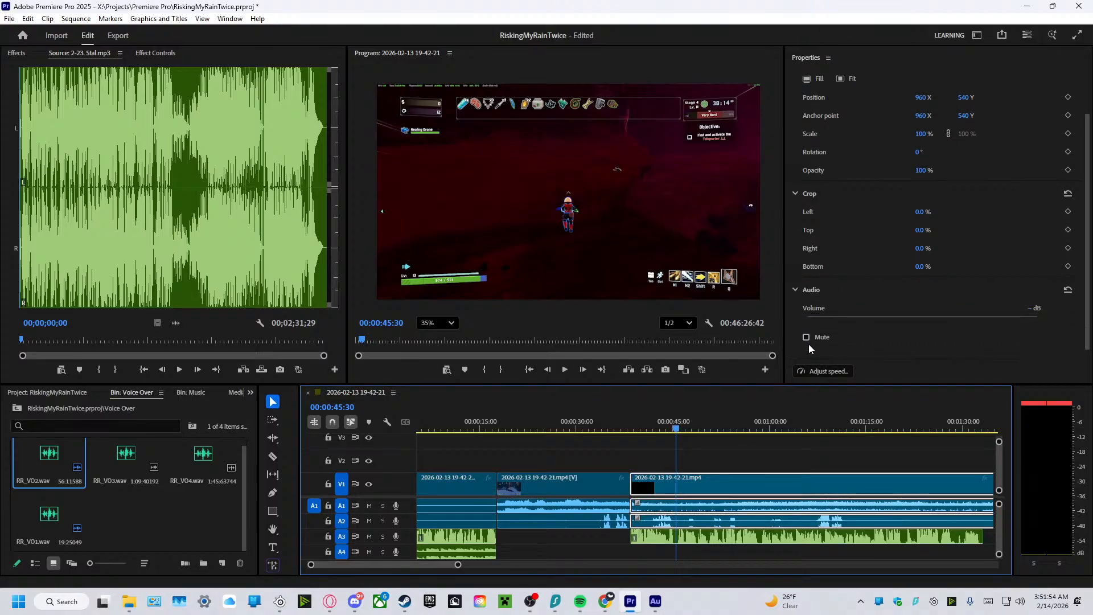
right_click(689, 483)
left_click(715, 216)
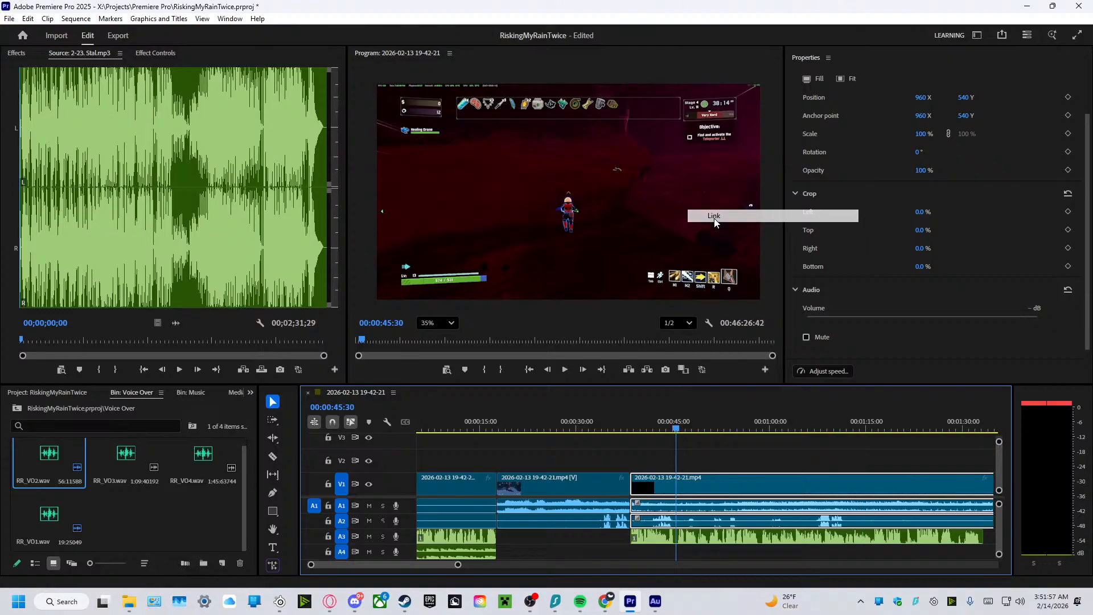
left_click(806, 337)
left_click_drag(676, 430, 635, 446)
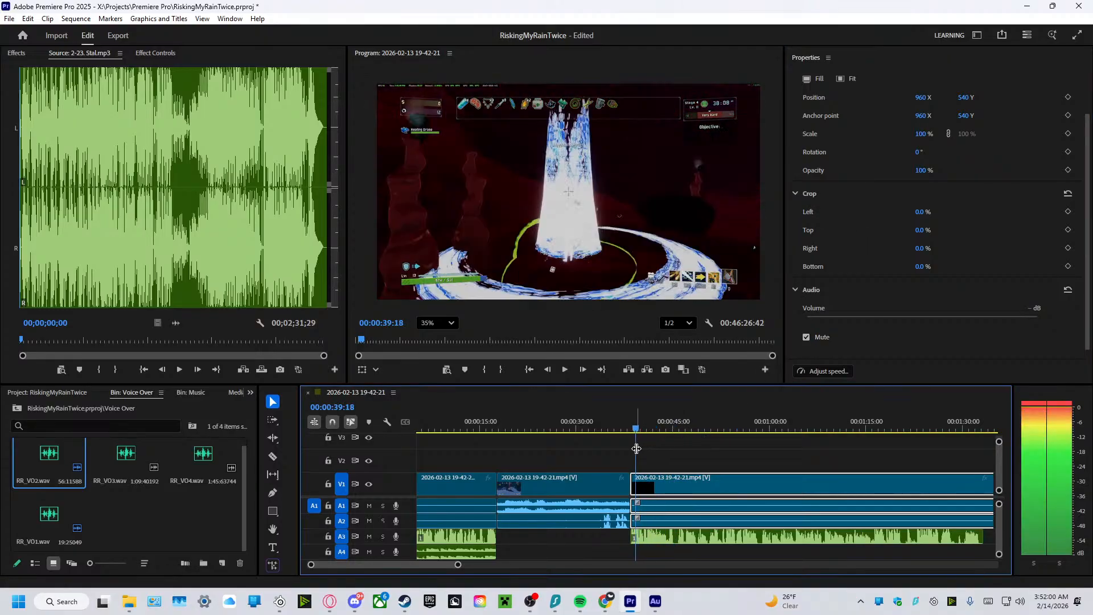
left_click(806, 337)
Play the sequence from about 38 to 46 seconds to hear the third gameplay clip's start with its audio on.
left_click(635, 429)
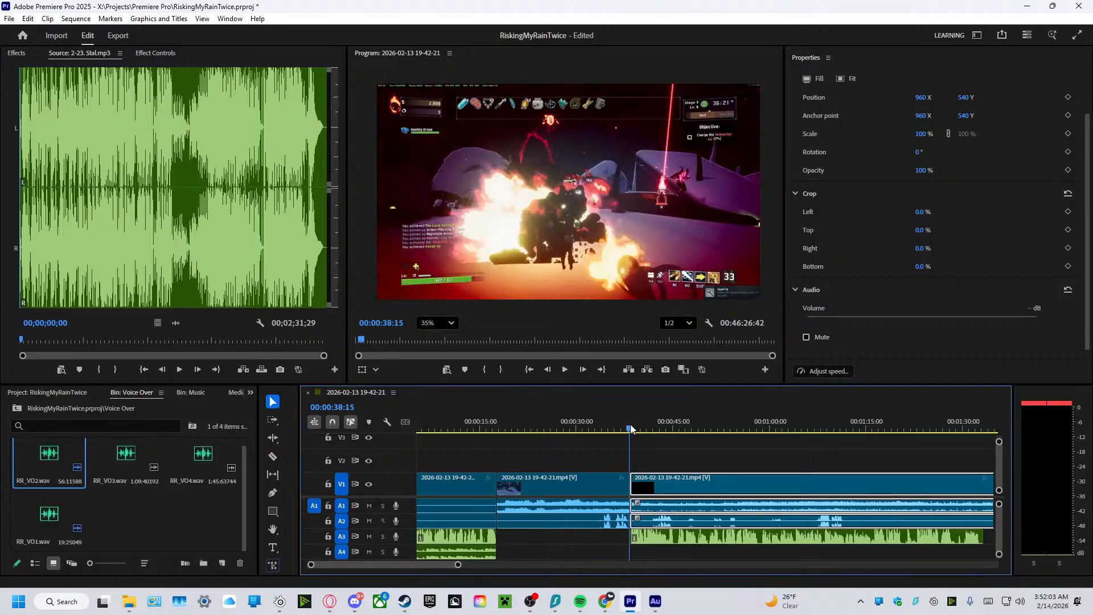
left_click(565, 370)
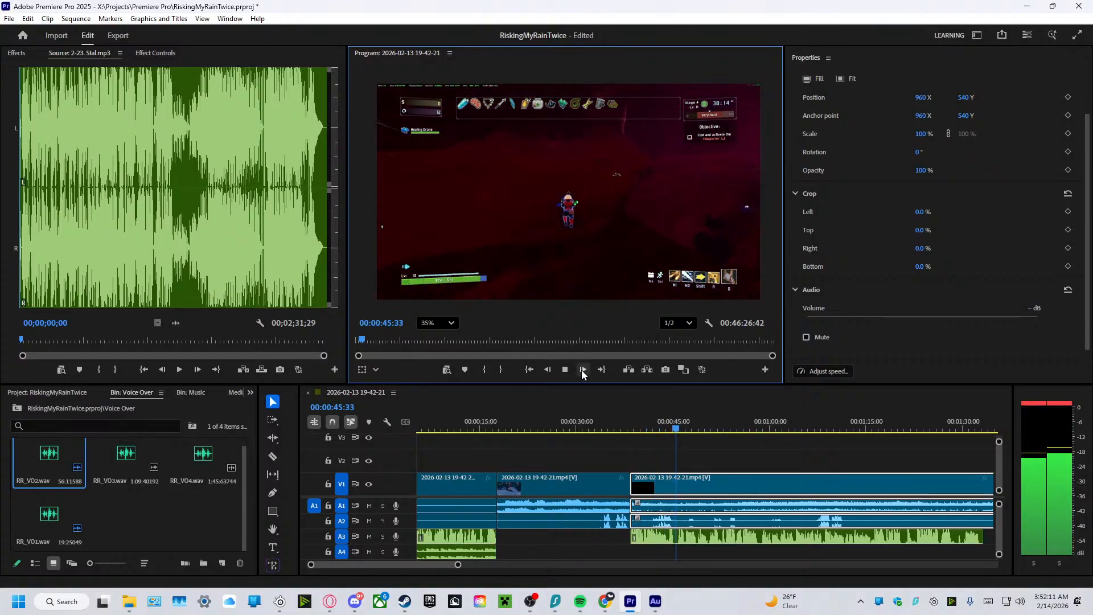
left_click(566, 369)
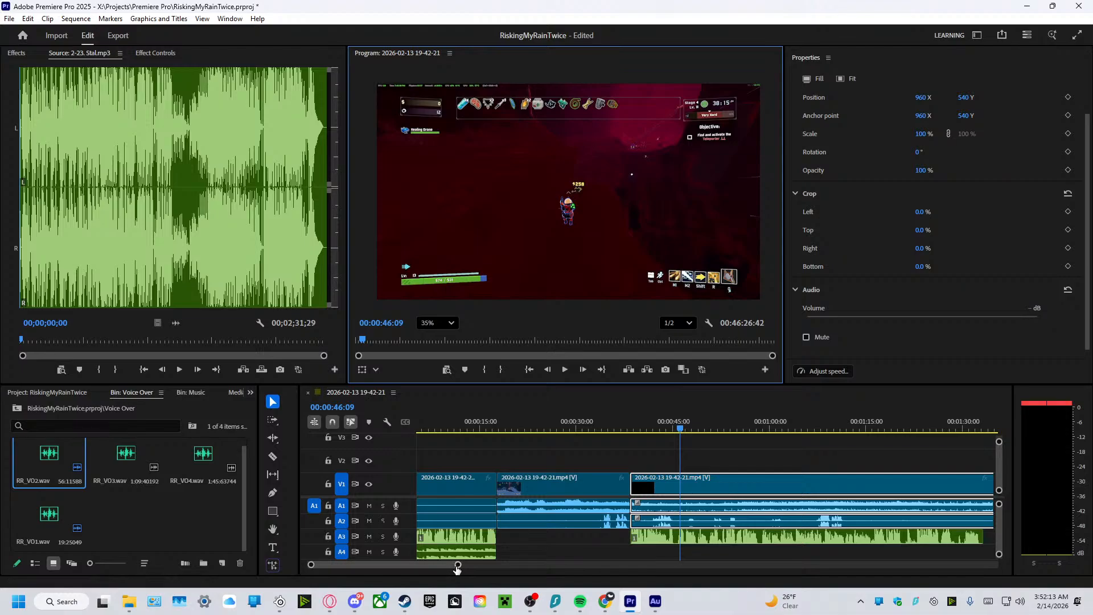
Cut the third gameplay clip at 00:01:32:57, where the second voiceover ends, and mute the audio of the part under the voiceover.
left_click_drag(458, 565, 510, 564)
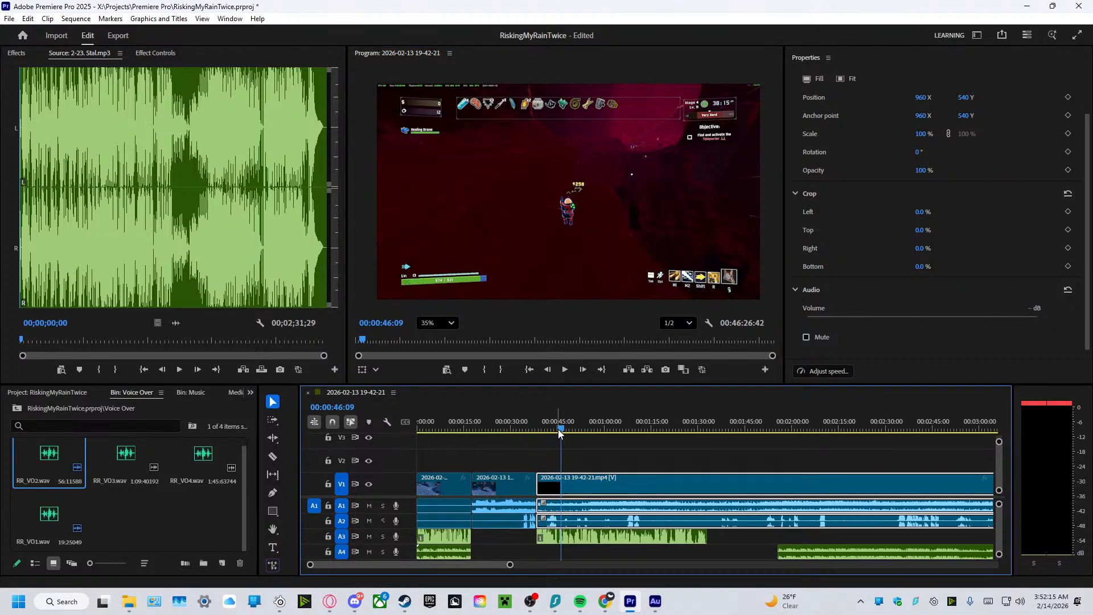
left_click_drag(563, 431, 708, 452)
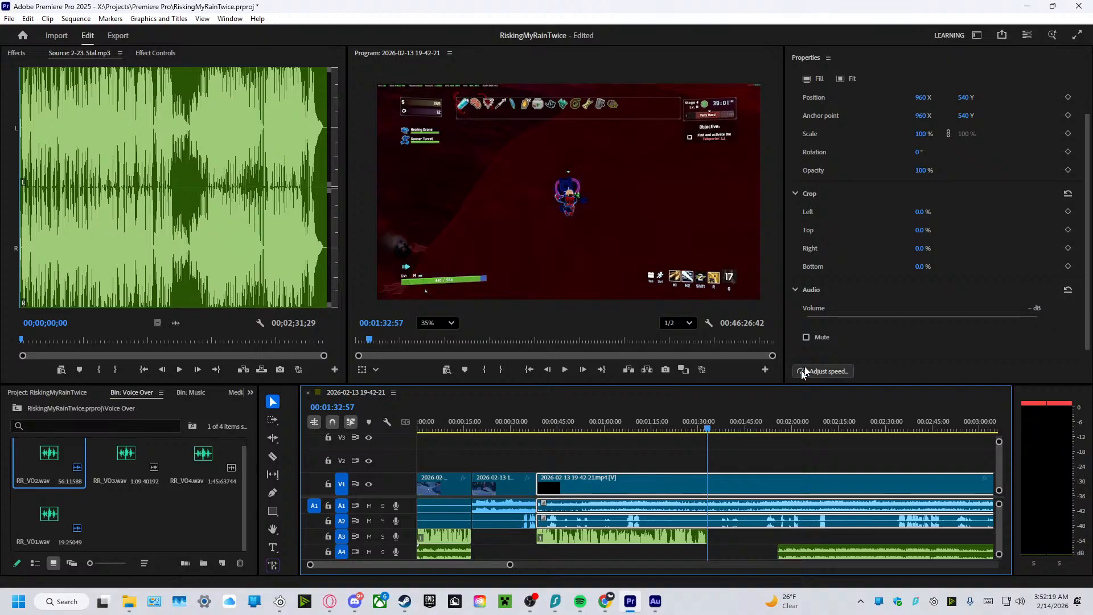
left_click(273, 454)
left_click(707, 506)
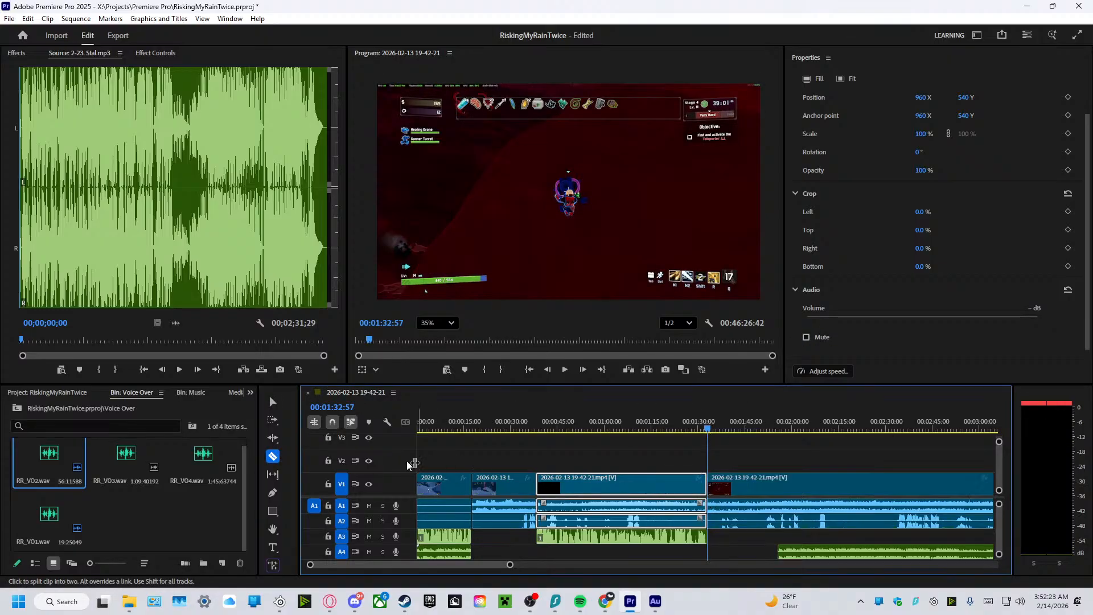
left_click(273, 407)
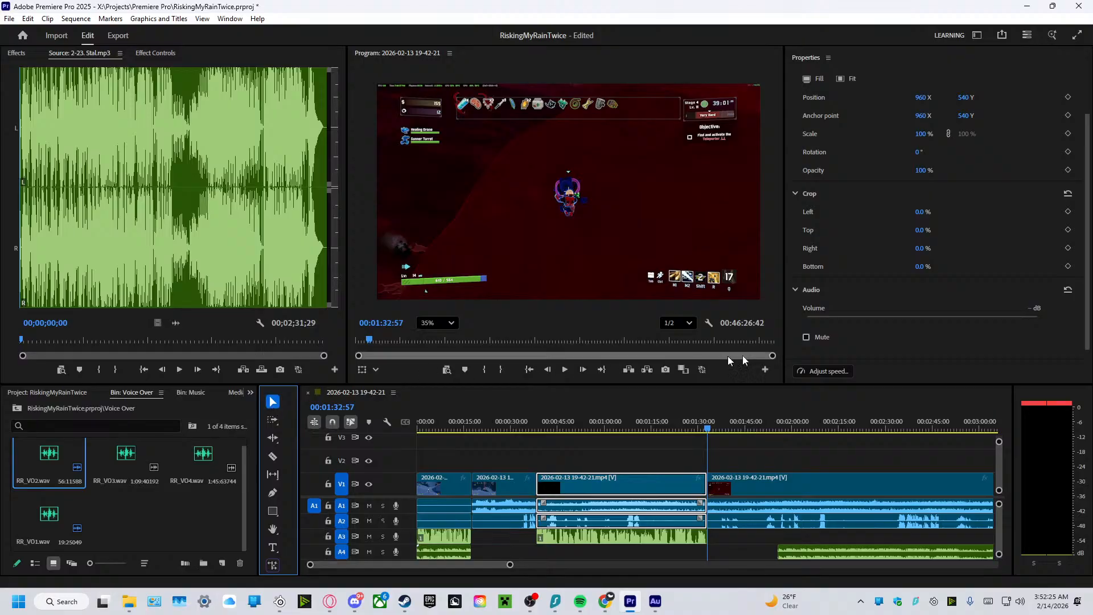
left_click(806, 337)
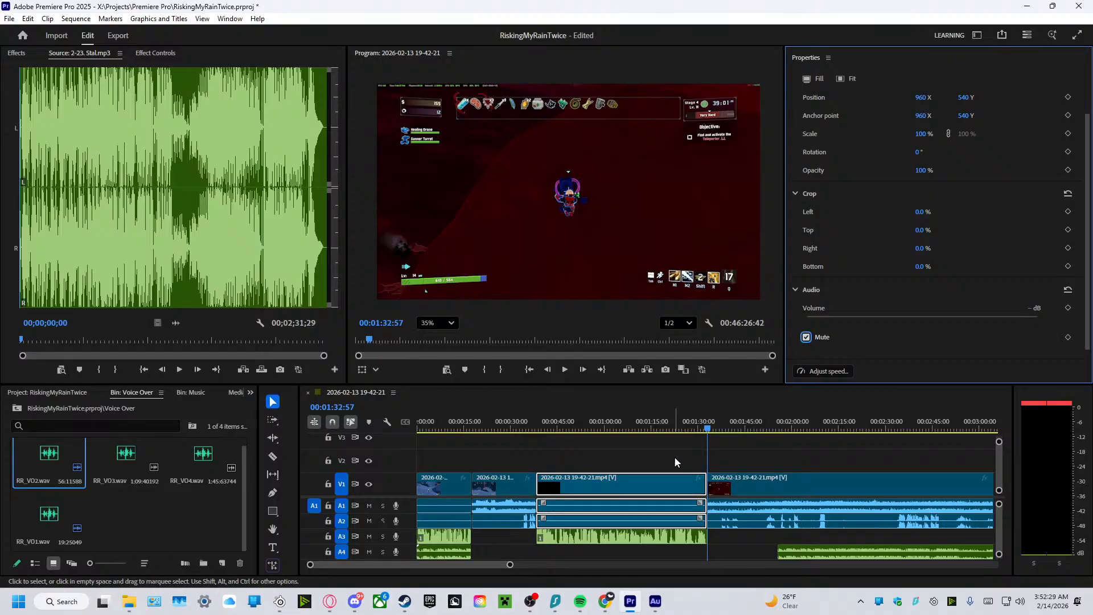
Play the sequence from about 35 to 46 seconds to check the transition into the second voiceover.
left_click(541, 427)
key("space")
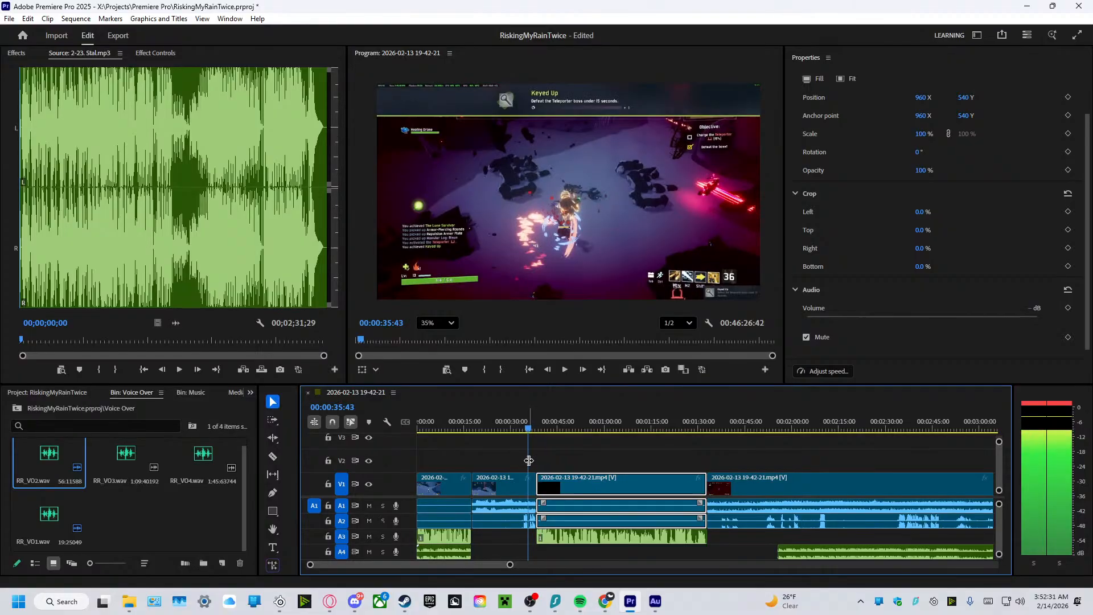
key("space")
left_click(566, 371)
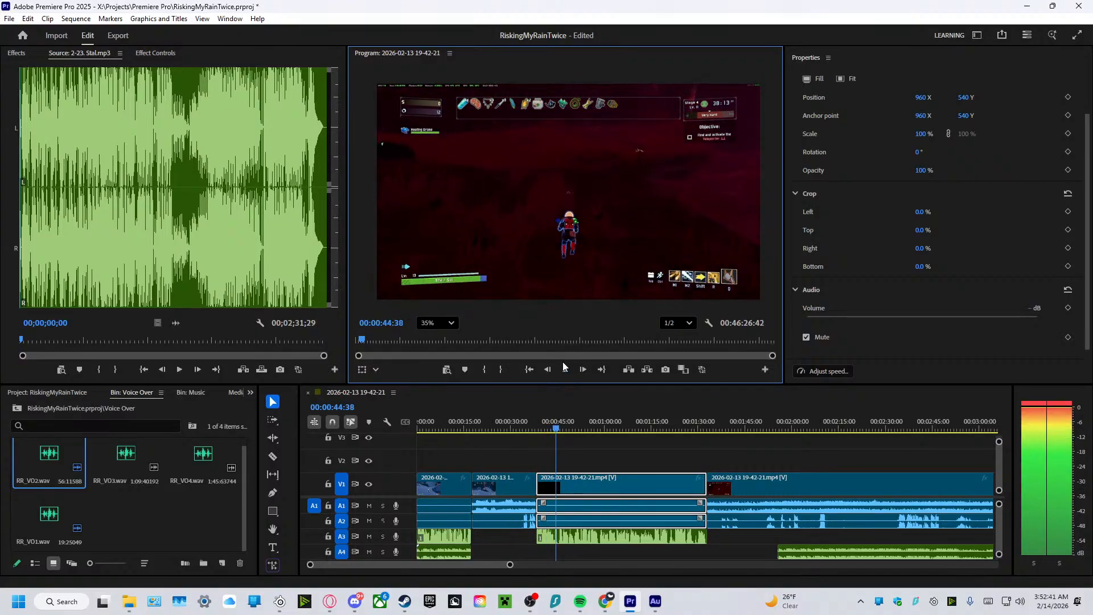
left_click(566, 370)
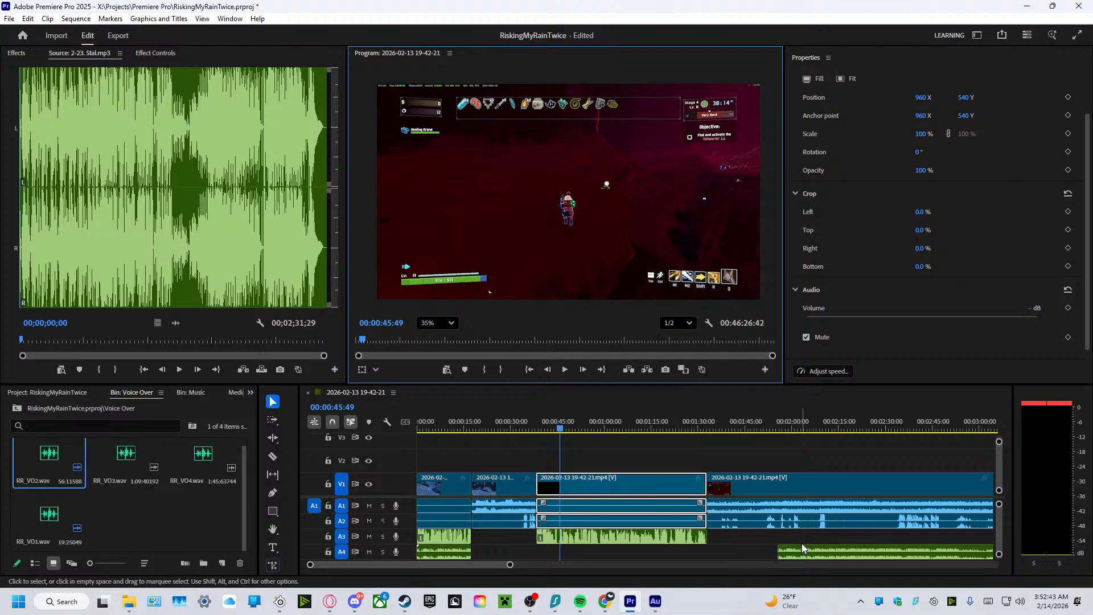
Move the second 2-23. Stal.mp3 music clip on track A4 to start with the second voiceover, and add a fade-out along the first music clip.
left_click_drag(804, 552, 690, 561)
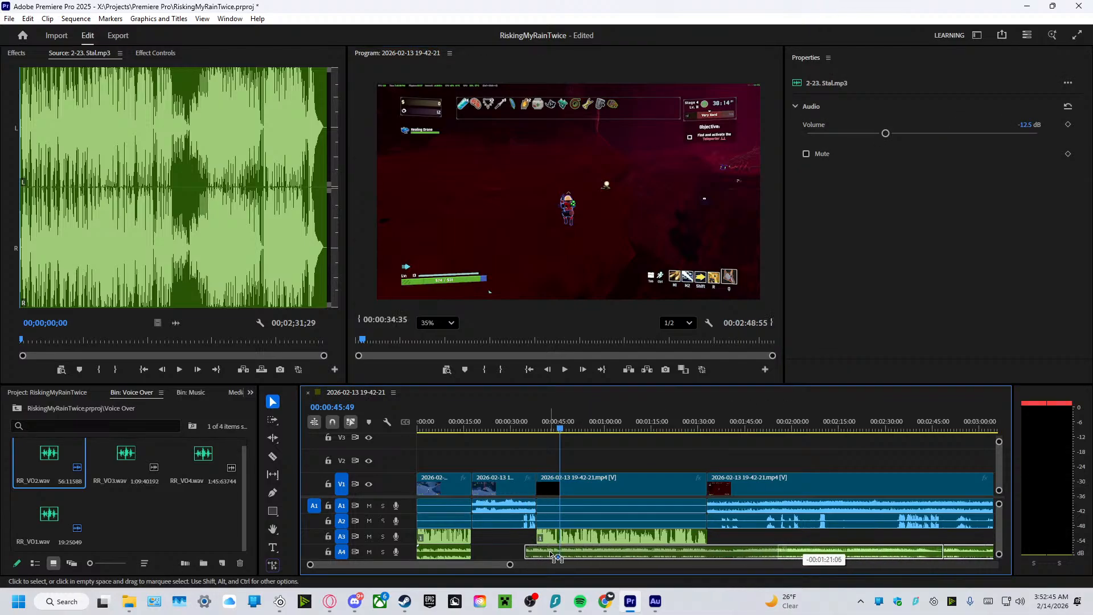
left_click_drag(555, 557, 561, 554)
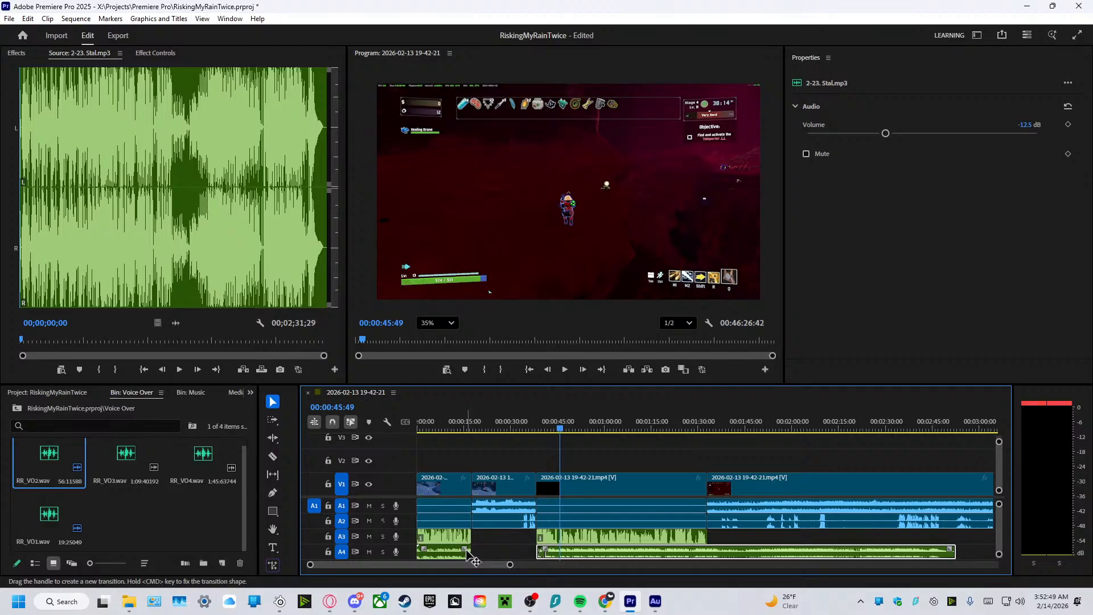
left_click_drag(466, 550, 424, 552)
left_click(514, 554)
Play the sequence from 37 seconds to about 1:04 to check music against voiceover, and examine the RR_VO2.wav volume.
left_click(543, 440)
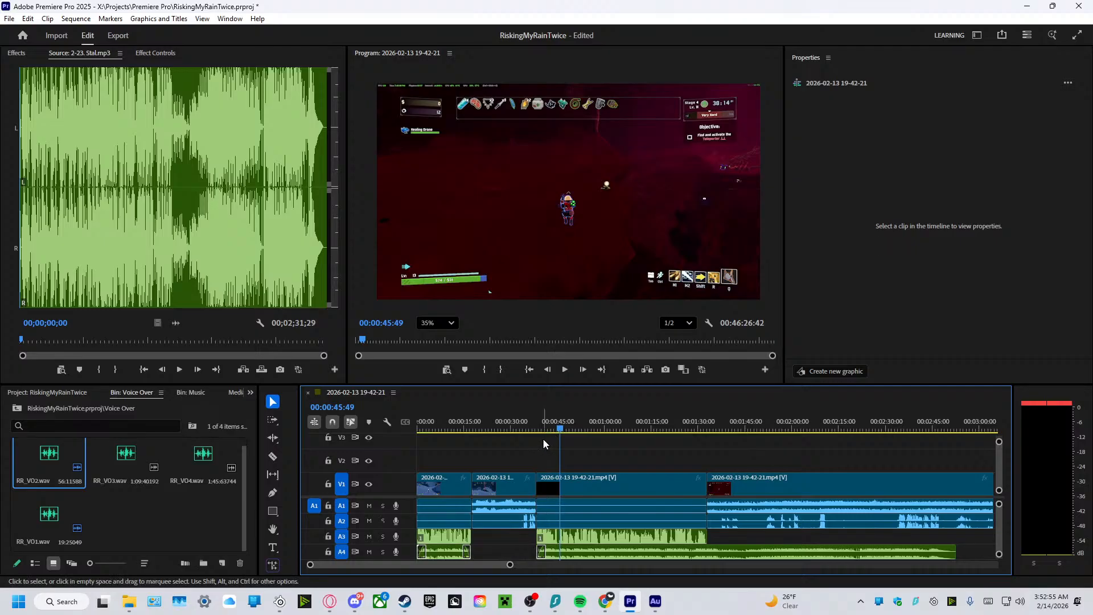
left_click_drag(558, 429, 531, 439)
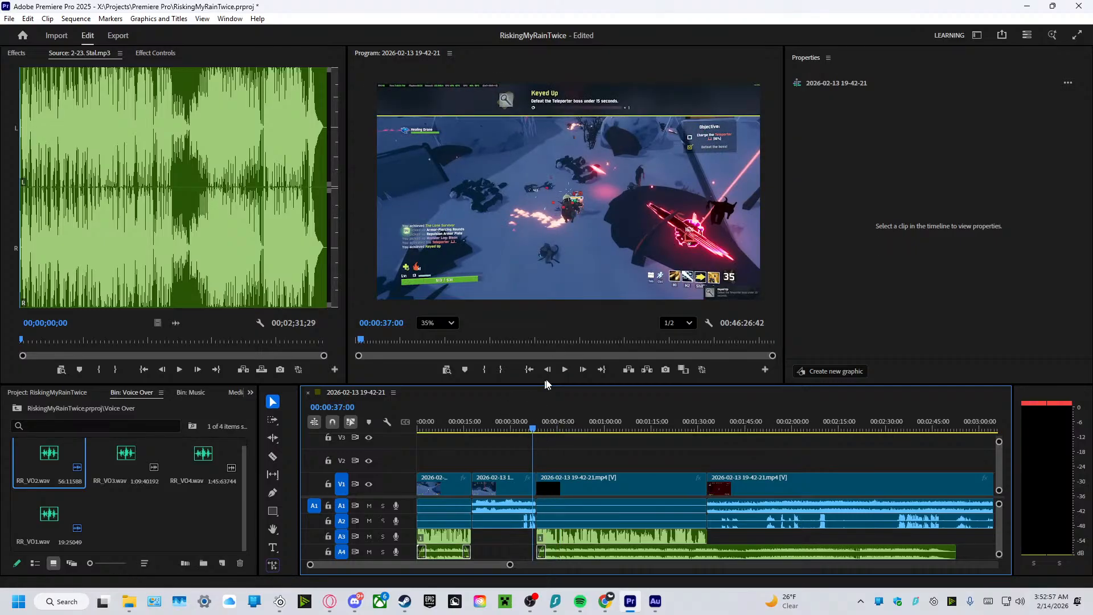
left_click(562, 370)
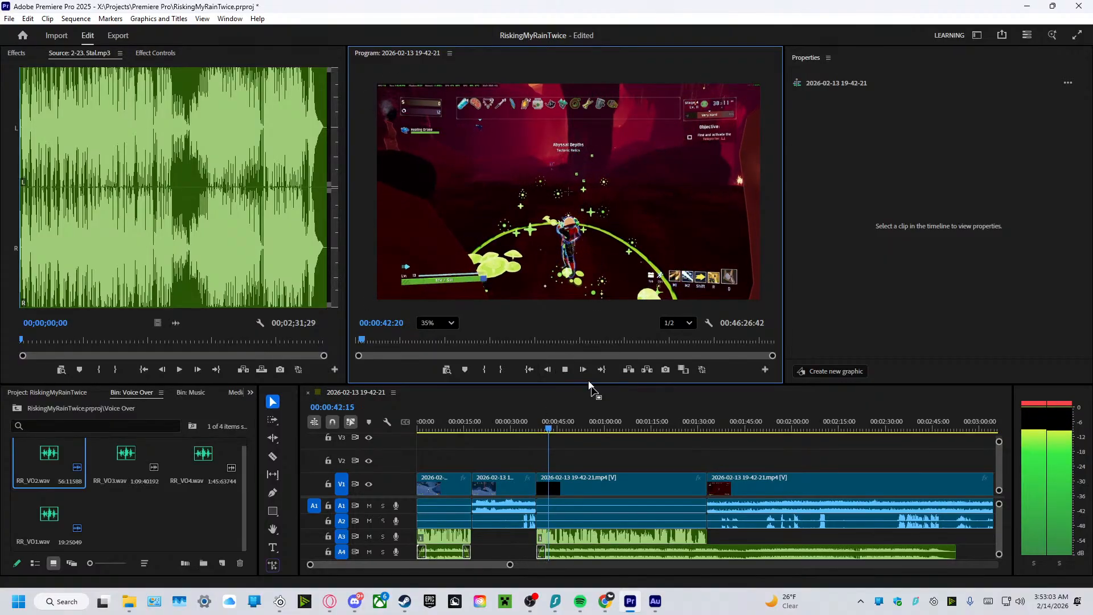
left_click(619, 538)
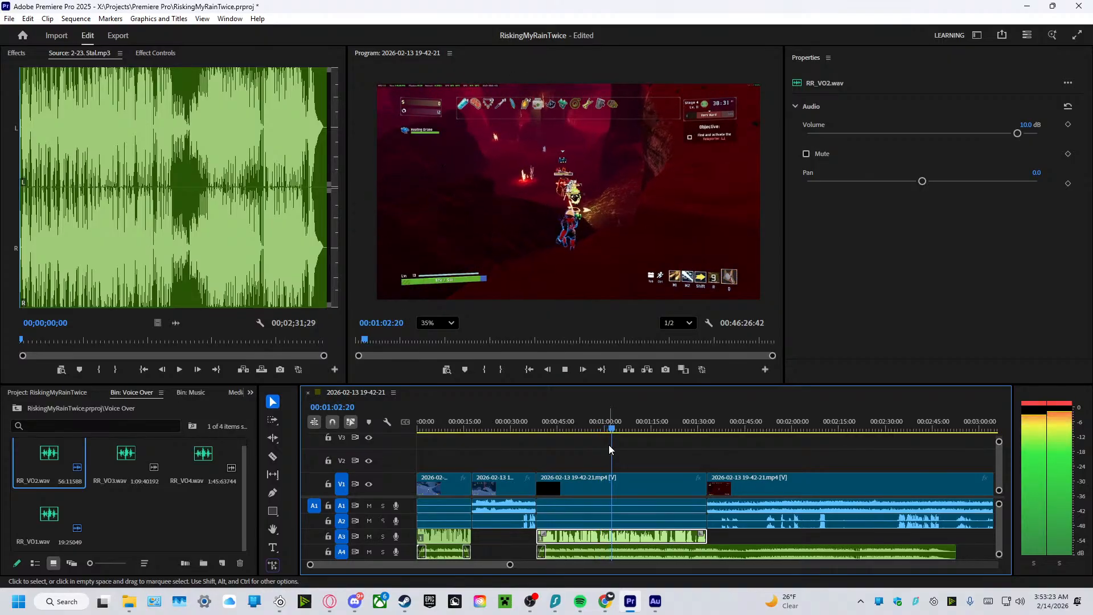
left_click(564, 369)
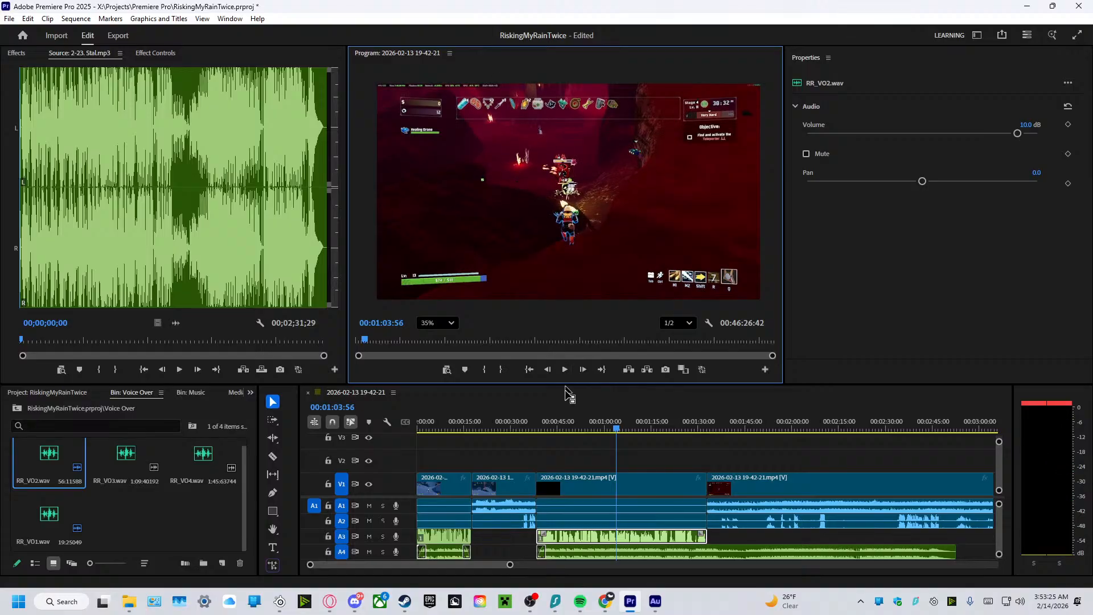
Set the second music clip's volume to -15 dB, and play from about 1:04 to 1:09 to check the balance.
left_click(587, 552)
left_click(1025, 124)
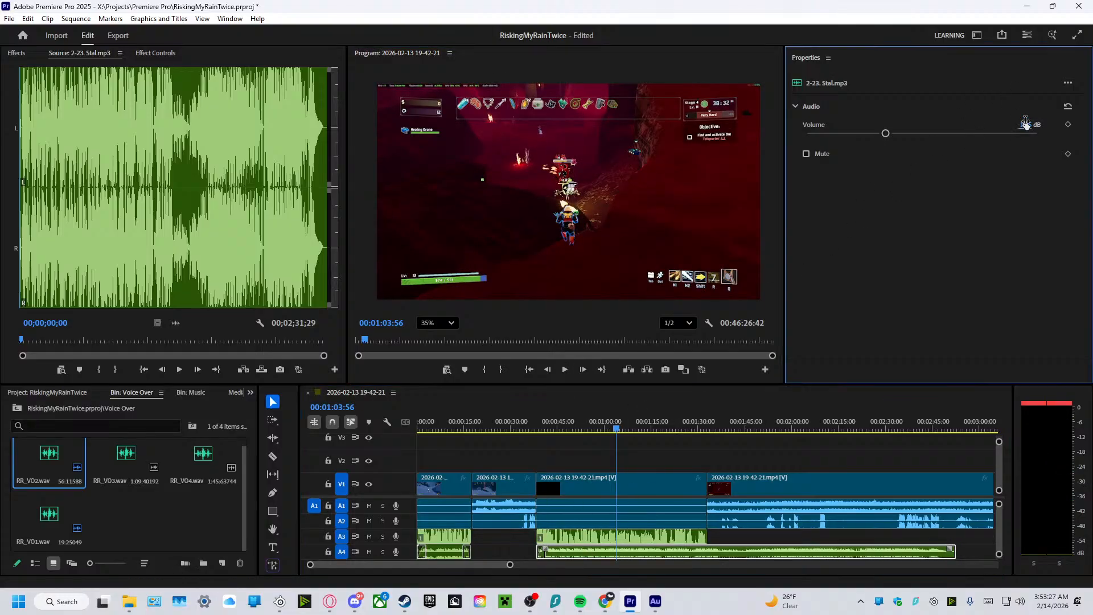
type("-1")
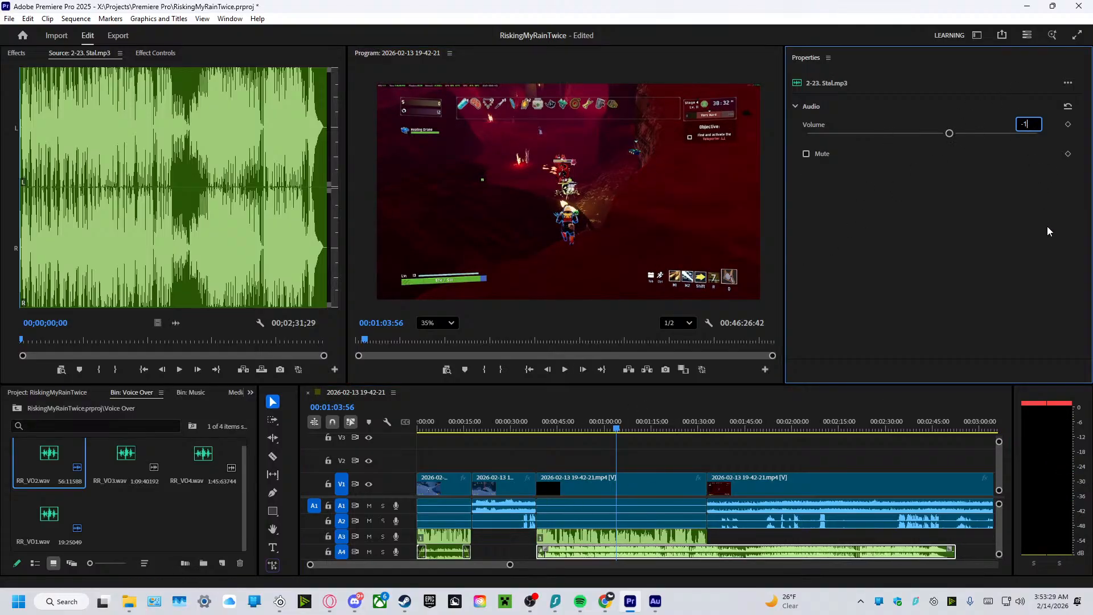
type("5")
key("Return")
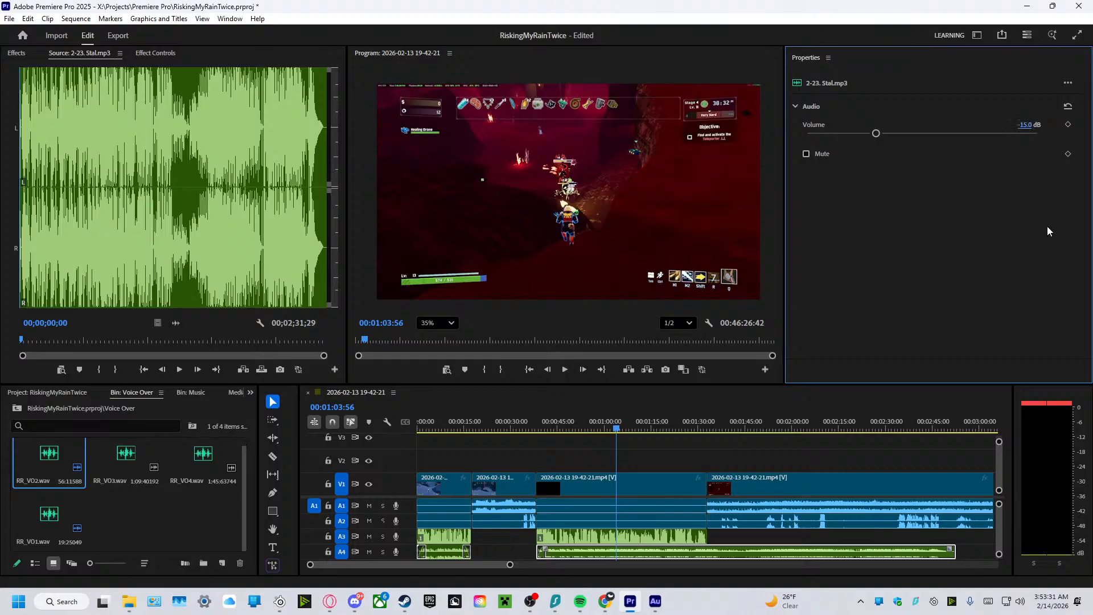
left_click(564, 370)
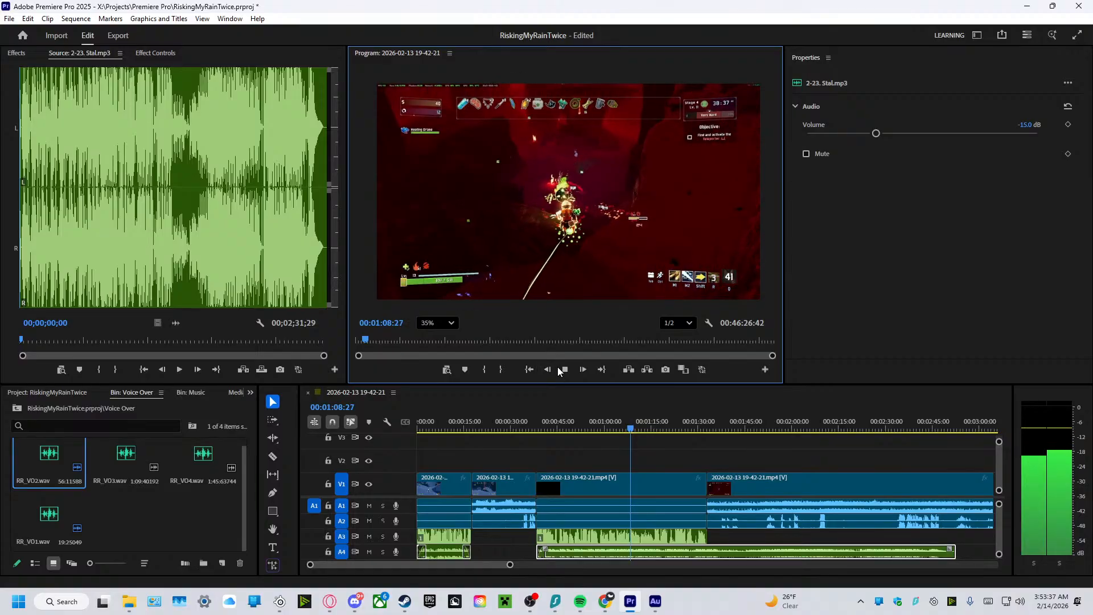
left_click(562, 369)
Compare the volume settings of both voiceover clips, and set the second music clip's volume to -20 dB.
left_click(443, 534)
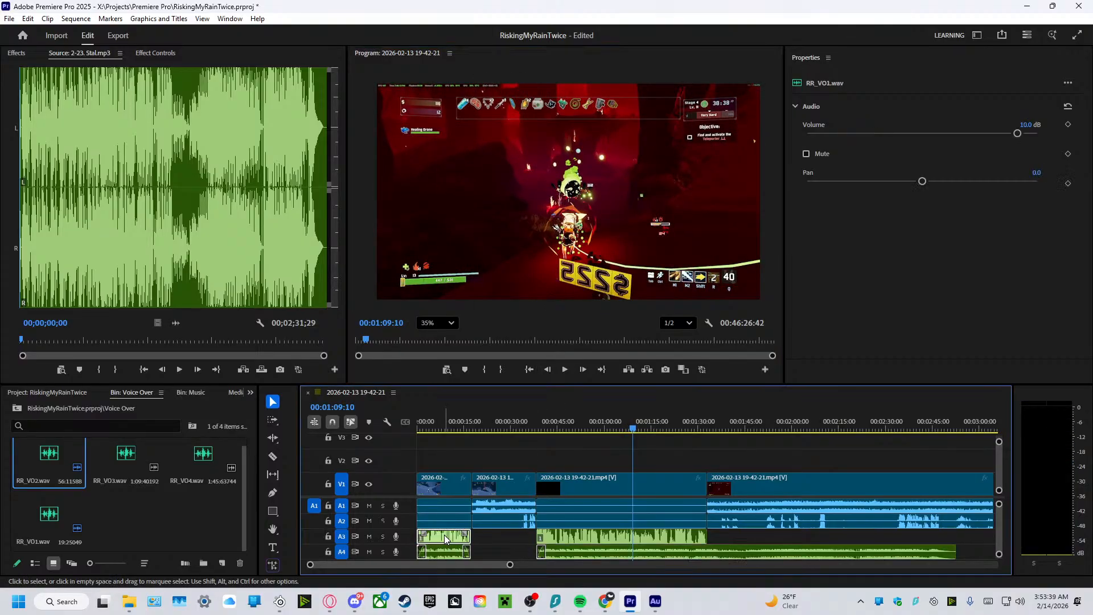
left_click(593, 536)
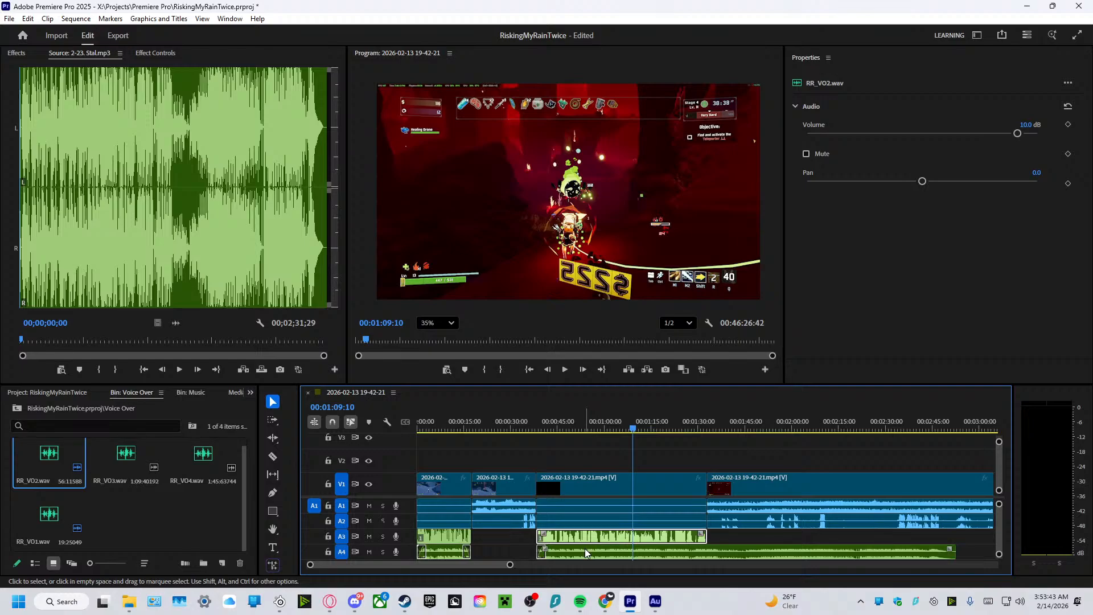
left_click(584, 552)
left_click(1024, 125)
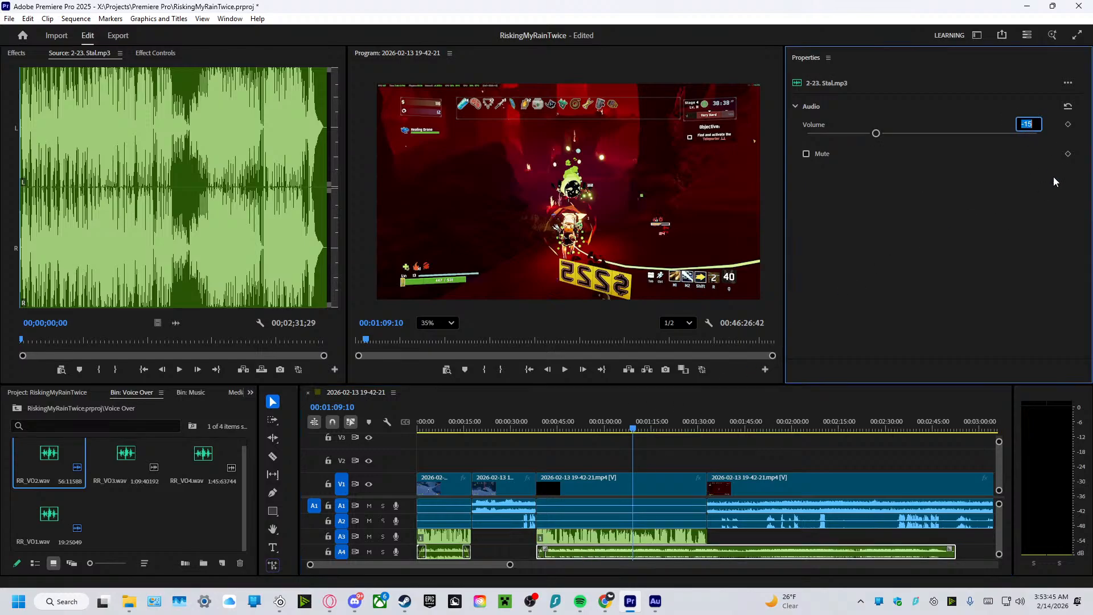
key("BackSpace")
key("BackSpace")
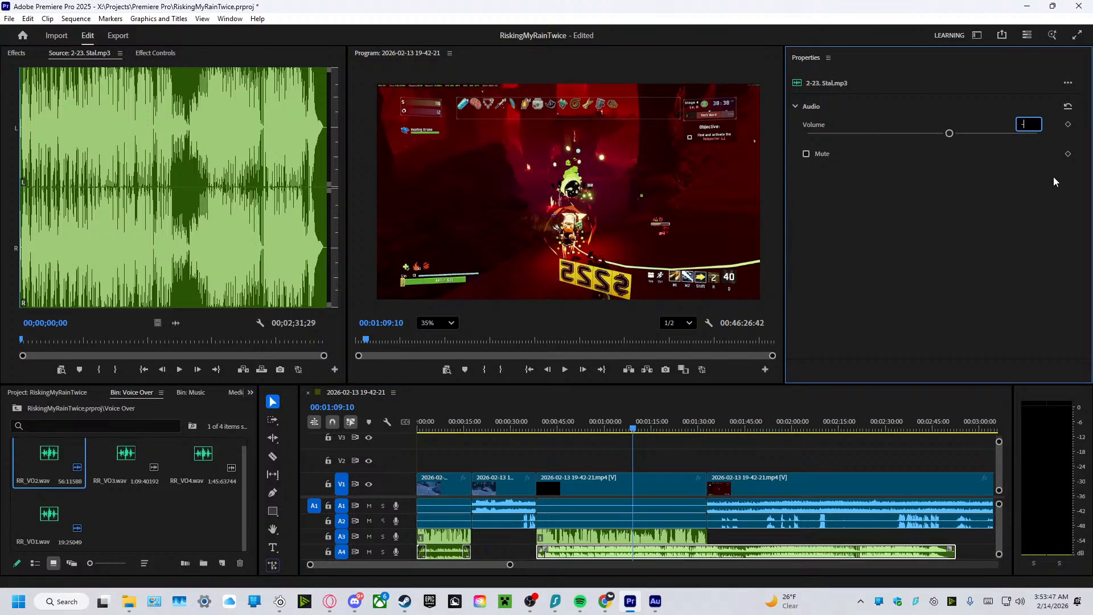
type("20")
key("Return")
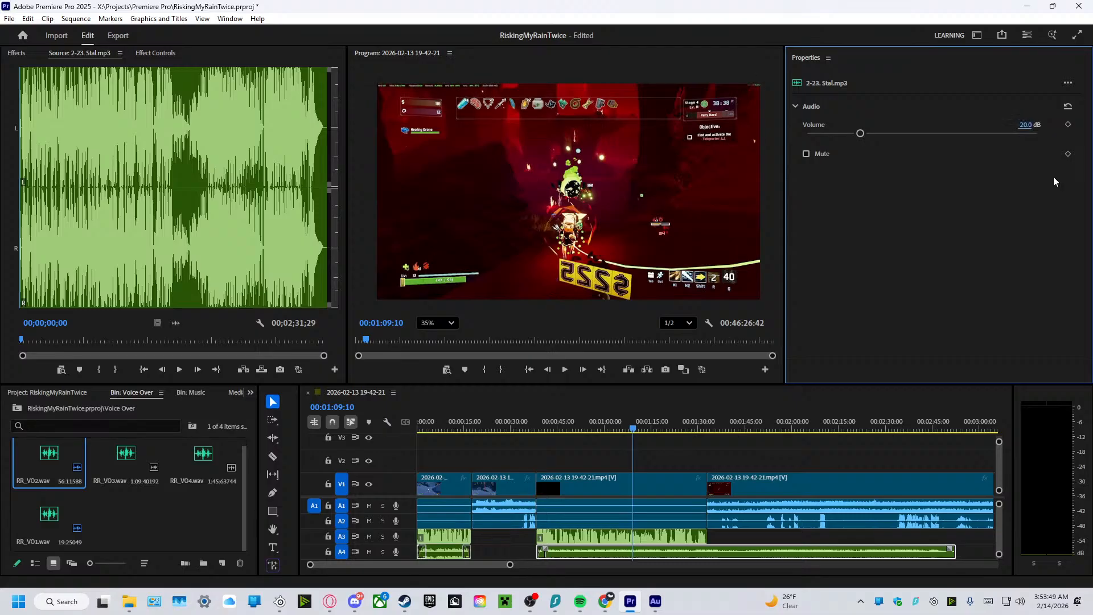
Play the sequence from the start of the second voiceover to about 50 seconds to check the lowered music.
left_click_drag(633, 433, 535, 430)
left_click(565, 369)
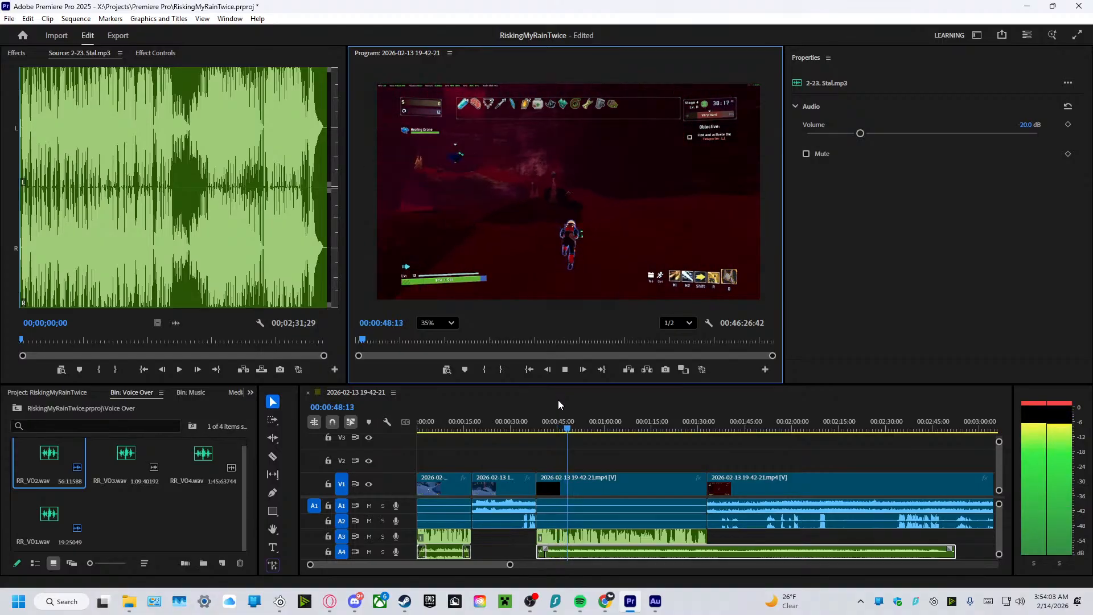
left_click(565, 370)
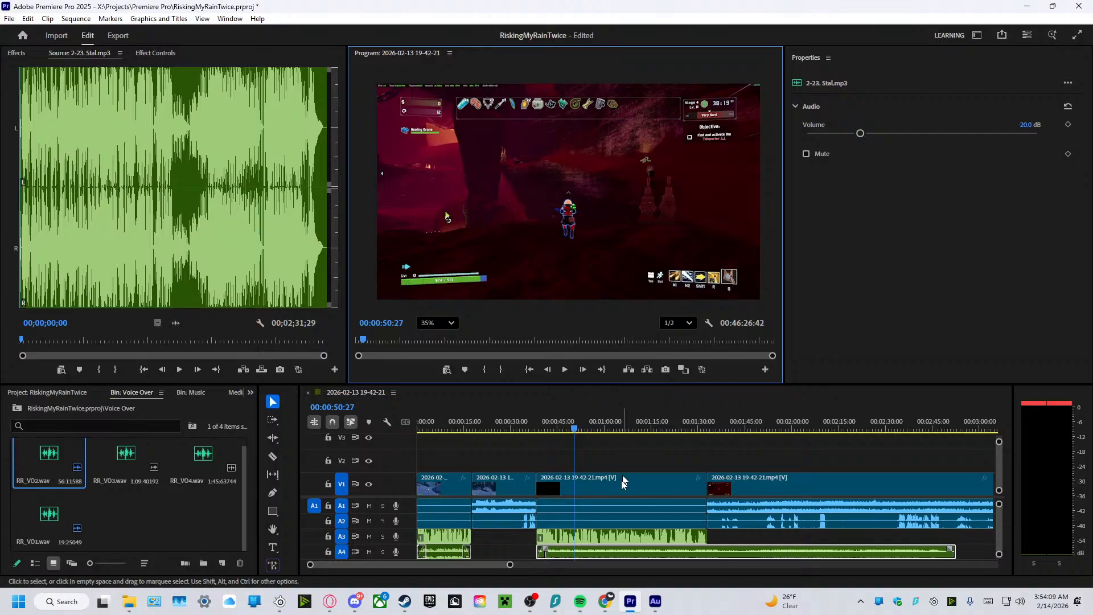
Set the second music clip's volume to -22 dB, and play from about 37 to 44 seconds to check it against the voiceover.
left_click(1029, 124)
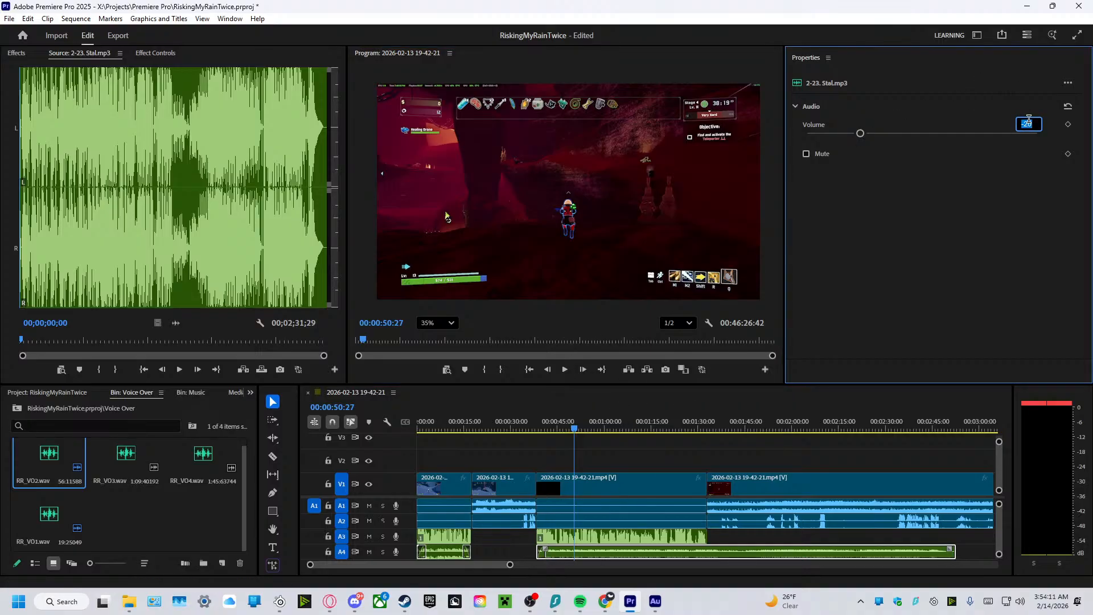
type("-25")
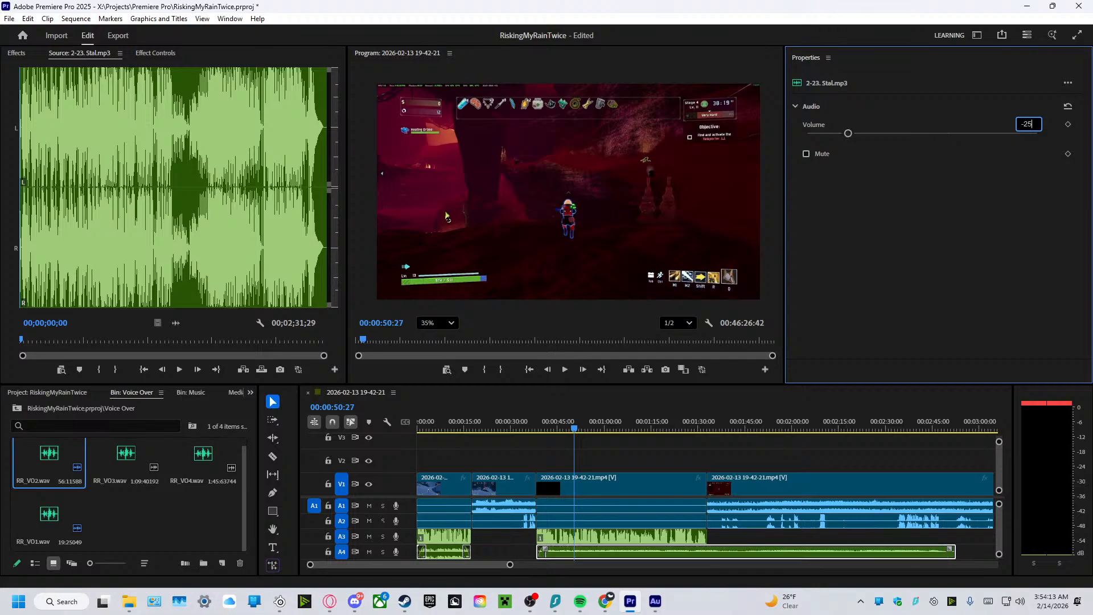
key("BackSpace")
type("0 dB")
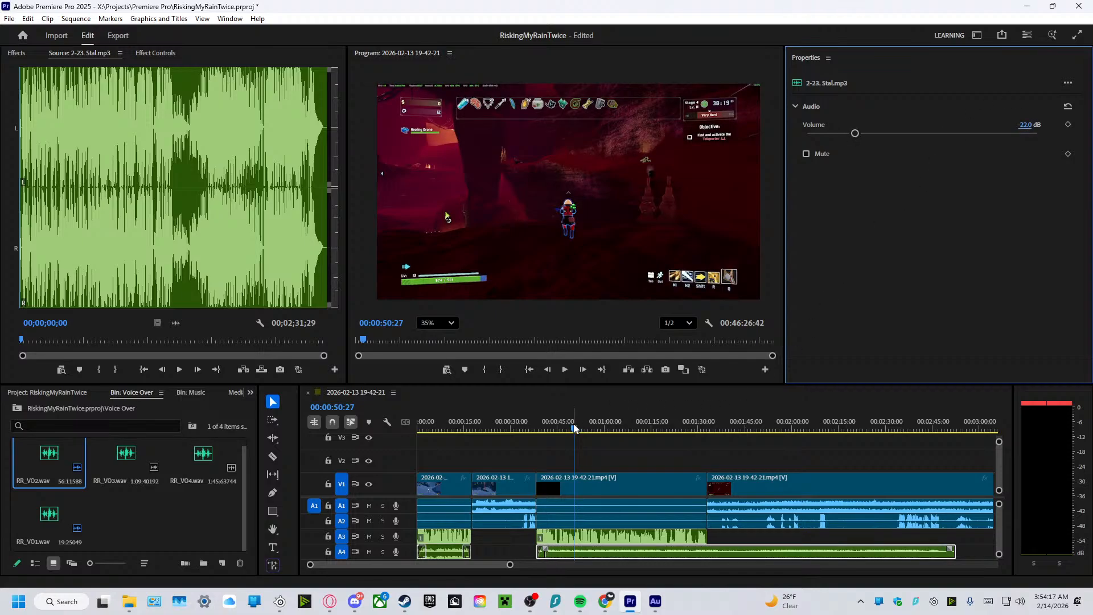
left_click_drag(573, 428, 531, 428)
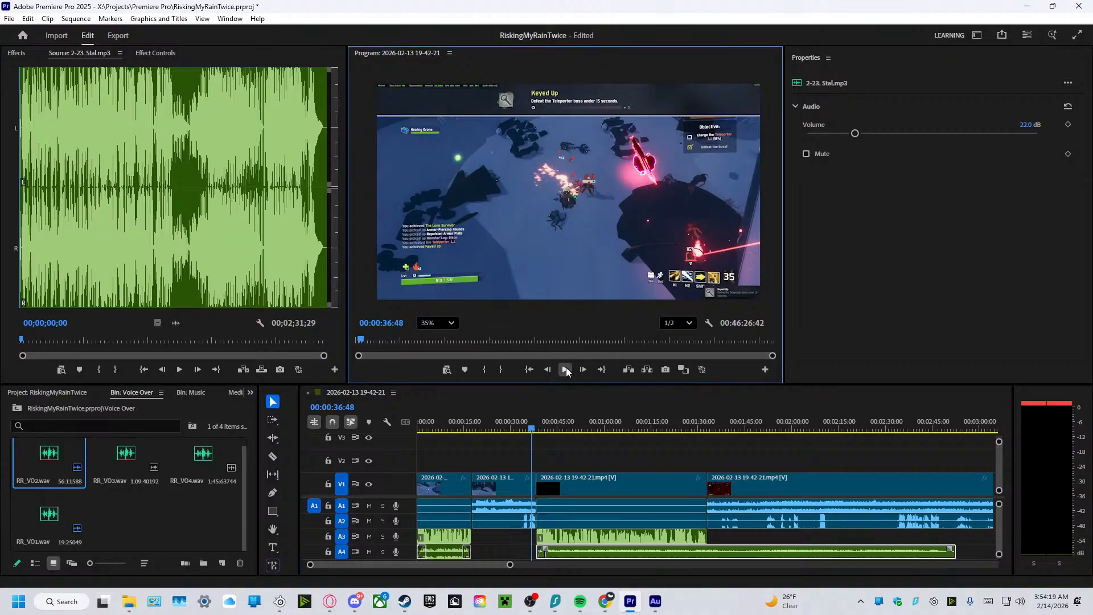
left_click(566, 369)
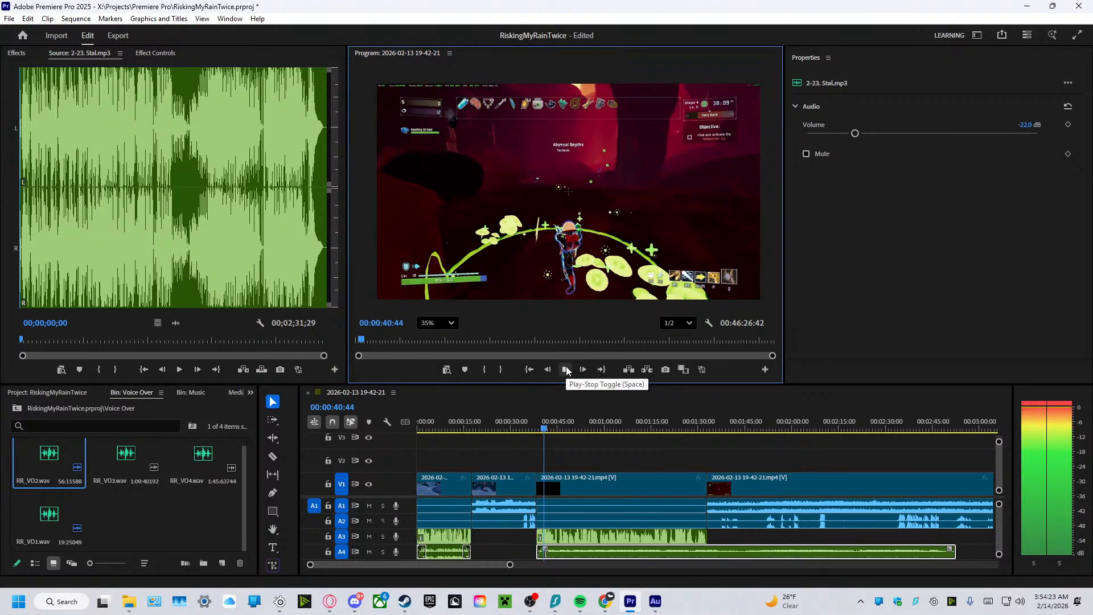
scroll(510, 455, "down", 2)
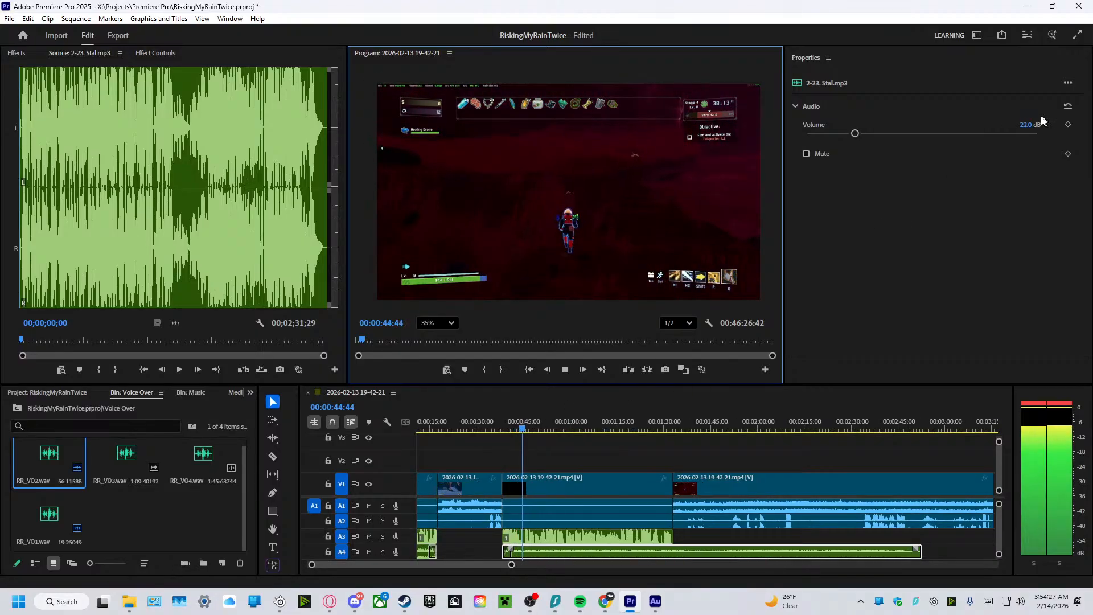
Try the second music clip at -18 dB, set its volume to -16 dB, and listen until about 1:45.
left_click(1028, 124)
type("-2")
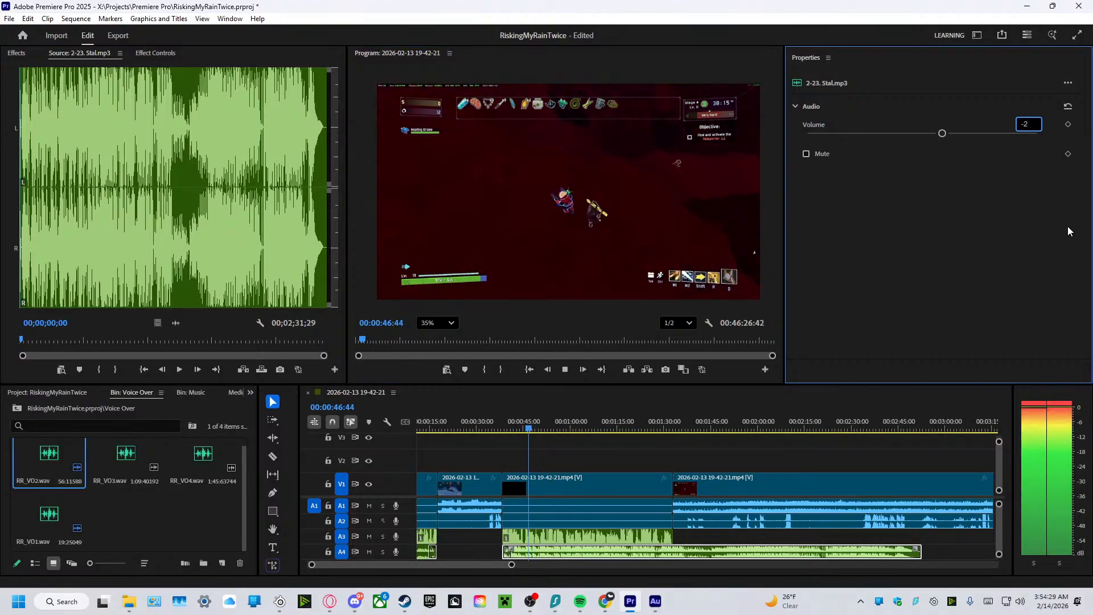
key("BackSpace")
type("18")
key("Return")
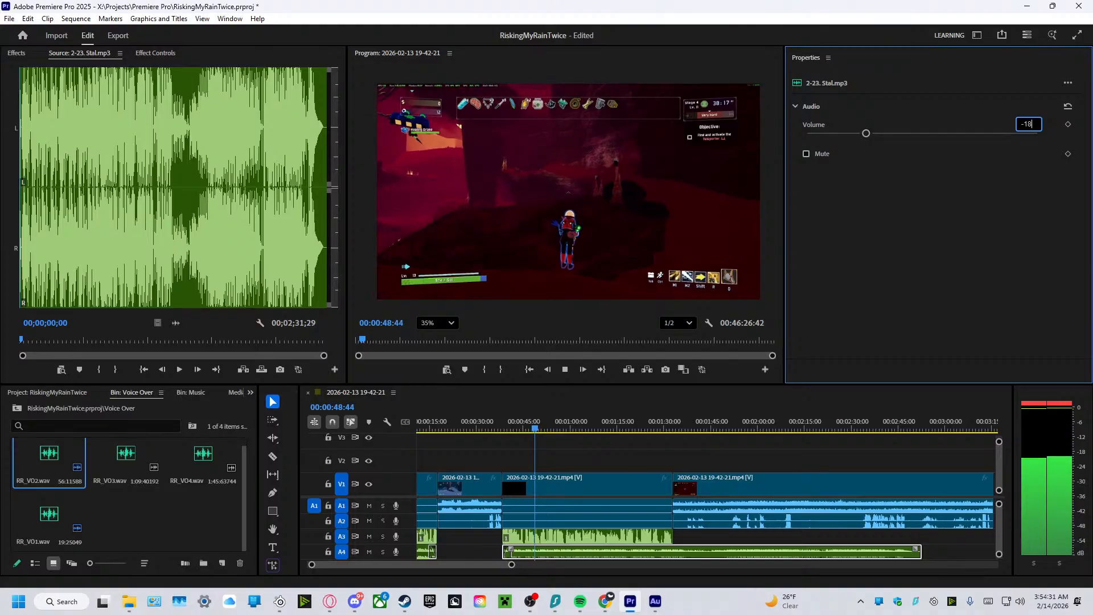
key("BackSpace")
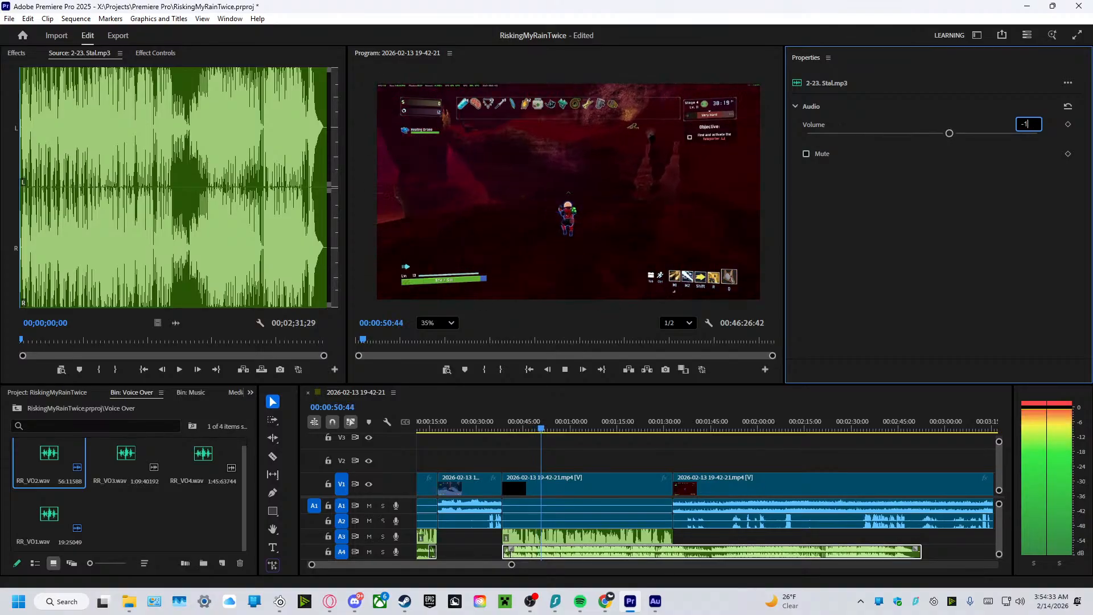
type("6")
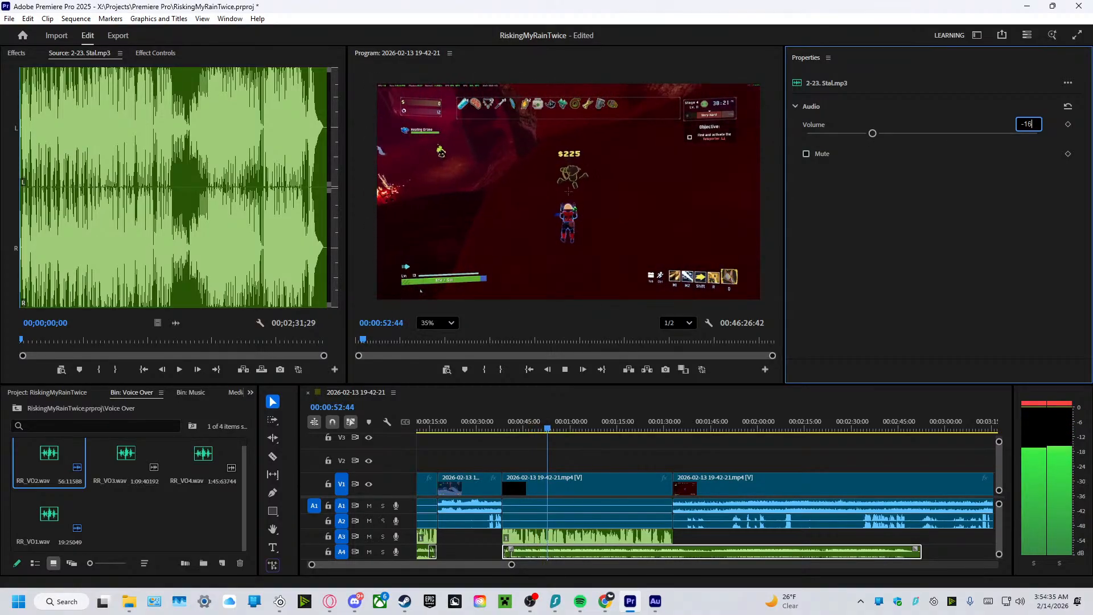
left_click(709, 448)
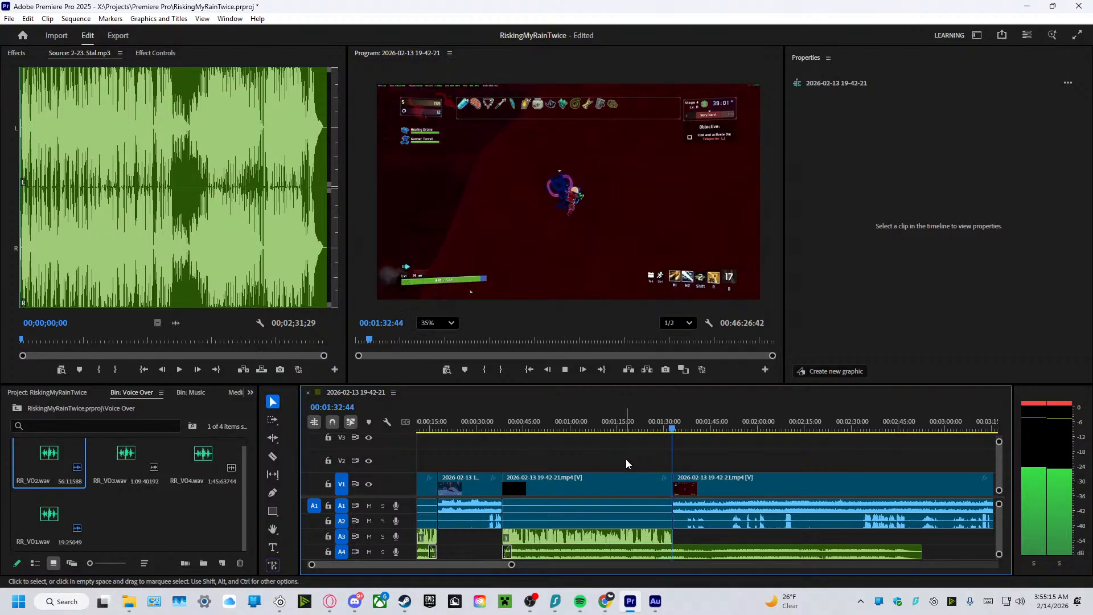
left_click(564, 369)
Split the second music clip where the second voiceover ends, and add a short fade-out to the end of its first part.
key("c")
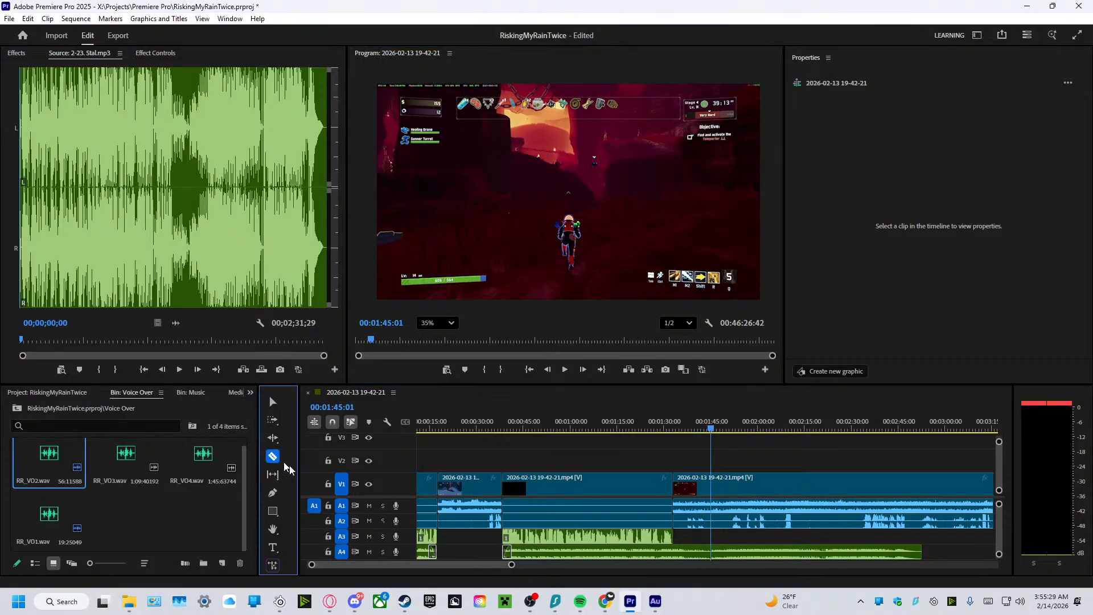
left_click(673, 552)
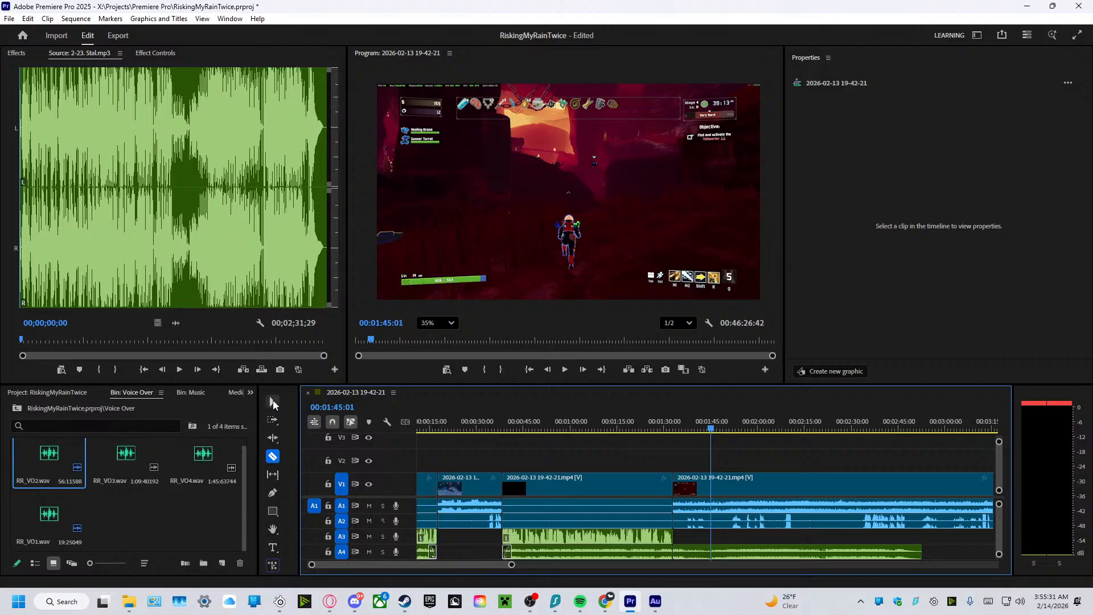
key("v")
left_click_drag(669, 548, 660, 549)
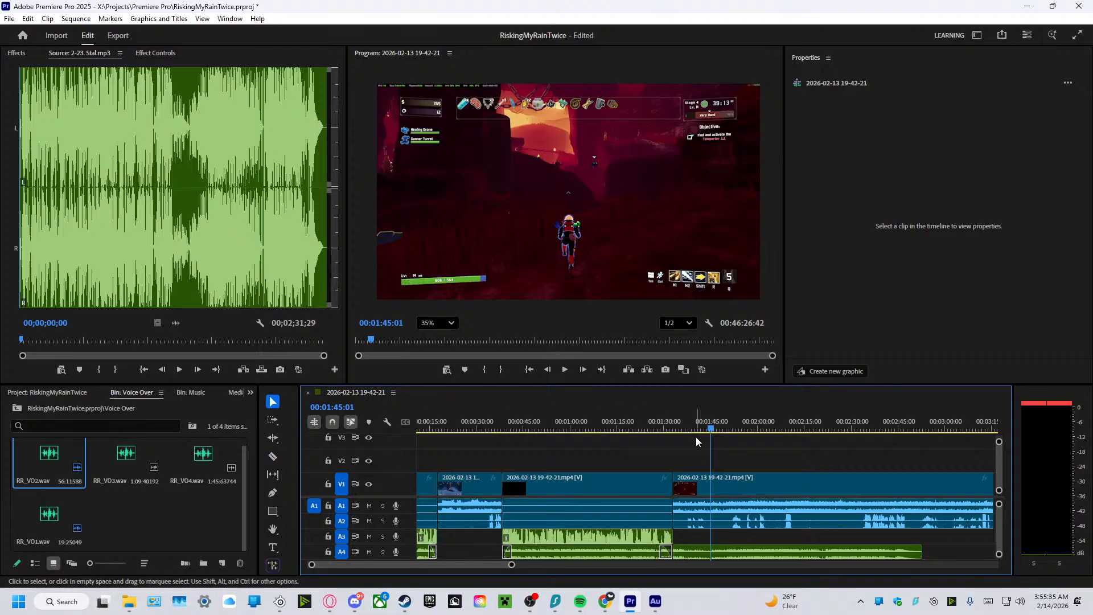
Review the gameplay after the second voiceover, playing from about 1:53 to 2:19 and again from about 2:36.
left_click_drag(711, 439, 738, 444)
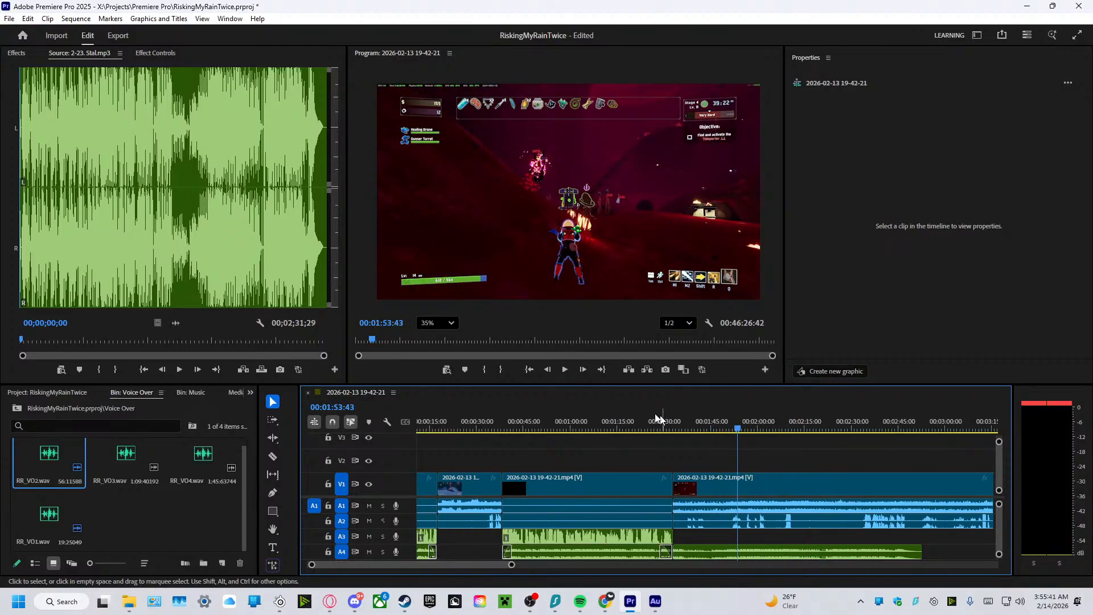
left_click(562, 372)
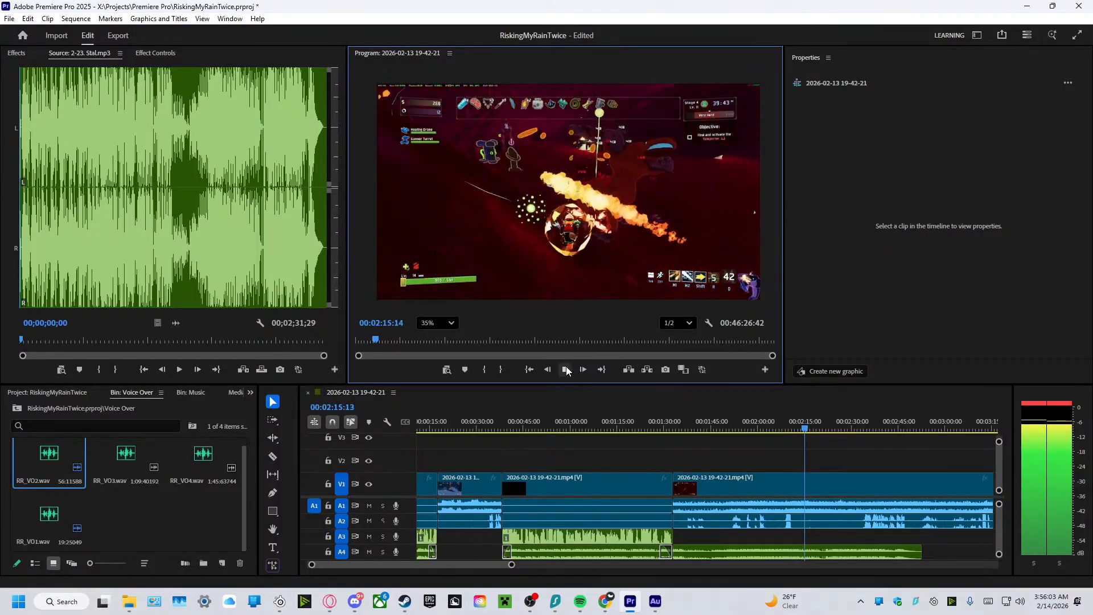
left_click(566, 370)
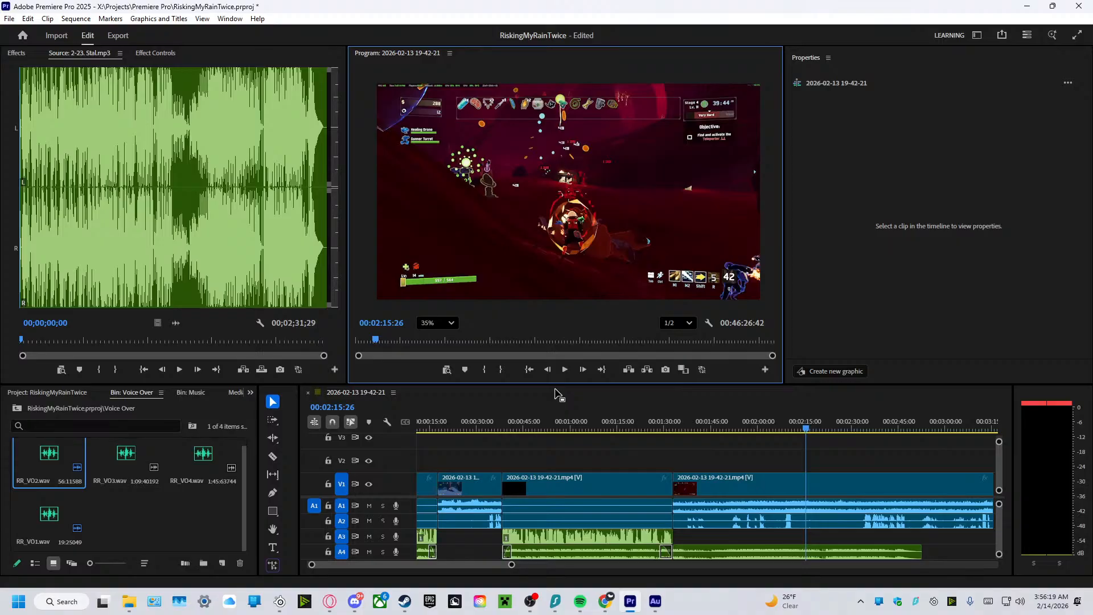
left_click(564, 370)
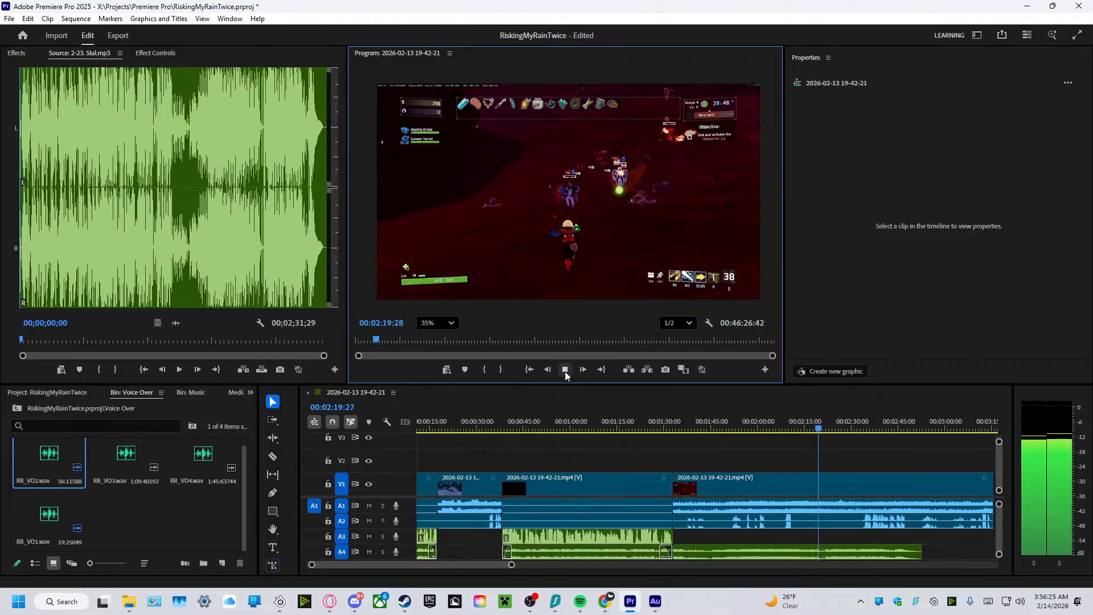
left_click(830, 437)
left_click_drag(830, 436, 870, 438)
left_click(566, 369)
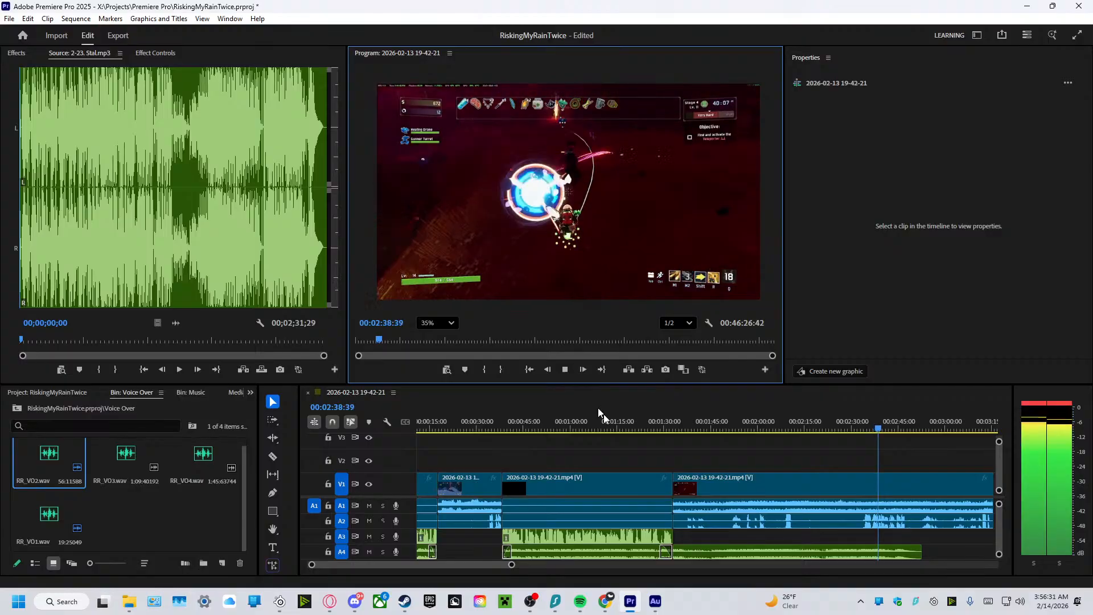
Move the last gameplay clip with its audio to start at about 2:32, and play the footage from about 3:05.
left_click_drag(678, 478, 864, 497)
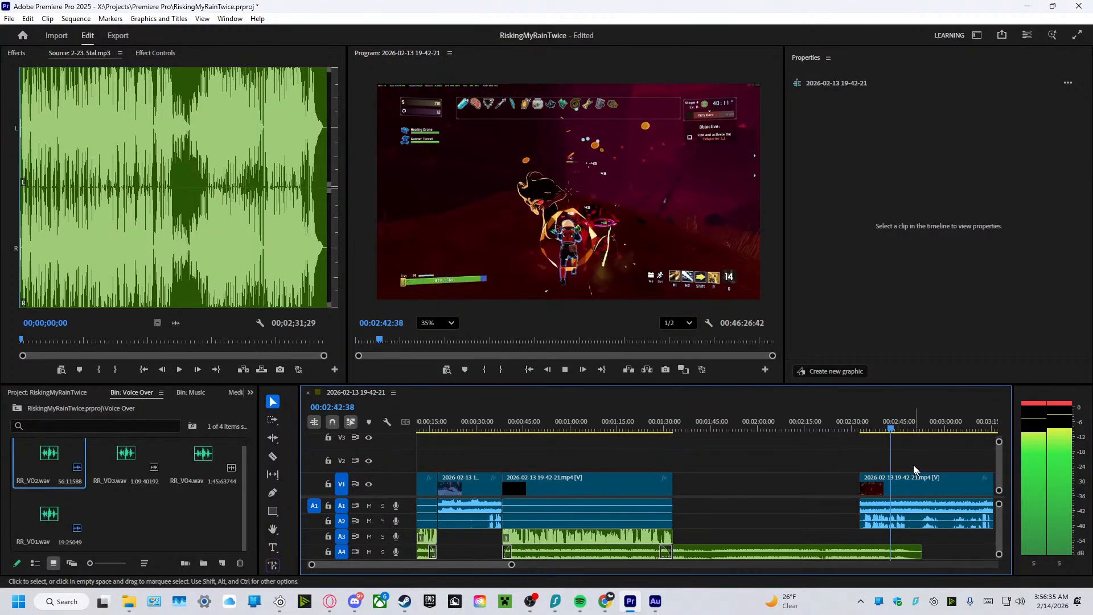
left_click_drag(516, 565, 624, 580)
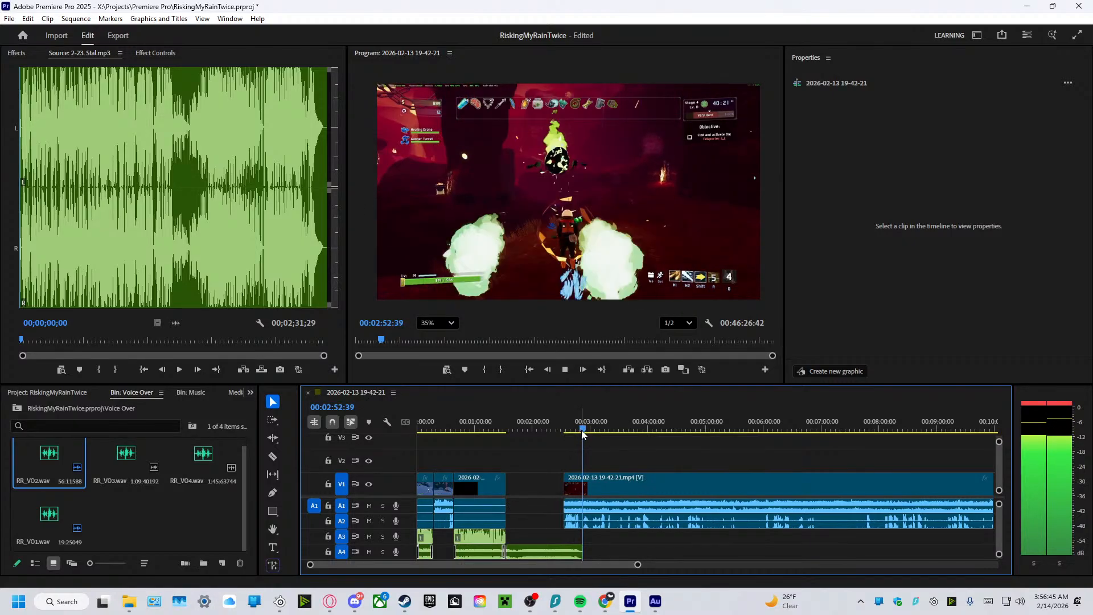
left_click_drag(579, 433, 596, 432)
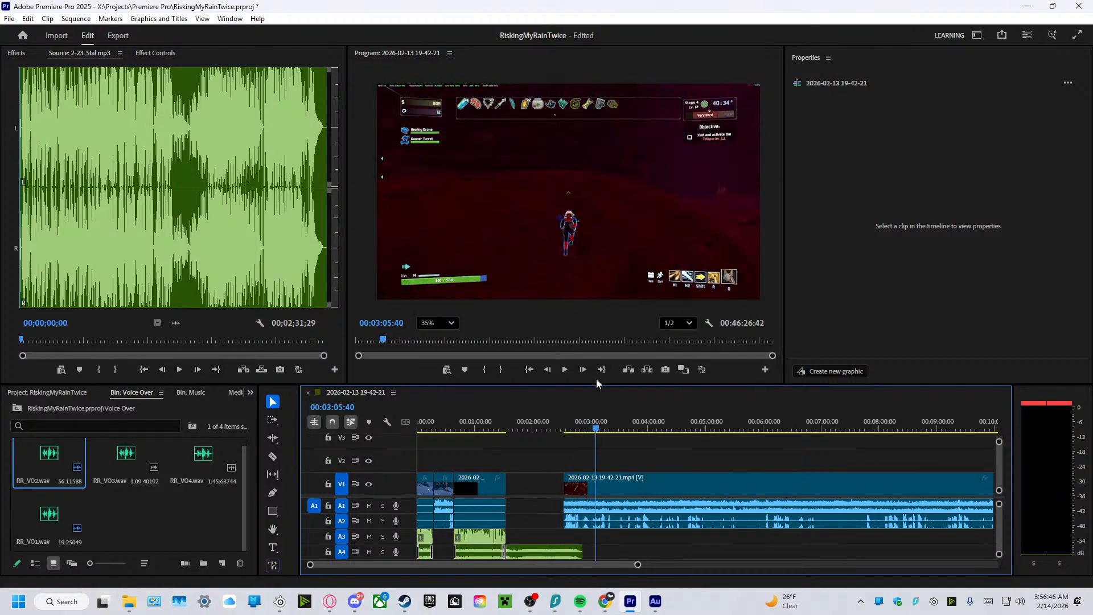
left_click(566, 370)
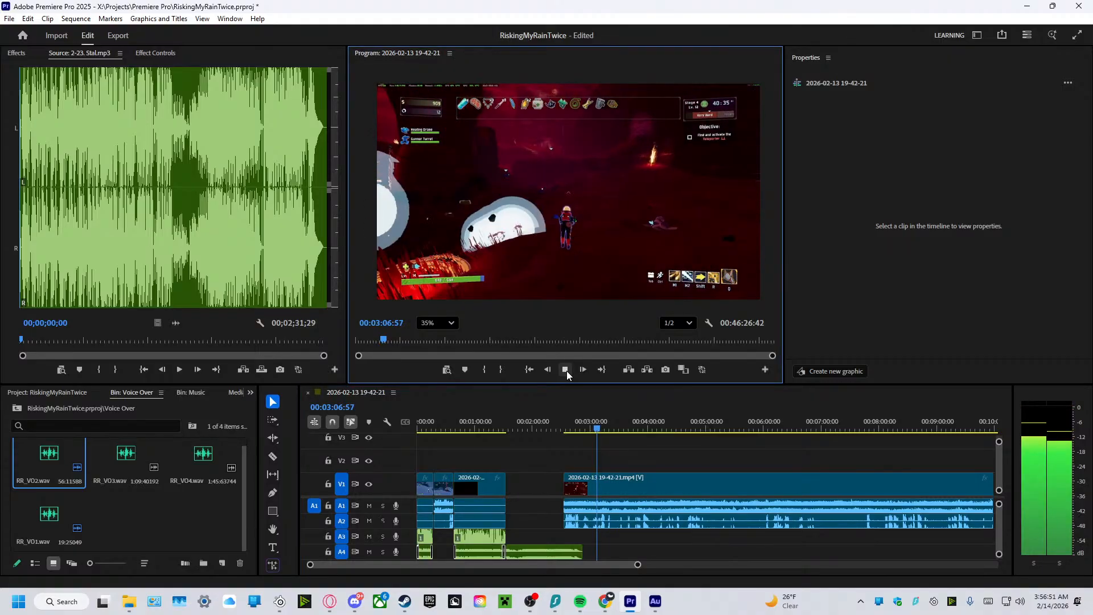
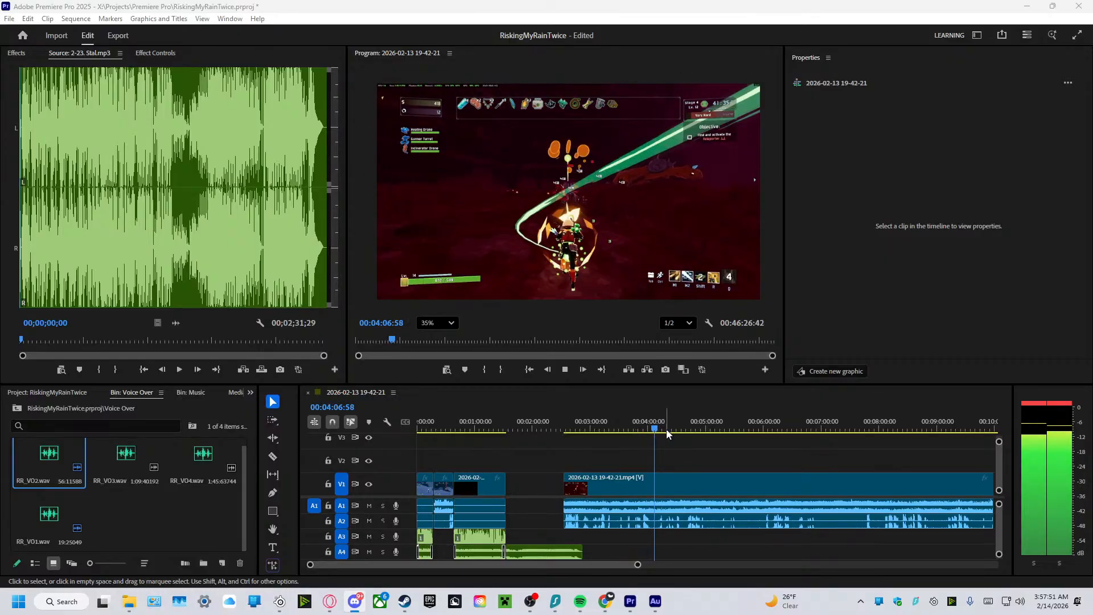
Review the last gameplay clip from about 4:40 to 5:15, and play it again from its start at about 2:33.
left_click_drag(658, 434, 688, 436)
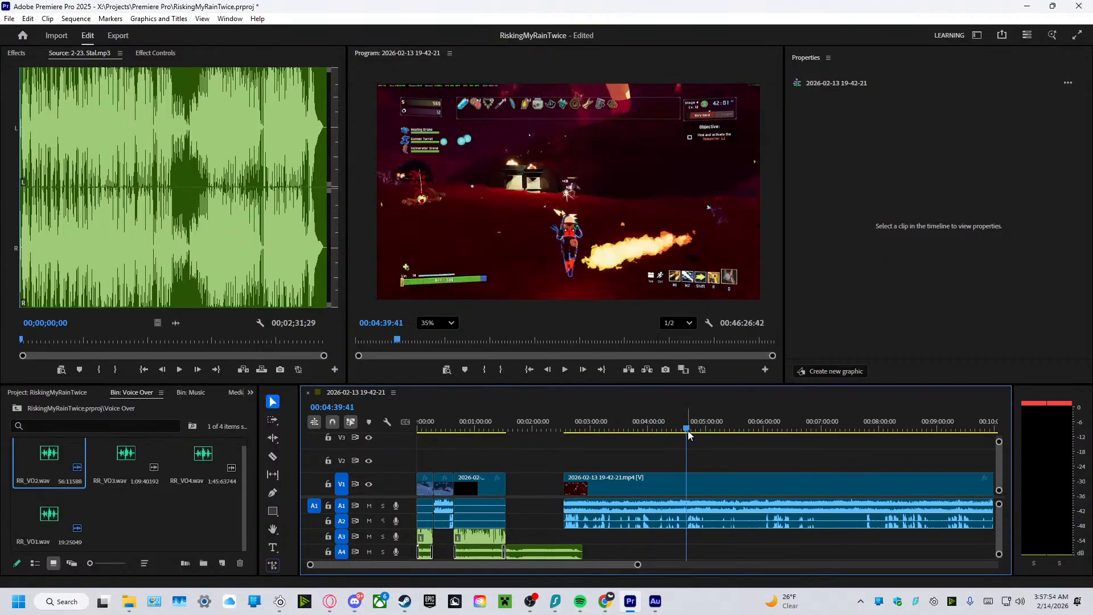
left_click(565, 369)
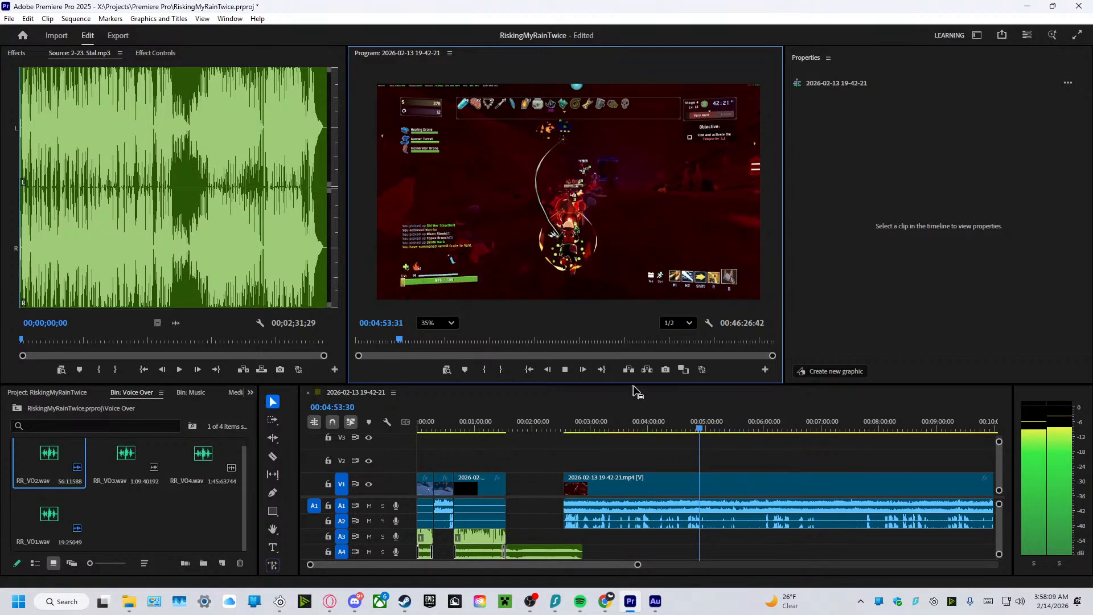
left_click(703, 434)
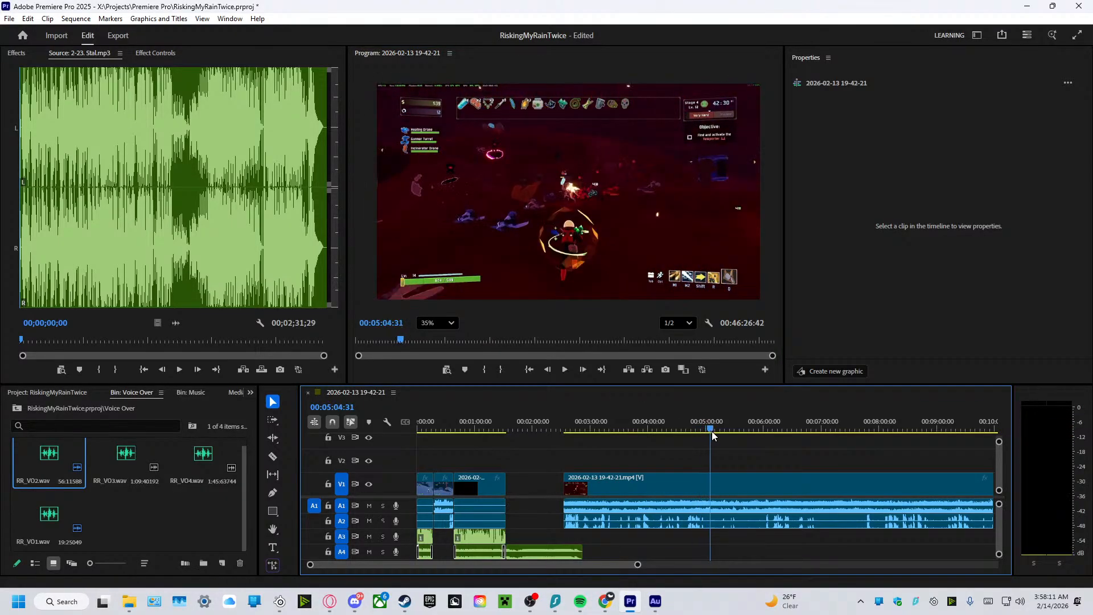
key("space")
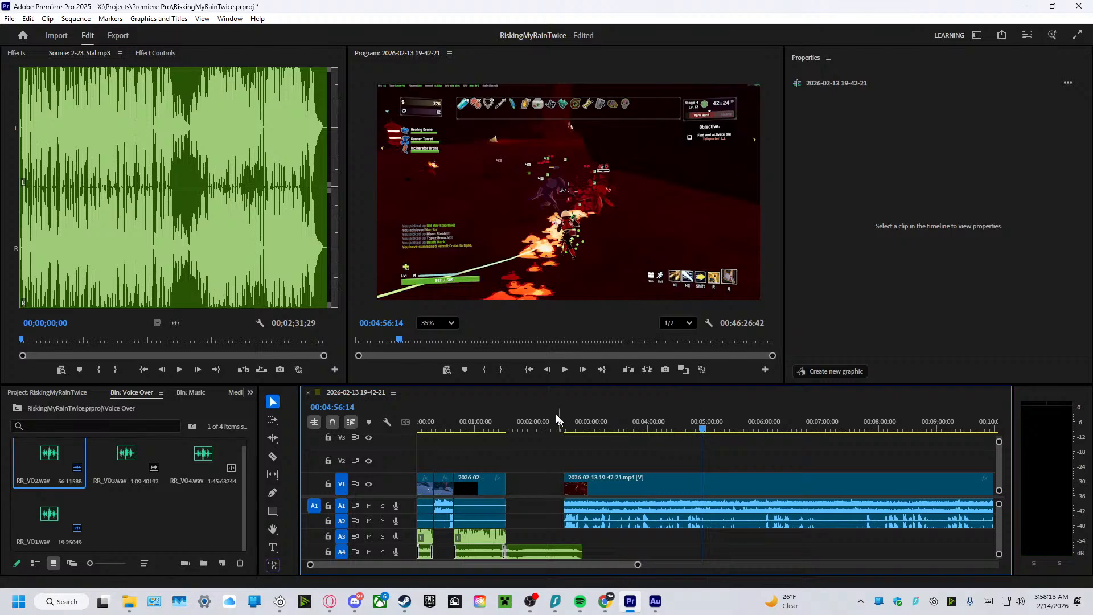
left_click(564, 369)
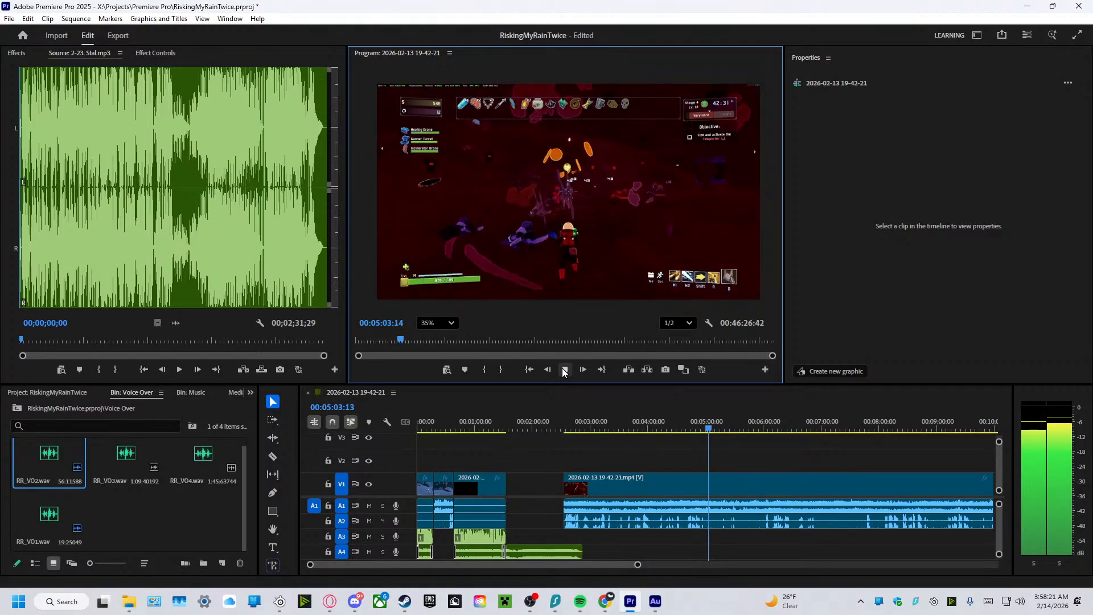
left_click(564, 371)
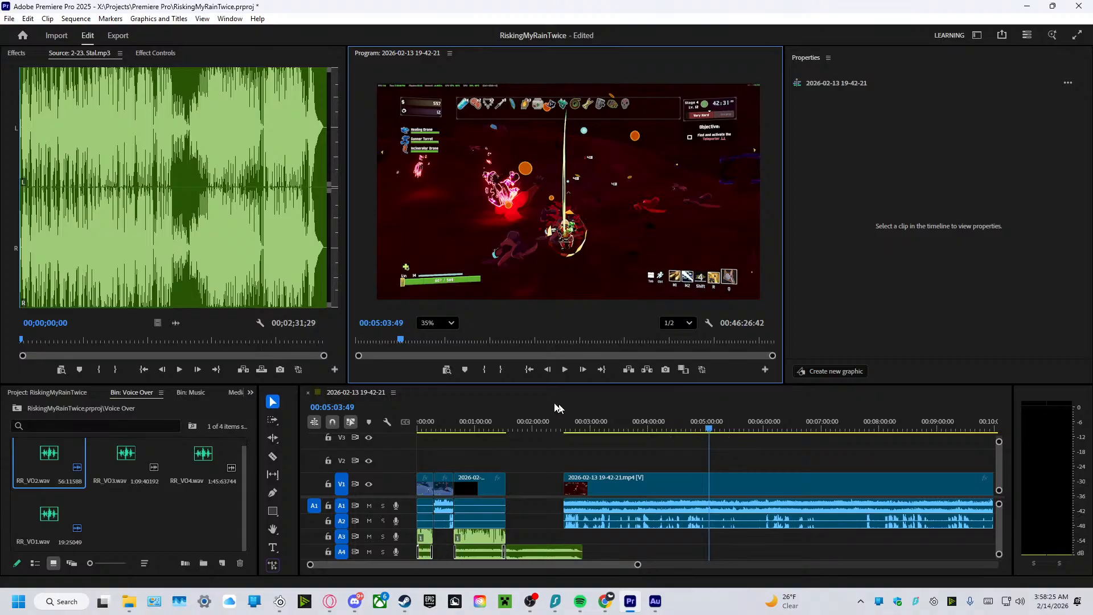
left_click(566, 370)
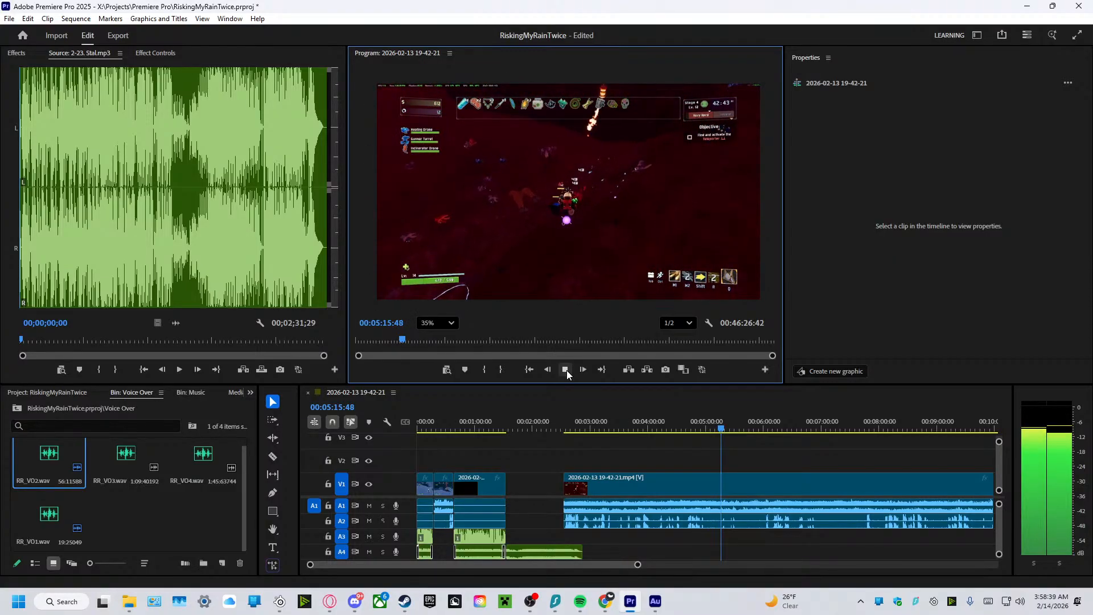
left_click_drag(720, 426, 567, 418)
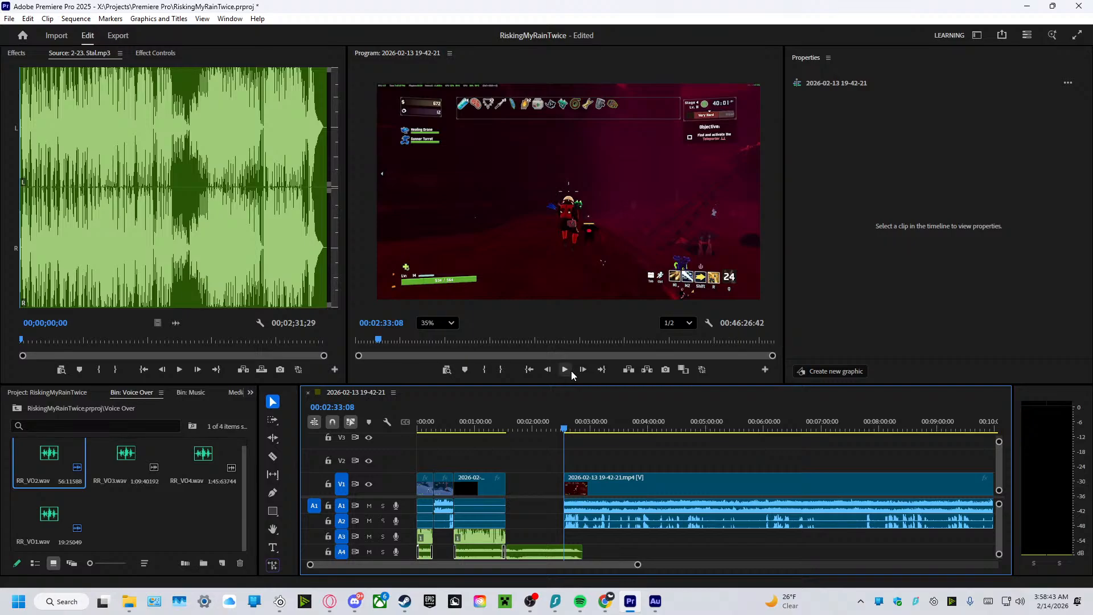
left_click(568, 371)
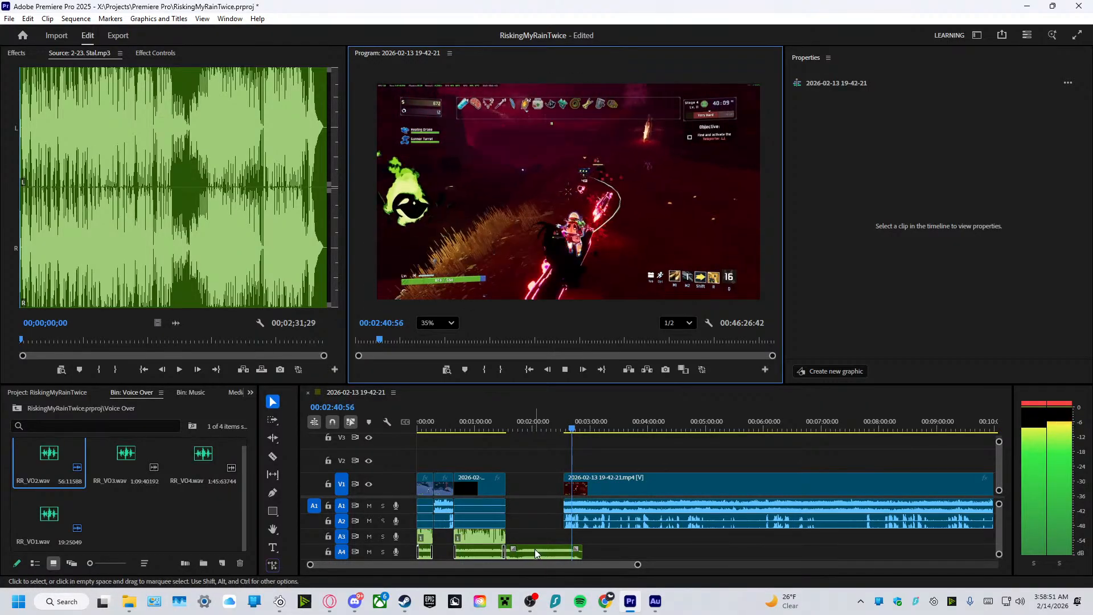
Move the remaining part of the second music clip to start at about 4:50, and play the gameplay from about 3:15.
left_click_drag(536, 552, 725, 555)
mouse_move(587, 433)
left_mouse_down()
mouse_move(562, 435)
mouse_move(603, 433)
left_mouse_up()
left_click(564, 370)
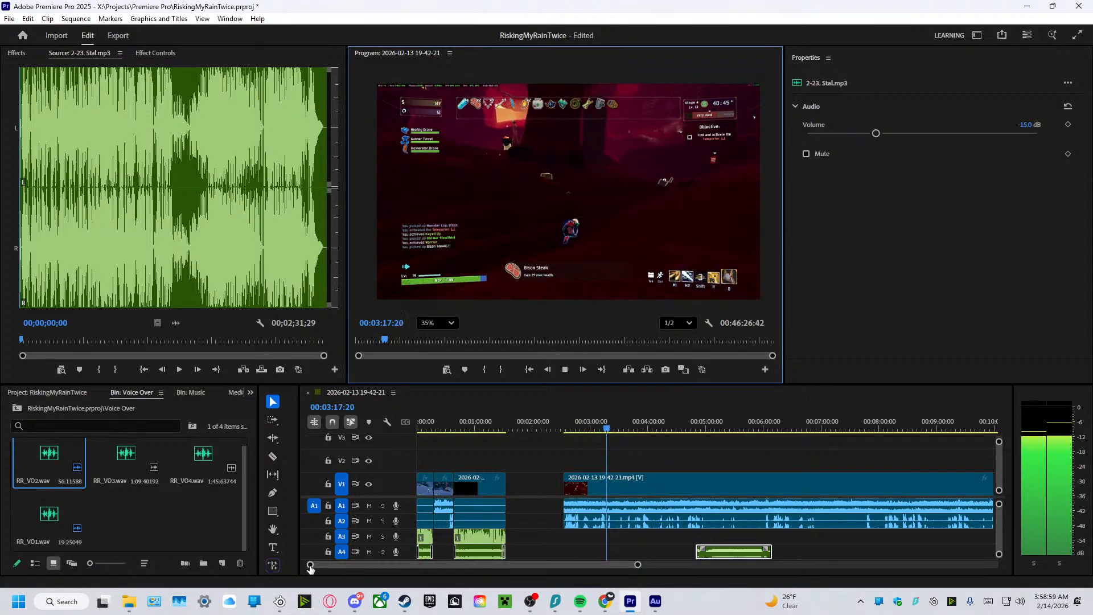
Zoom into the timeline around 3:20 and play the gameplay from about 3:09 to 3:14.
left_click_drag(310, 565, 383, 592)
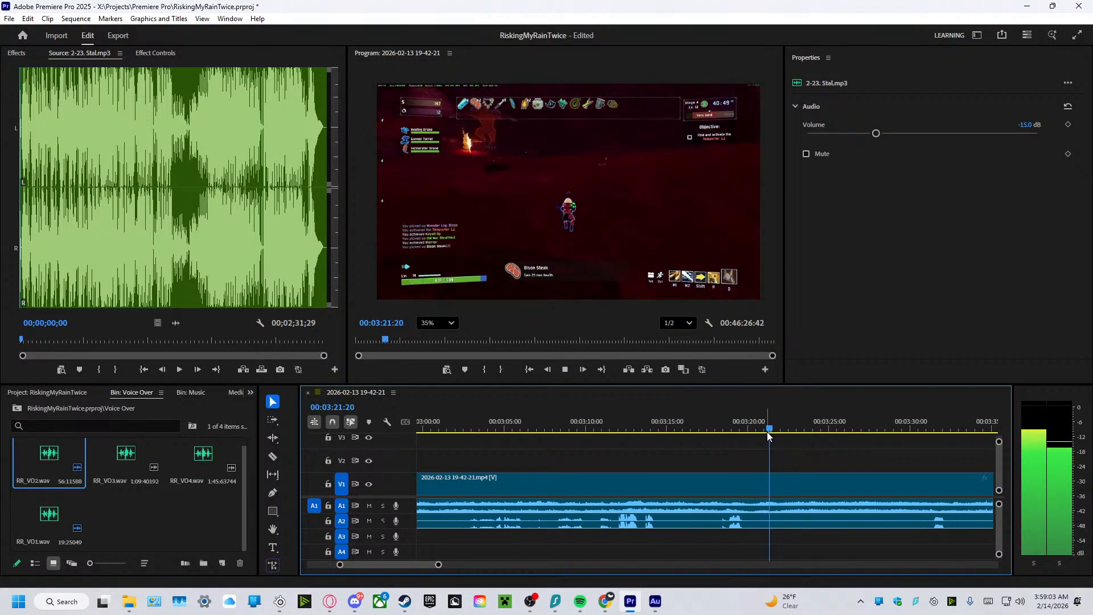
left_click_drag(776, 436, 581, 442)
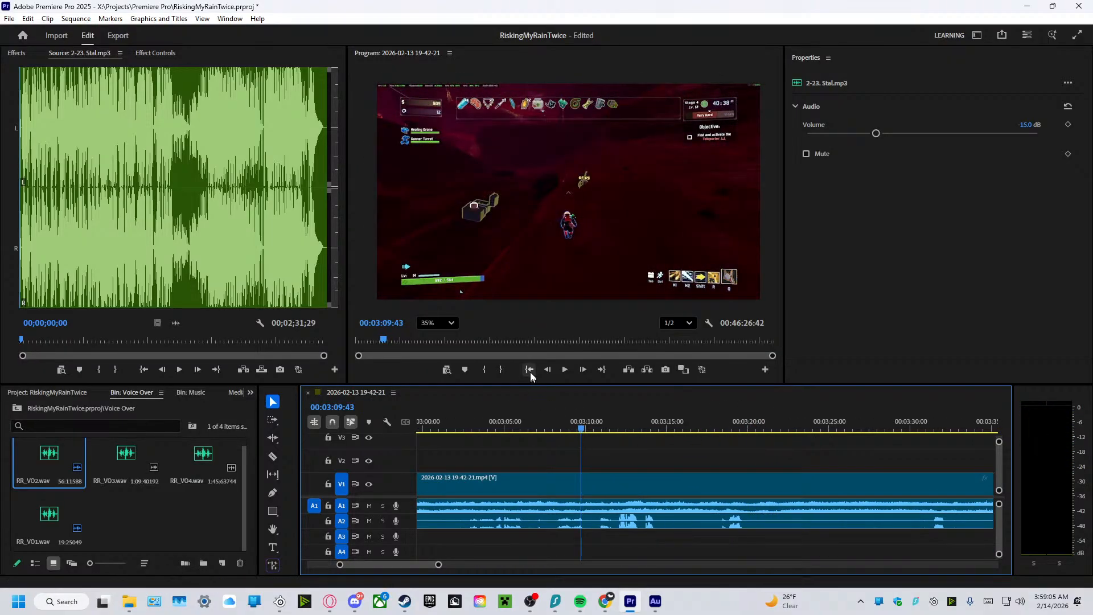
left_click(565, 370)
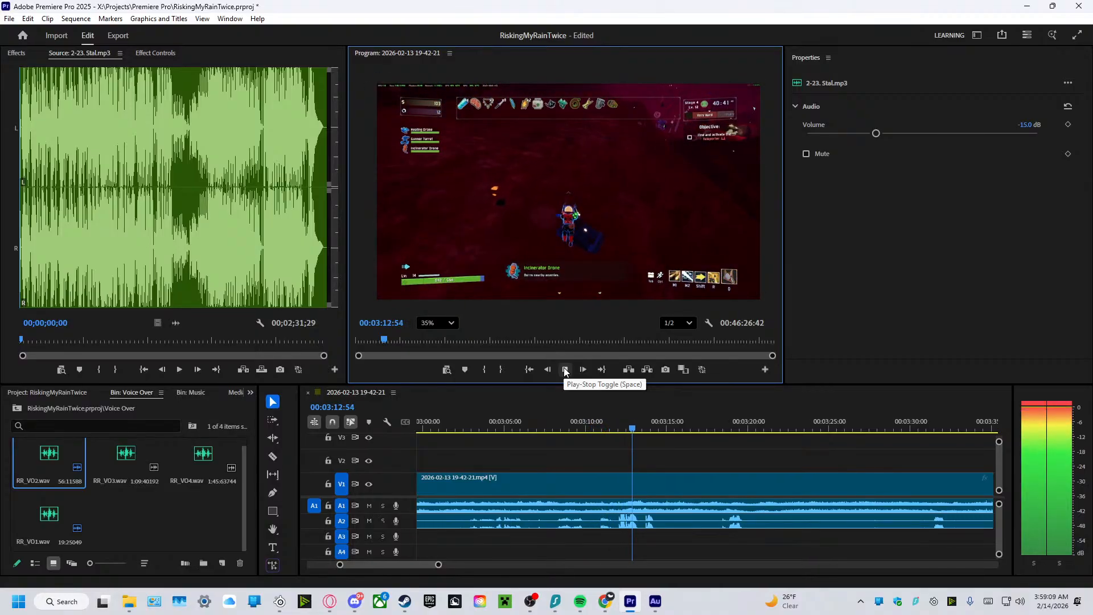
left_click(565, 370)
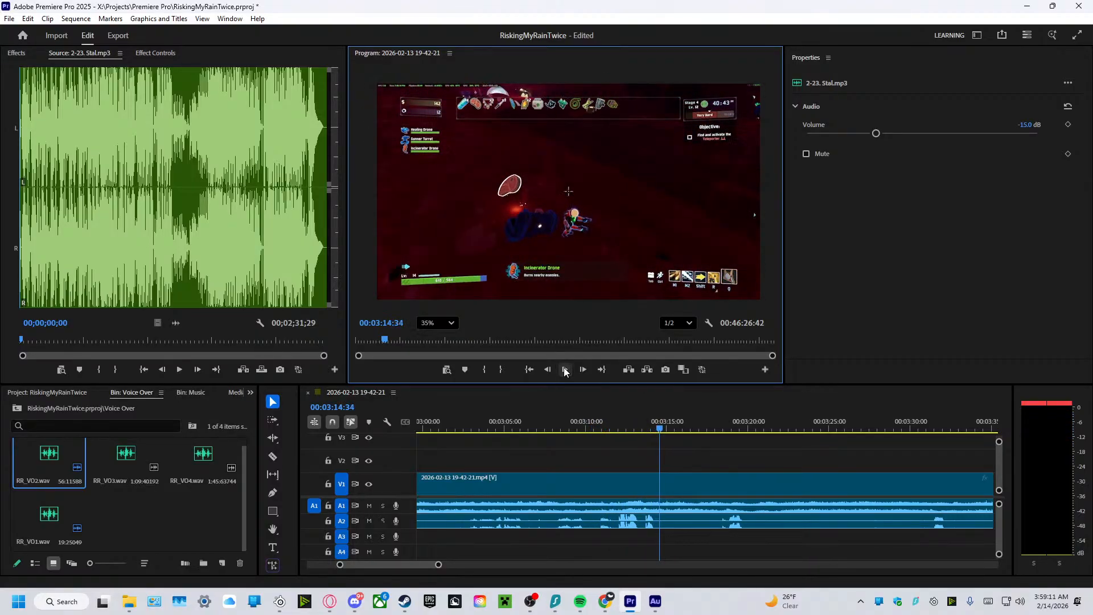
Play the gameplay from about 2:38 and split the clip with its audio where the speech ends, at about 2:47.
left_click_drag(659, 429, 449, 441)
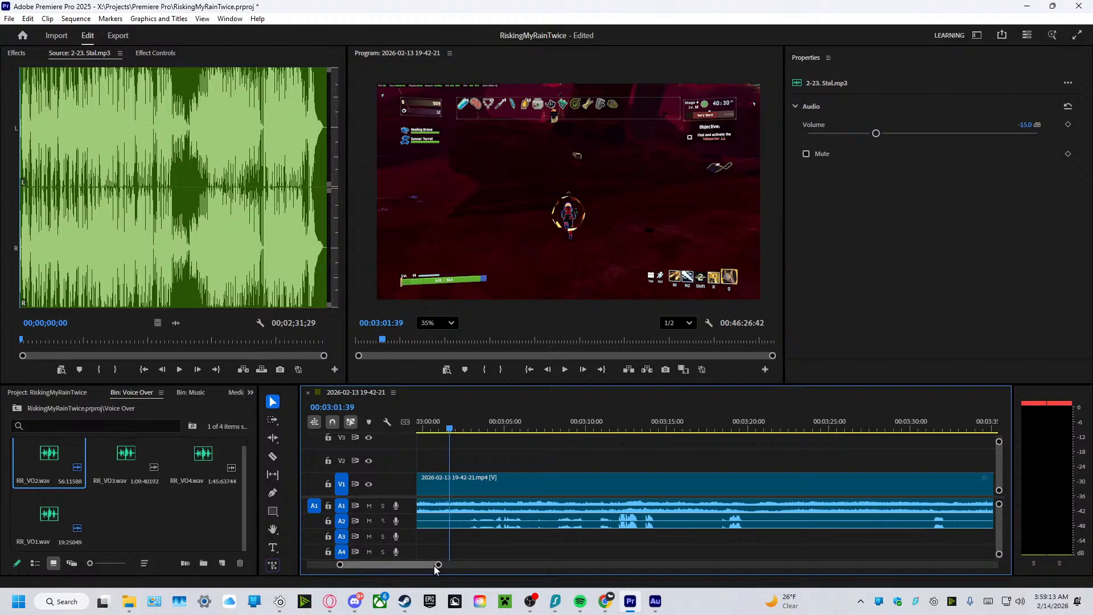
left_click_drag(435, 566, 431, 567)
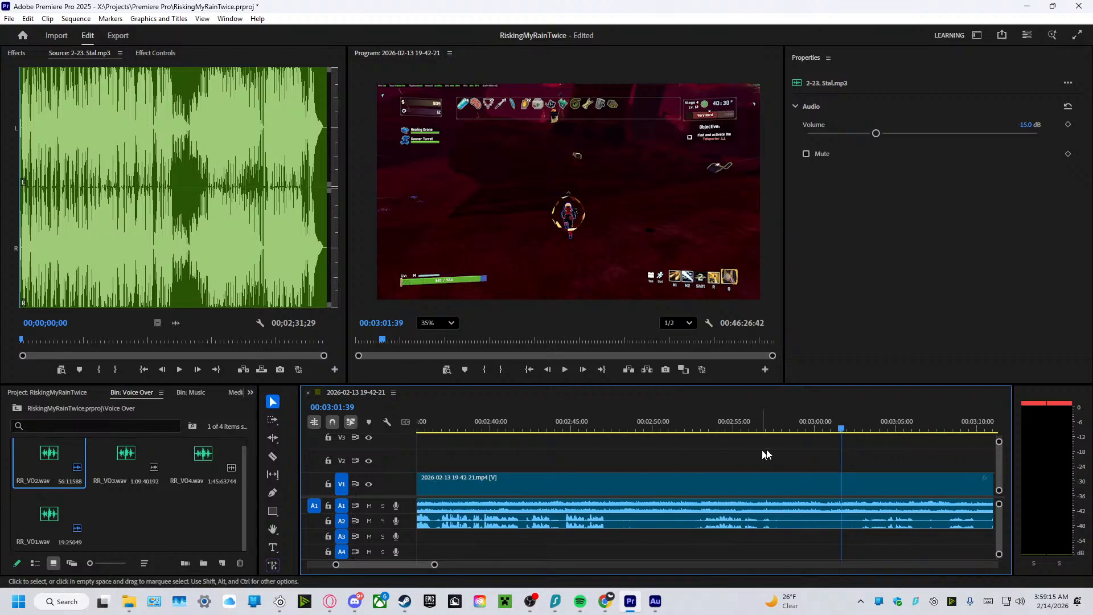
left_click_drag(839, 432, 437, 431)
left_click(563, 369)
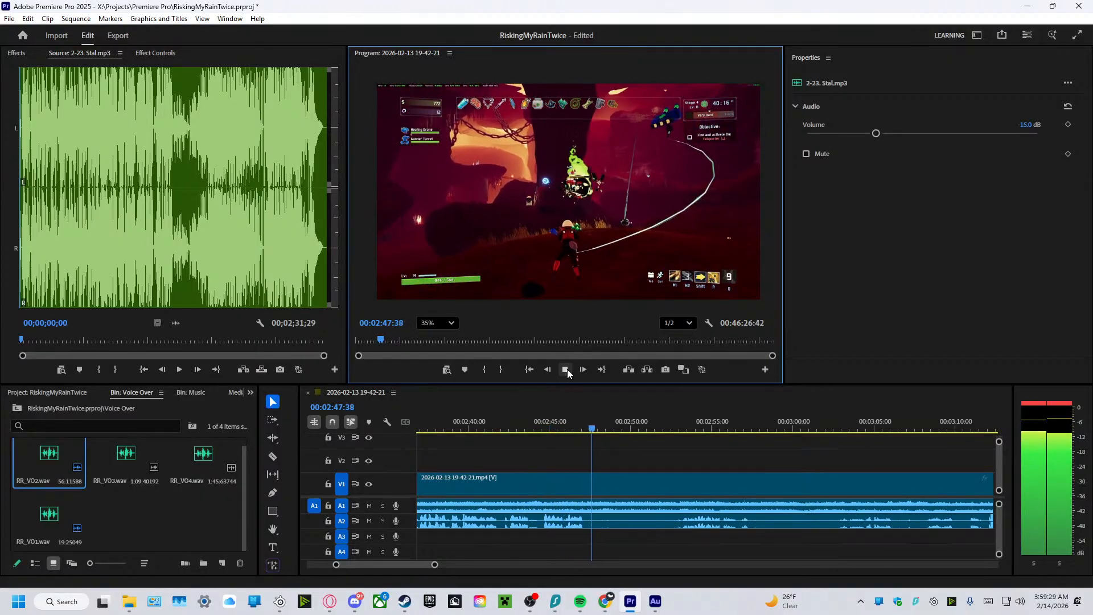
left_click(565, 369)
left_click(272, 456)
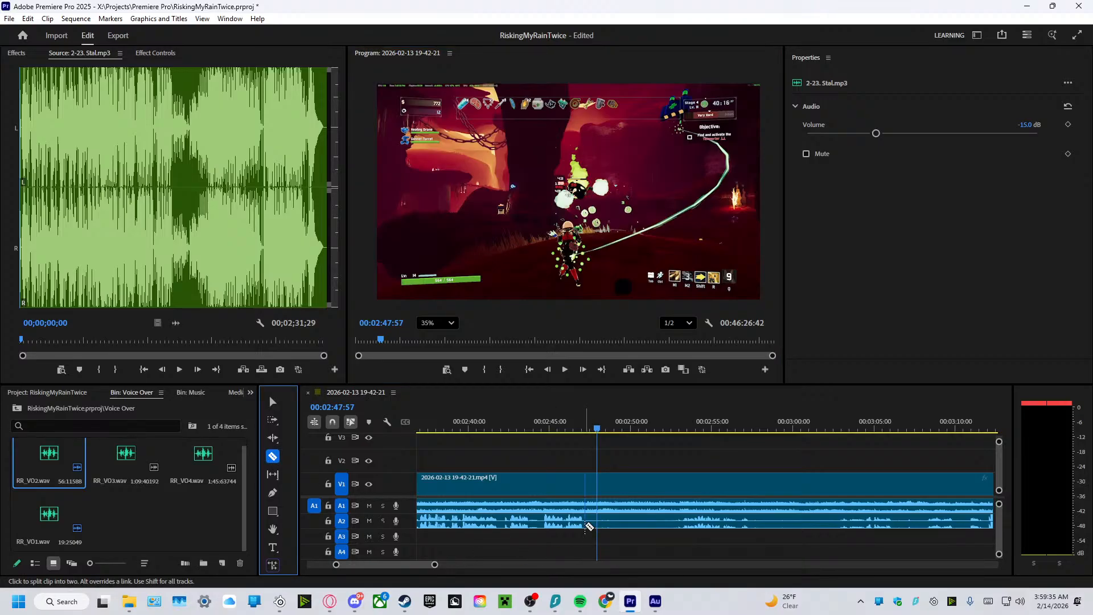
left_click(585, 525)
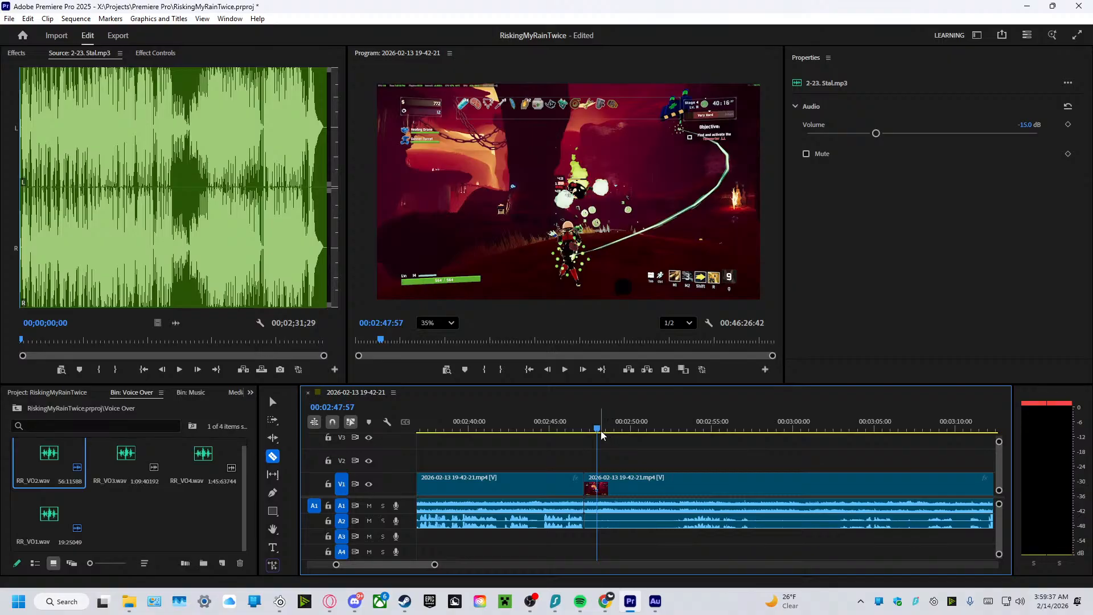
Play the gameplay after the new cut from about 2:51 to 3:12, checking the microphone audio.
left_click_drag(599, 435, 659, 459)
left_click(564, 369)
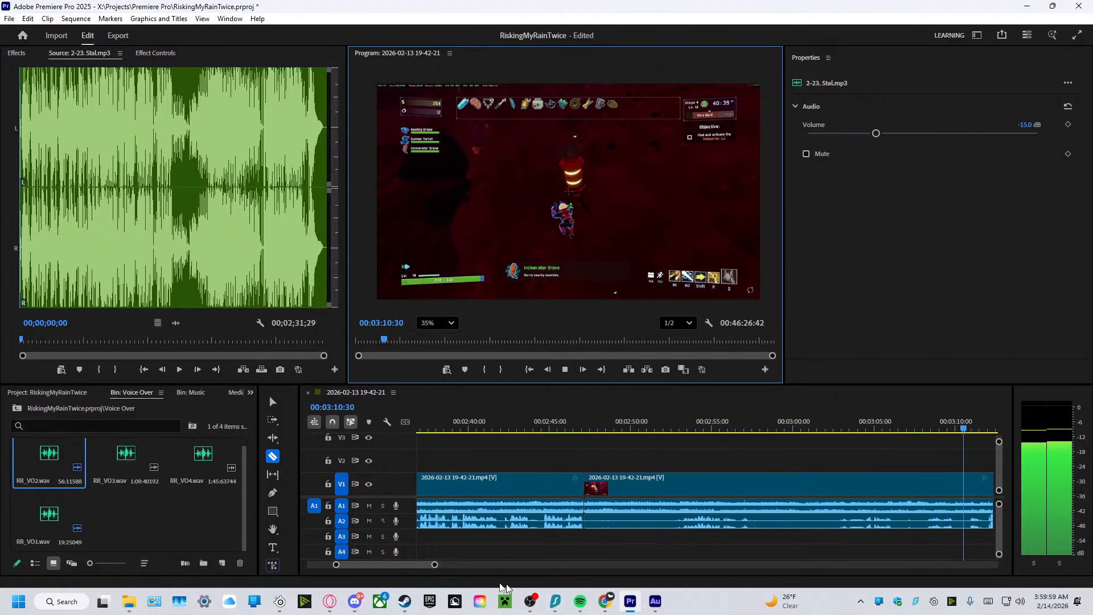
left_click(564, 369)
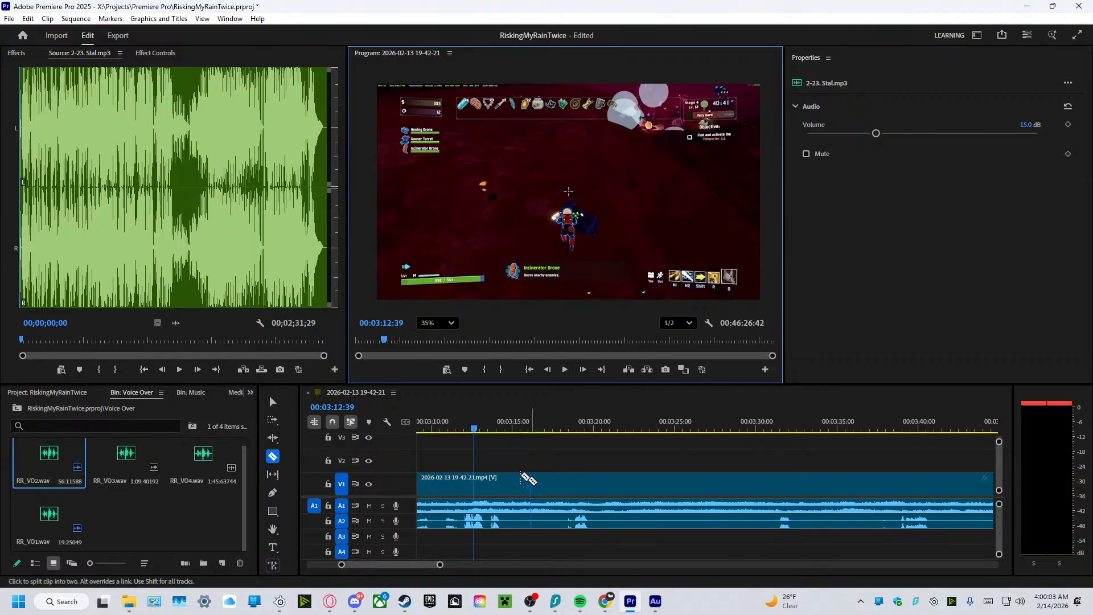
Unlink the gameplay clip after the cut and set its microphone audio on track A2 to a volume of 10 dB.
left_click(270, 403)
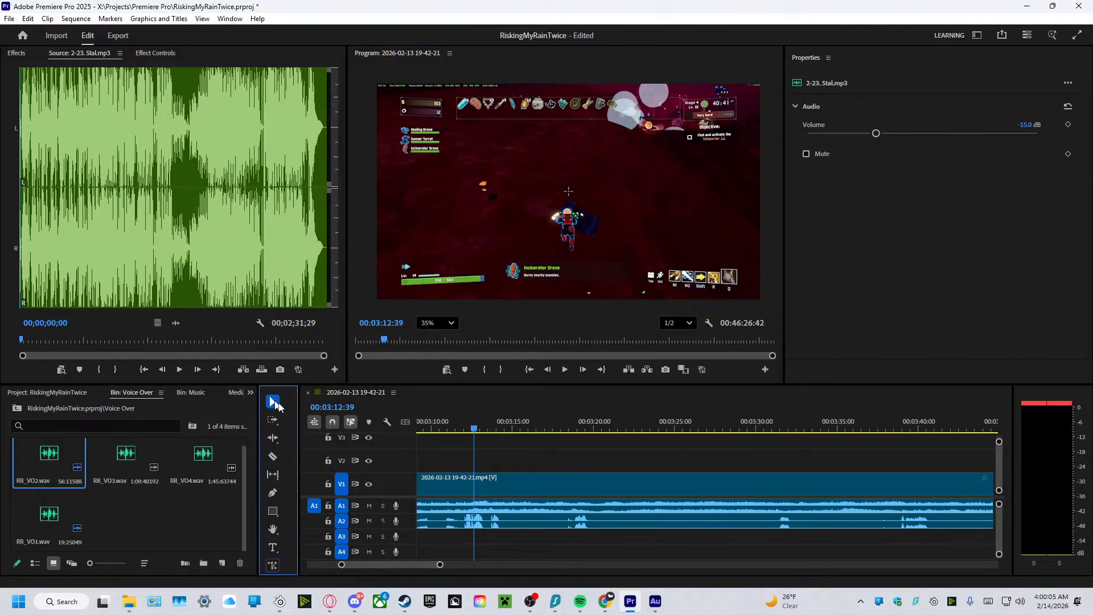
left_click(512, 519)
right_click(510, 521)
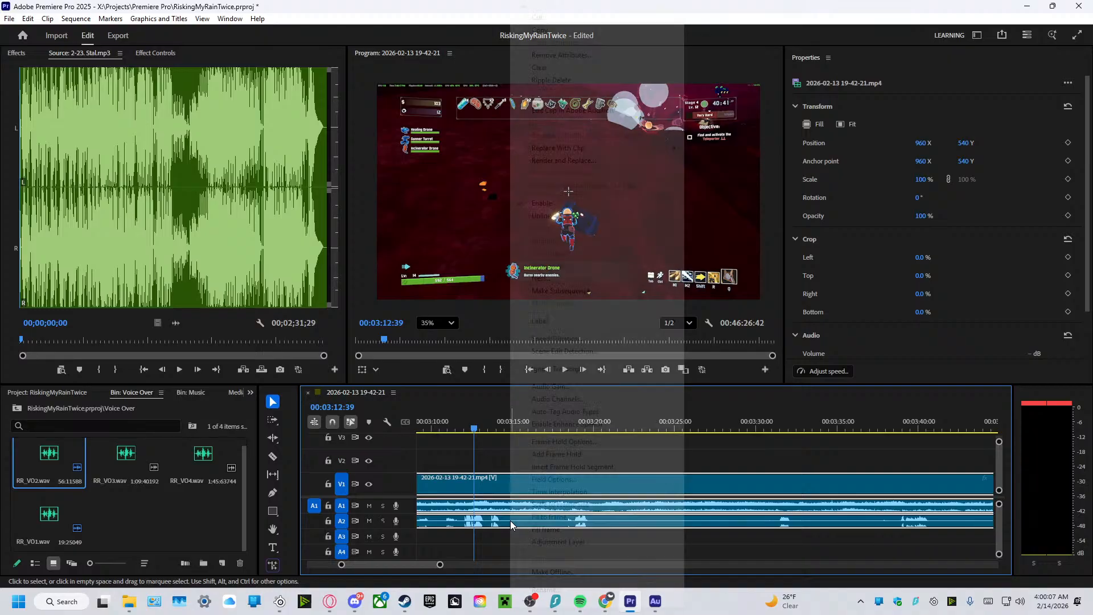
left_click(555, 216)
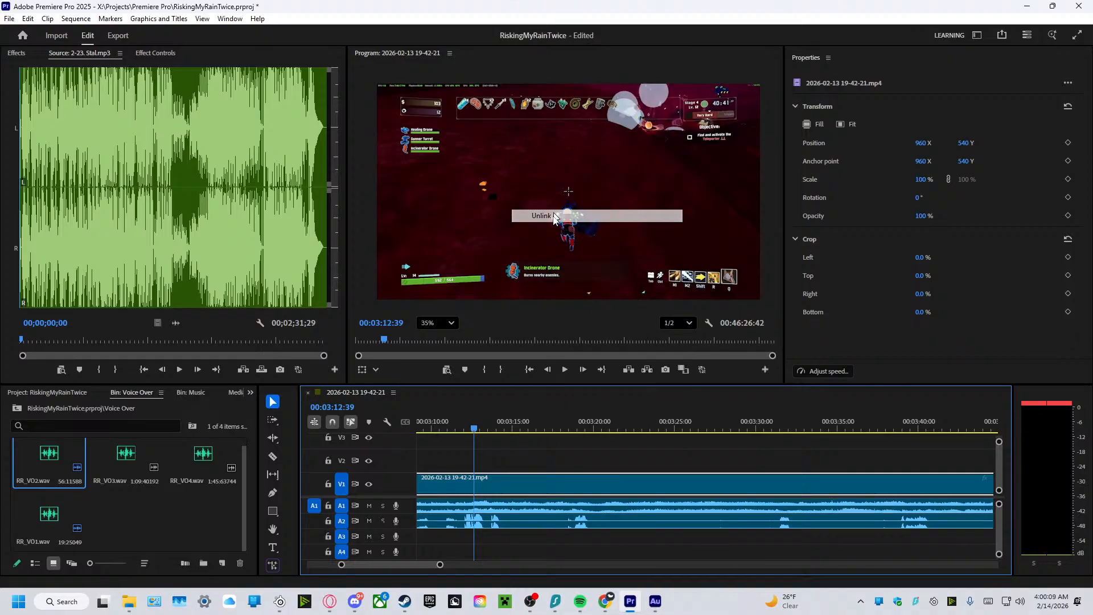
left_click(502, 523)
left_click(1030, 126)
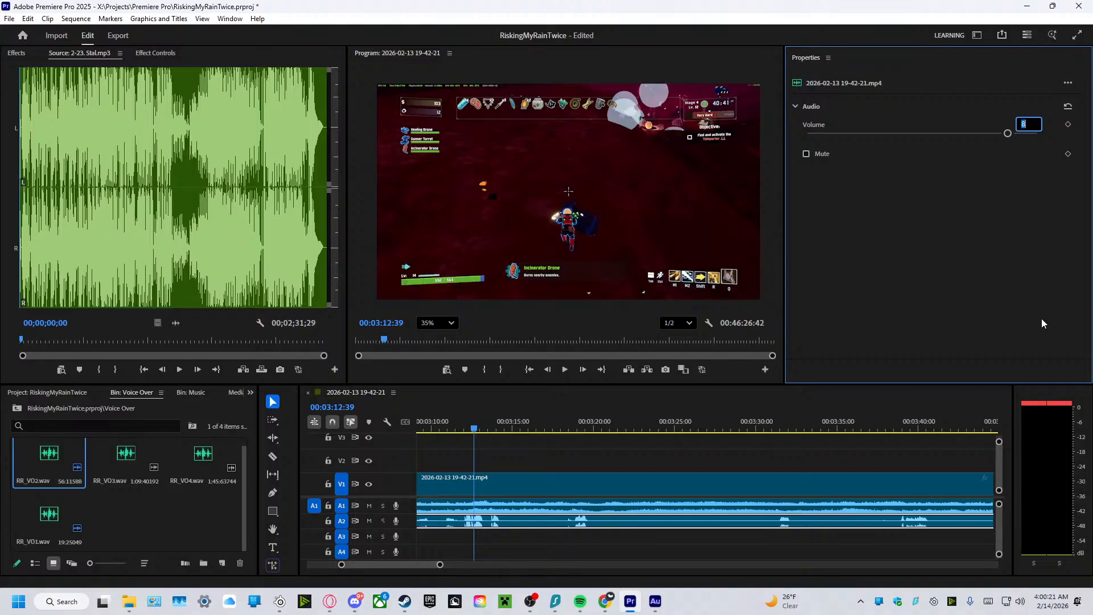
type("10")
key("Return")
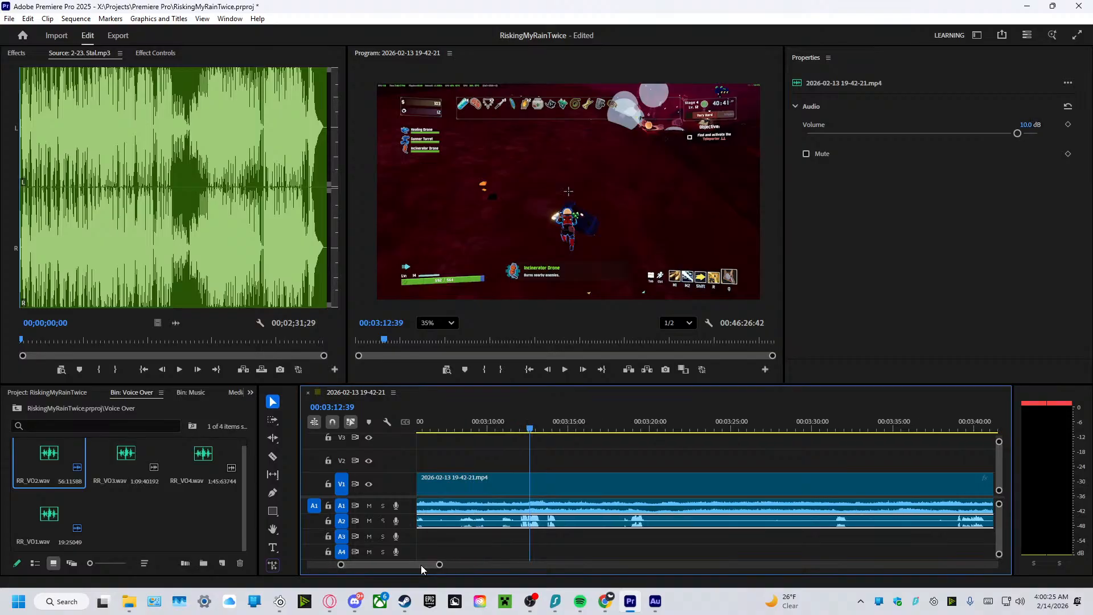
Listen to the gameplay with the louder microphone audio from about 3:12 to 3:53.
scroll(421, 566, "up", 5)
scroll(419, 566, "down", 3)
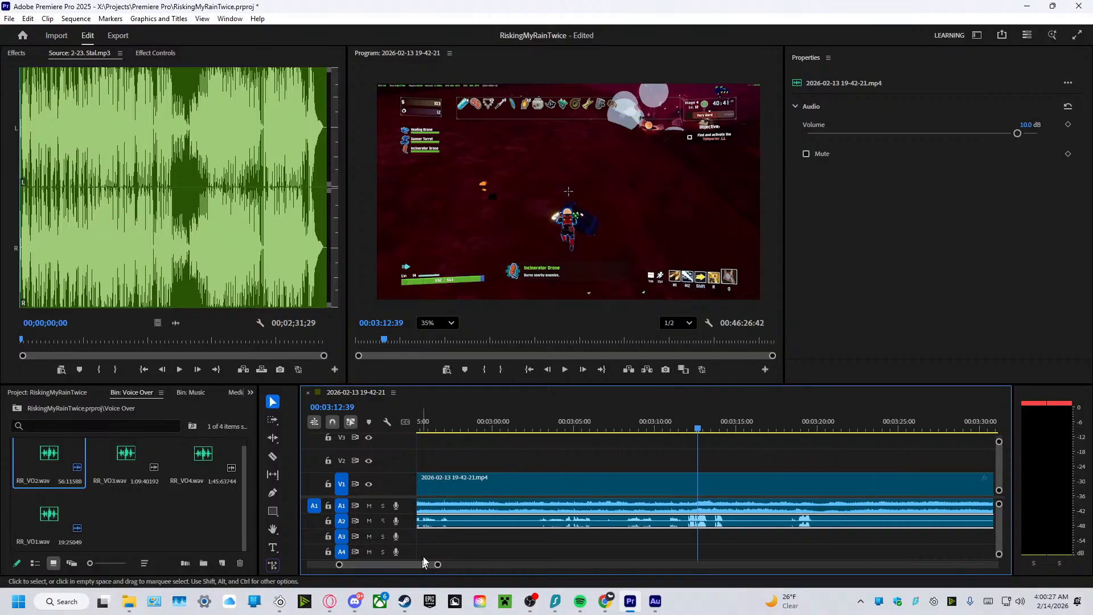
left_click(562, 372)
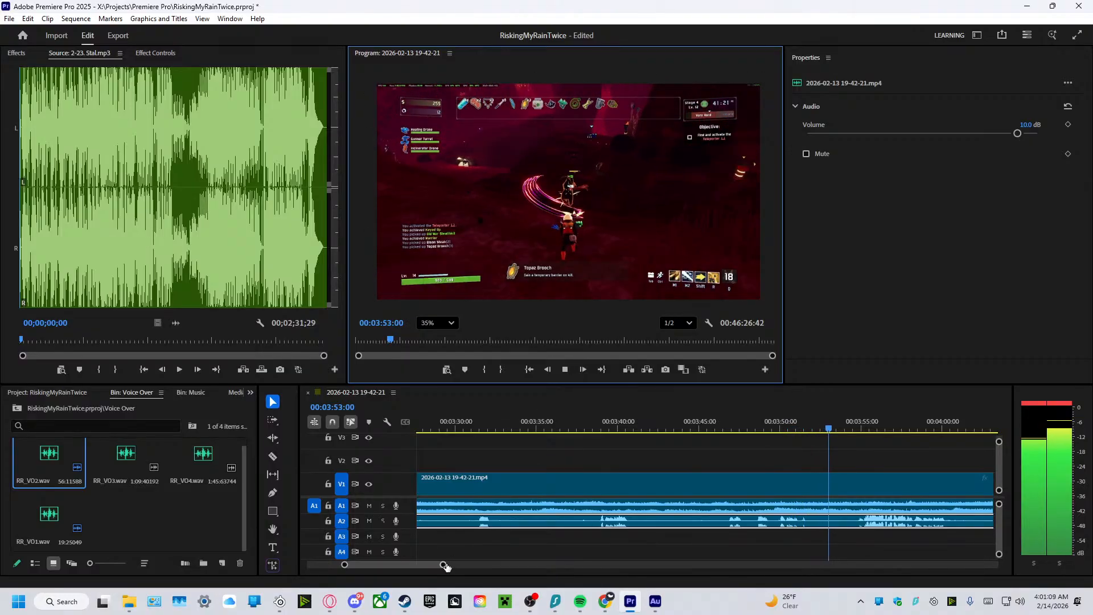
Move the short gameplay part before the cut, with its audio, to start at about 2:13.
left_click_drag(445, 565, 512, 594)
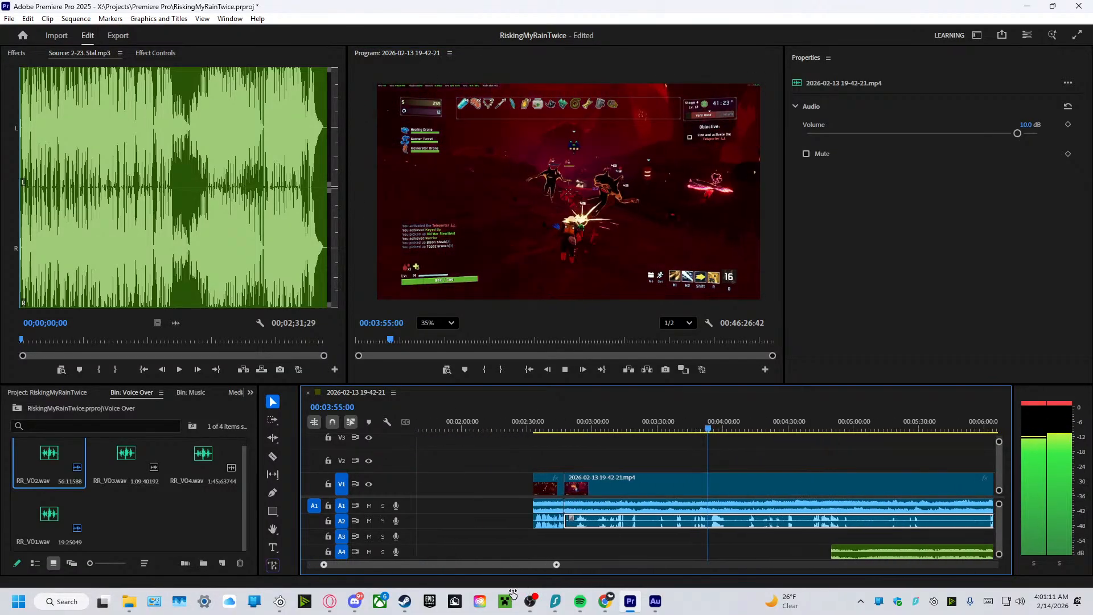
left_click_drag(521, 465, 548, 529)
left_click_drag(548, 484, 513, 486)
left_click(534, 462)
Link the last gameplay clip's video with its two audio tracks again, and play the footage until about 4:50.
left_click_drag(556, 454, 608, 518)
right_click(592, 482)
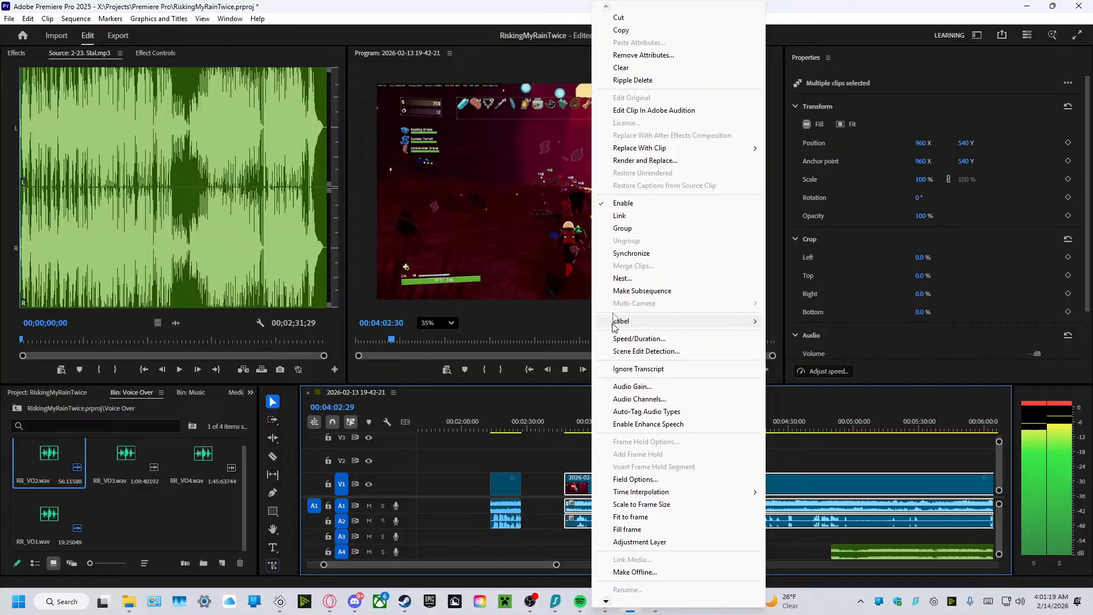
left_click(629, 215)
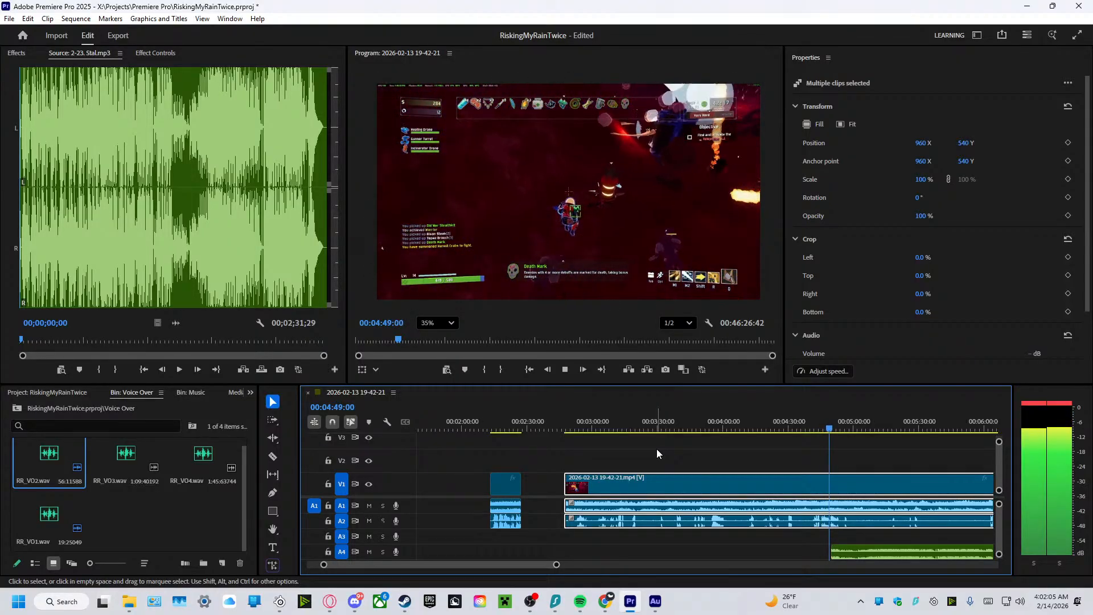
left_click(565, 369)
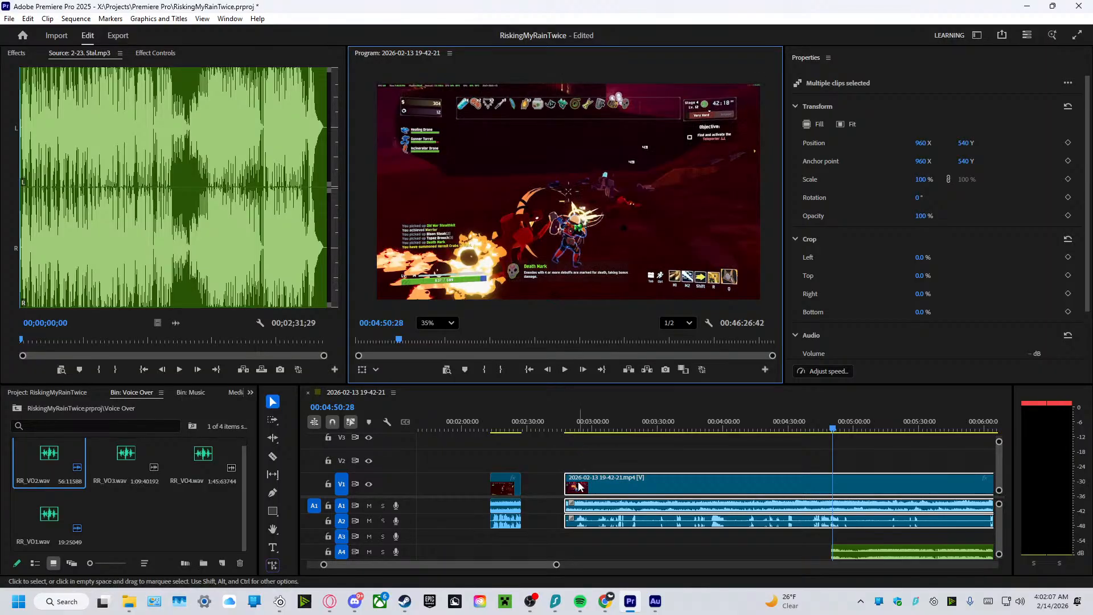
Trim the last gameplay clip's start to about 4:28, and move it directly against the short clip, at about 2:27.
left_click_drag(567, 505, 783, 517)
left_click_drag(832, 432, 783, 434)
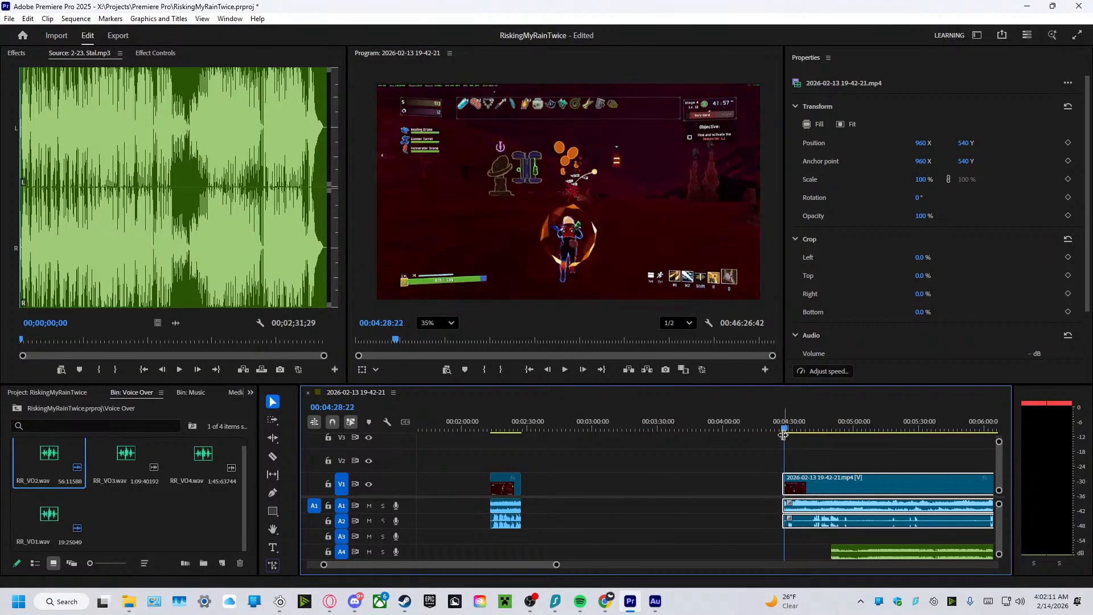
left_click(567, 369)
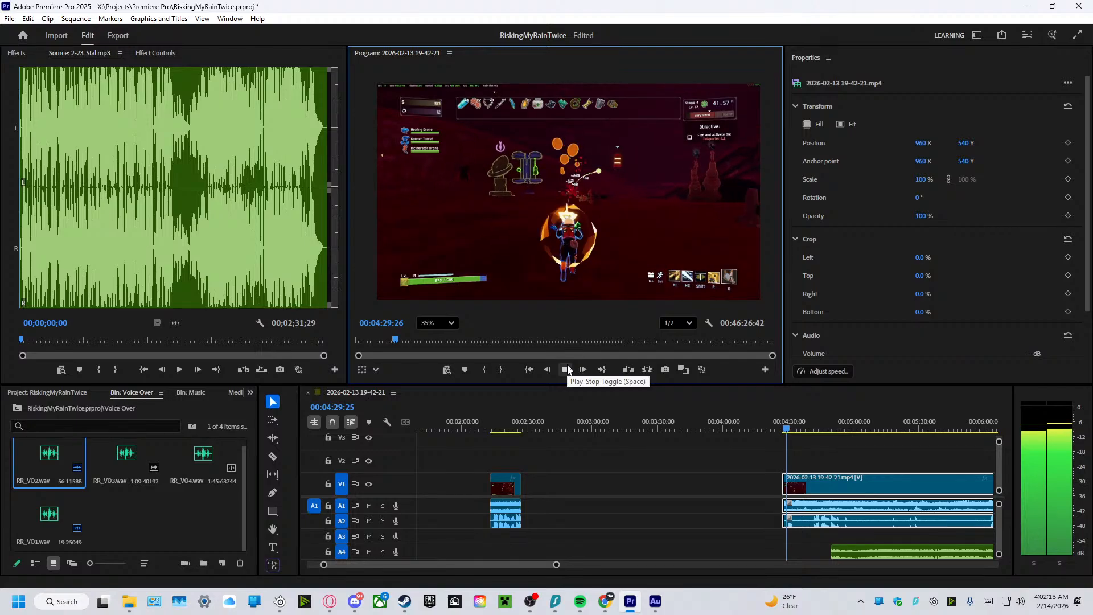
left_click_drag(784, 478, 582, 477)
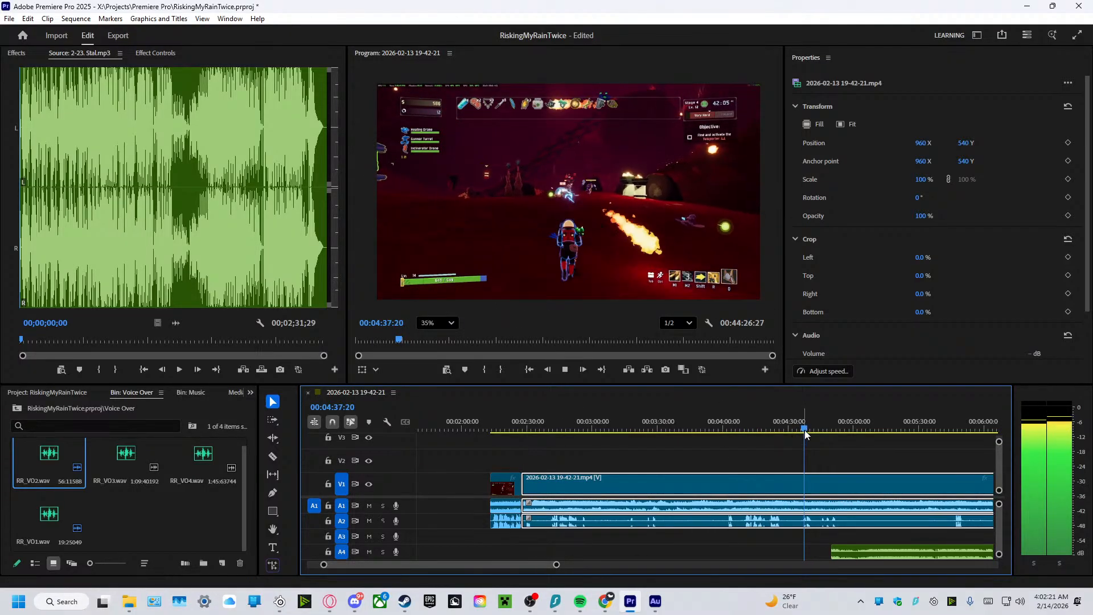
left_click_drag(803, 429, 504, 439)
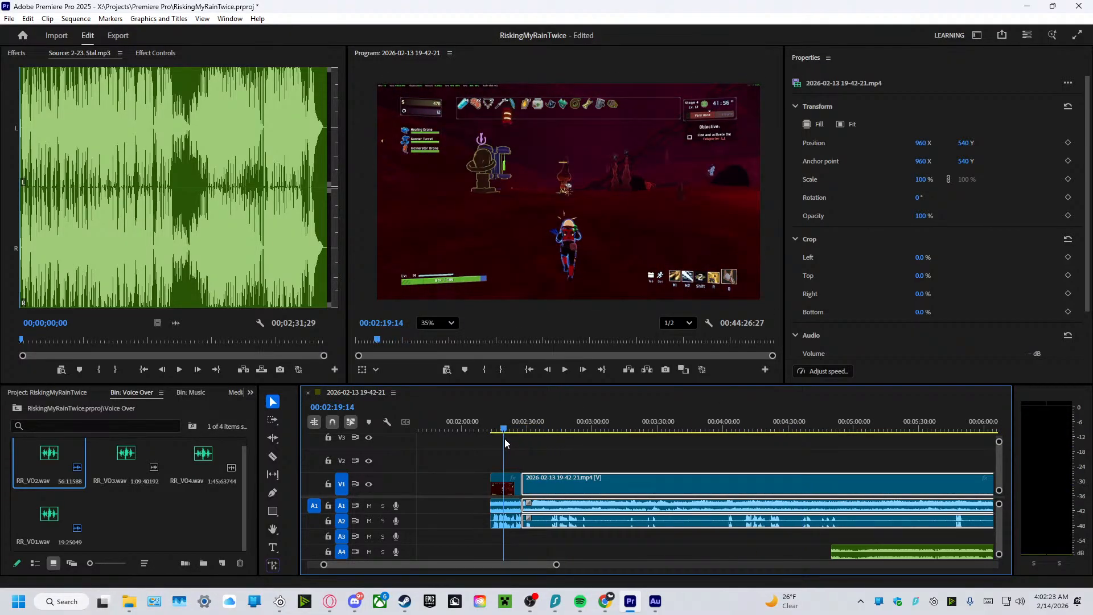
Play the footage from about 2:19 to 2:32, across the cut between the short clip and the last gameplay clip.
left_click(566, 369)
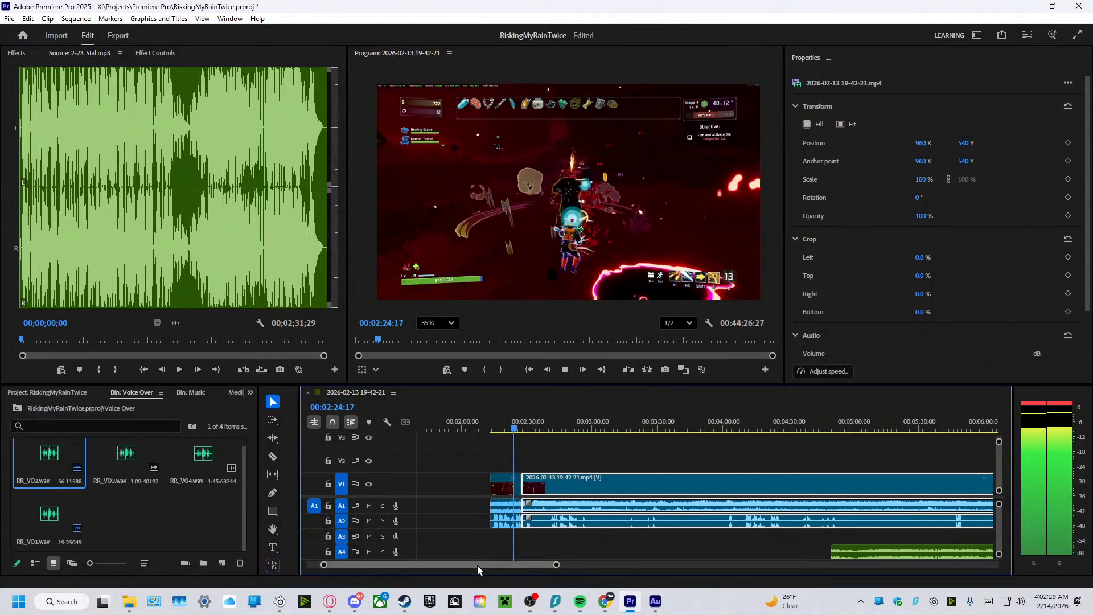
left_click_drag(477, 564, 472, 568)
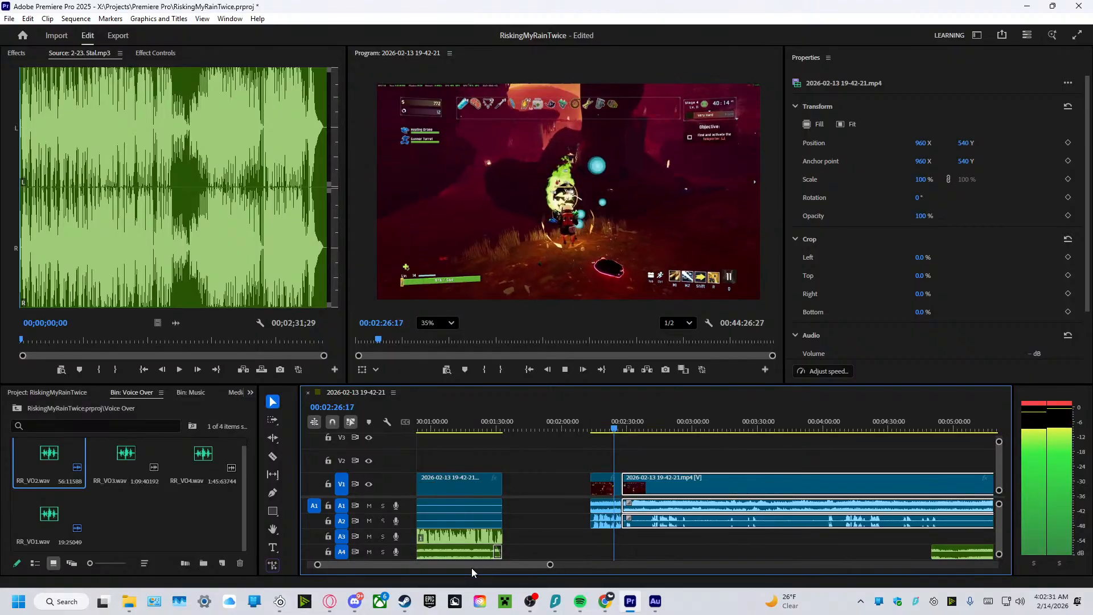
left_click(563, 370)
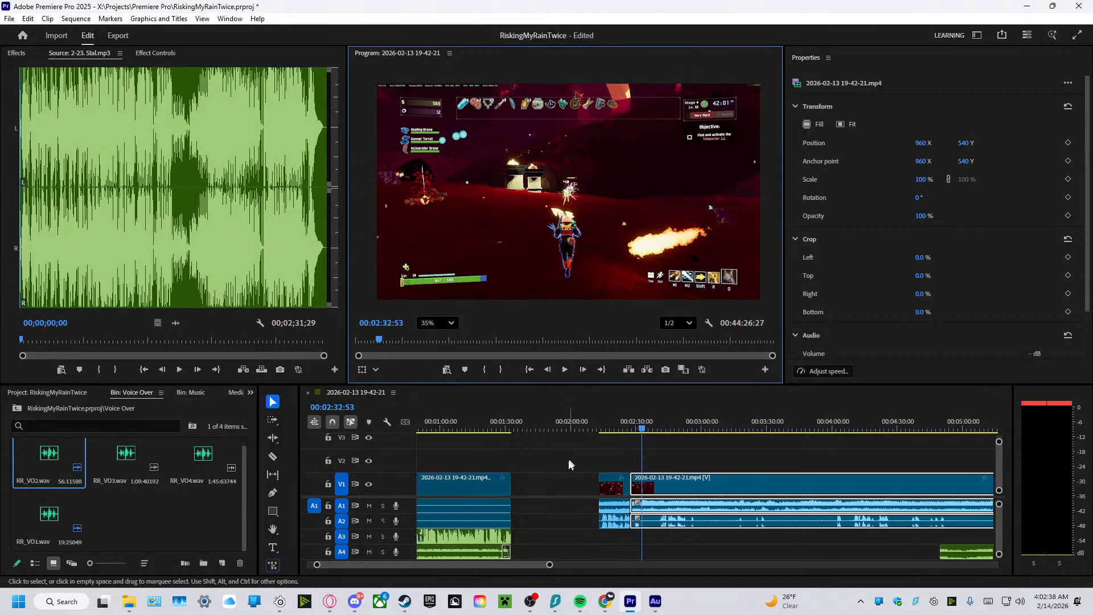
Move the last two gameplay clips, with their audio, together directly behind the clip that carries the second voiceover, at about 1:33.
left_click(519, 570)
left_click_drag(514, 564, 505, 565)
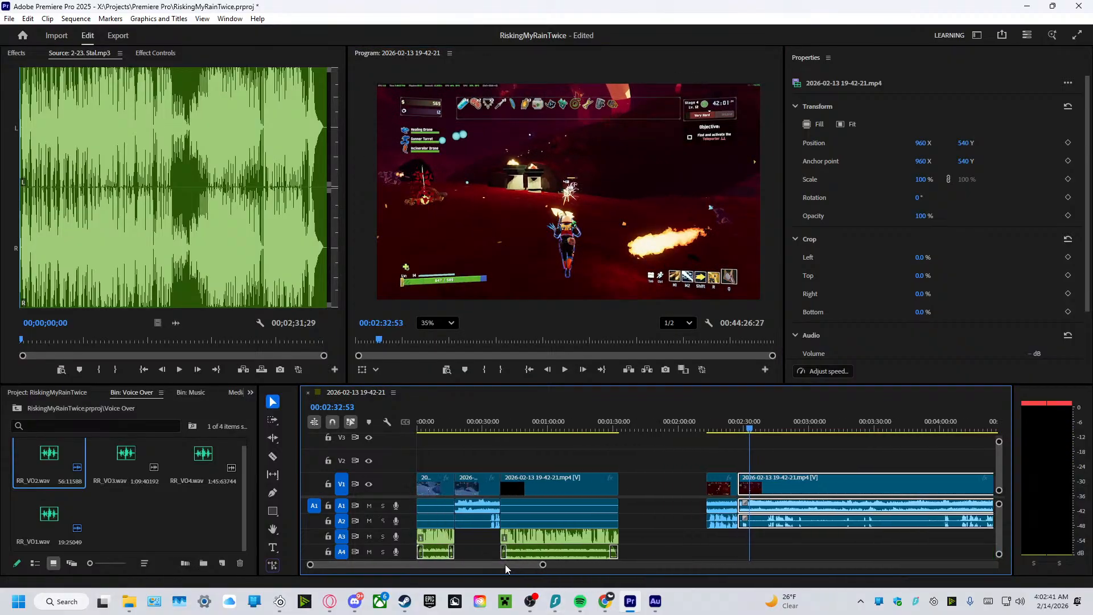
left_click_drag(698, 453, 784, 546)
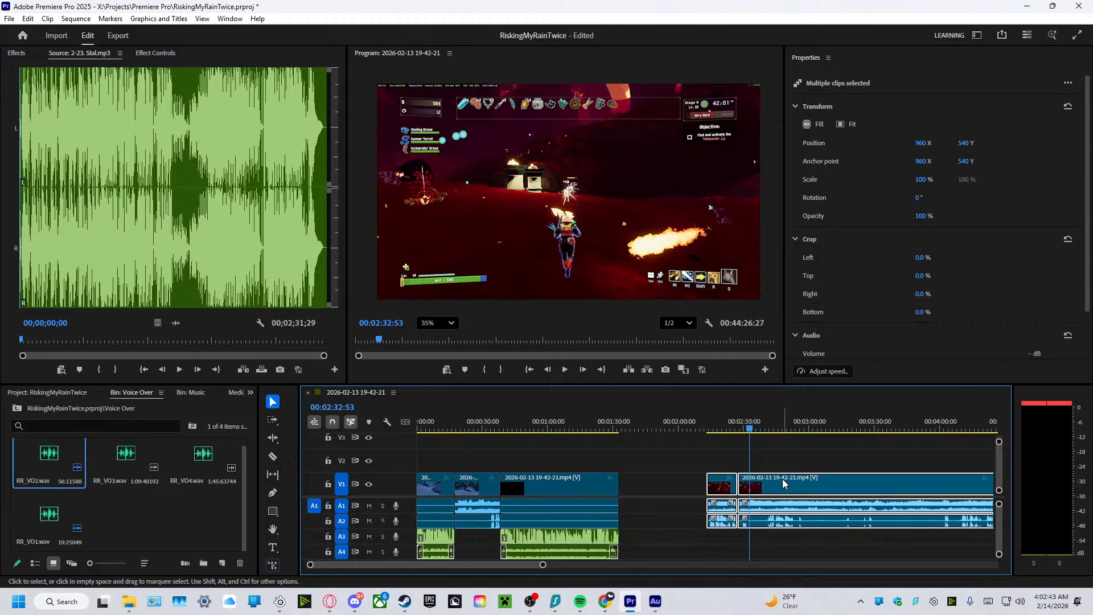
left_click_drag(785, 484, 697, 481)
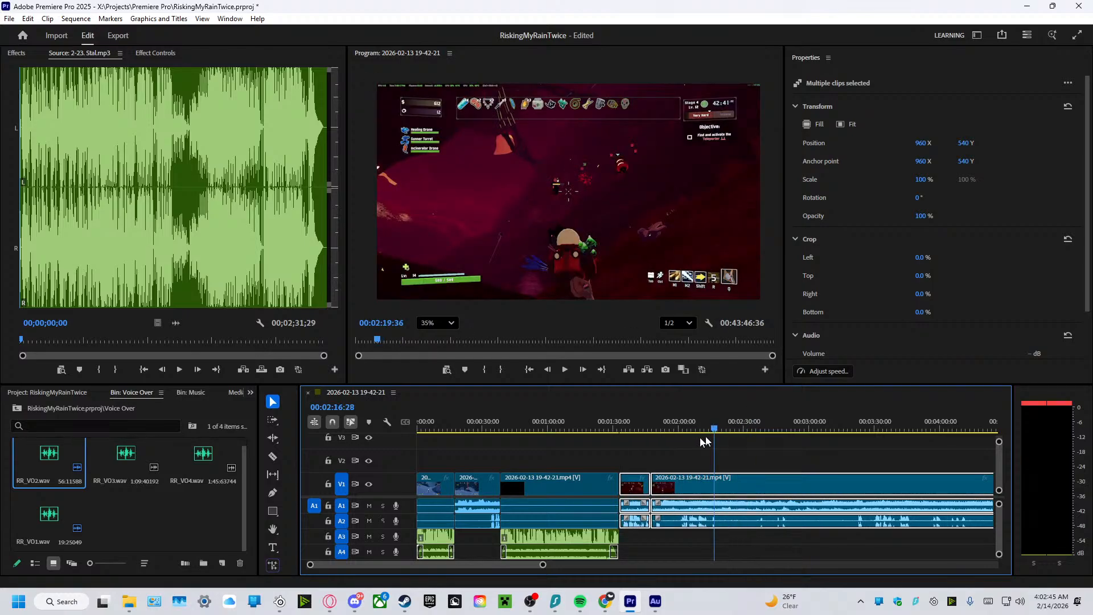
Play the joined section twice from about 1:30 to 2:14, checking the transition out of the second voiceover.
left_click(615, 429)
left_click(564, 370)
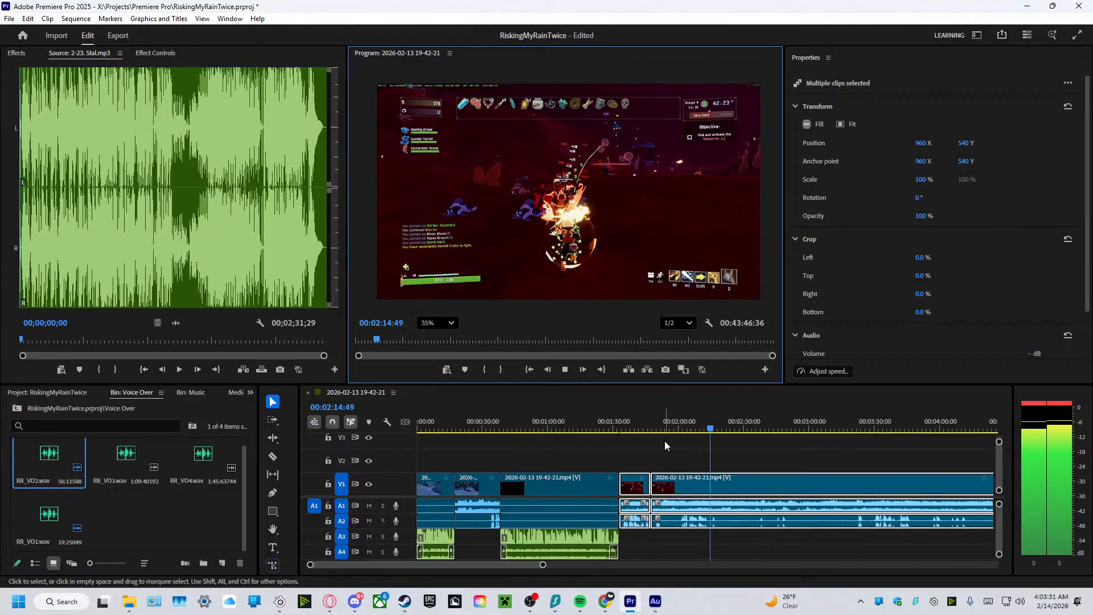
left_click(565, 369)
left_click_drag(715, 439, 614, 440)
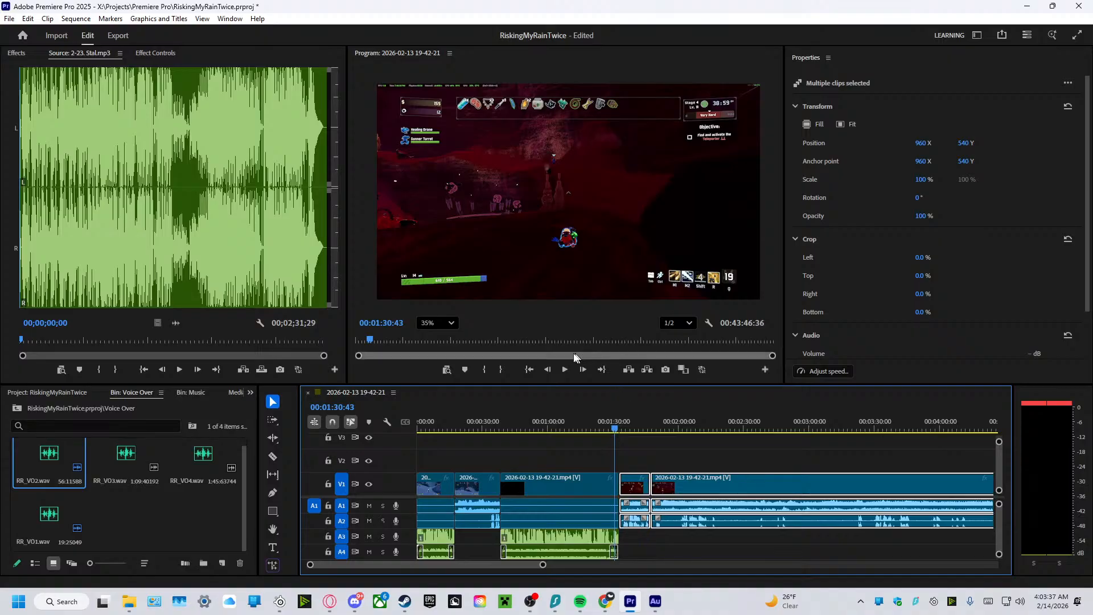
left_click(565, 369)
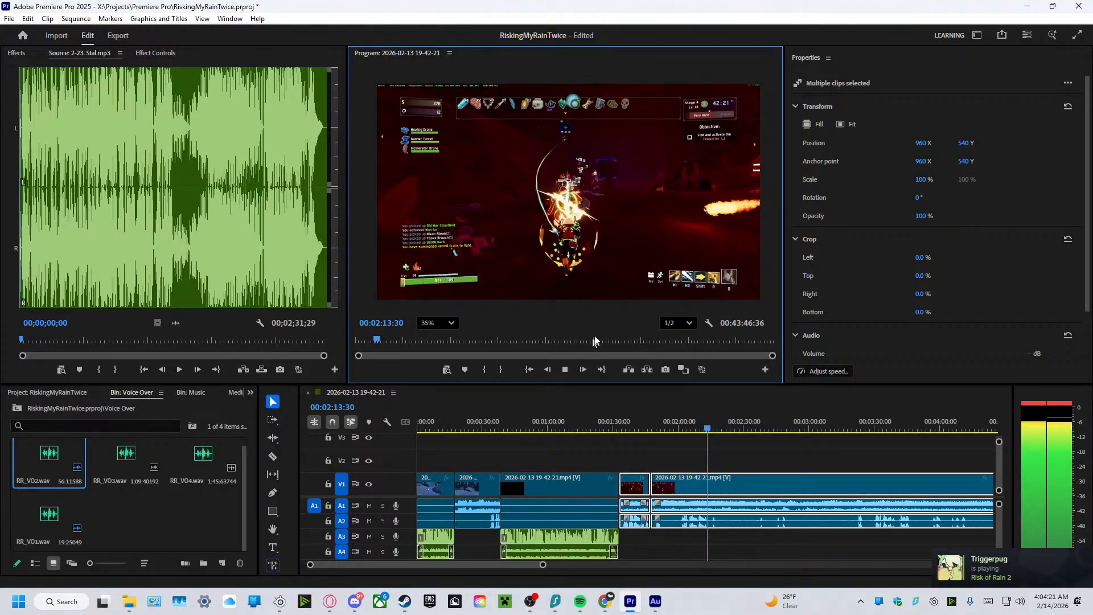
left_click(565, 369)
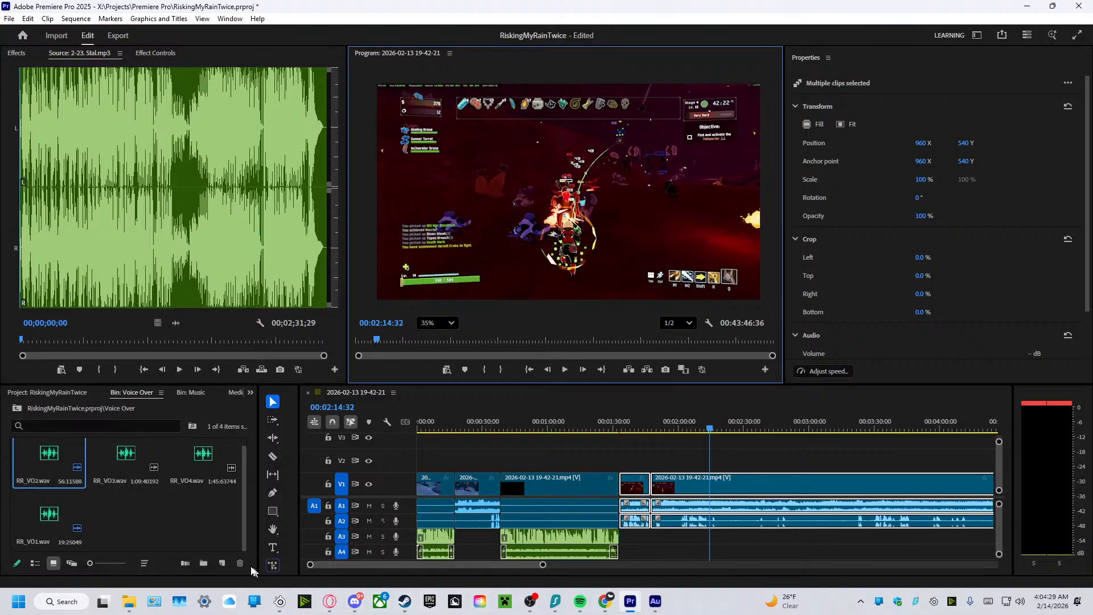
Switch to Steam and open the friends list.
key("Tab")
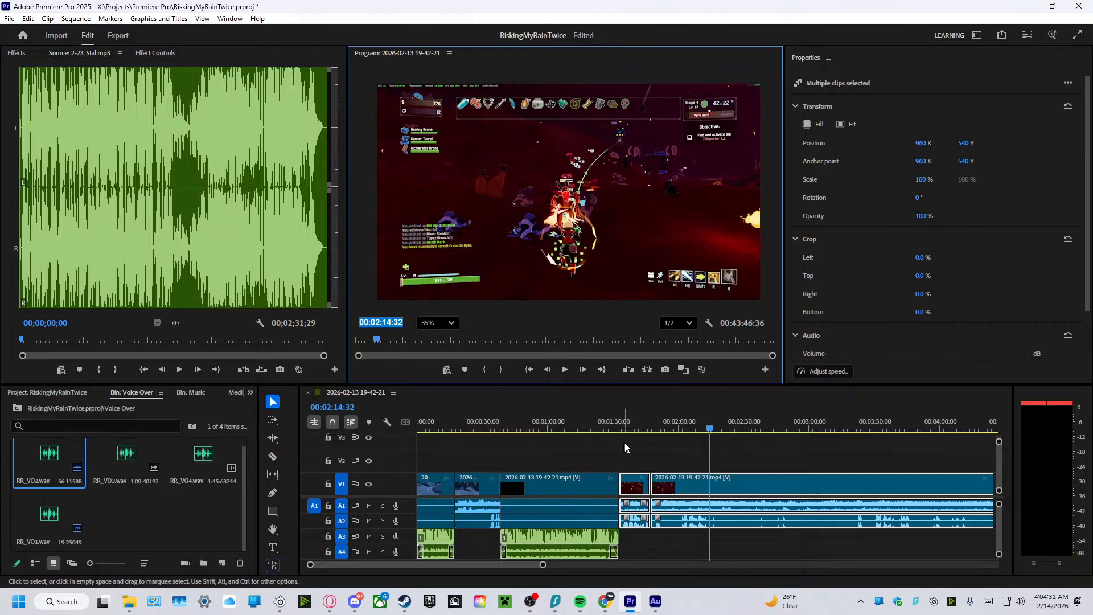
left_click(576, 408)
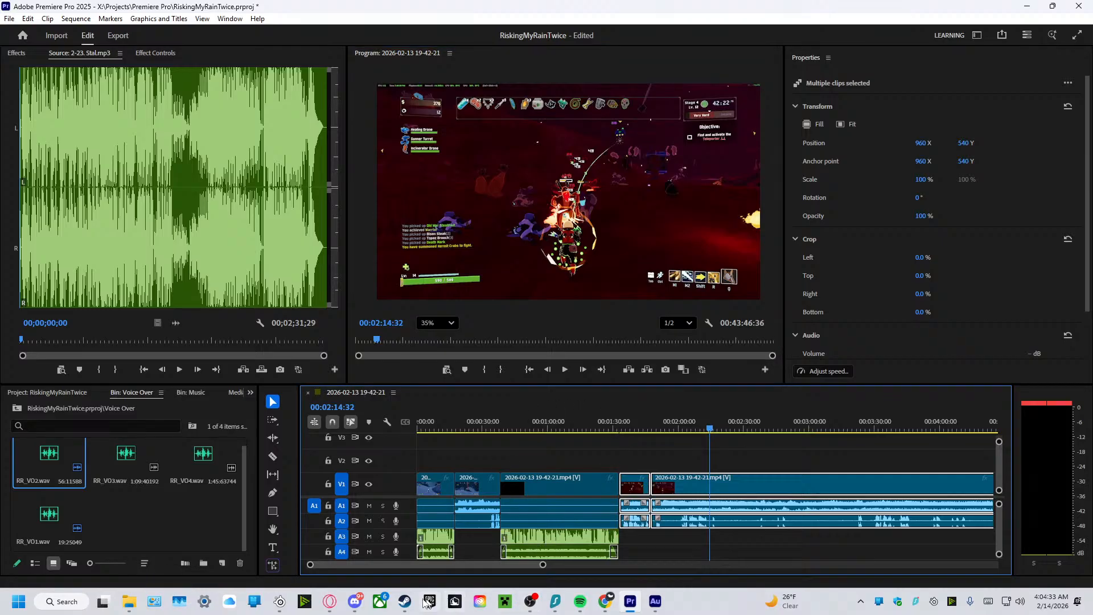
left_click(404, 601)
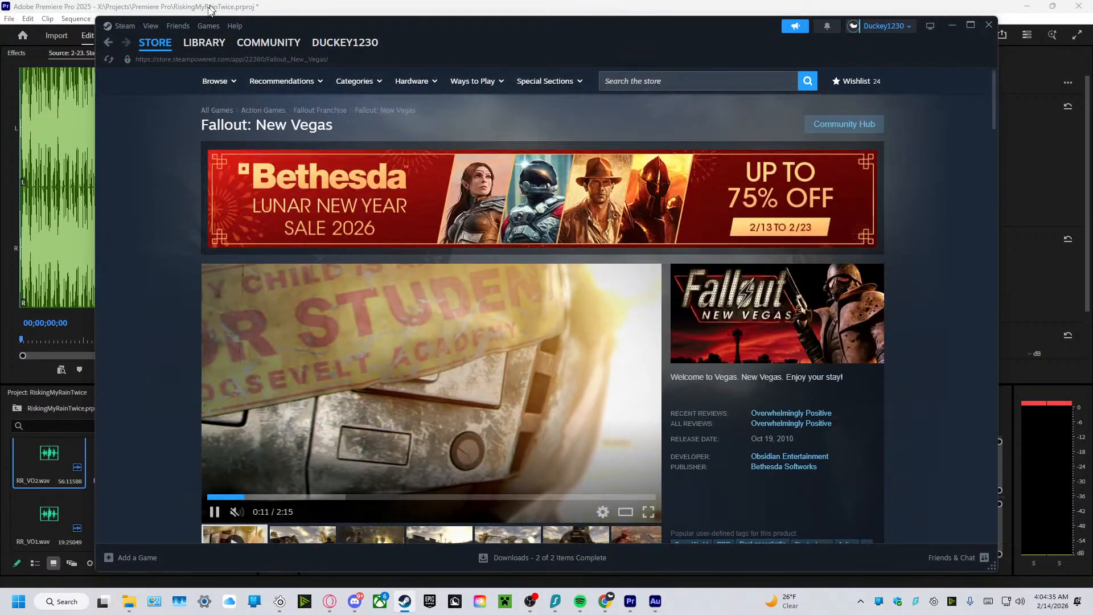
left_click(171, 25)
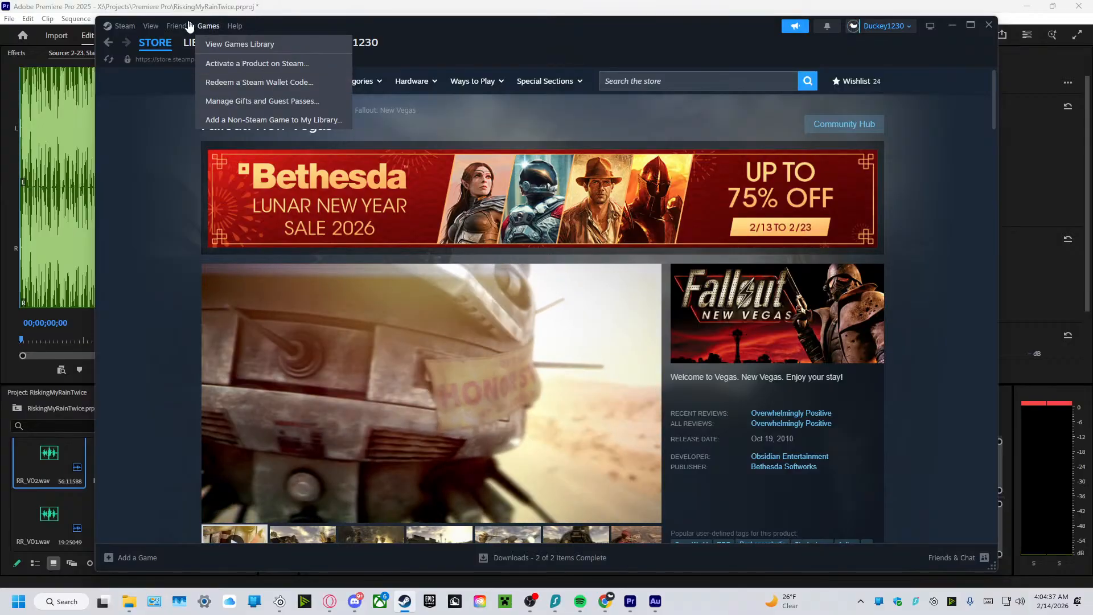
left_click(188, 26)
left_click(178, 25)
left_click(176, 44)
mouse_move(177, 44)
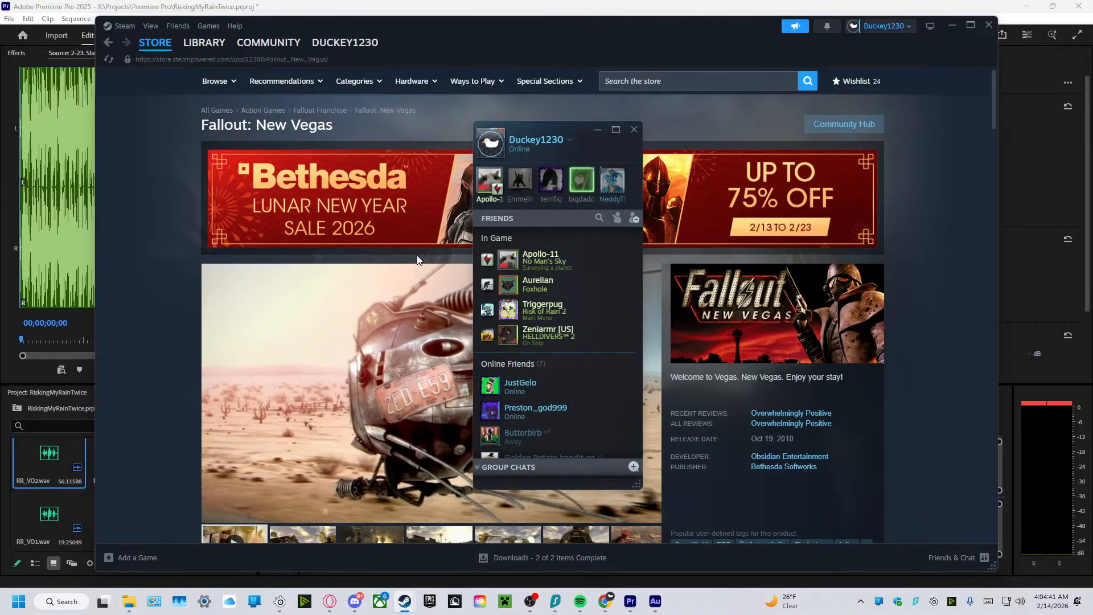
Capture a screenshot of the friends-list entry playing Risk of Rain 2, and minimise the friends list and Steam.
key("super+shift+s")
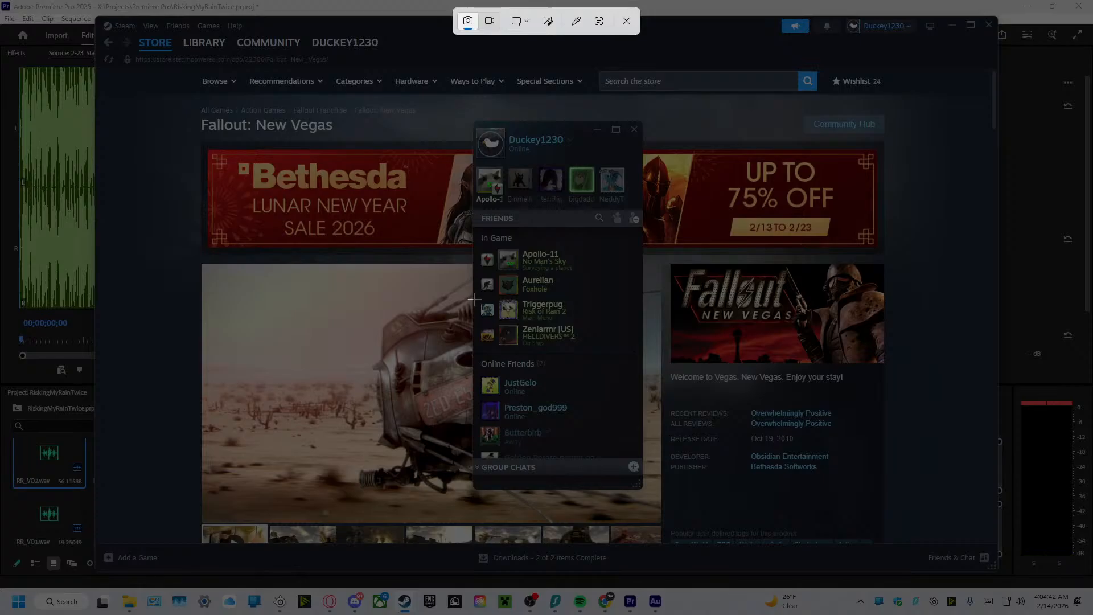
left_click_drag(476, 299, 592, 325)
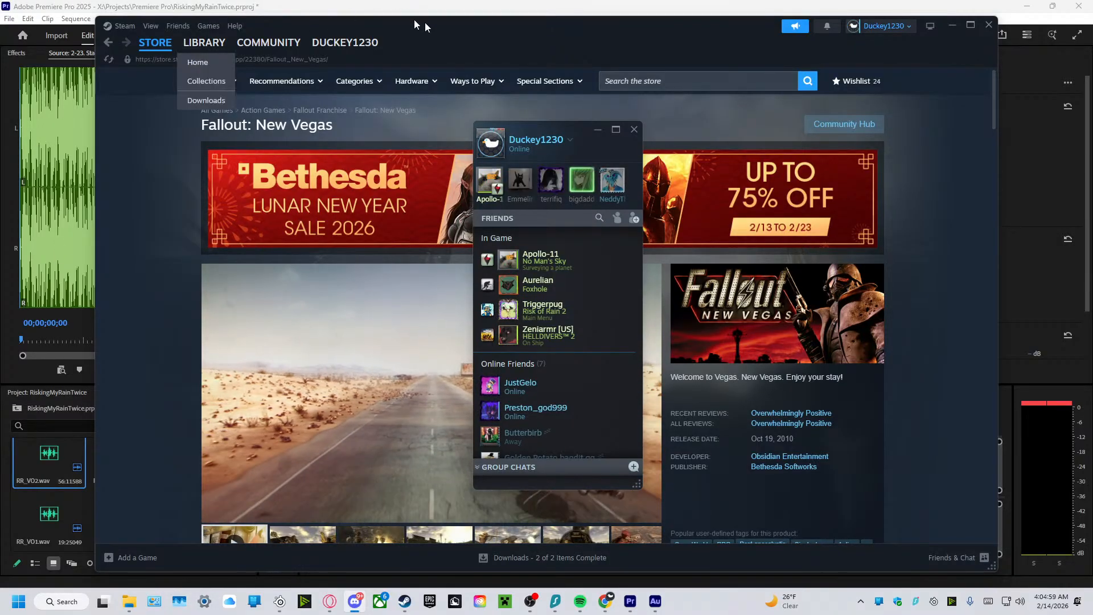
left_click(597, 130)
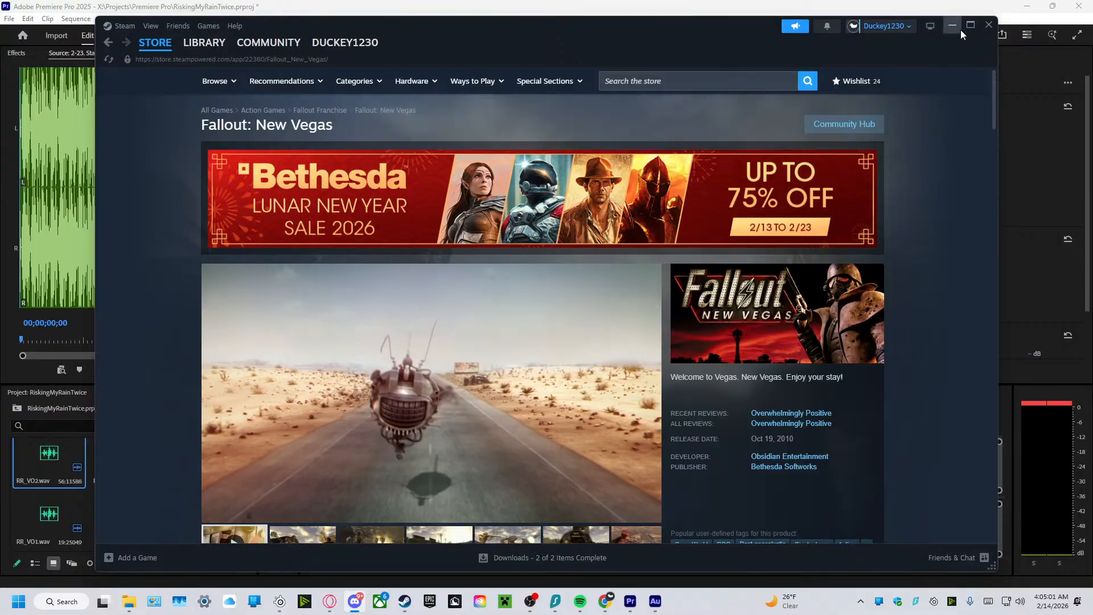
left_click(951, 26)
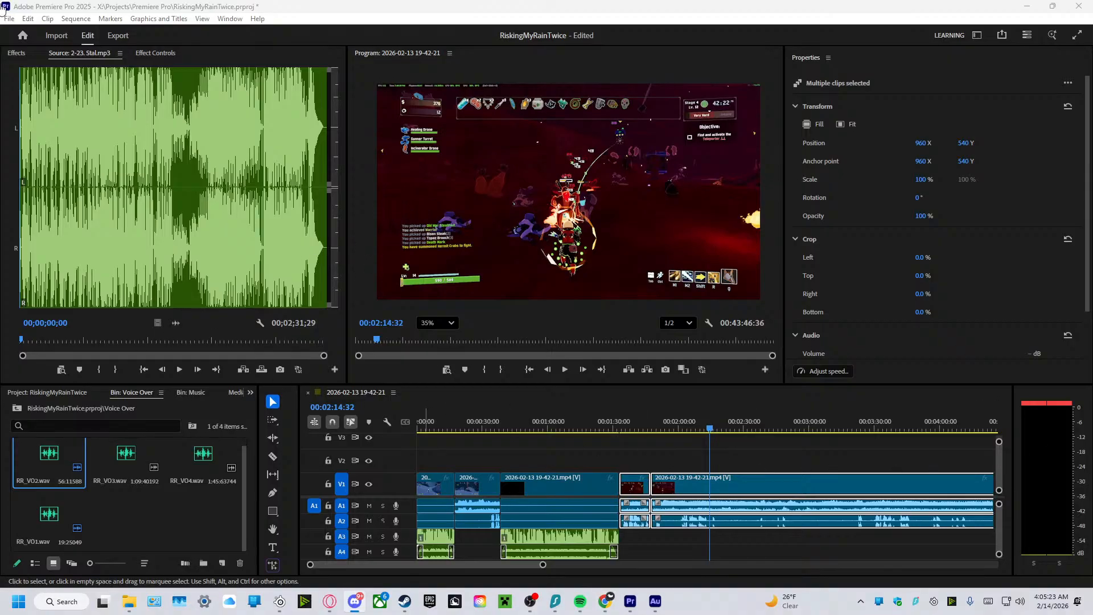
Play the footage from the cut between the last two gameplay clips, at about 1:47, until about 2:18.
left_click(668, 445)
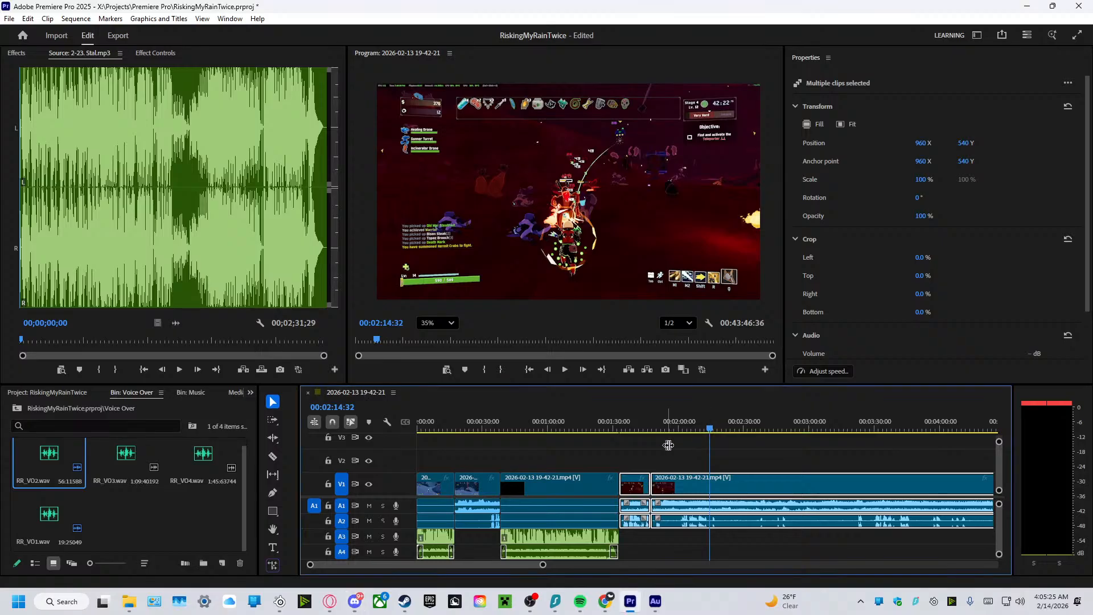
left_click_drag(543, 565, 501, 568)
left_click_drag(670, 433, 623, 432)
left_click(563, 370)
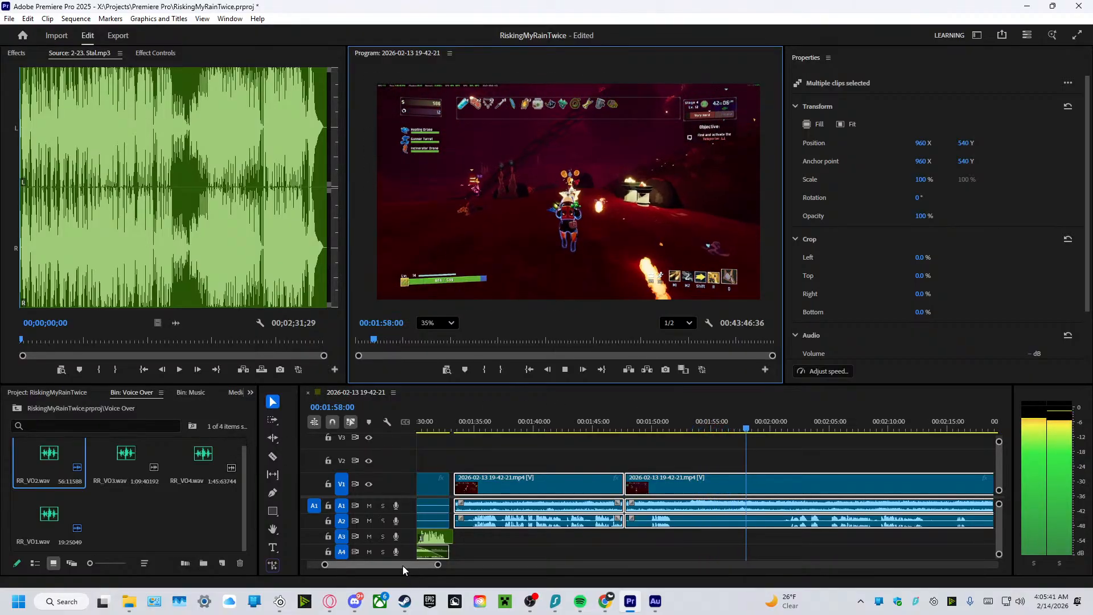
left_click_drag(402, 565, 544, 566)
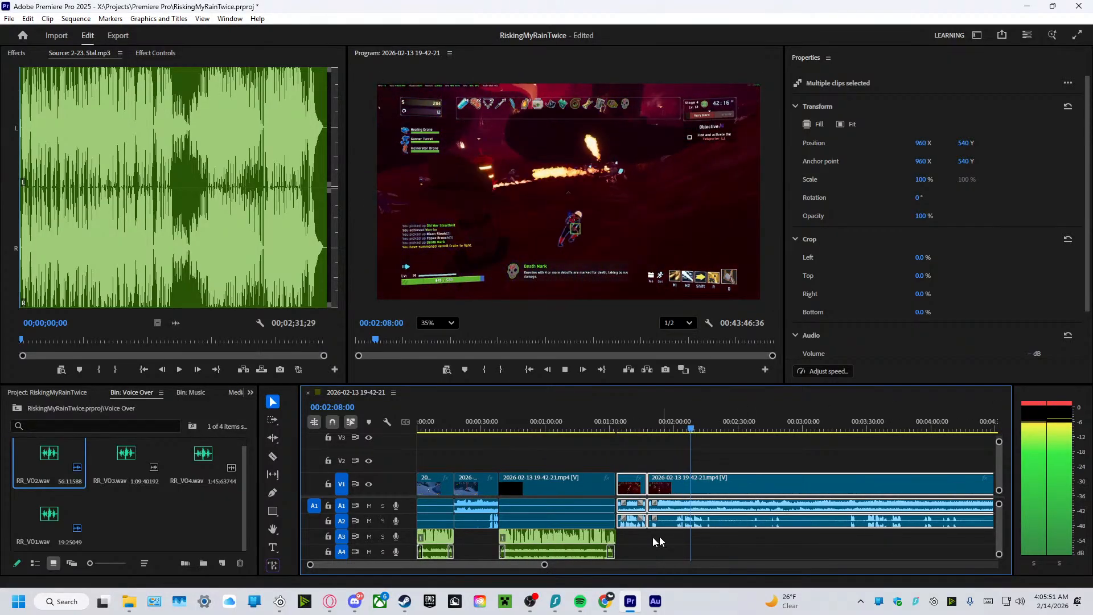
mouse_move(496, 565)
left_mouse_down()
mouse_move(543, 566)
mouse_move(499, 563)
left_mouse_up()
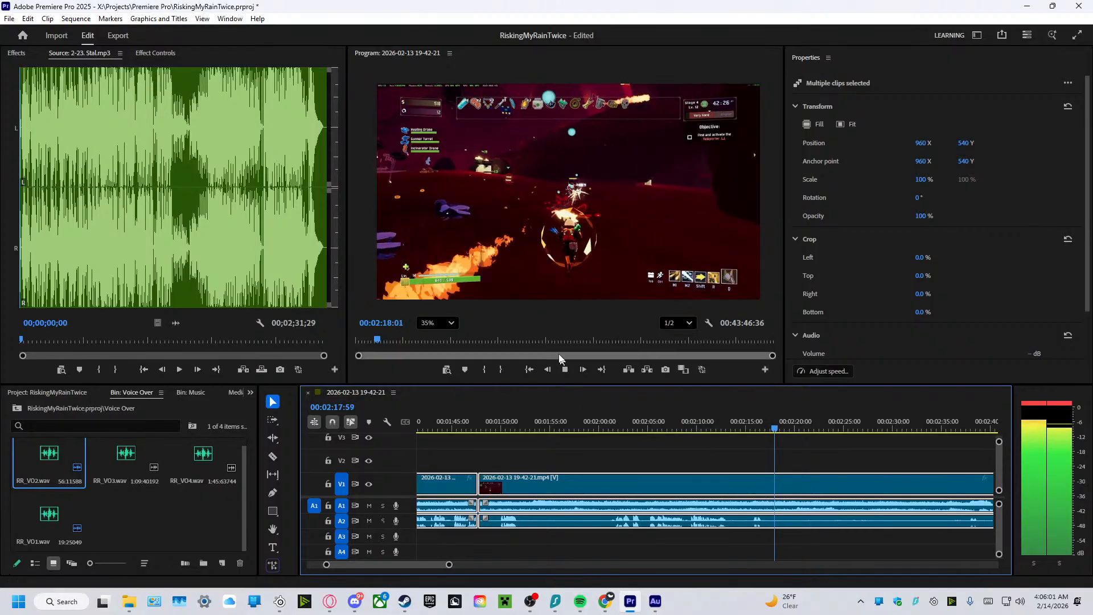
left_click(565, 370)
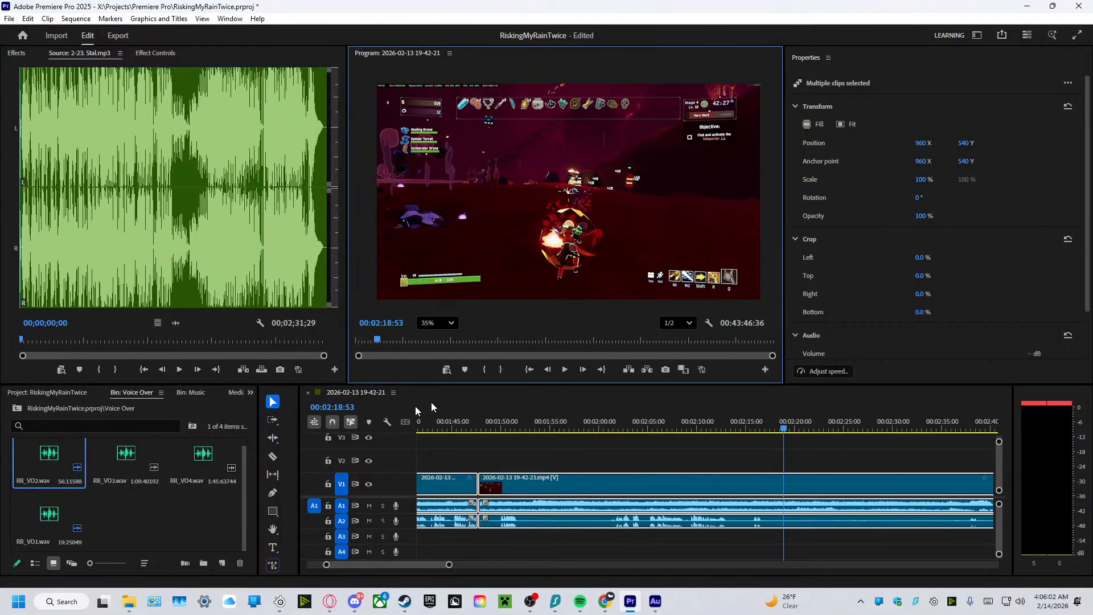
Split the last gameplay clip and its audio at about 2:17 with the Razor tool.
left_click(274, 456)
left_click(763, 504)
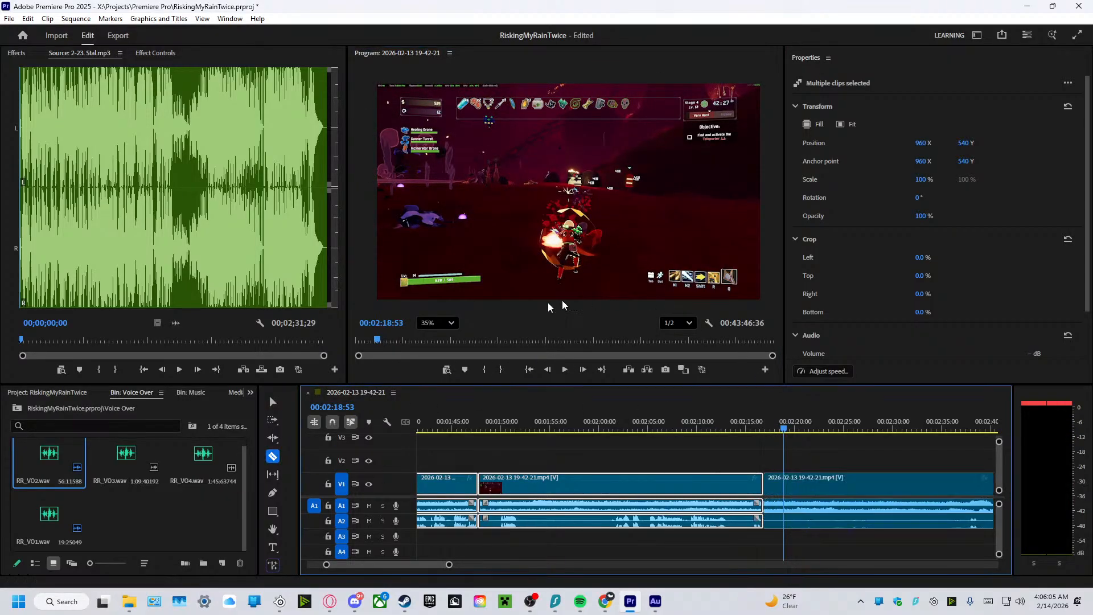
left_click(273, 404)
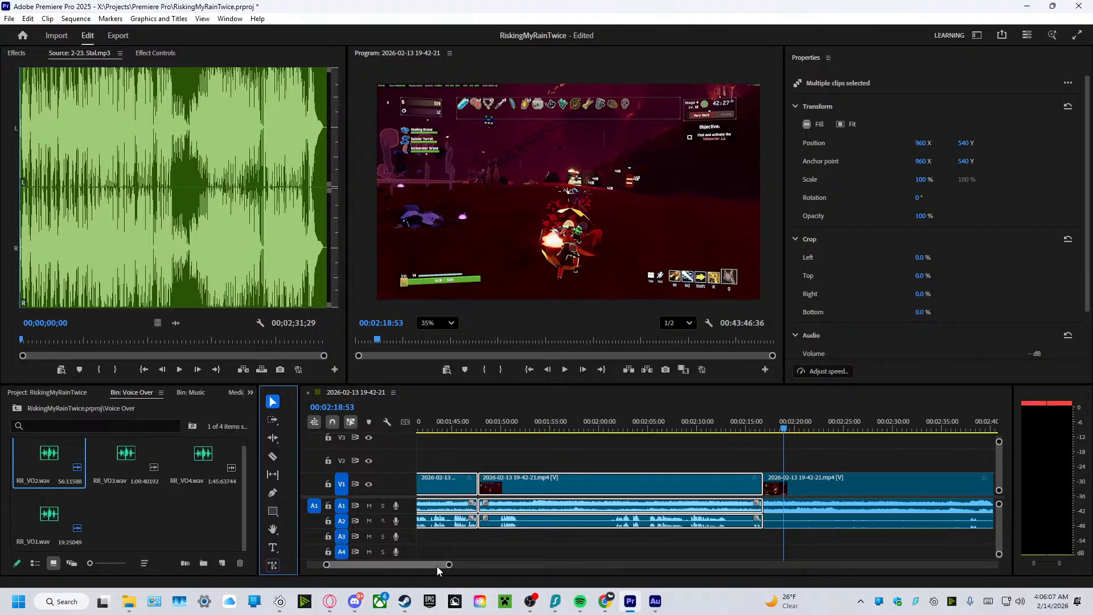
Play the gameplay after the new cut, starting from about 2:18.
left_click_drag(448, 566, 552, 565)
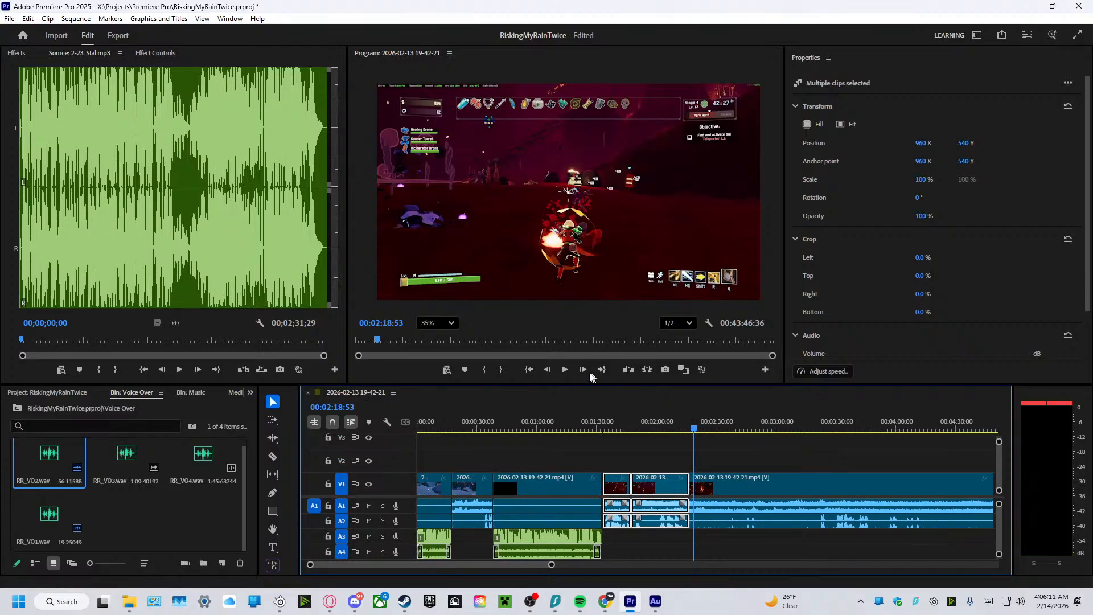
left_click(564, 370)
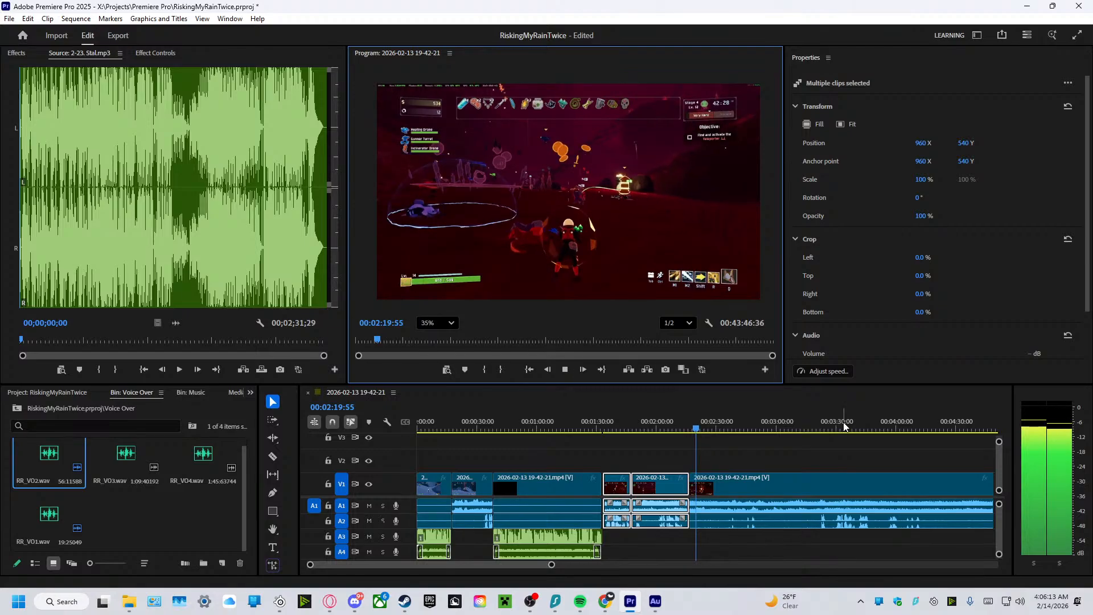
scroll(541, 568, "down", 5)
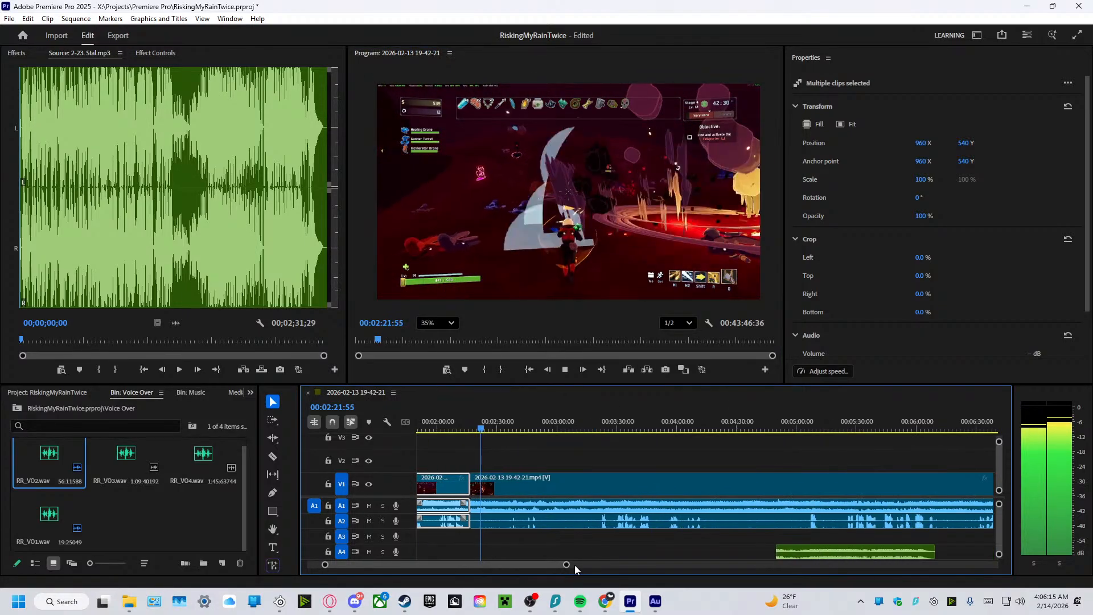
left_click_drag(571, 565, 632, 579)
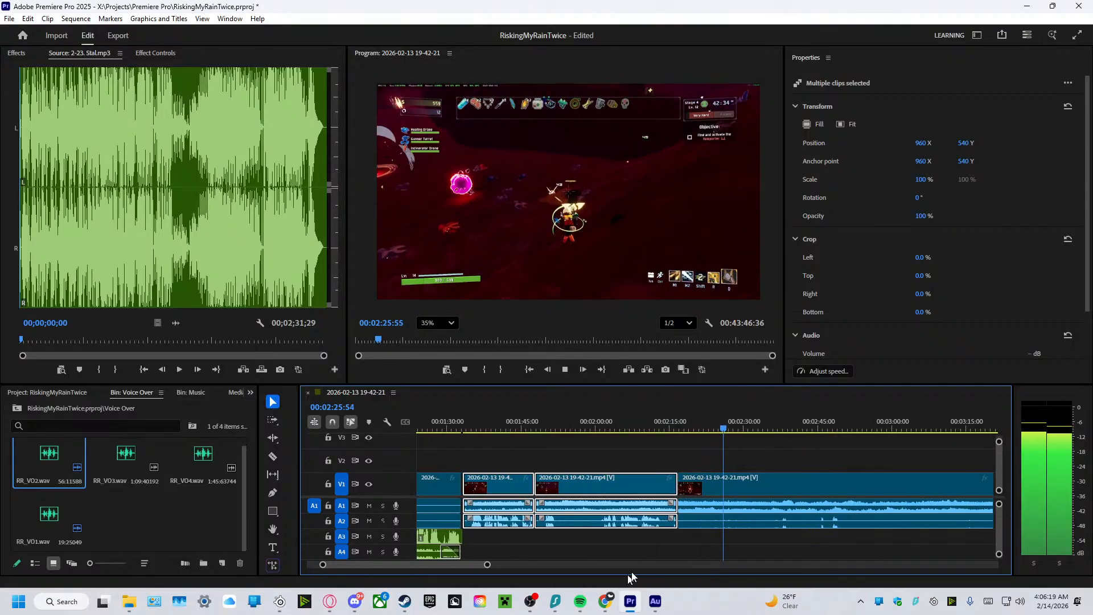
Move the gameplay after the cut, with its audio, to start at about 3:05, and the A4 music clip to start at the cut, about 2:17.
left_click_drag(767, 478, 805, 481)
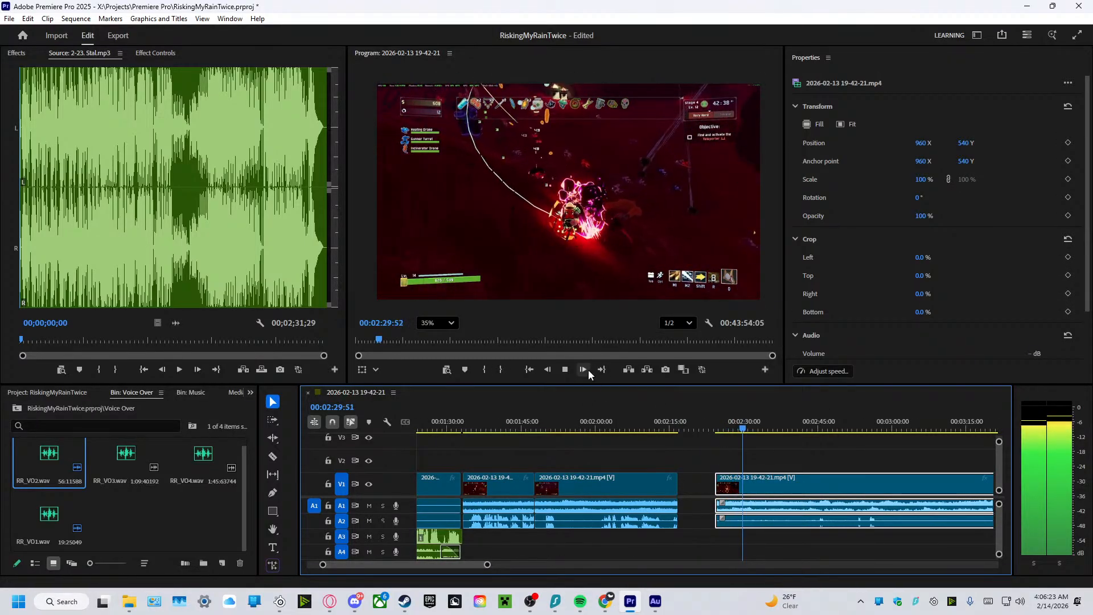
left_click(569, 368)
left_click_drag(765, 478, 826, 478)
left_click_drag(491, 564, 607, 564)
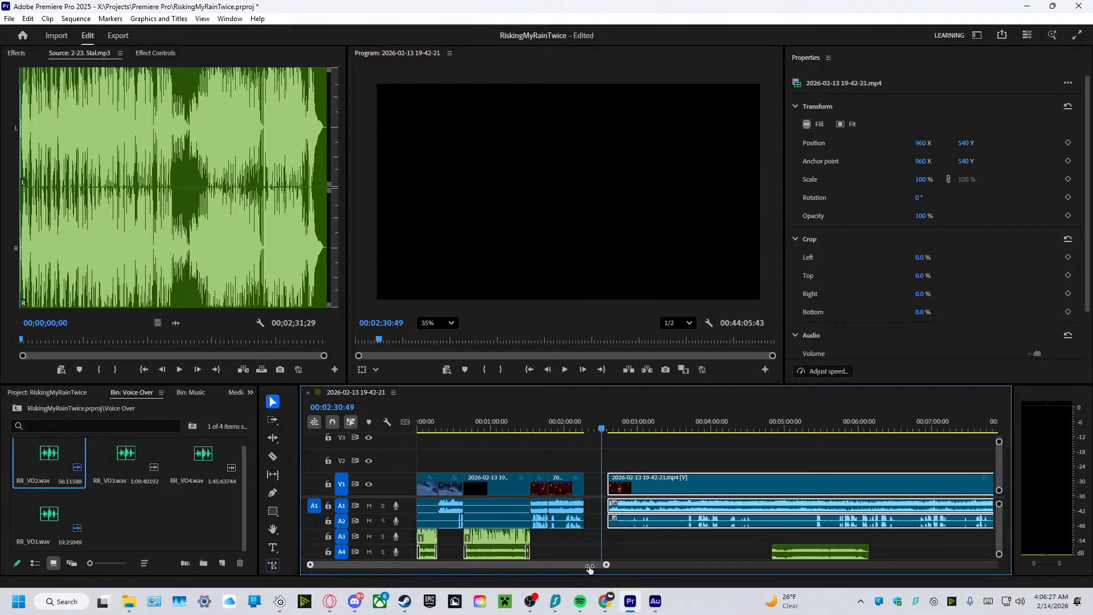
left_click_drag(802, 551, 614, 555)
left_click_drag(660, 492, 696, 492)
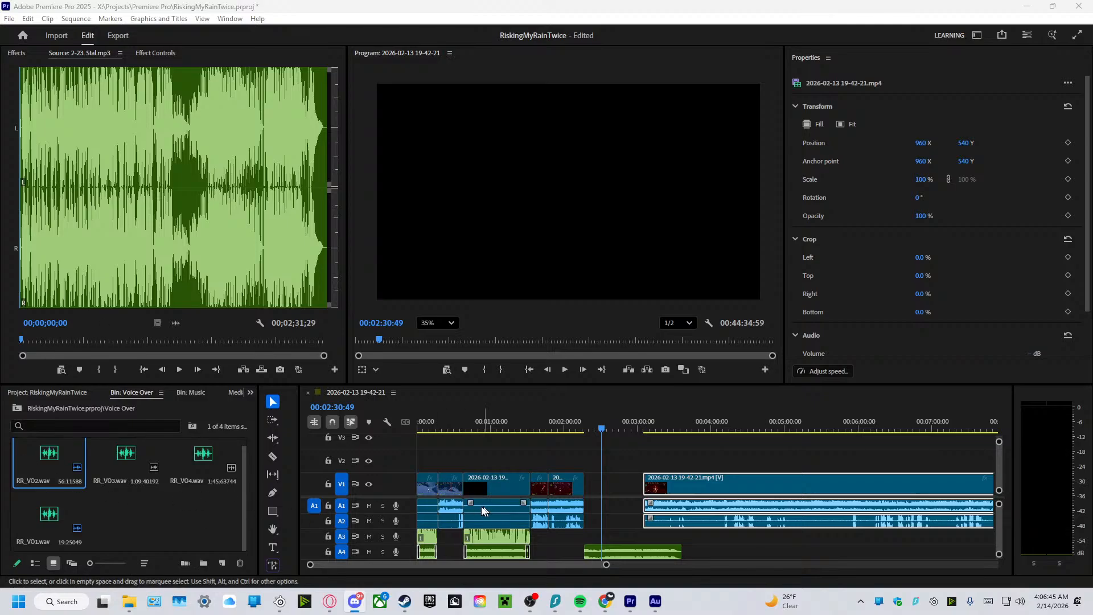
Place the RR_VO3.wav voiceover on track A3, starting at the cut at about 2:17.
left_click(476, 535)
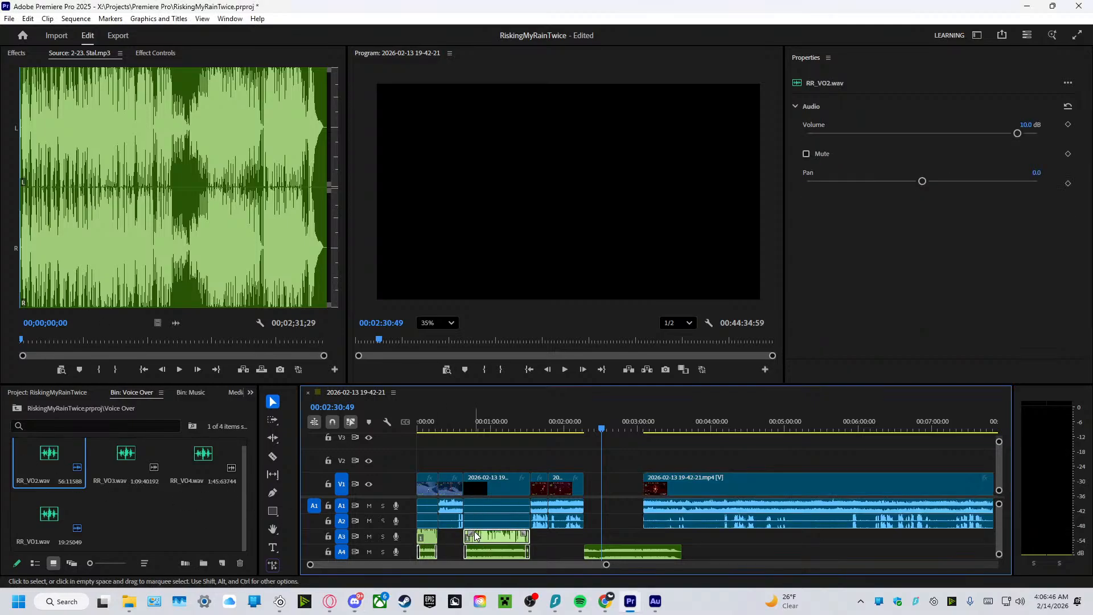
double_click(126, 455)
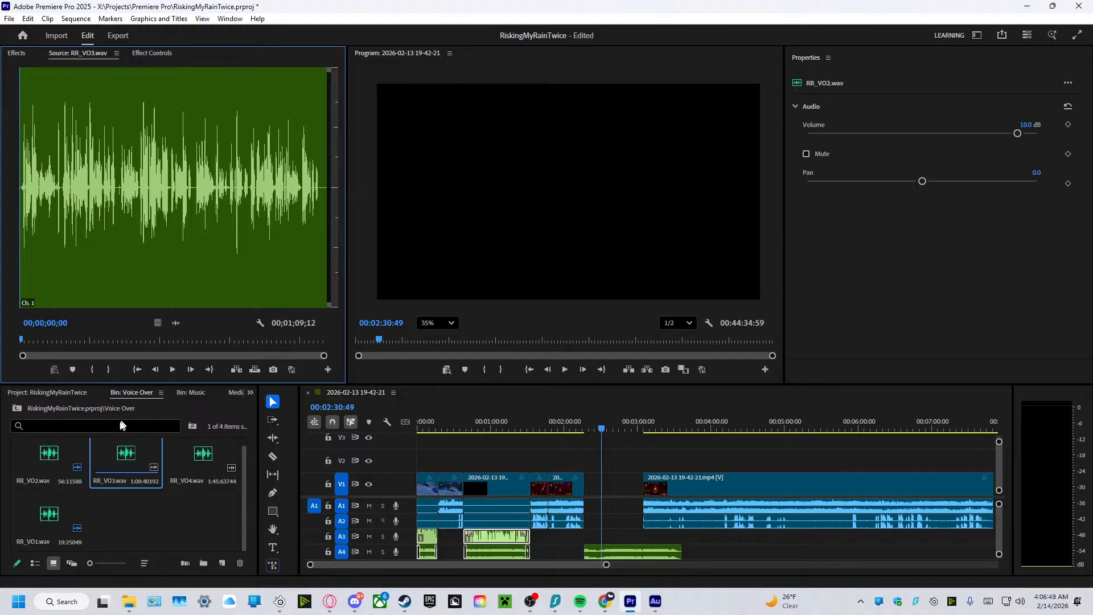
left_click_drag(127, 453, 587, 528)
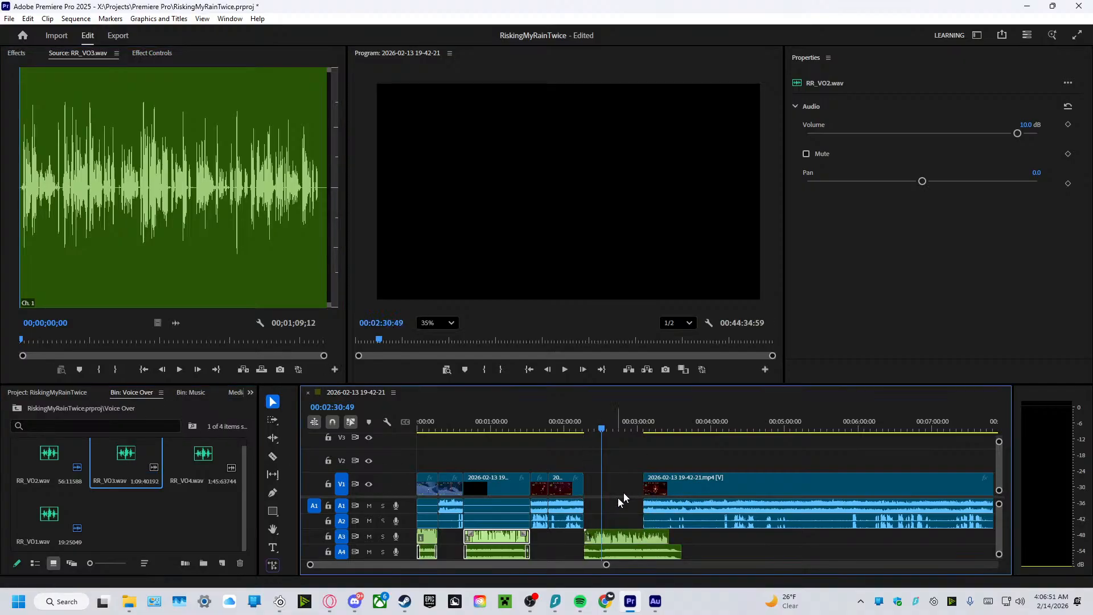
Play the timeline from about 2:14 and move the gameplay after the gap, with its audio, back to the cut at about 2:17.
left_click(592, 430)
left_click_drag(591, 433, 582, 431)
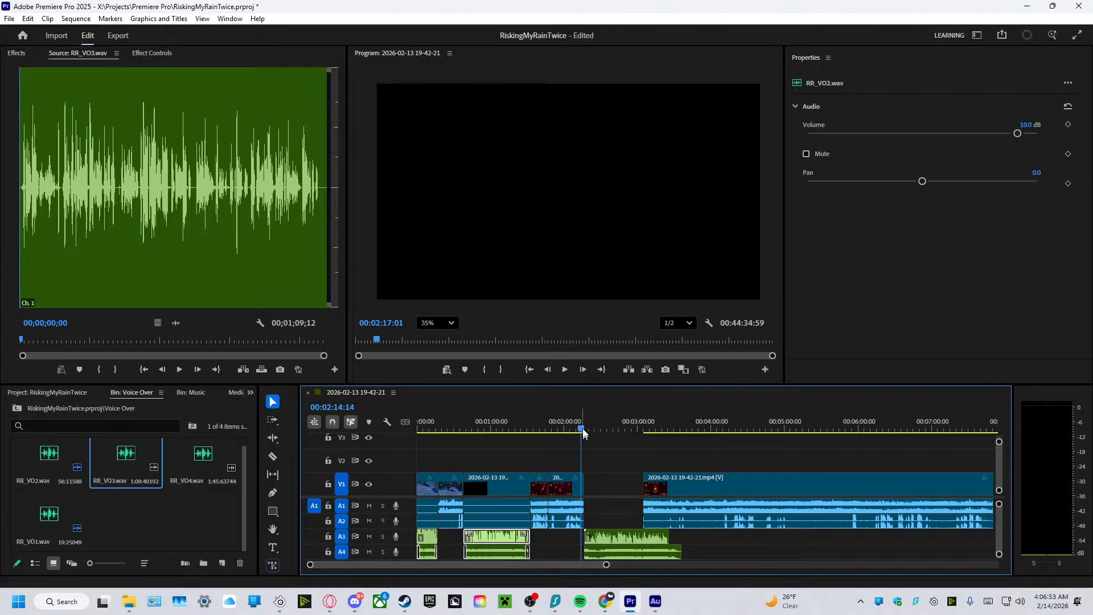
left_click(563, 368)
left_click_drag(723, 480, 664, 479)
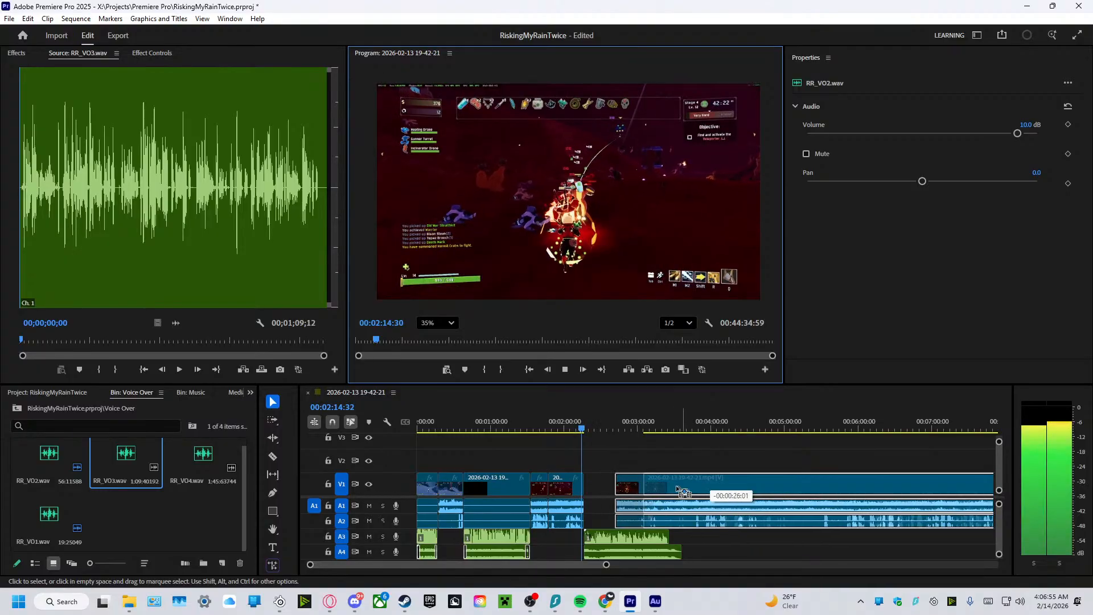
left_click(564, 369)
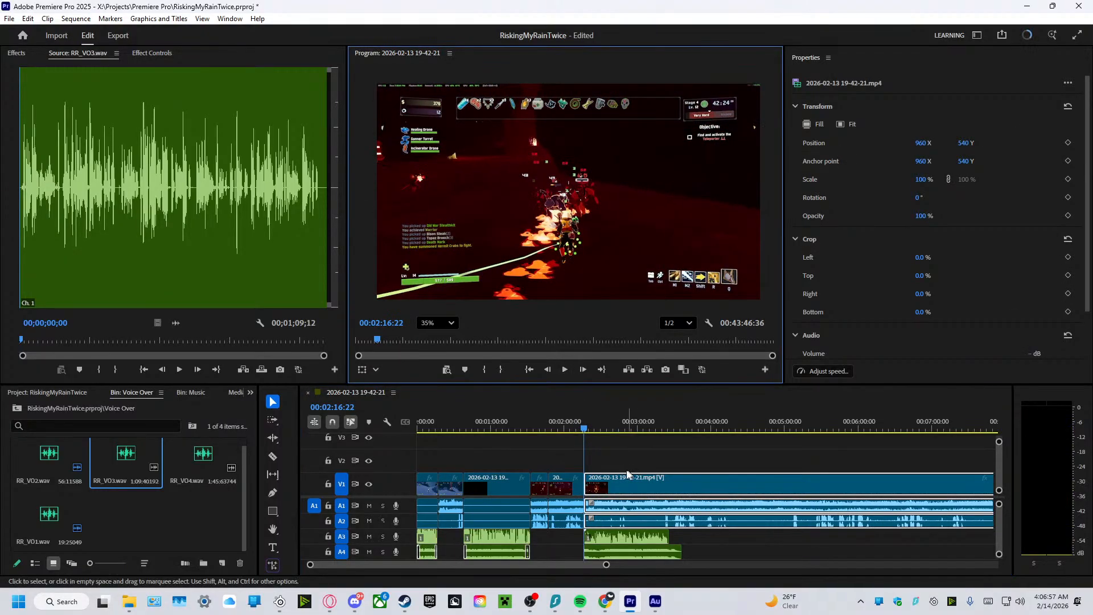
Split the last gameplay clip and its audio at the end of the RR_VO3 voiceover with the Razor tool.
key("c")
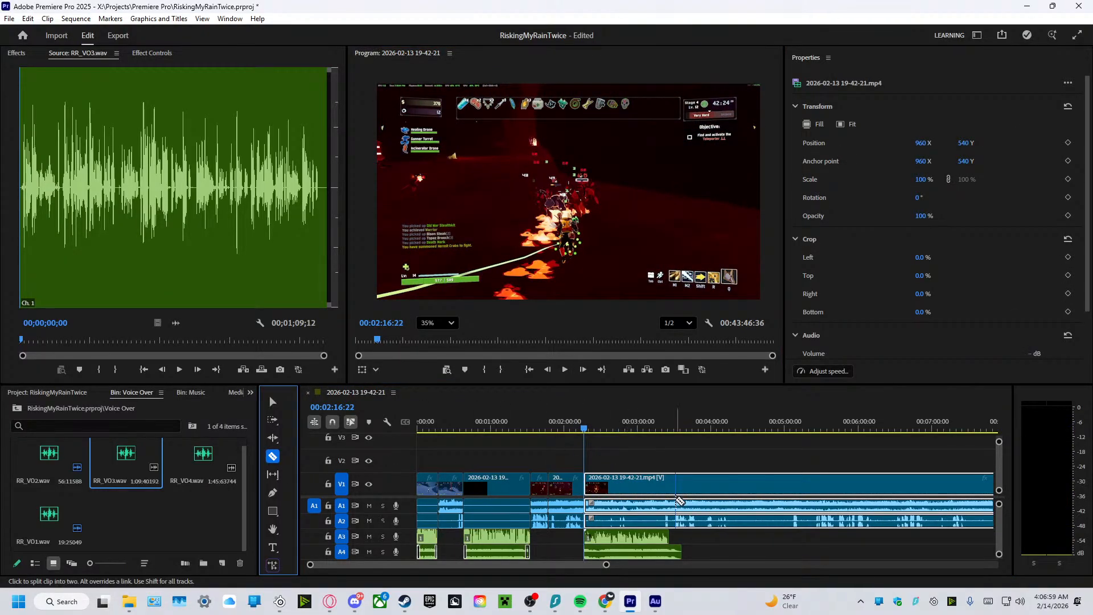
left_click(668, 500)
left_click(273, 402)
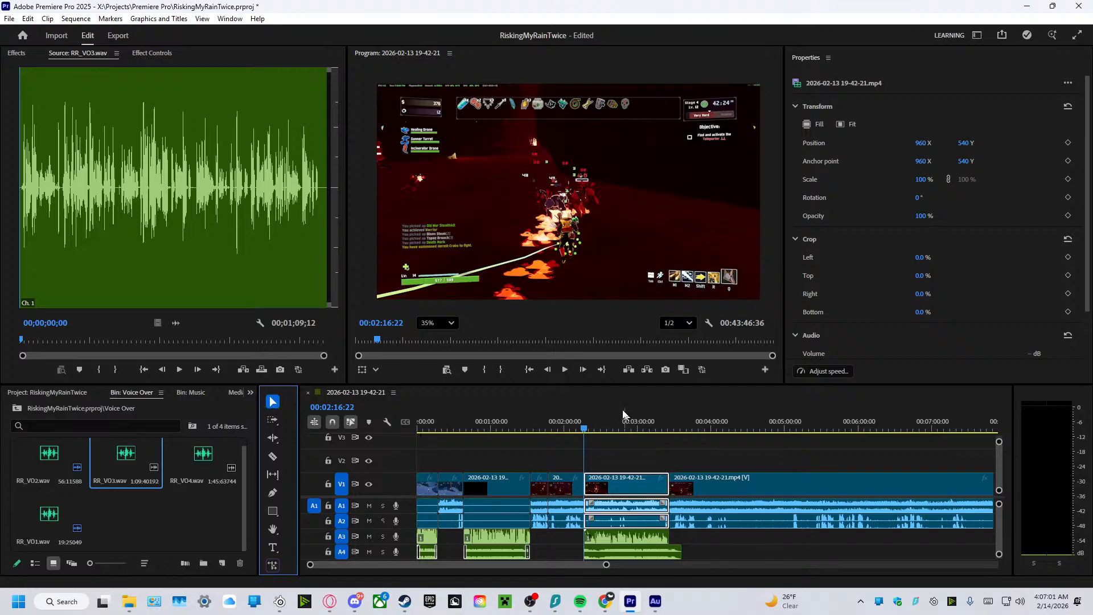
Set the audio volume of the gameplay clip above the RR_VO3 voiceover to 0 dB and mute it.
left_click(566, 372)
left_click(566, 371)
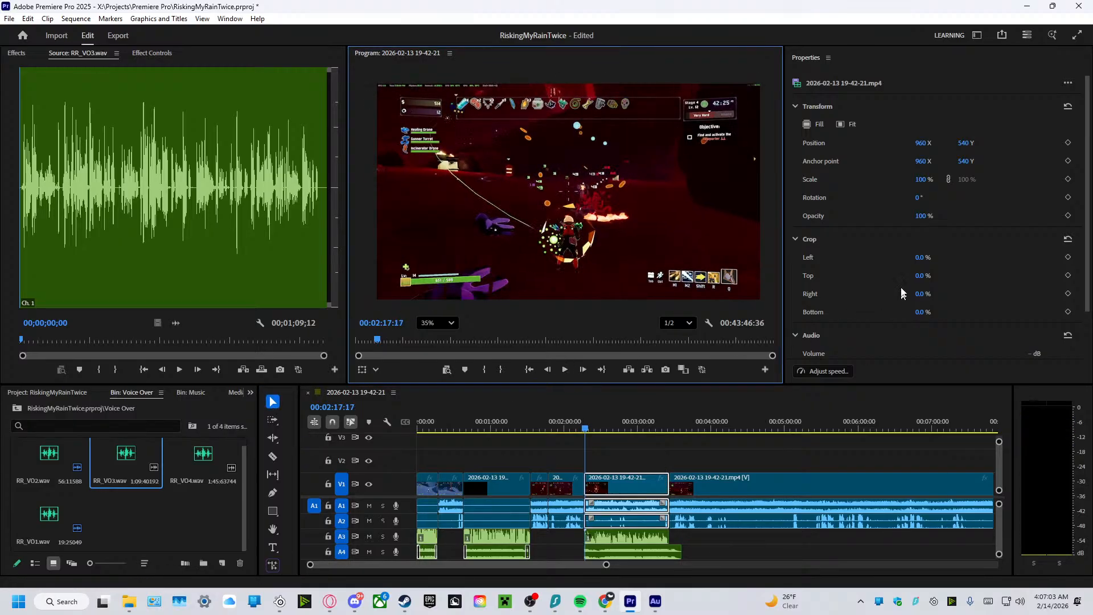
left_click(640, 501)
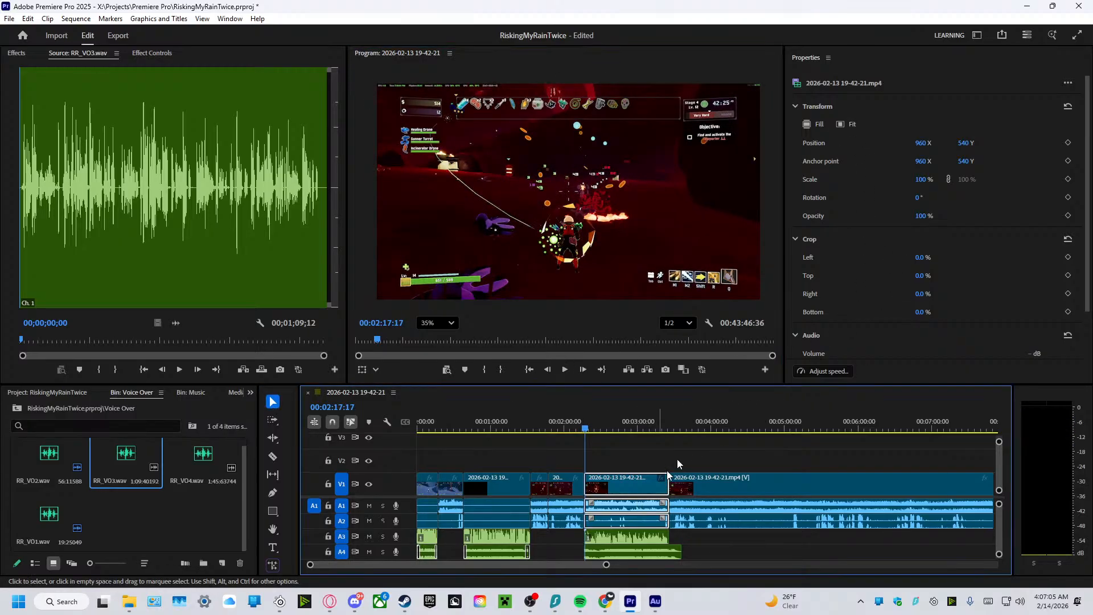
scroll(843, 319, "down", 2)
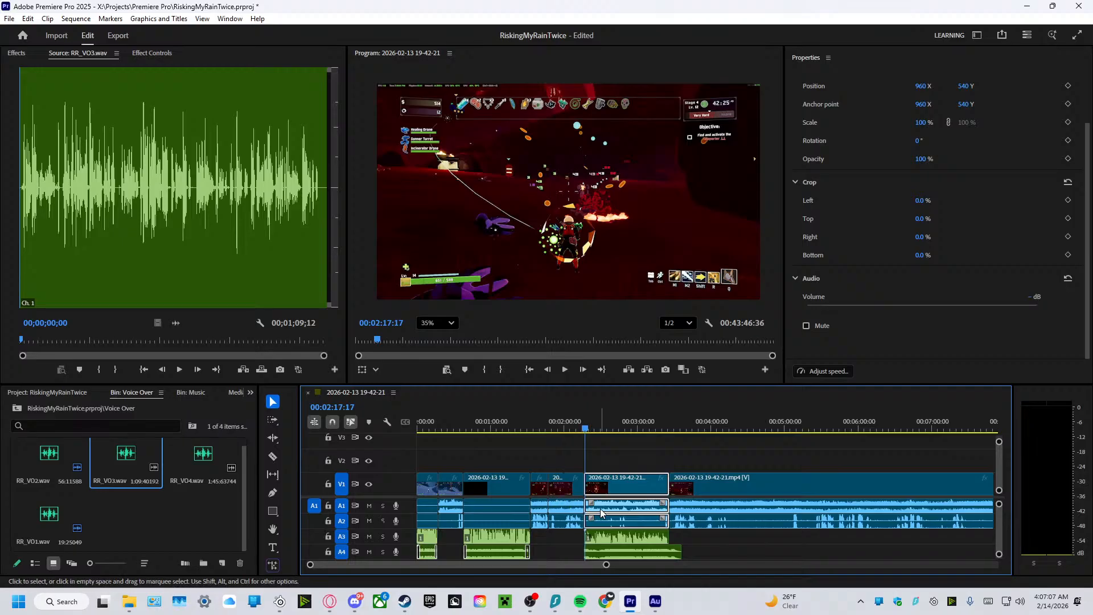
left_click(1034, 296)
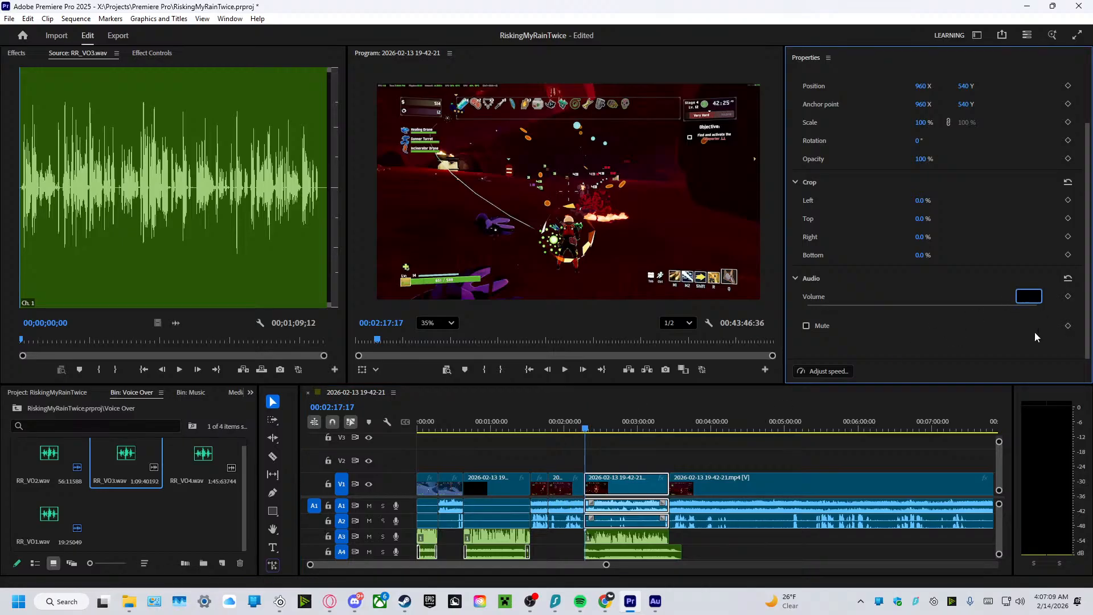
type("0")
key("Return")
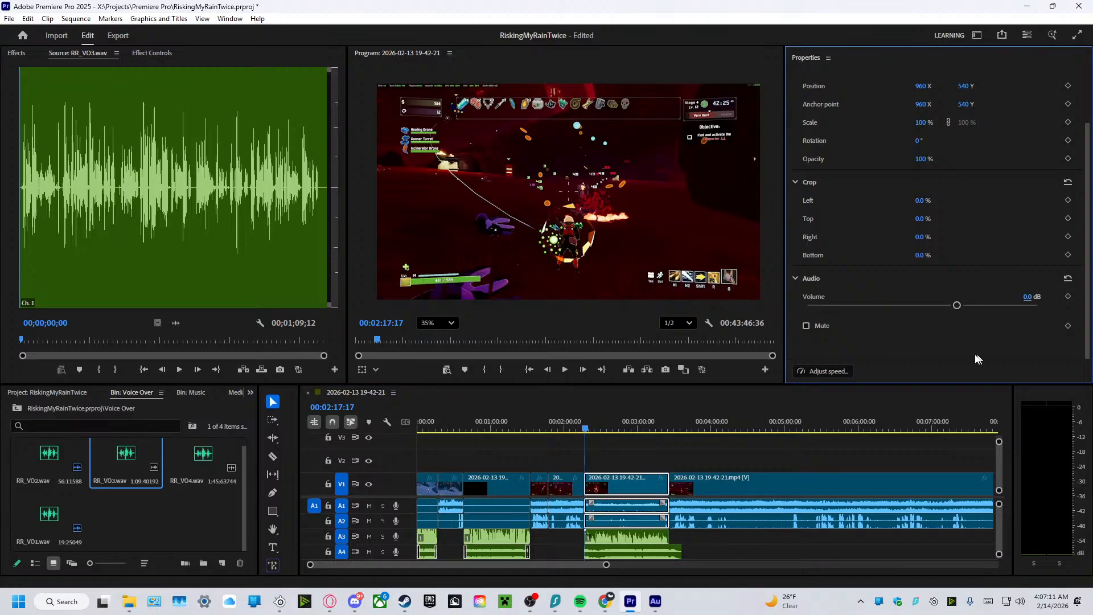
left_click(806, 326)
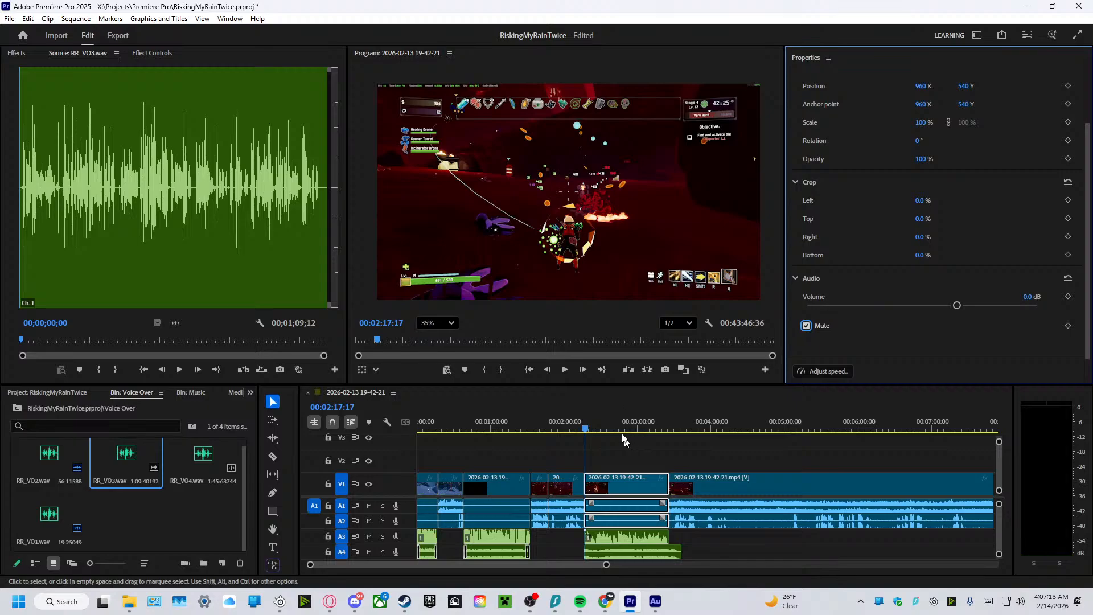
Play the muted gameplay with the voiceover and music from about 2:17 to about 2:24.
left_click(565, 369)
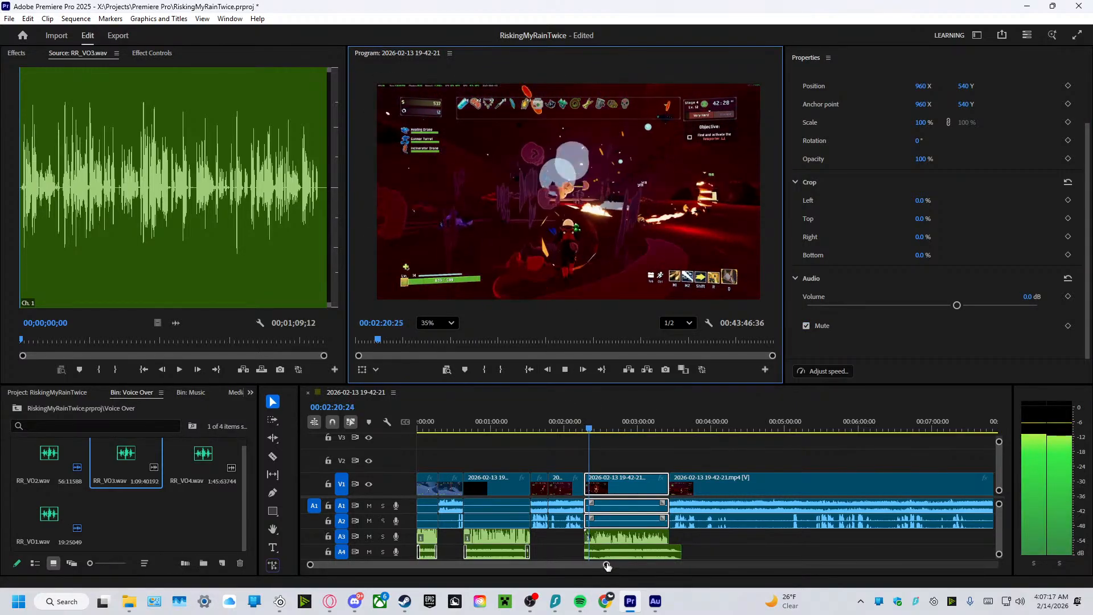
left_click_drag(606, 564, 507, 565)
left_click(565, 369)
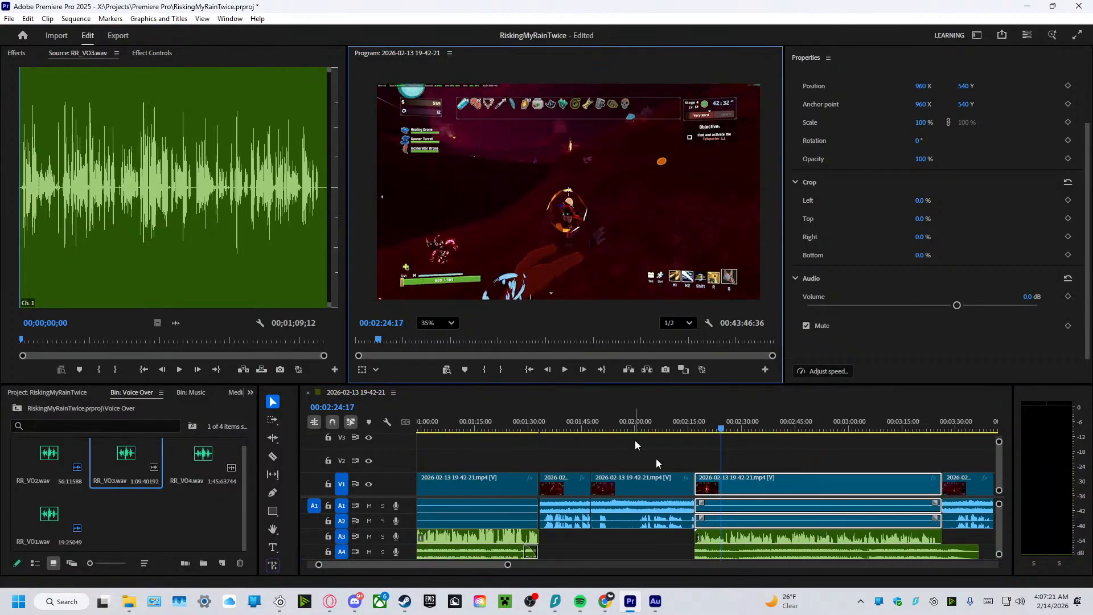
Set the volume of the RR_VO3.wav voiceover clip on track A3 to 10 dB.
left_click(733, 537)
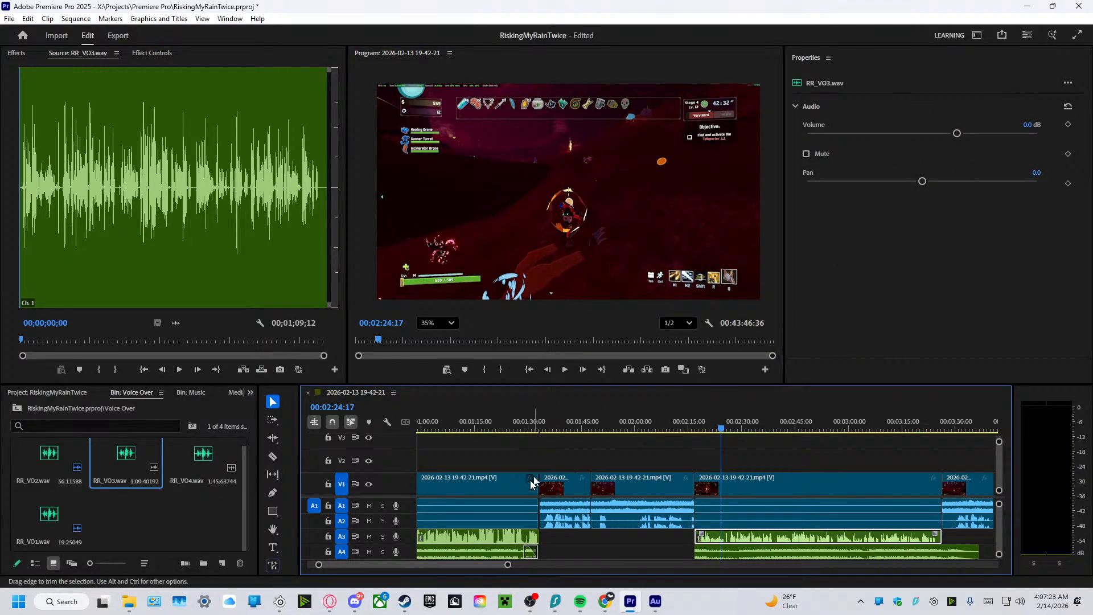
left_click(499, 535)
left_click(789, 538)
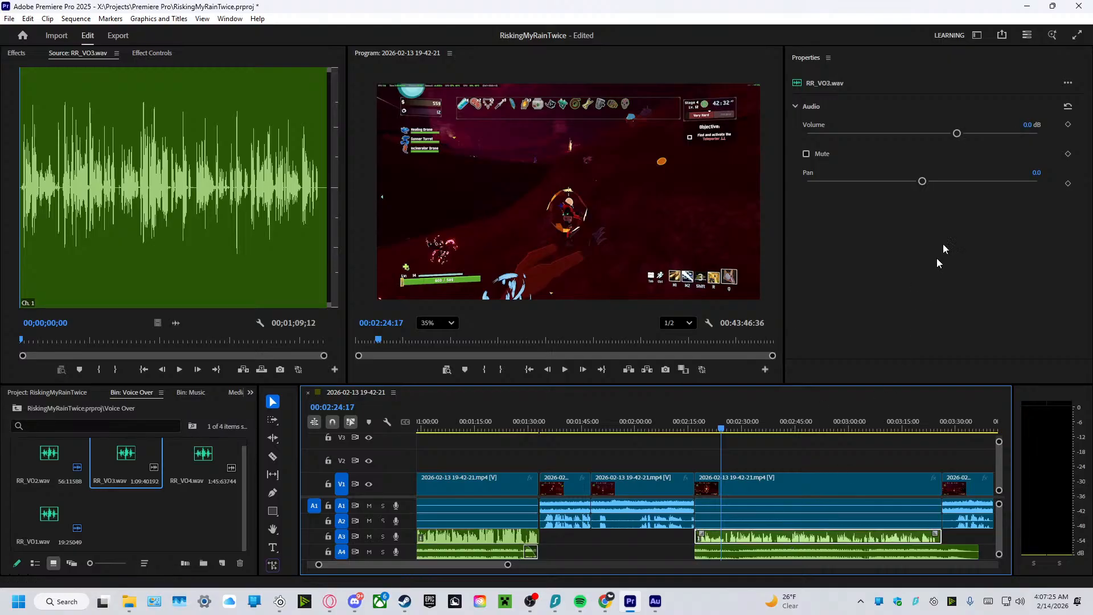
left_click(1028, 124)
type("10")
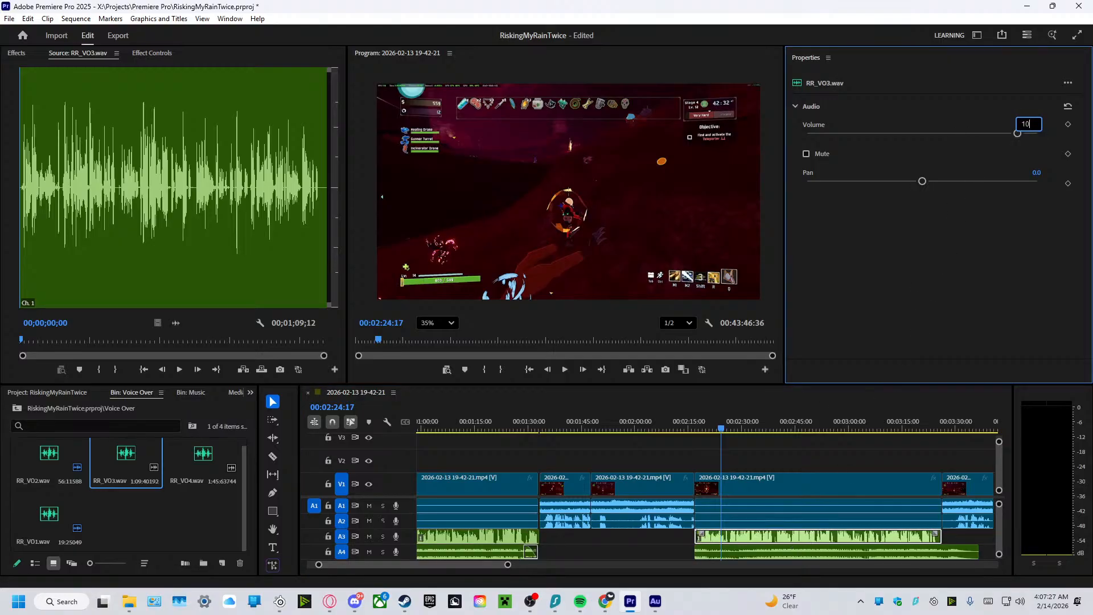
key("Return")
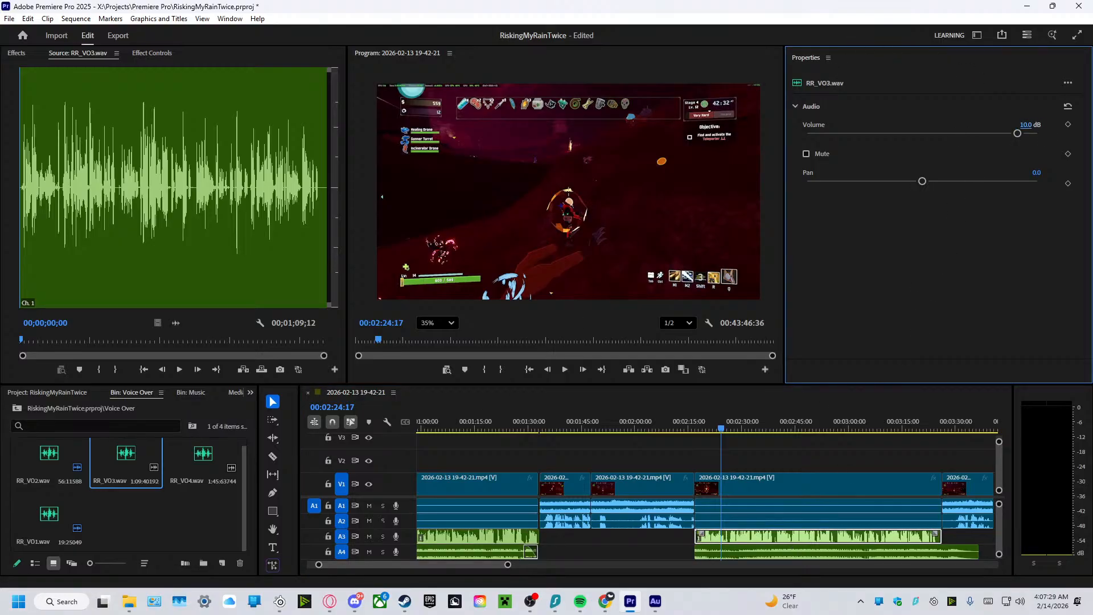
Play the timeline from the start of the RR_VO3 voiceover, at about 2:17, until about 2:28.
left_click(655, 602)
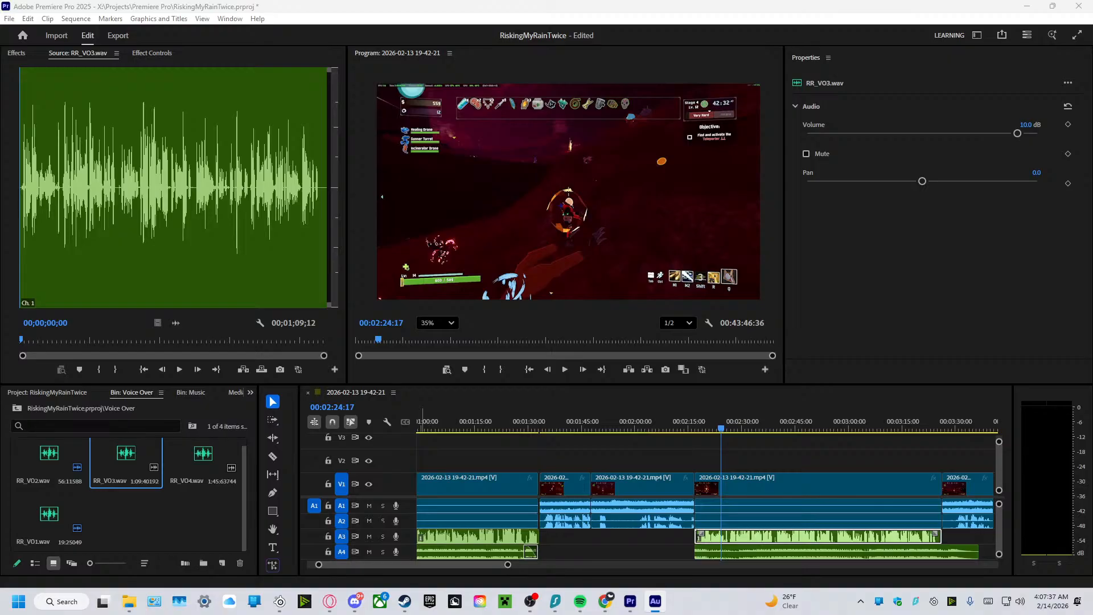
key("alt+Tab")
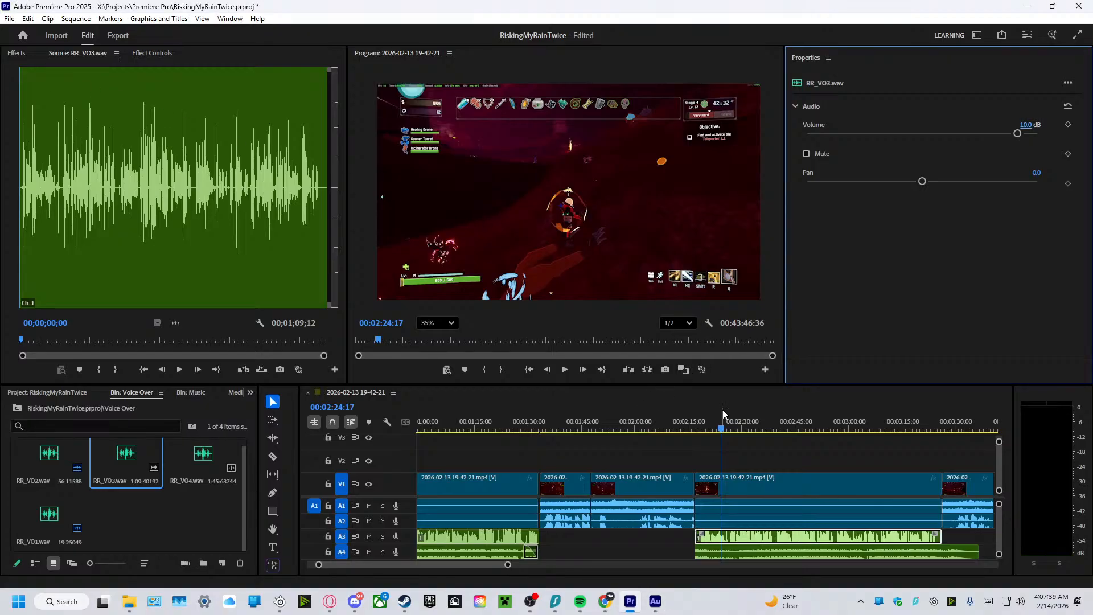
left_click_drag(725, 431, 699, 435)
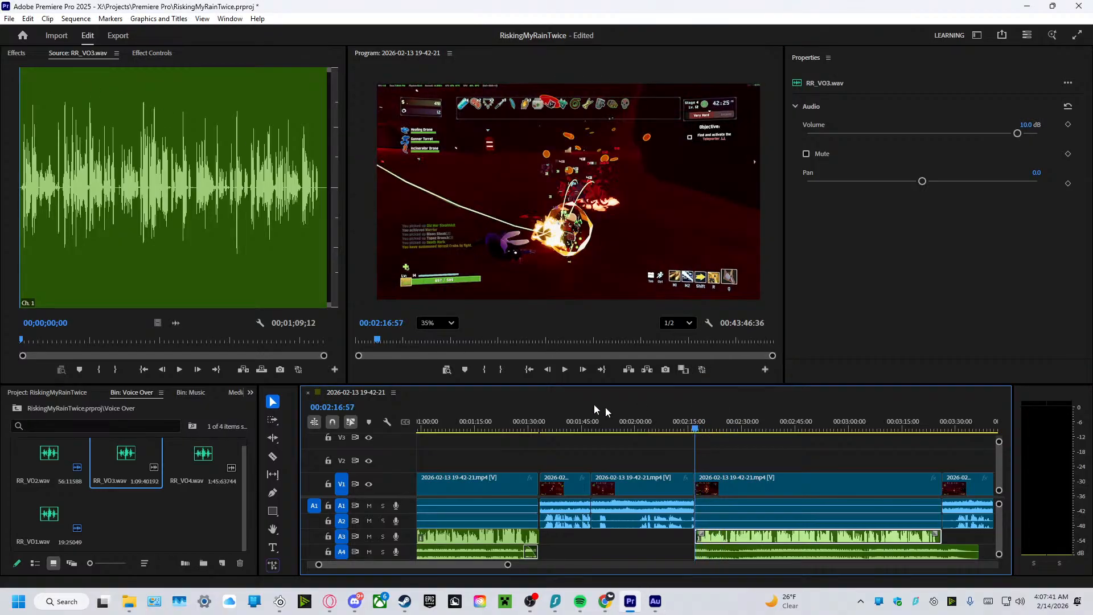
left_click(563, 370)
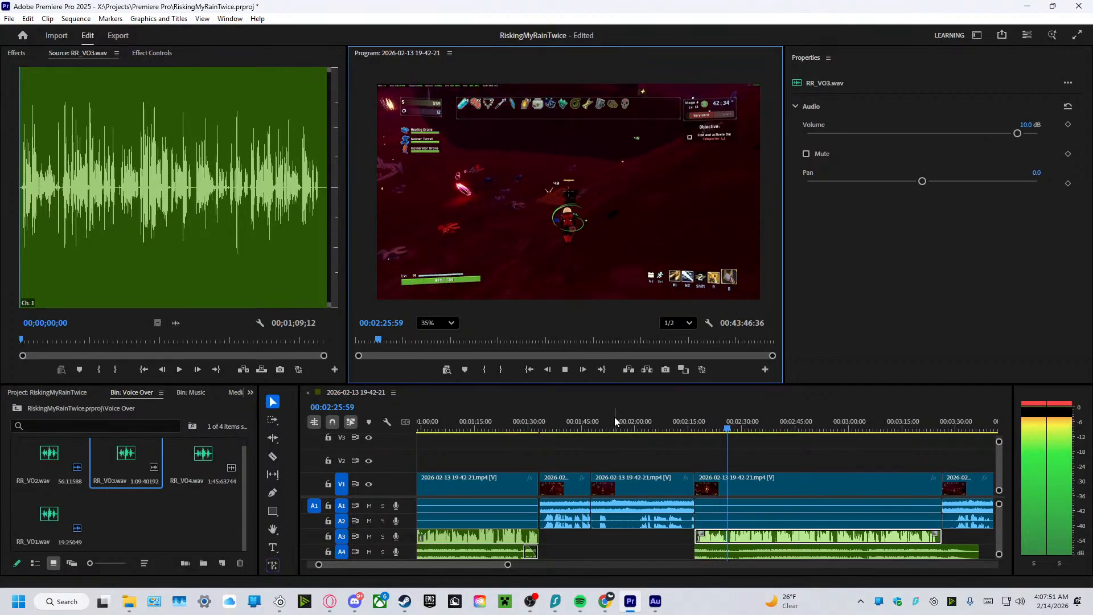
left_click(563, 369)
Create a new bin named Images at the root of the project, beside the Music and Voice Over bins.
left_click(151, 504)
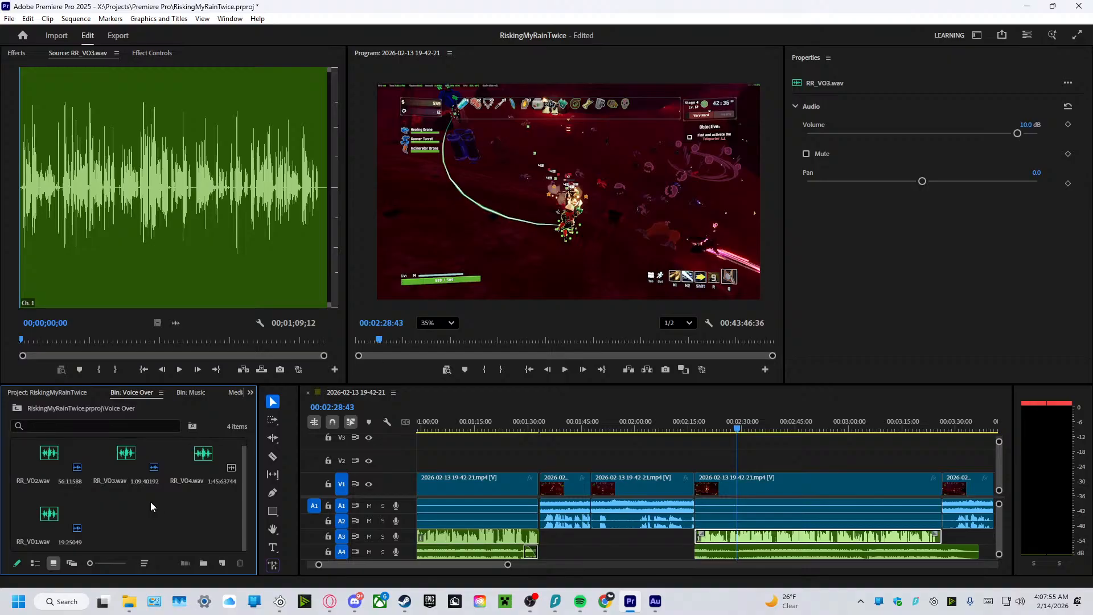
left_click(65, 397)
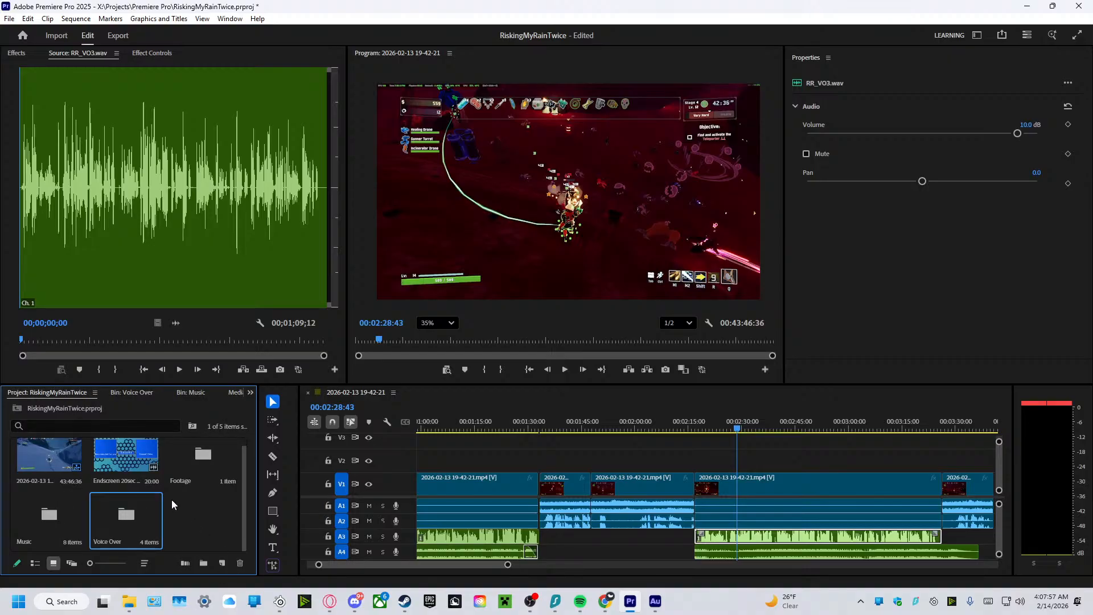
right_click(196, 511)
left_click(237, 308)
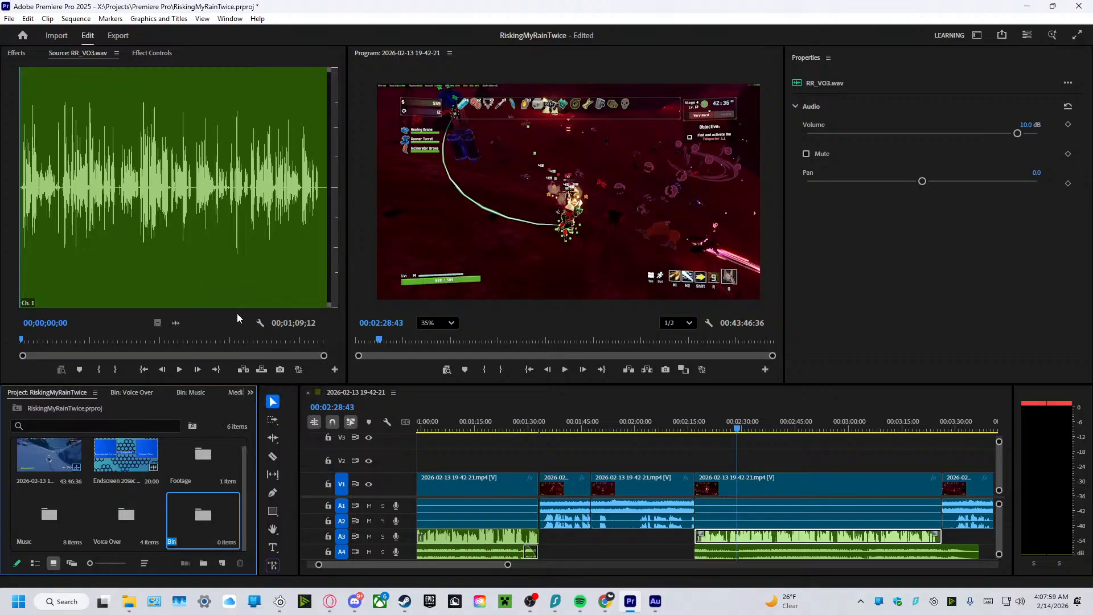
type("Images")
key("Tab")
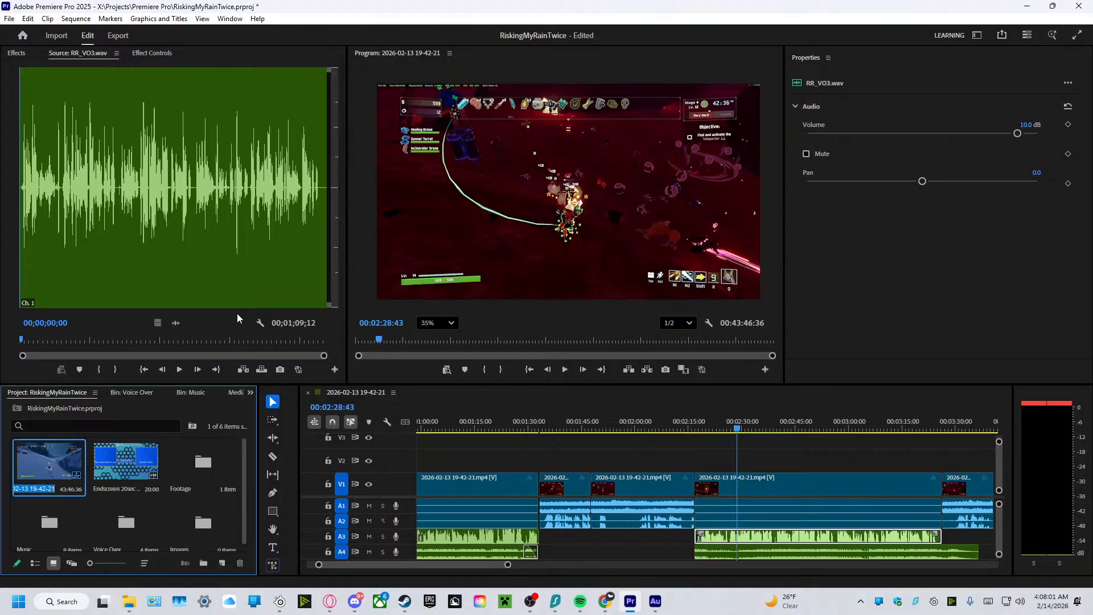
scroll(231, 518, "down", 1)
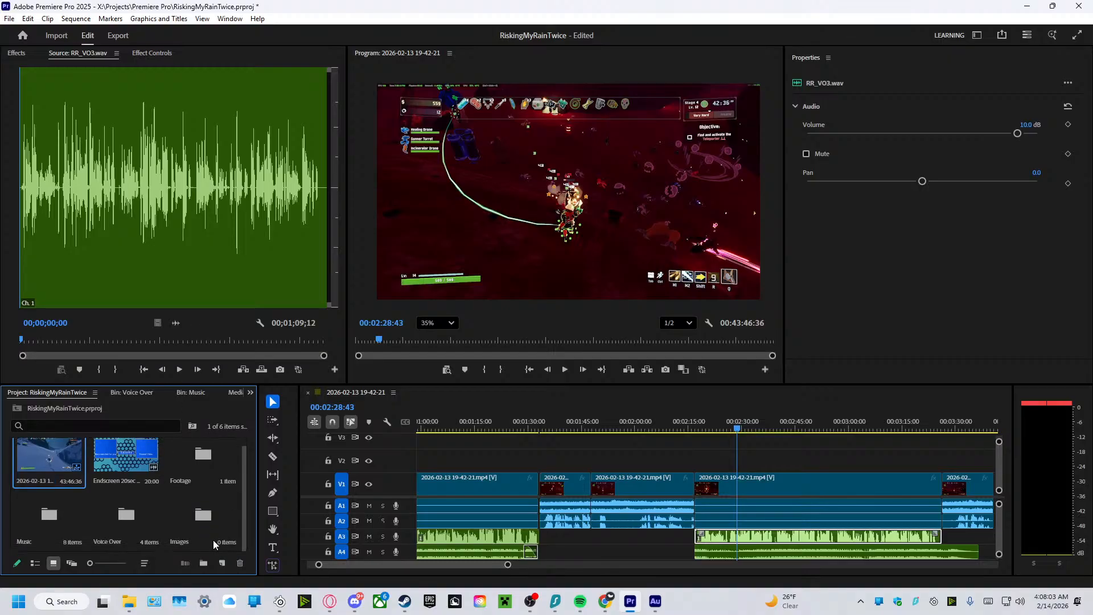
left_click(227, 525)
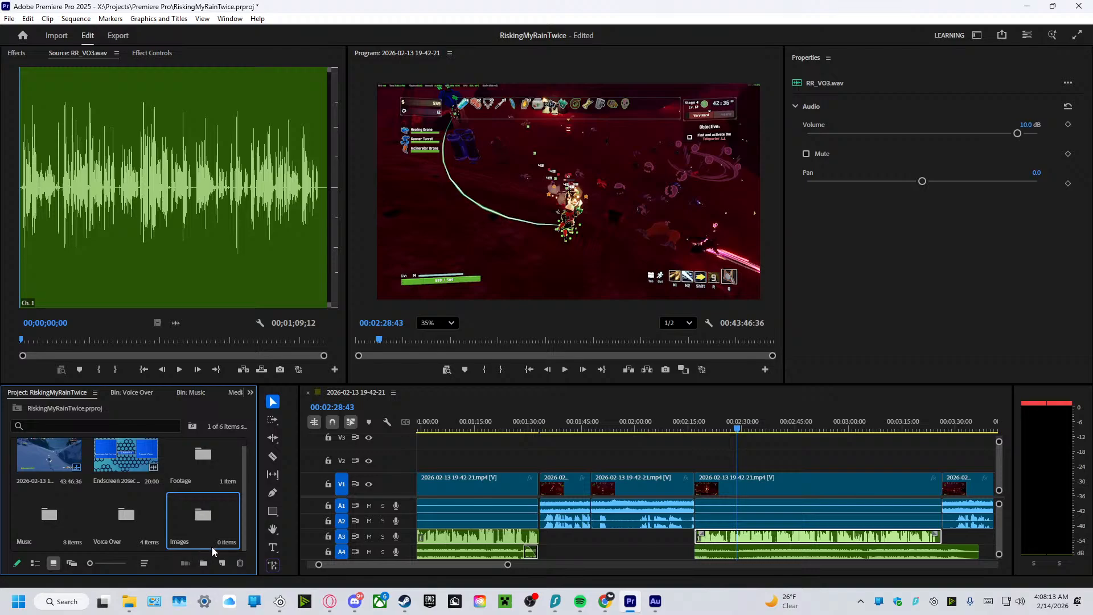
left_click(237, 549)
left_click(229, 541)
left_click(240, 548)
Try to import Bighorn_Bison_-_Logbook_Model.png from the web browser into the Images bin.
key("alt+Tab")
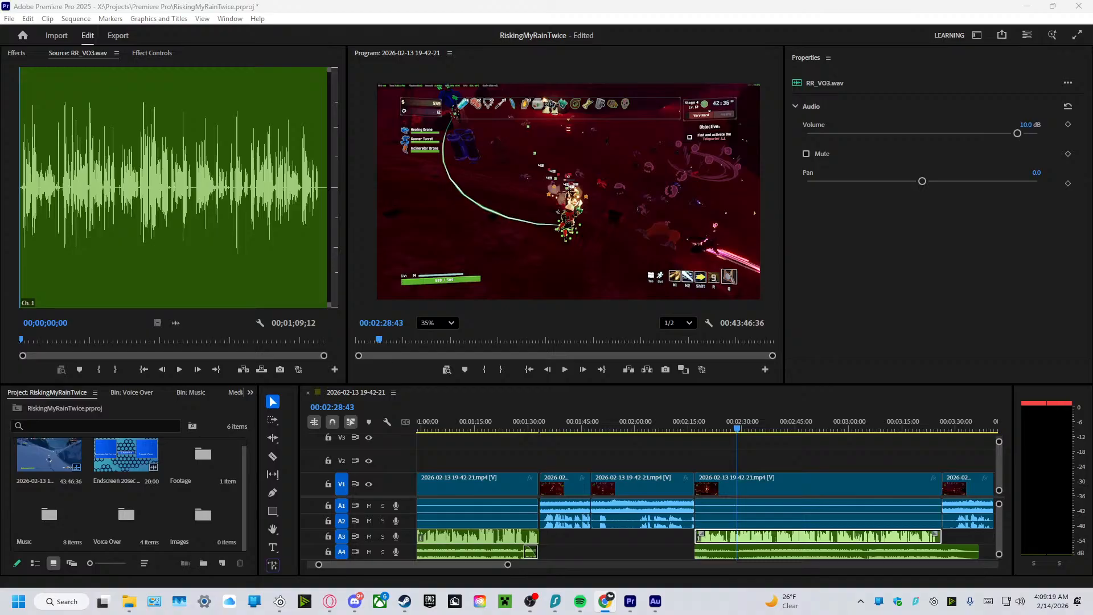
left_click_drag(666, 365, 208, 525)
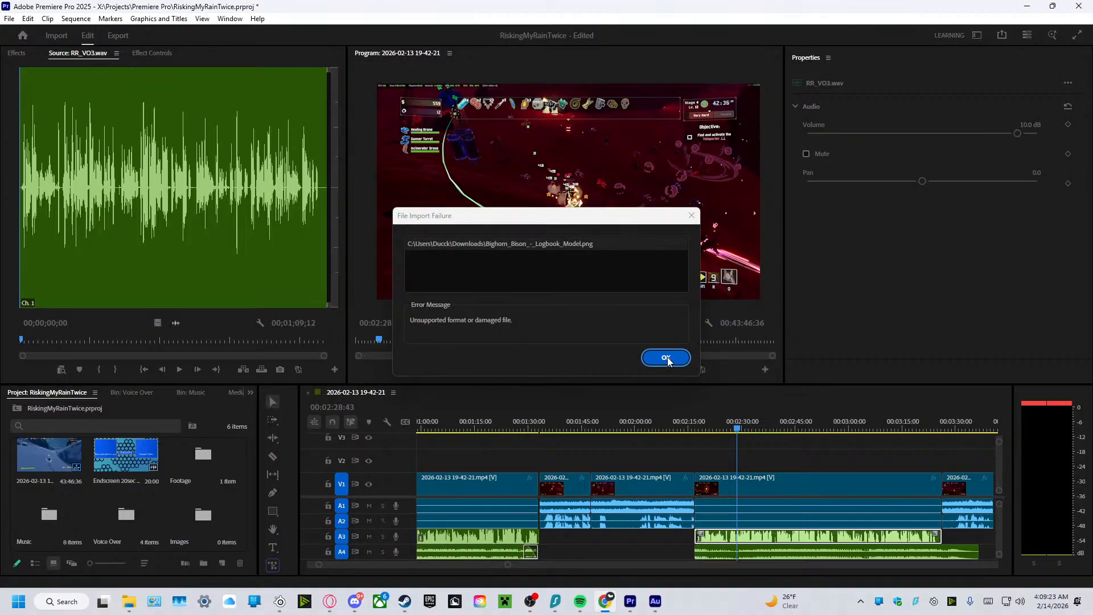
left_click(663, 359)
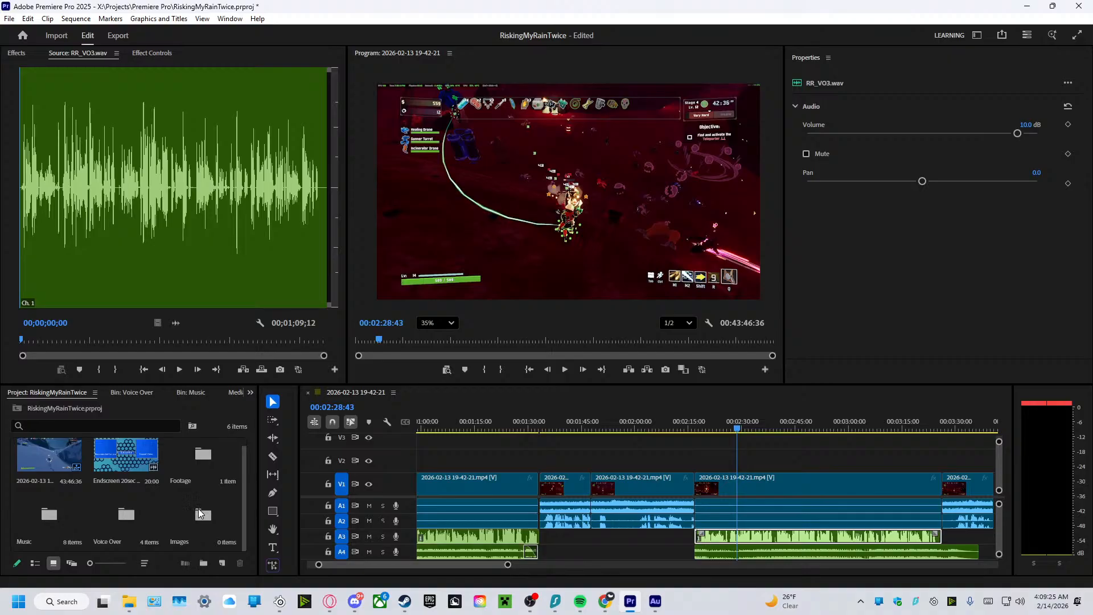
Open the Images bin and import the Risk-Of-Rain-2-Bighorn-Bison image from the web browser into it.
left_click(204, 514)
double_click(203, 514)
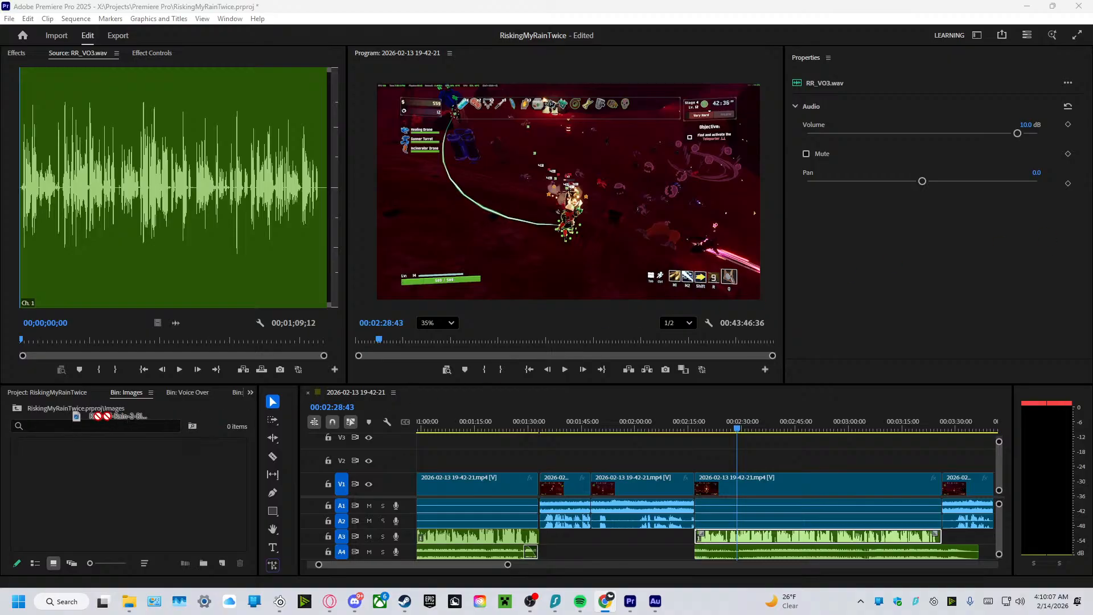
left_click_drag(79, 415, 162, 476)
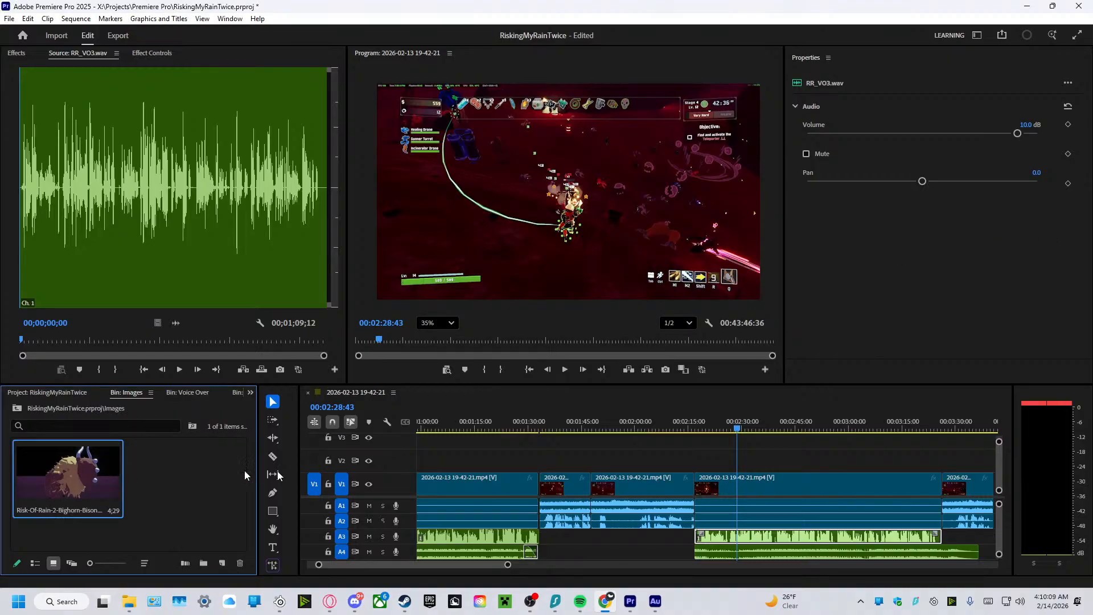
Play the timeline on to about 2:38 and place the bighorn bison image on track V2 at 00:02:38:52.
left_click(566, 370)
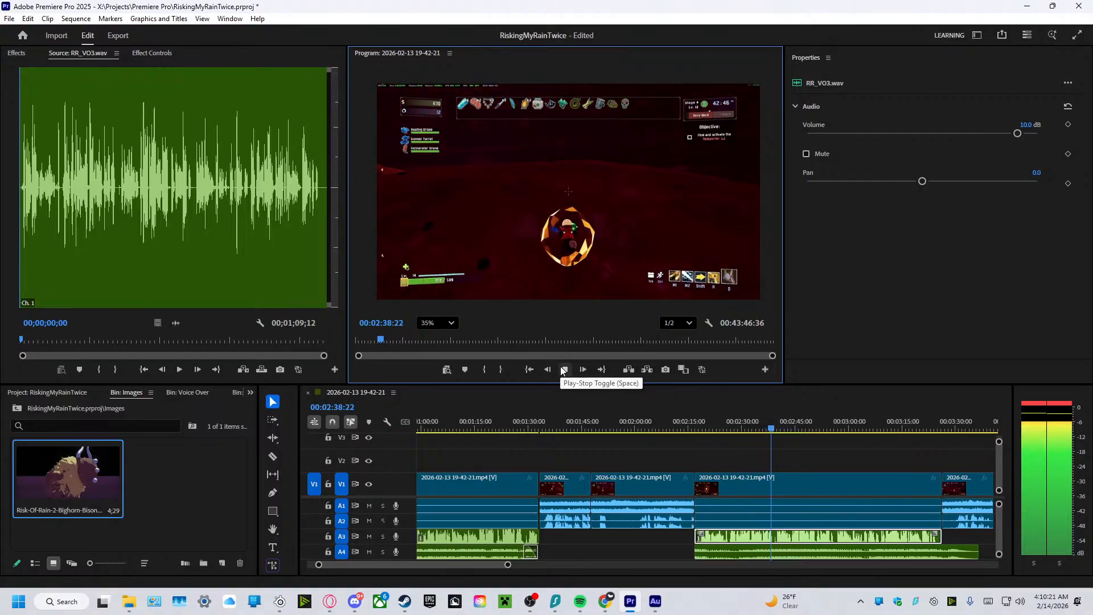
left_click(563, 370)
left_click_drag(94, 464, 780, 459)
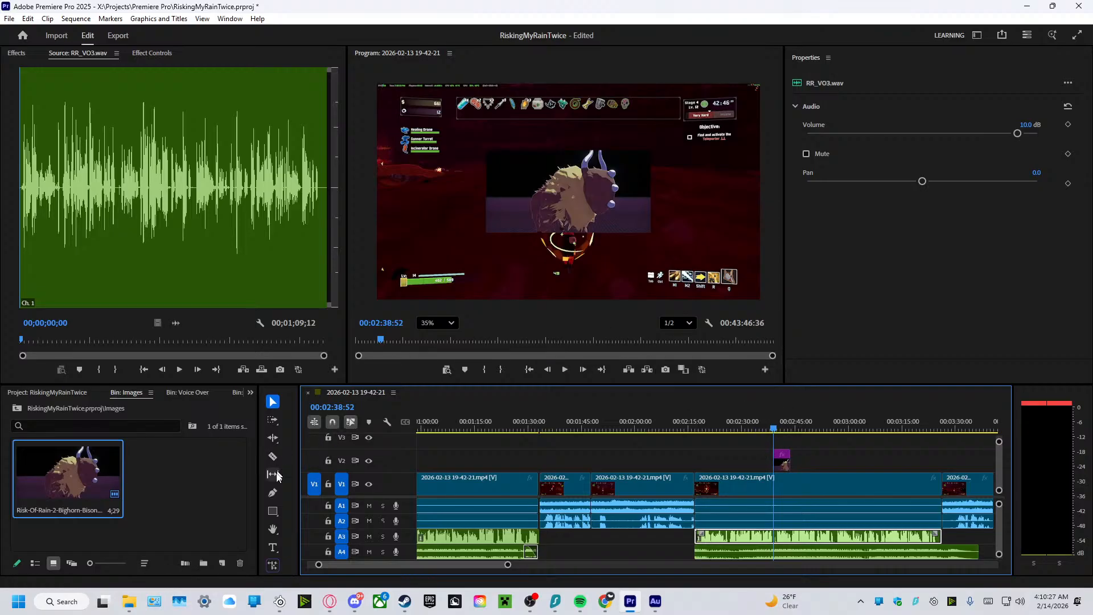
Examine the bison clip's available commands and its Motion and Opacity effect settings.
left_click(782, 461)
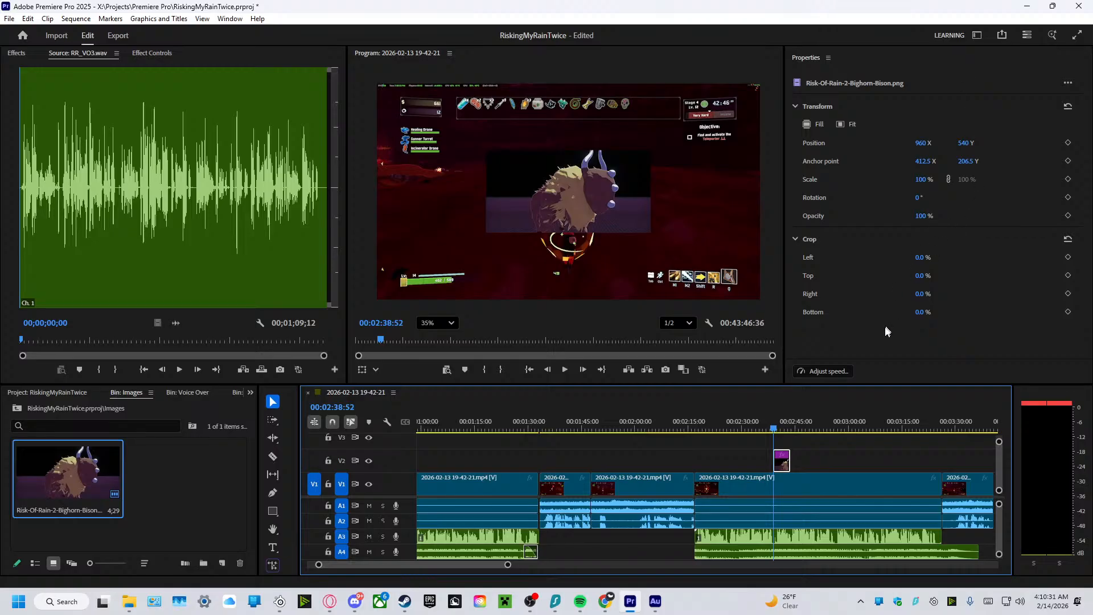
right_click(784, 461)
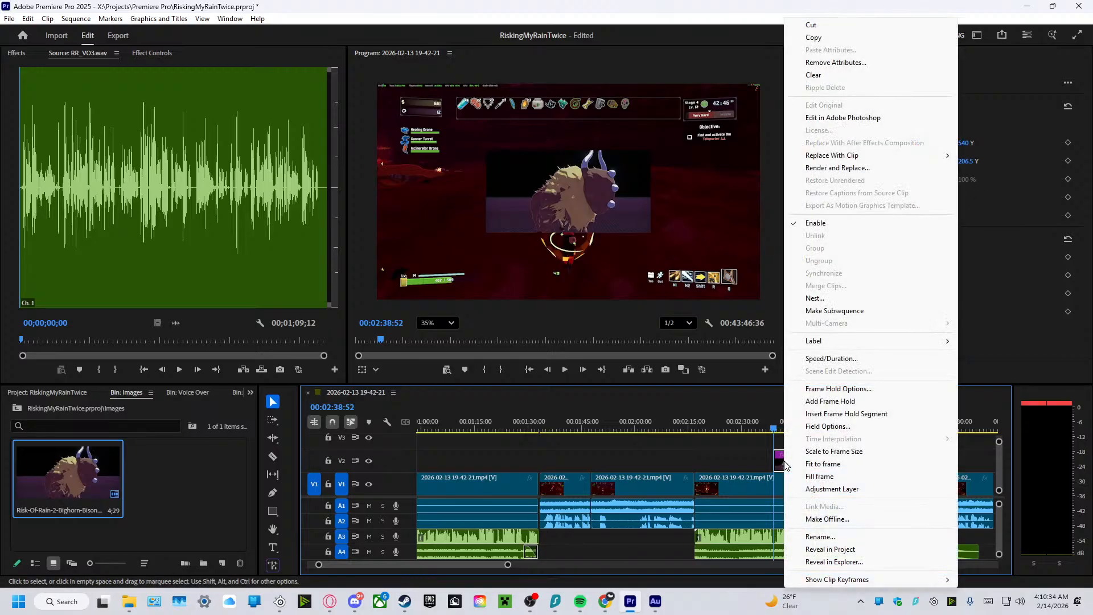
left_click(639, 399)
left_click(152, 53)
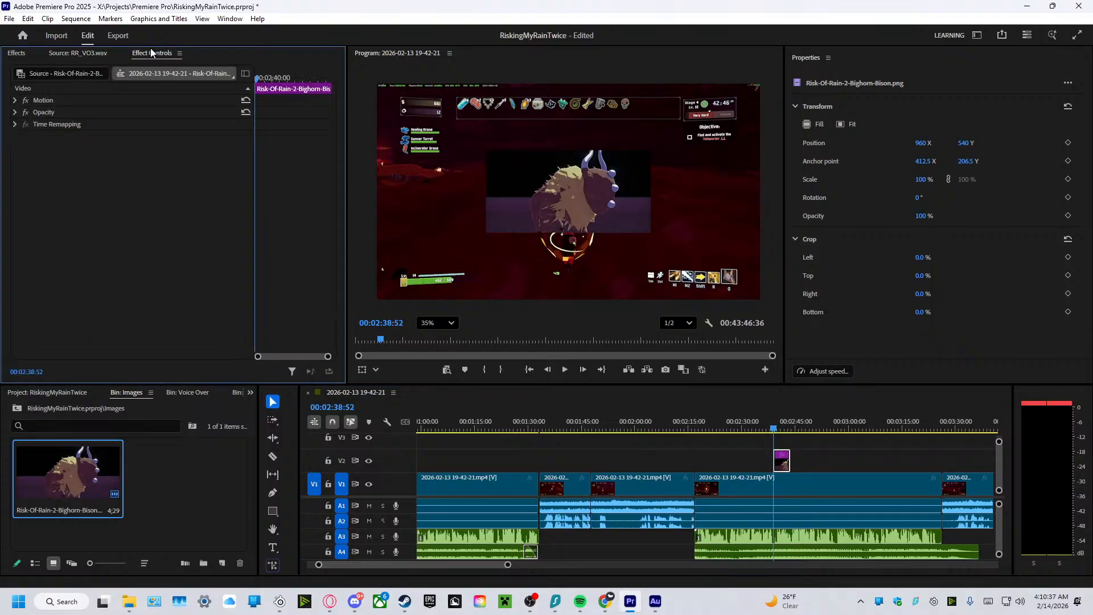
left_click(25, 112)
left_click(16, 112)
left_click(25, 113)
left_click(16, 112)
left_click(15, 101)
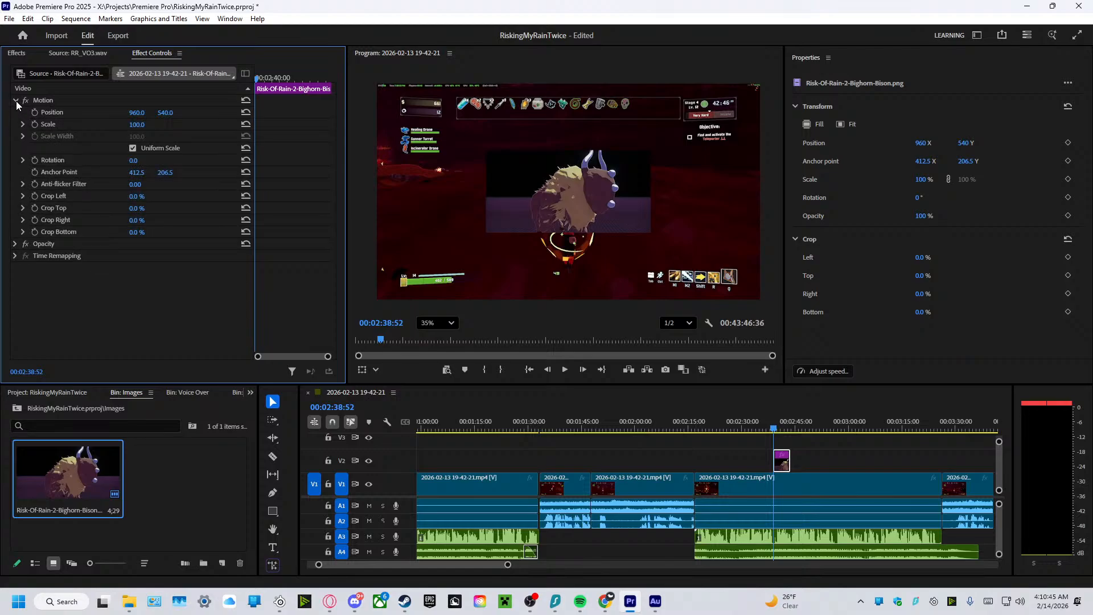
left_click(16, 101)
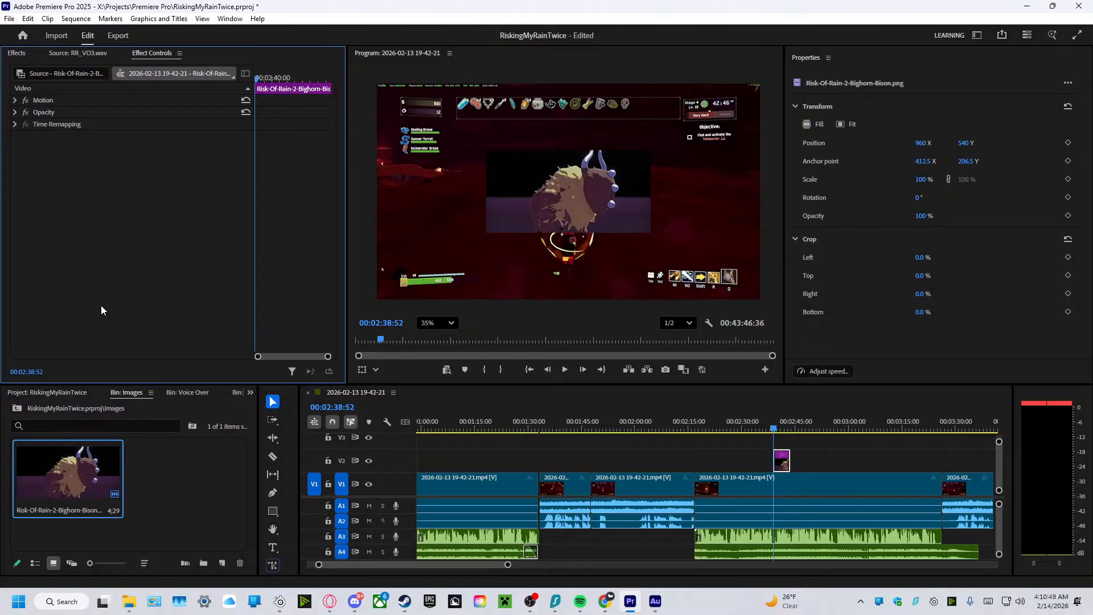
key("alt+Tab")
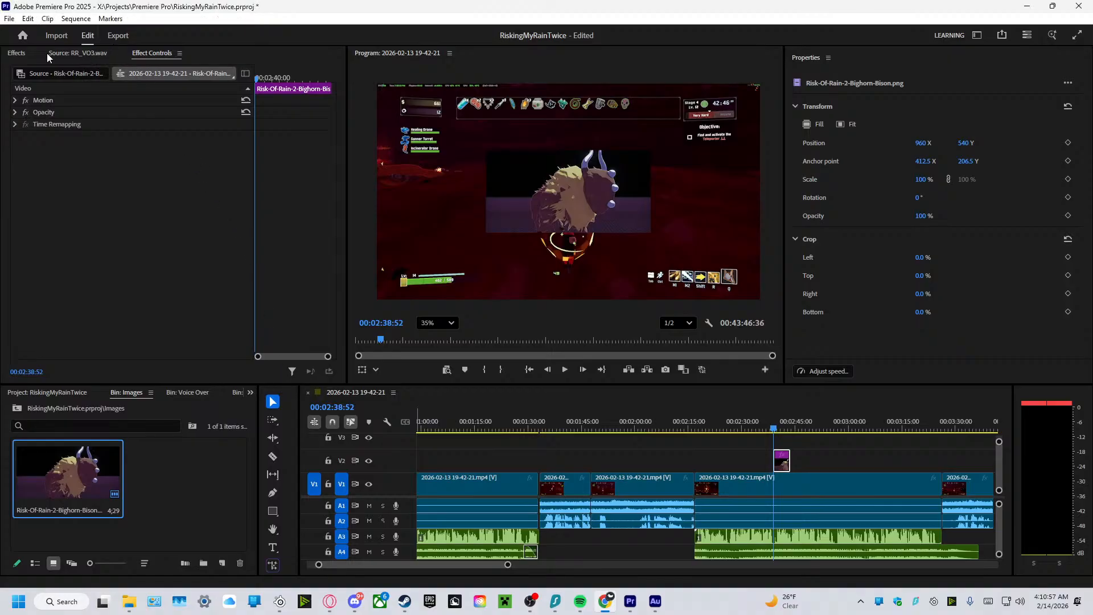
Search the effects for "drop" and apply the Drop Shadow effect to the bison image clip on V2.
left_click(17, 53)
left_click(42, 72)
type("drop")
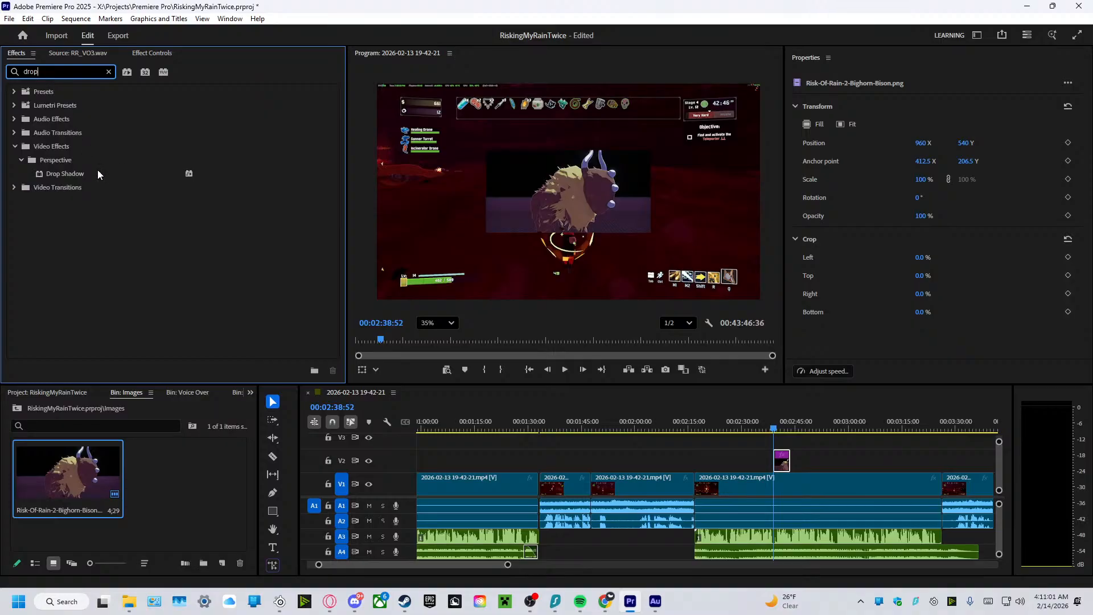
left_click_drag(65, 174, 783, 461)
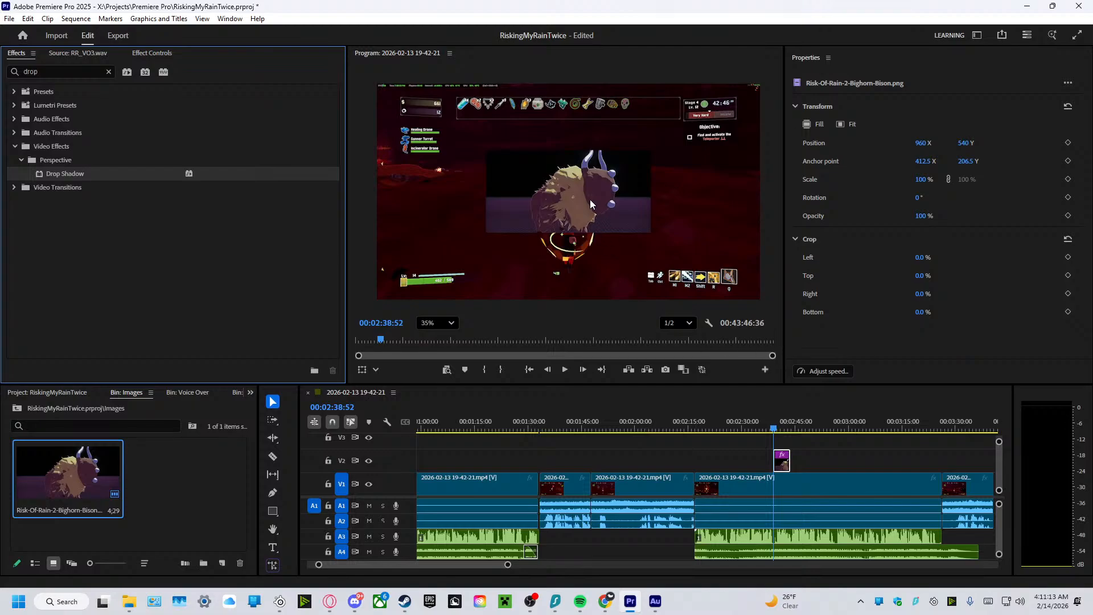
Set the bison image's Drop Shadow distance to 15 and its direction to 133°.
double_click(781, 454)
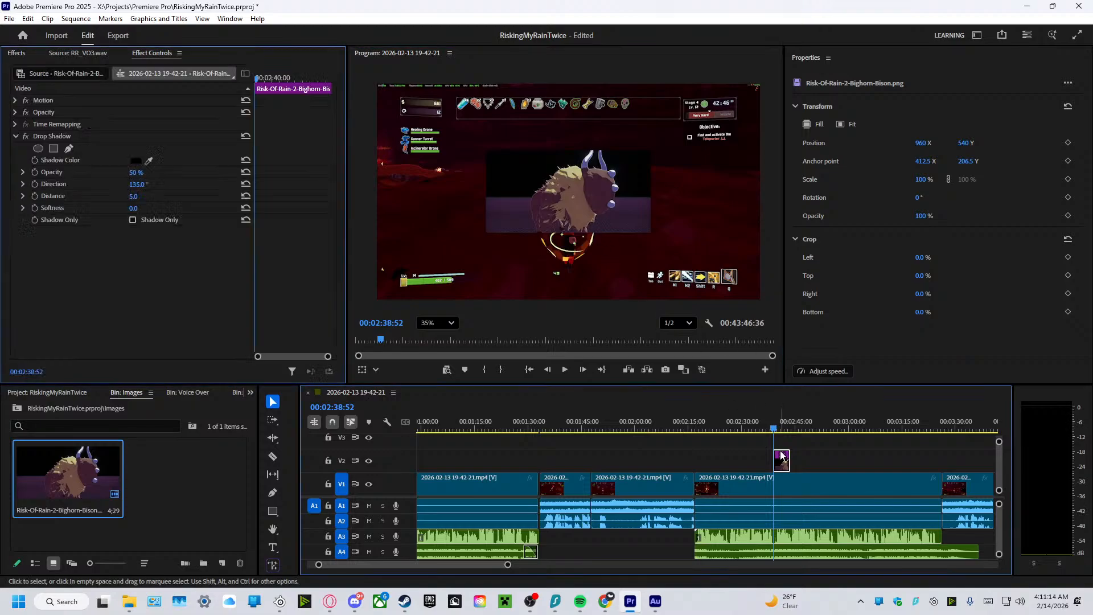
left_click(133, 196)
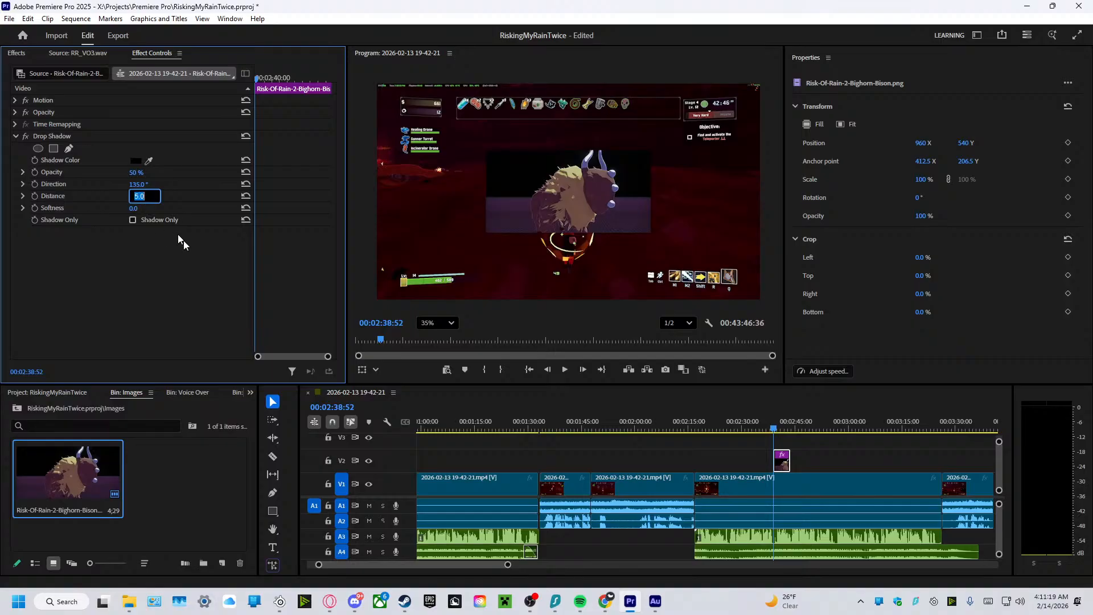
type("10")
key("Return")
left_click(145, 195)
type("20")
key("Return")
left_click(145, 194)
key("BackSpace")
key("Return")
left_click_drag(137, 184, 144, 184)
Set the Drop Shadow softness to 45 and its opacity to 65% on the bison image.
left_click_drag(133, 209, 140, 209)
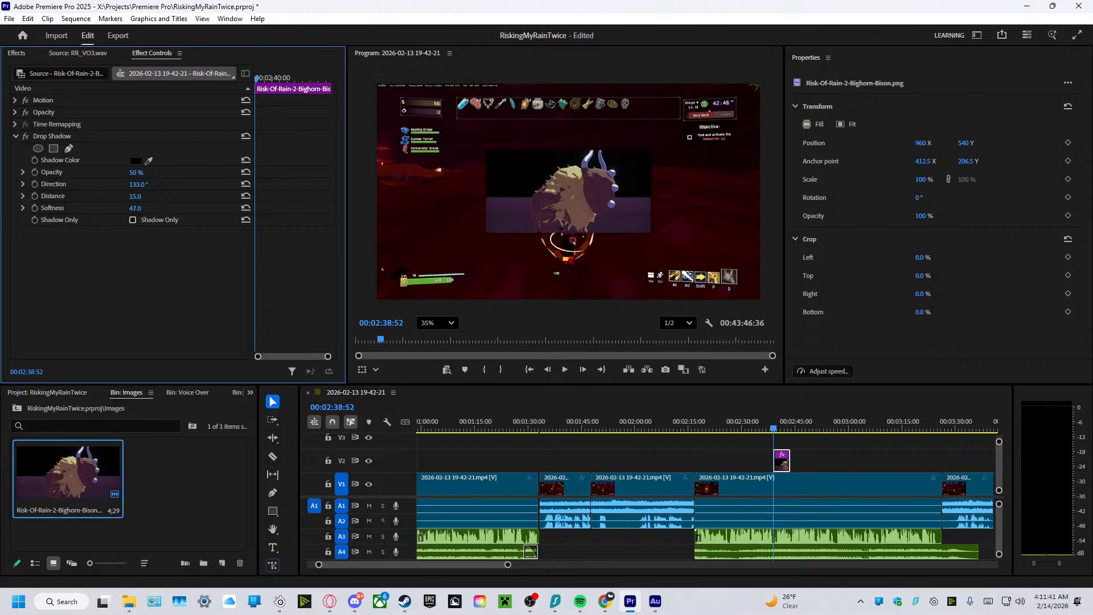
left_click(140, 209)
key("Right")
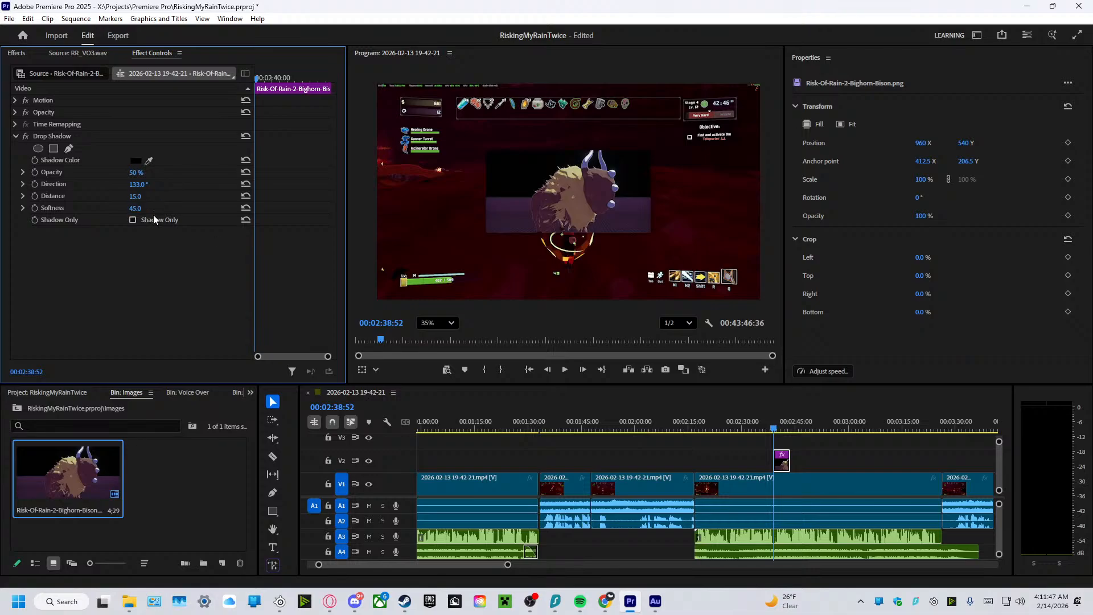
left_click(144, 171)
type("65")
key("Return")
Activate the on-screen transform handles of the bison image in the Program Monitor.
left_click(516, 192)
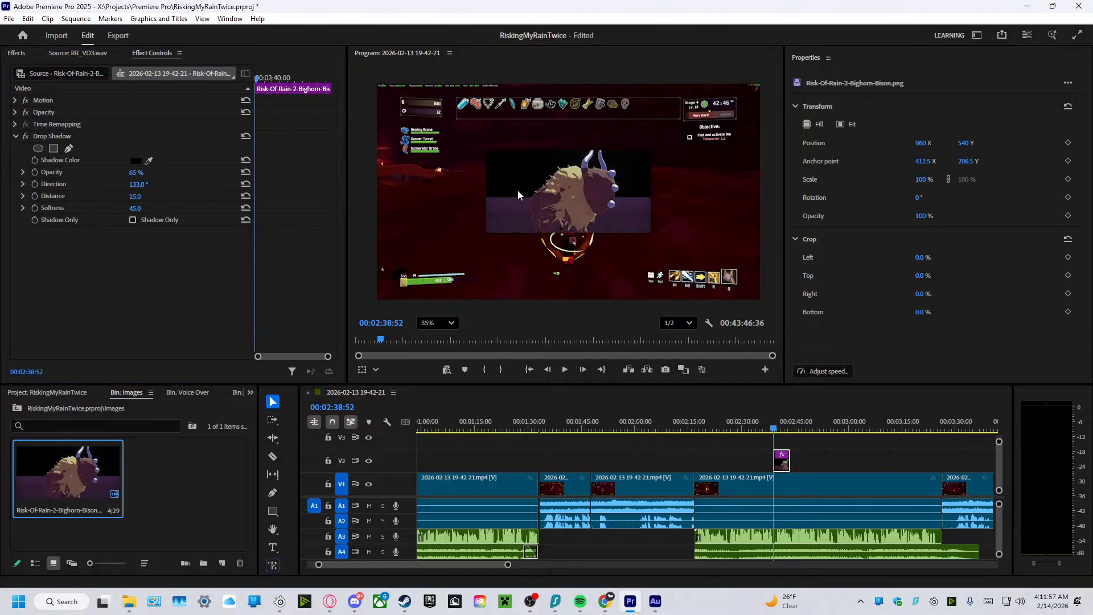
left_click(780, 461)
left_click(600, 188)
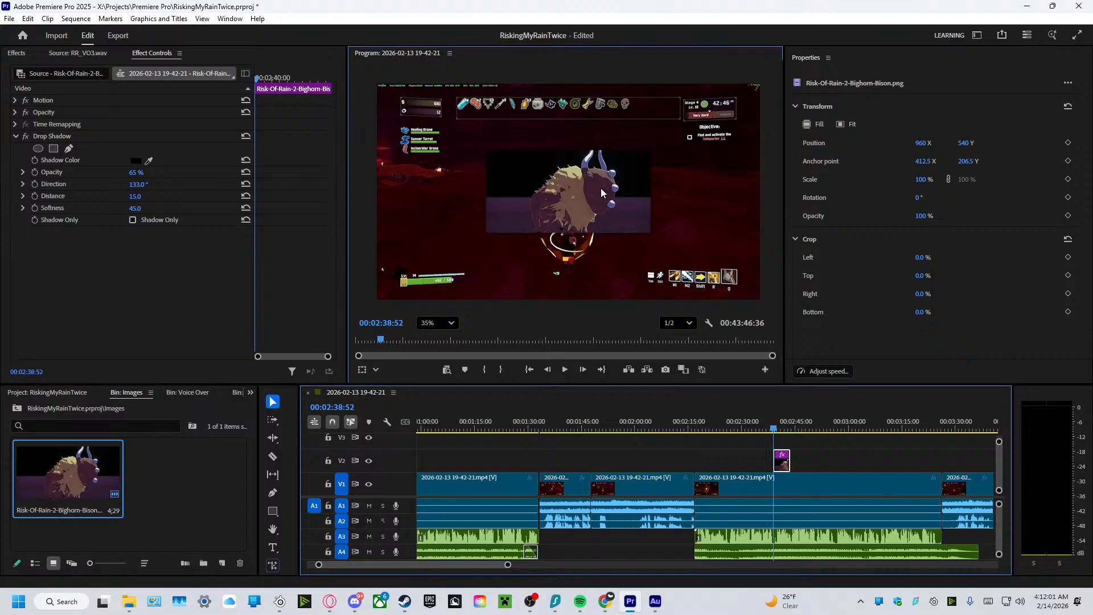
double_click(781, 460)
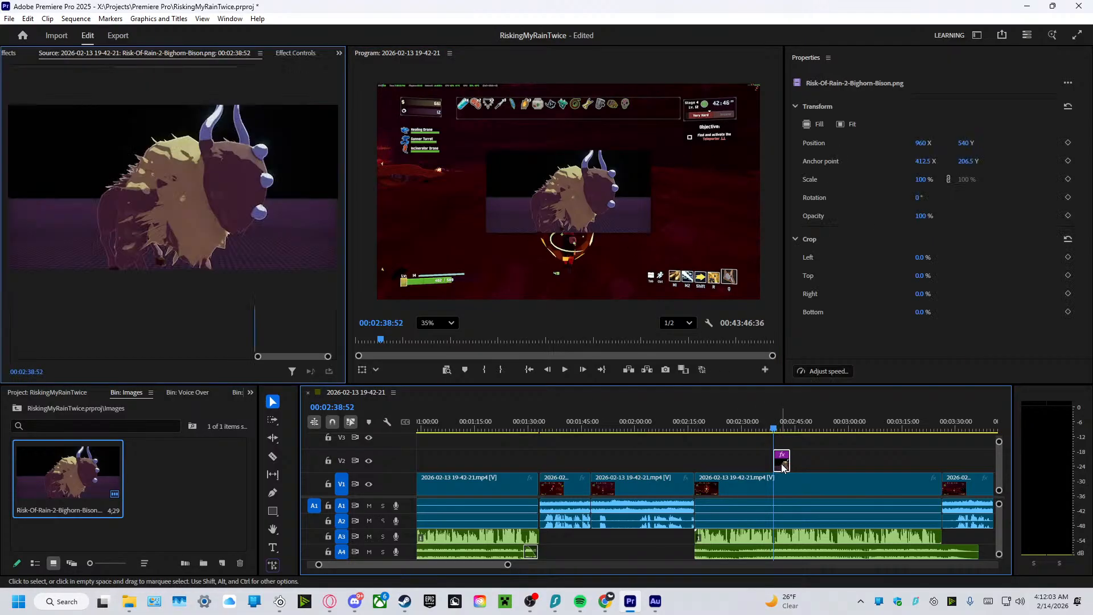
left_click(389, 202)
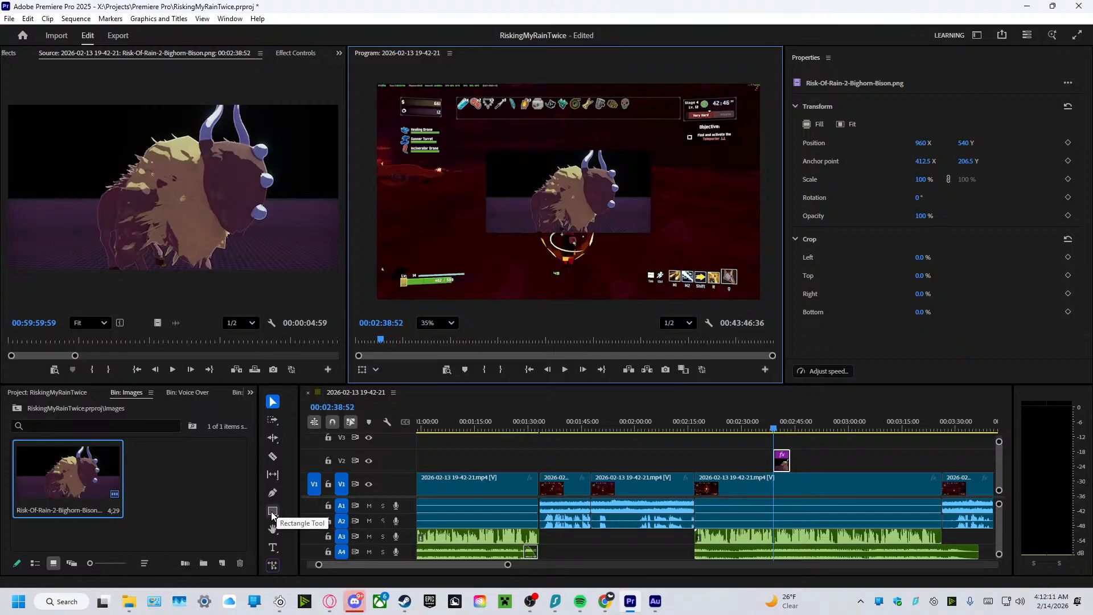
left_click(782, 461)
double_click(588, 214)
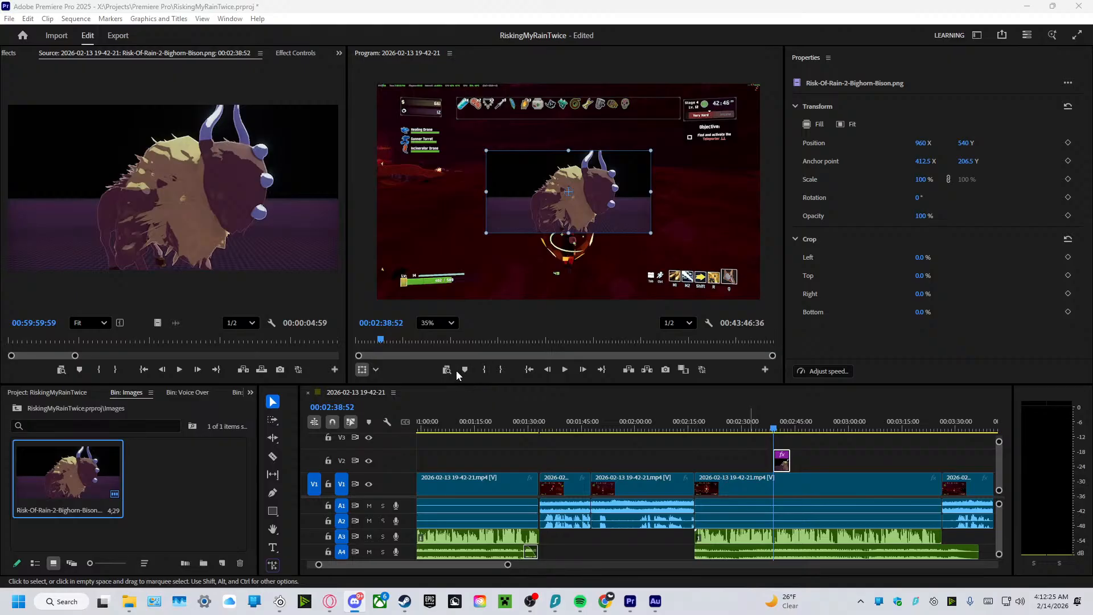
left_click(362, 370)
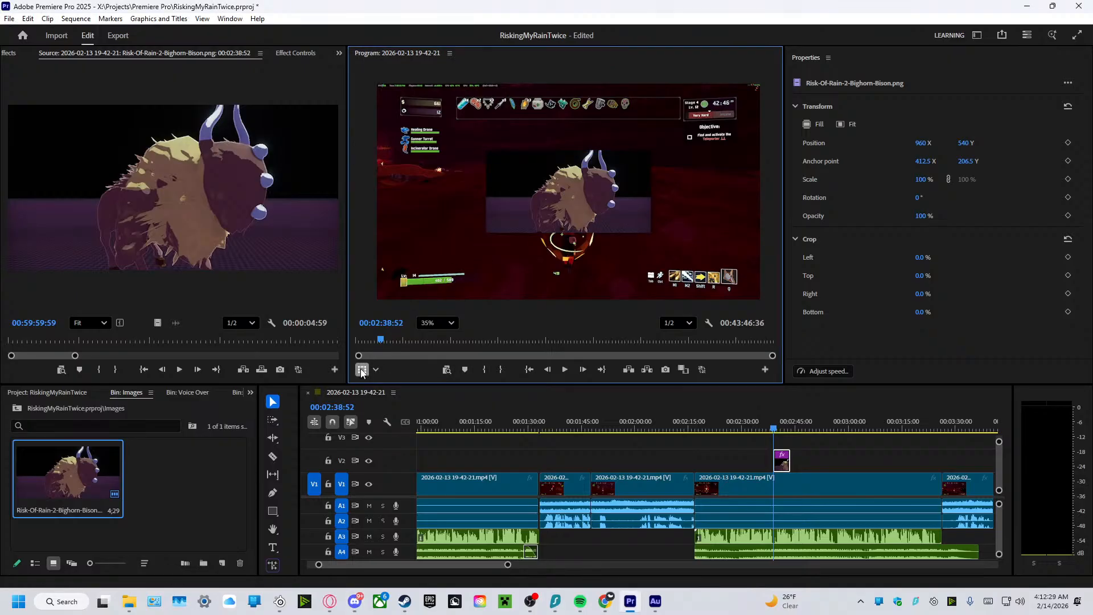
left_click(549, 174)
Reposition the bison image to about 974, 583, enlarge it to about 146% and rotate it to about -9°.
left_click_drag(549, 173, 534, 204)
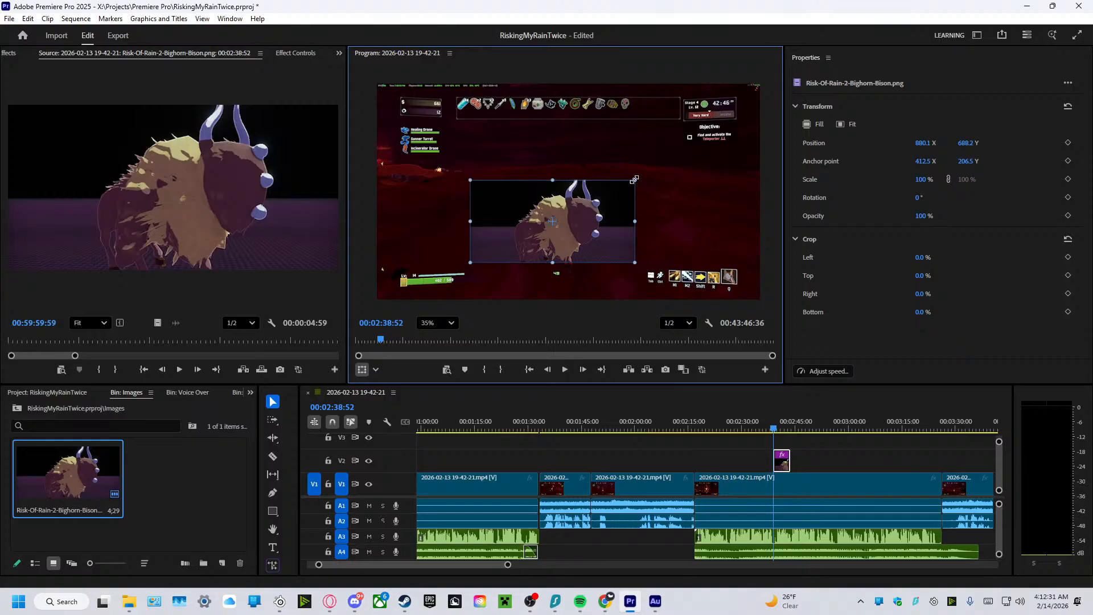
left_click_drag(634, 180, 662, 128)
left_click_drag(627, 166, 638, 152)
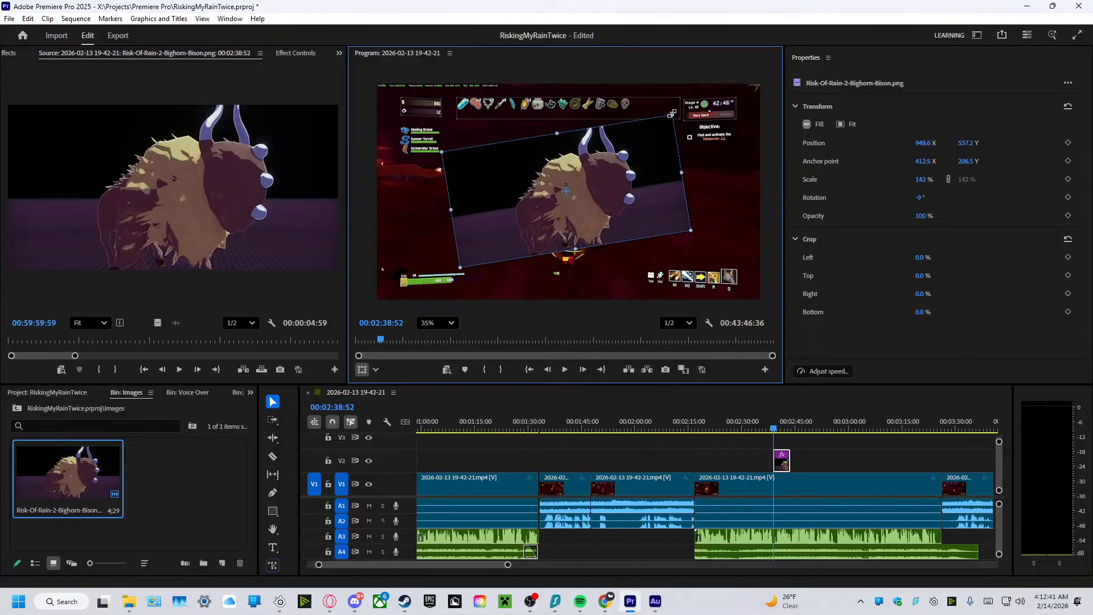
left_click_drag(671, 114, 676, 111)
left_click_drag(625, 174, 630, 182)
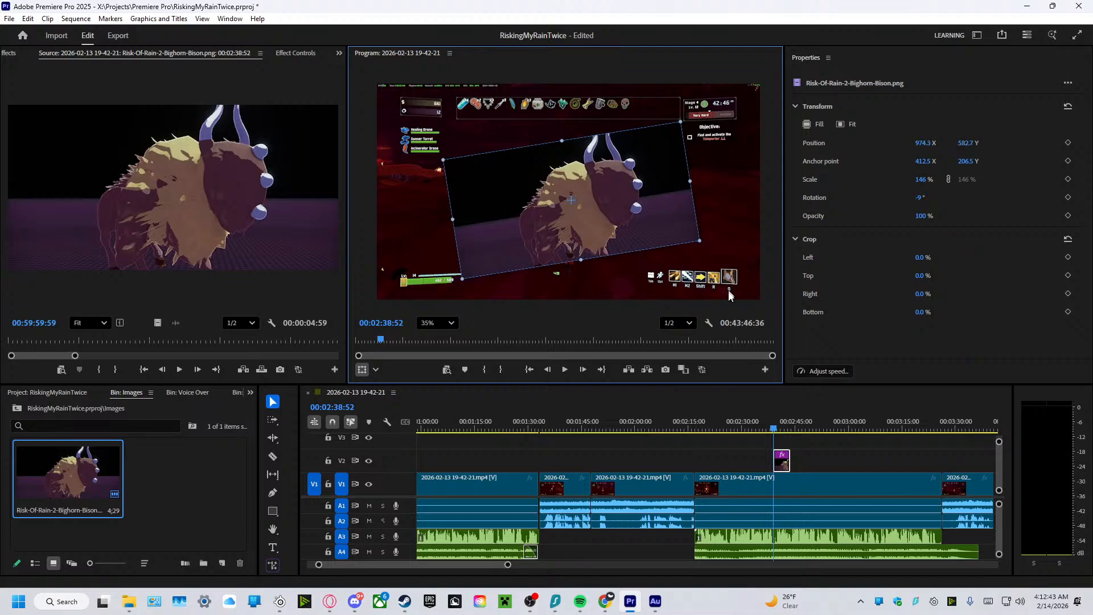
Move the bison clip on V2 earlier to start at 00:02:36:47 and check its timing by playing from 2:33 to about 2:40.
left_click_drag(773, 428, 766, 428)
left_click(564, 370)
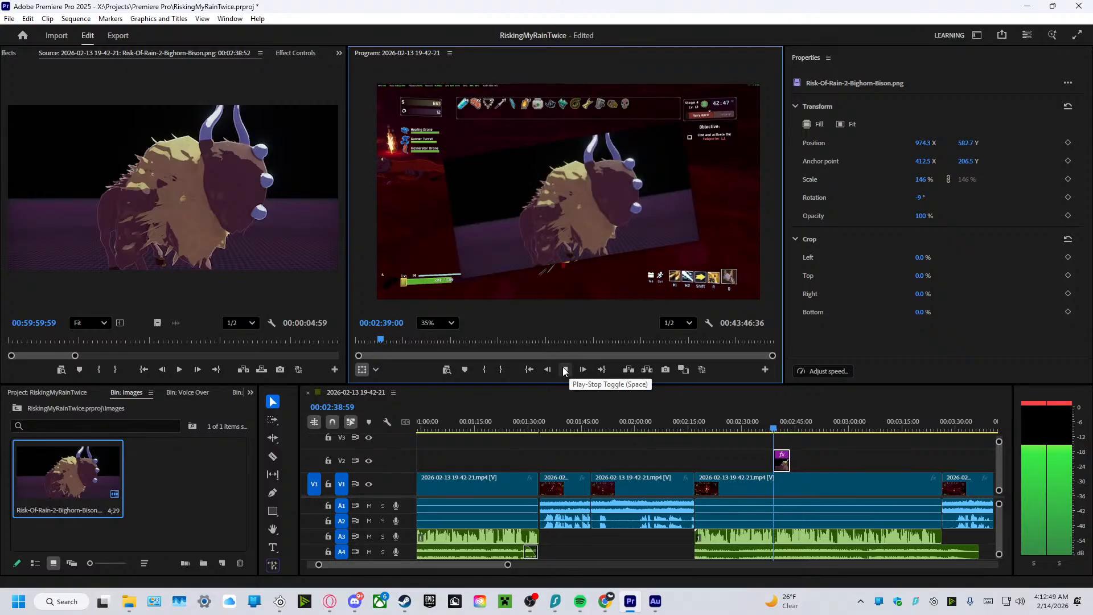
left_click(564, 369)
left_click(782, 465)
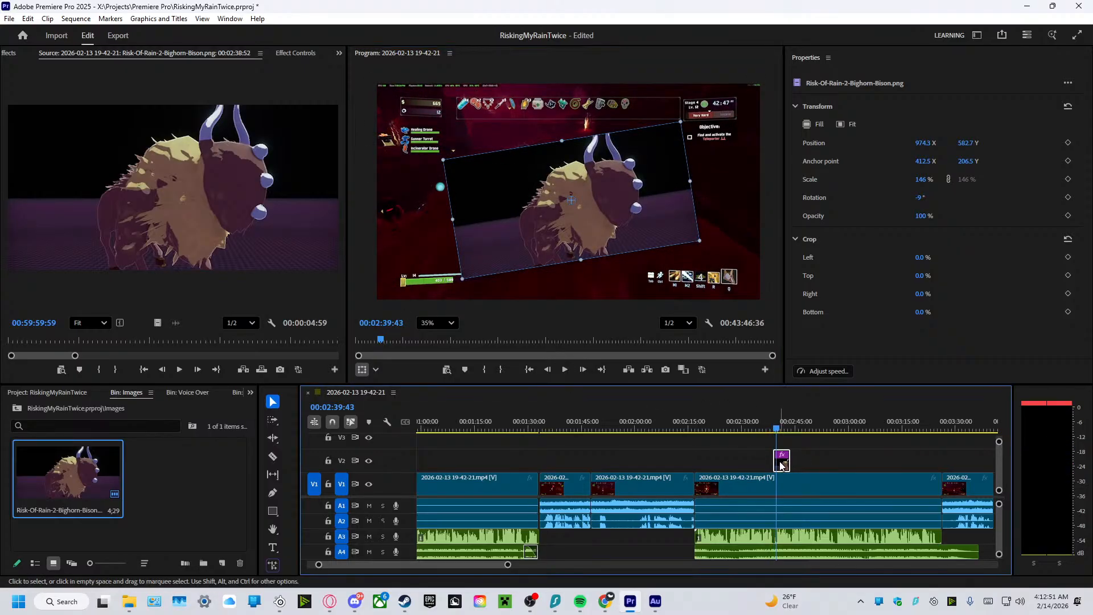
left_click_drag(766, 429, 775, 466)
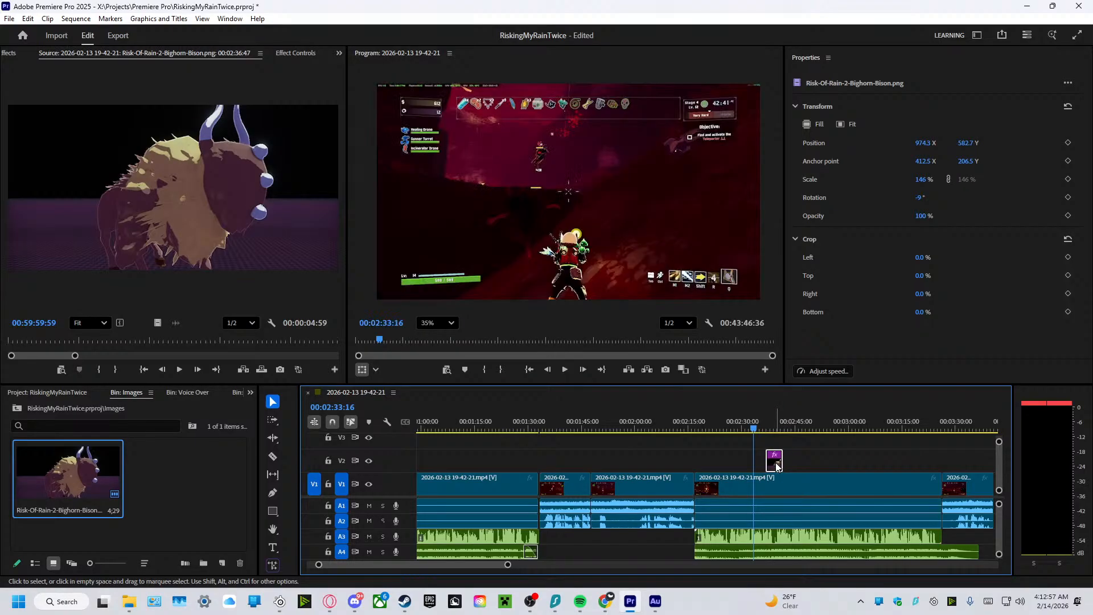
left_click(564, 369)
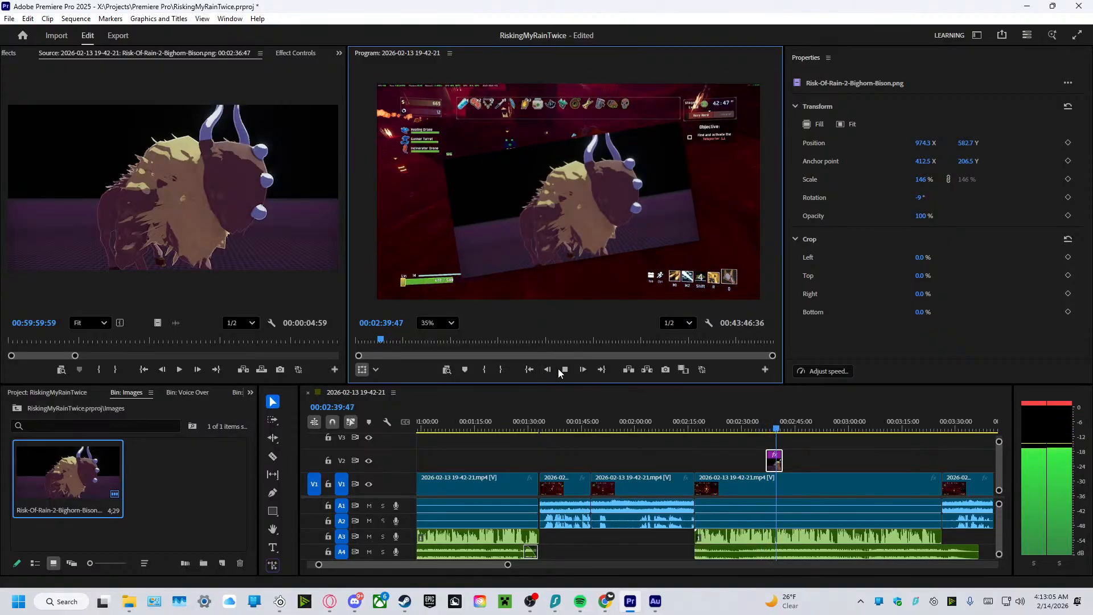
left_click(563, 371)
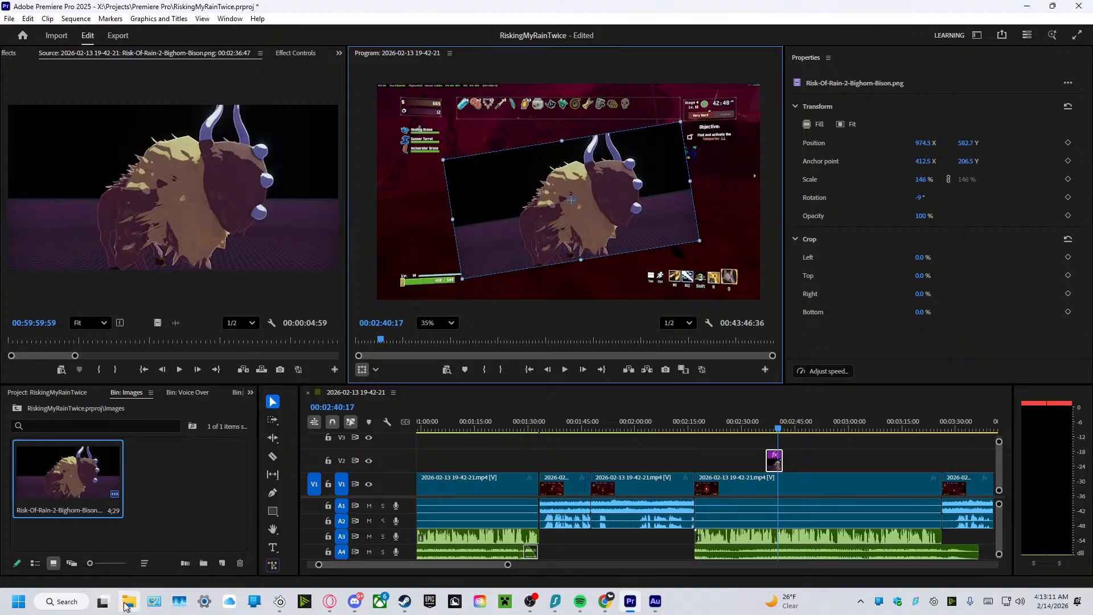
Switch to File Explorer and look through the Audio folder on the X: drive.
mouse_move(125, 607)
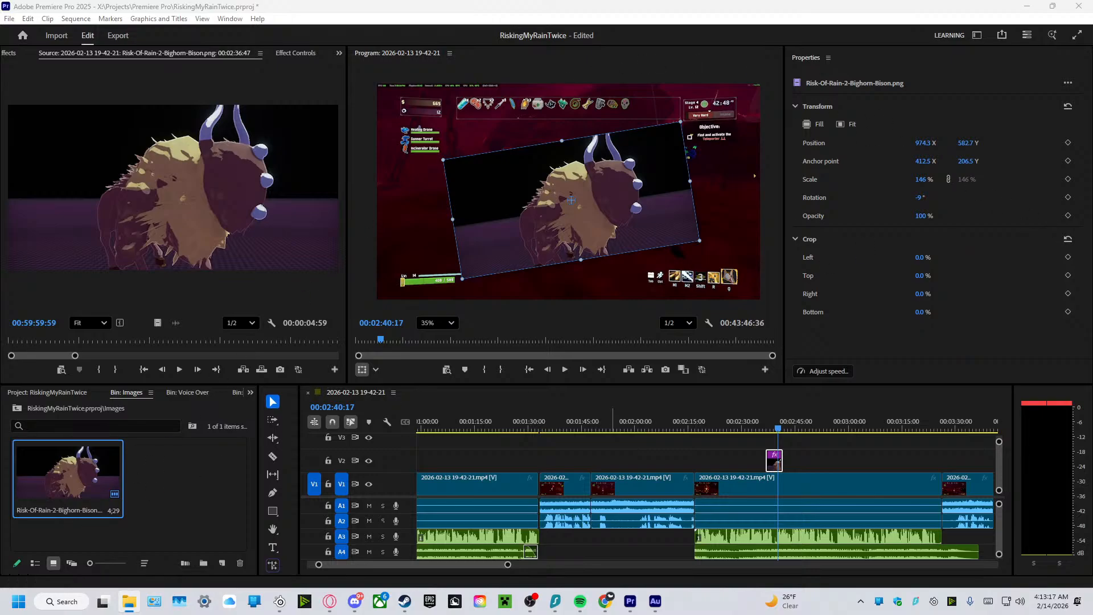
left_click_drag(1092, 105, 665, 83)
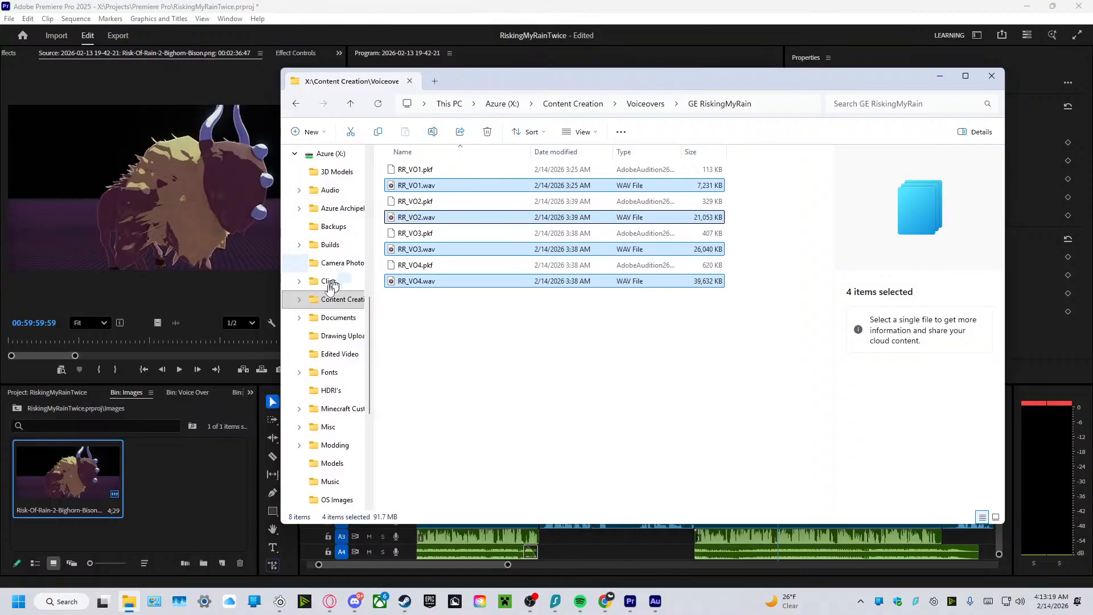
scroll(345, 339, "up", 2)
left_click(331, 408)
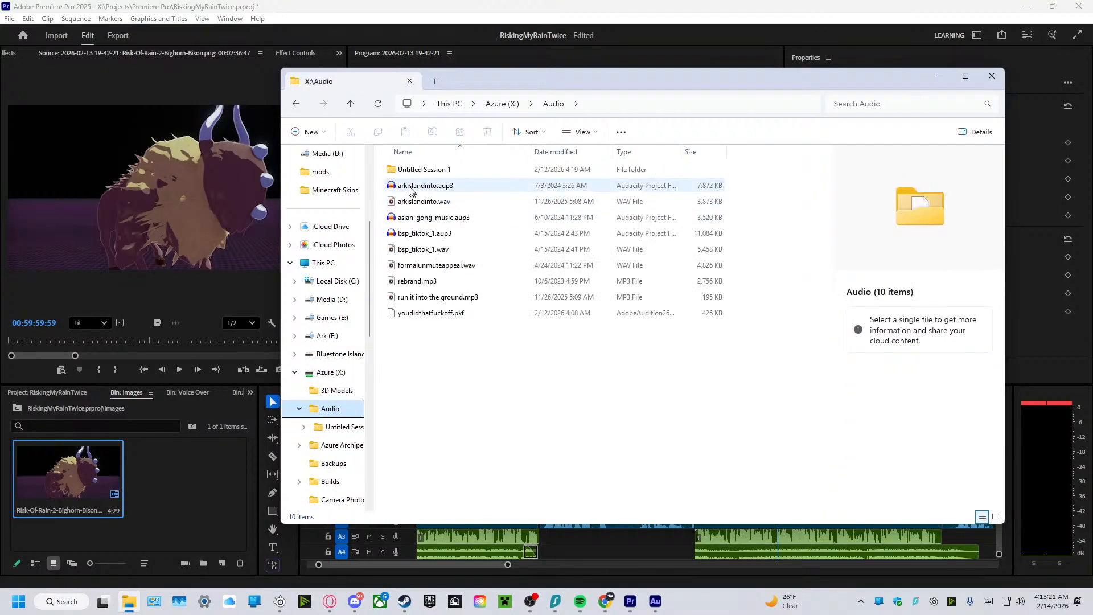
key("alt+Left")
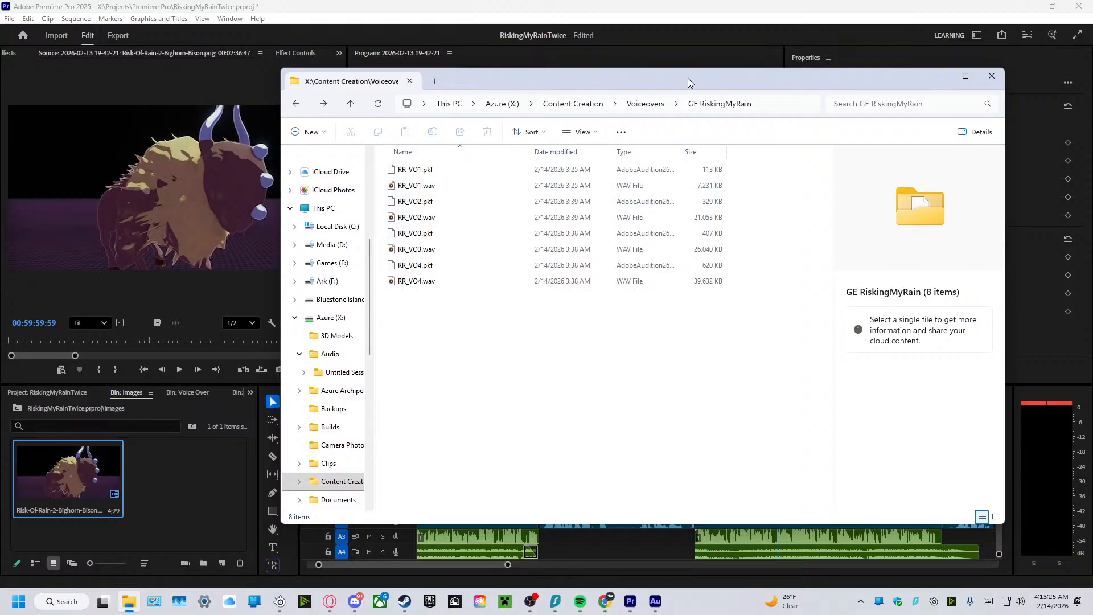
Open the Soundboard folder on the X: drive and open applepay.mp3 in Media Player to preview it.
left_click(502, 104)
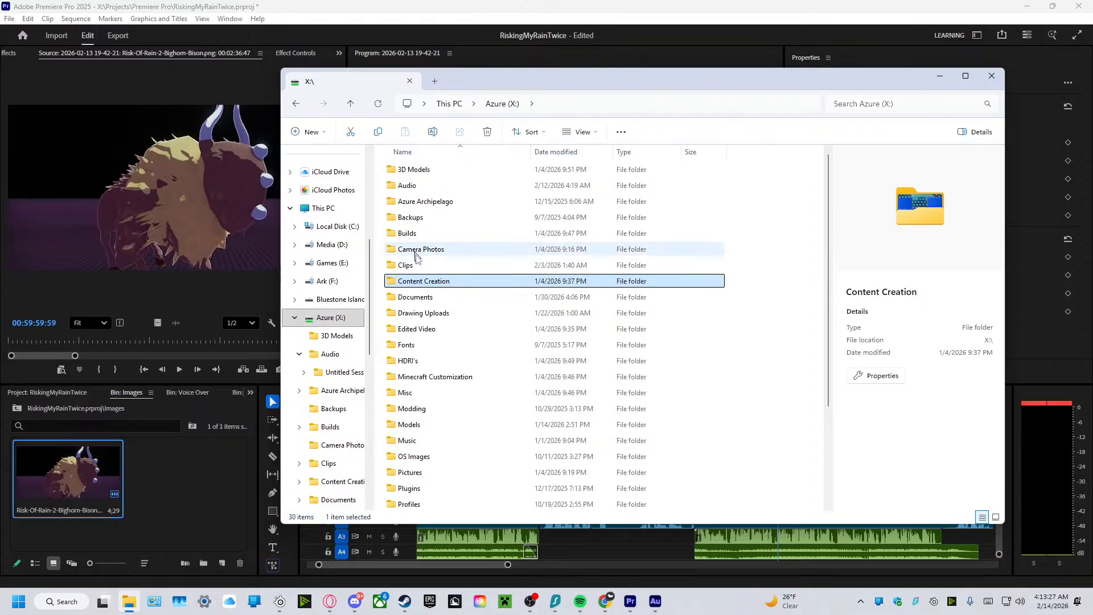
scroll(404, 454, "down", 2)
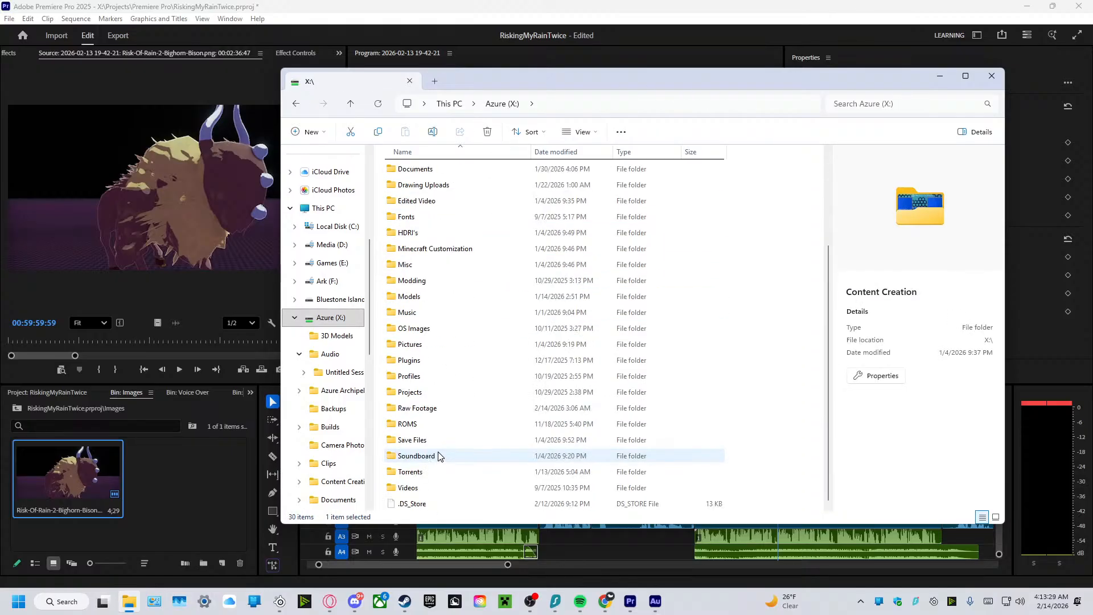
double_click(413, 455)
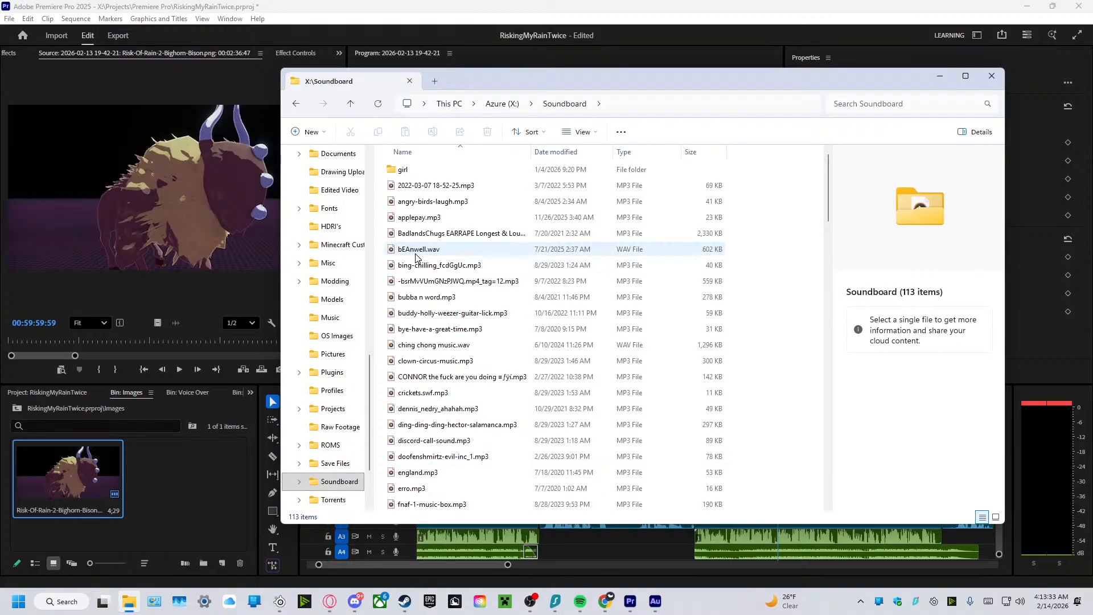
double_click(419, 217)
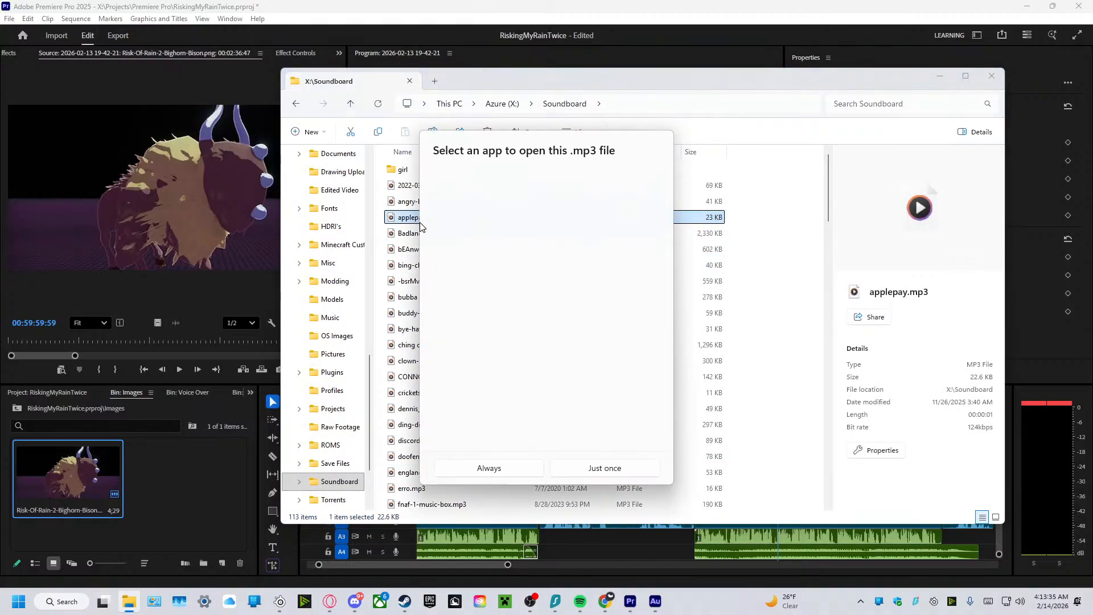
left_click(542, 465)
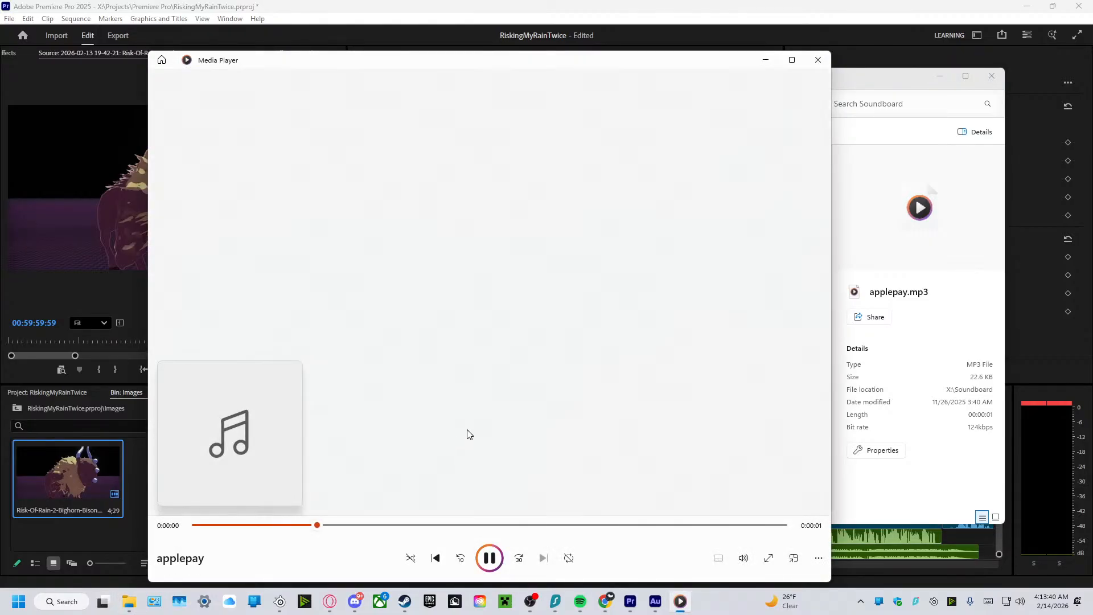
Preview the ENGLAND IS MY CITY and im-a-gnome-meme-sound-effect-woo sounds from the Soundboard folder in Media Player.
left_click(818, 60)
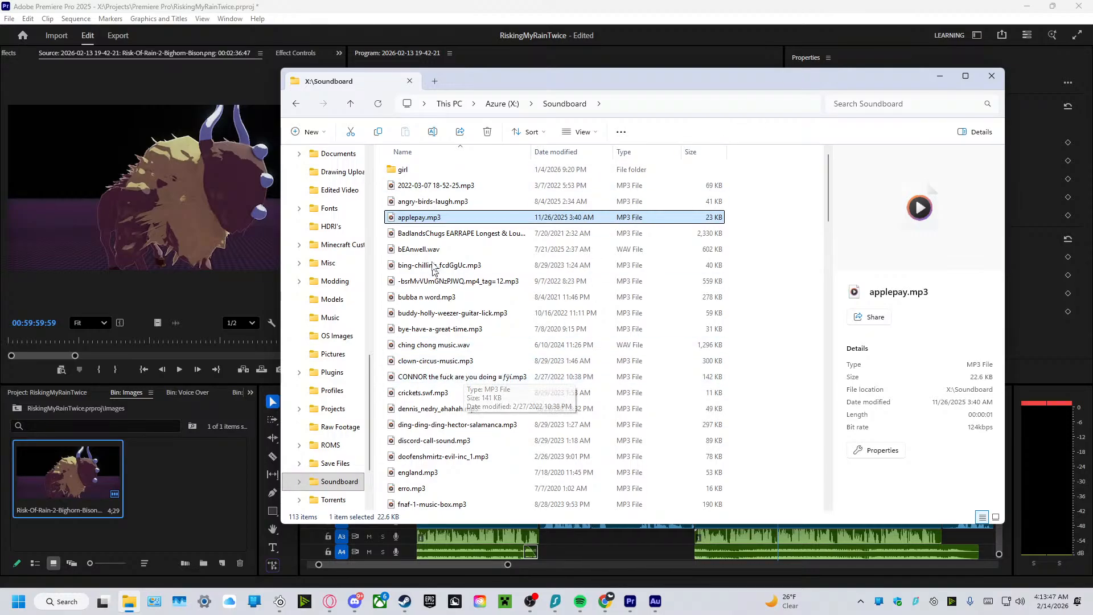
scroll(432, 330, "down", 1)
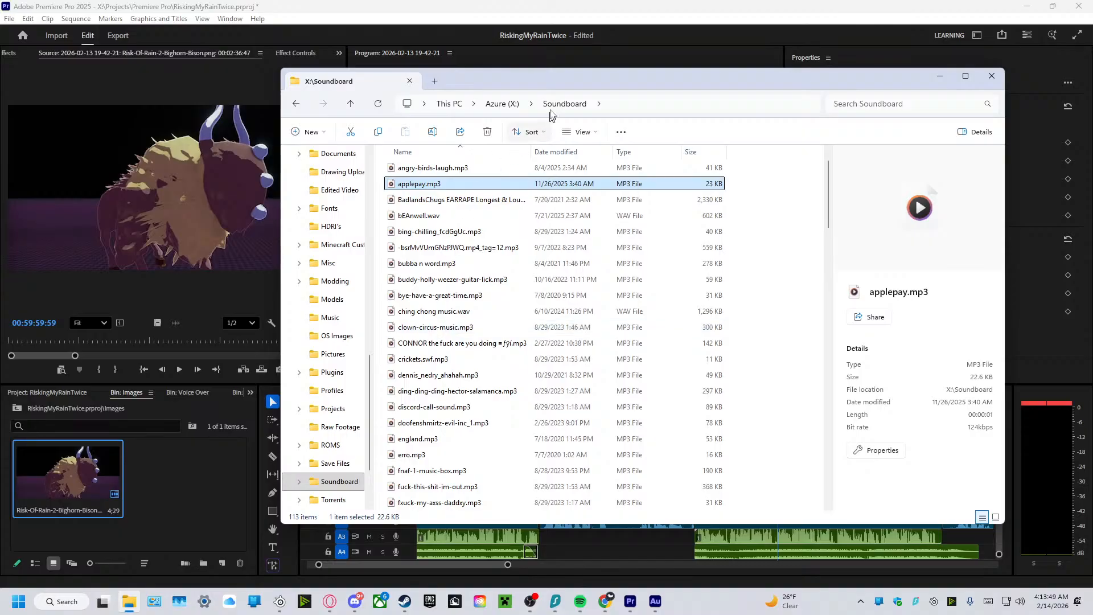
left_click_drag(558, 85, 1092, 103)
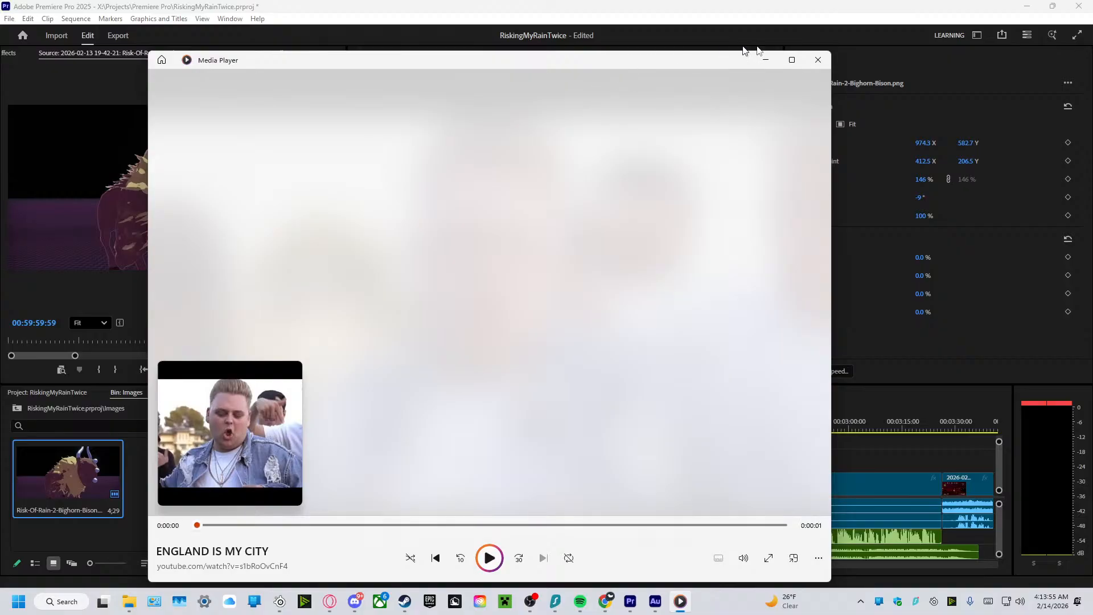
left_click(818, 60)
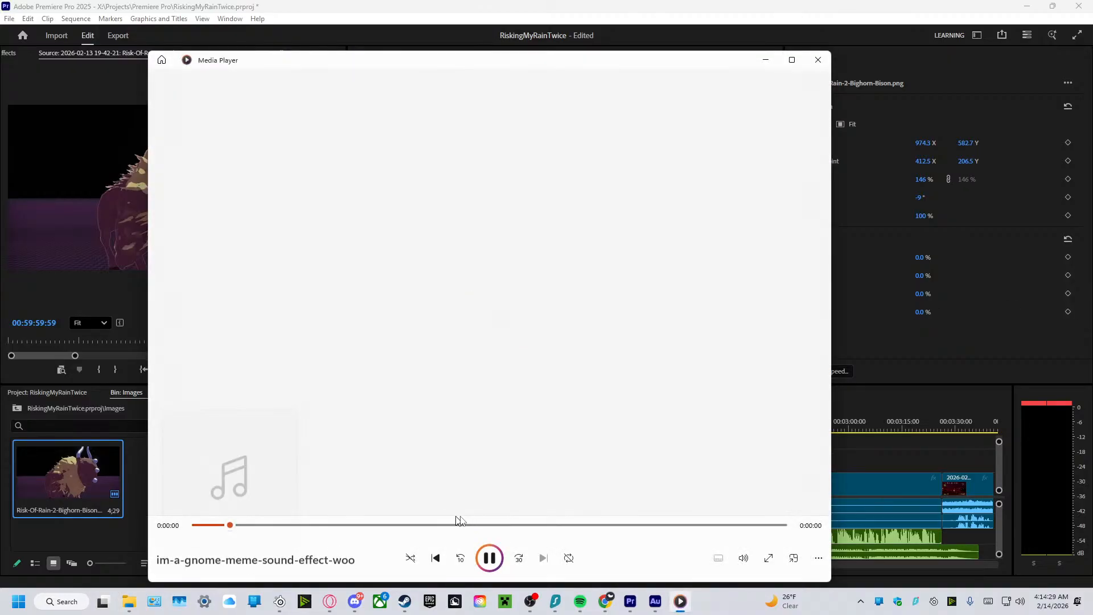
left_click(758, 61)
Create a new bin named Sound Effects at the root of the RiskingMyRainTwice project.
left_click(179, 492)
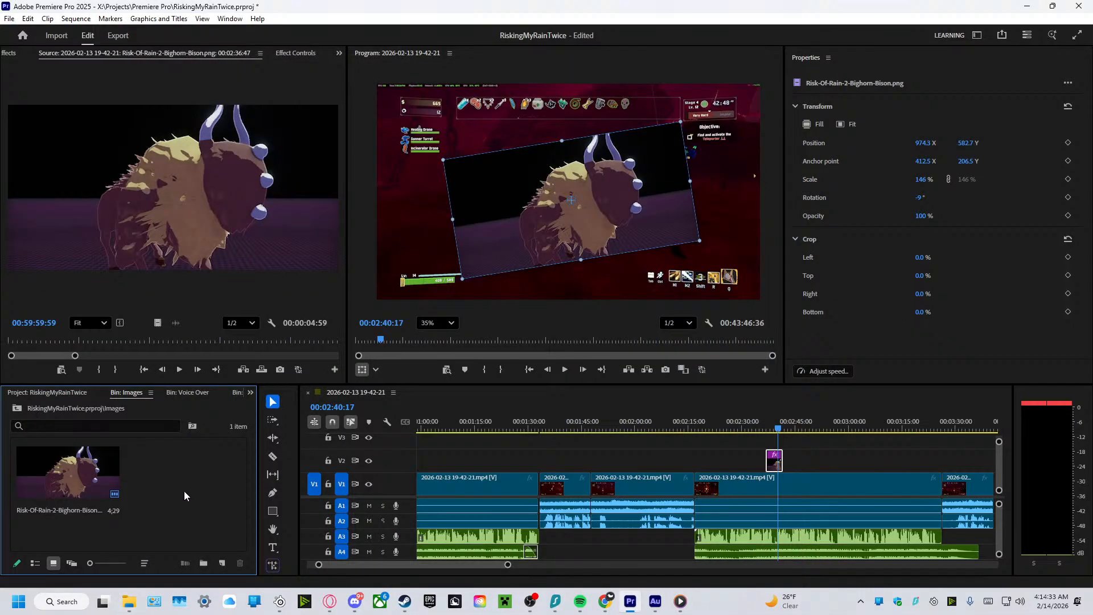
left_click(73, 390)
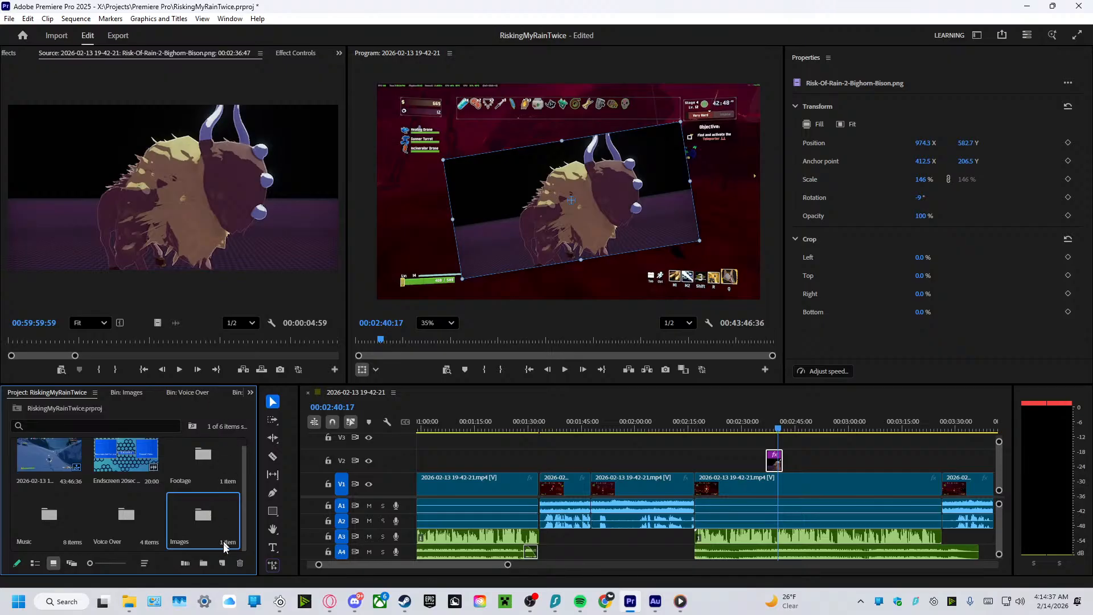
left_click(208, 562)
left_click_drag(245, 464, 243, 537)
right_click(15, 488)
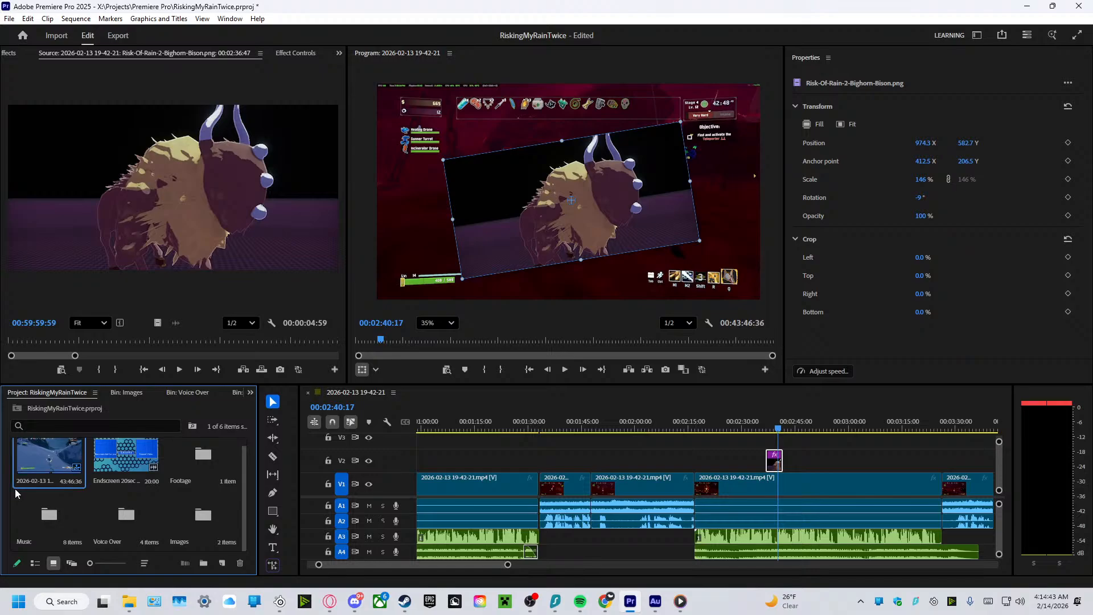
left_click(10, 526)
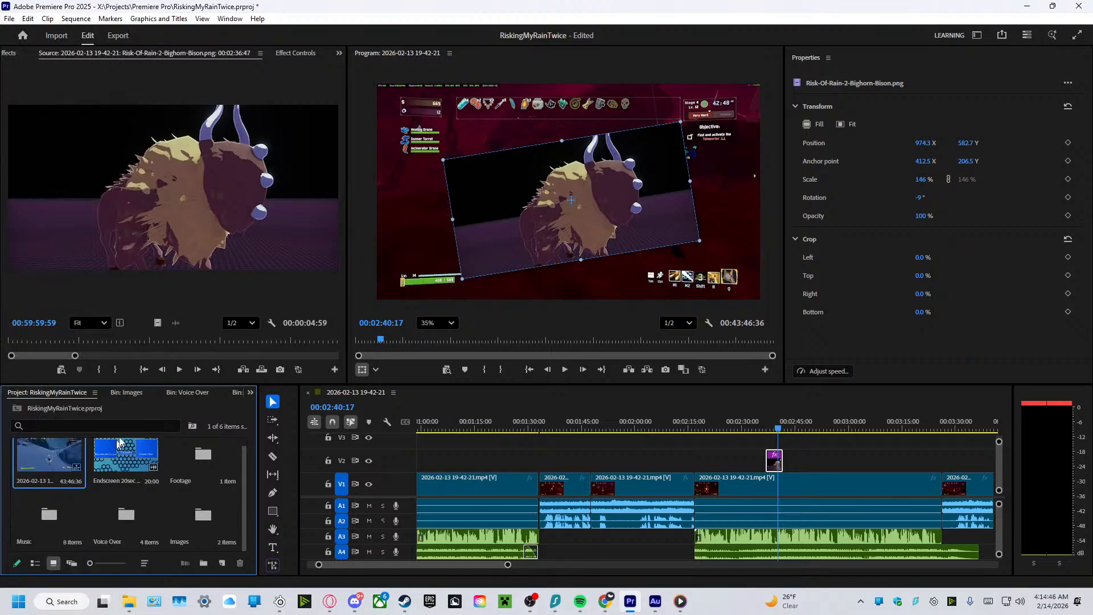
left_click(202, 565)
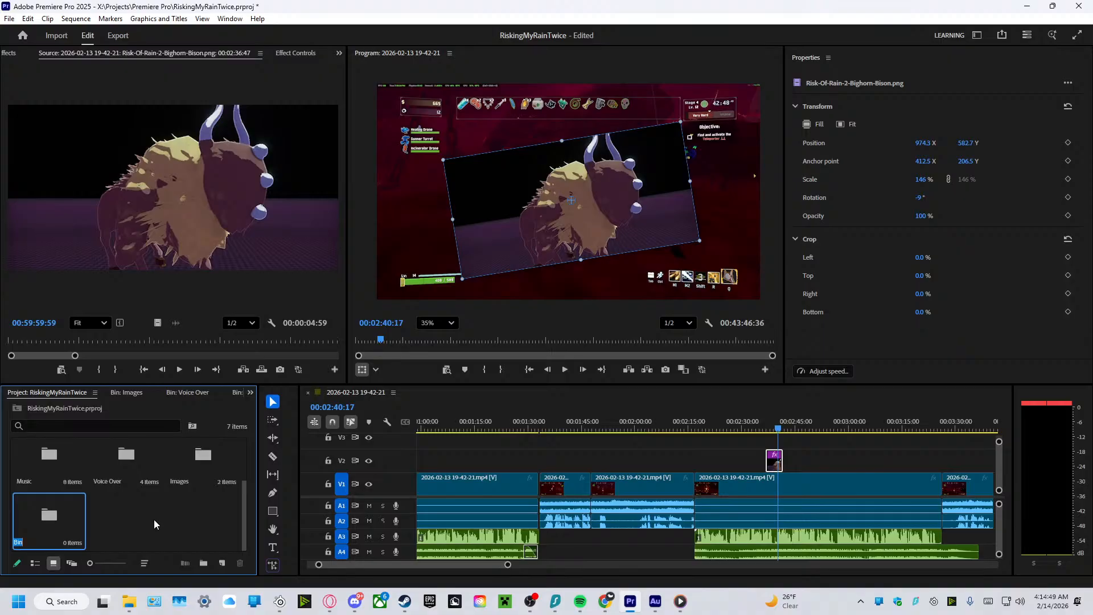
type("SOund E")
key("BackSpace")
key("BackSpace")
key("BackSpace")
key("BackSpace")
key("BackSpace")
type("ound Effects")
key("Return")
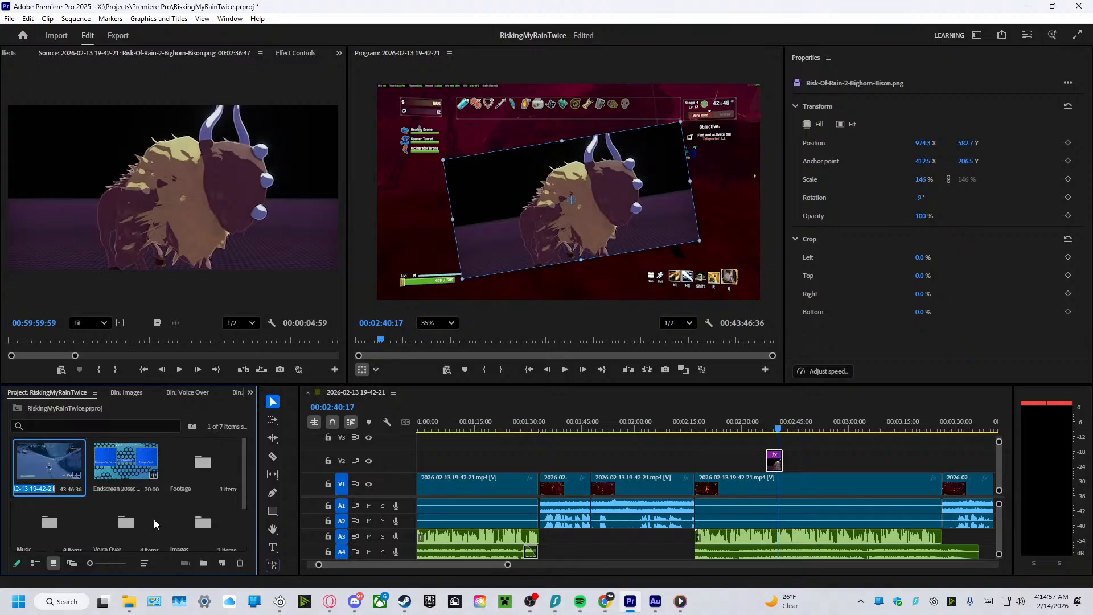
Open the Sound Effects bin and import the im-a-gnome-meme-sound and it-was-at-this-moment files from the Soundboard folder.
scroll(127, 499, "down", 2)
double_click(68, 517)
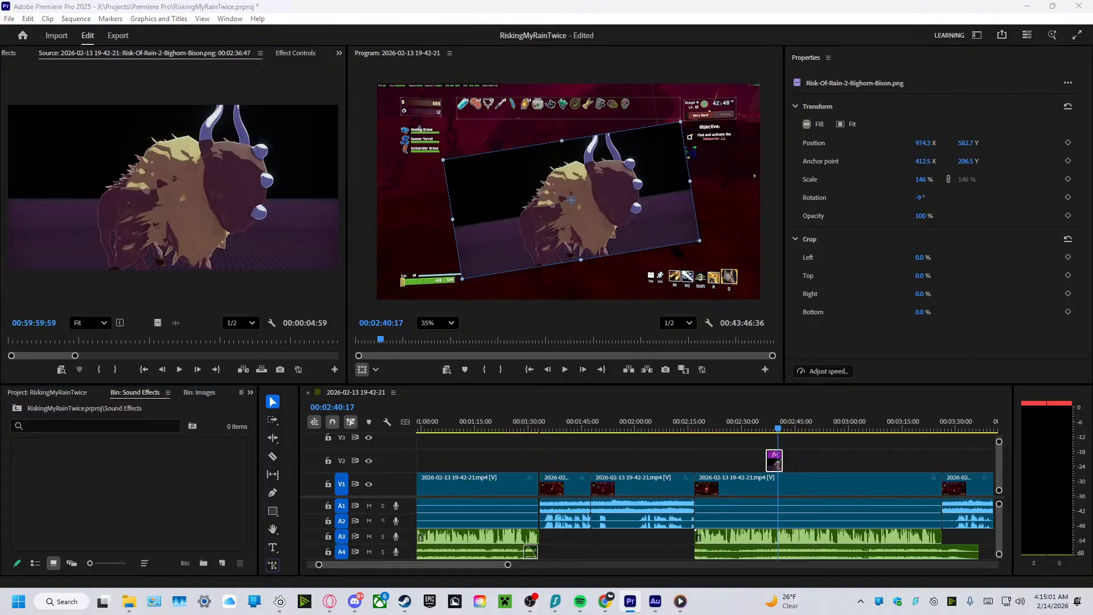
left_click_drag(505, 434, 127, 453)
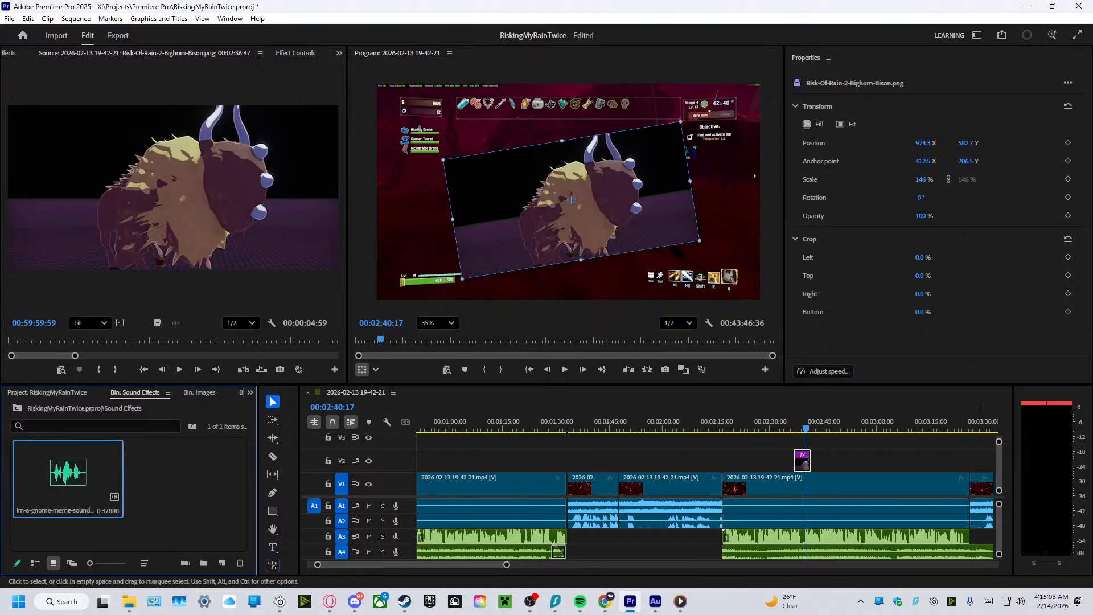
left_click_drag(748, 546, 168, 507)
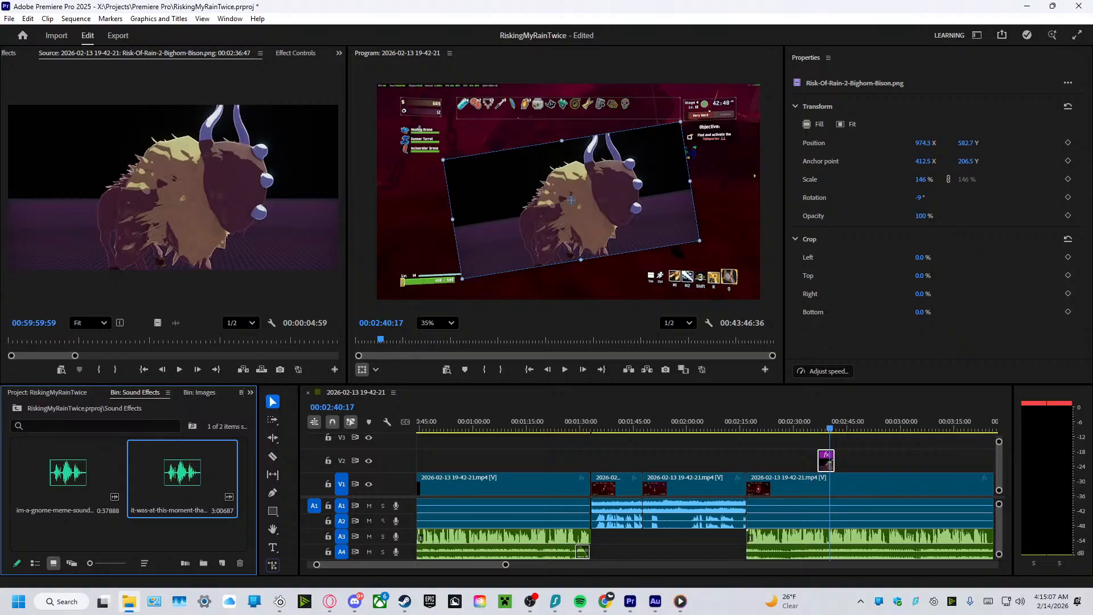
Preview the "I am the one who knocks" and ladies-gentlemen_r9YRQbT sounds, and import the ladies-gentlemen file into the Sound Effects bin.
left_click(680, 601)
left_click(489, 558)
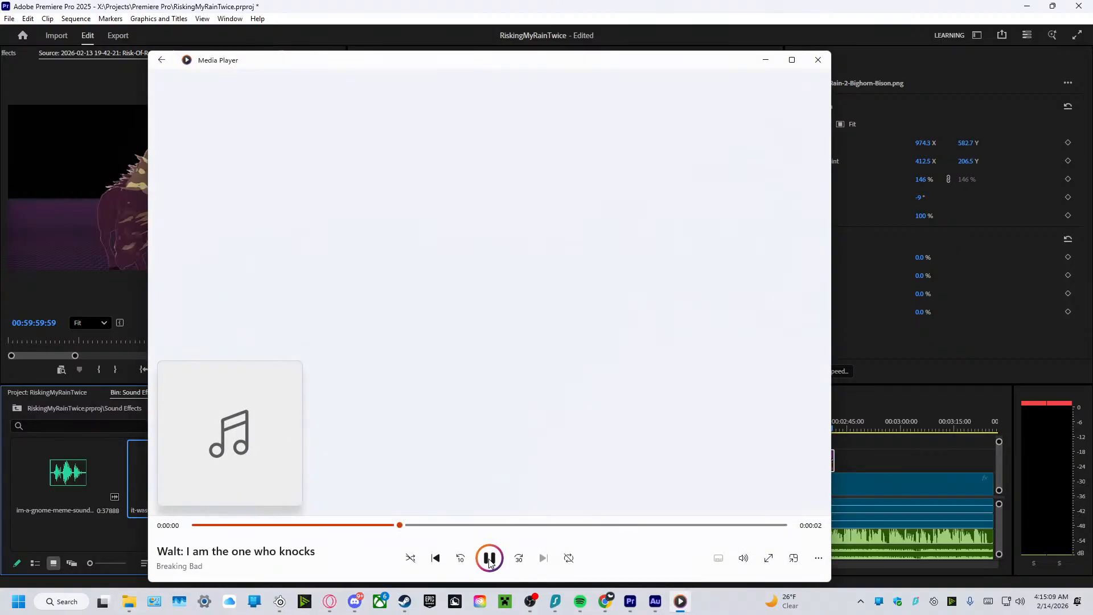
left_click(818, 61)
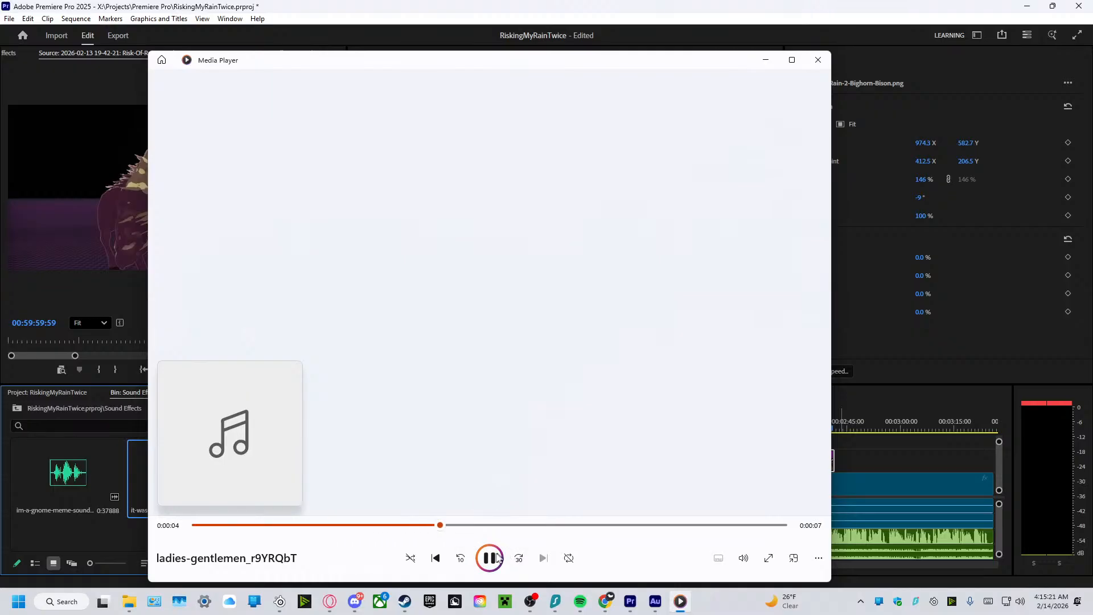
left_click(489, 557)
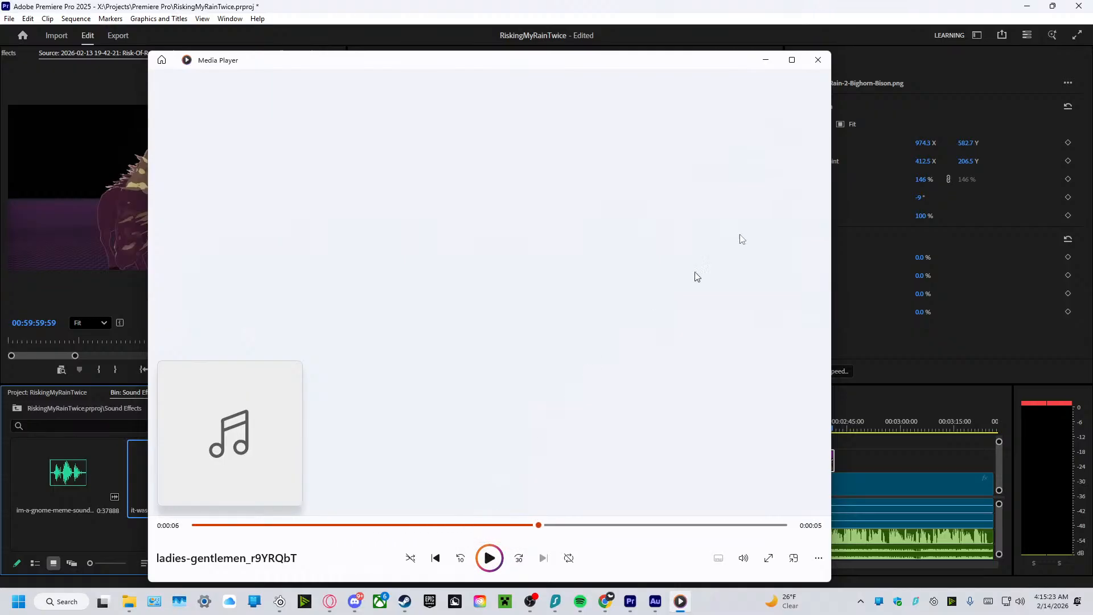
left_click(818, 59)
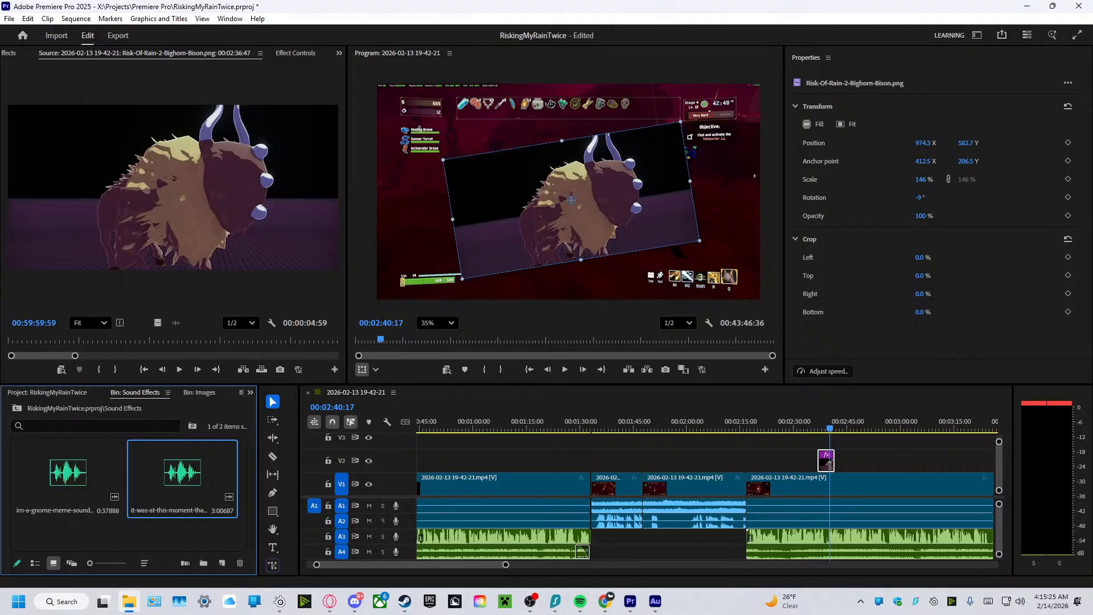
left_click_drag(293, 464, 159, 542)
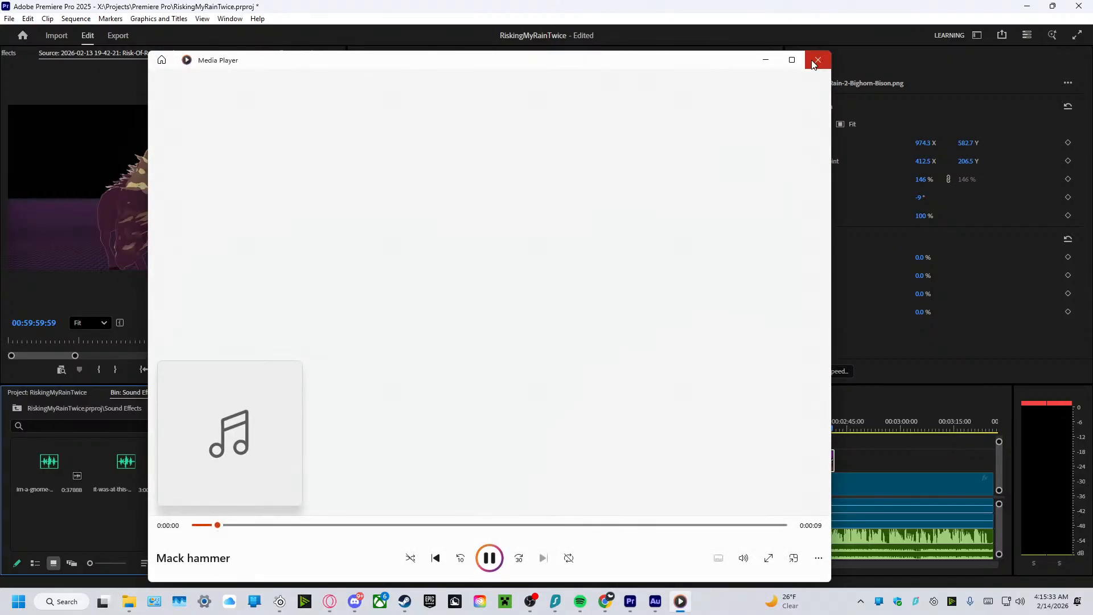
Preview the Mack hammer, nfl and no-1-bullshit-guy sounds in Media Player.
left_click(817, 60)
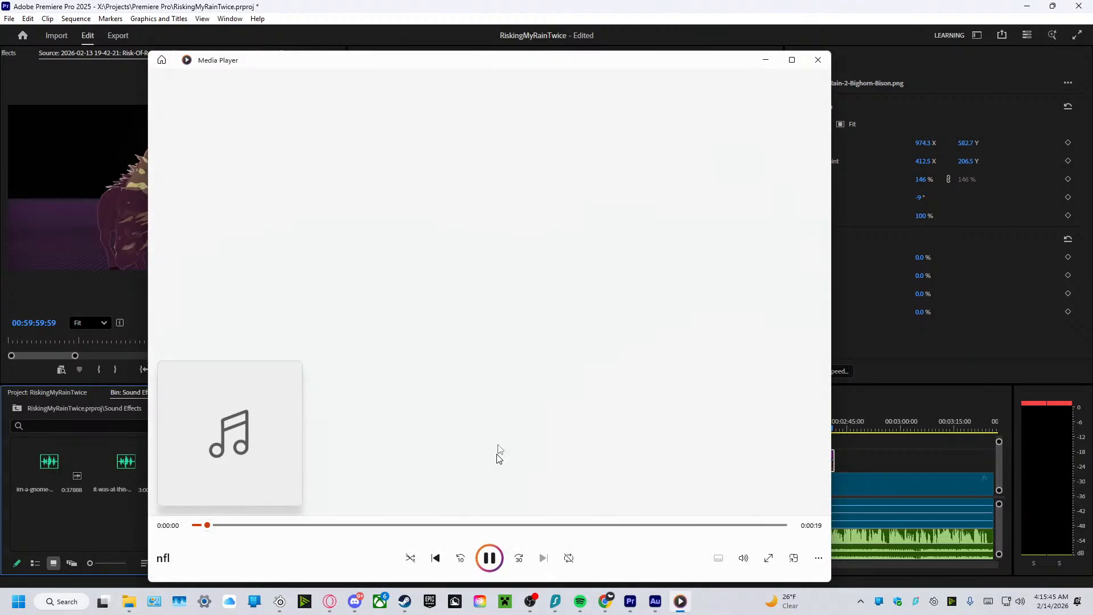
left_click(818, 60)
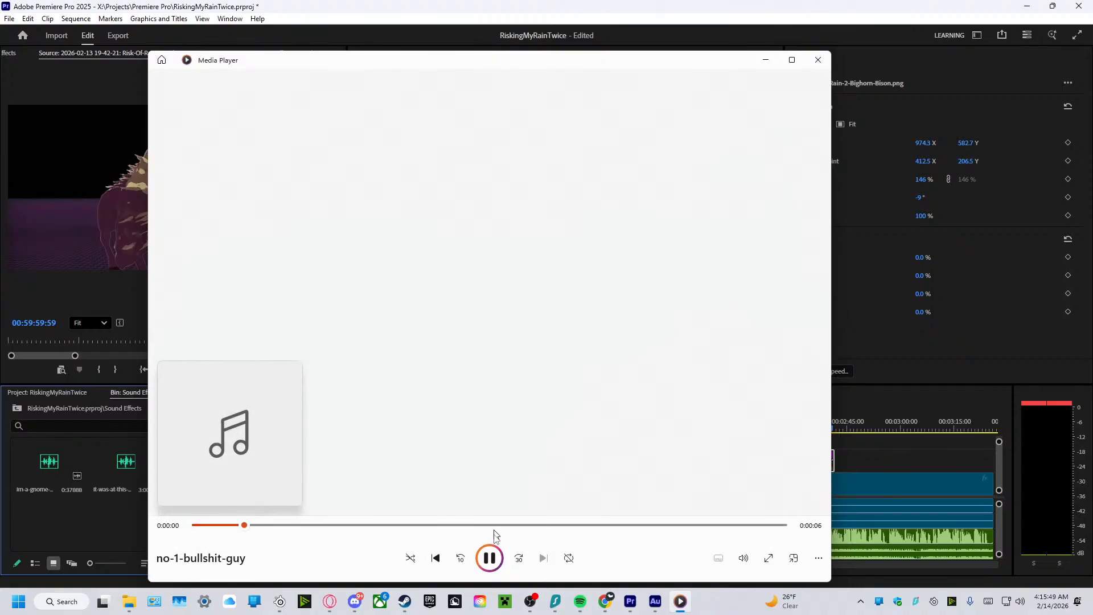
left_click(490, 557)
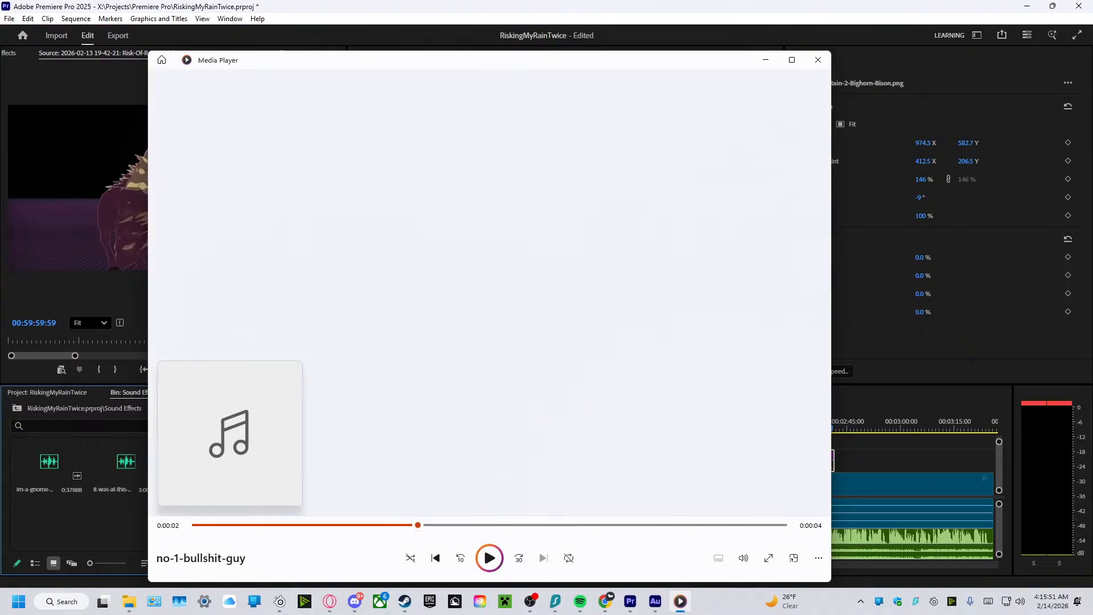
left_click(490, 558)
left_click(484, 553)
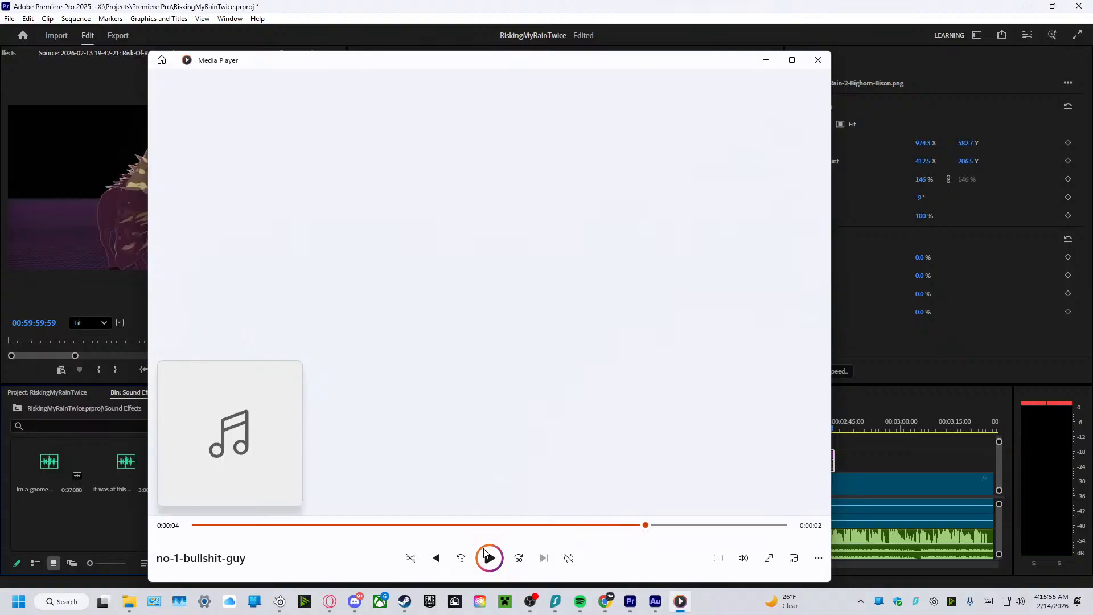
left_click(486, 554)
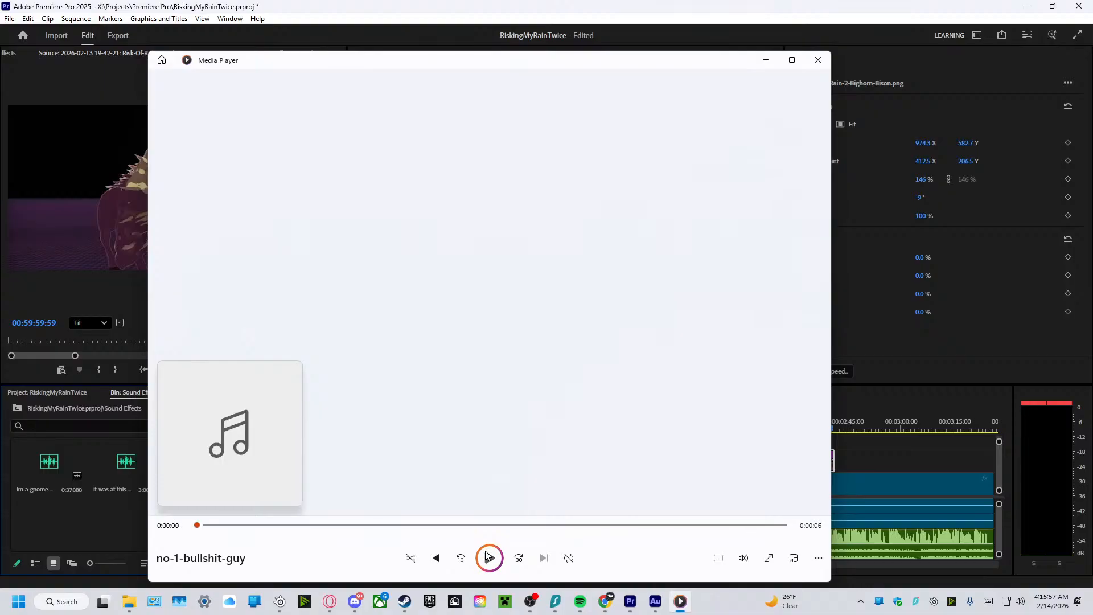
left_click(488, 557)
left_click(488, 556)
left_click(818, 59)
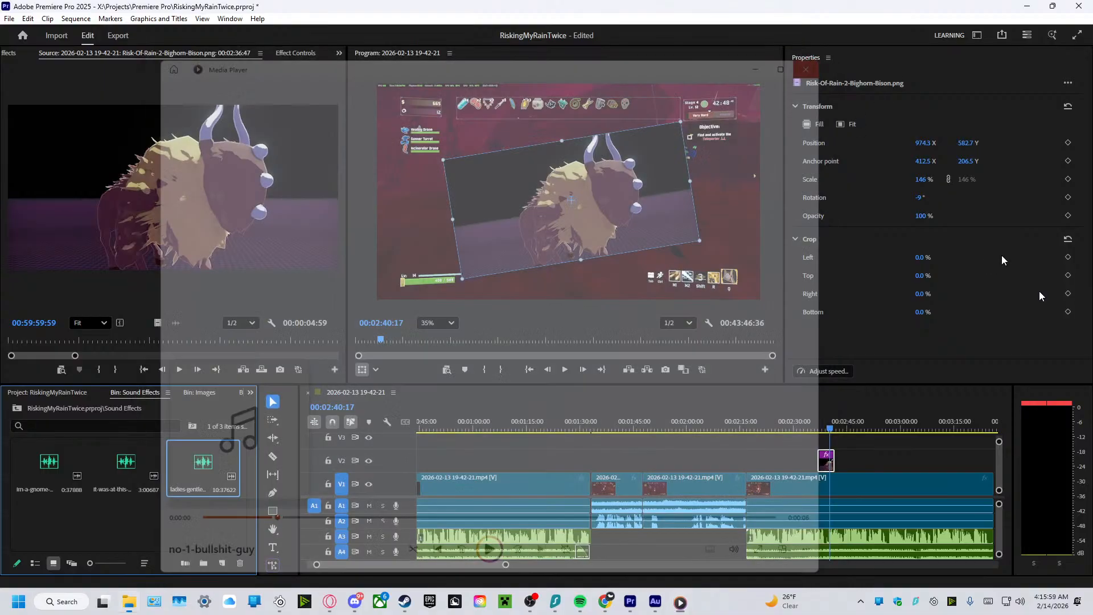
Import the no-1-bullshit-guy, nfl.mp3, open-the-noor and pbb.mp3 sounds into the Sound Effects bin, previewing pbb before adding it.
left_click_drag(1092, 497, 152, 536)
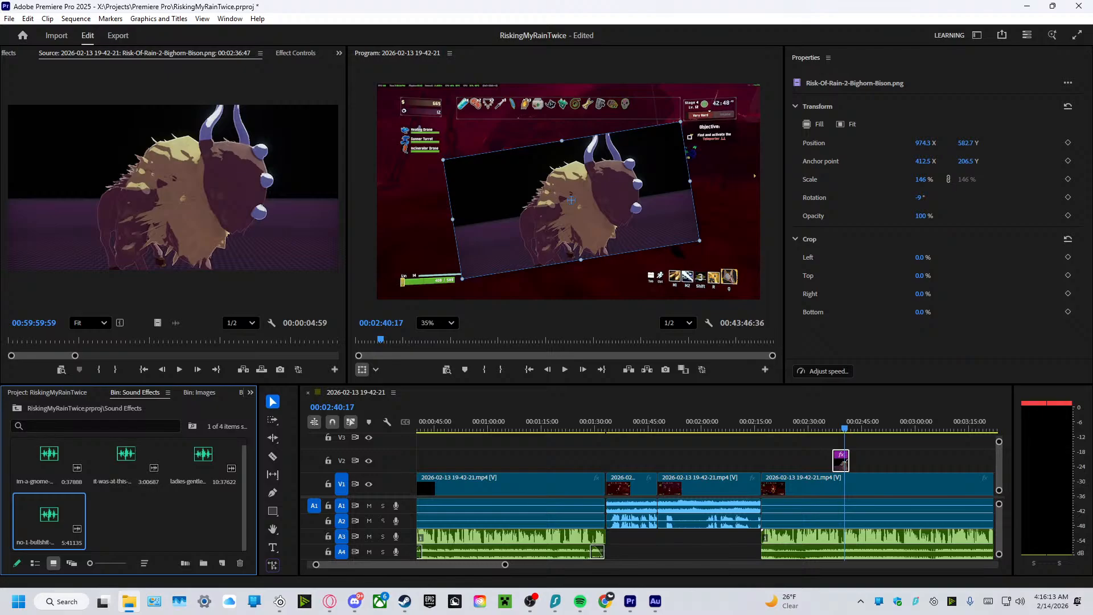
left_click_drag(1087, 261, 190, 517)
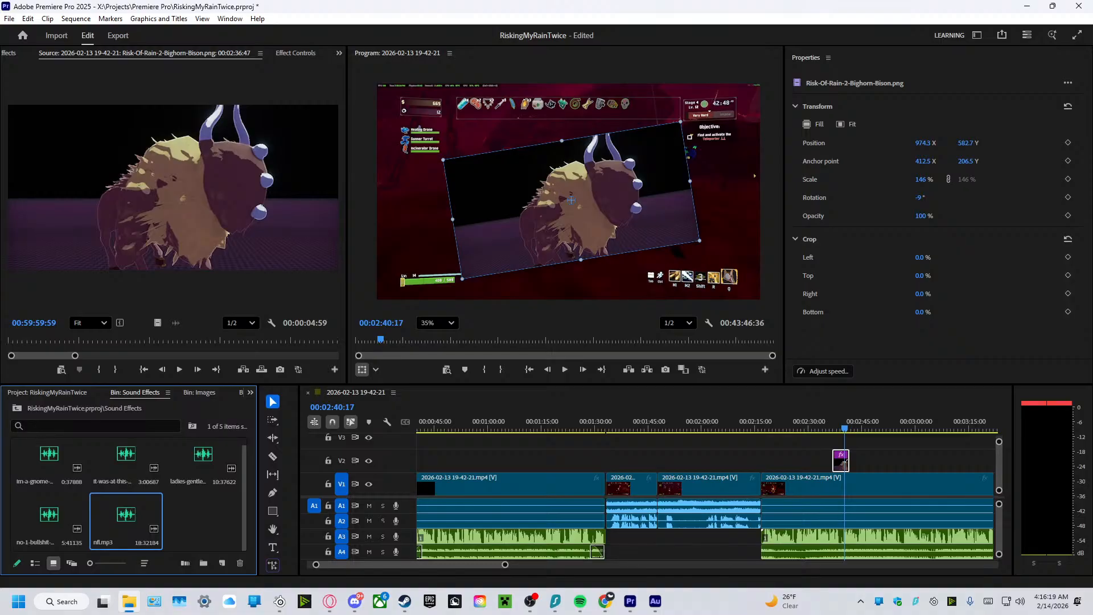
left_click_drag(1090, 409, 191, 514)
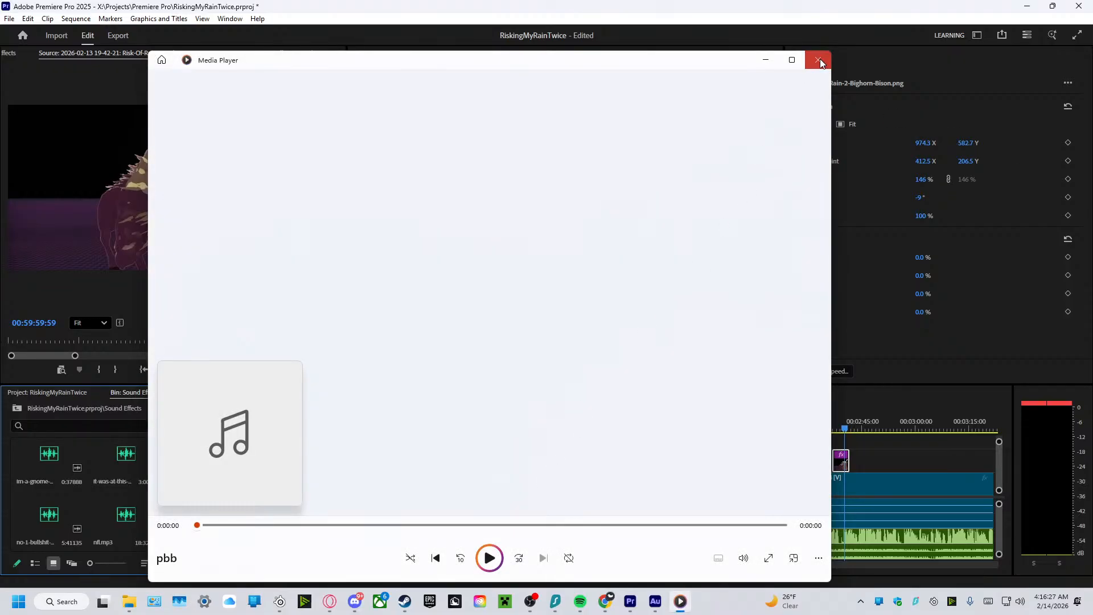
left_click(817, 59)
left_click_drag(1092, 456, 164, 515)
scroll(182, 498, "down", 1)
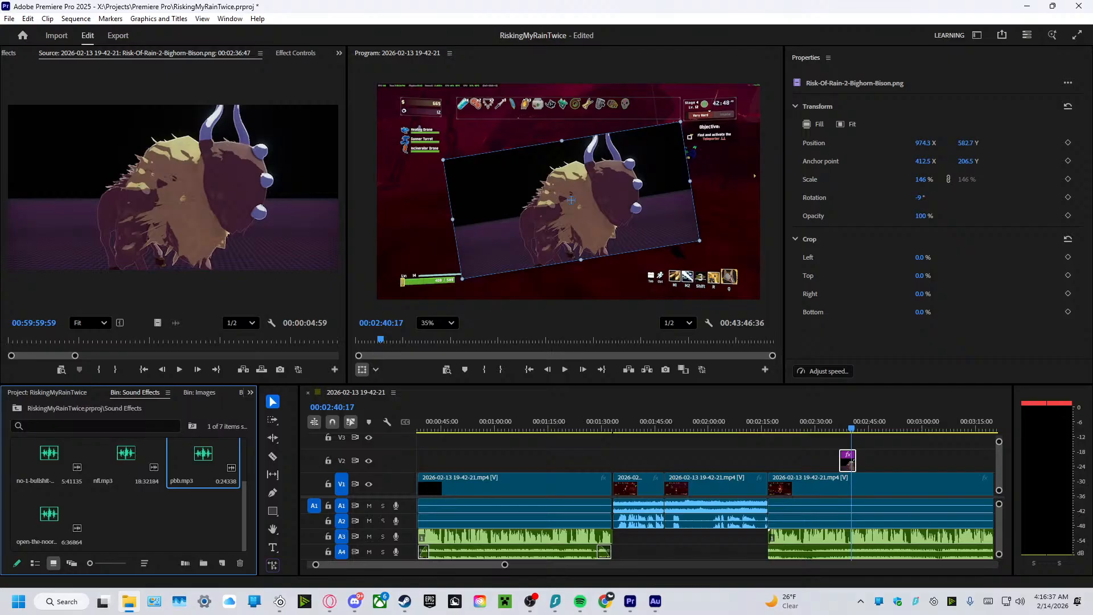
Import the roblox-death, shut-the-fuck, Supreme and that's funny.mp3 sounds from the Soundboard folder into the Sound Effects bin.
left_click_drag(1092, 483, 203, 524)
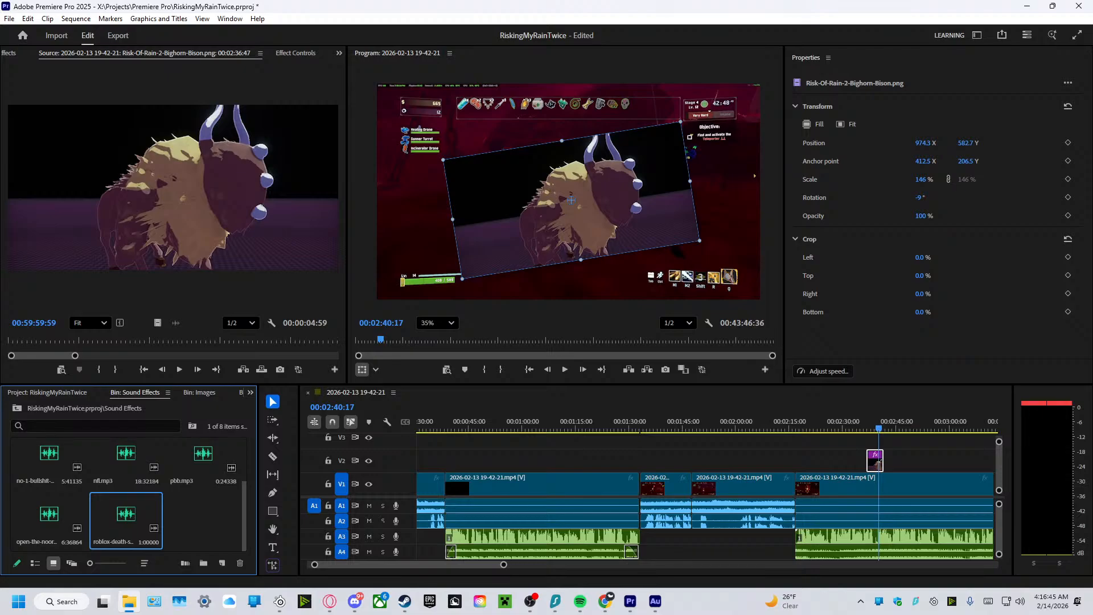
left_click_drag(1092, 495, 199, 518)
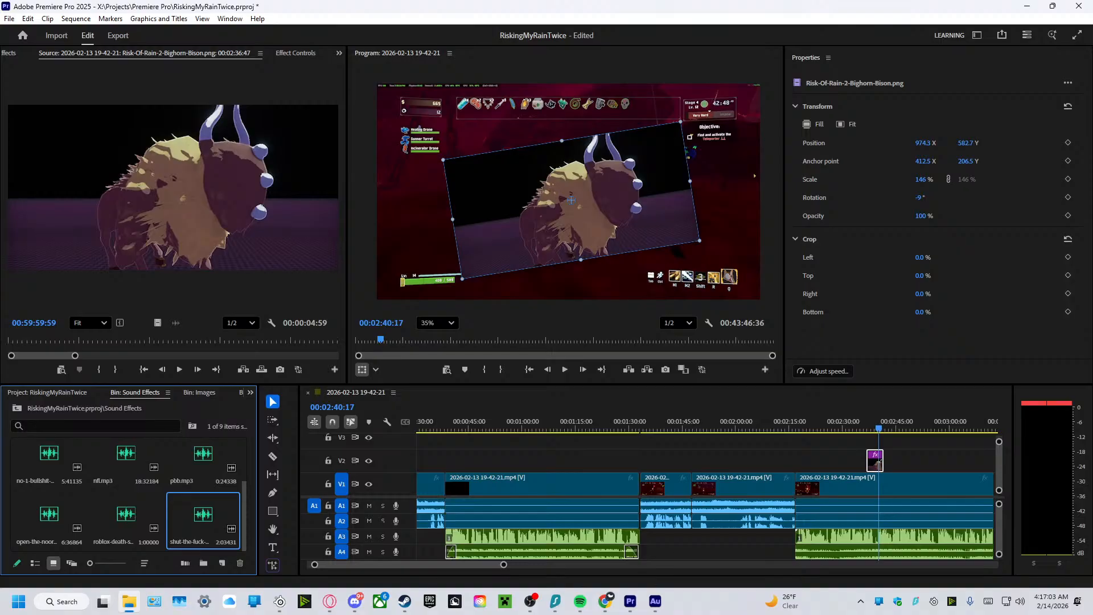
left_click_drag(1092, 455, 191, 506)
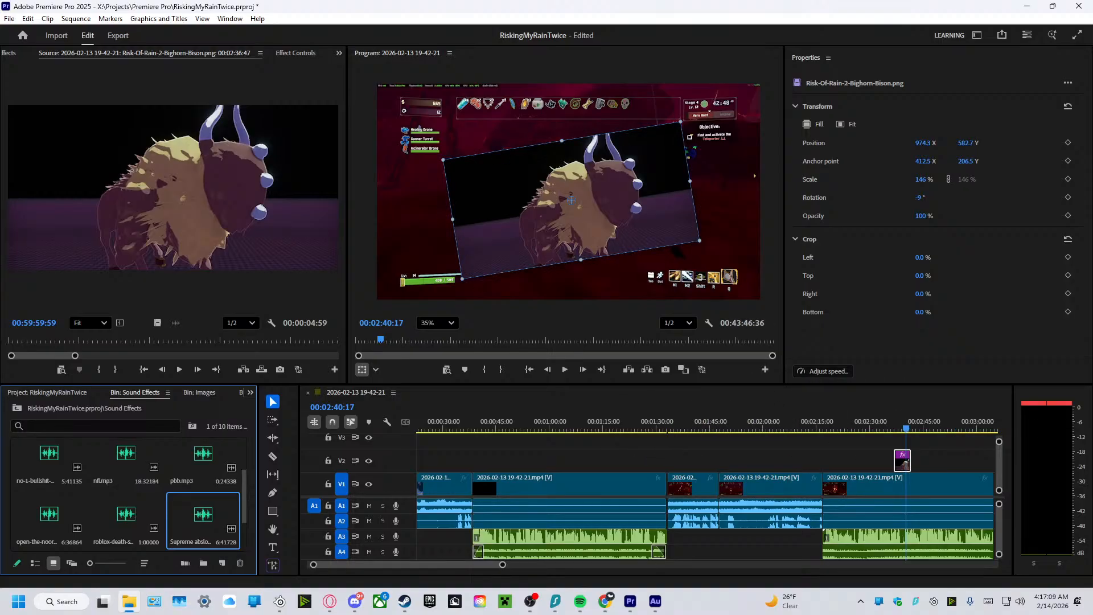
left_click_drag(1092, 421, 193, 515)
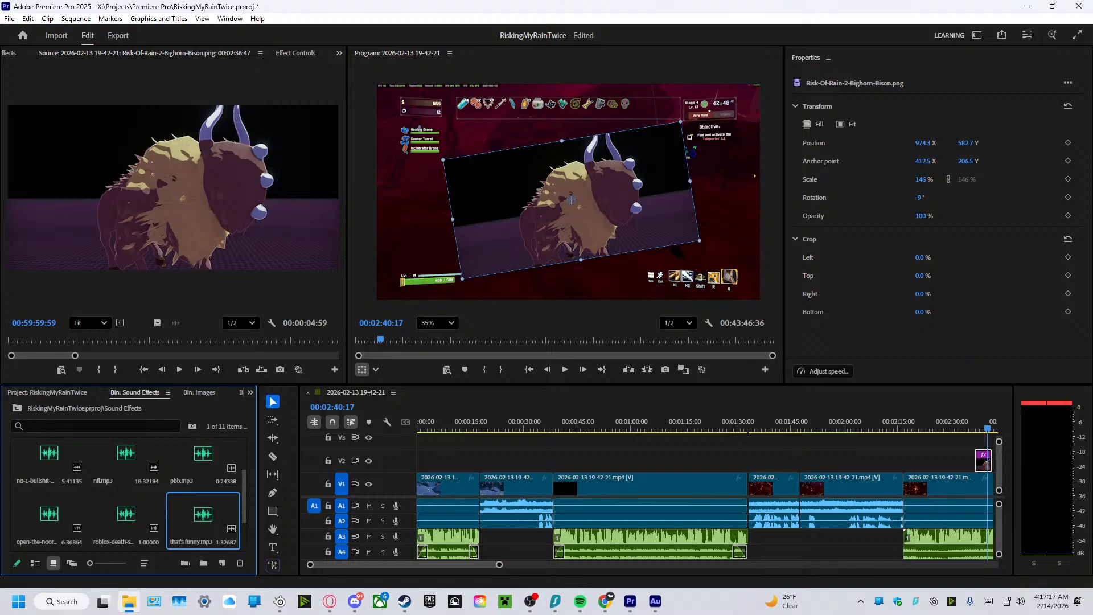
Import more Soundboard files into the Sound Effects bin, including wtf_boom.mp3 and the "You did it" sound.
left_click_drag(1092, 540, 163, 532)
left_click_drag(1092, 456, 190, 502)
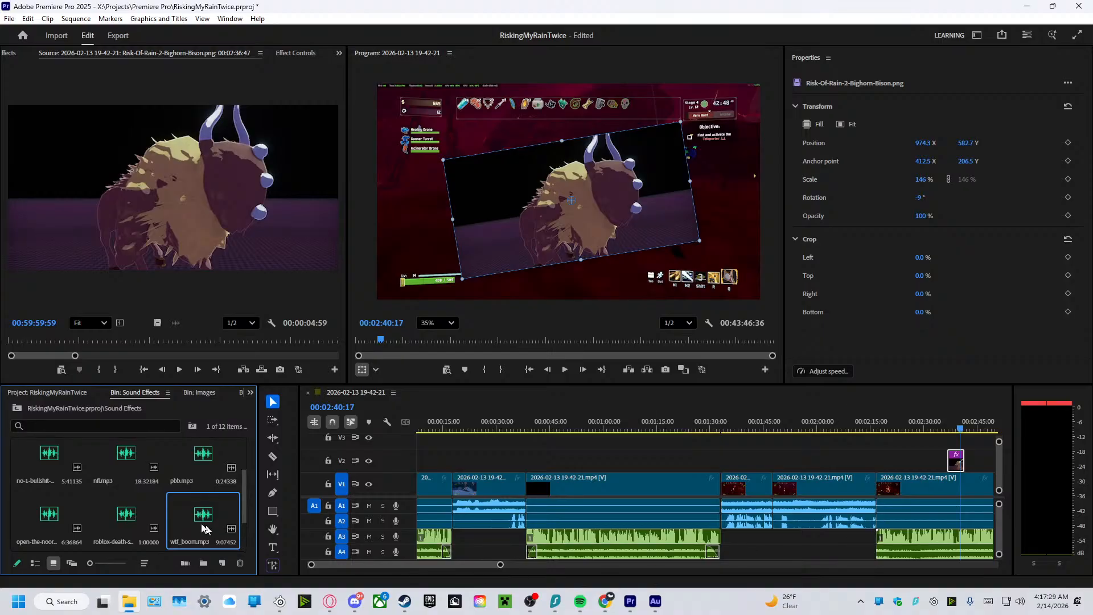
left_click_drag(1092, 498, 162, 506)
scroll(190, 497, "down", 2)
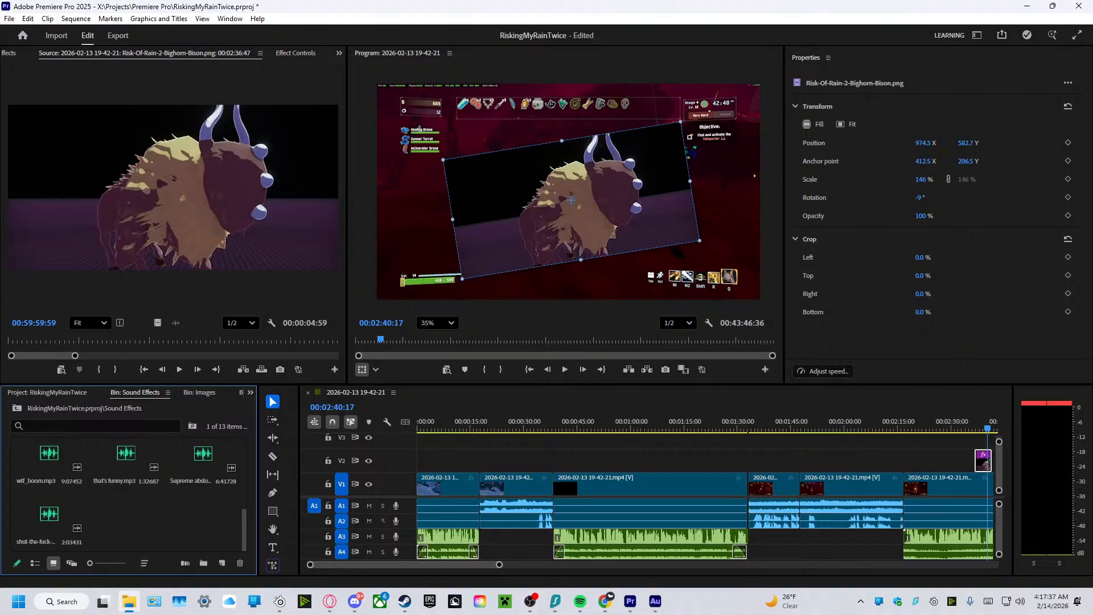
left_click_drag(1092, 555, 160, 510)
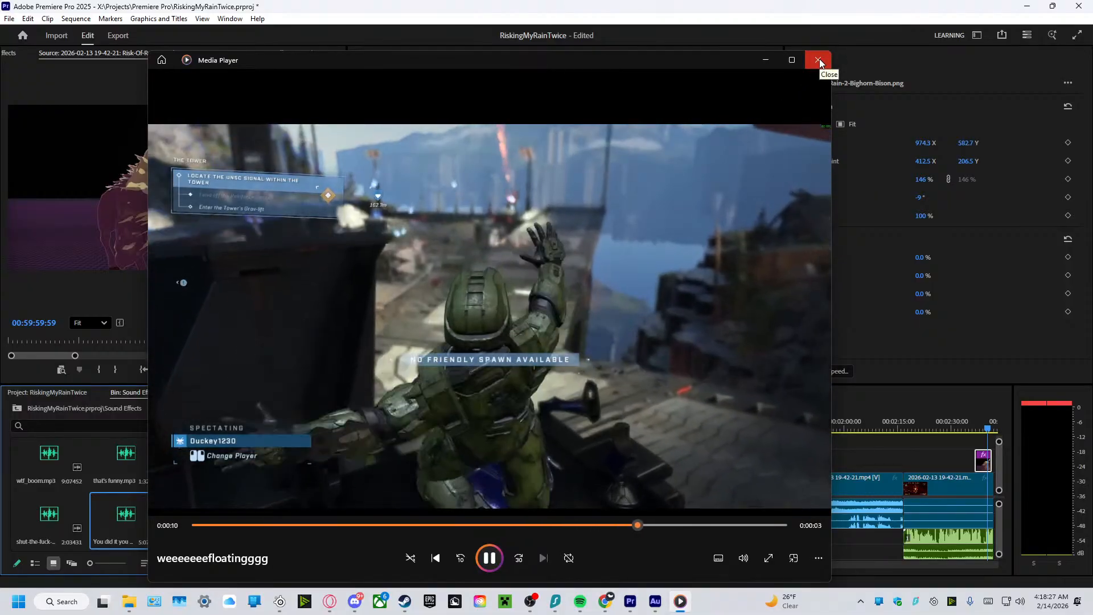
End the preview of the weeeeeeefloatingggg video and switch to Chrome.
left_click(818, 60)
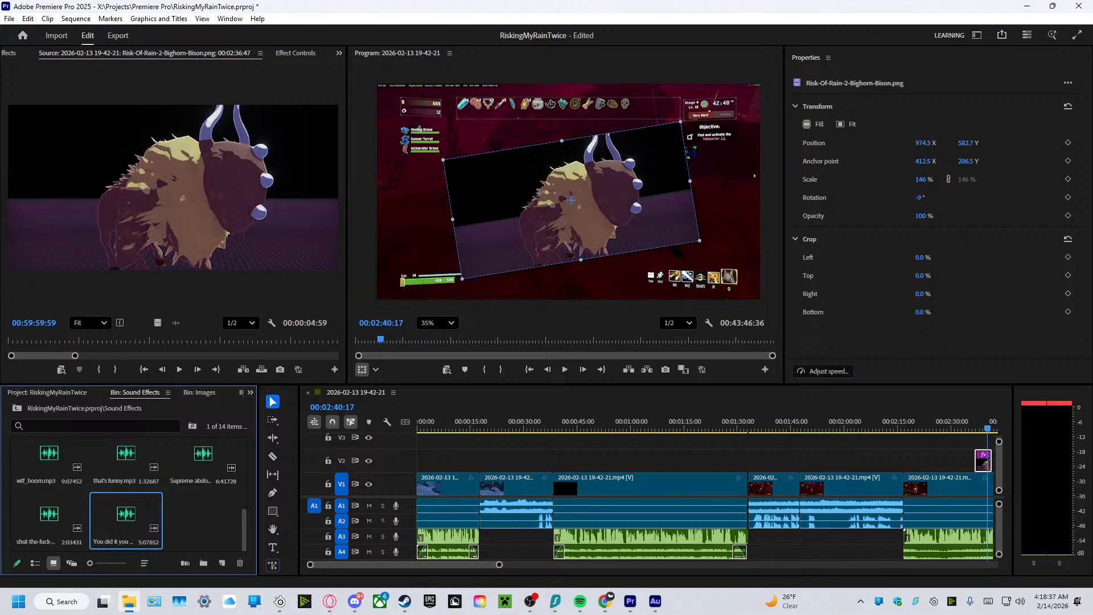
key("alt+Tab")
key("alt+Tab")
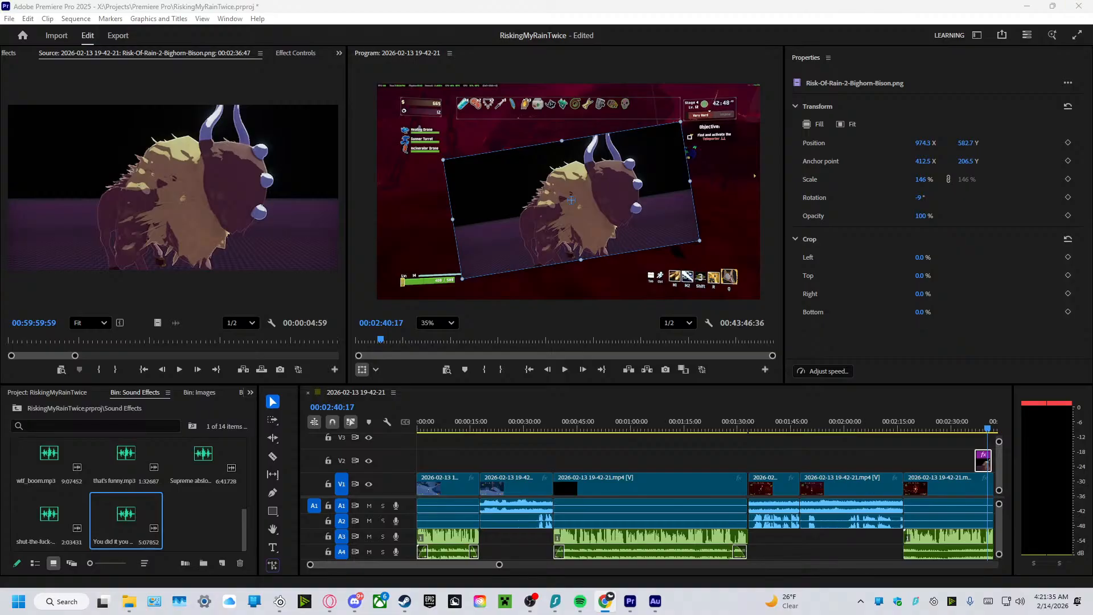
Import the 12:24:00 So Guys We Did It video into the project's Footage bin.
left_click(207, 527)
left_click(63, 392)
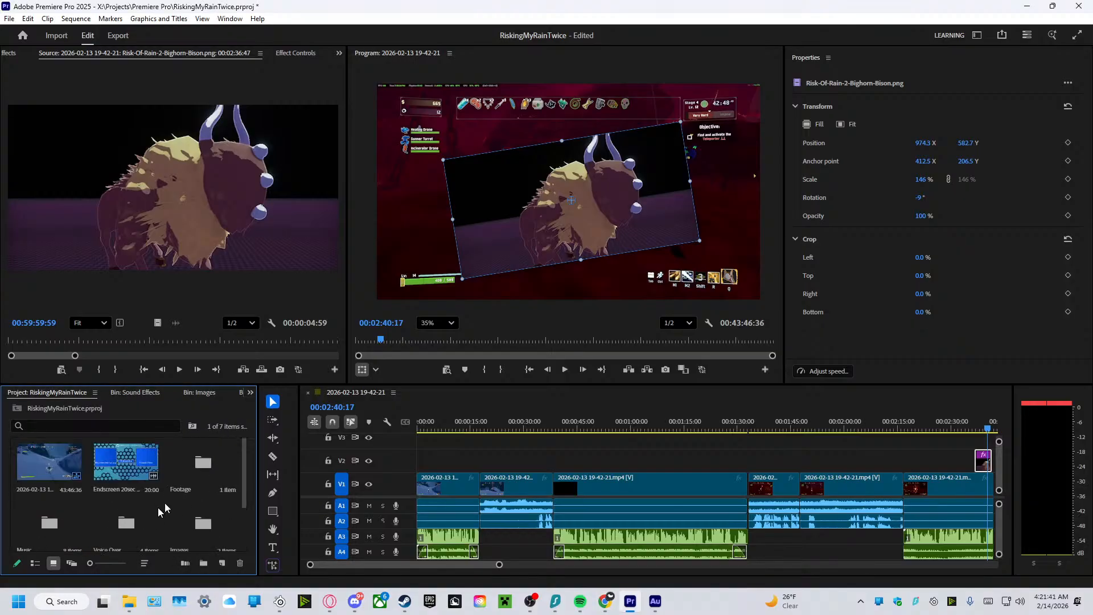
double_click(195, 478)
left_click(130, 601)
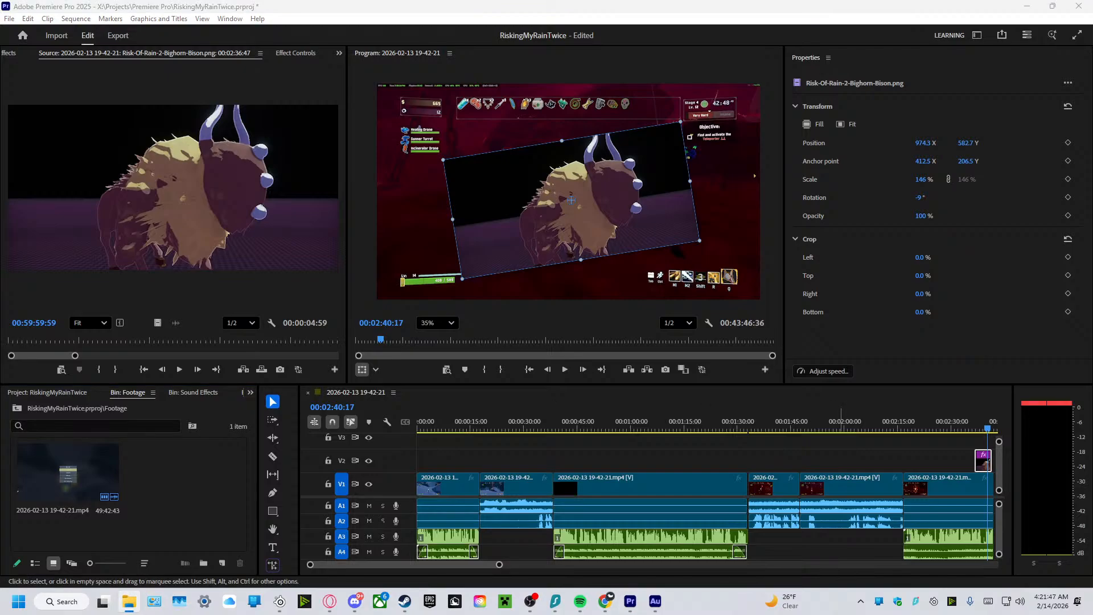
left_click_drag(342, 422, 166, 459)
Place the So Guys We Did It clip on V1 after the gameplay footage and trim its end to about 41 seconds.
left_click_drag(517, 565, 603, 537)
left_click_drag(228, 493, 869, 511)
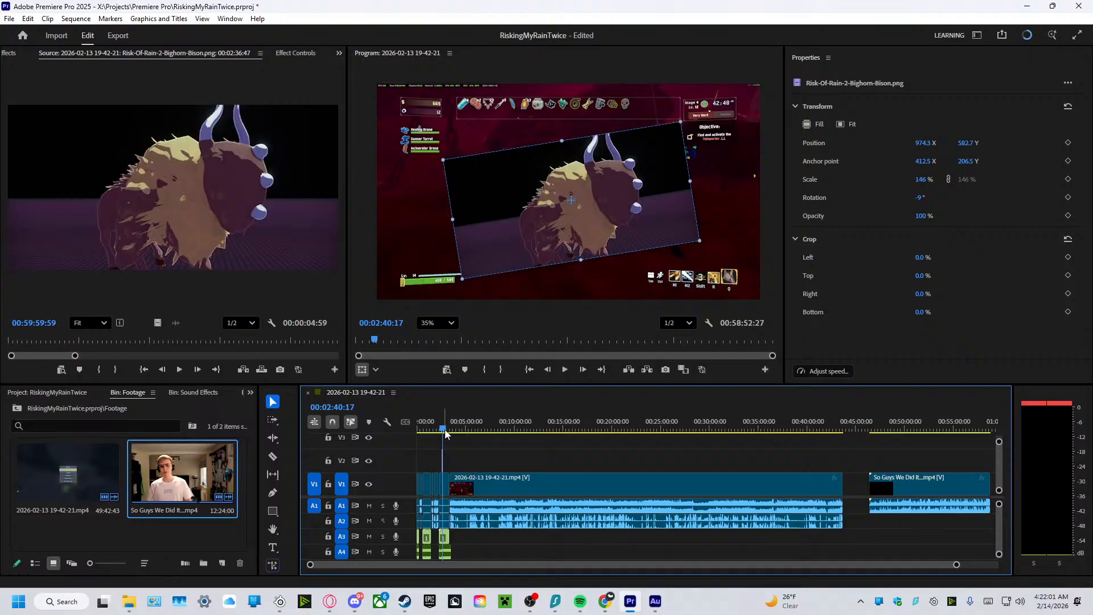
left_click_drag(445, 430, 905, 503)
left_click_drag(989, 501, 865, 494)
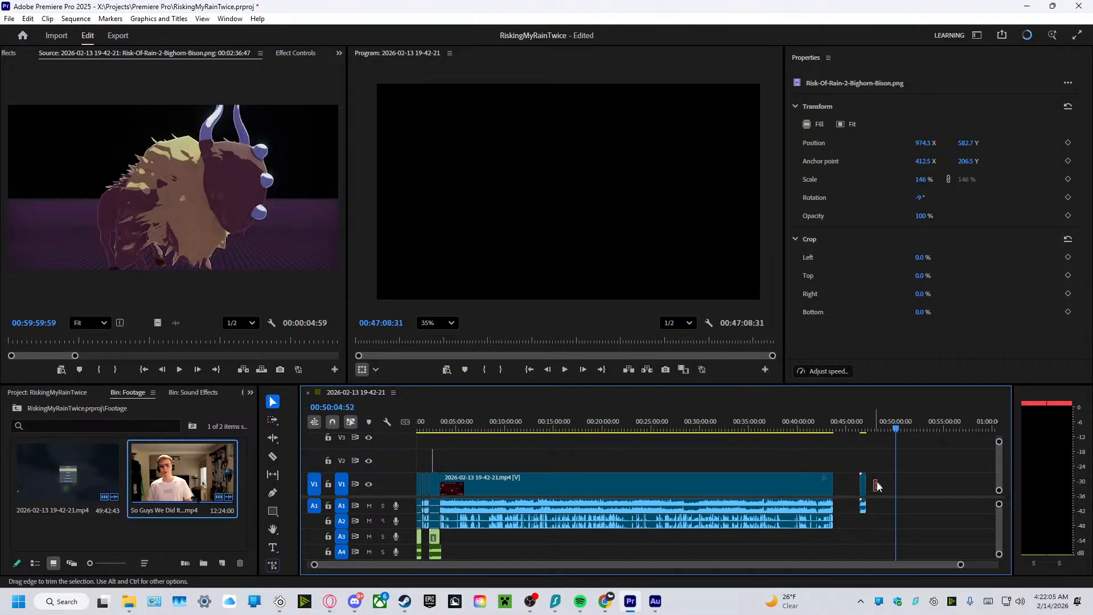
Play the trimmed So Guys We Did It clip from its start at 00:46:27:43 to check its content.
left_click_drag(894, 441, 860, 440)
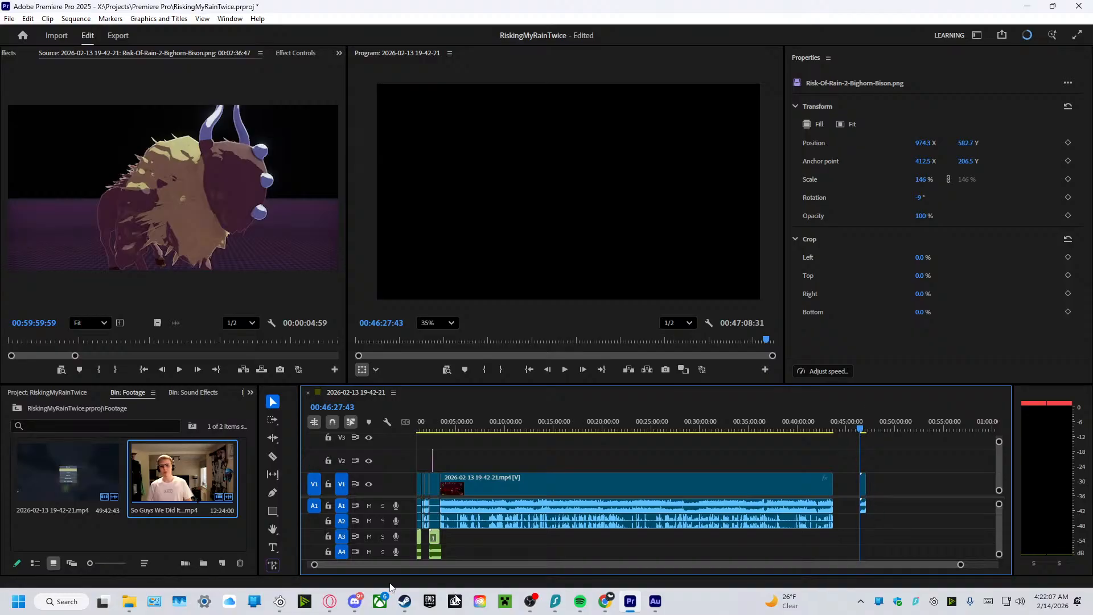
left_click_drag(313, 567, 764, 564)
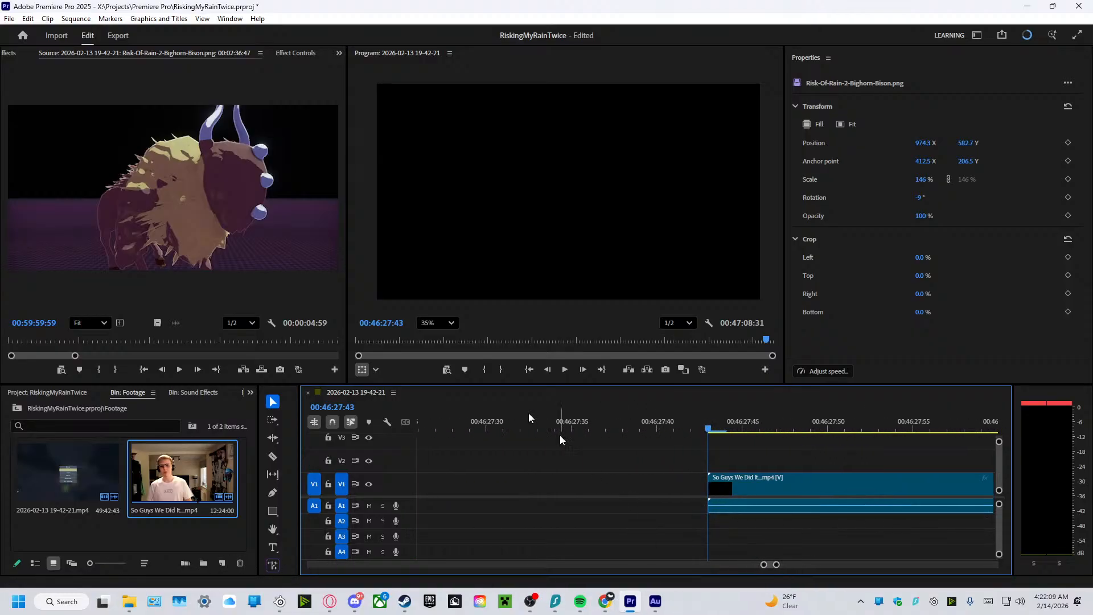
left_click(562, 369)
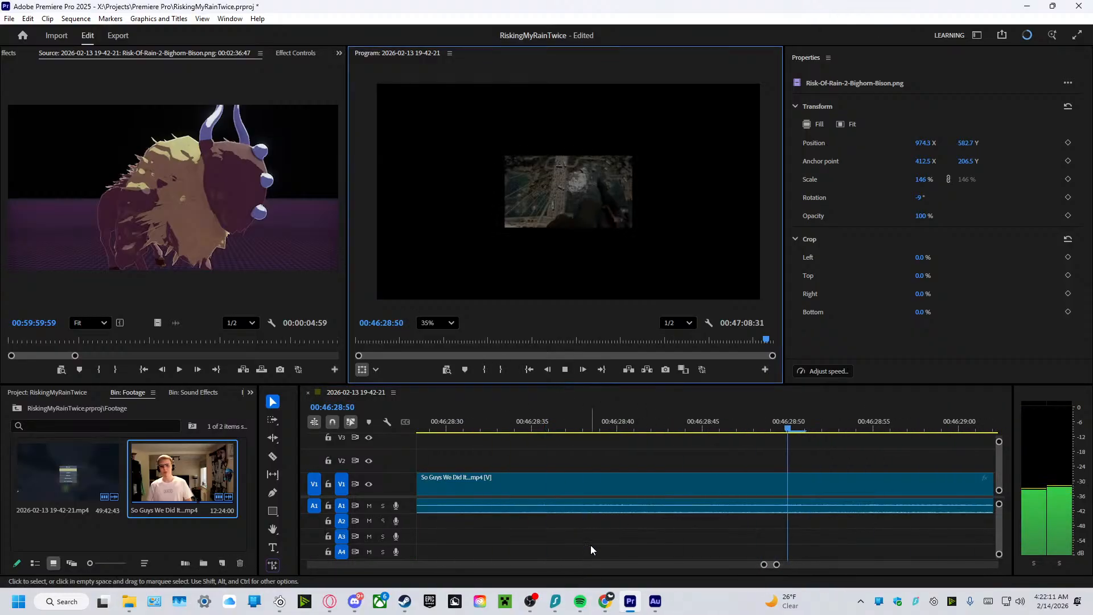
left_click_drag(765, 565, 691, 565)
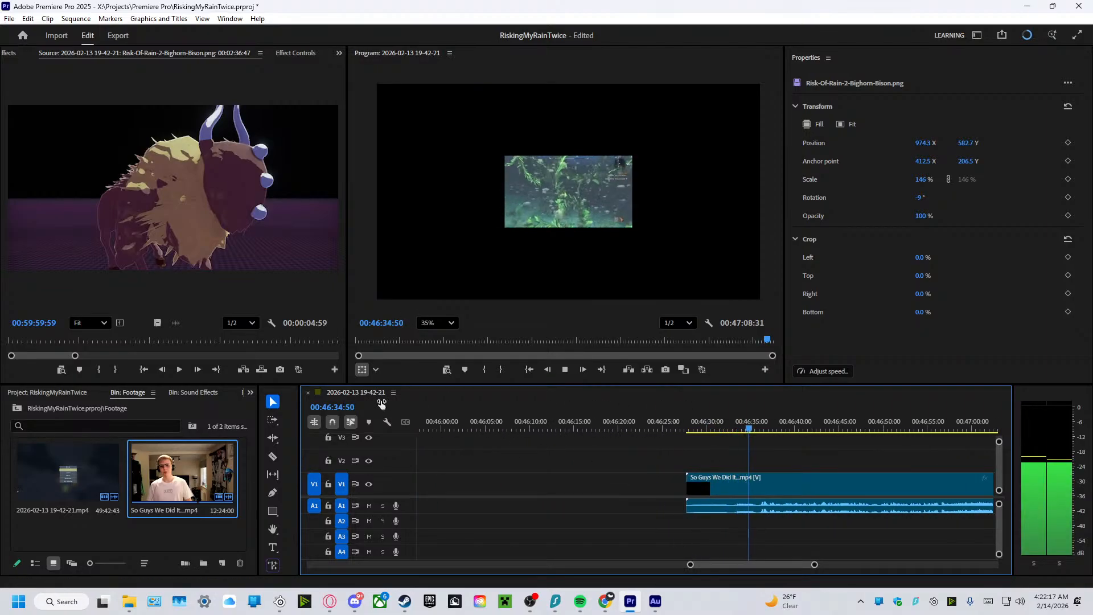
left_click(564, 369)
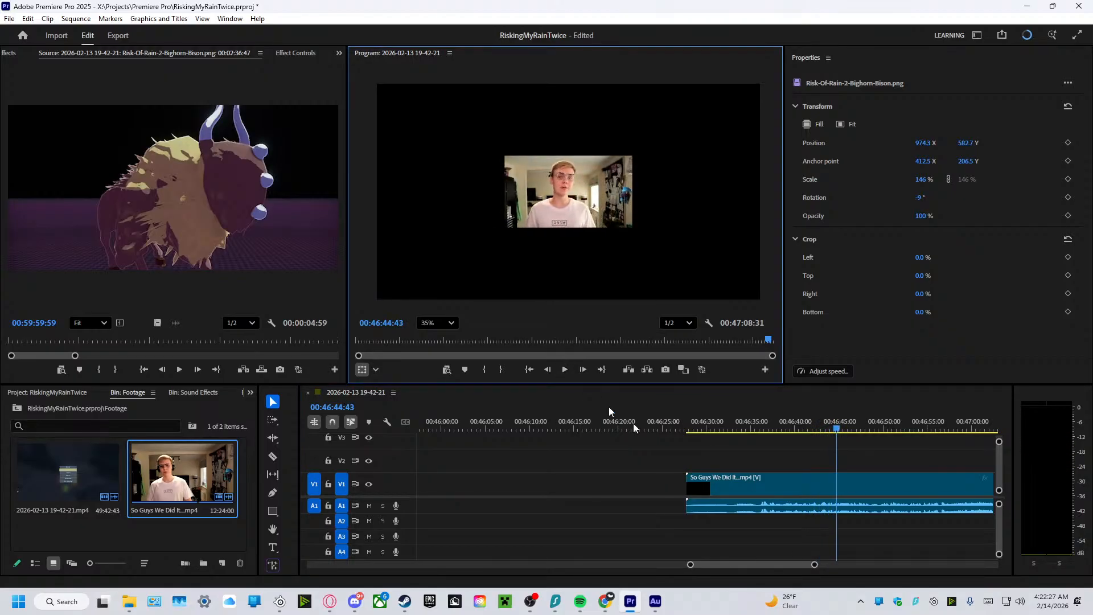
Clear the trimmed So Guys We Did It clip from the timeline.
left_click(746, 487)
right_click(747, 487)
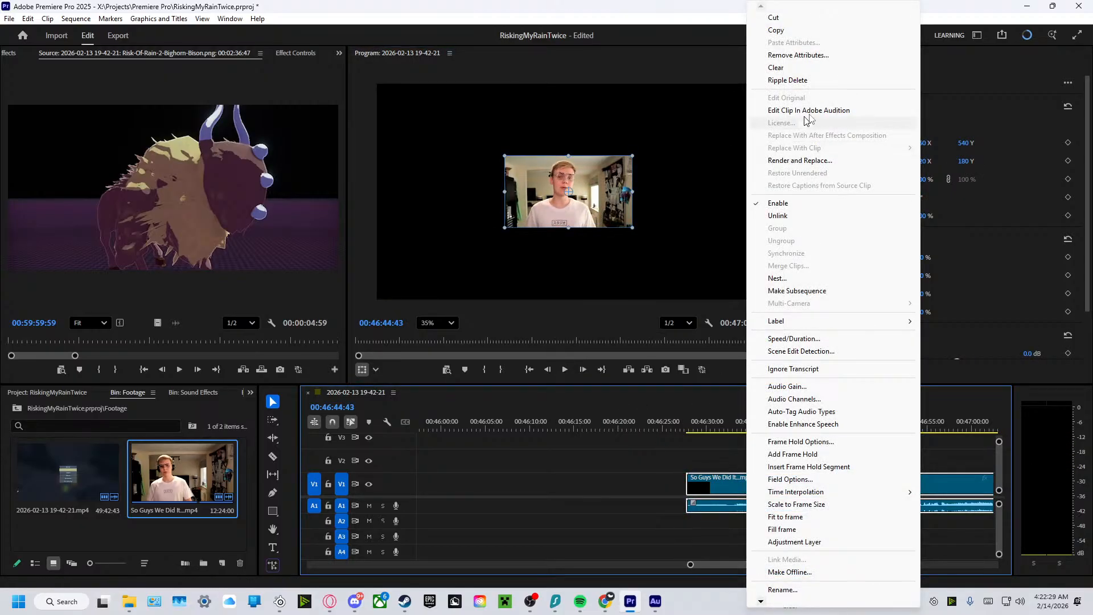
left_click(780, 69)
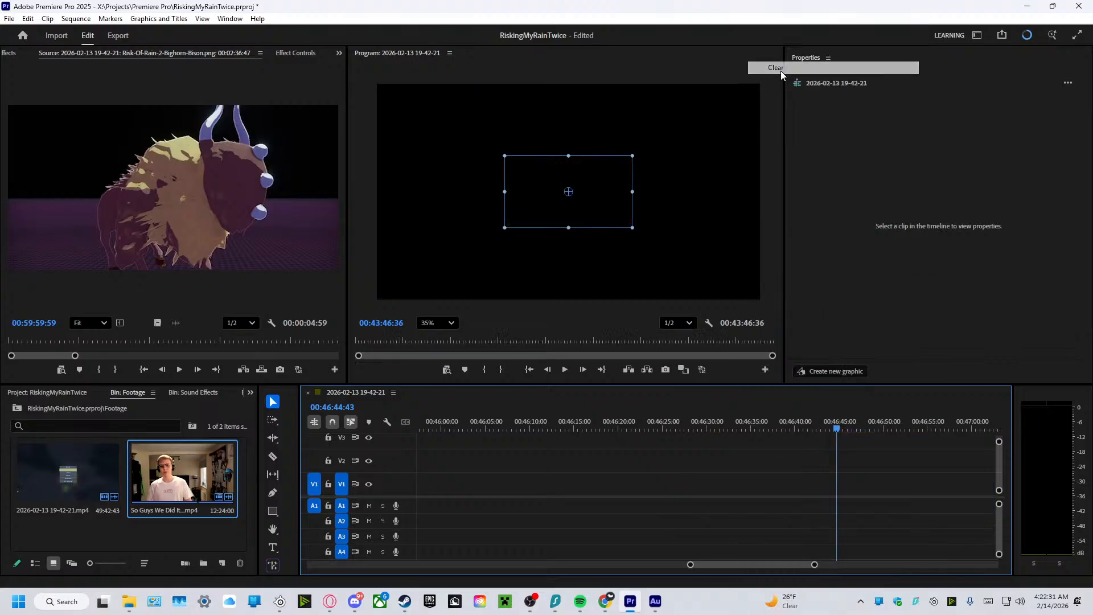
Import the 30-second So Guys We Did It (NOT a reupload) video into the Footage bin.
right_click(177, 481)
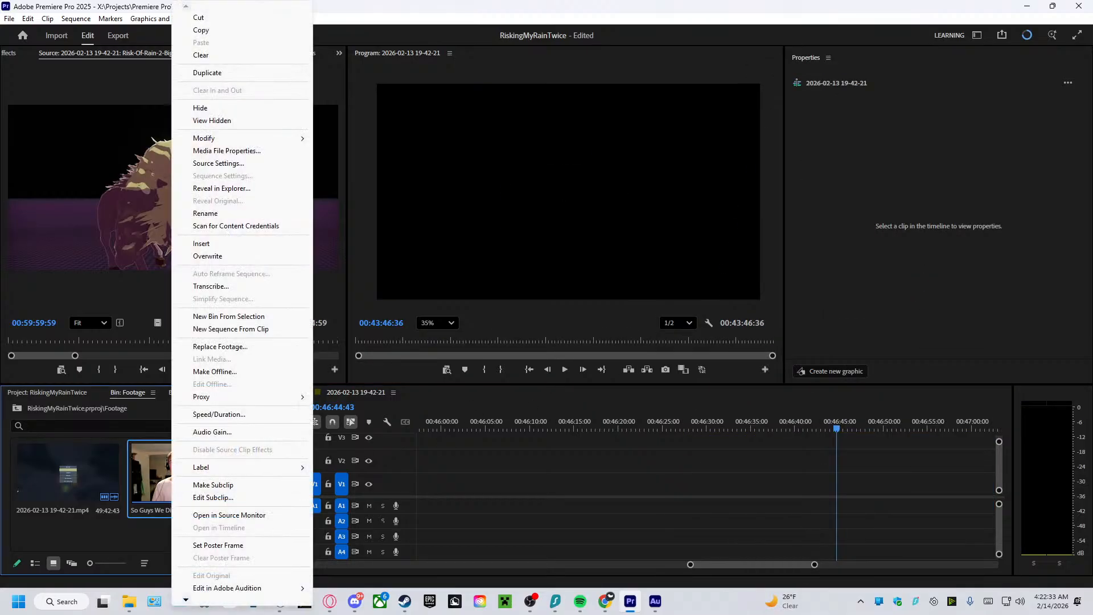
key("alt+Tab")
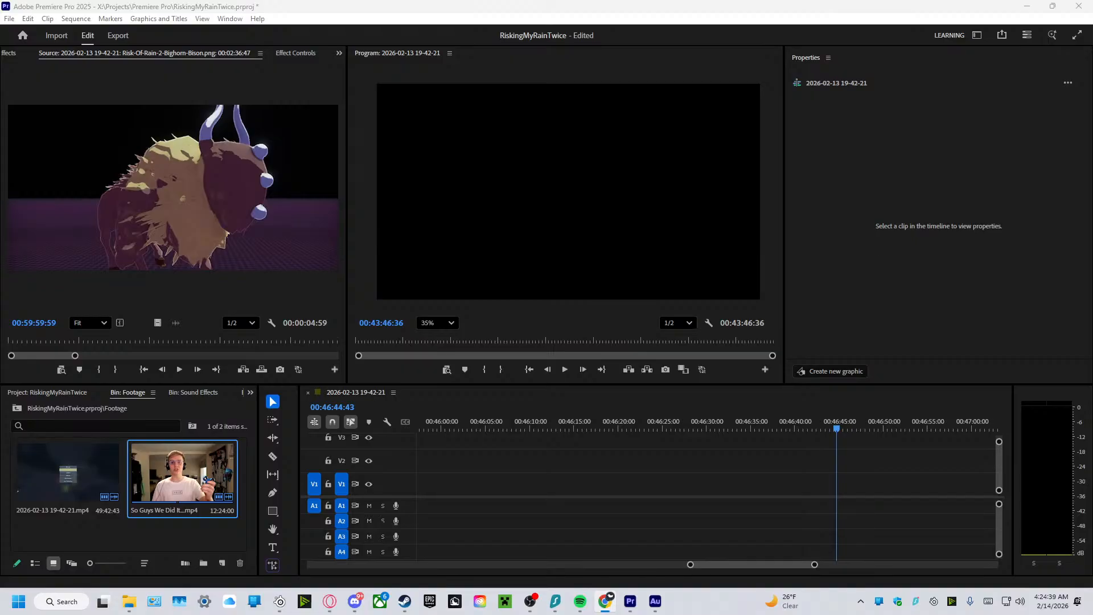
left_click_drag(421, 382, 192, 532)
left_click(161, 466)
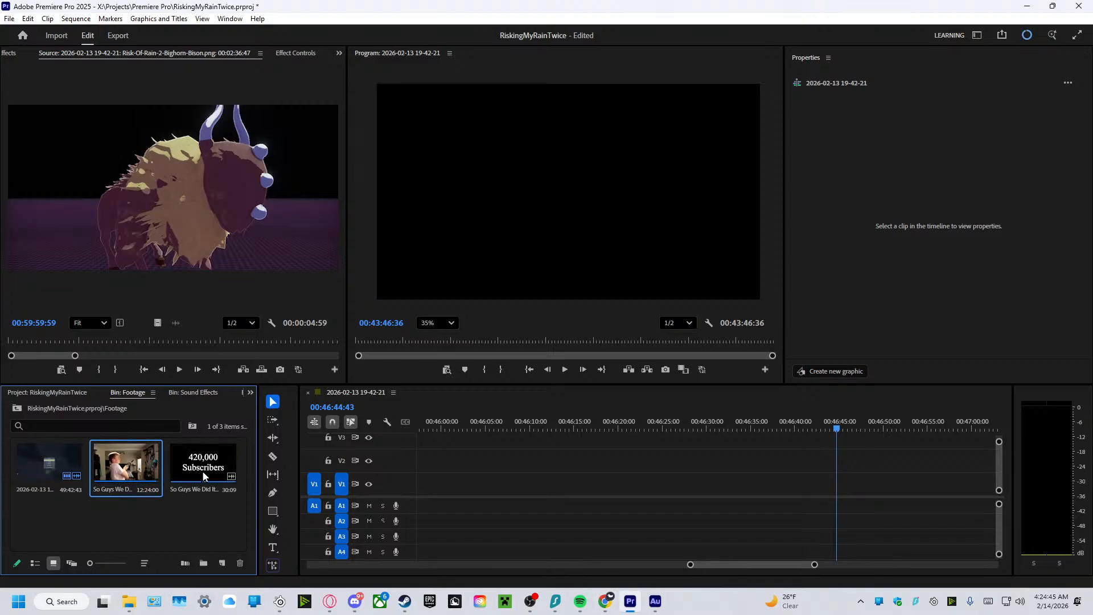
Try the So Guys We Did It (NOT a reupload) clip on V1 after the gameplay footage, and ripple delete it.
left_click_drag(206, 470, 551, 494)
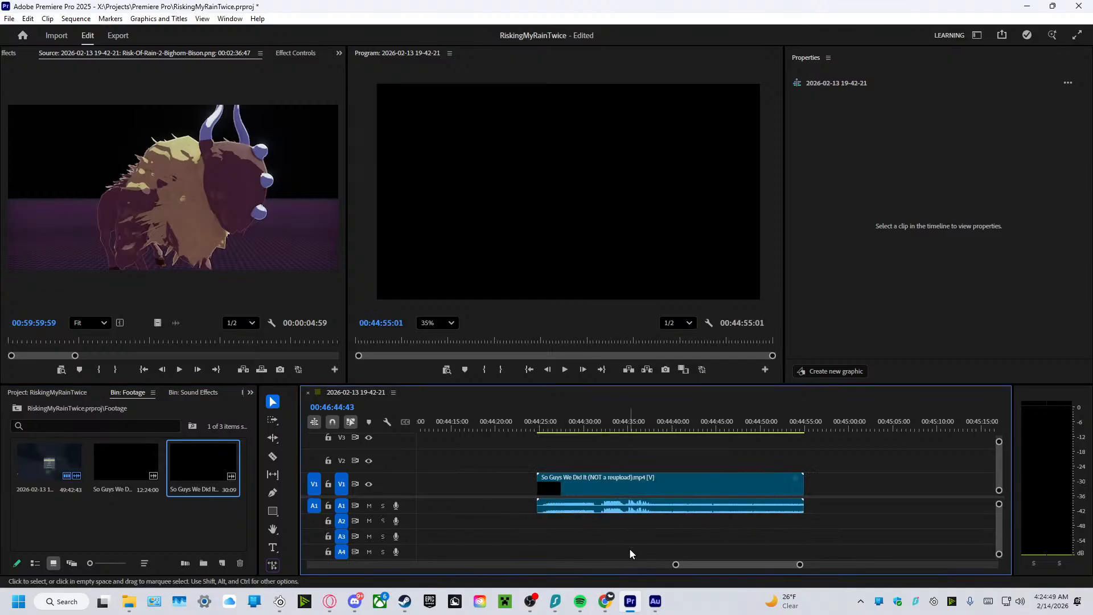
left_click_drag(679, 565, 485, 565)
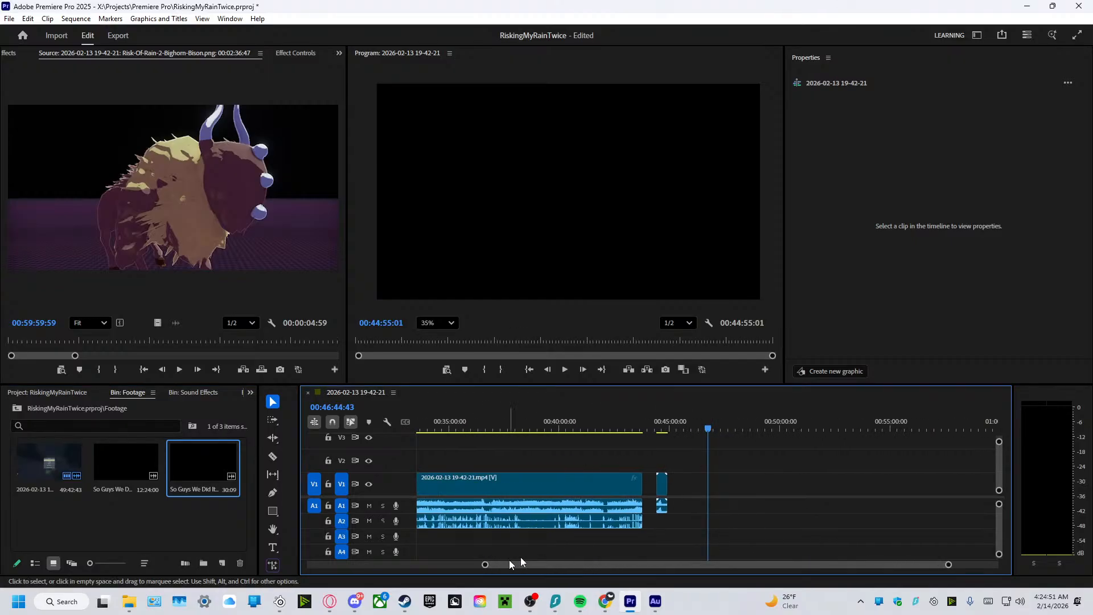
left_click(662, 490)
right_click(662, 490)
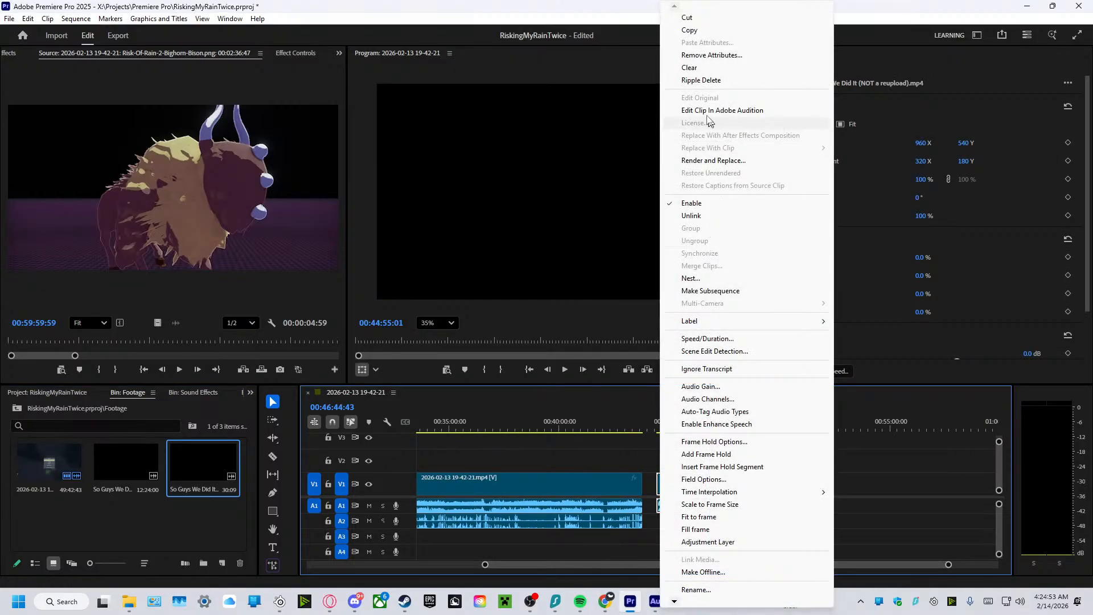
left_click(701, 80)
Delete the longer 12:24:00 So Guys We Did It video from the Footage bin.
left_click(147, 480)
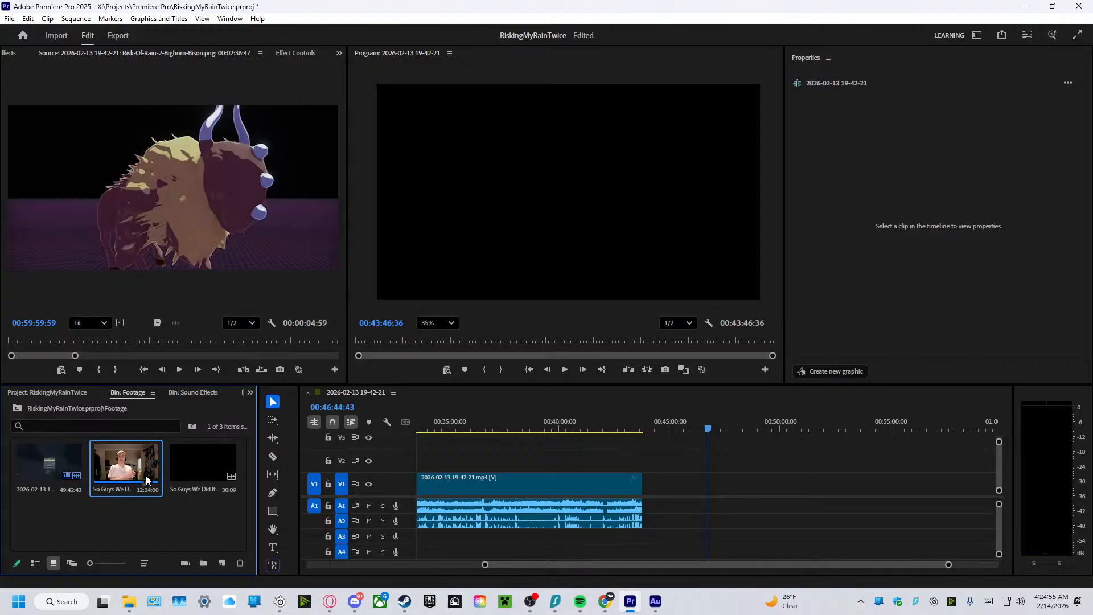
key("Delete")
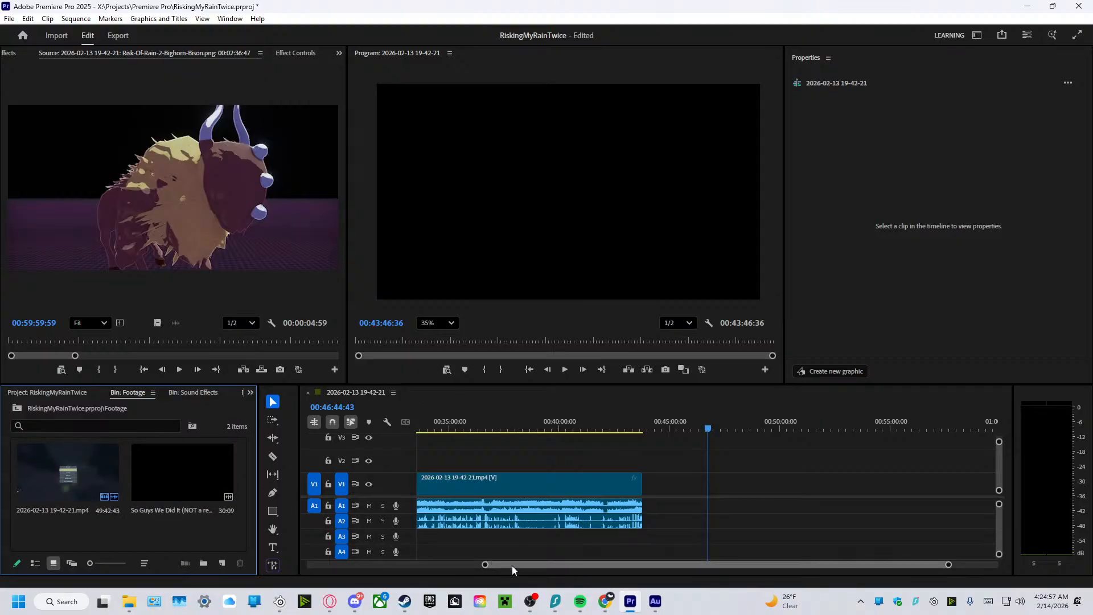
Play the gameplay from the cut at 00:03:26:32, where the second-stage voiceover section ends.
left_click_drag(511, 565, 337, 565)
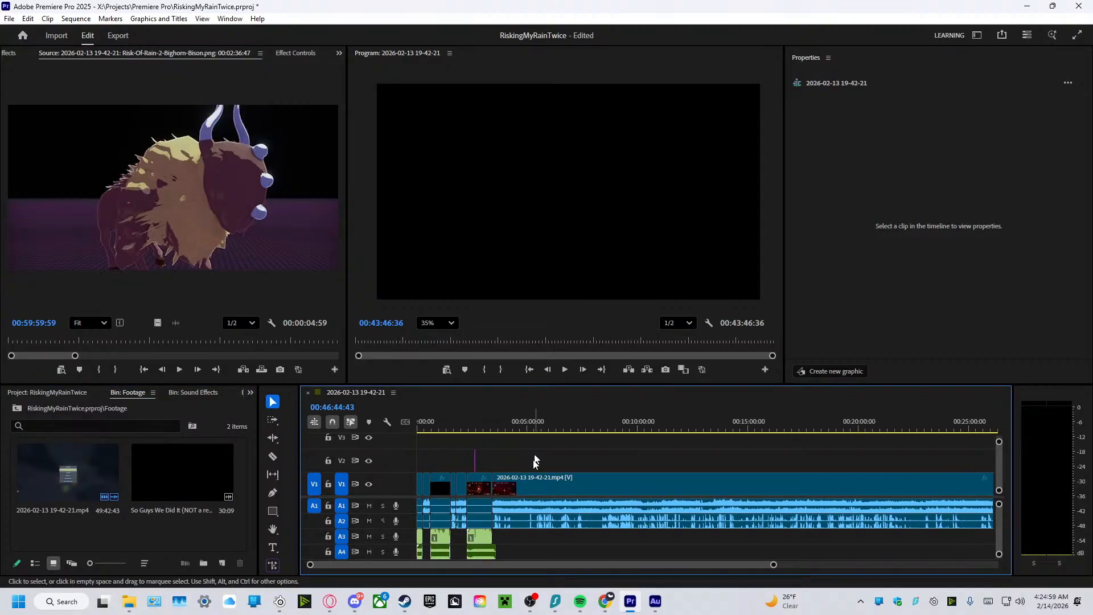
left_click_drag(773, 565, 973, 566)
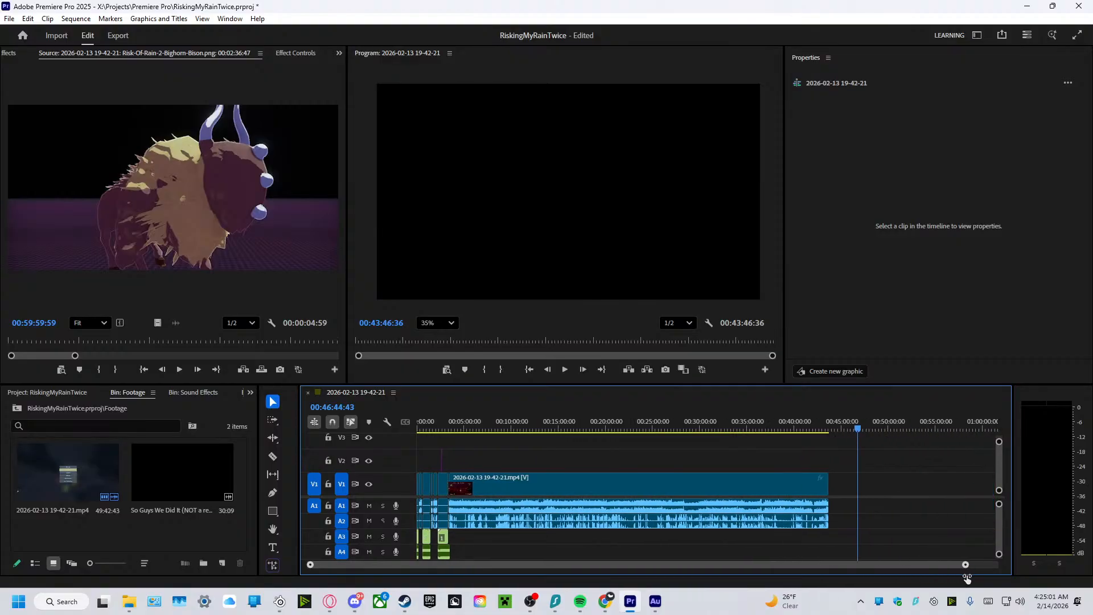
left_click_drag(832, 428, 448, 472)
left_click_drag(965, 566, 715, 584)
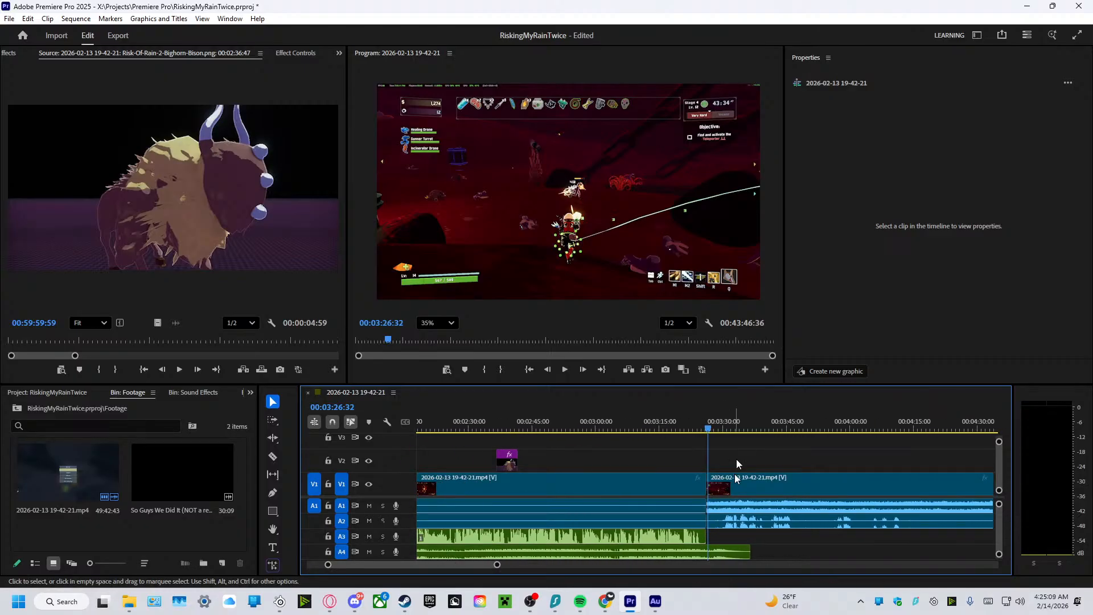
left_click(564, 370)
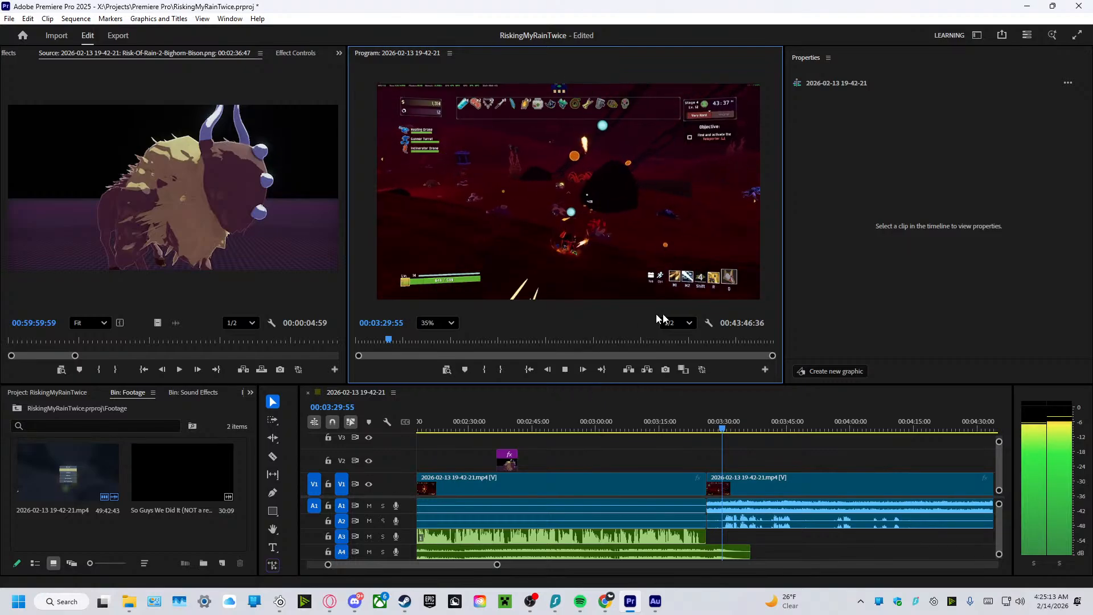
Play the sequence from its start to about 23 seconds to find a spot for a sound effect.
left_click(429, 427)
key("Home")
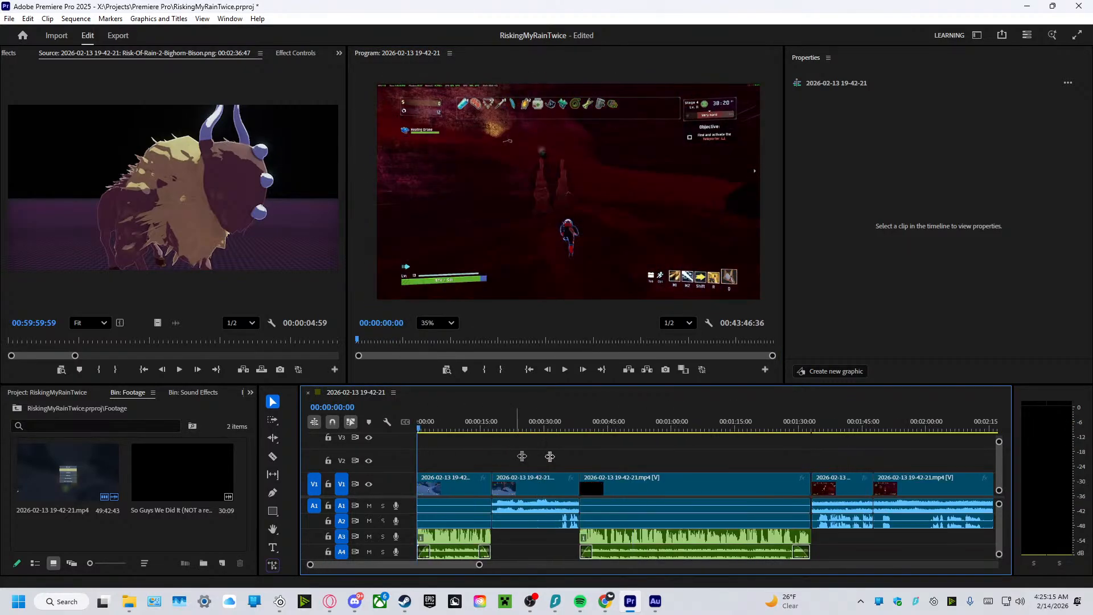
left_click(565, 370)
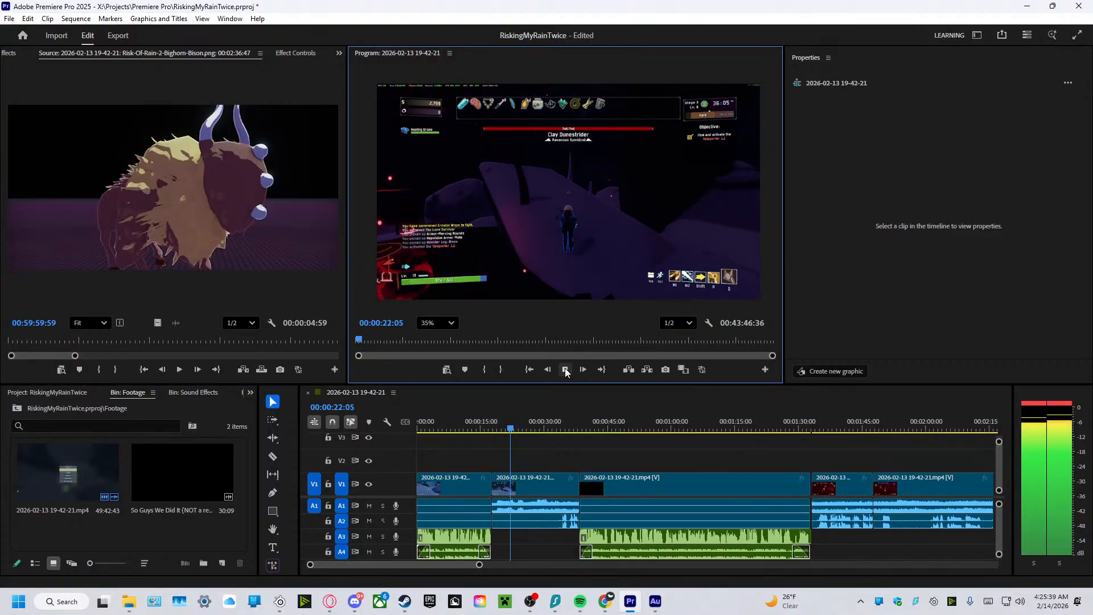
left_click(566, 369)
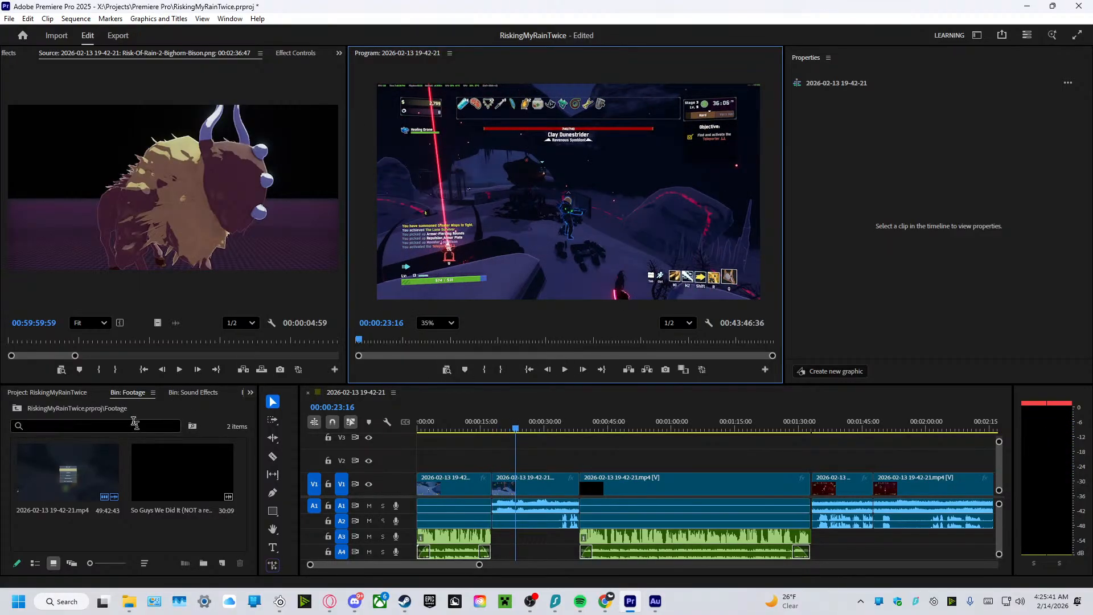
Add the im-a-gnome-meme-sound-effect-woo.mp3 sound from the Sound Effects bin to A3 at about 20 seconds, in the second gameplay clip.
left_click(177, 527)
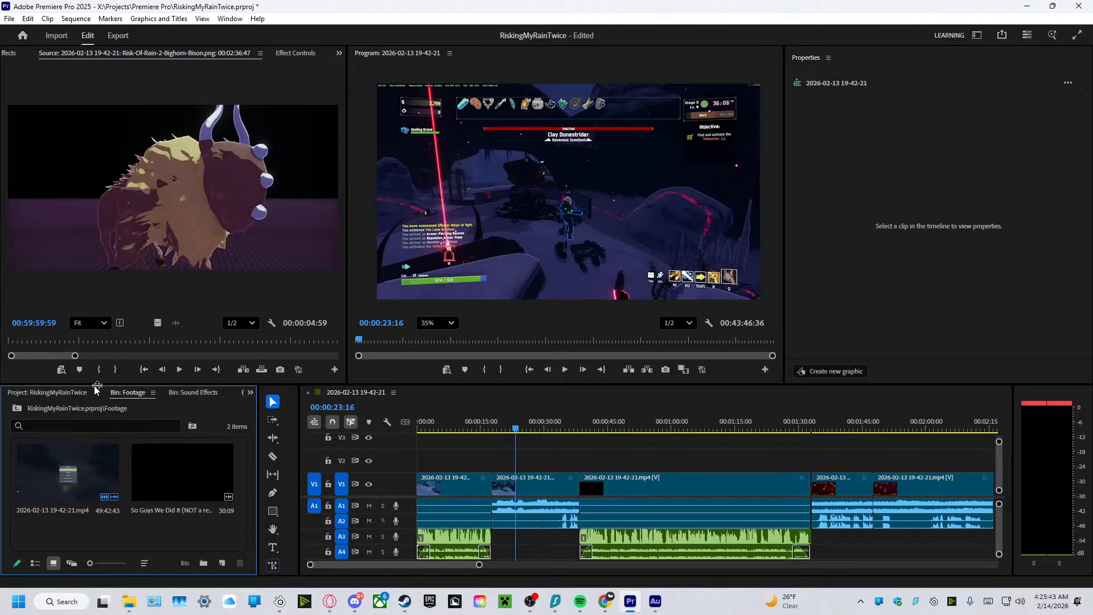
left_click(191, 393)
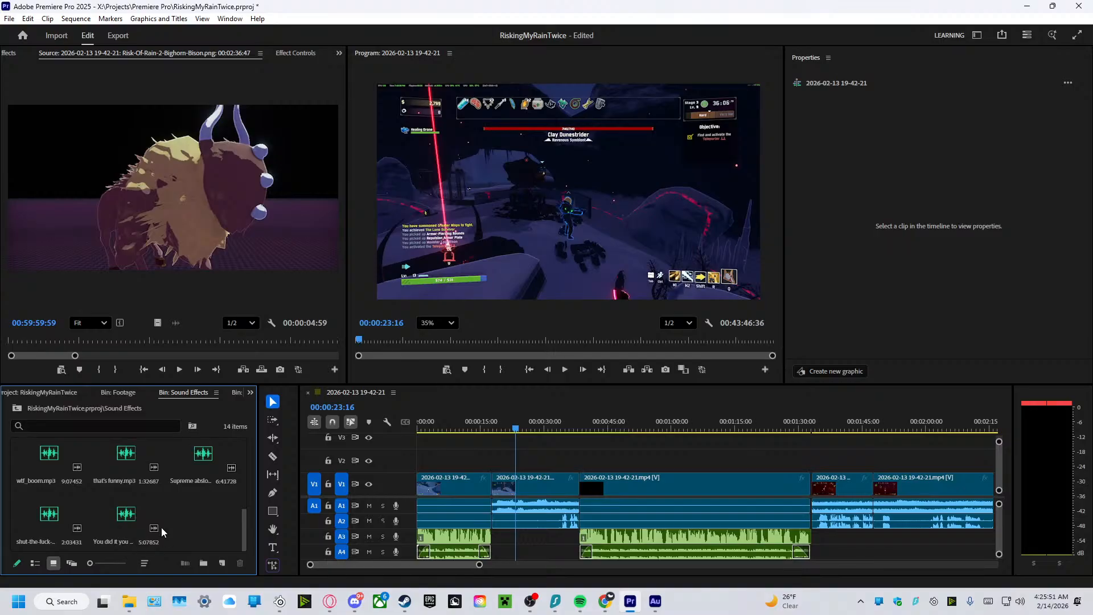
scroll(161, 527, "up", 5)
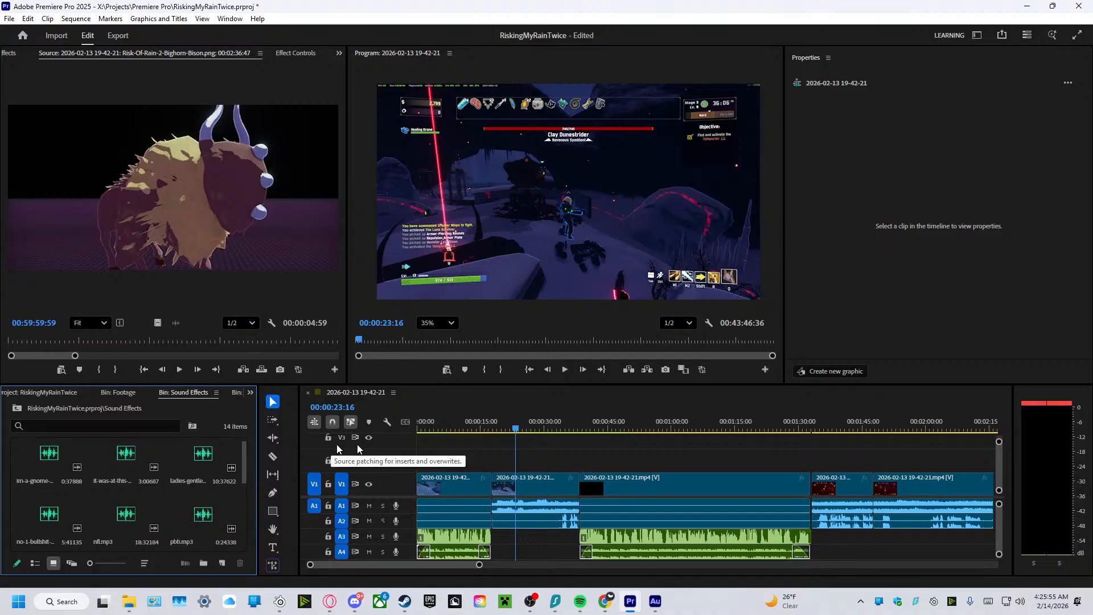
left_click_drag(516, 432, 492, 432)
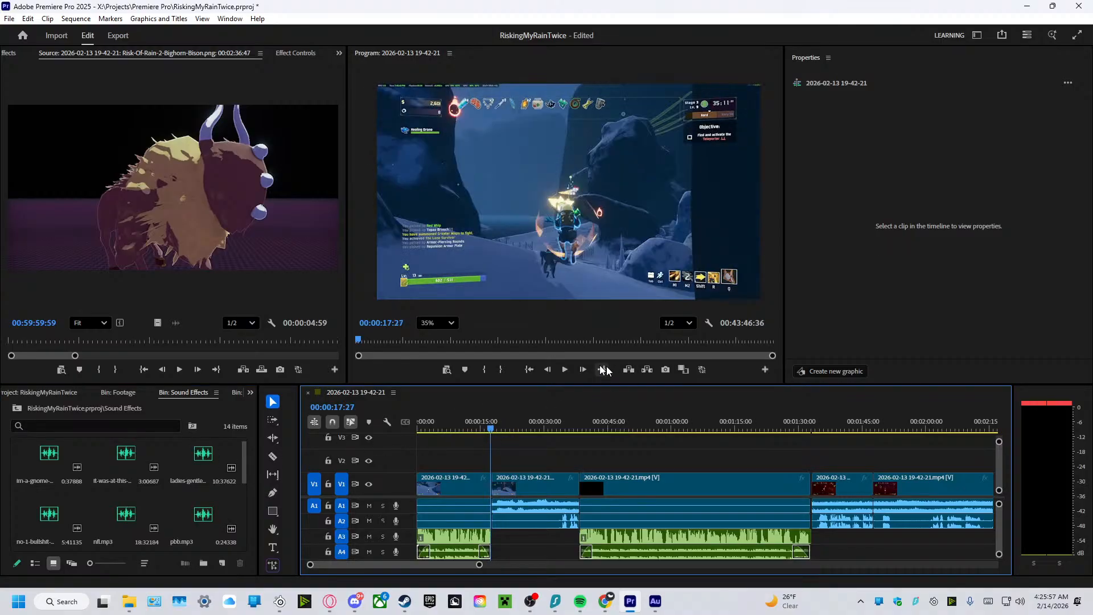
left_click(565, 370)
left_click(569, 369)
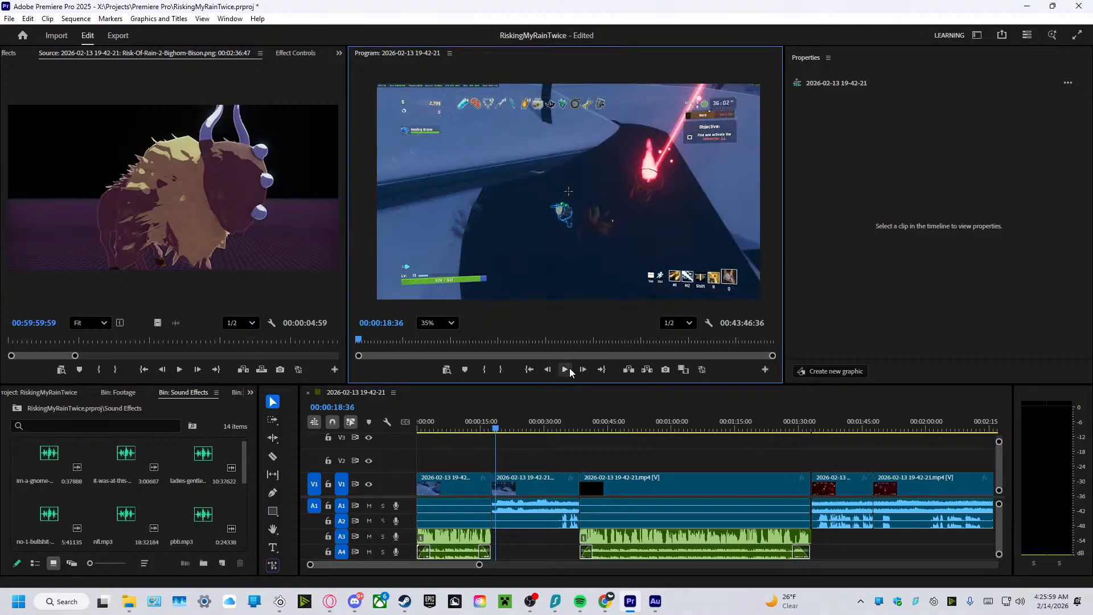
left_click_drag(44, 474, 507, 548)
Move the gnome sound effect on A3 to start at 00:00:19:35 and play that moment to check the timing.
left_click(568, 371)
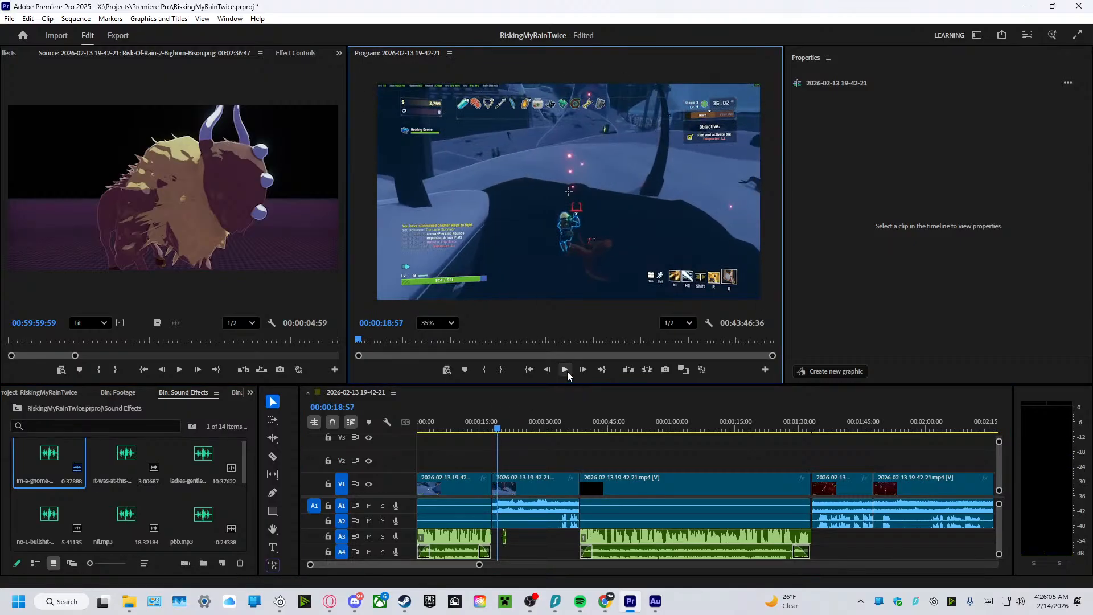
left_click(567, 371)
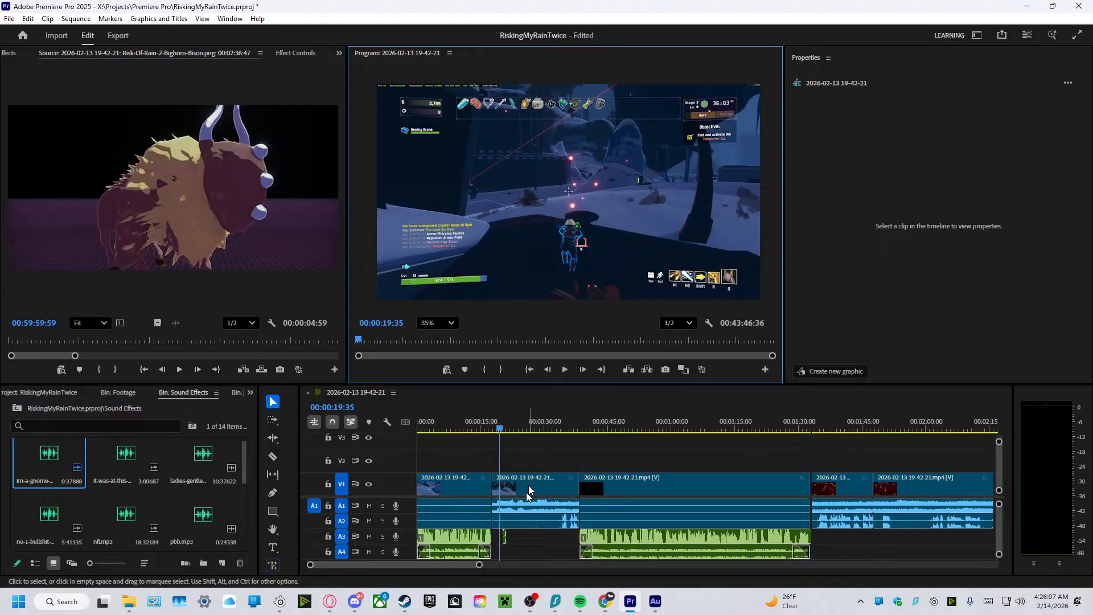
left_click(504, 540)
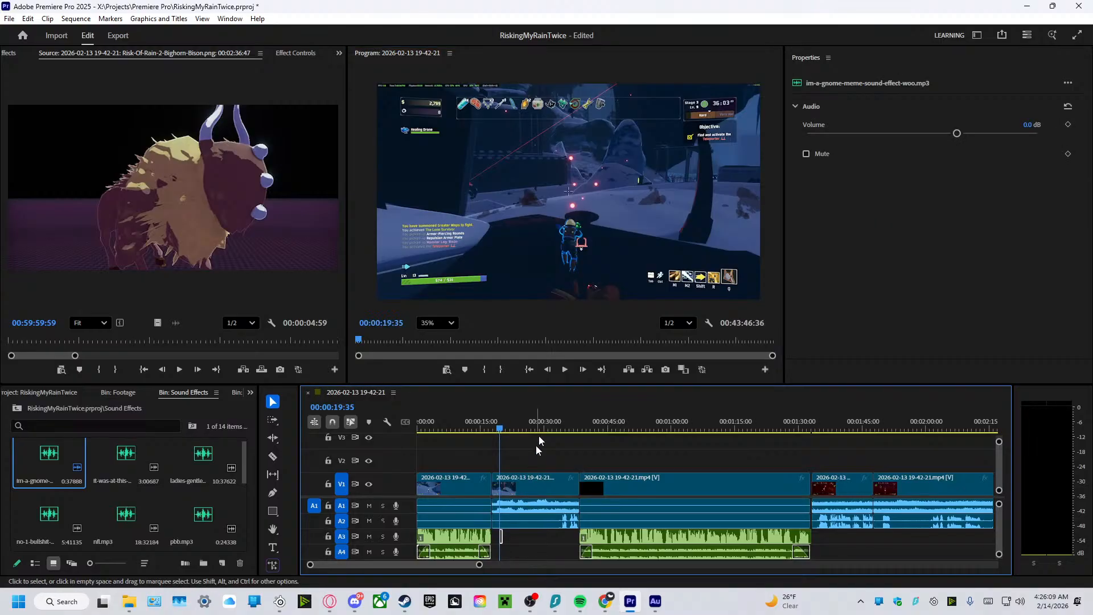
left_click(565, 371)
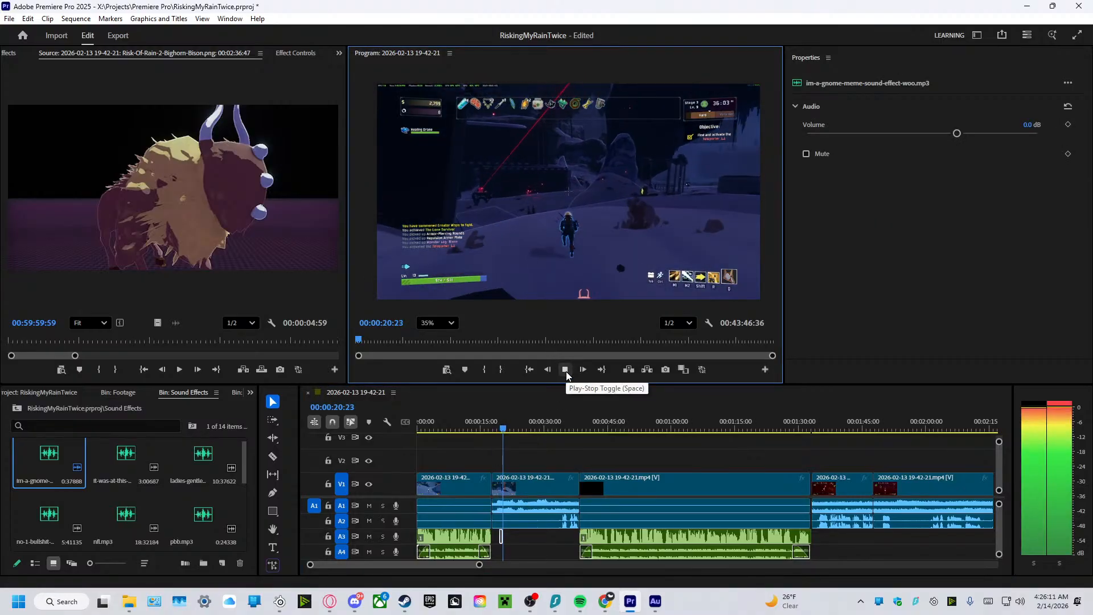
Browse the Sound Effects bin for another sound and play the gameplay on from 00:00:21:43 to 00:00:33:01 to find its spot.
left_click(566, 371)
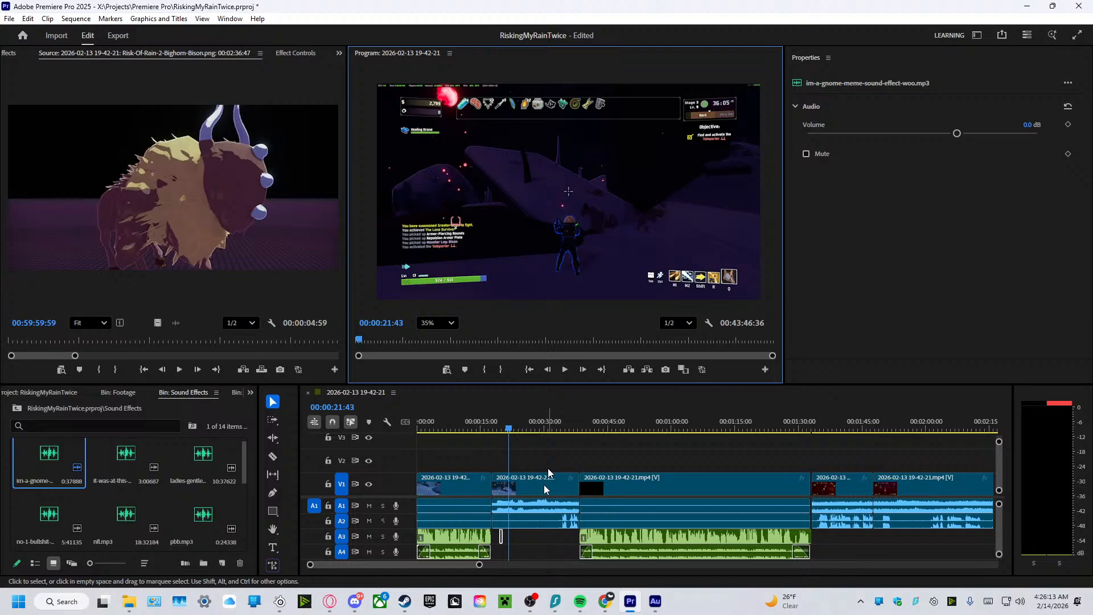
left_click(516, 541)
left_click(499, 537)
left_click(501, 536)
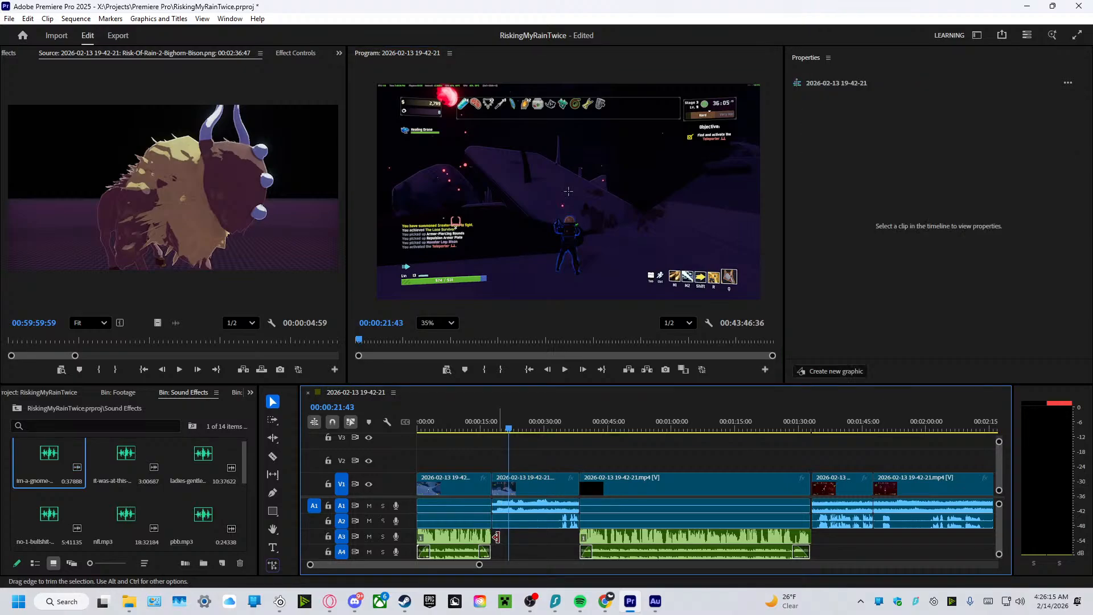
left_click(40, 525)
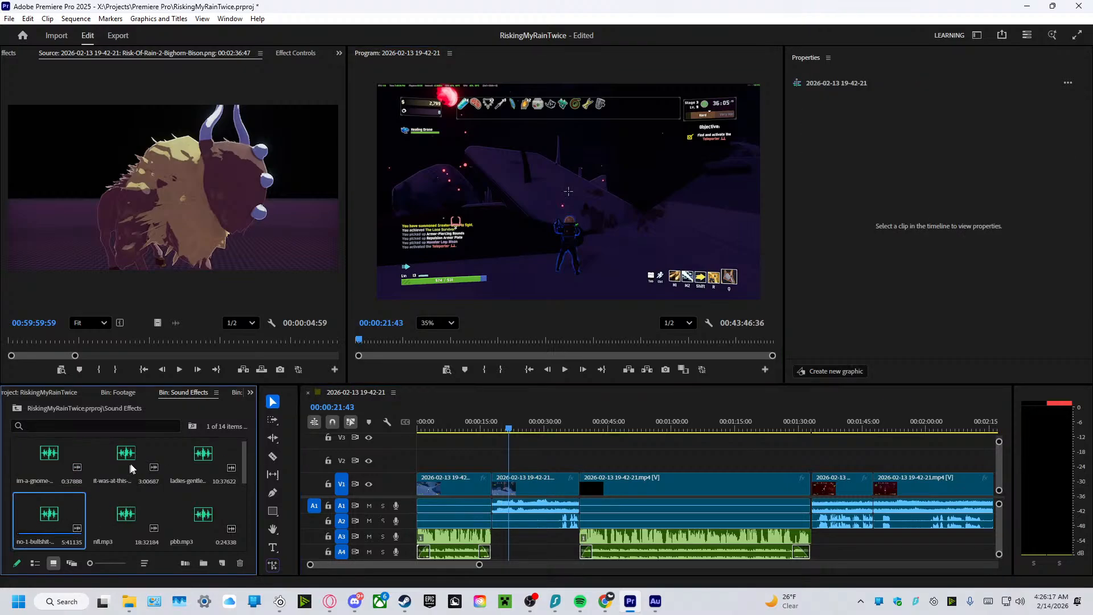
left_click(131, 463)
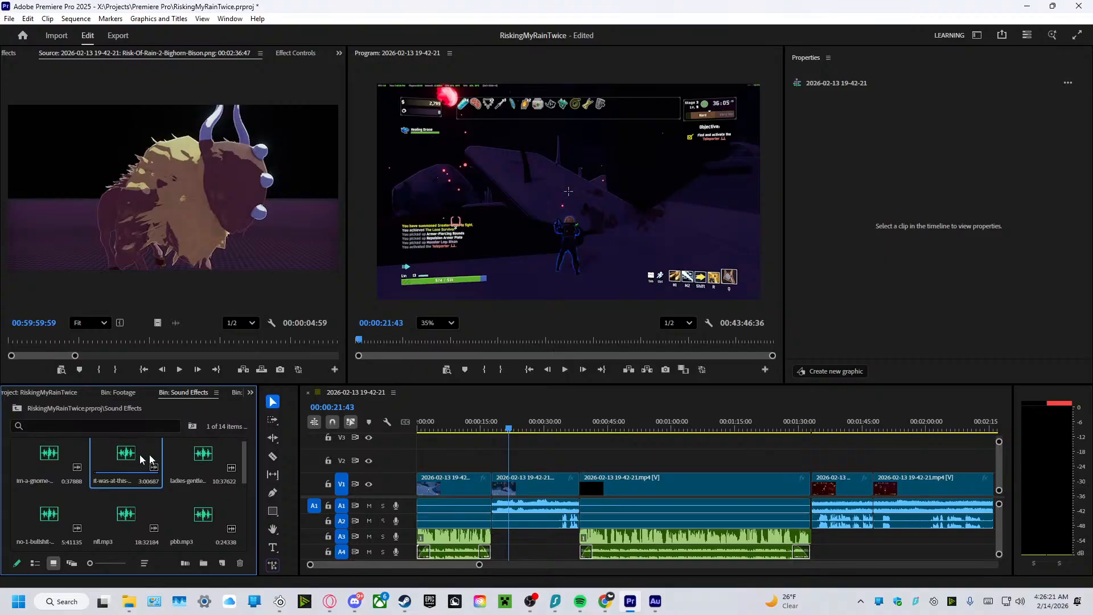
scroll(189, 455, "down", 3)
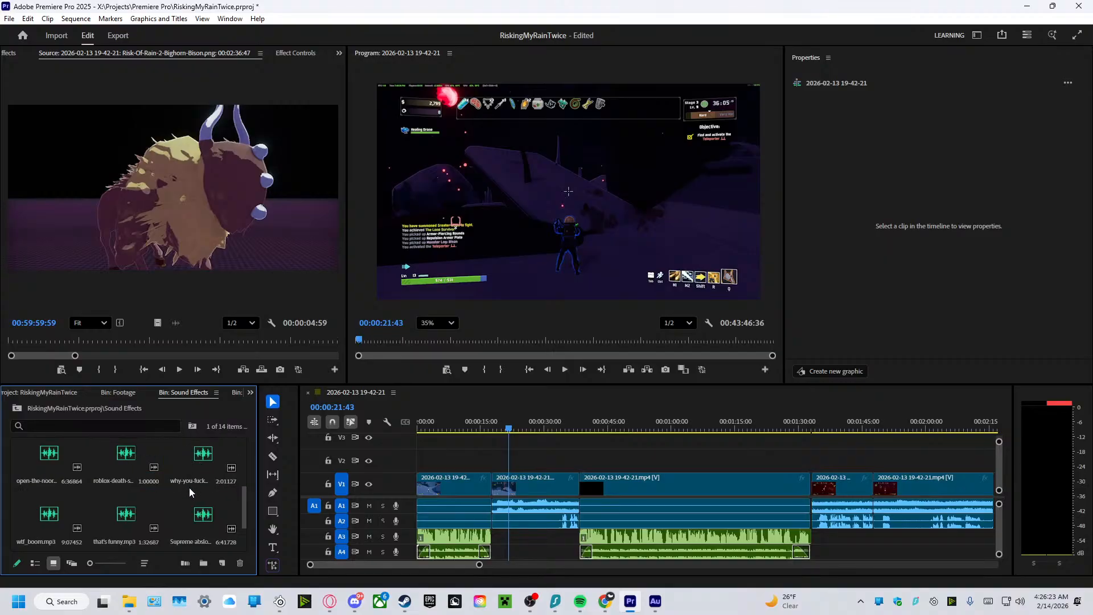
scroll(189, 487, "up", 1)
left_click(566, 369)
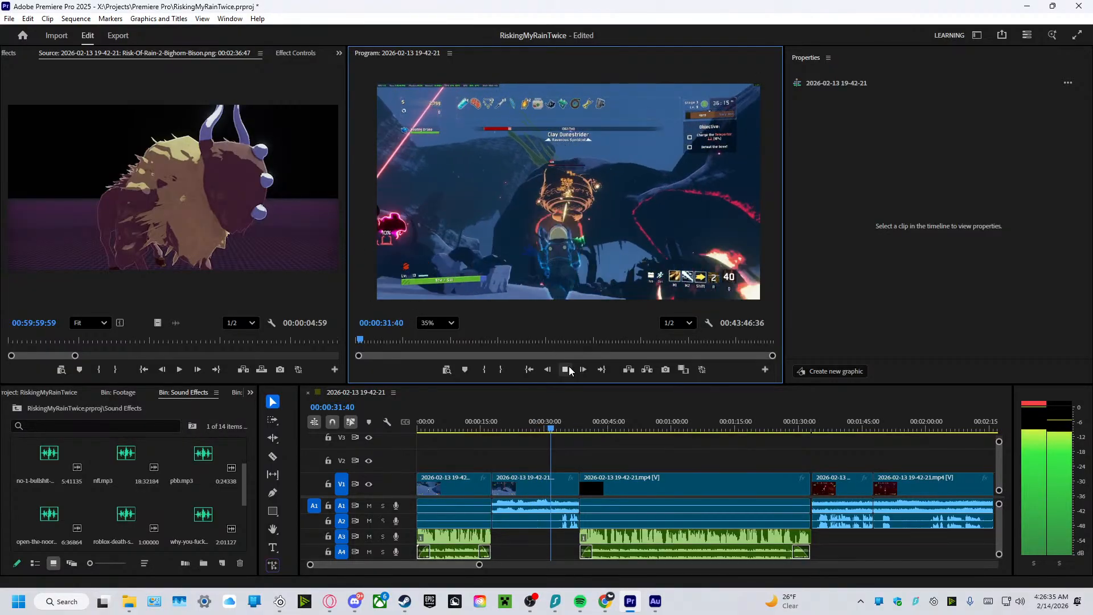
left_click(564, 370)
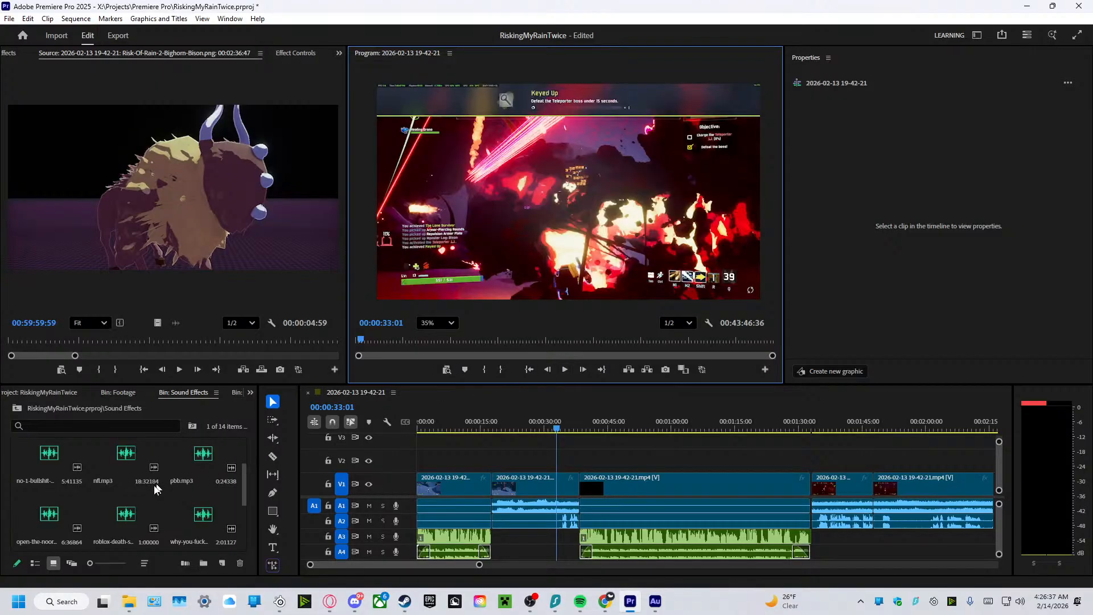
Try roblox-death-sound_1.mp3 on A3 at 00:00:33:01, play that moment and delete the sound from the track.
left_click_drag(126, 518, 202, 474)
left_click_drag(560, 551, 559, 548)
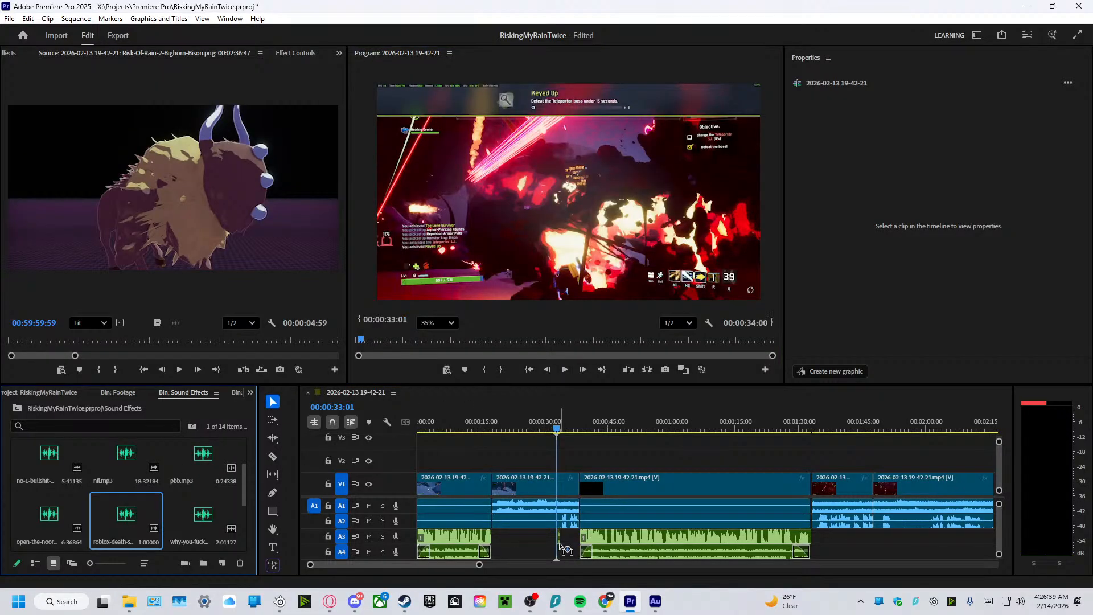
left_click(564, 370)
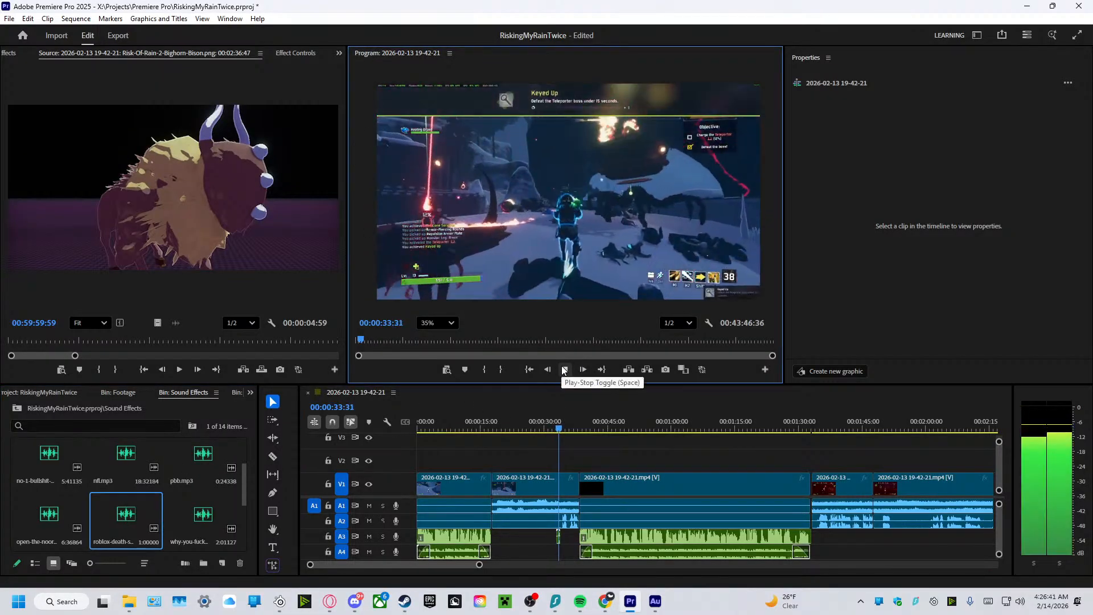
left_click(564, 370)
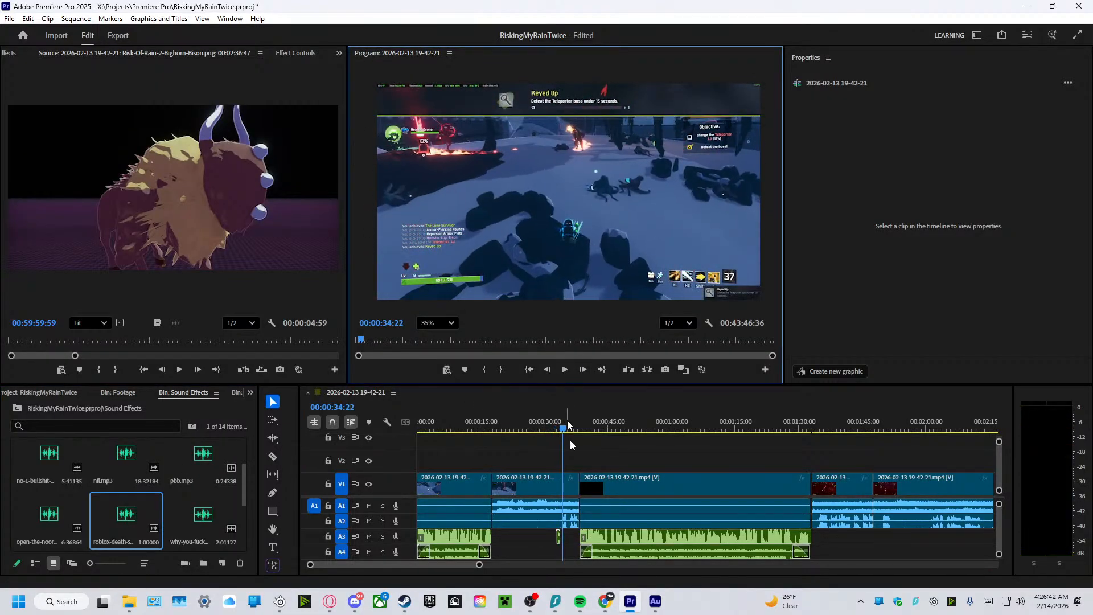
left_click(558, 536)
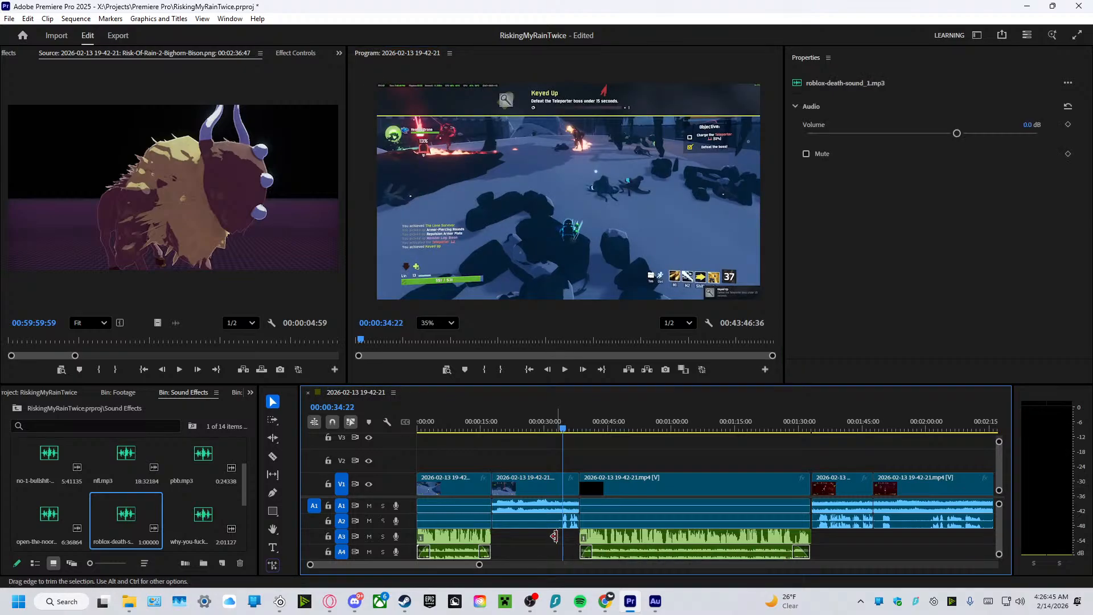
key("Delete")
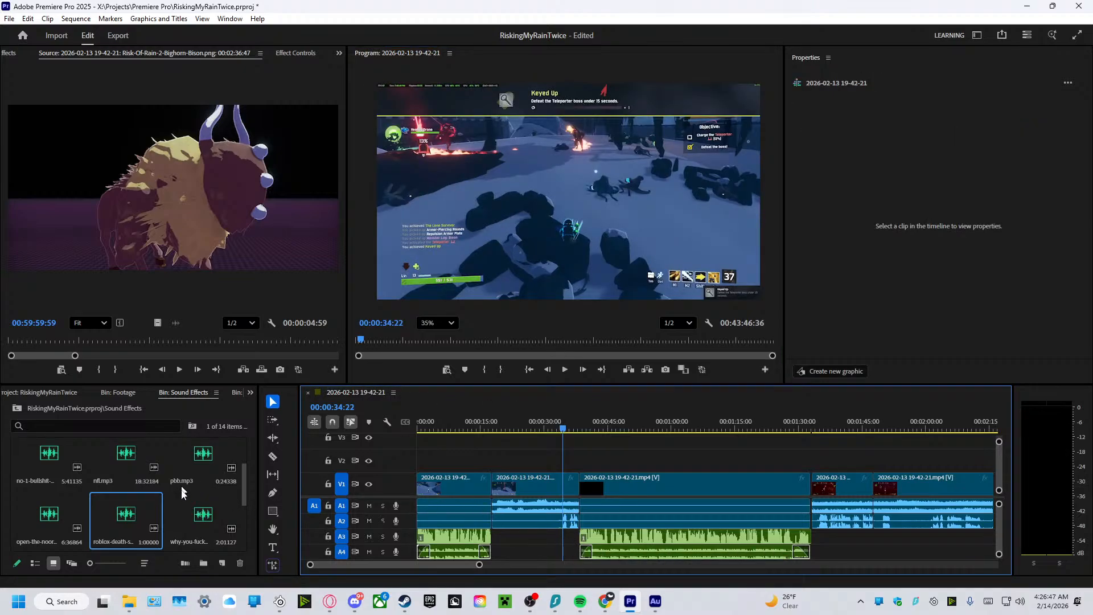
Add nfl.mp3 from the Sound Effects bin to A3, starting at 00:00:33:50, and play that section to check it.
left_click_drag(132, 467, 565, 540)
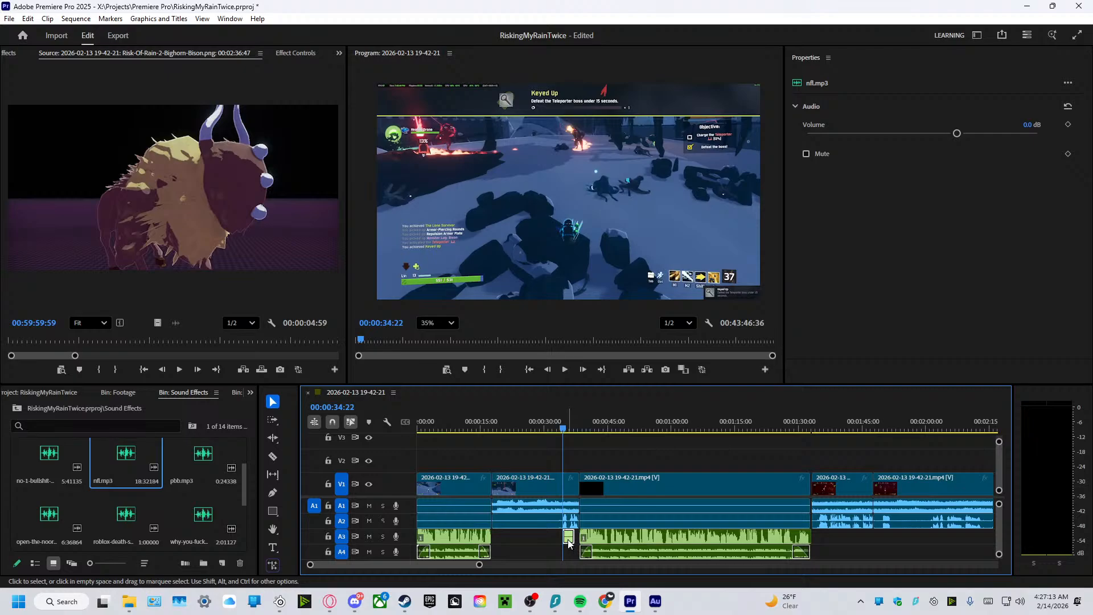
left_click_drag(562, 432, 557, 429)
left_click_drag(567, 539, 565, 539)
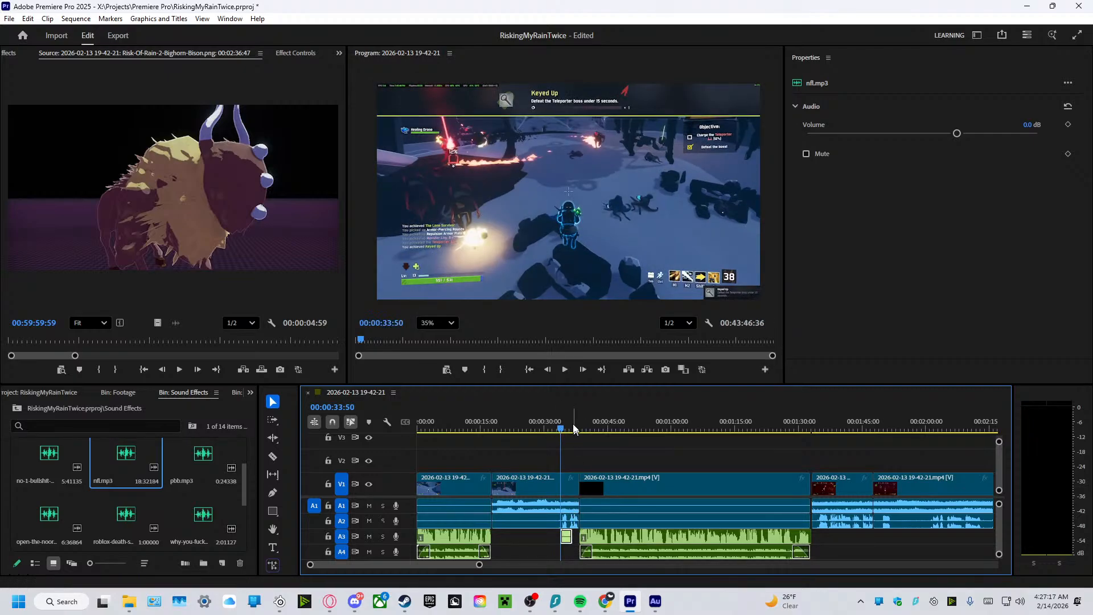
left_click(552, 430)
left_click(557, 373)
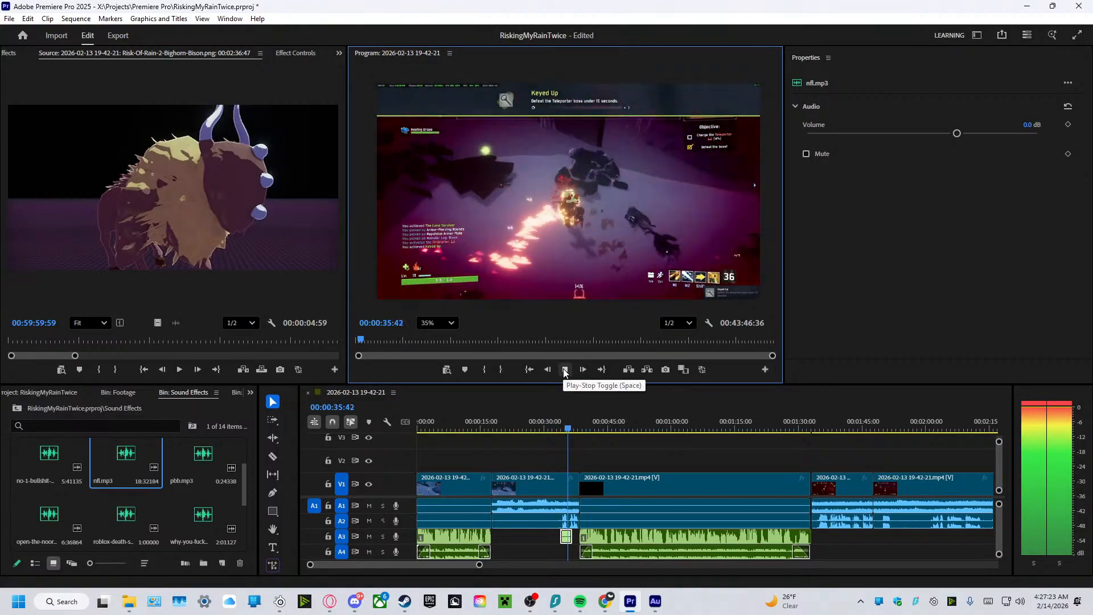
left_click(565, 370)
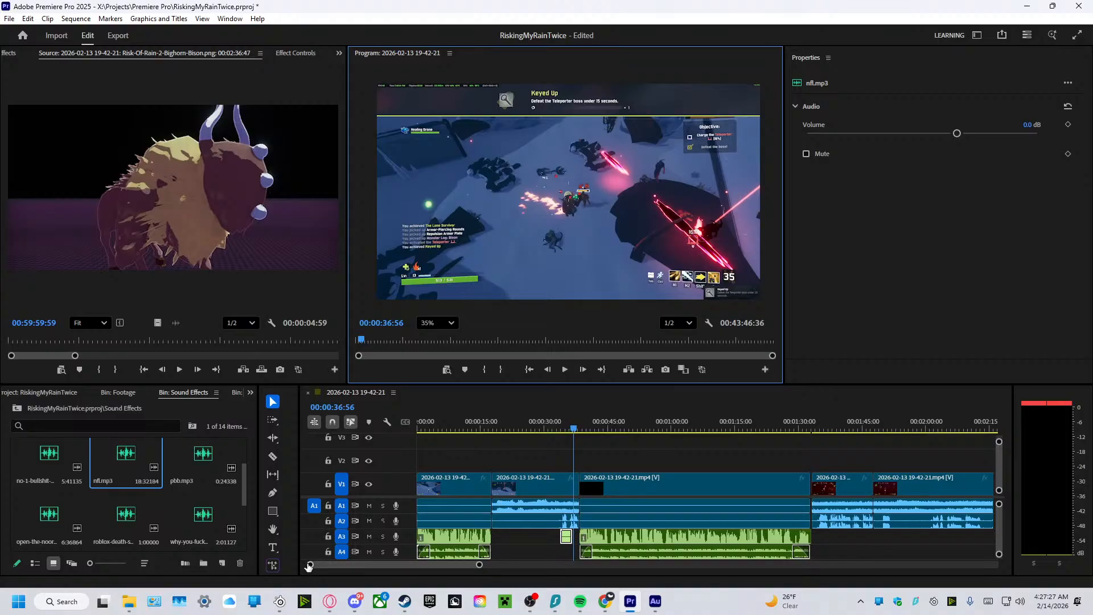
Shift nfl.mp3 slightly earlier on A3 and set its volume to -20 dB.
left_click_drag(309, 564, 386, 582)
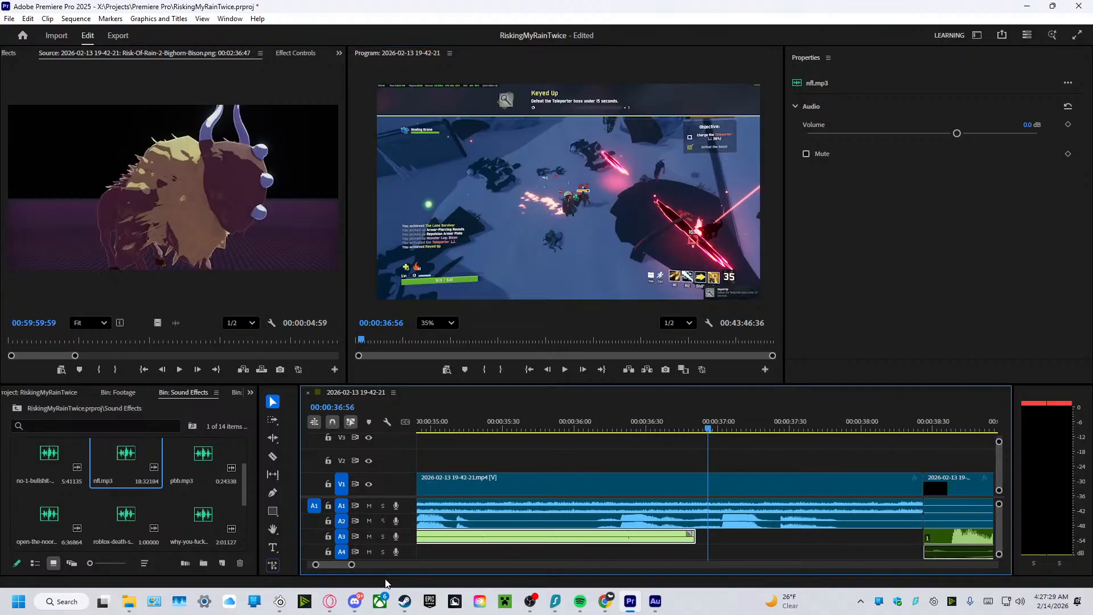
left_click_drag(316, 565, 312, 565)
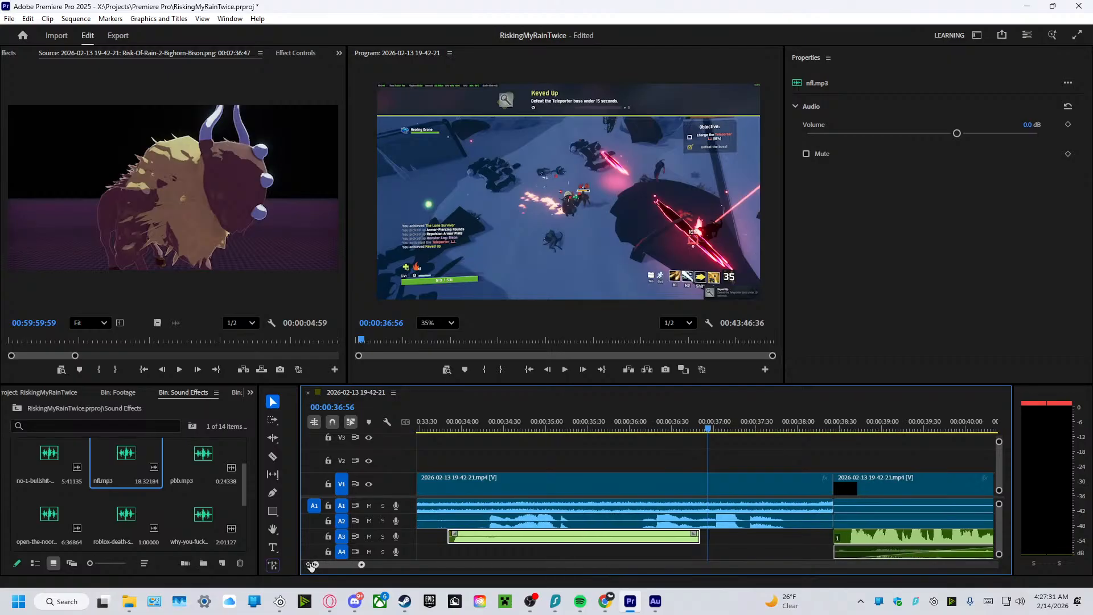
left_click_drag(491, 542, 478, 539)
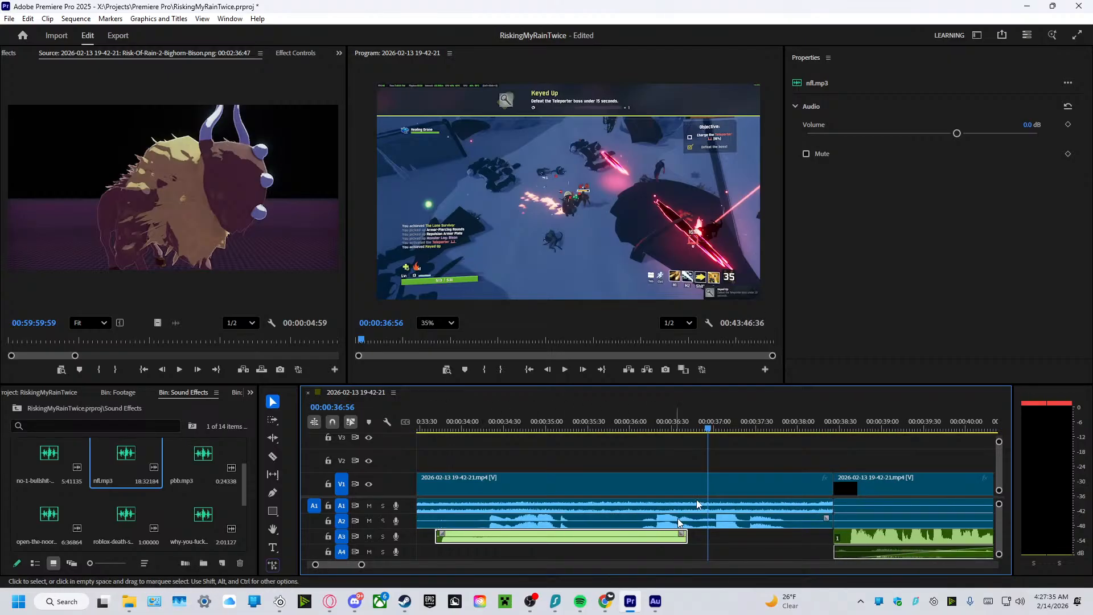
left_click(1028, 126)
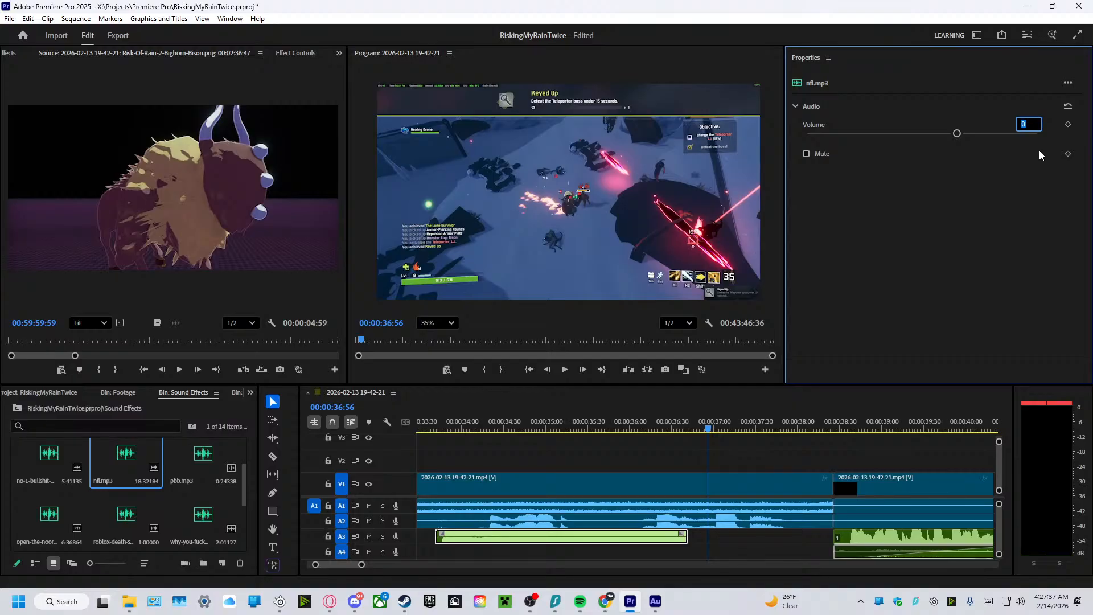
type("-2")
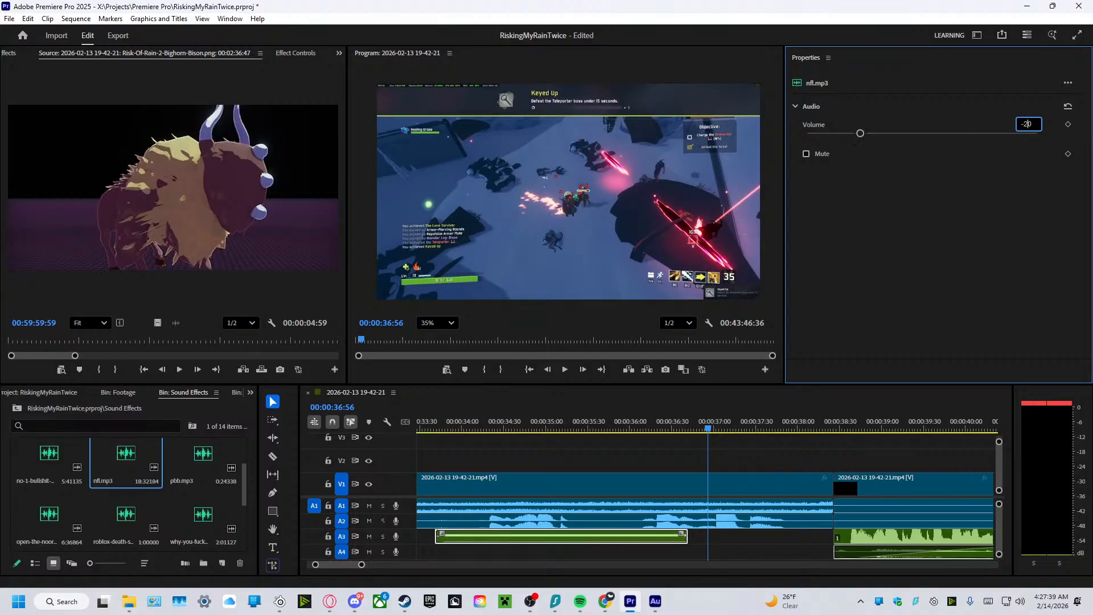
key("Return")
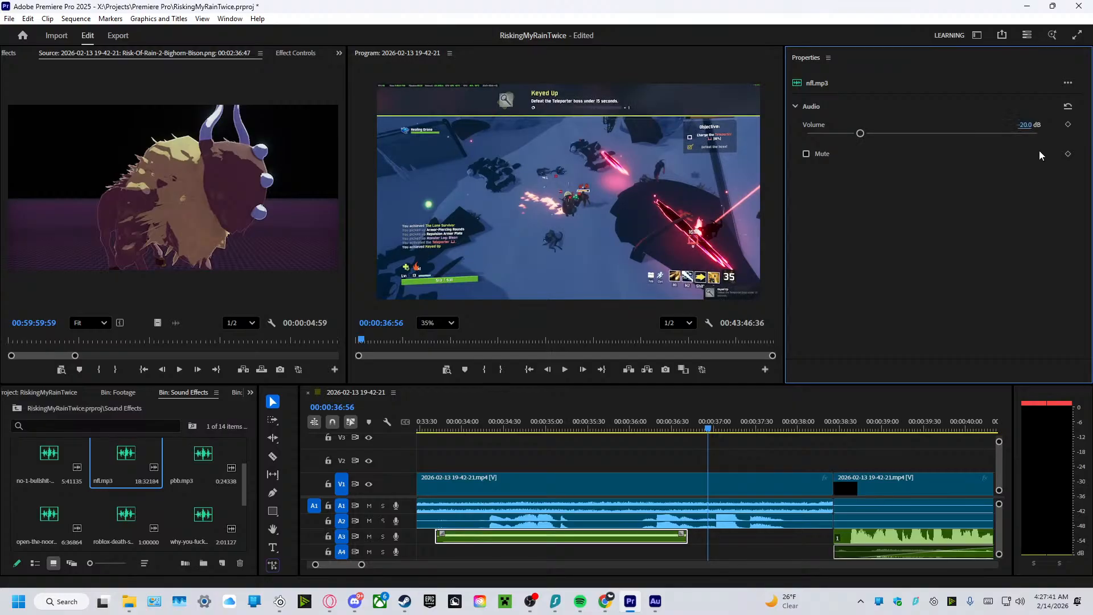
Play the section with the quieter nfl.mp3 to 00:00:36:56 and delete that sound from A3.
left_click_drag(709, 434, 425, 461)
left_click(565, 370)
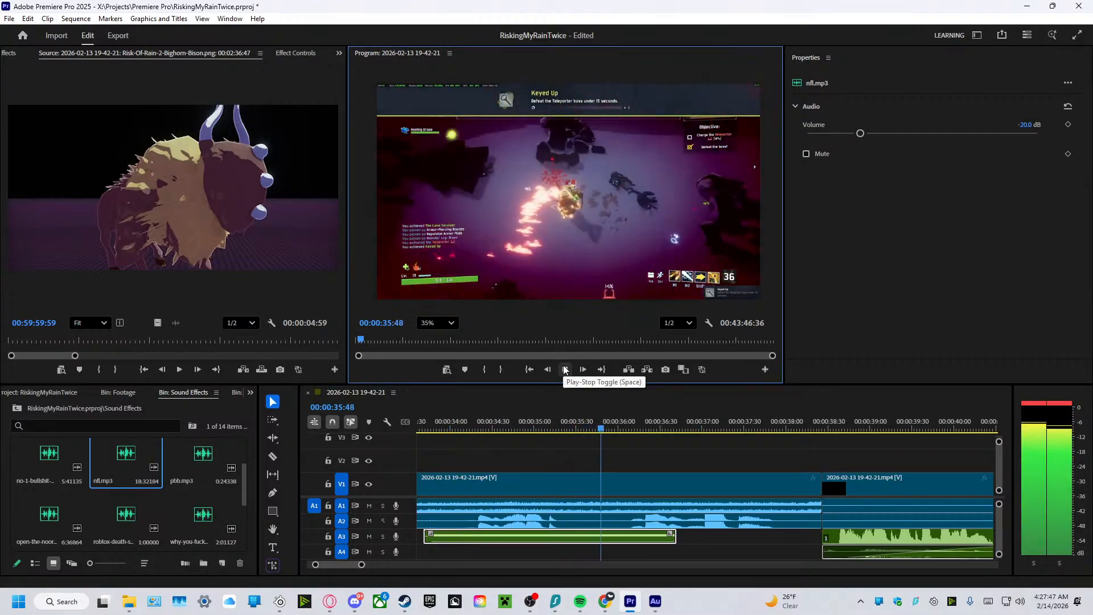
left_click(565, 370)
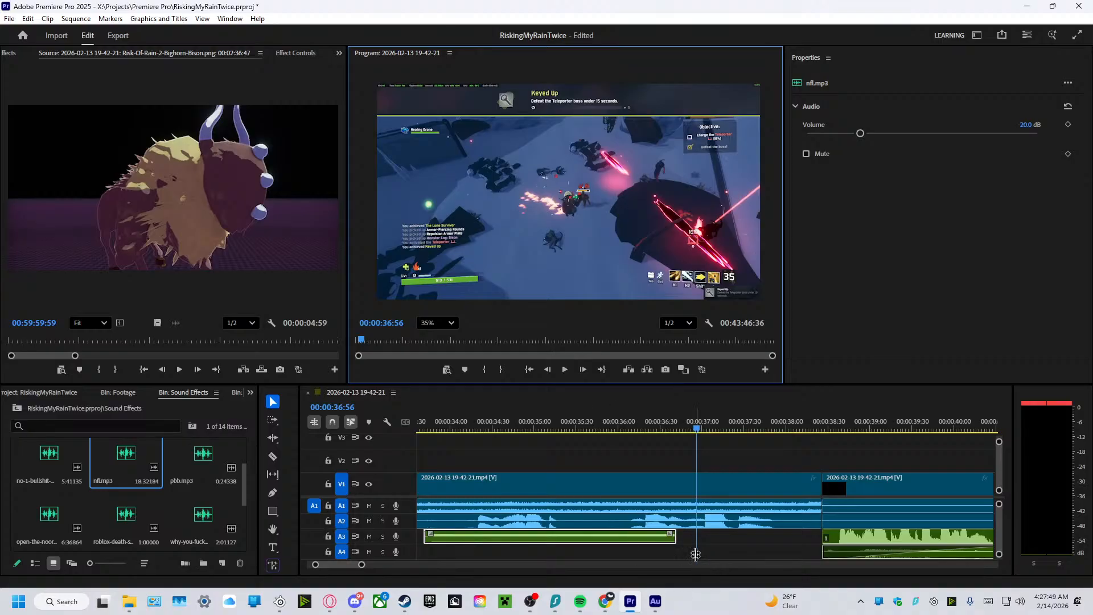
left_click(660, 544)
left_click(656, 539)
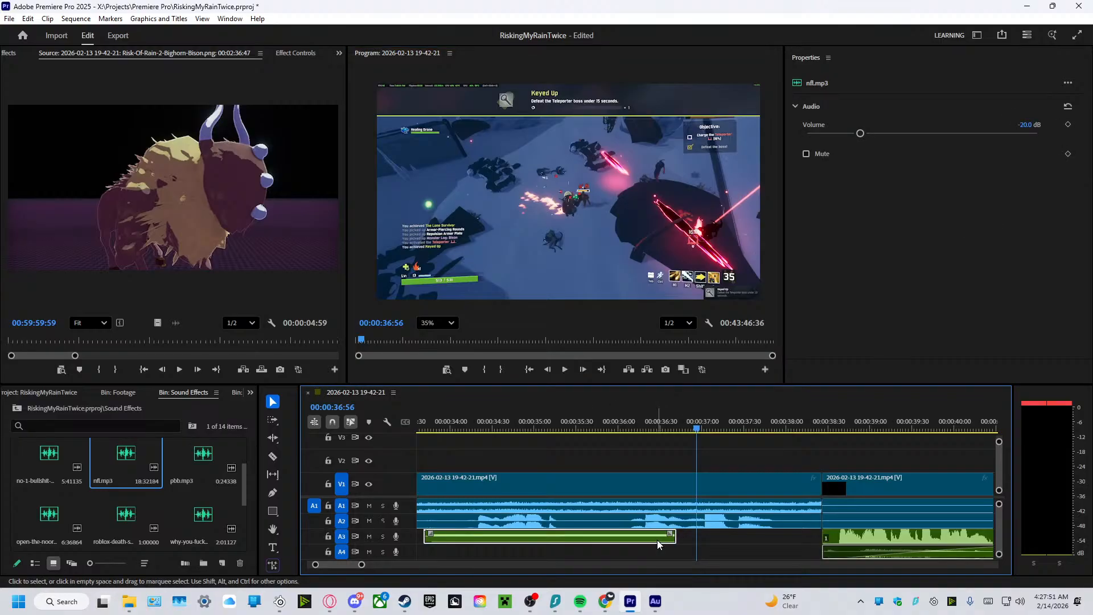
key("Delete")
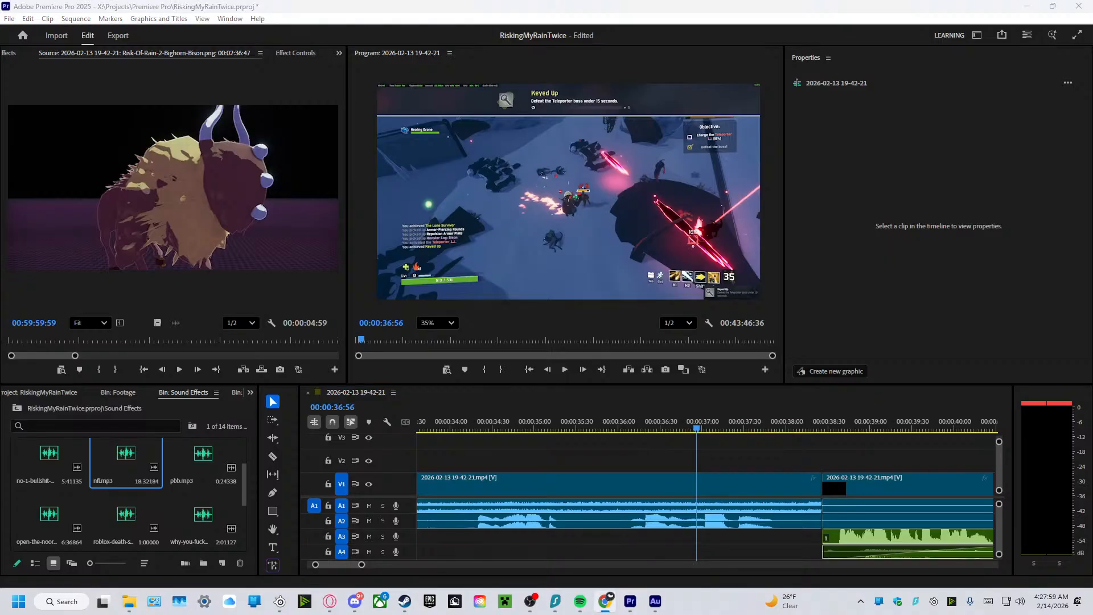
Add wtf_boom.mp3 from the Sound Effects bin to A3 at about 25 seconds, under the second gameplay clip.
left_click(186, 532)
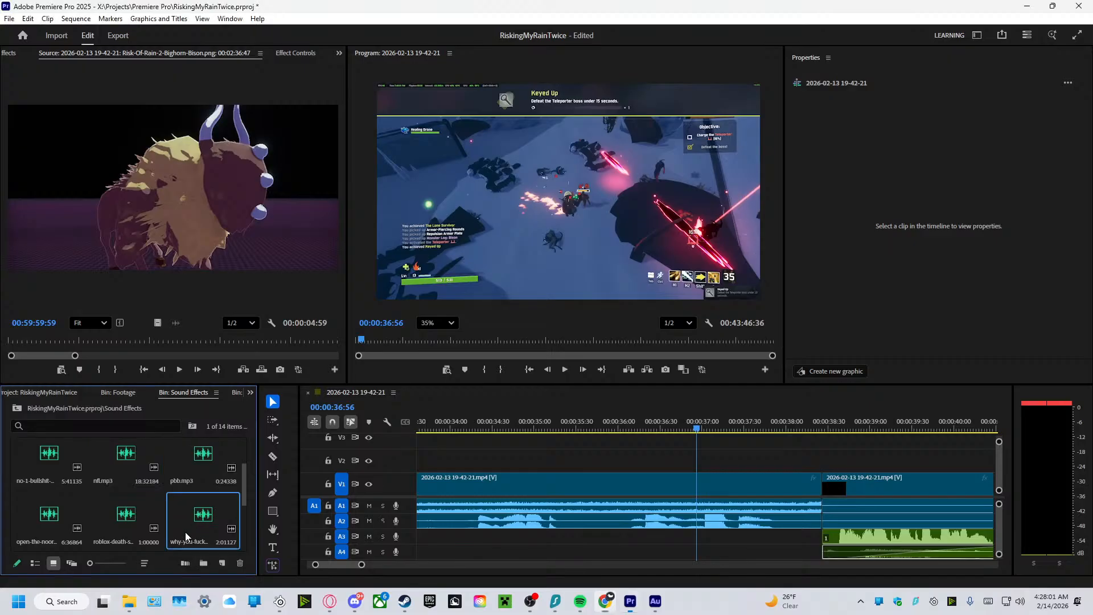
scroll(148, 519, "down", 1)
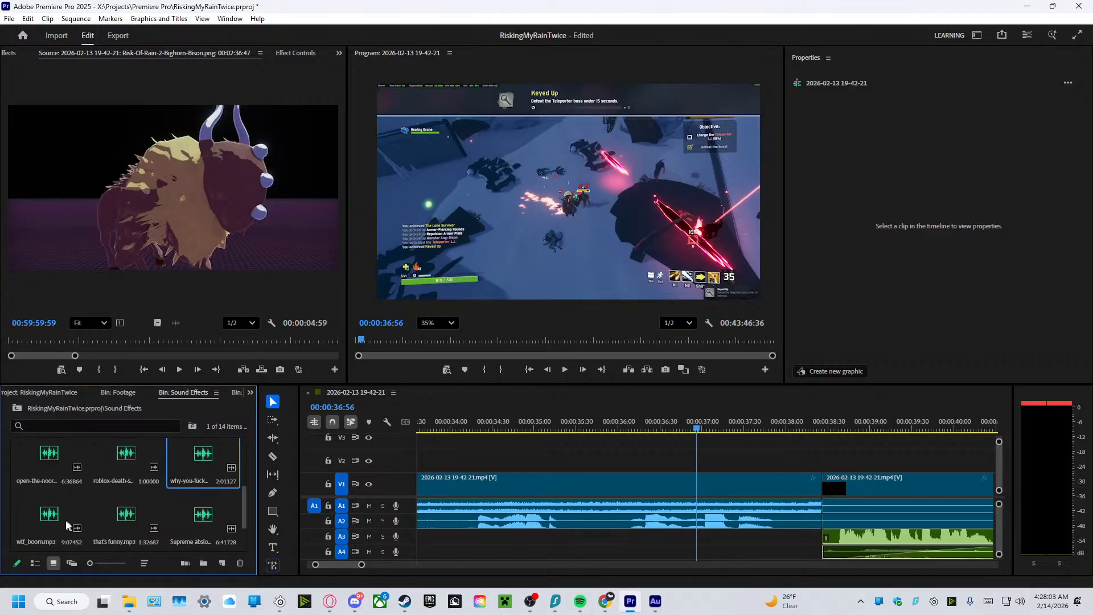
left_click_drag(47, 520, 507, 579)
left_click_drag(272, 559, 94, 522)
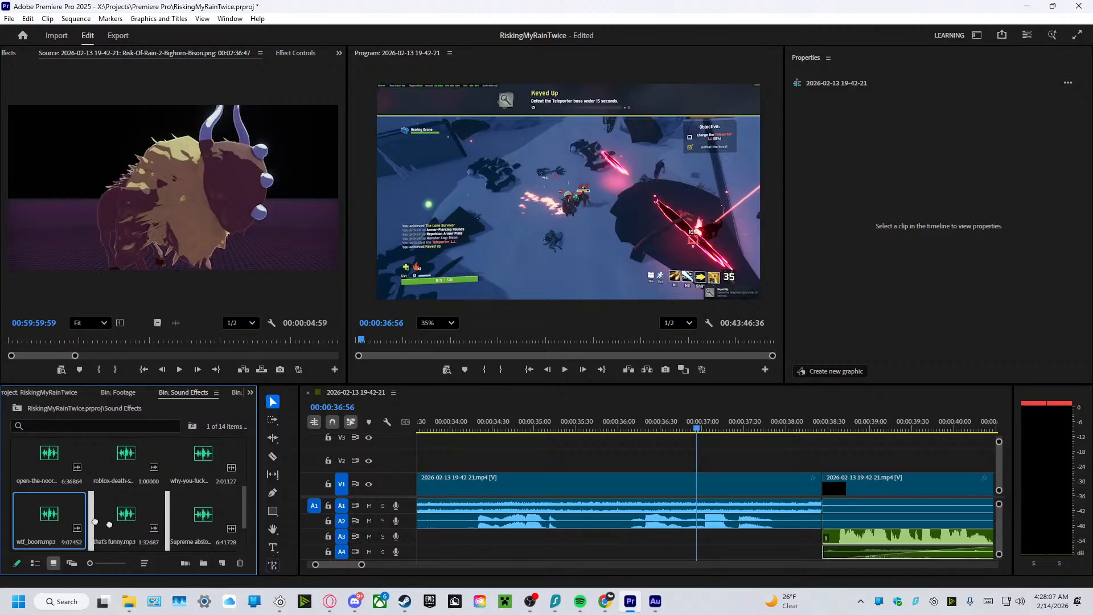
left_click_drag(368, 563, 464, 564)
scroll(953, 553, "down", 2)
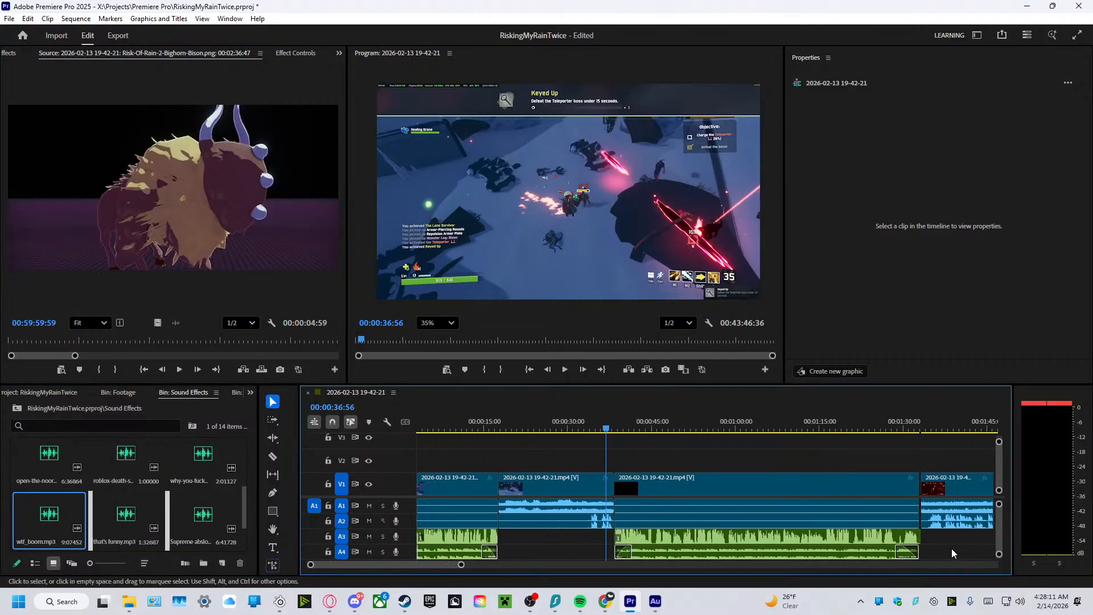
scroll(921, 548, "up", 1)
left_click_drag(52, 517, 544, 537)
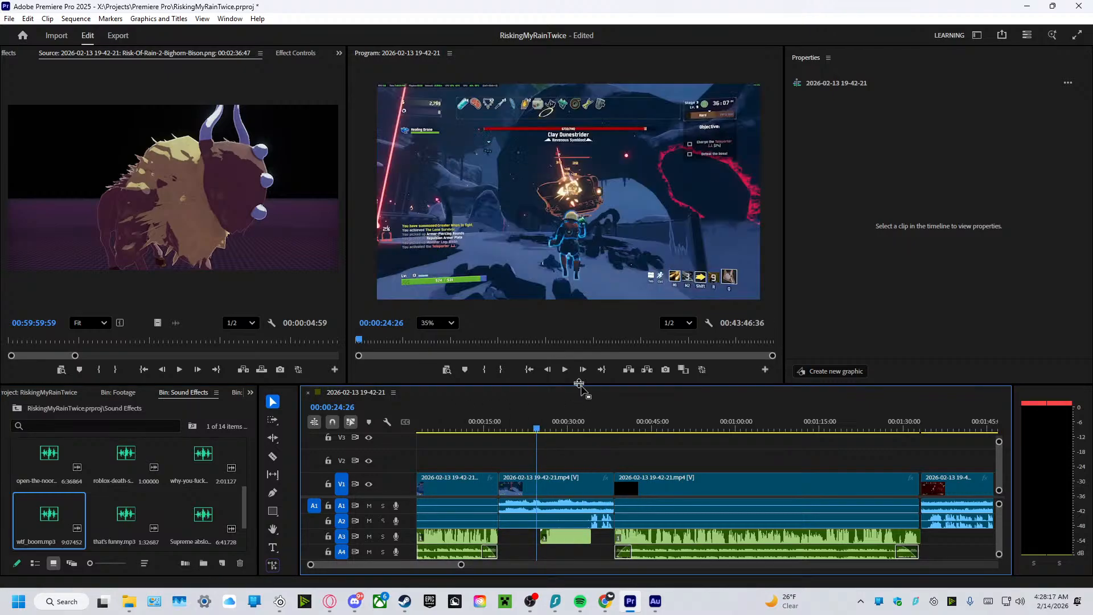
Trim wtf_boom.mp3 on A3 to about 3 seconds, start it at the explosion at 00:00:32:57, and play it.
left_click(565, 370)
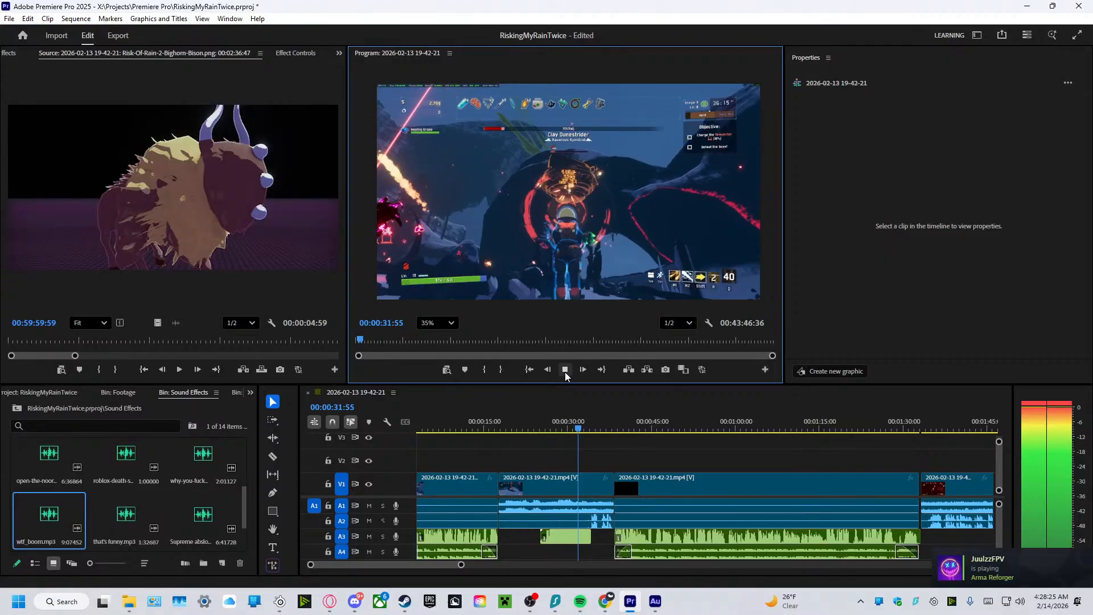
left_click(564, 371)
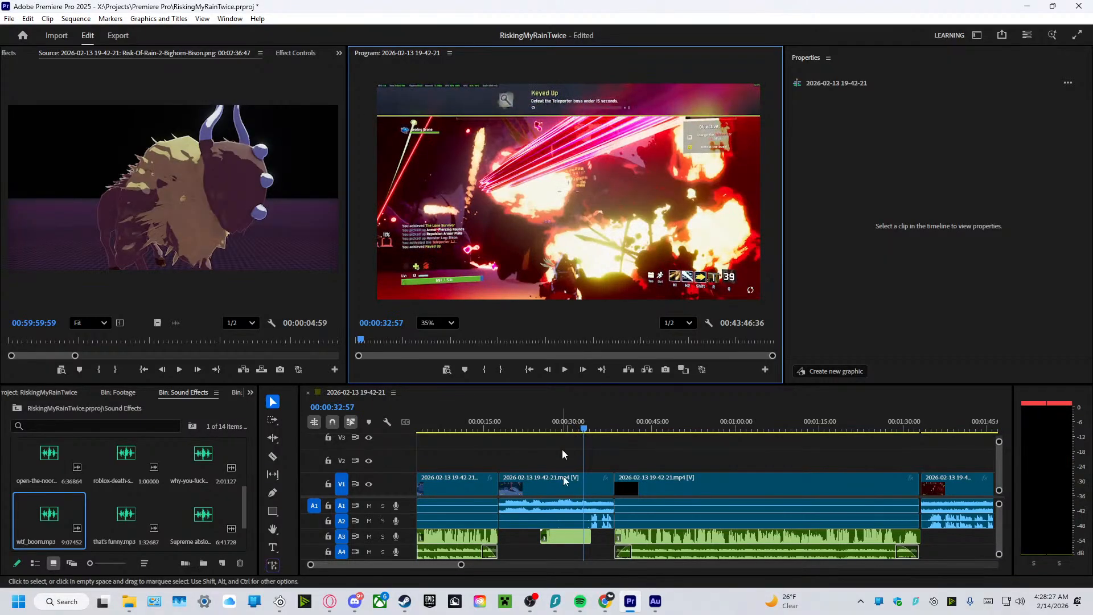
left_click(566, 534)
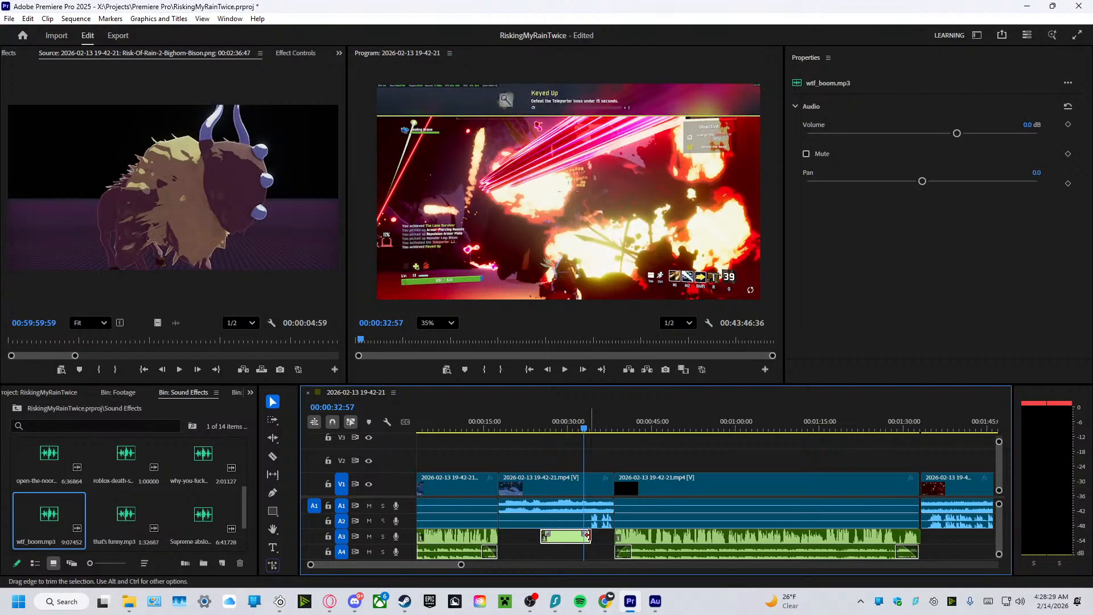
mouse_move(589, 536)
left_mouse_down()
mouse_move(553, 537)
mouse_move(588, 539)
left_mouse_up()
left_click(565, 369)
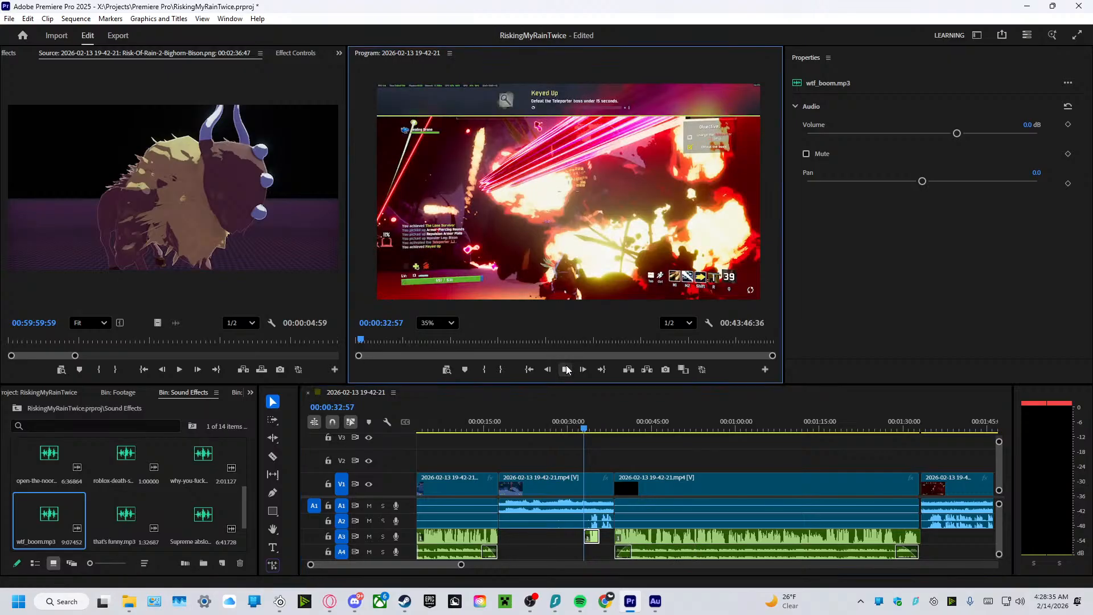
Shift wtf_boom.mp3 earlier on A3 so it starts at about 00:00:31:50, and play the explosion section.
left_click(565, 369)
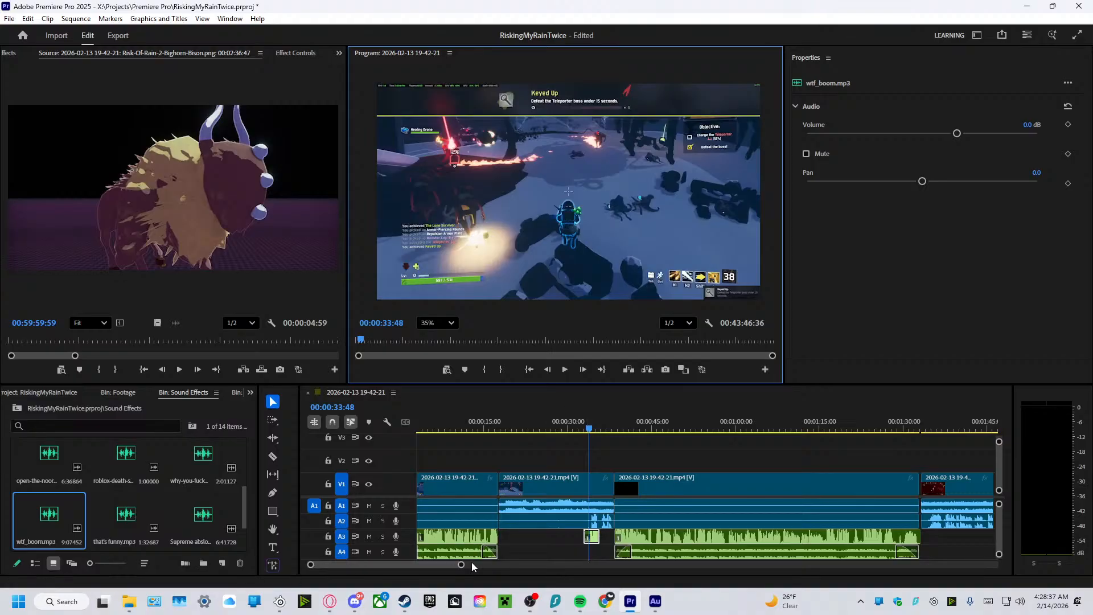
left_click_drag(462, 565, 415, 591)
left_click_drag(687, 541, 655, 543)
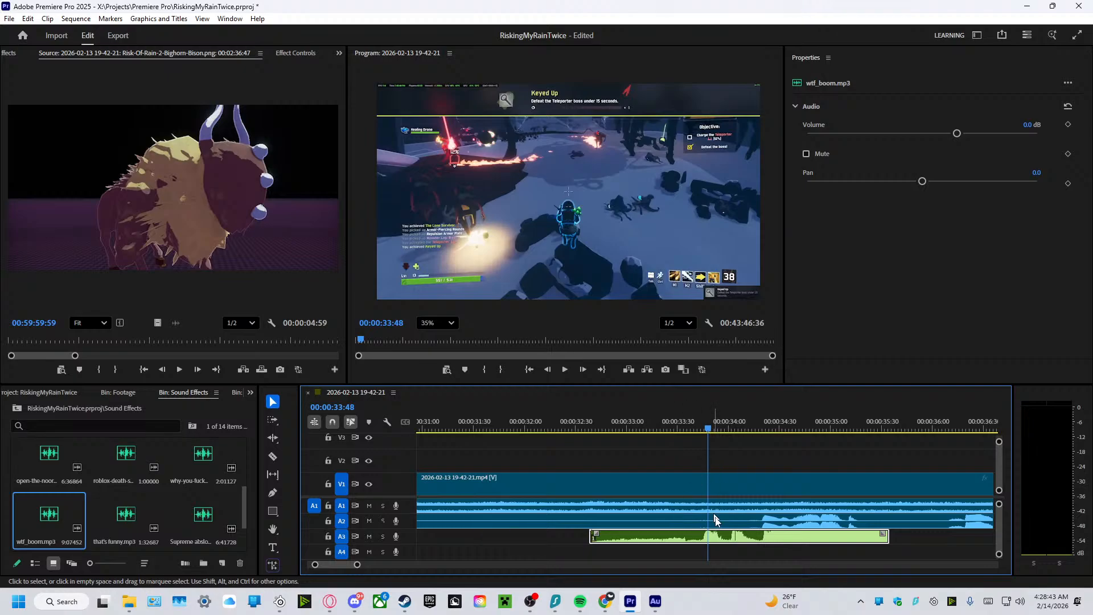
left_click_drag(721, 540, 638, 540)
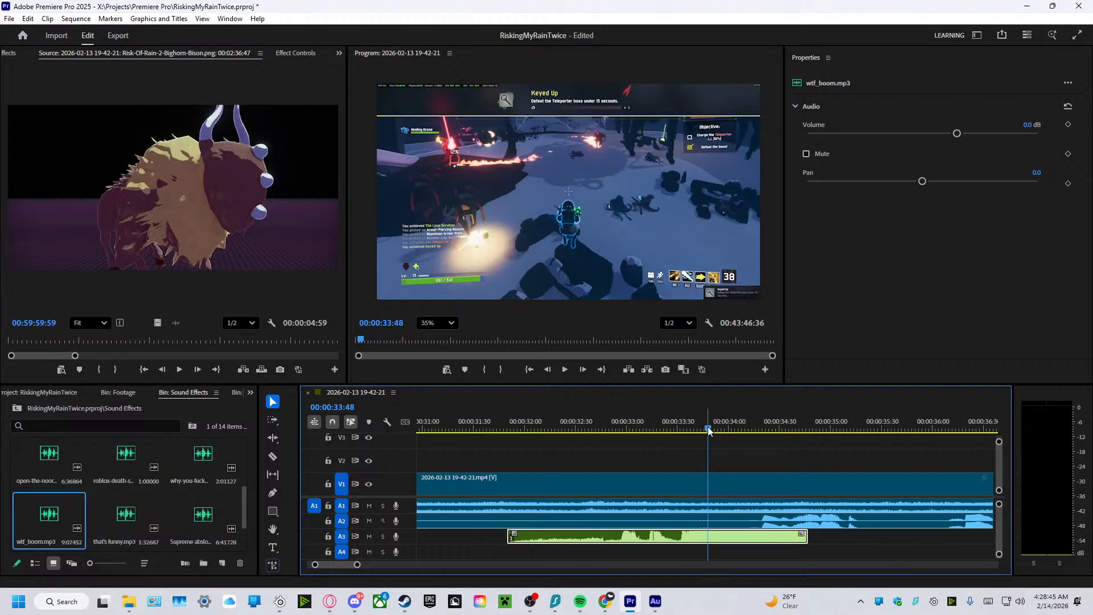
left_click_drag(708, 428, 491, 450)
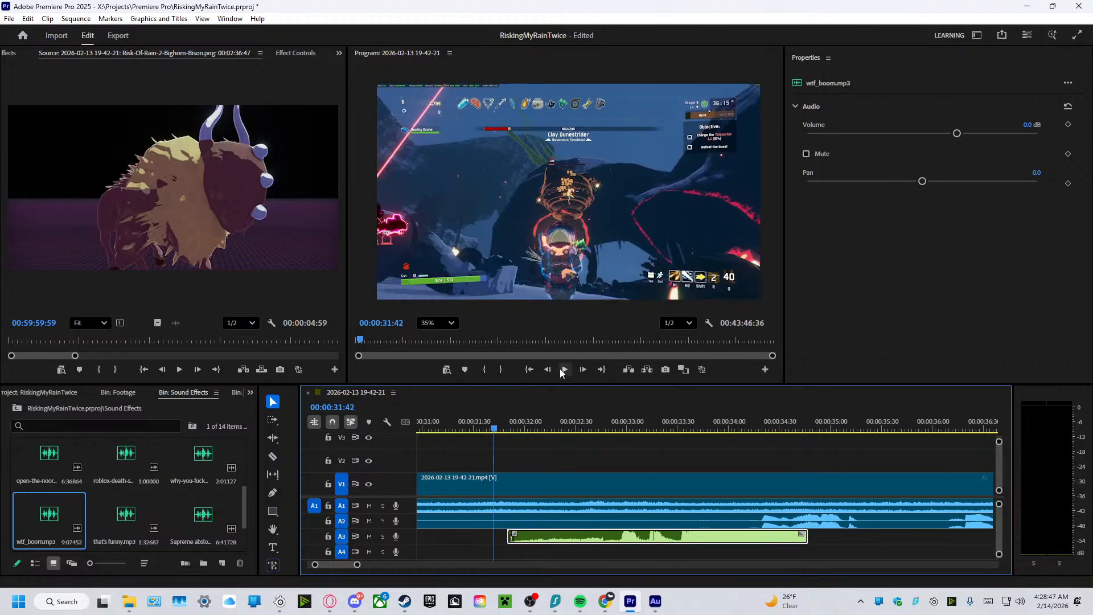
left_click(563, 369)
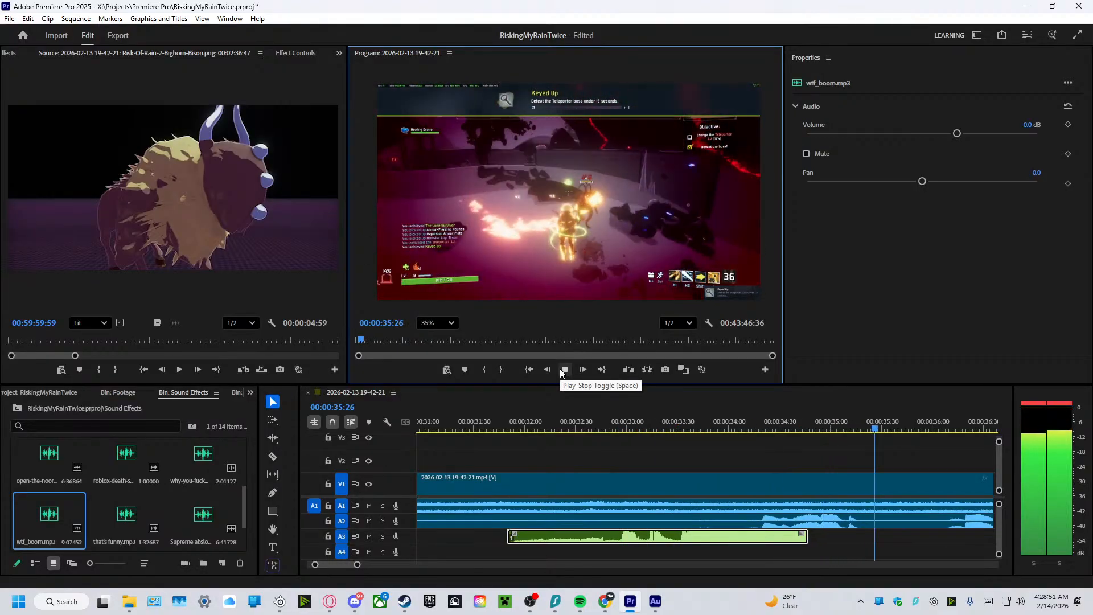
left_click(564, 370)
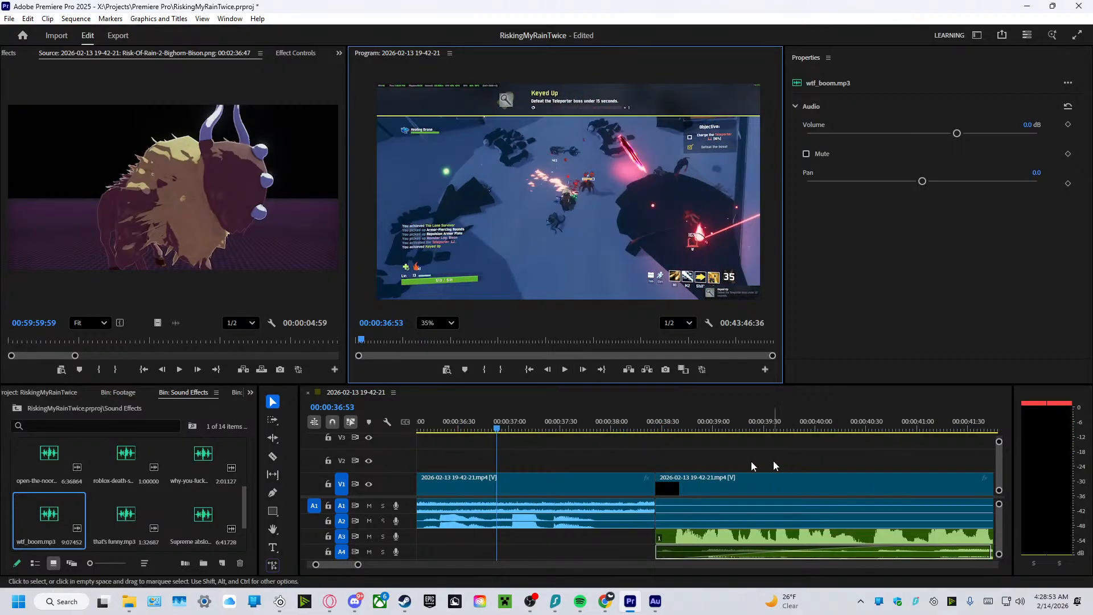
Shift wtf_boom.mp3 earlier on A3 to start at about 00:00:31, and play it from 00:00:30:42.
left_click_drag(358, 565, 402, 566)
left_click_drag(708, 430, 625, 497)
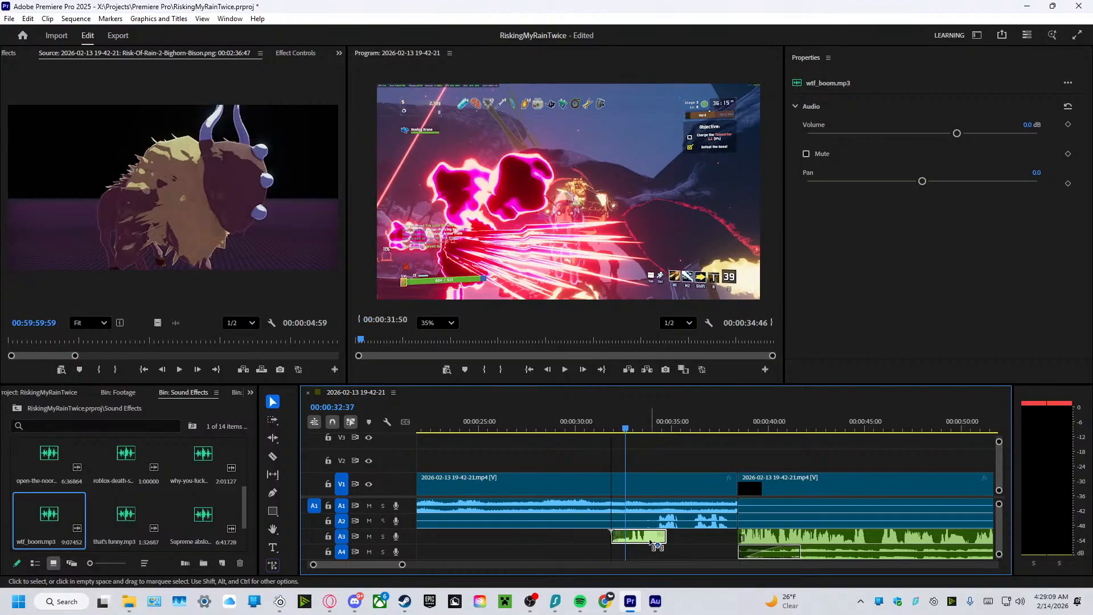
left_click_drag(650, 542, 640, 546)
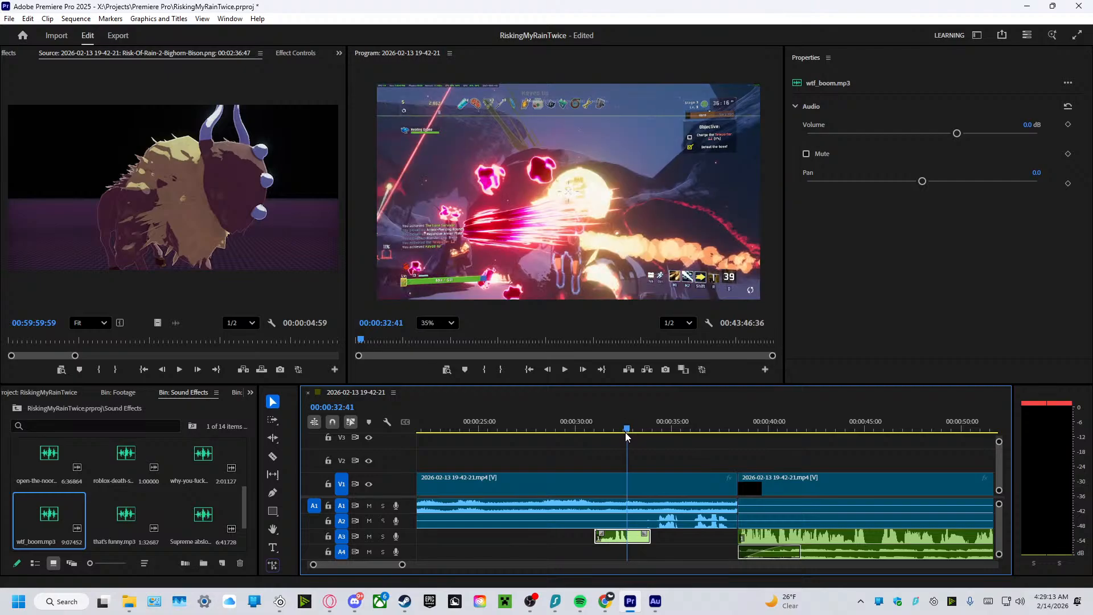
left_click_drag(625, 432, 588, 432)
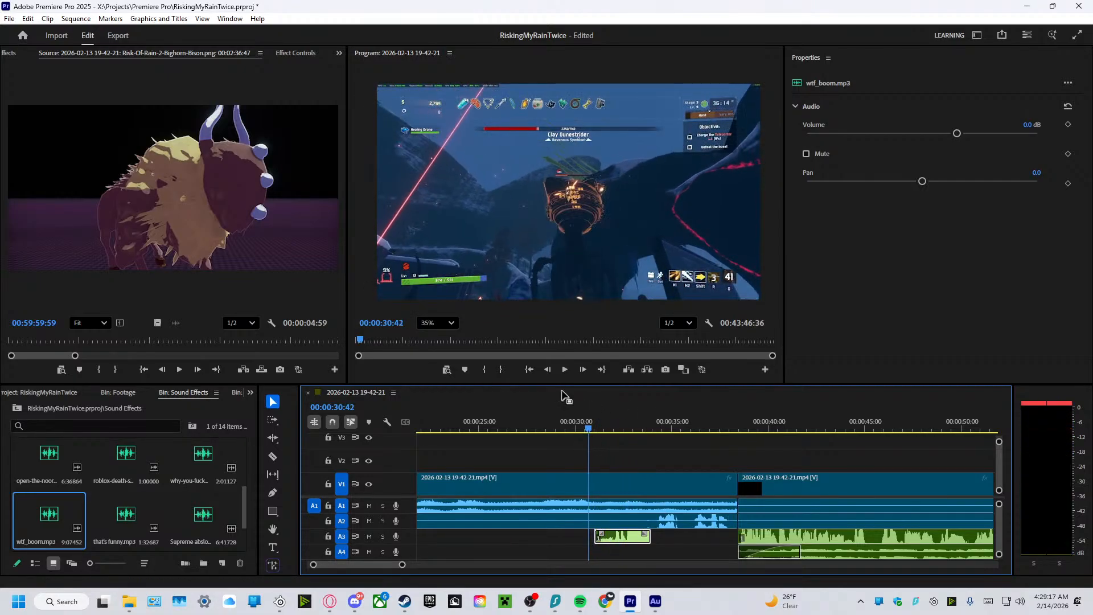
left_click(566, 369)
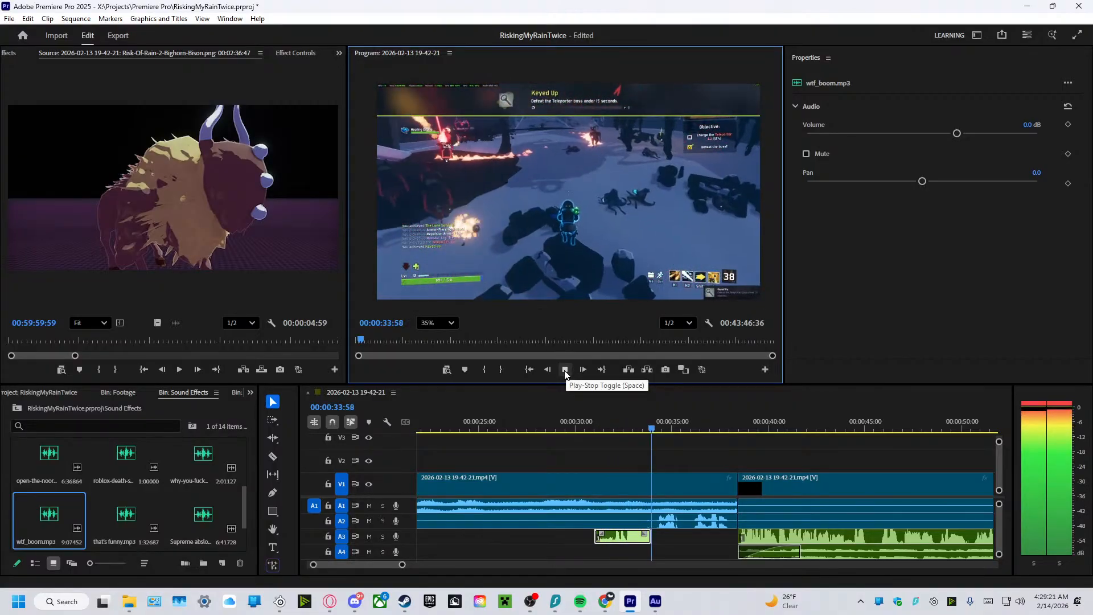
left_click(566, 370)
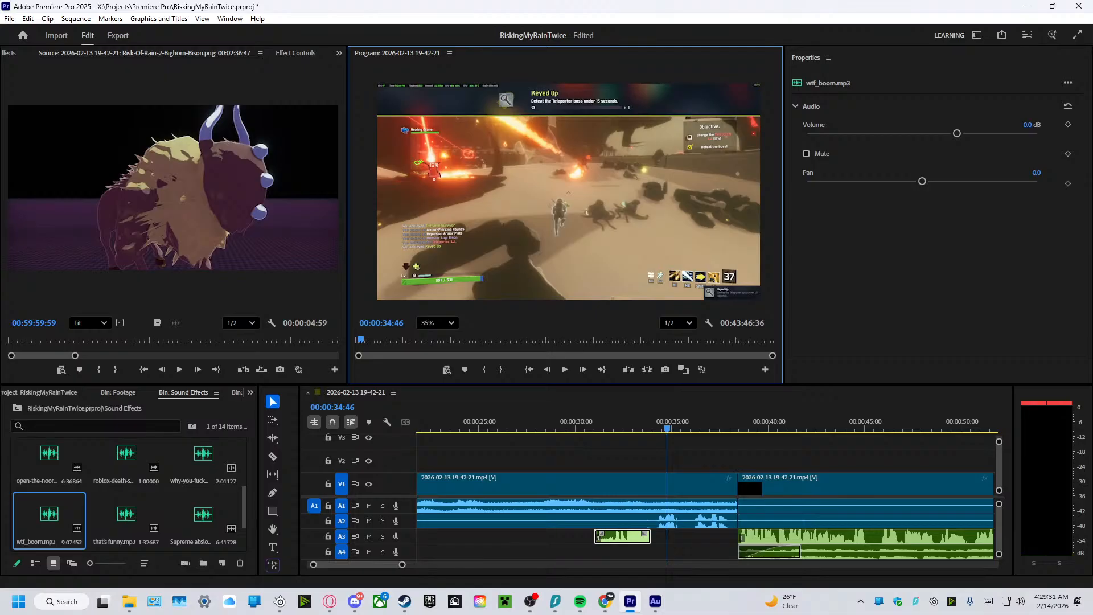
Play the edit from about 00:00:30 through the explosion and into the third gameplay clip.
key("alt+Tab")
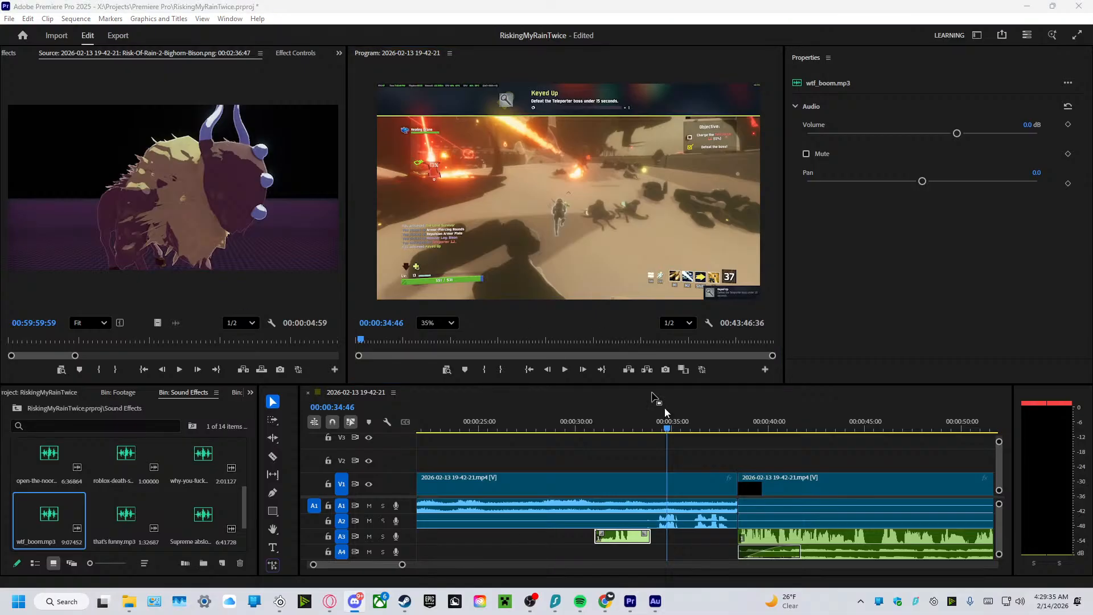
left_click_drag(669, 430, 658, 429)
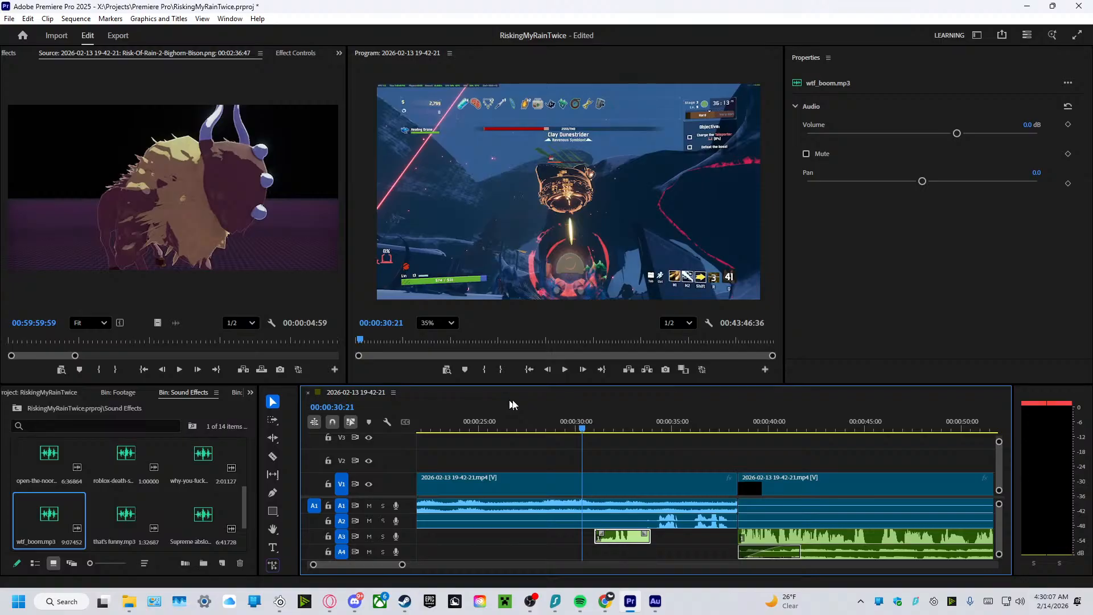
left_click_drag(583, 430, 571, 429)
left_click(565, 369)
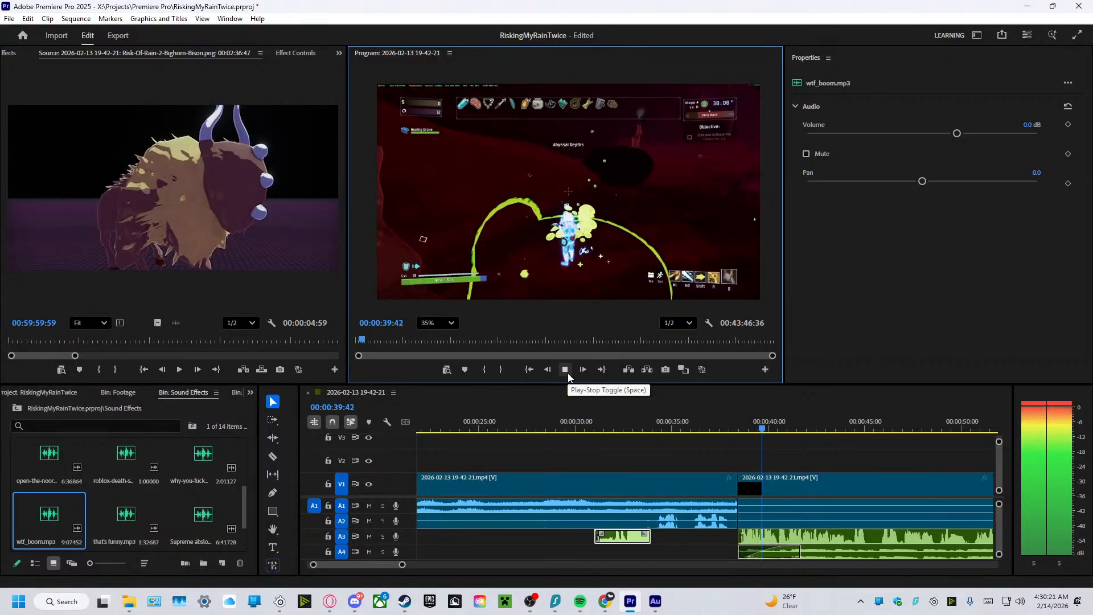
left_click(565, 370)
Replay the explosion section with wtf_boom.mp3 in stages from 00:00:29:53 to 00:00:33:58.
left_click_drag(773, 432, 573, 436)
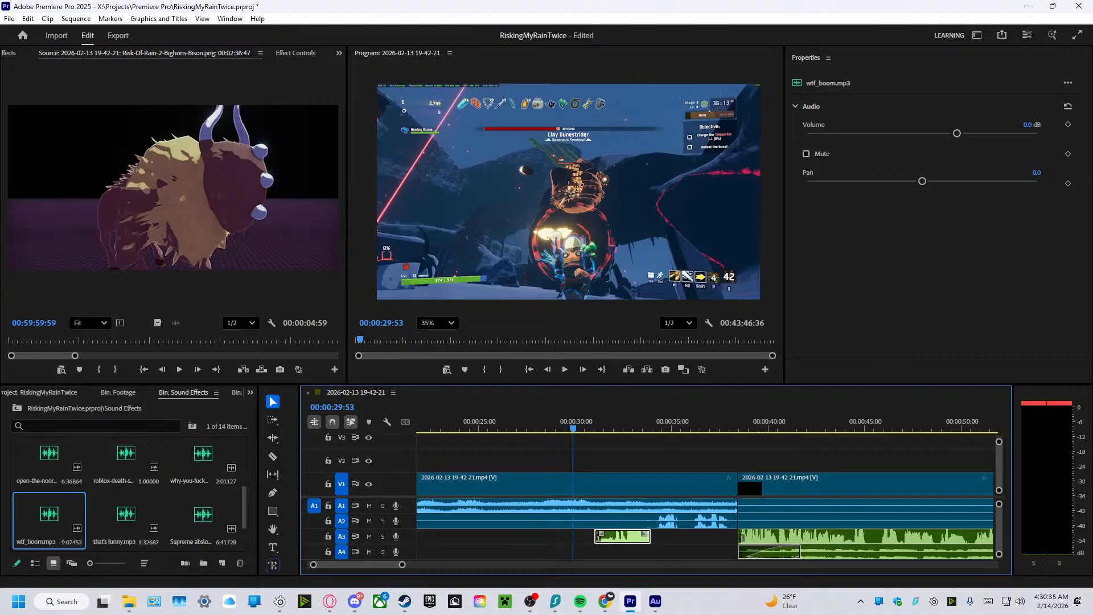
key("alt+Tab")
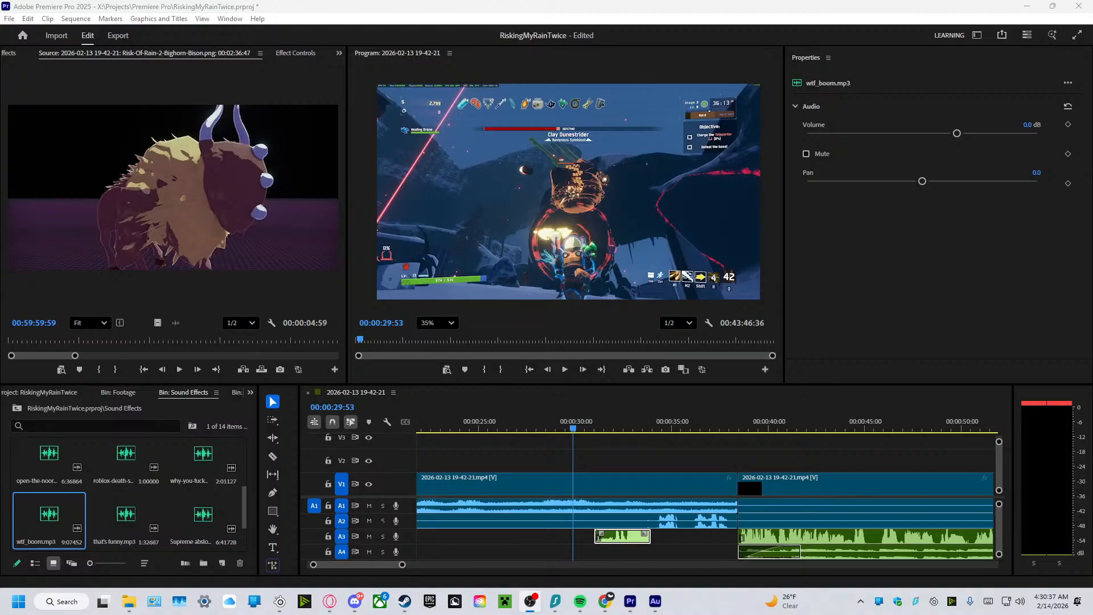
left_click(579, 380)
left_click(566, 369)
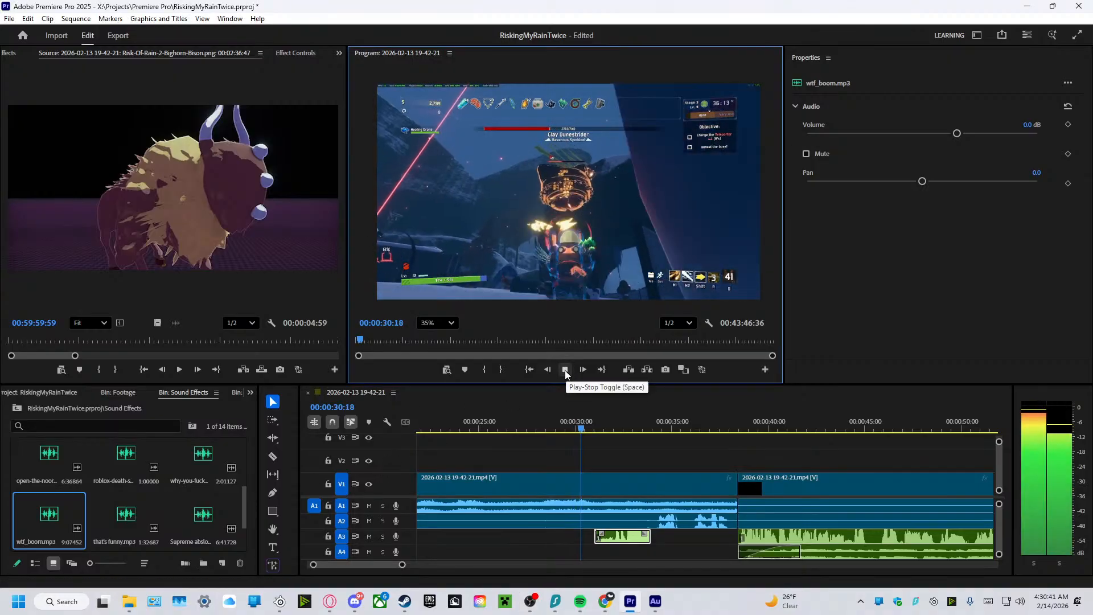
left_click(565, 369)
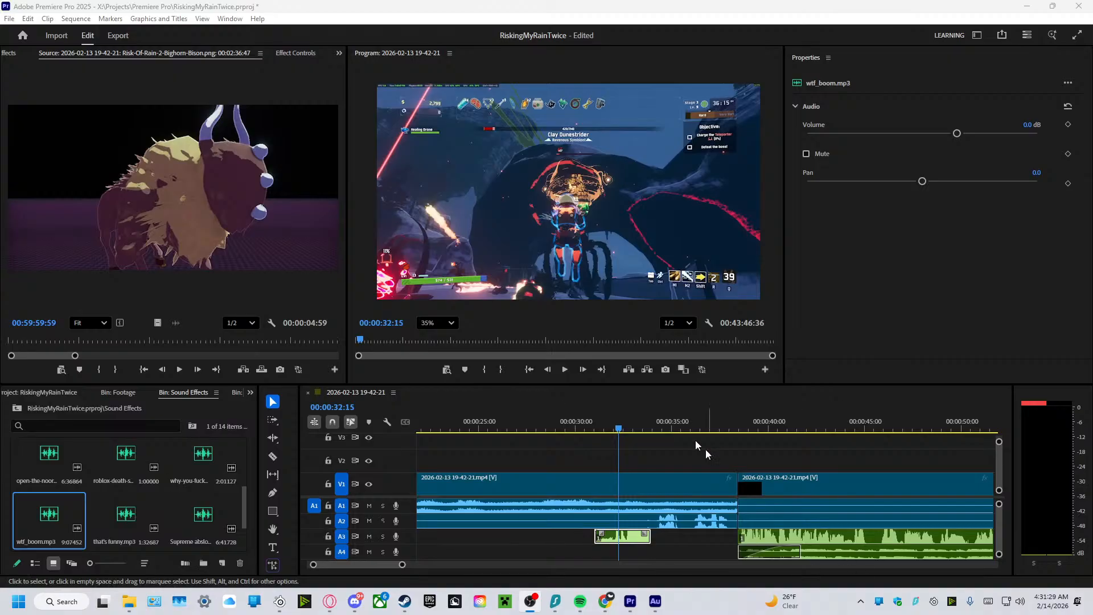
left_click(564, 365)
left_click(564, 368)
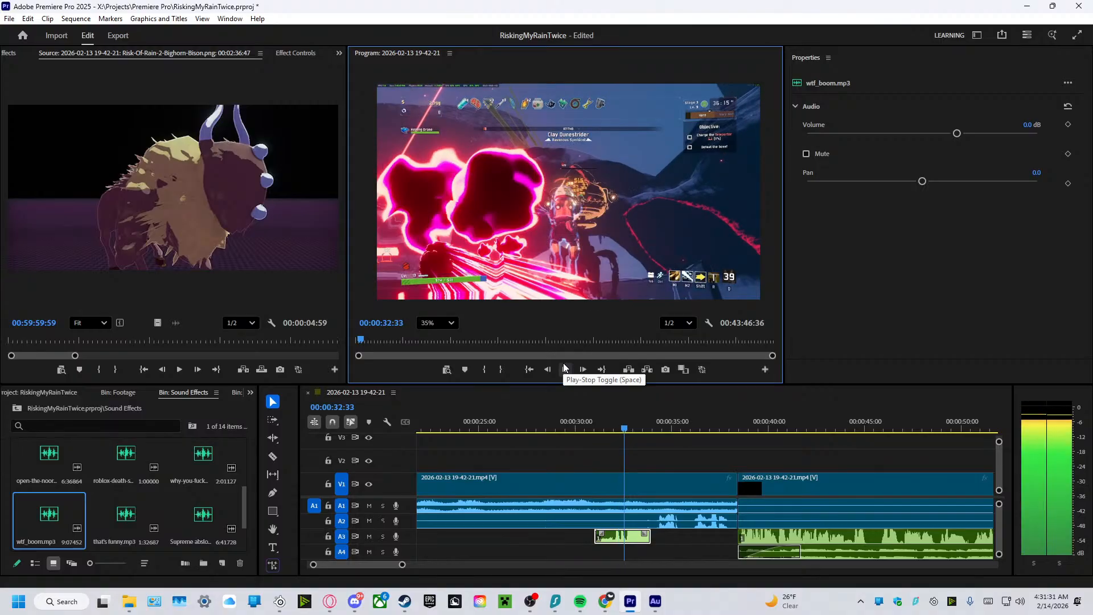
left_click(564, 368)
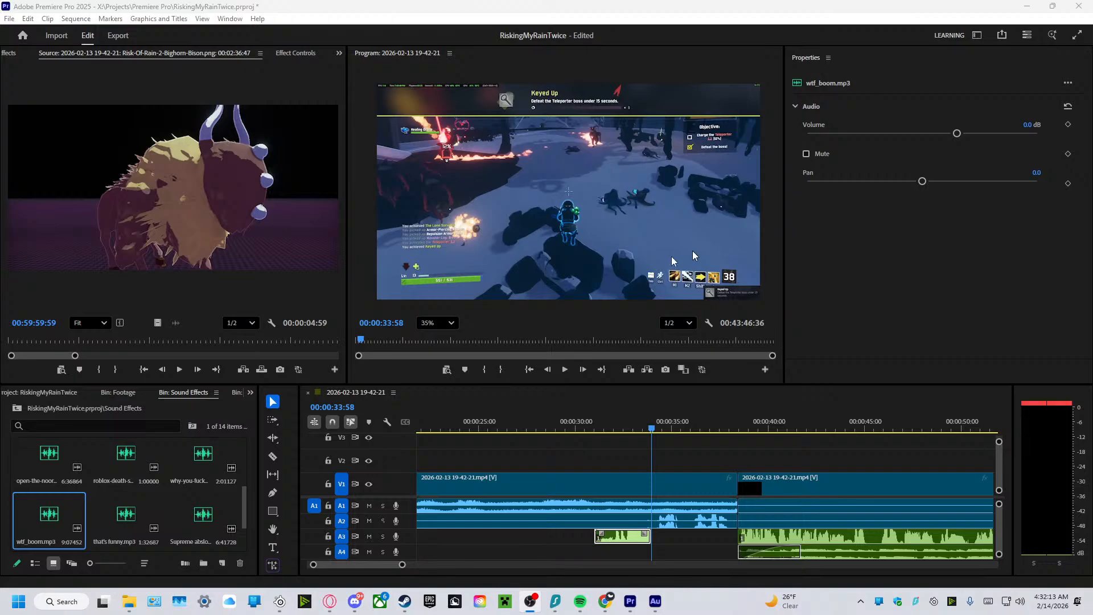
Play the edit from 00:00:33:58 to 00:01:19:29 and park the playhead at 00:01:19:24.
left_click(569, 373)
left_click(569, 372)
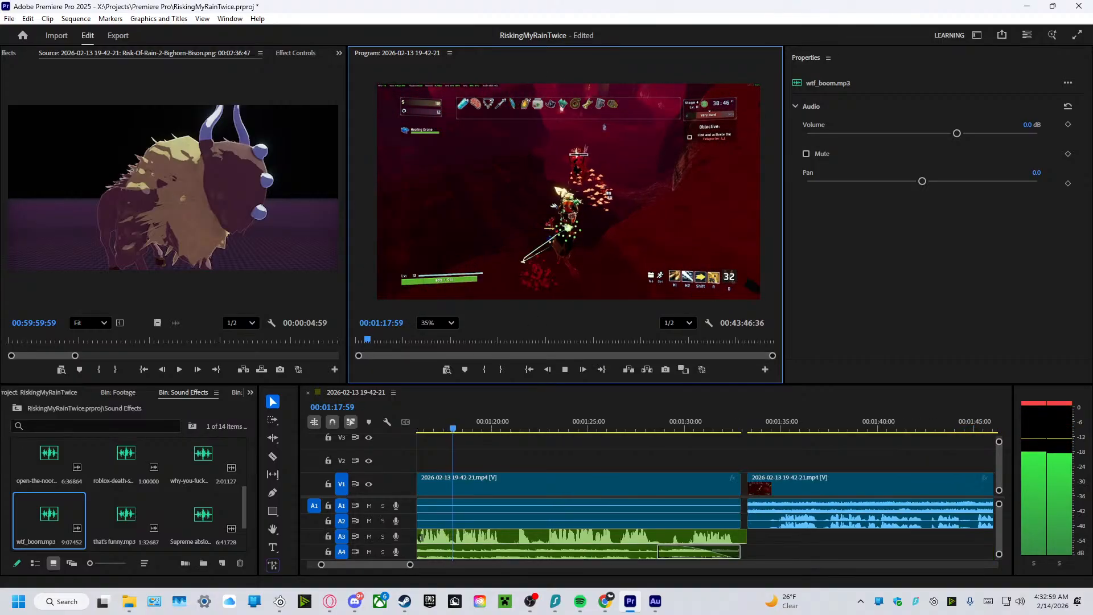
left_click(568, 367)
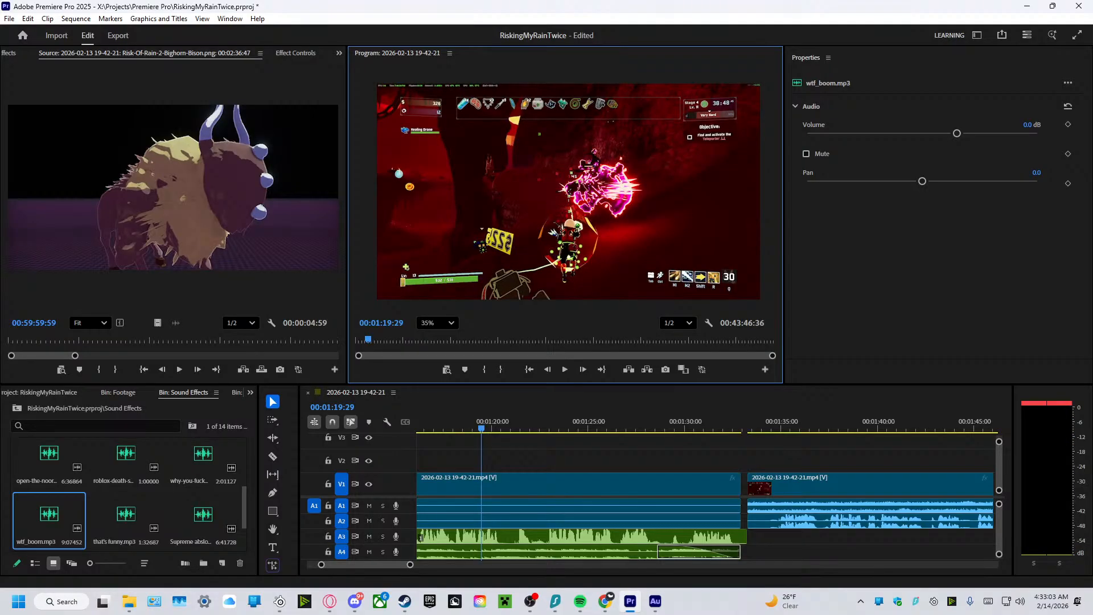
left_click(530, 601)
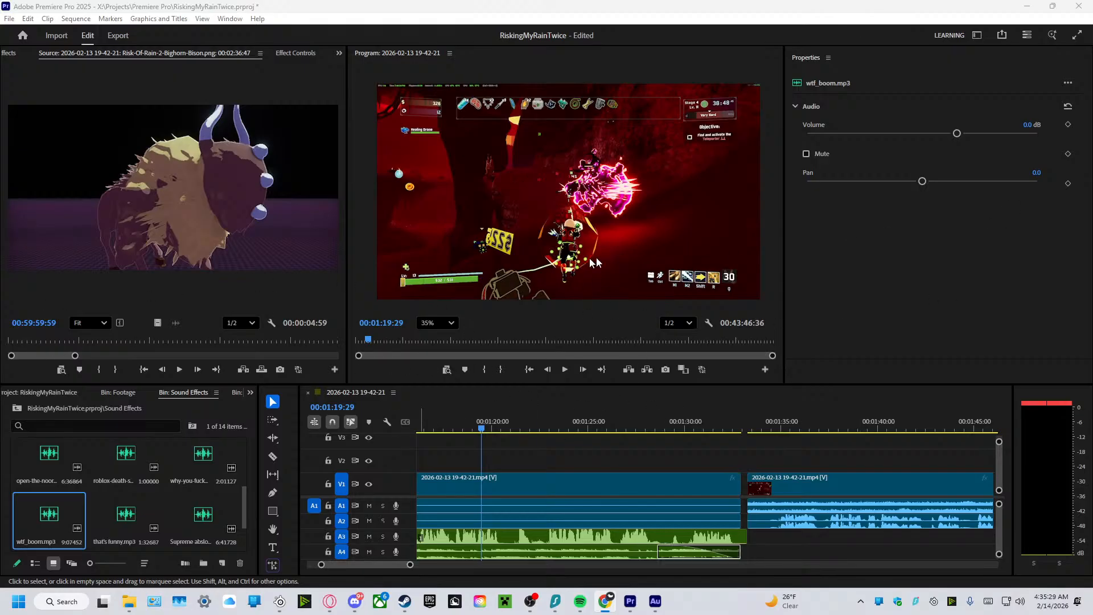
left_click(488, 444)
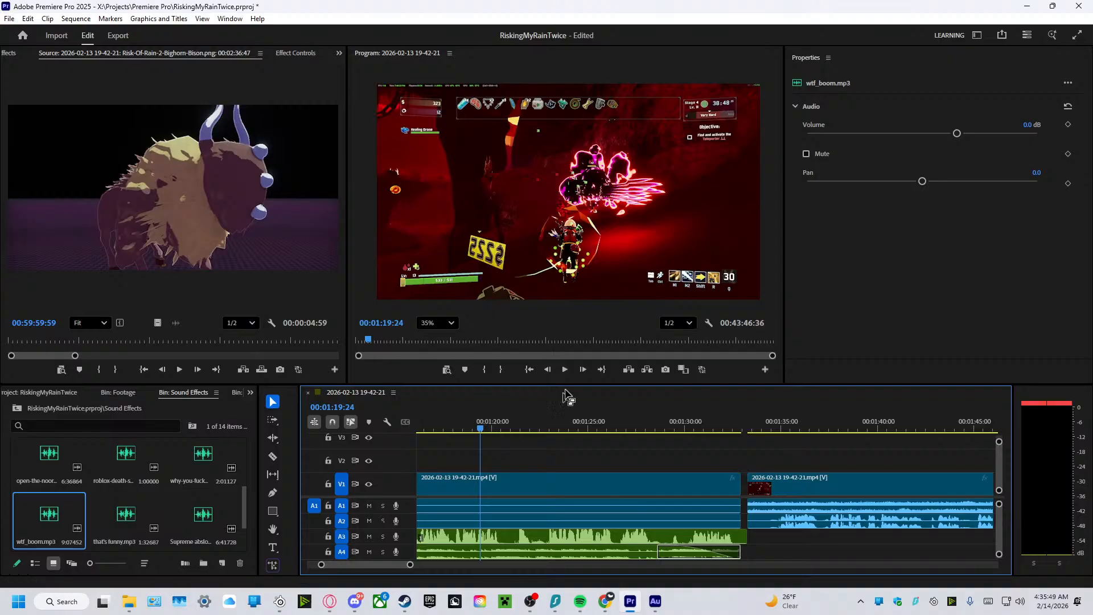
key("alt+Tab")
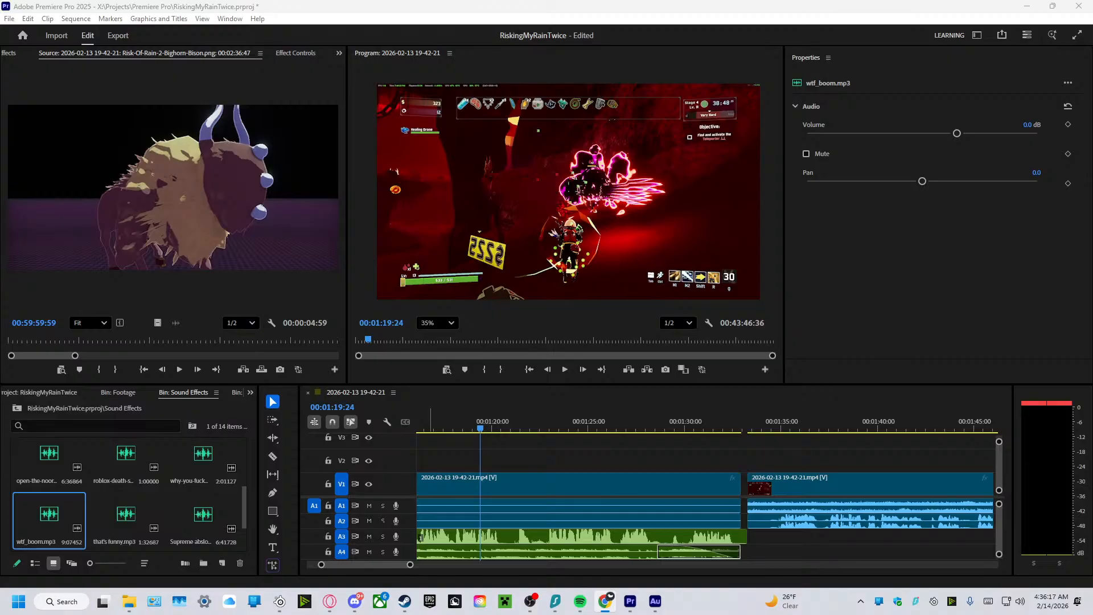
Review the following gameplay clips in stages from 00:01:19:24 to 00:01:57:14.
left_click(563, 369)
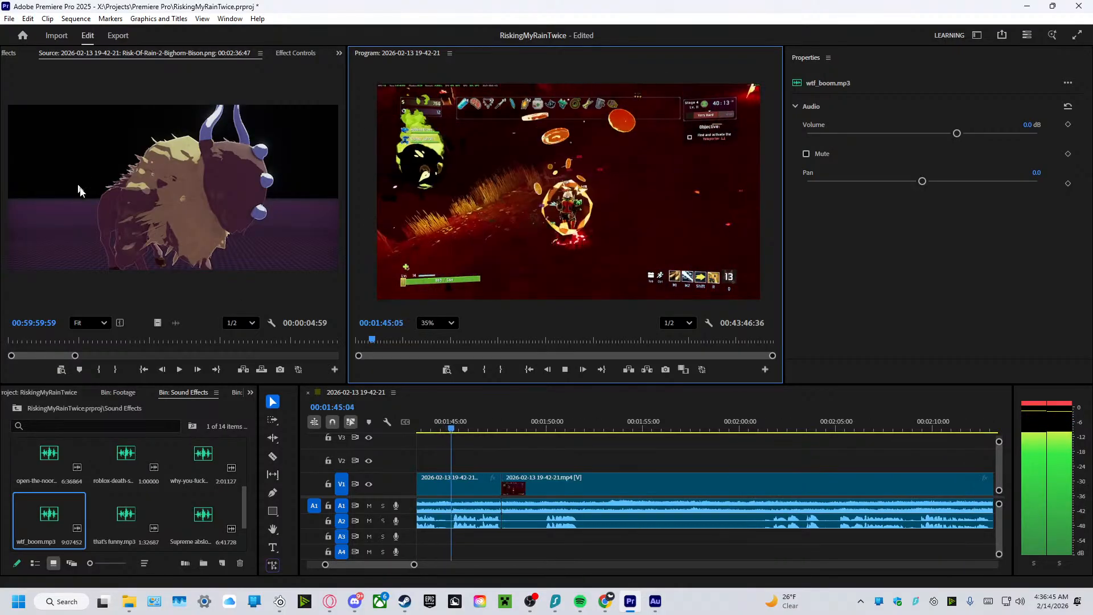
left_click(566, 368)
mouse_move(361, 601)
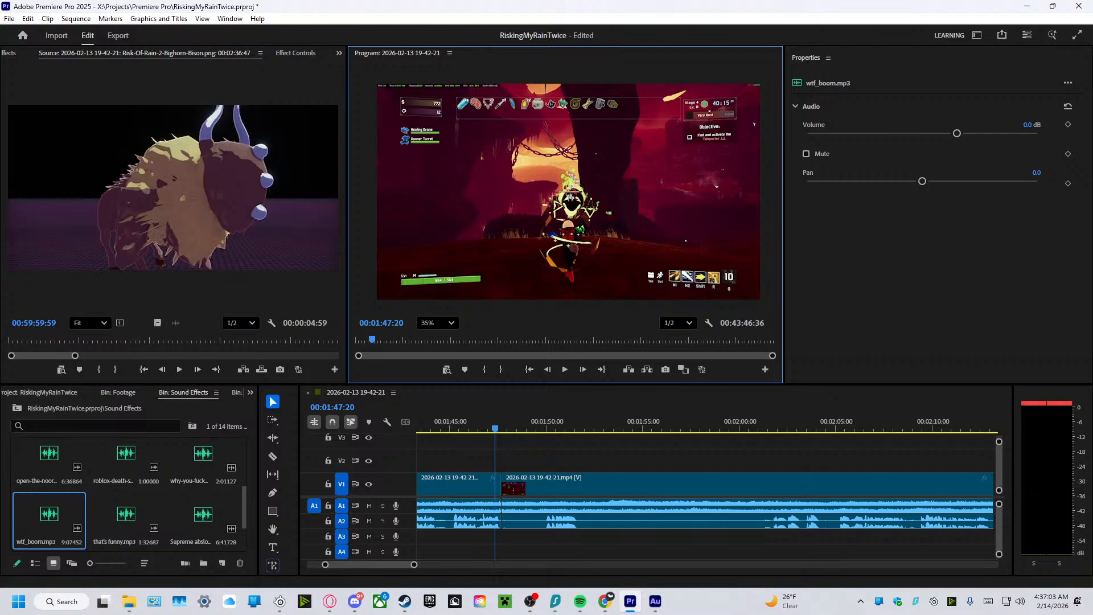
left_click(564, 369)
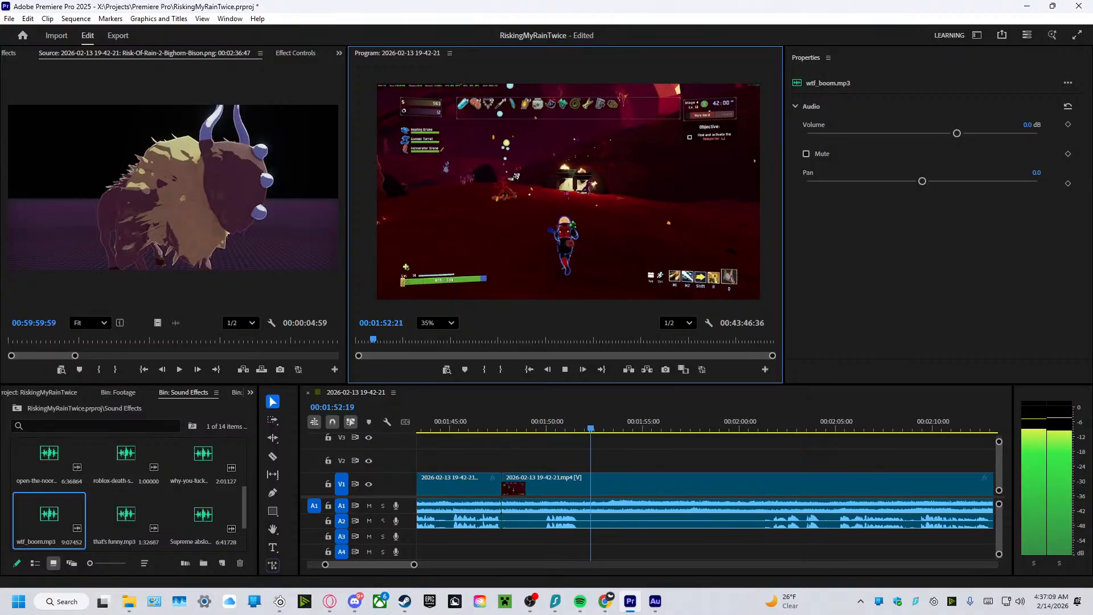
left_click(567, 369)
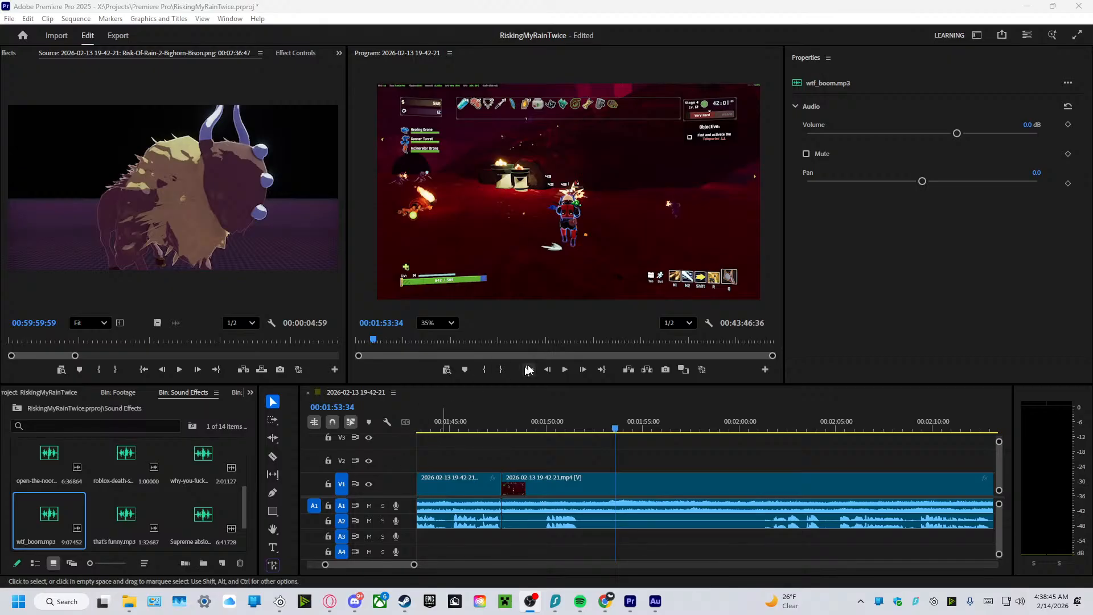
left_click(569, 373)
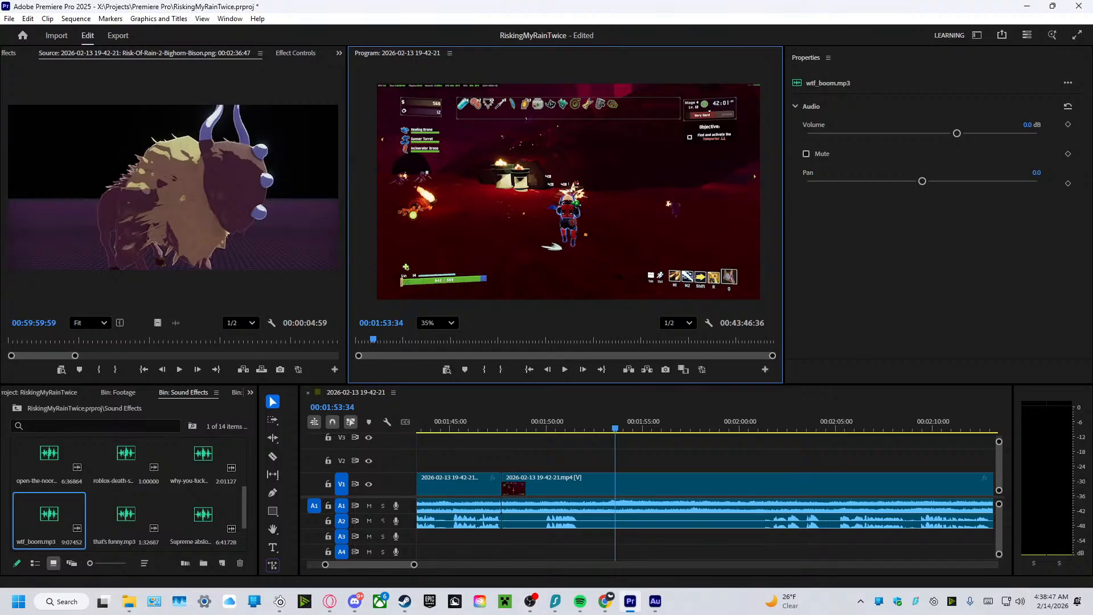
left_click(569, 372)
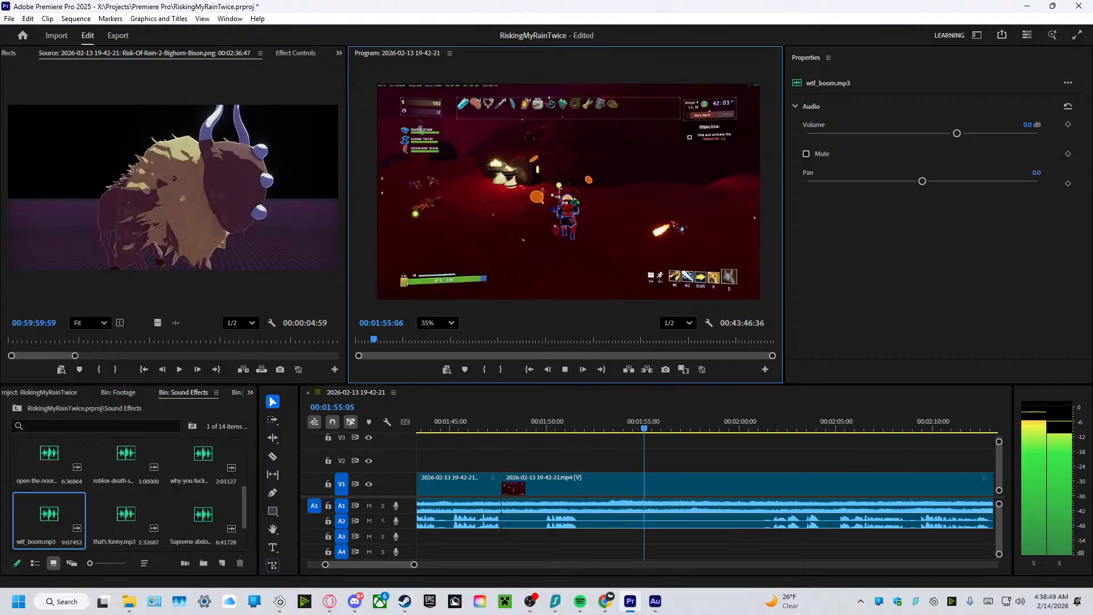
left_click(562, 364)
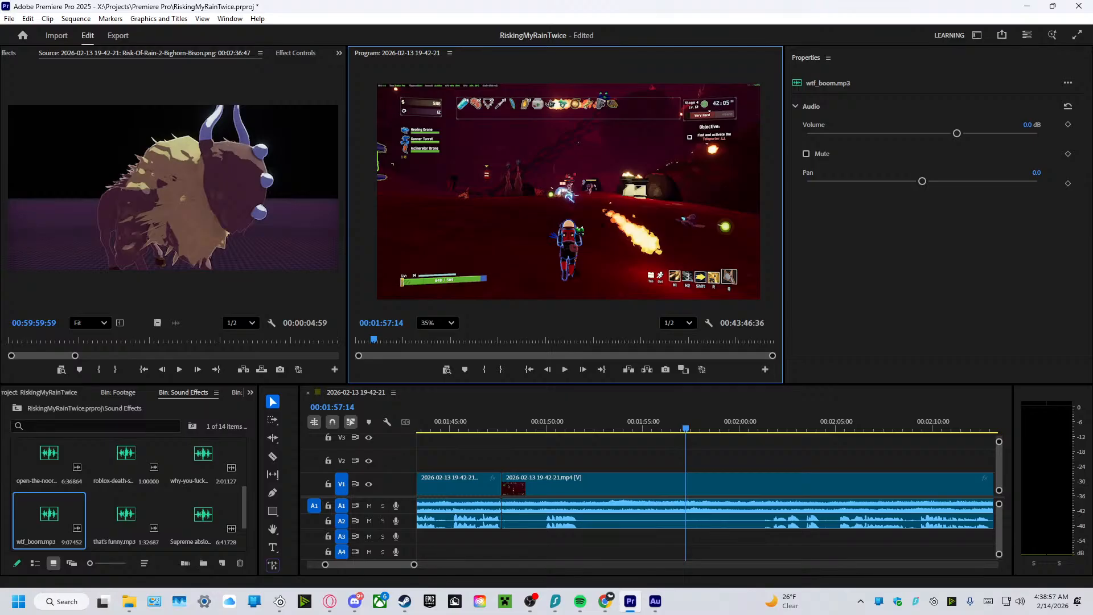
Replay the explosion section of the edit from 00:00:28:22 to 00:00:35:38.
key("alt+Tab")
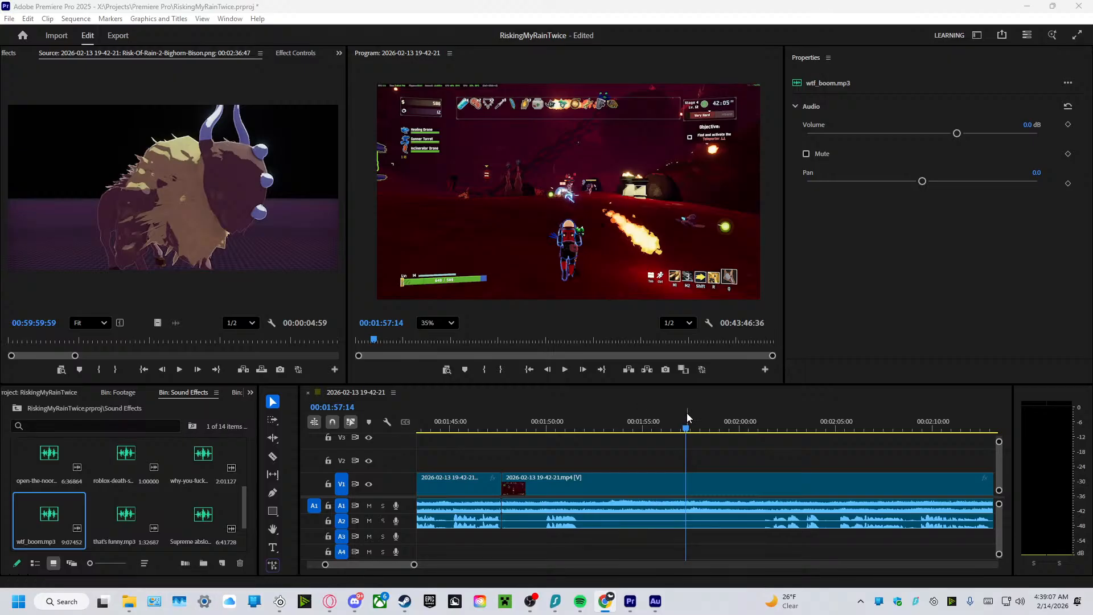
left_click_drag(686, 427, 522, 586)
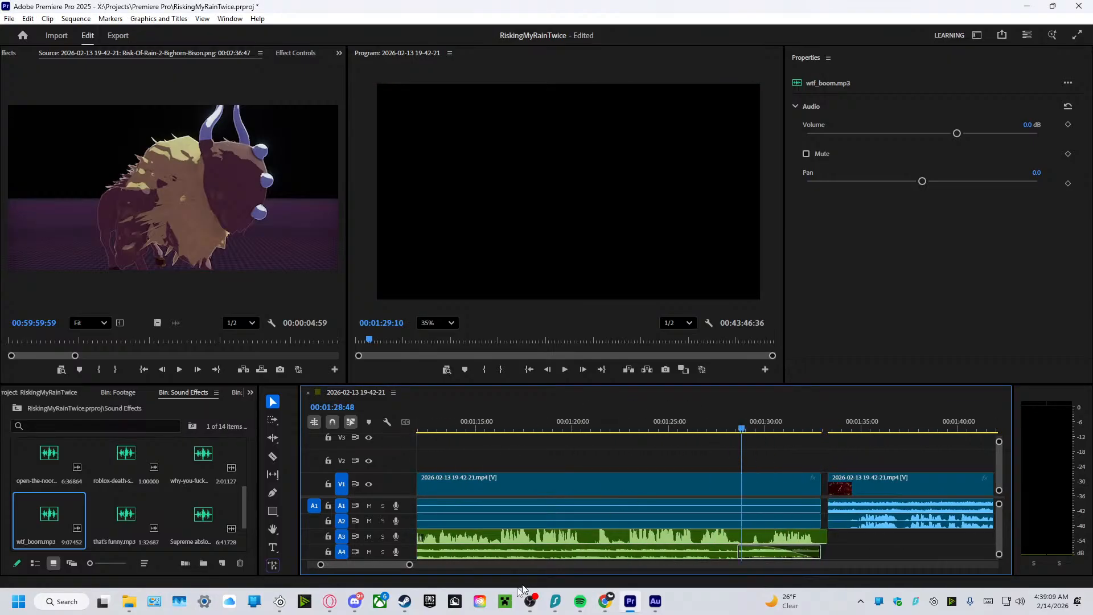
left_click_drag(410, 566, 542, 564)
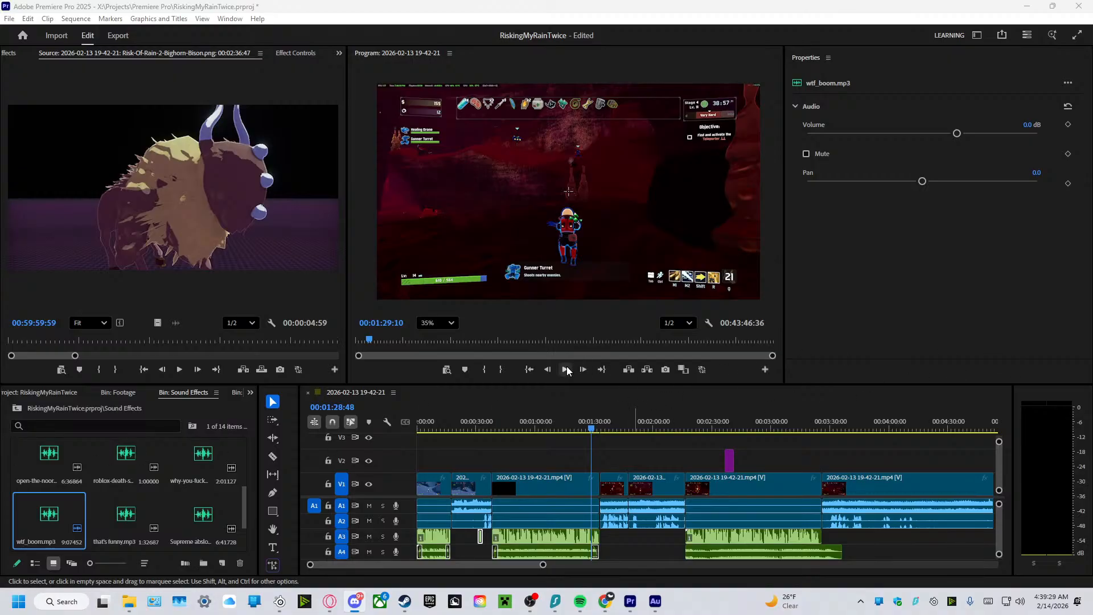
left_click_drag(591, 443, 473, 431)
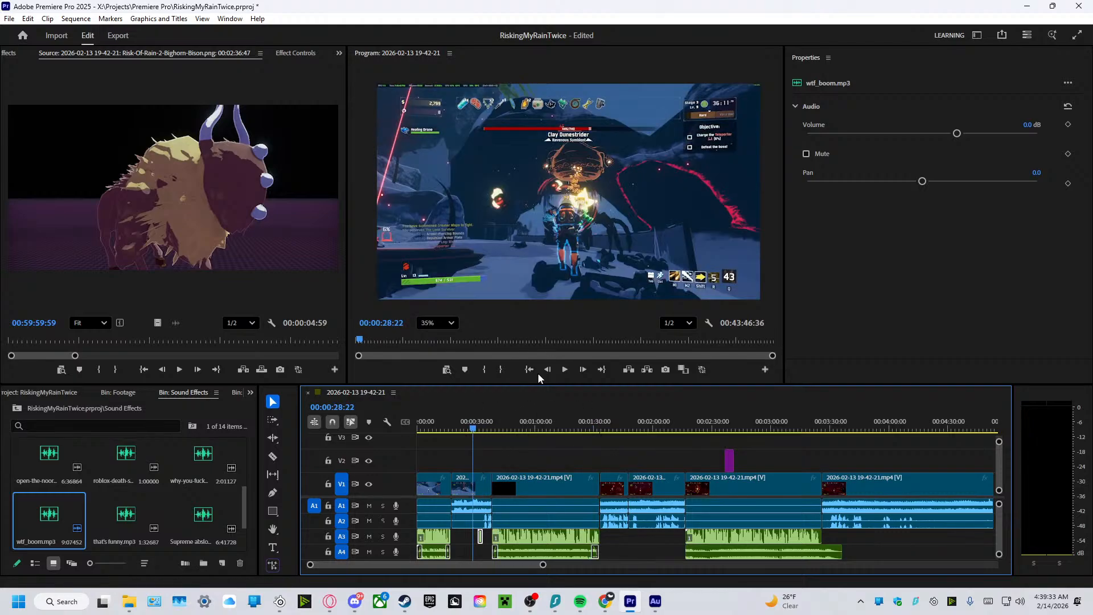
left_click(556, 368)
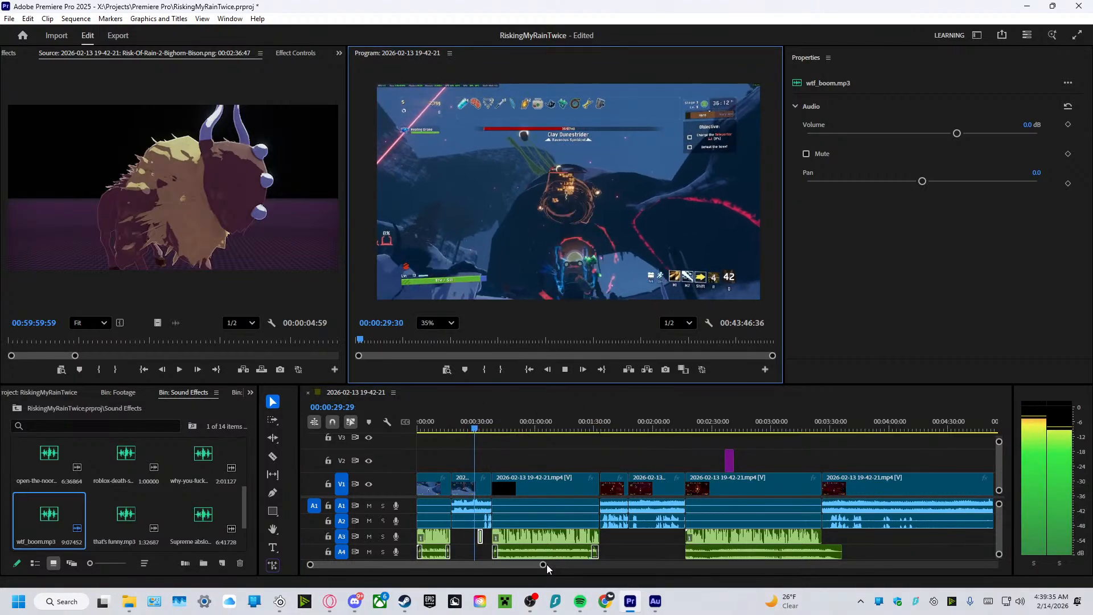
left_click_drag(543, 565, 477, 567)
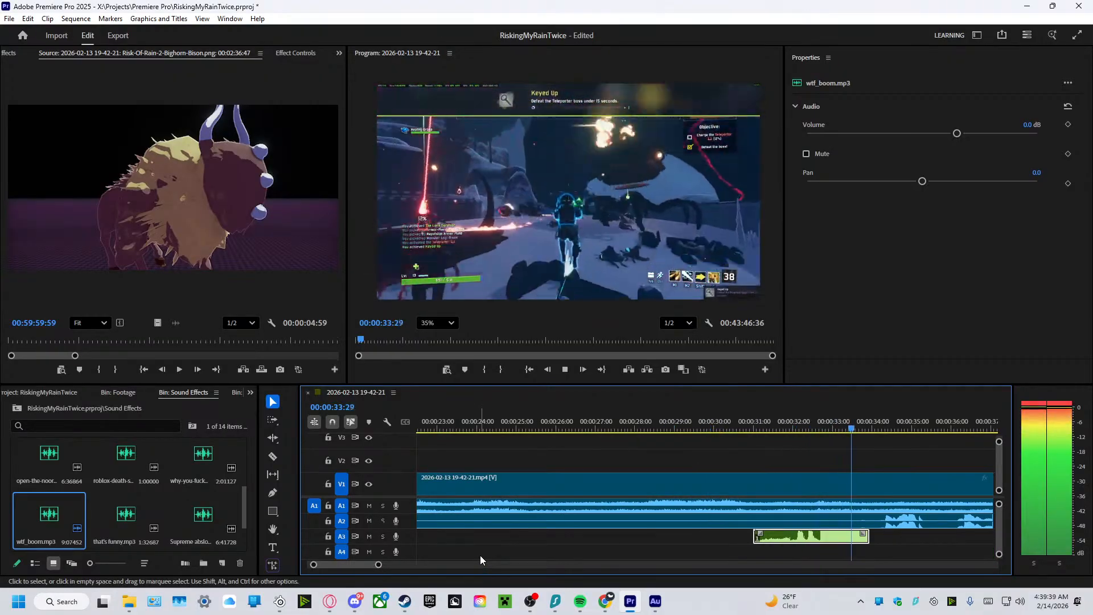
left_click(566, 369)
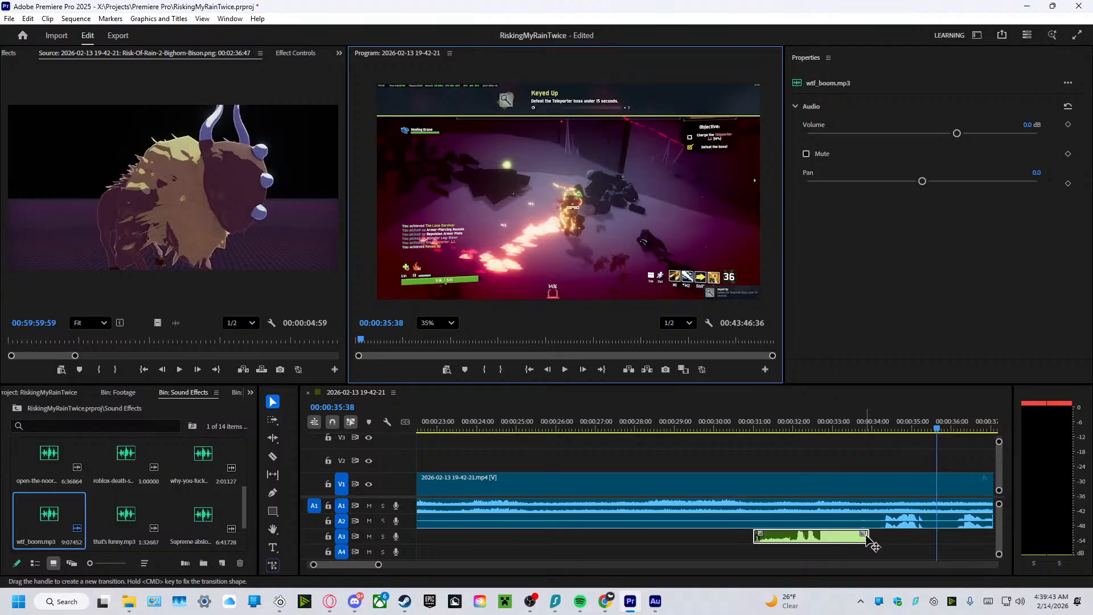
Extend the end of the wtf_boom.mp3 clip on A3 to about 00:00:34:29 and play it back to 00:00:34:48.
left_click_drag(870, 536, 886, 538)
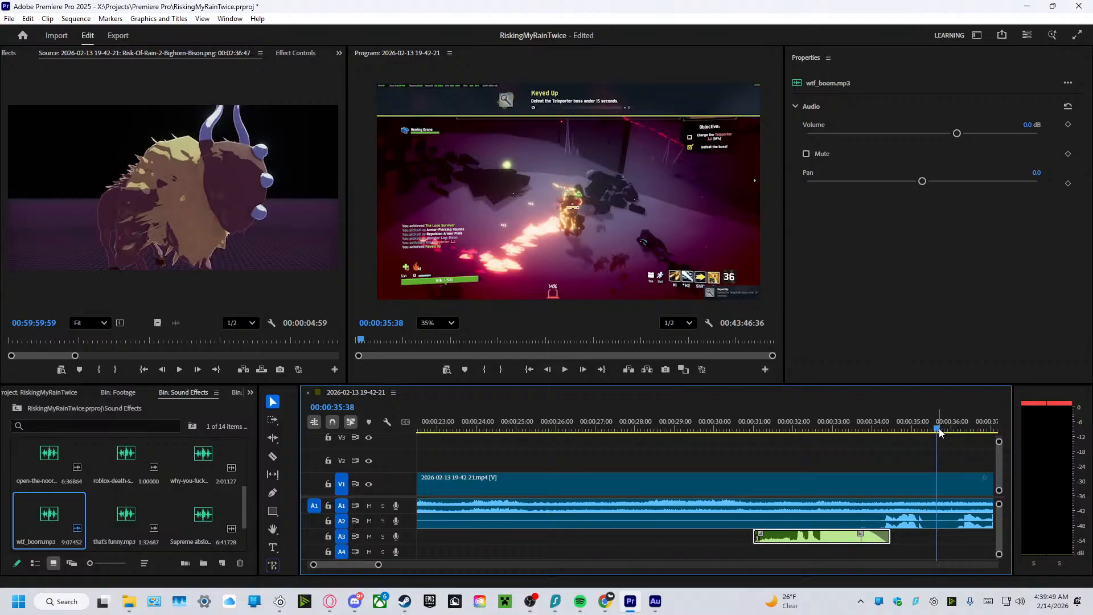
left_click_drag(938, 429, 719, 443)
left_click(564, 370)
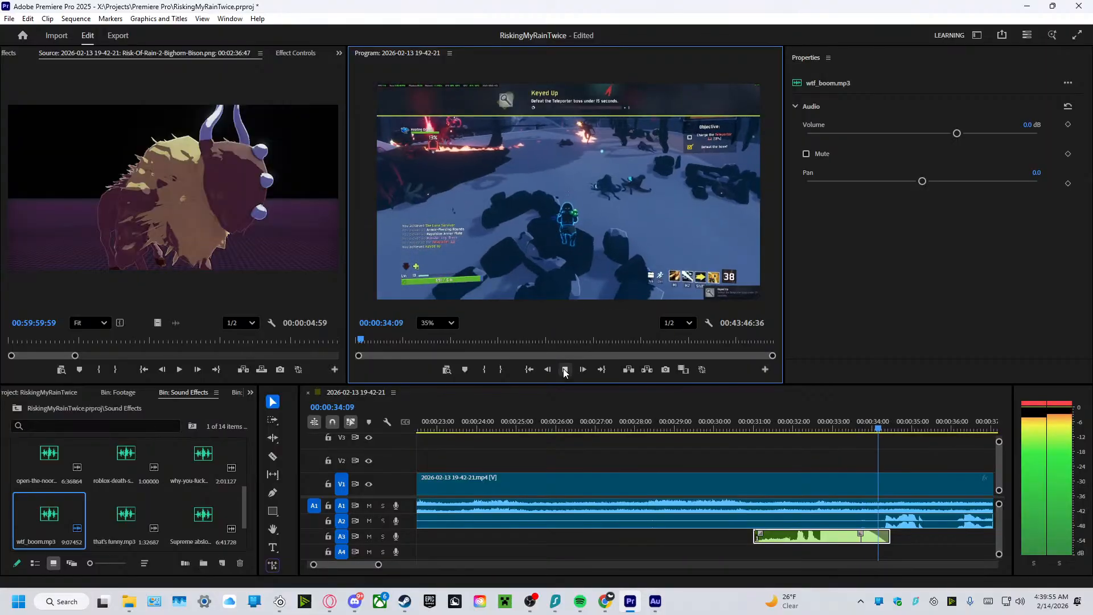
key("space")
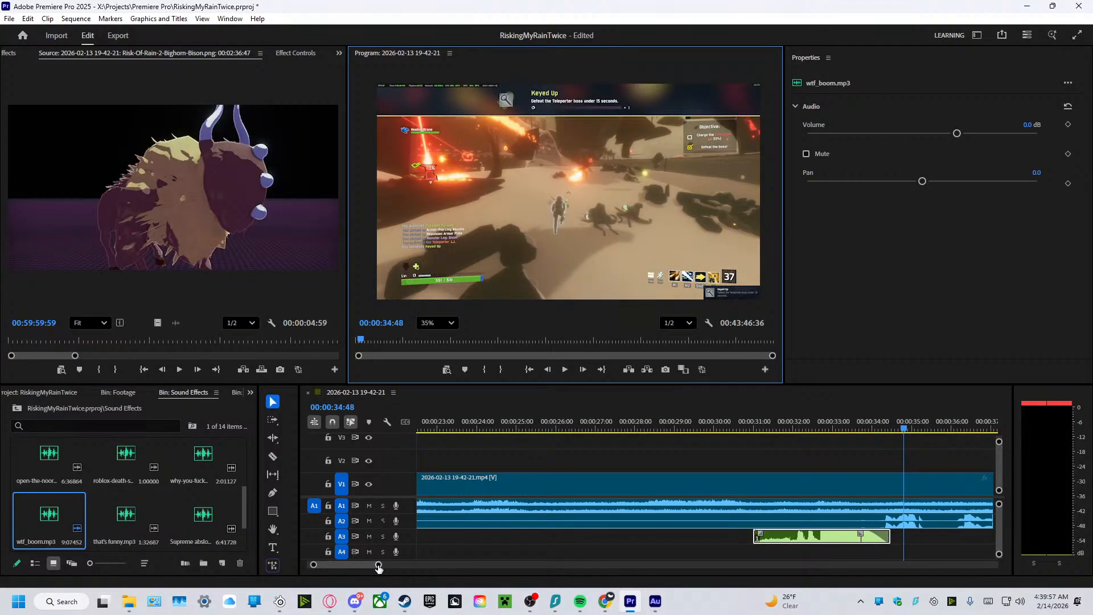
Extend the wtf_boom.mp3 clip on A3 further to about 00:00:35:00, adjusting its fade-out at the end.
left_click_drag(378, 566, 996, 564)
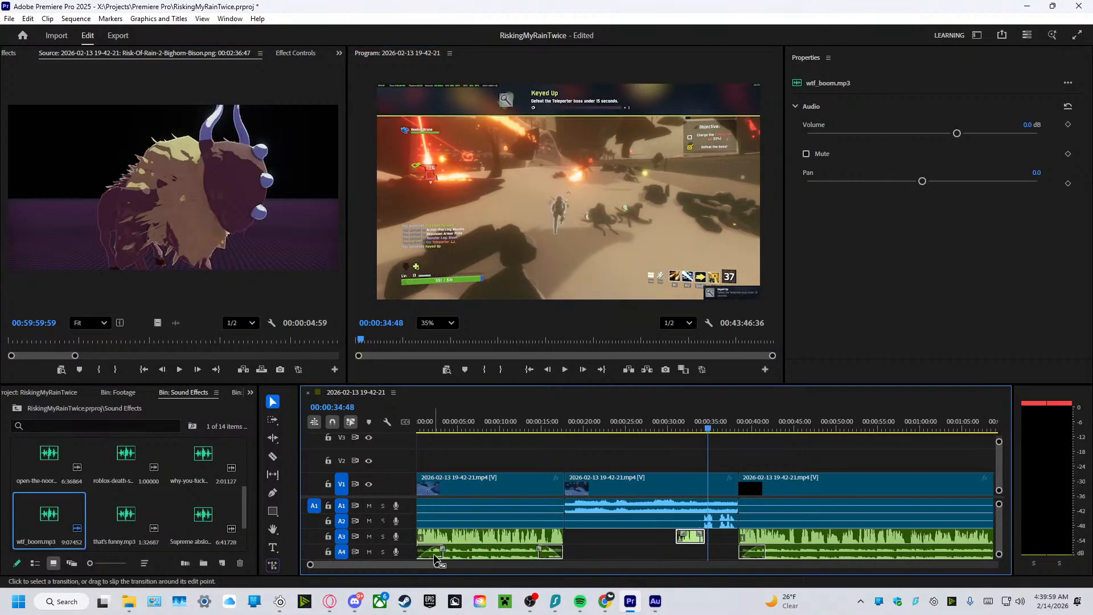
key("equal")
key("equal")
key("equal")
key("equal")
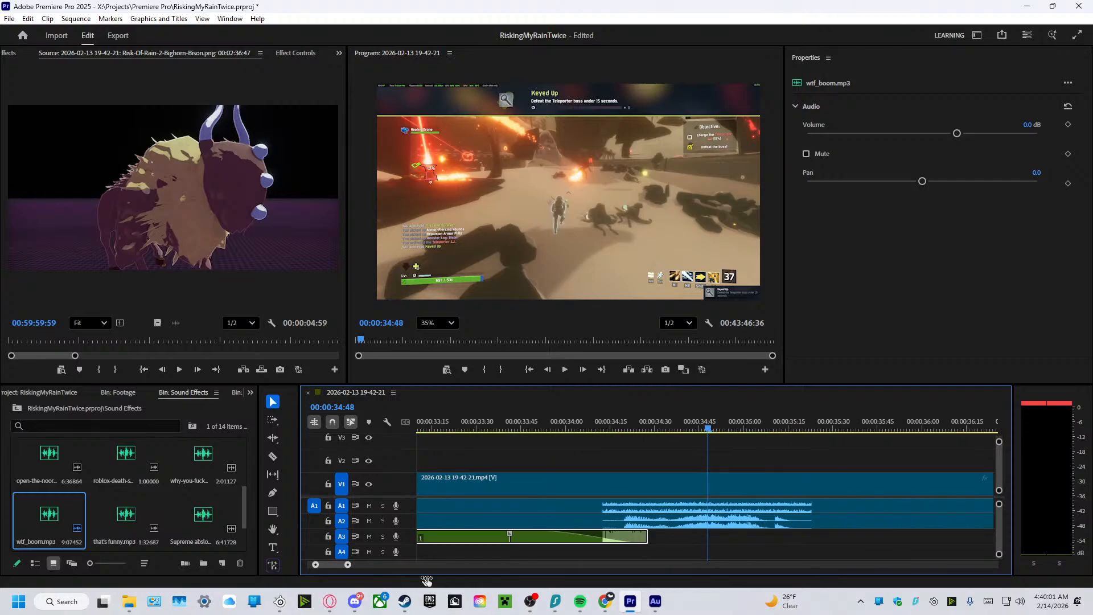
key("minus")
key("minus")
key("minus")
mouse_move(696, 536)
left_mouse_down()
mouse_move(710, 537)
mouse_move(688, 538)
left_mouse_up()
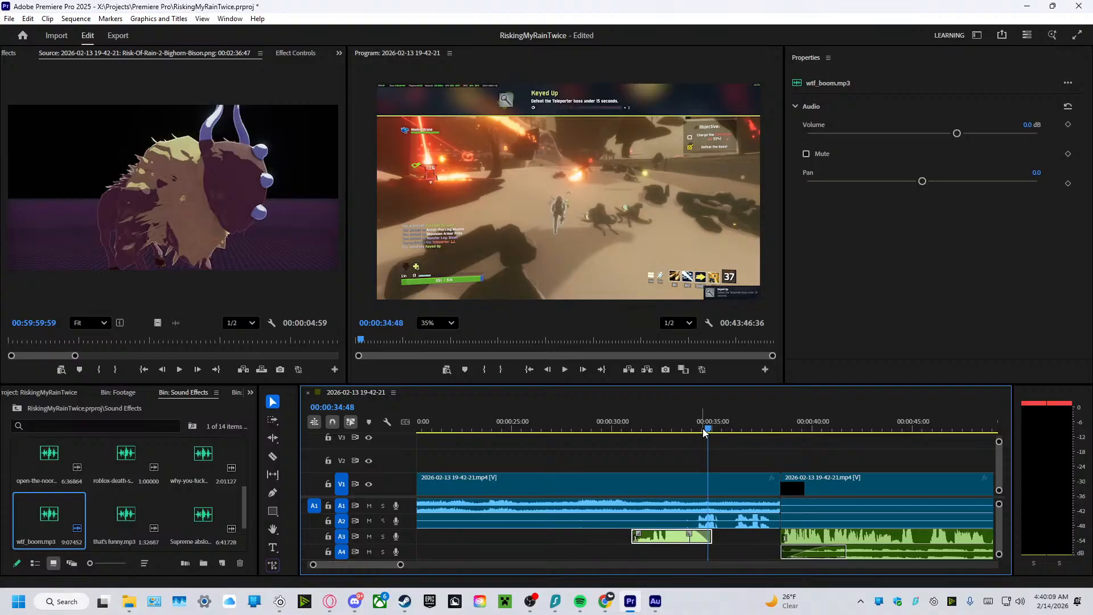
Replay the explosion sound from 00:00:30:42, and again from 00:00:30:28 through the next clip to 00:00:50:45.
left_click_drag(687, 432, 626, 431)
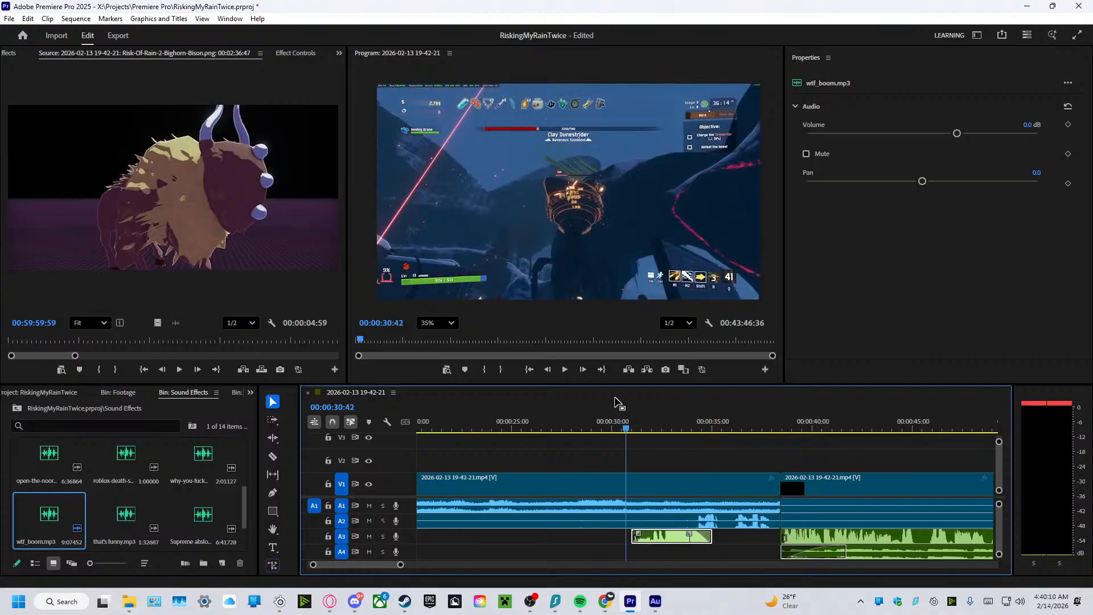
left_click(563, 371)
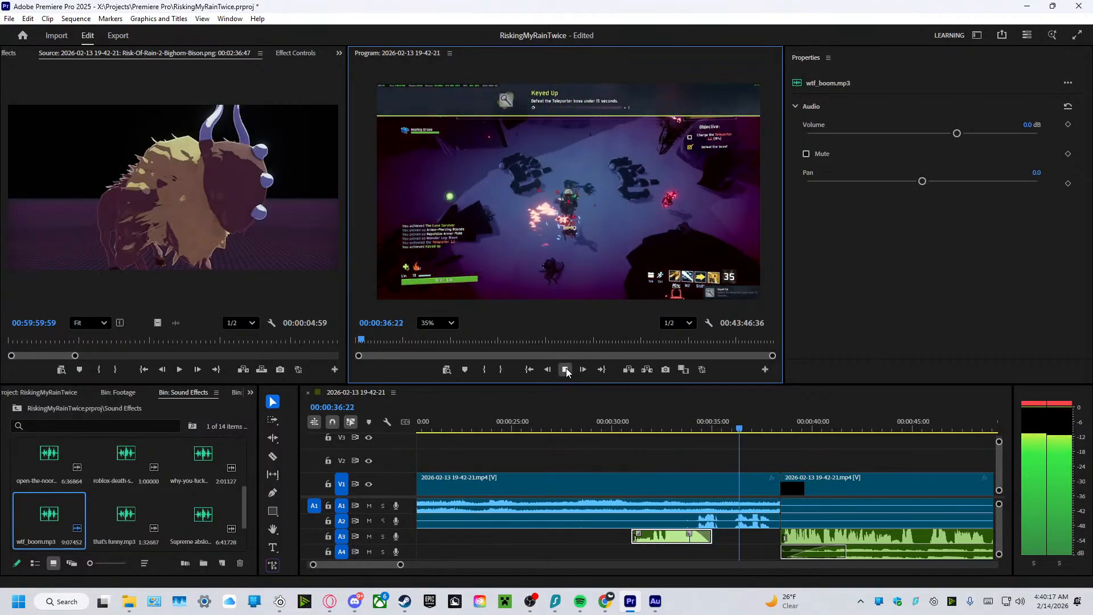
left_click(565, 369)
mouse_move(400, 564)
left_mouse_down()
mouse_move(421, 567)
mouse_move(422, 576)
mouse_move(401, 573)
left_mouse_up()
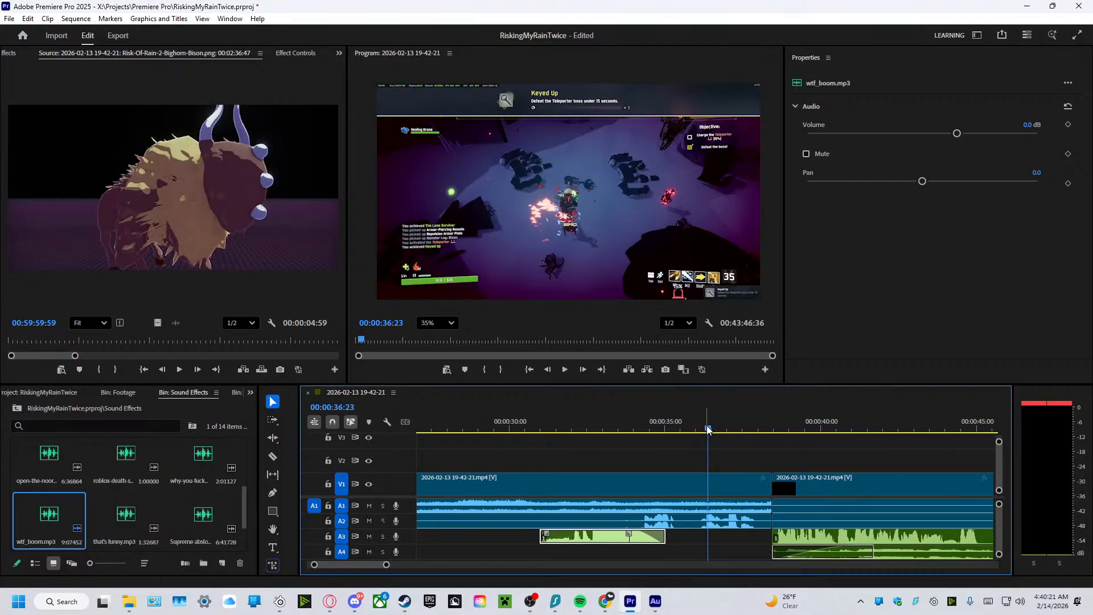
left_click_drag(708, 433, 523, 444)
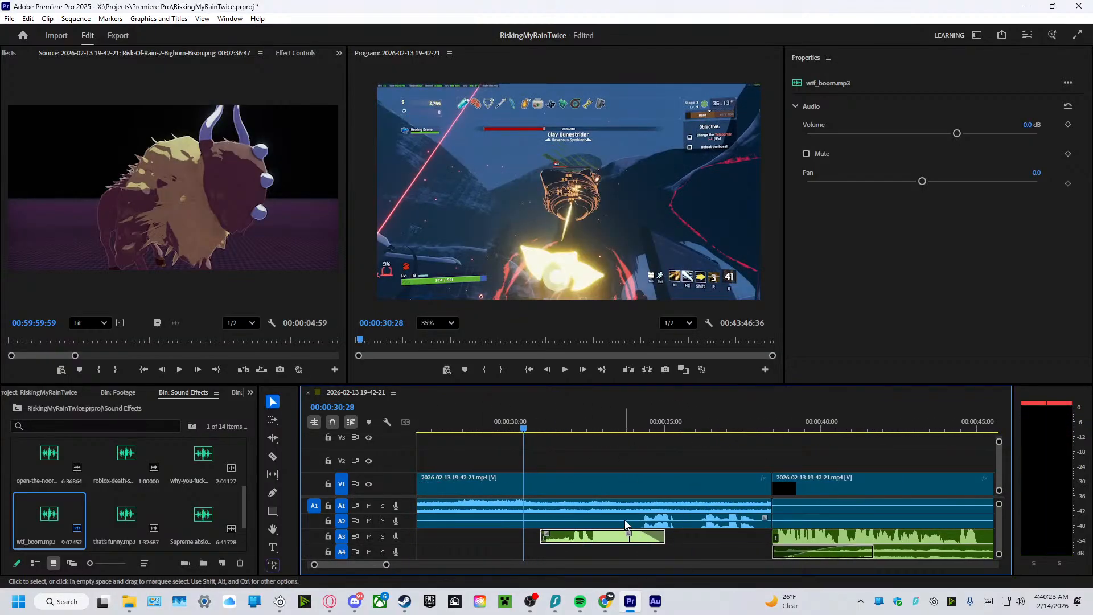
left_click(568, 374)
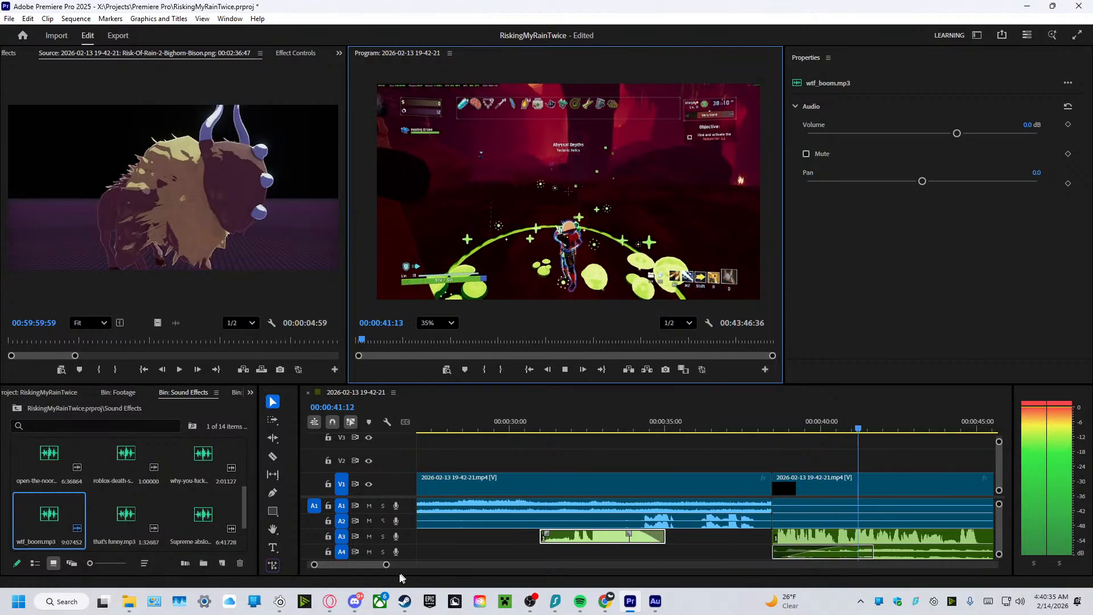
left_click_drag(386, 565, 461, 585)
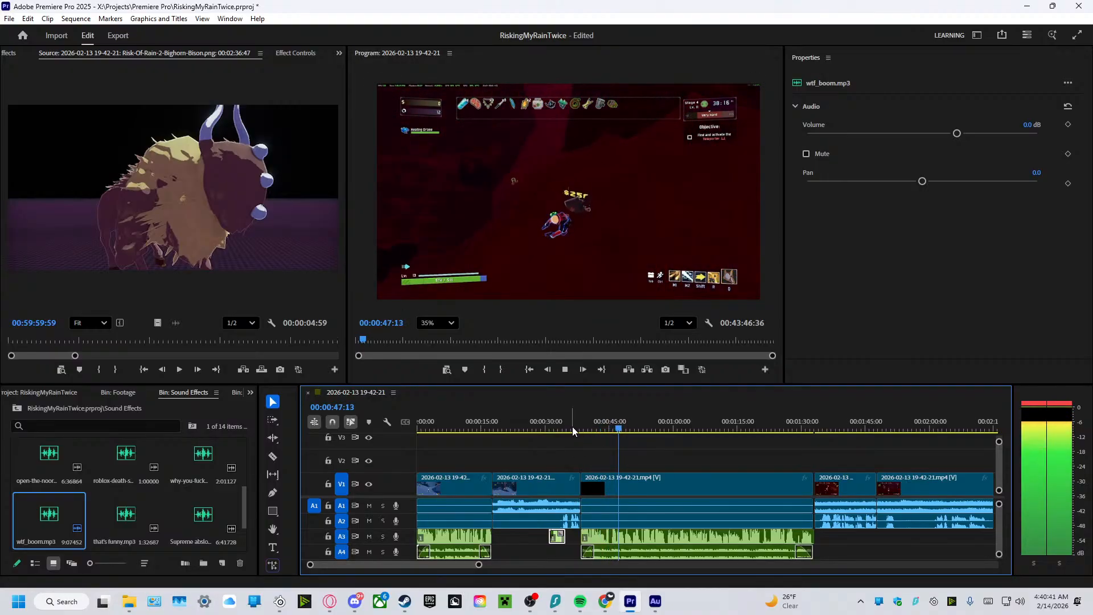
left_click(565, 371)
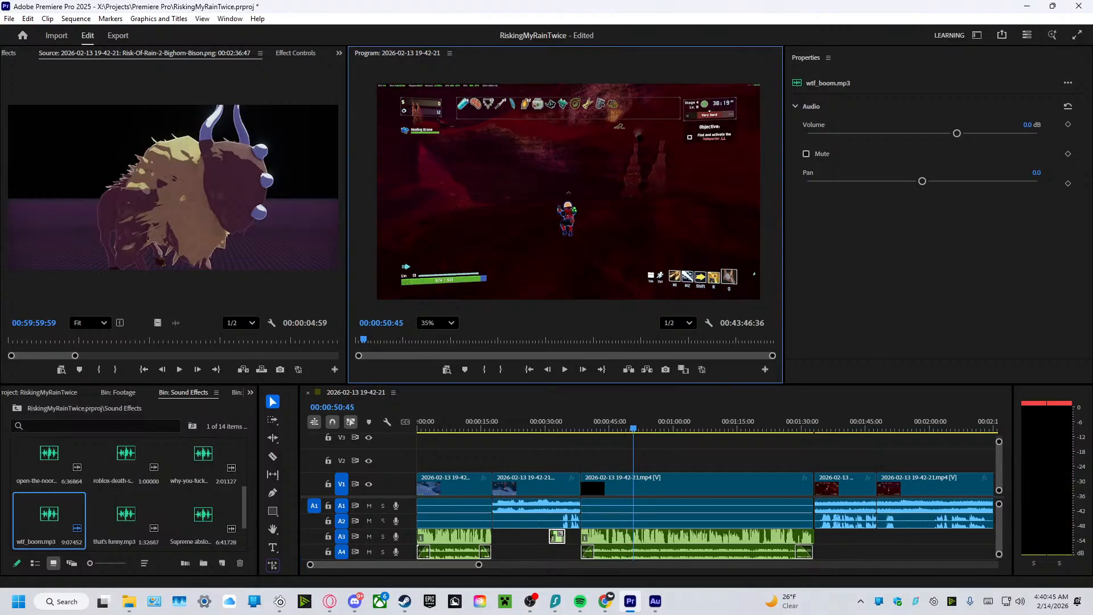
Import low-poly-giga-v0-jasm3drr1eb91.webp into the Images bin and place it on V2 at 00:00:50:45.
key("alt+Tab")
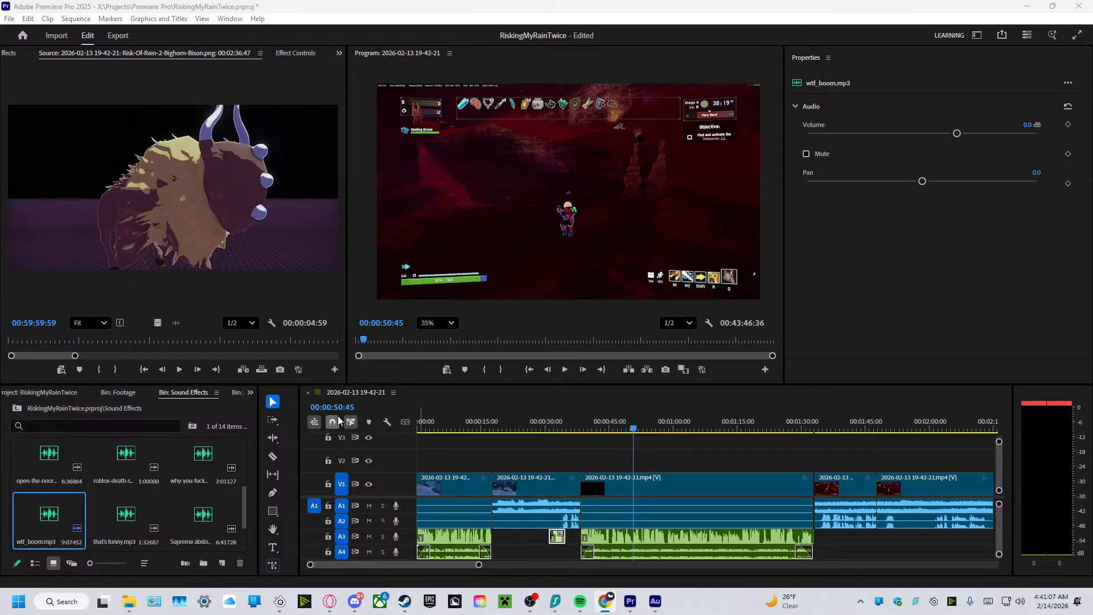
left_click(50, 393)
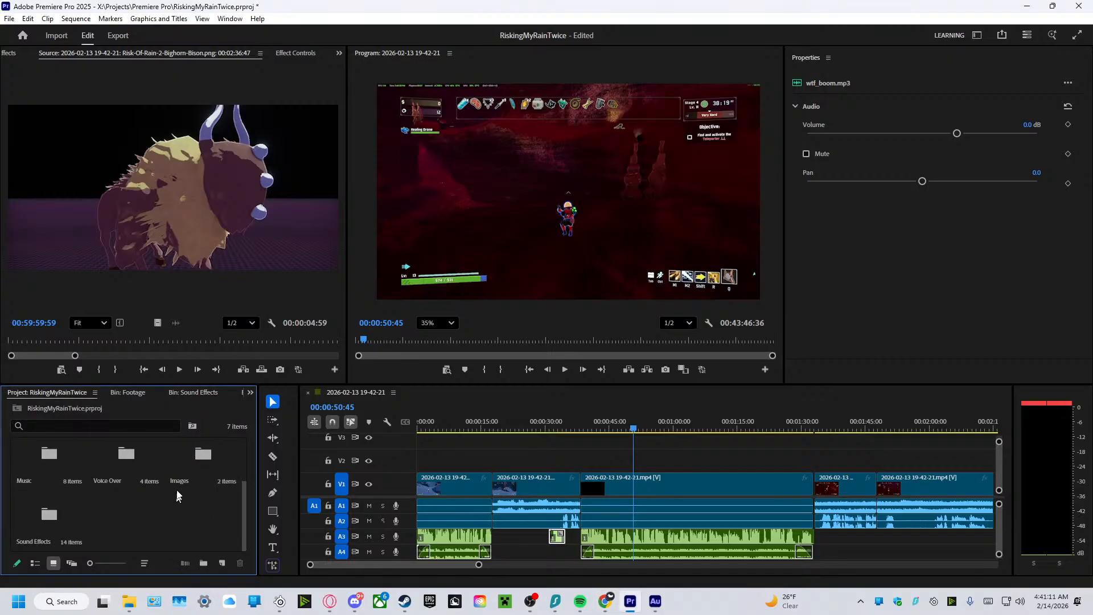
double_click(206, 455)
right_click(118, 529)
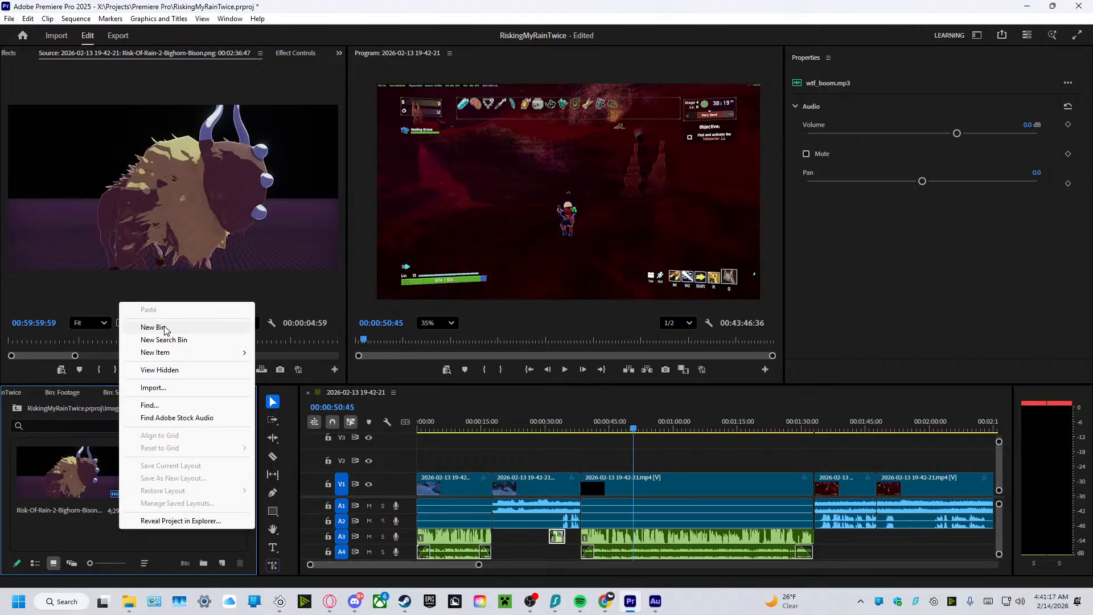
left_click(102, 530)
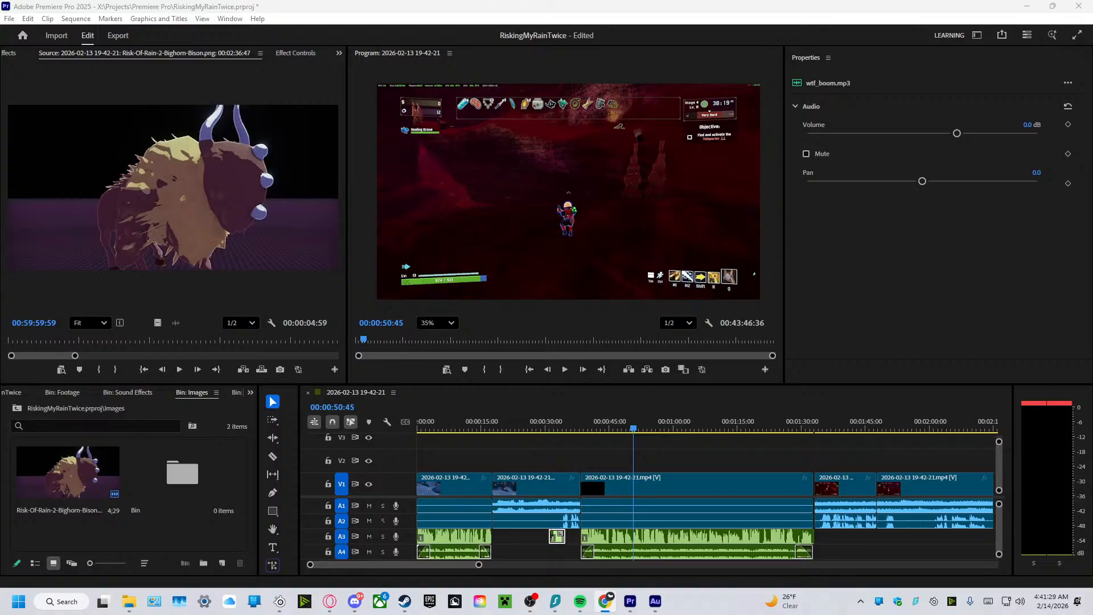
left_click_drag(152, 427, 149, 527)
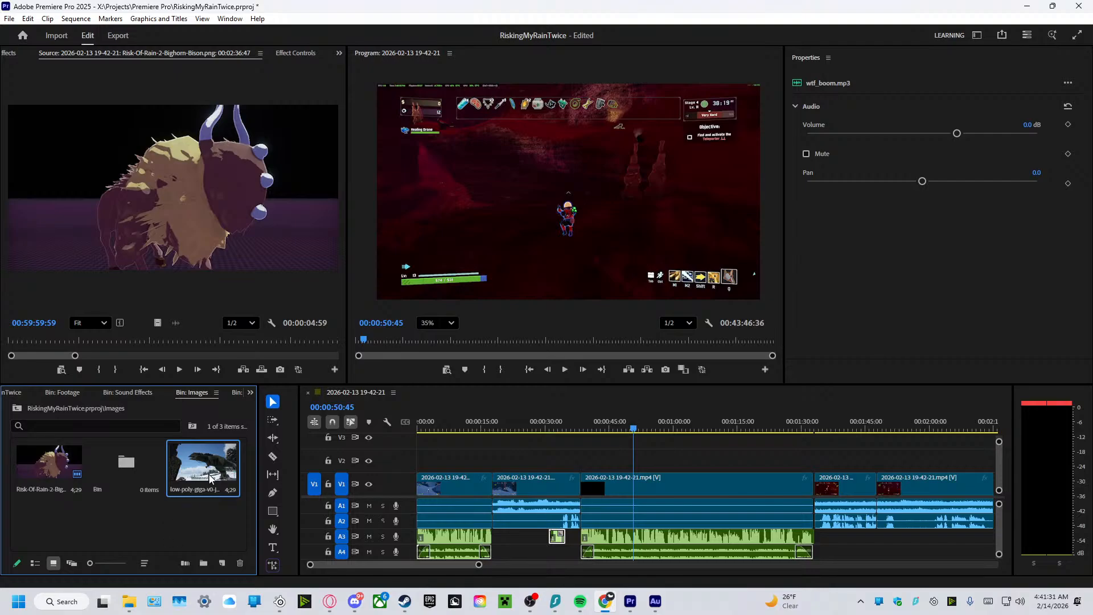
left_click_drag(210, 478, 633, 462)
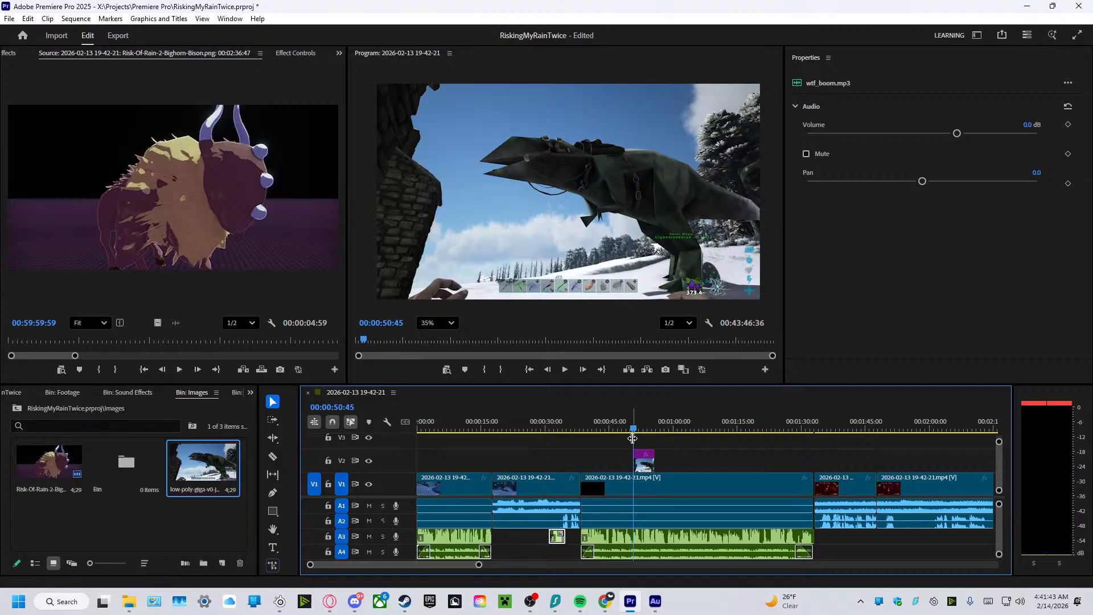
Play around the dinosaur image to time it, starting it at 00:00:46:43 on V2 and shortening it to about 3.5 seconds.
left_click_drag(633, 424, 618, 426)
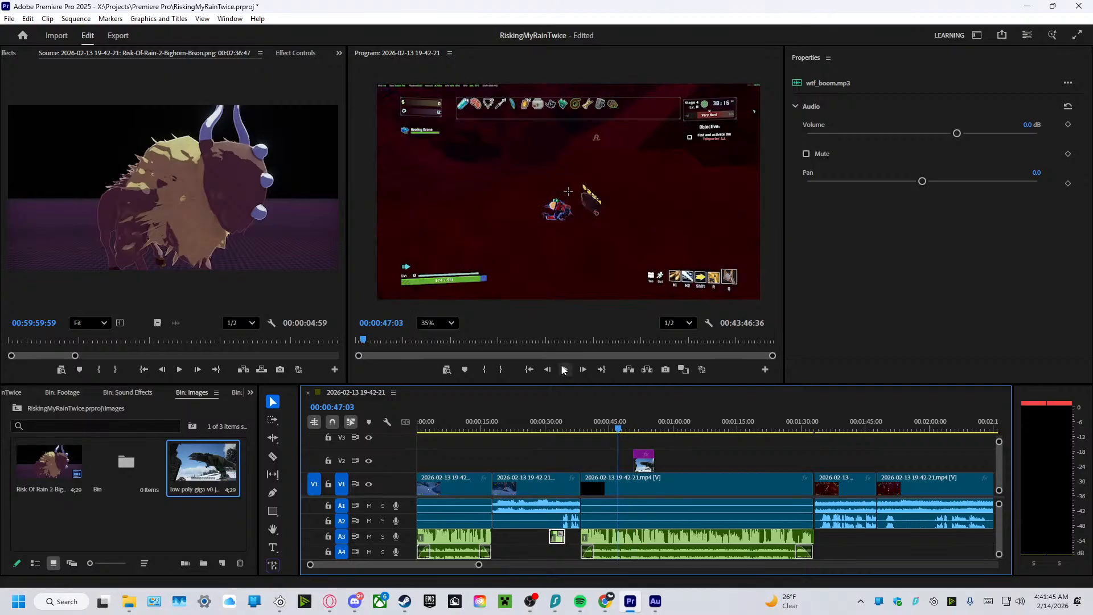
key("space")
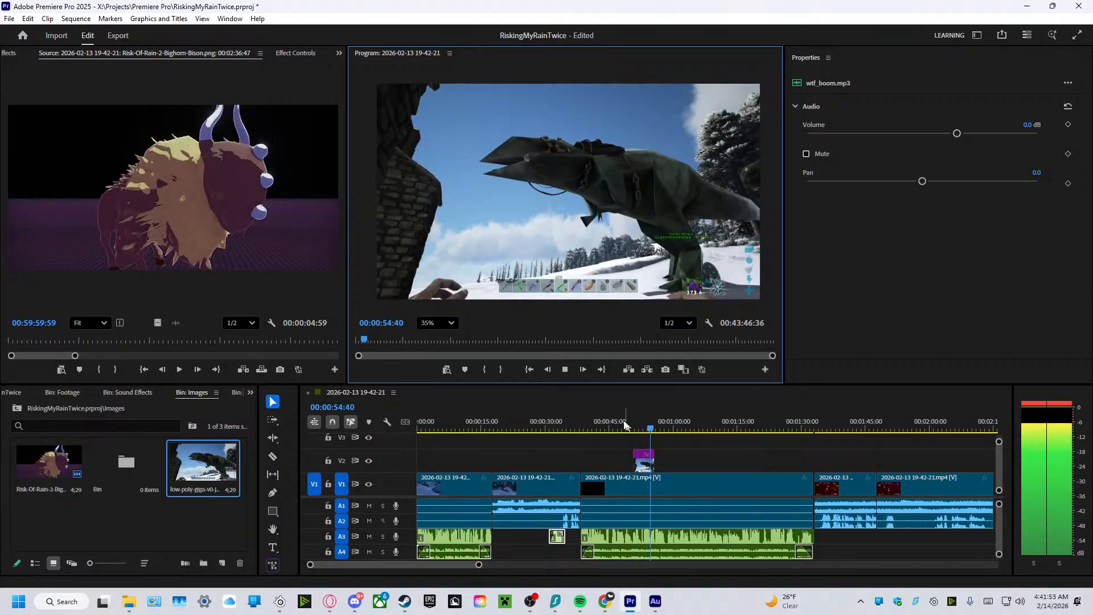
key("space")
left_click_drag(643, 458, 607, 430)
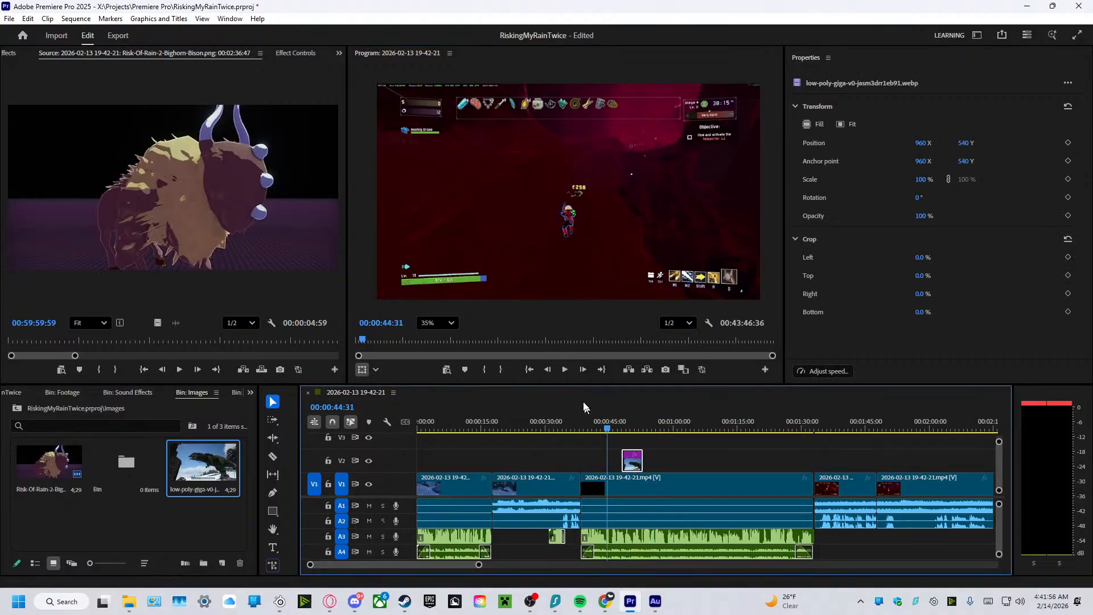
left_click(564, 369)
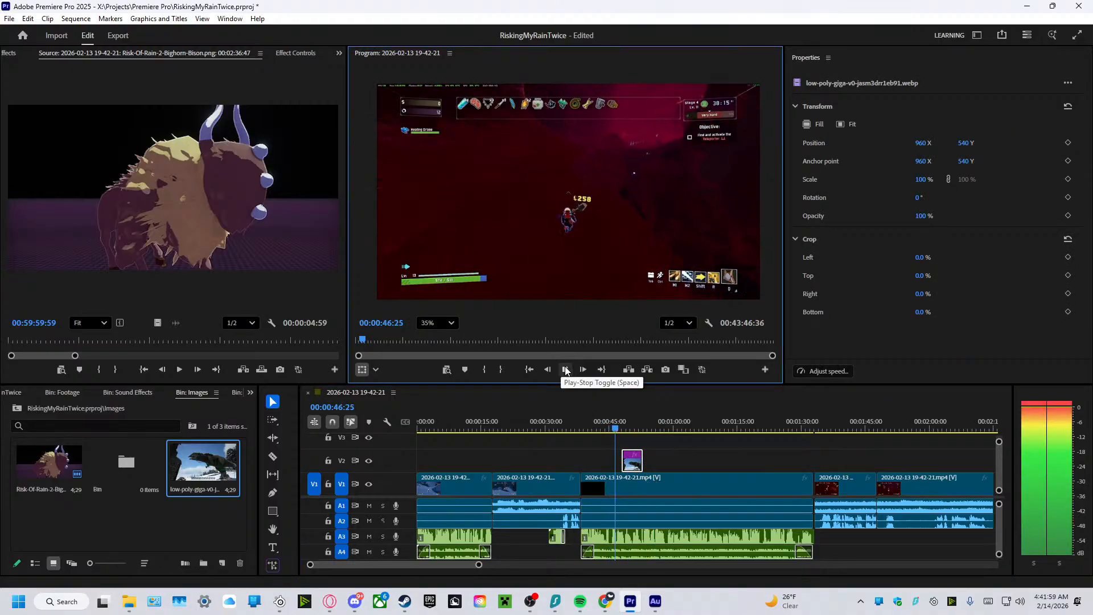
left_click(564, 369)
left_click_drag(633, 461, 630, 463)
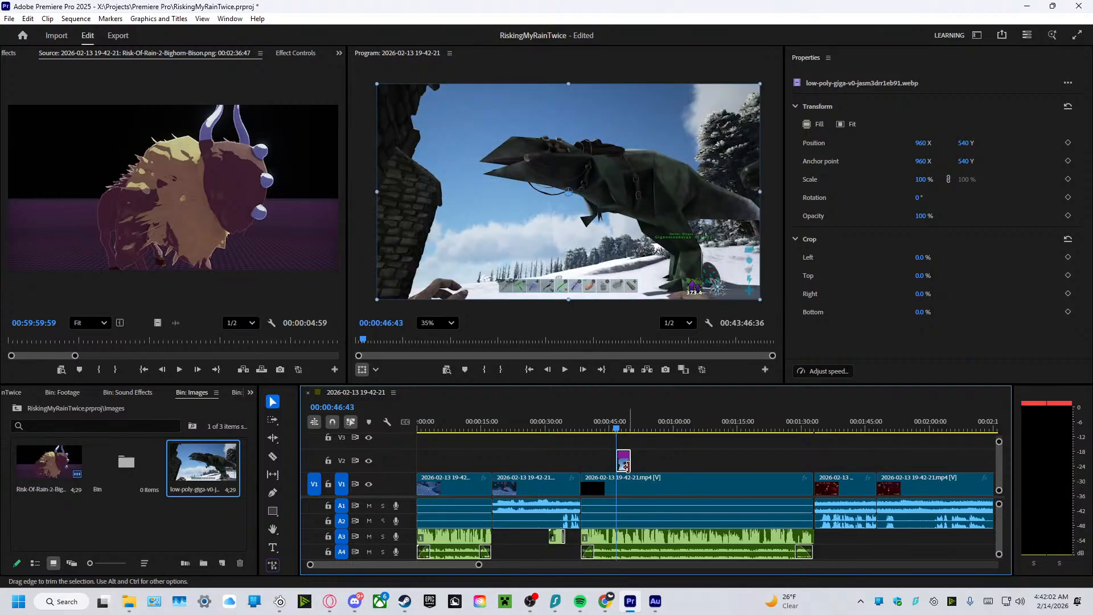
Scale the dinosaur image to 57%, position it at about 974.3, 588.4 and rotate it 2°.
left_click(8, 58)
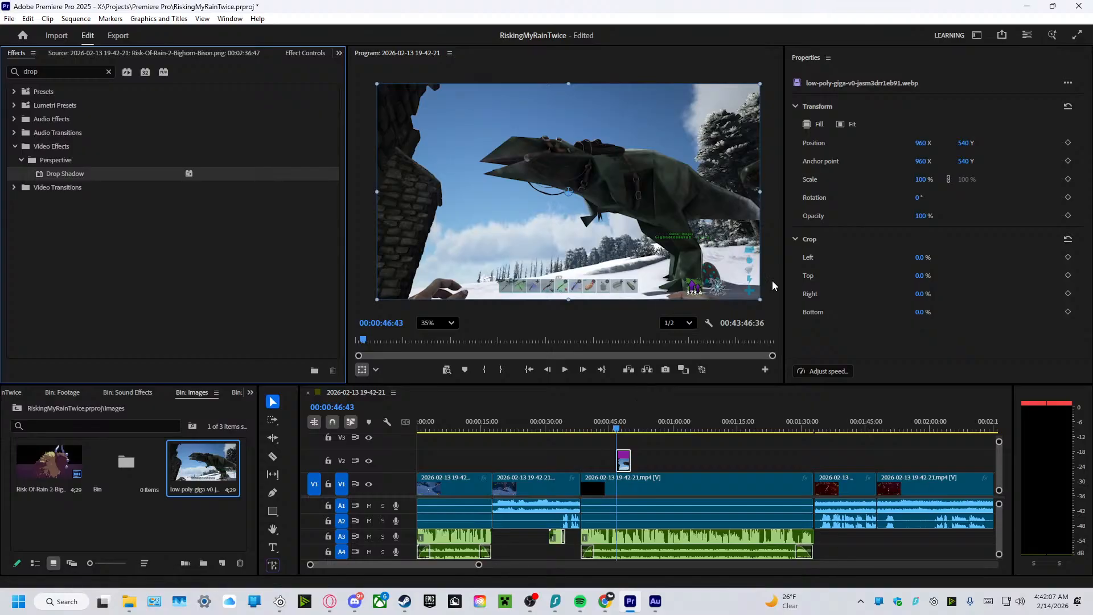
left_click_drag(761, 298, 712, 252)
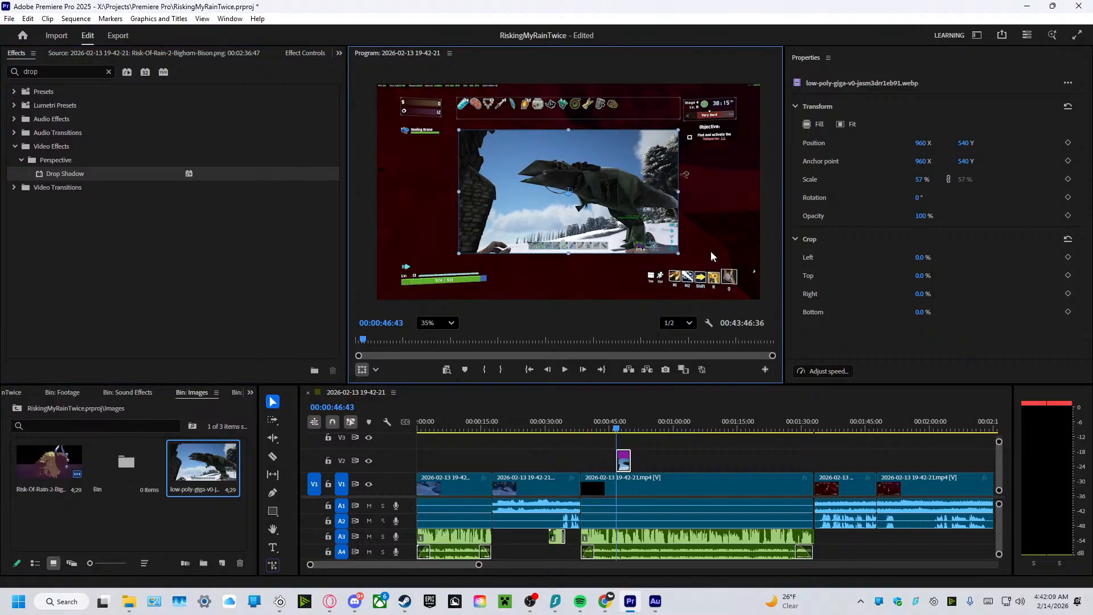
left_click_drag(644, 225, 647, 233)
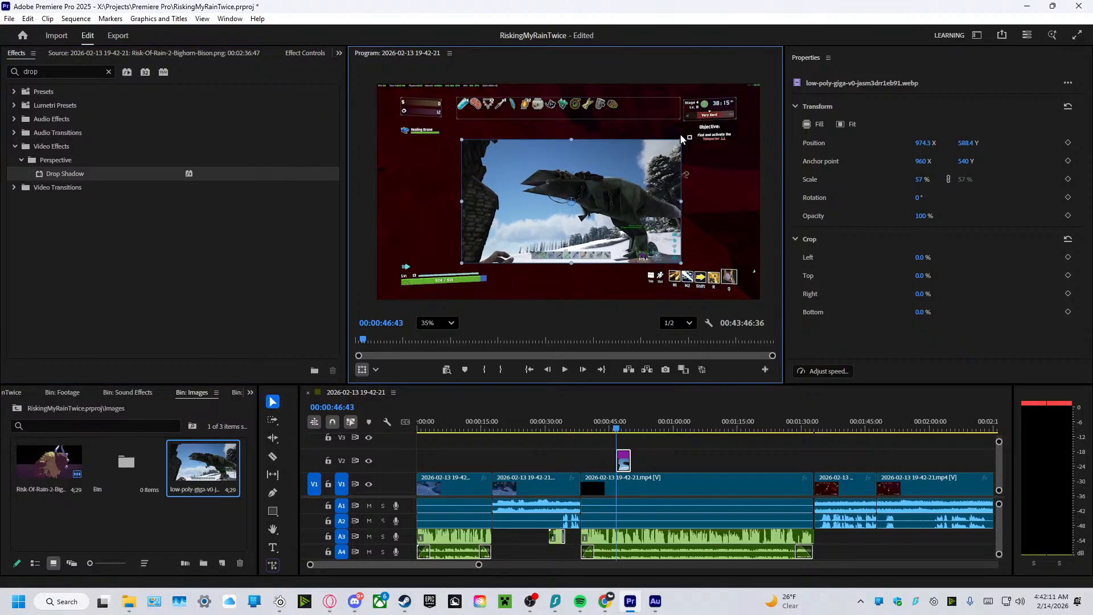
left_click_drag(686, 135, 688, 137)
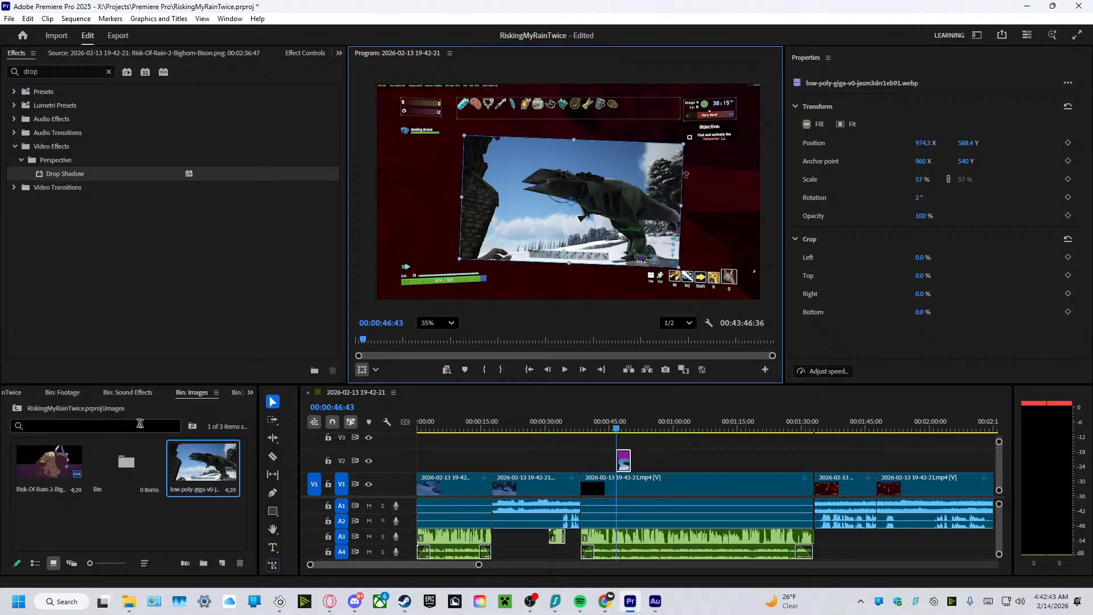
Place the im-a-gnome sound effect from the Sound Effects bin on A5 at 00:00:46:43, under the start of the dinosaur image.
left_click(126, 392)
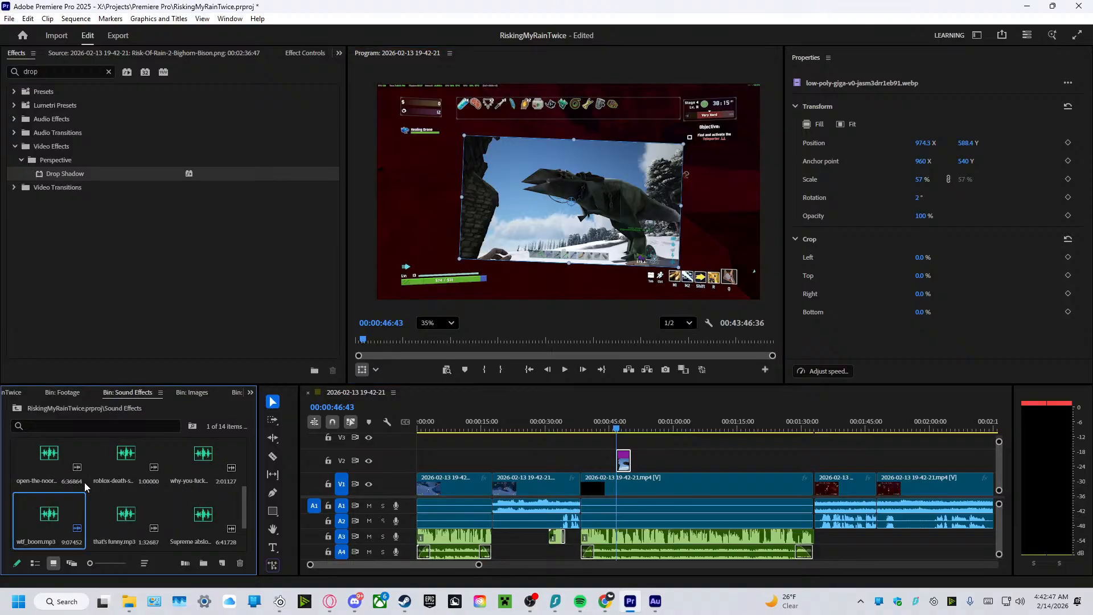
scroll(85, 479, "up", 3)
mouse_move(60, 470)
left_mouse_down()
mouse_move(646, 493)
mouse_move(626, 461)
mouse_move(626, 555)
mouse_move(53, 462)
left_mouse_up()
scroll(858, 541, "down", 1)
scroll(860, 541, "up", 1)
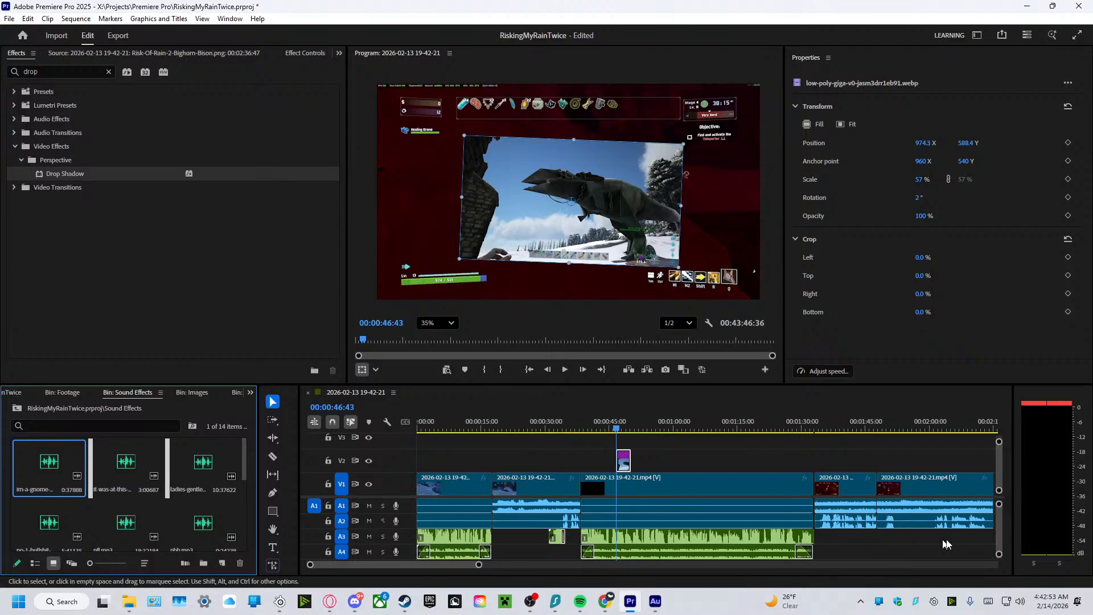
left_click_drag(999, 535, 1000, 552)
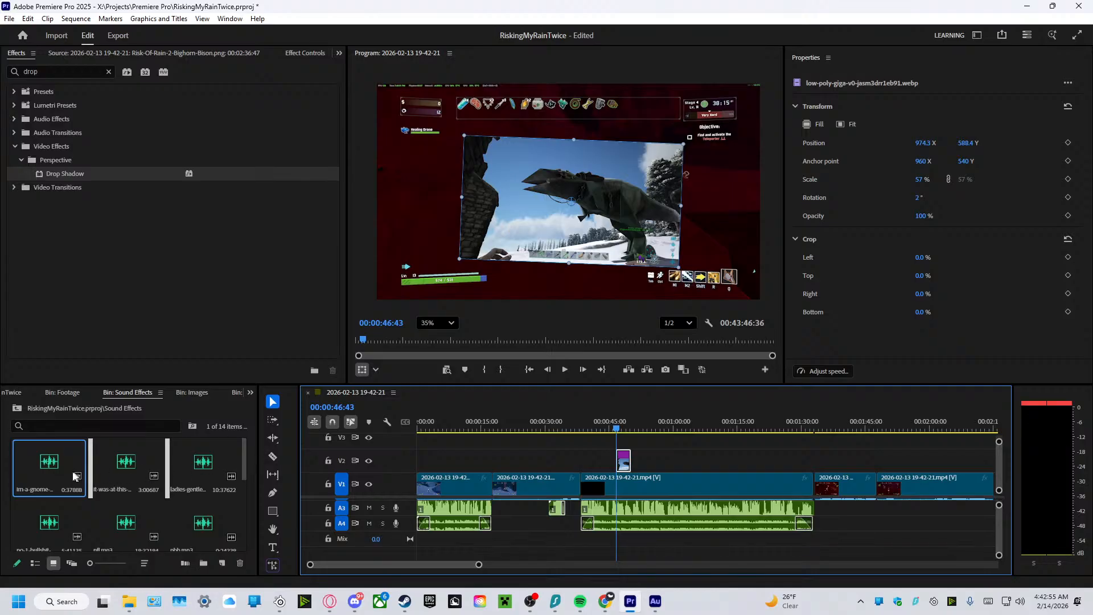
left_click_drag(50, 473, 621, 557)
scroll(892, 550, "down", 3)
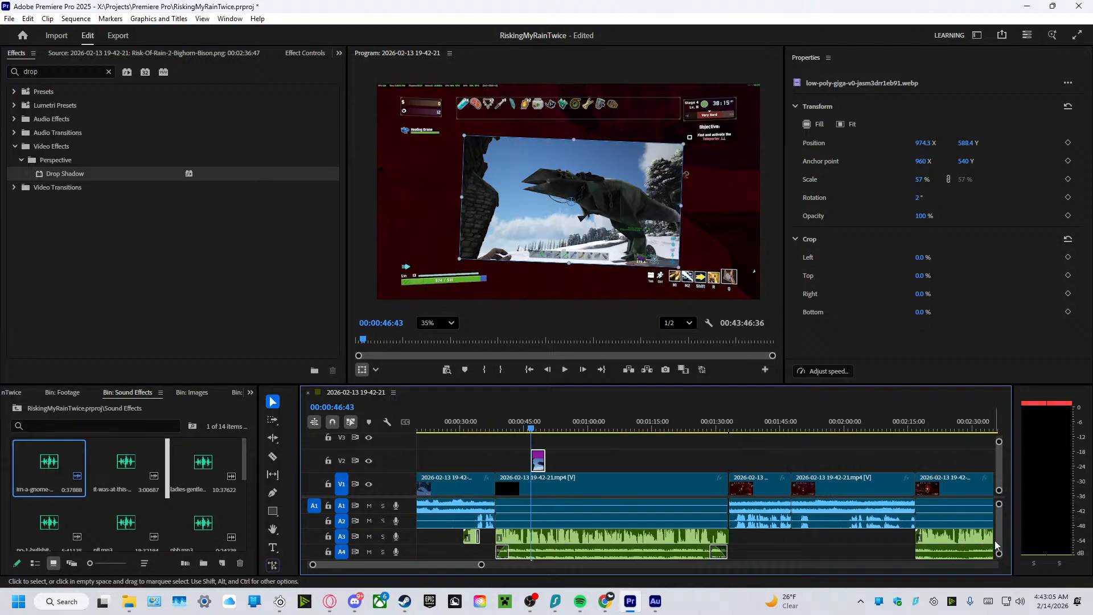
scroll(996, 546, "down", 3)
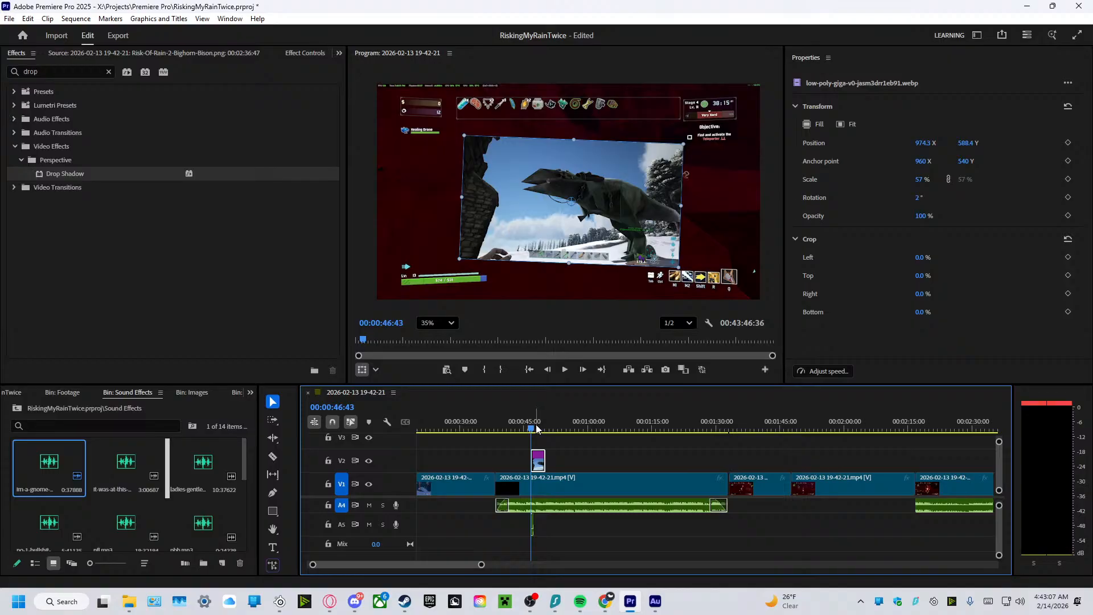
Play around the dinosaur image, lowering the 2-23. Stal.mp3 music clip on A4 to -20 dB.
left_click_drag(537, 429, 495, 432)
left_click(564, 369)
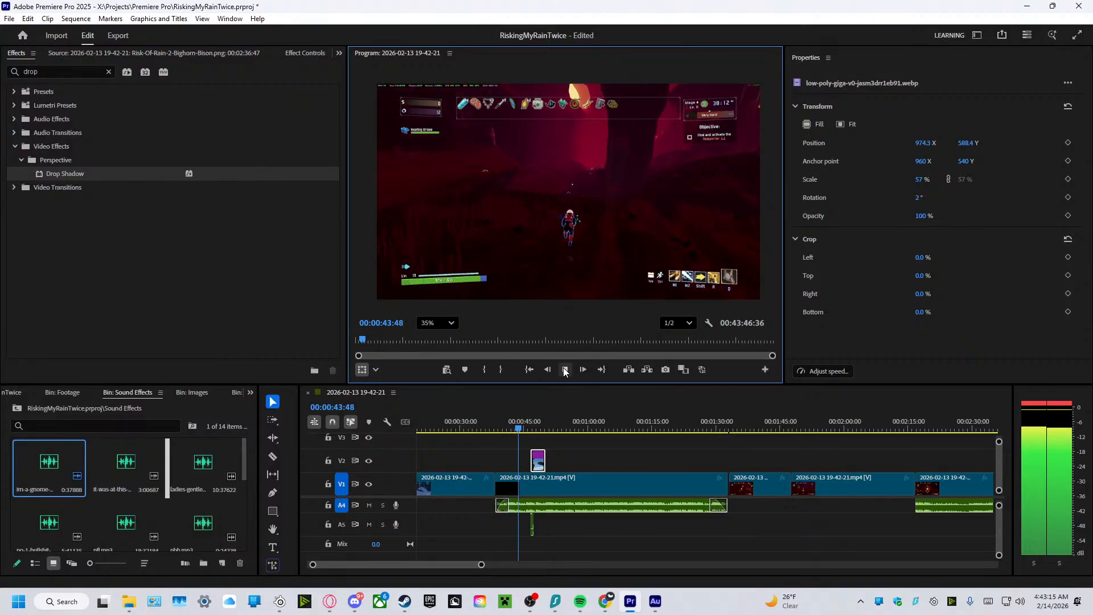
left_click(565, 370)
left_click(549, 508)
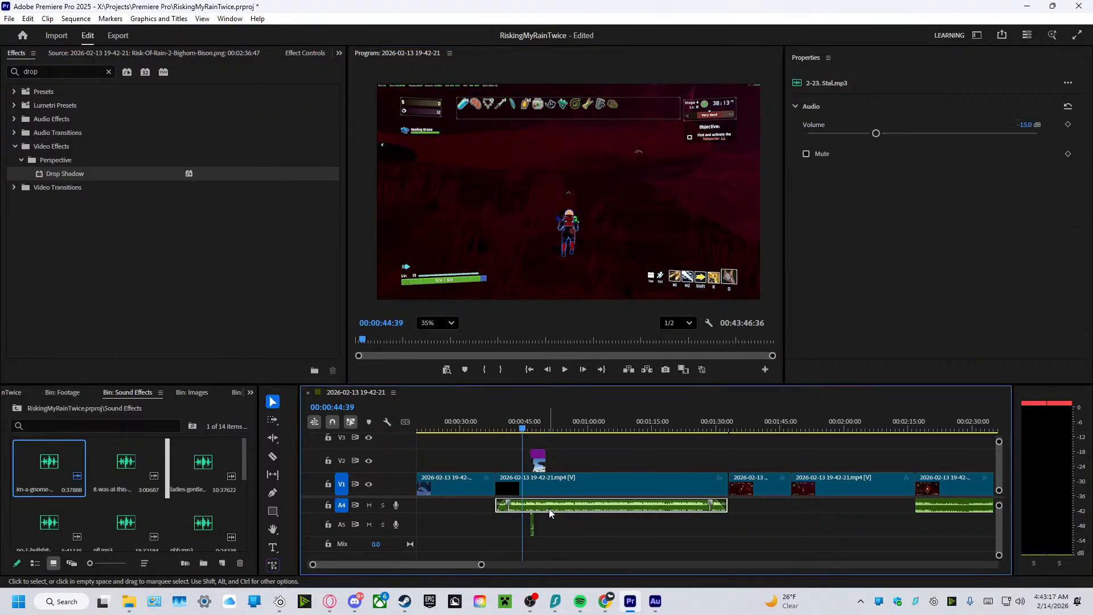
left_click(1027, 124)
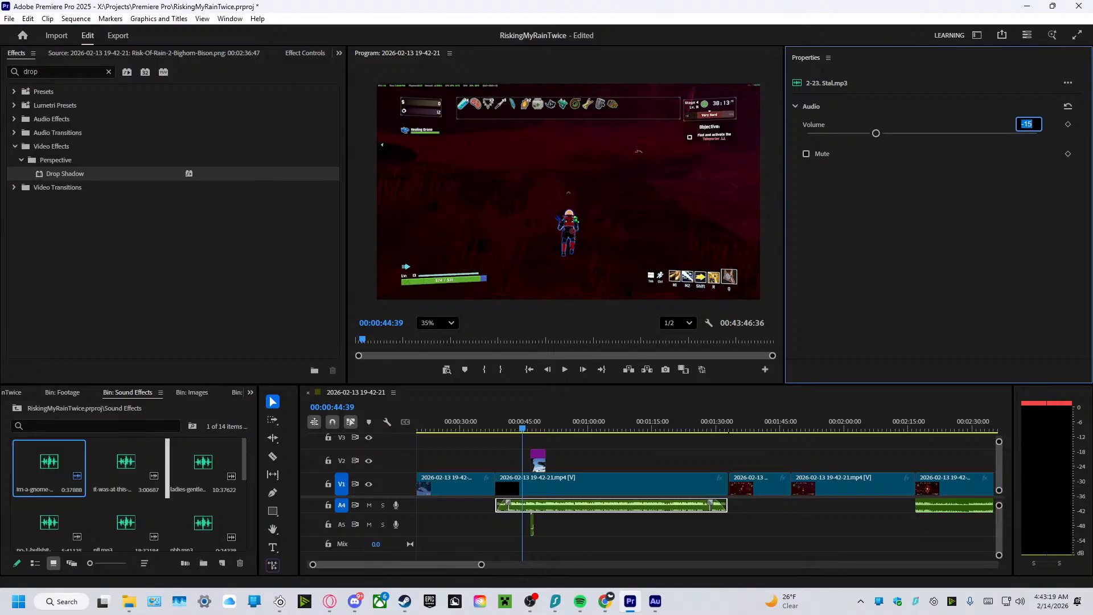
type("-20")
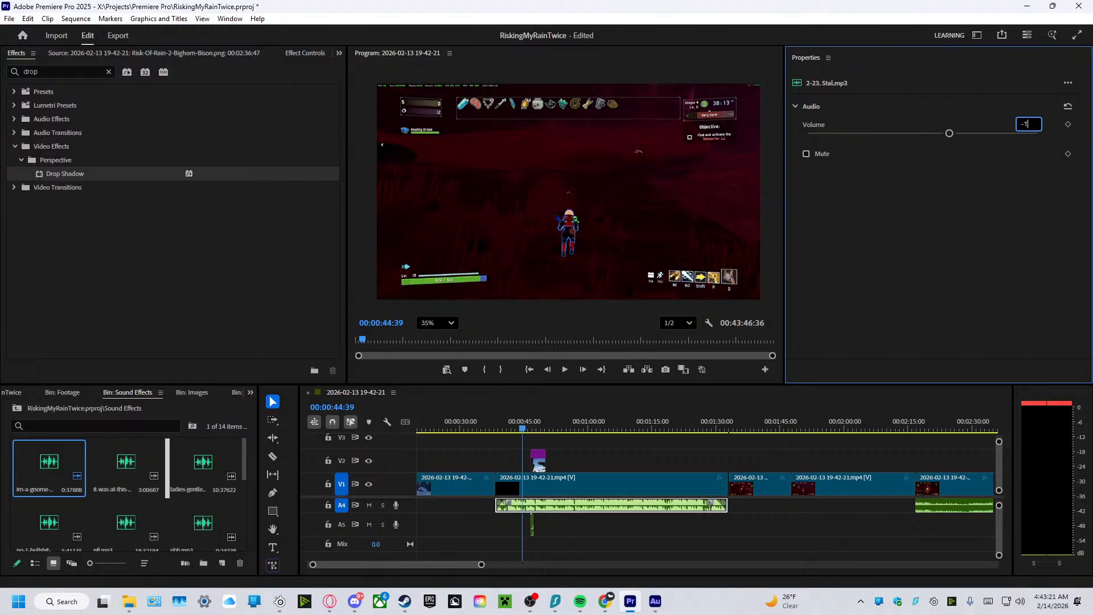
key("Return")
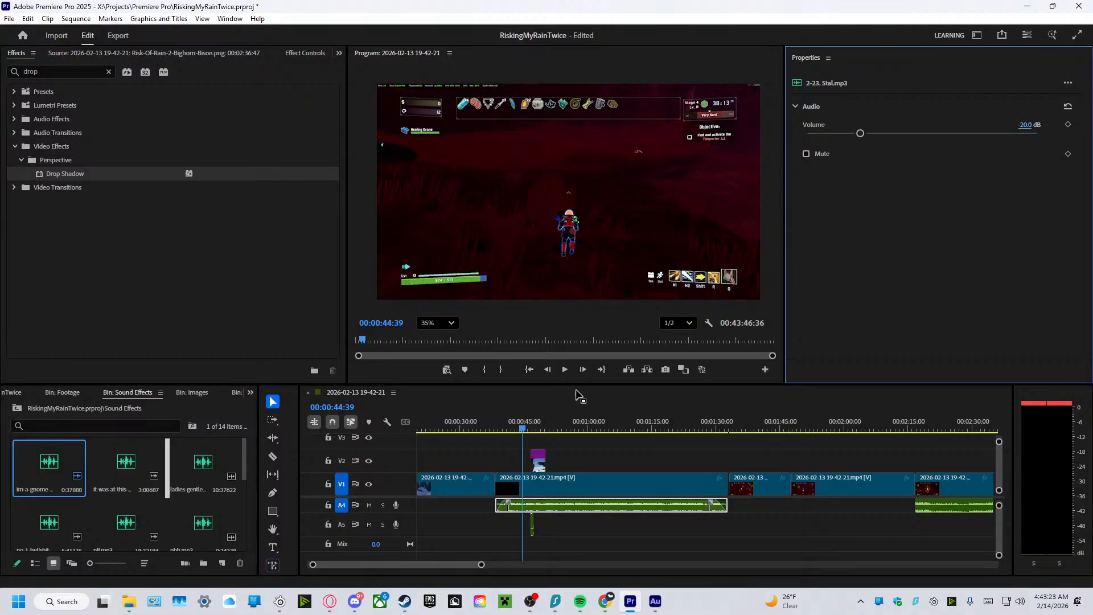
left_click(566, 370)
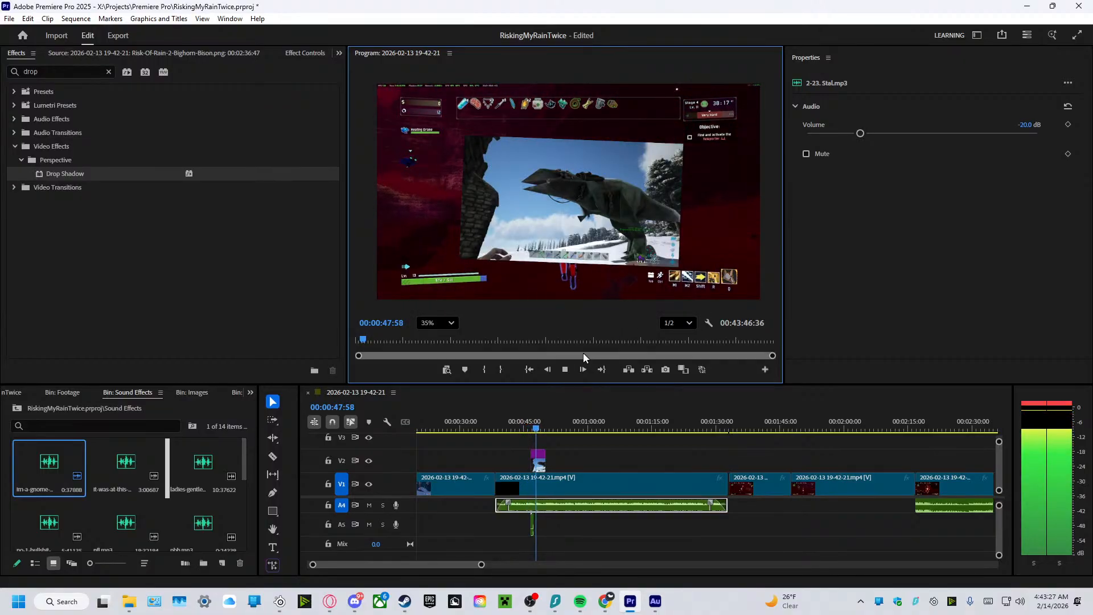
left_click(564, 369)
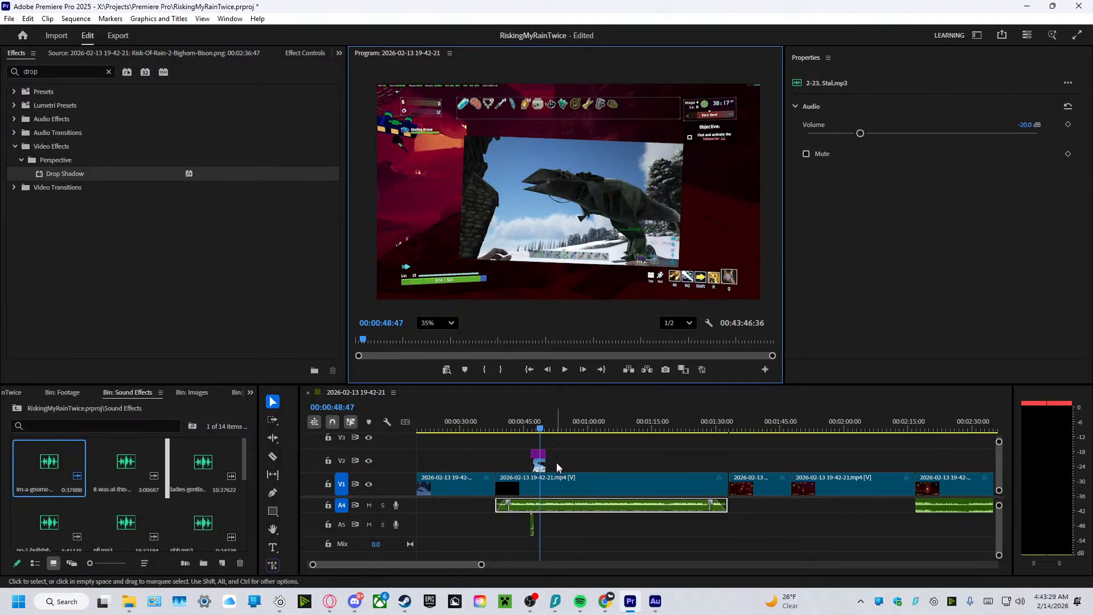
Shorten the dinosaur image on V2 to end with the gnome sound at about 00:00:47:33 and replay it from 00:00:45:03.
left_click_drag(539, 457, 531, 458)
left_click(519, 431)
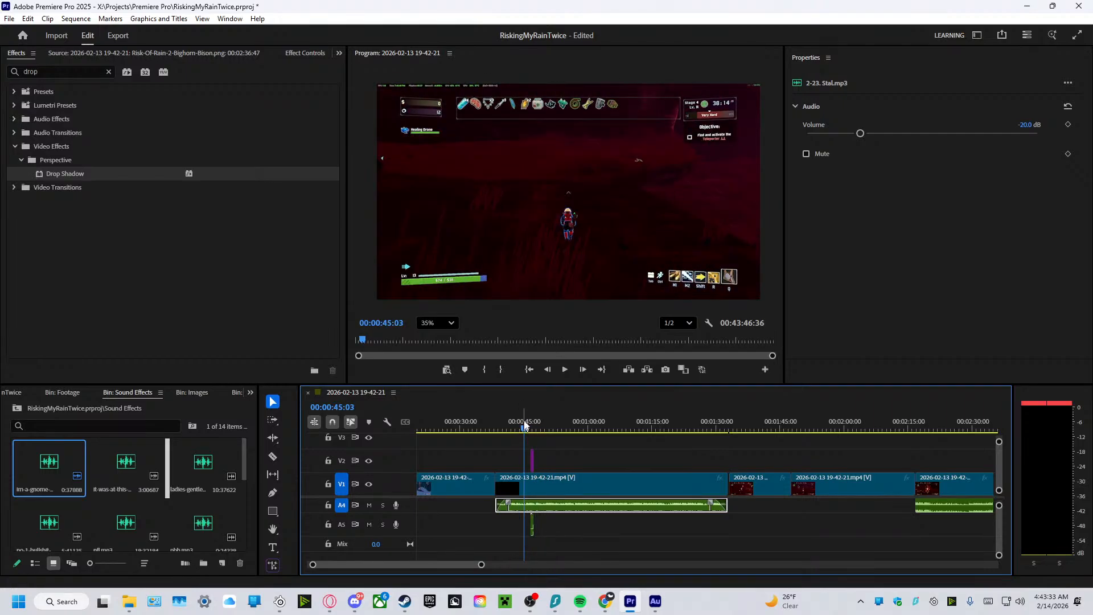
left_click(561, 370)
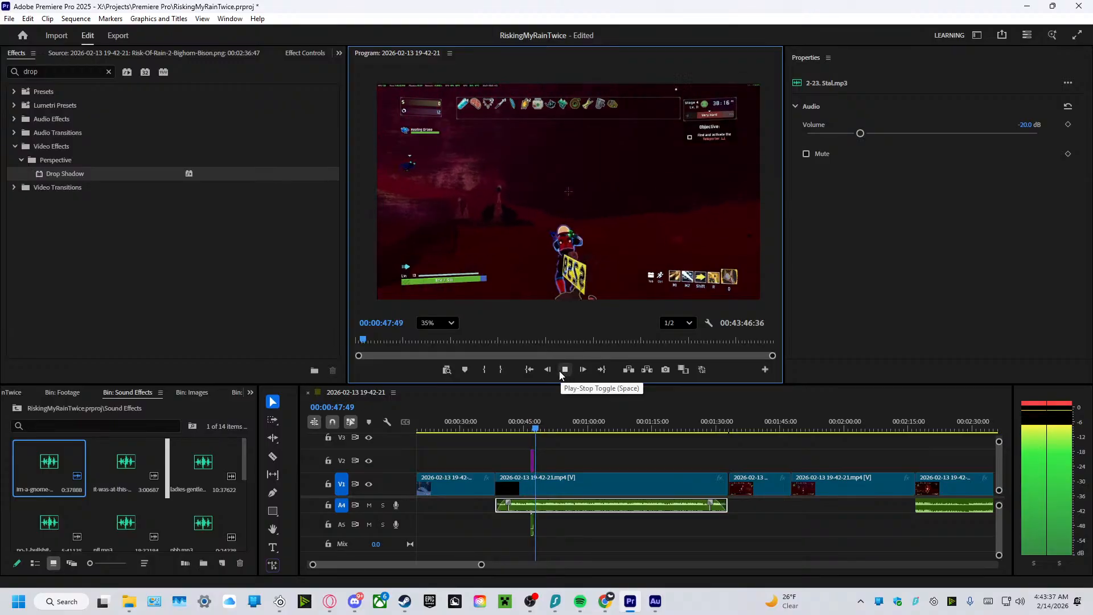
left_click(559, 370)
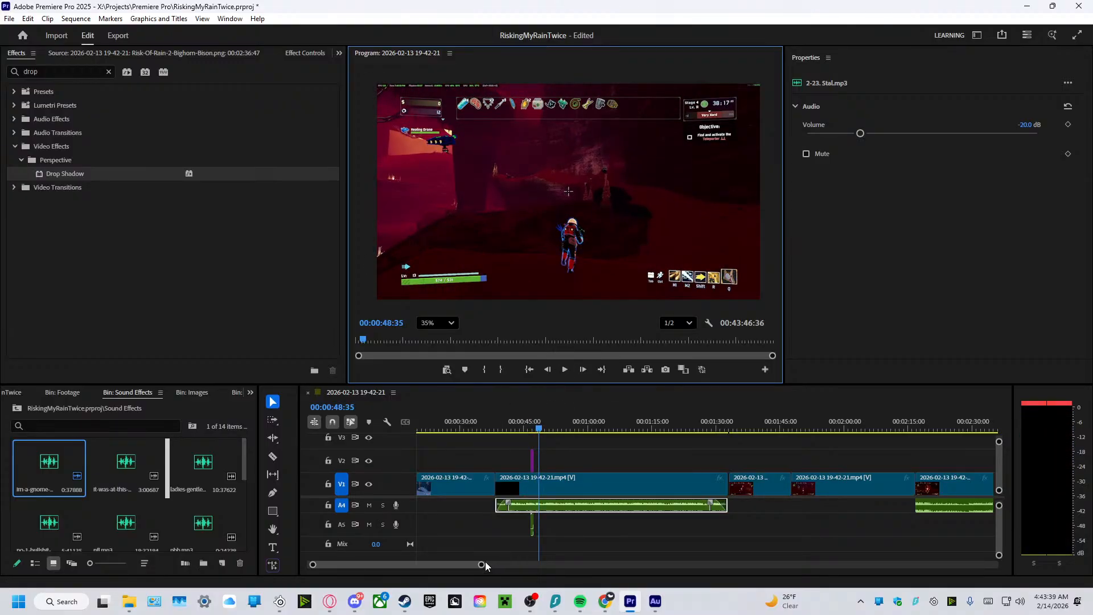
Trim the silent start off the gnome sound, align it with the dinosaur image's start, shorten the image to match at about 00:00:47:04, and replay.
left_click_drag(482, 565, 363, 565)
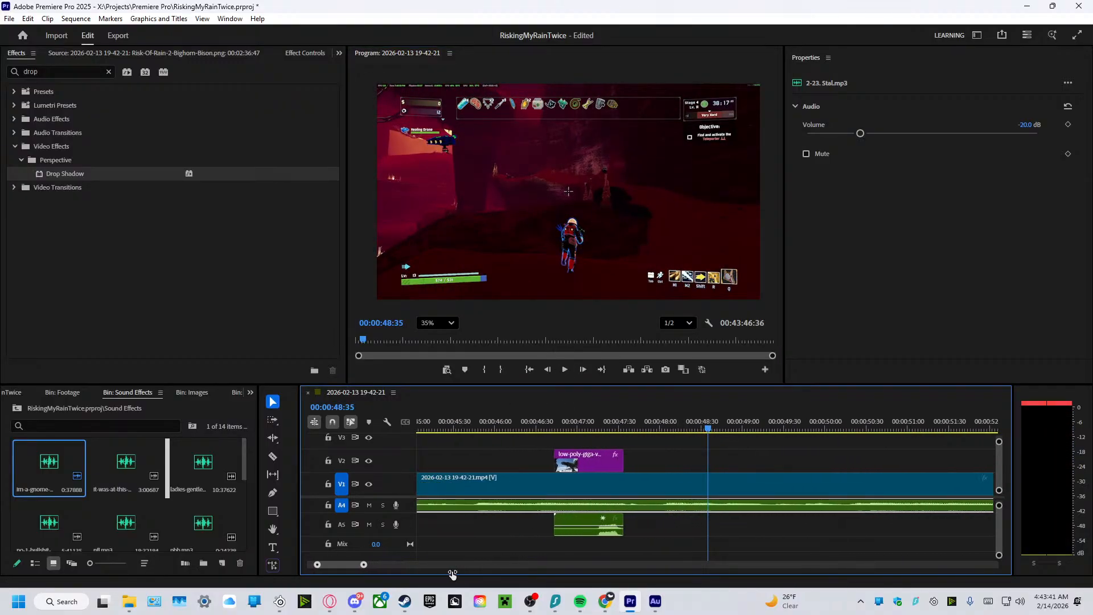
mouse_move(555, 525)
left_mouse_down()
mouse_move(597, 542)
mouse_move(574, 533)
left_mouse_up()
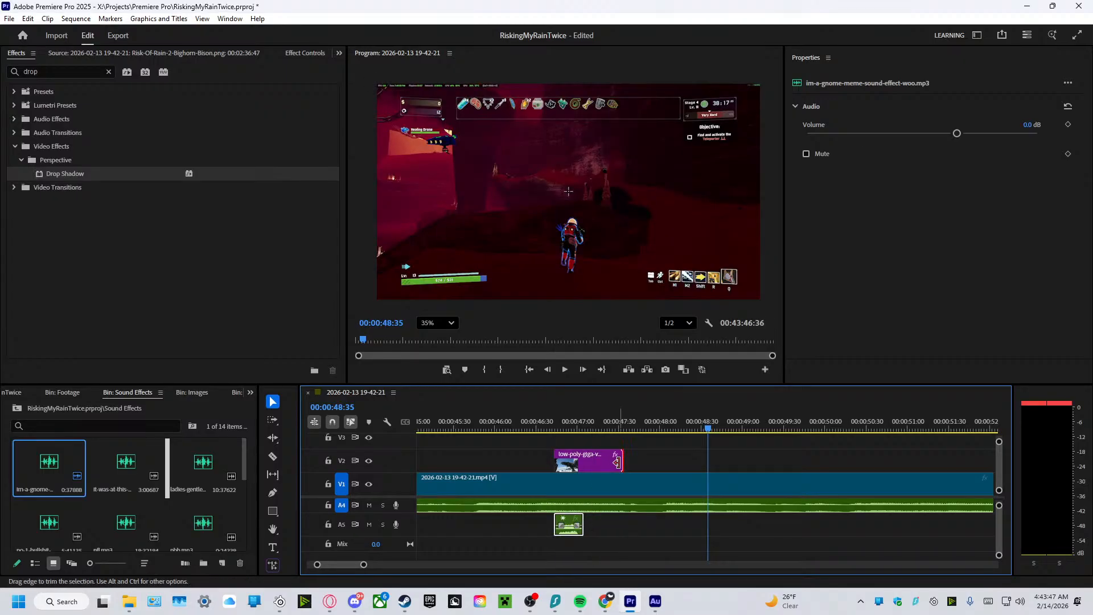
left_click_drag(622, 461, 577, 466)
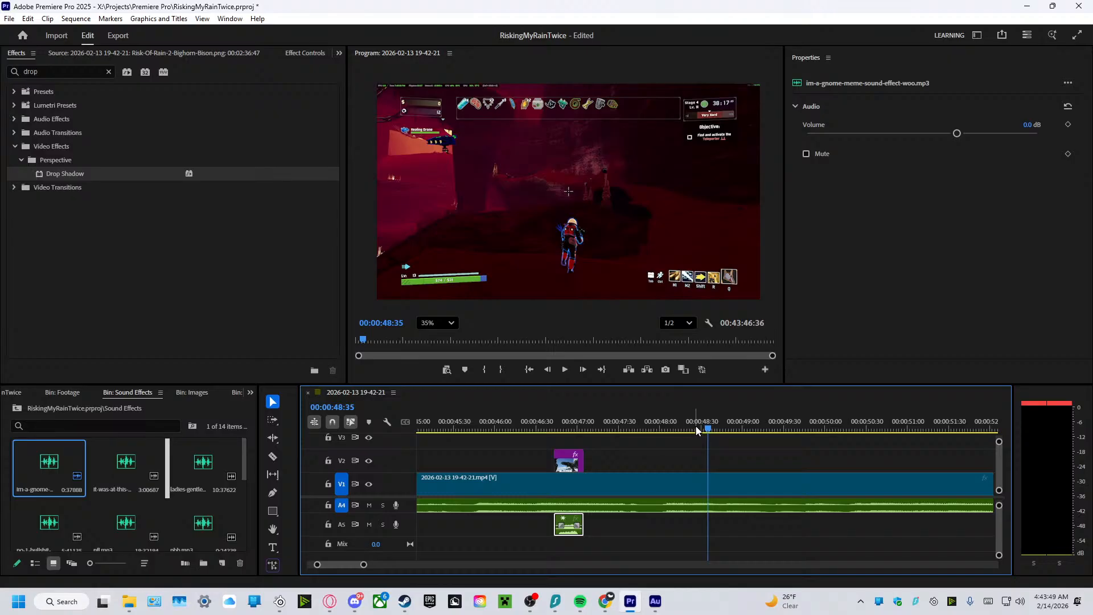
left_click_drag(706, 430, 545, 444)
left_click(564, 373)
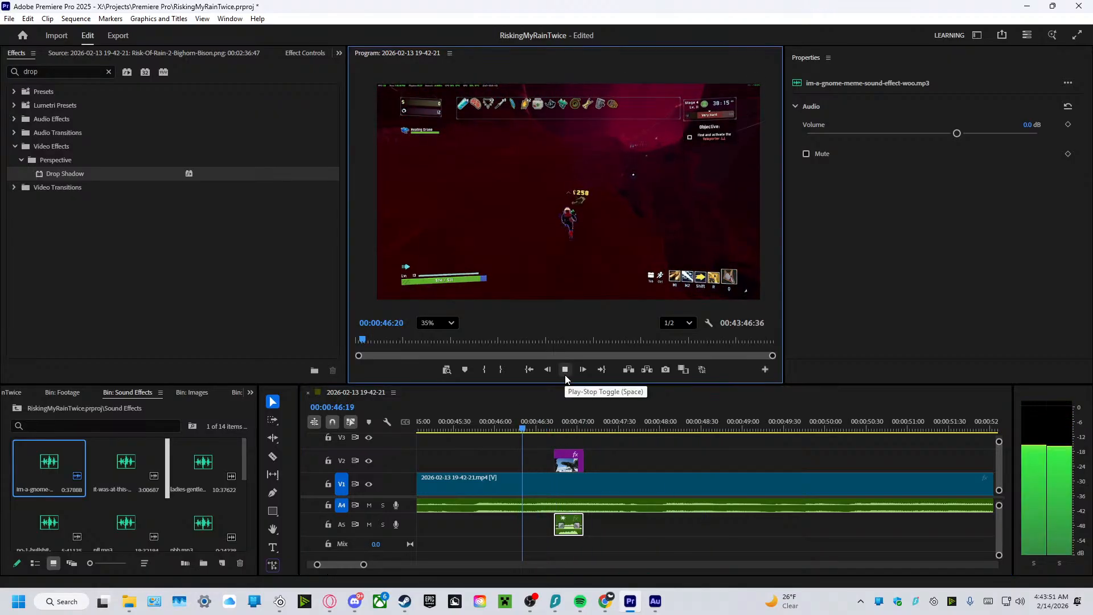
left_click(561, 370)
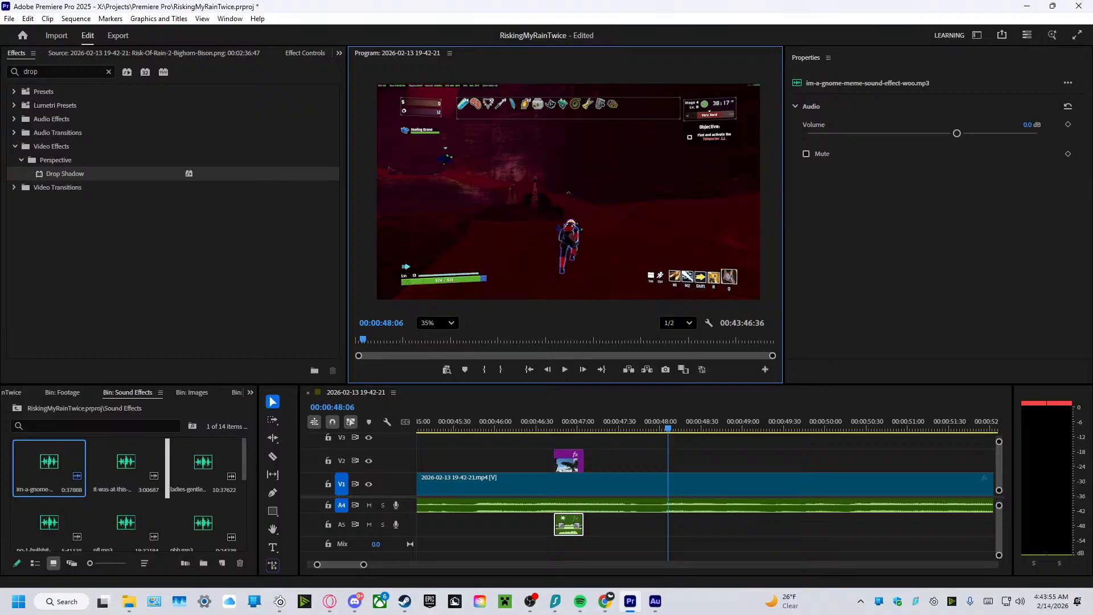
Play the edit from about 00:00:42 through the next cut to 00:01:39:17, reviewing the dinosaur image timing and the available sound effects.
key("alt+Tab")
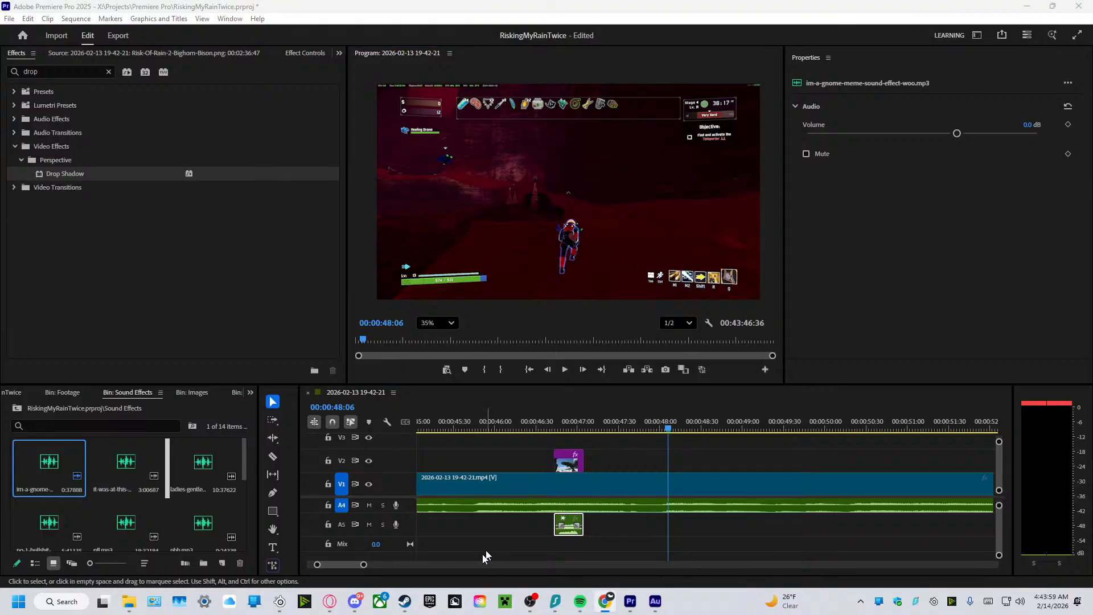
left_click_drag(365, 566, 463, 566)
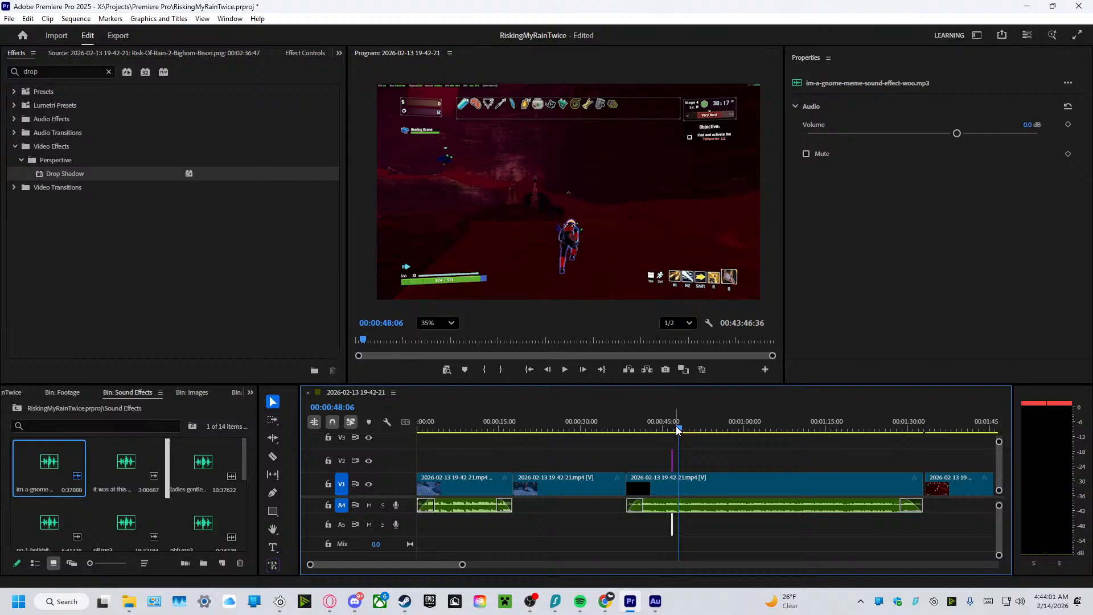
left_click(658, 432)
left_click_drag(657, 437, 651, 437)
left_click(564, 369)
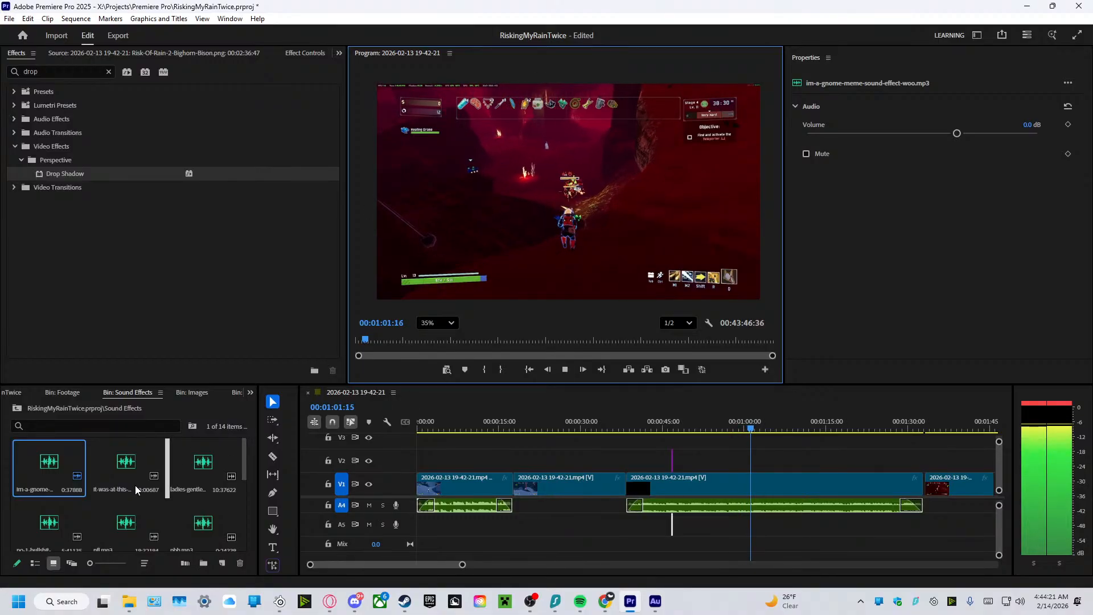
scroll(135, 485, "down", 3)
left_click(197, 523)
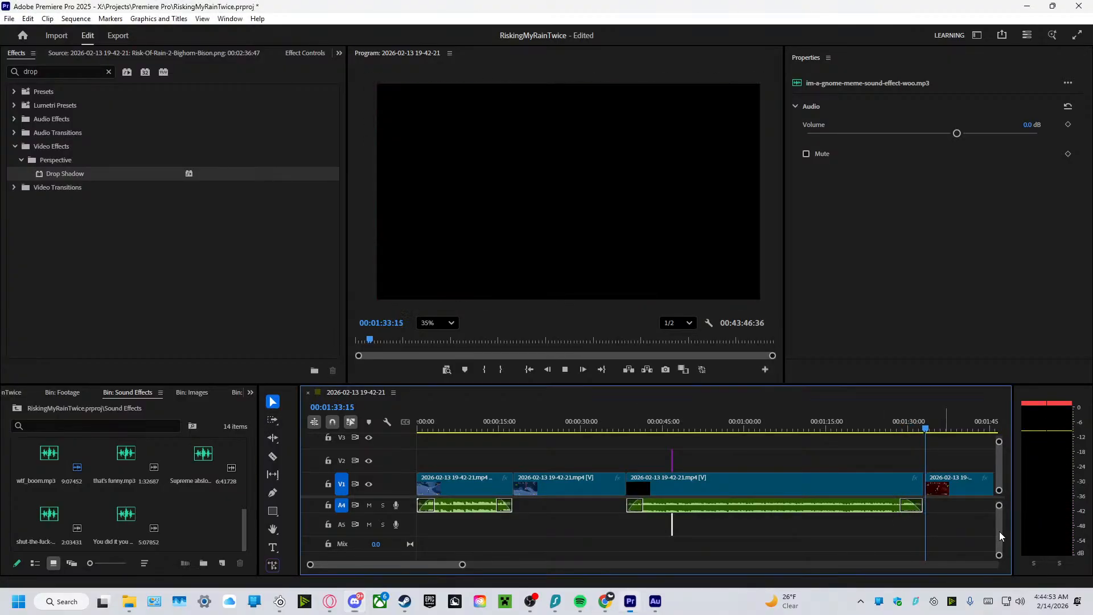
scroll(998, 531, "up", 3)
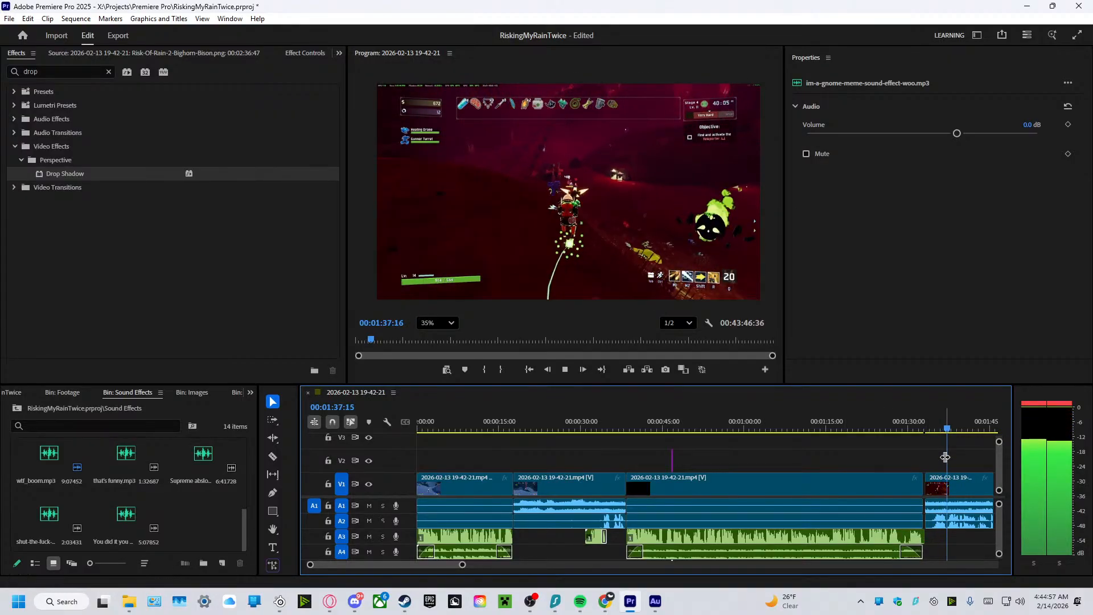
left_click_drag(947, 453, 963, 530)
key("space")
Move the three gameplay clips after the 00:01:33 cut, with their audio and V2 image, about 20 frames earlier and replay the cut.
left_click(905, 451)
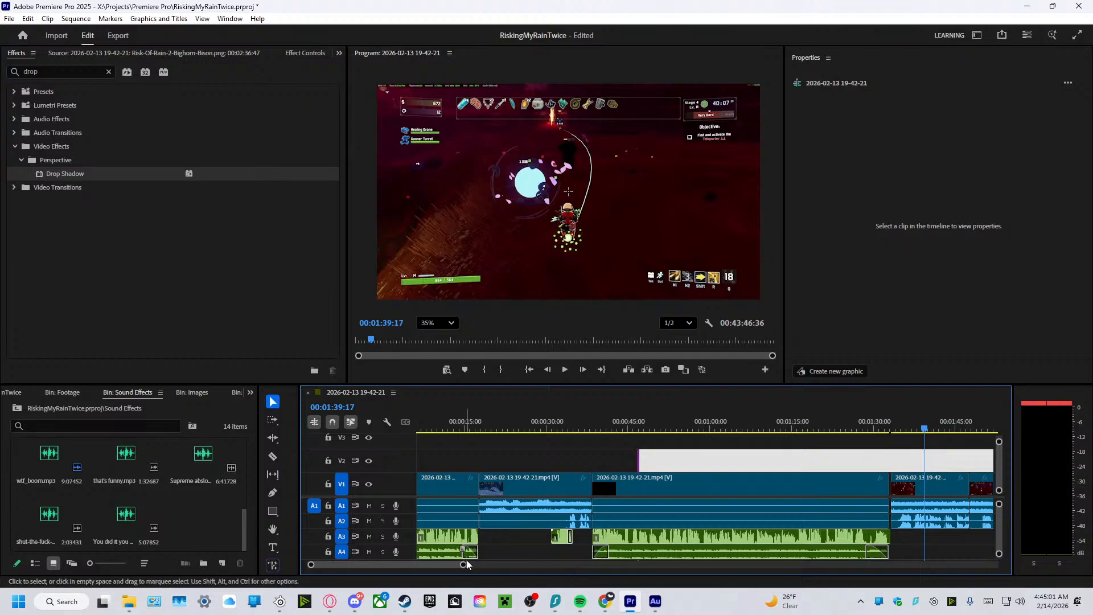
left_click_drag(462, 566, 537, 565)
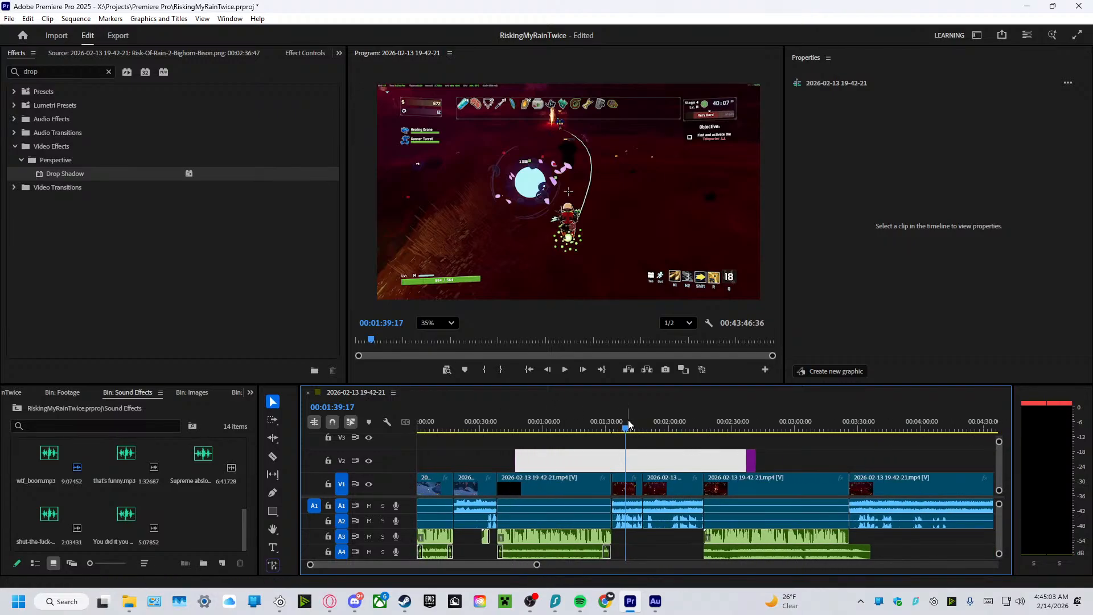
left_click_drag(615, 440, 791, 557)
left_click_drag(674, 491, 670, 491)
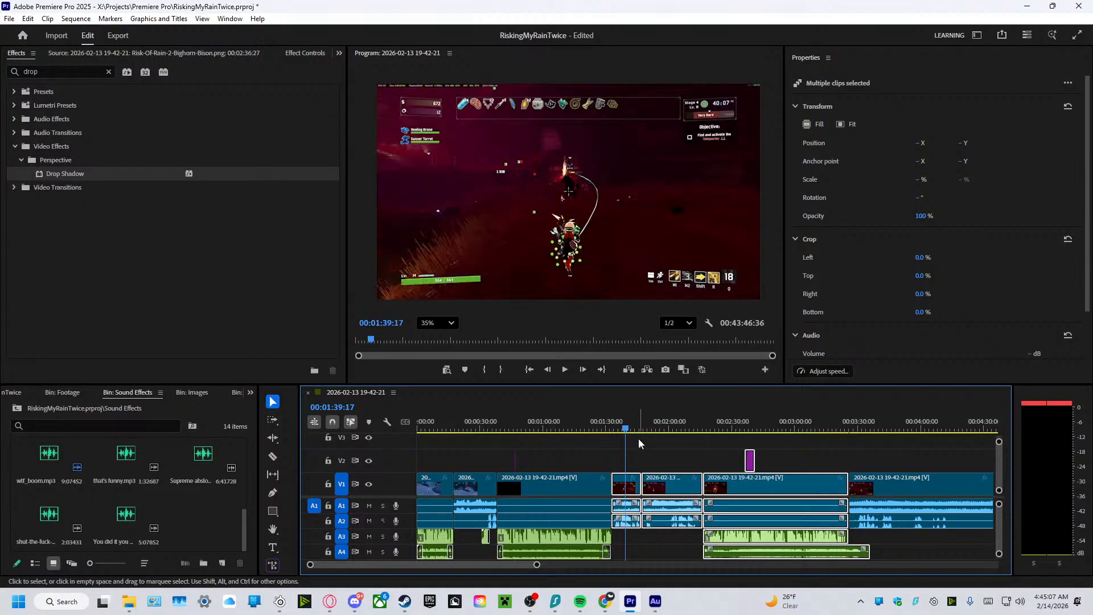
left_click_drag(625, 431, 605, 431)
left_click(563, 369)
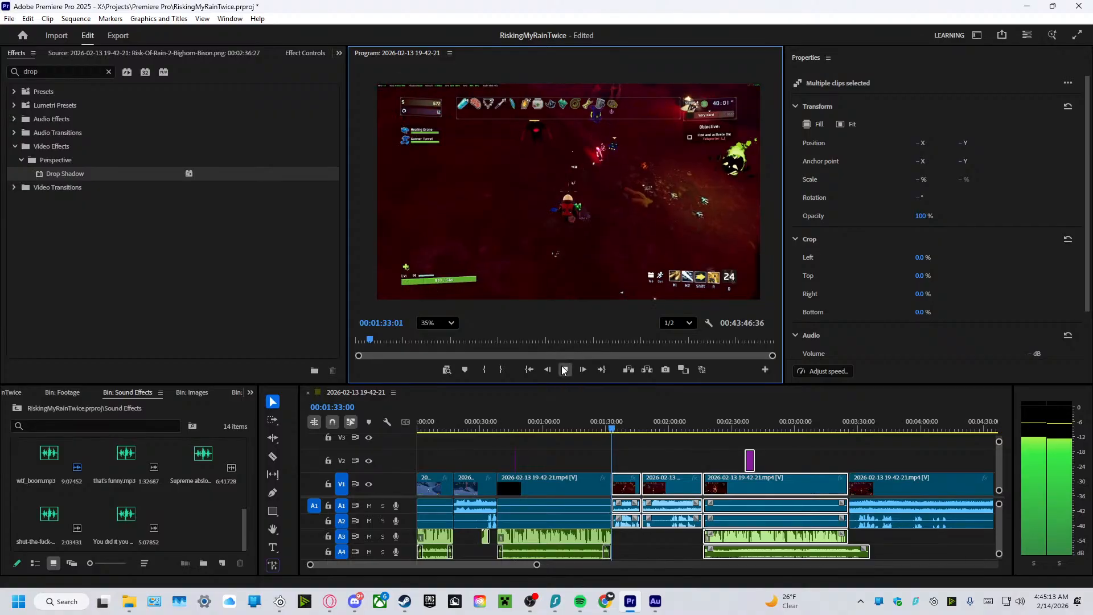
left_click(563, 370)
Extend the faded end of the A4 music past the gameplay cut to about 00:01:34, replaying the transition.
left_click_drag(538, 565, 511, 572)
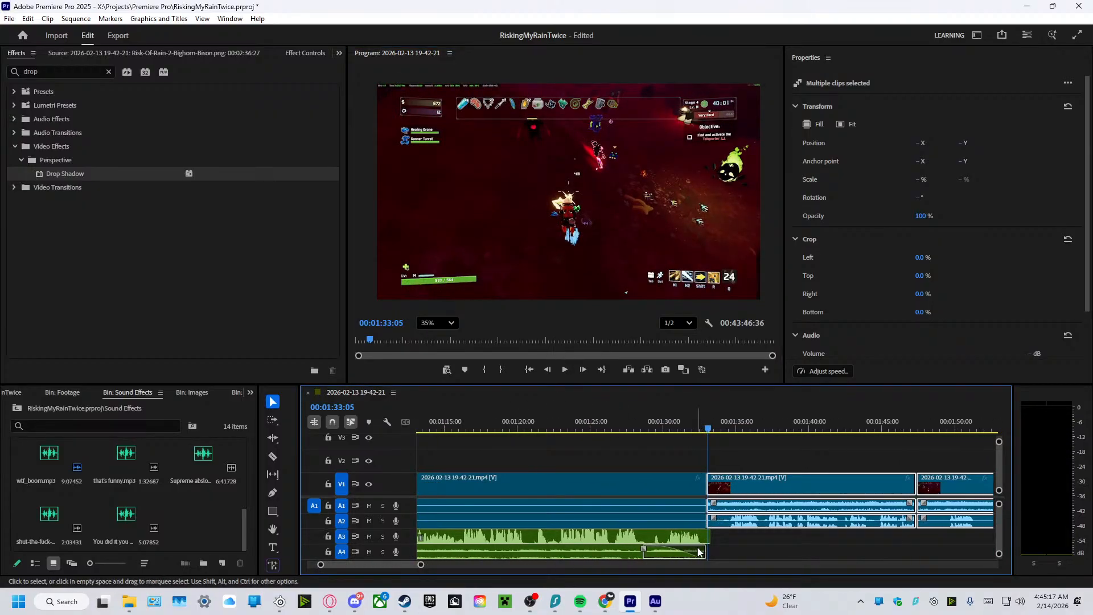
left_click_drag(702, 547, 716, 547)
left_click_drag(719, 433, 664, 433)
left_click(566, 370)
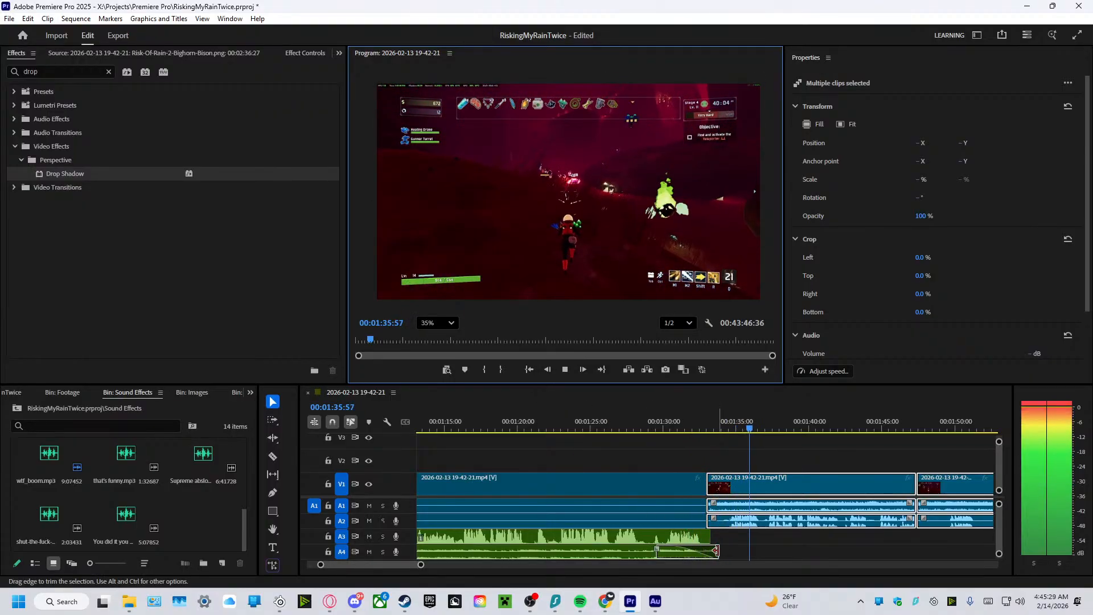
left_click_drag(717, 552, 724, 551)
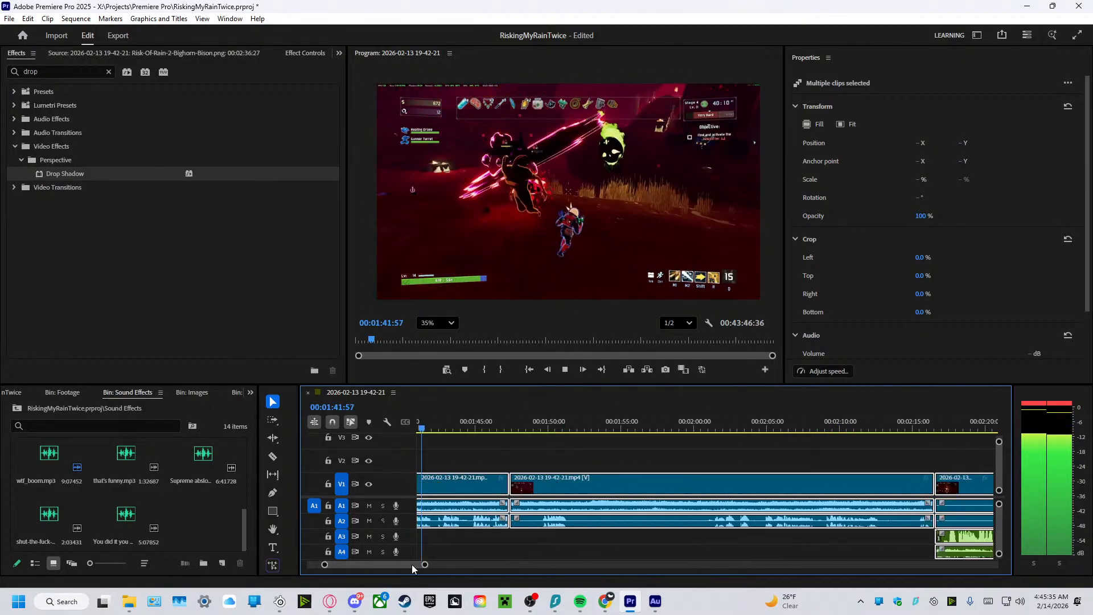
Stop playback at about 00:02:13 and unlink the audio from the video of the two gameplay clips meeting at the 00:01:47 cut.
left_click_drag(408, 565, 411, 565)
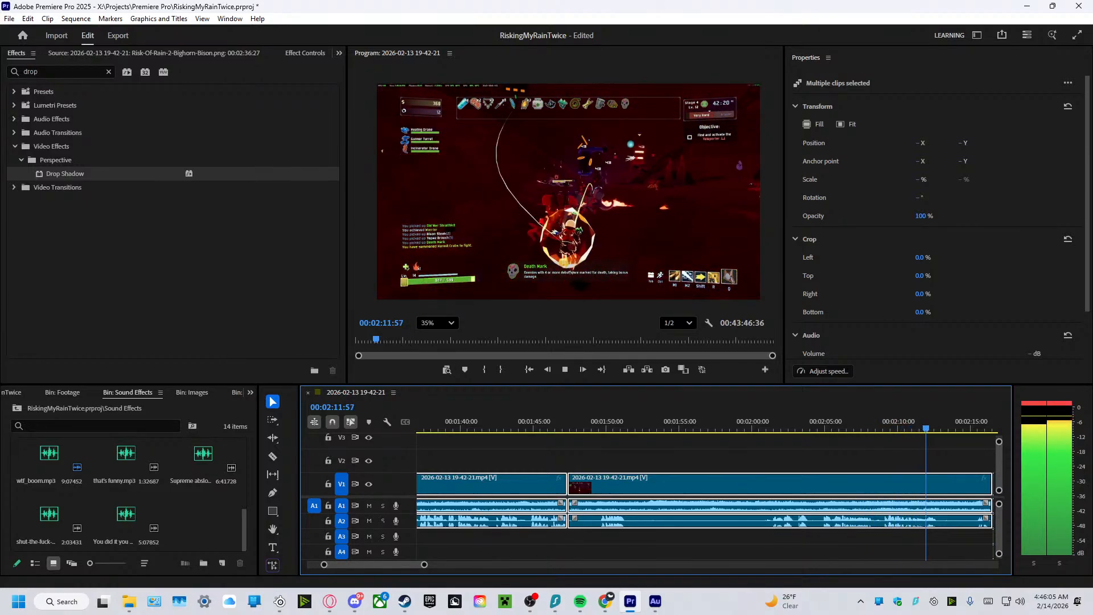
left_click(570, 367)
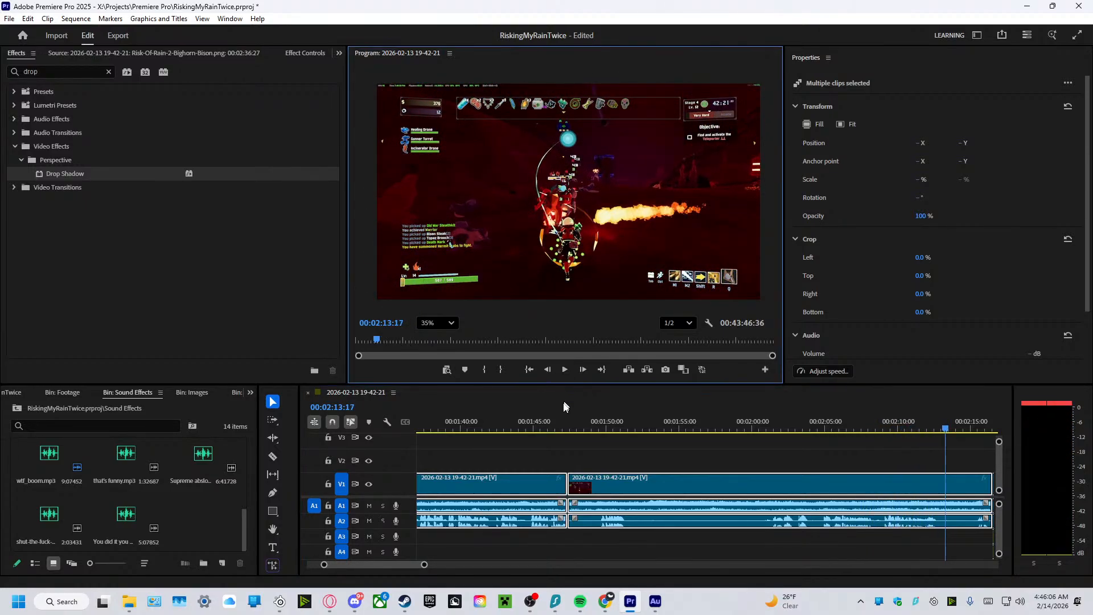
left_click(522, 461)
left_click_drag(523, 462, 609, 493)
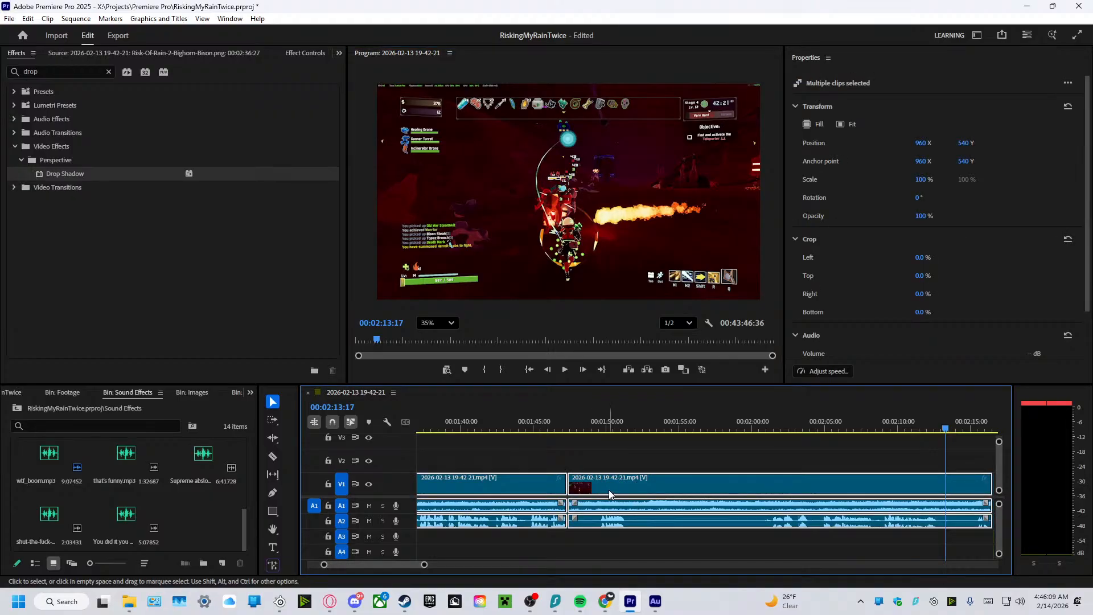
right_click(609, 492)
left_click(640, 215)
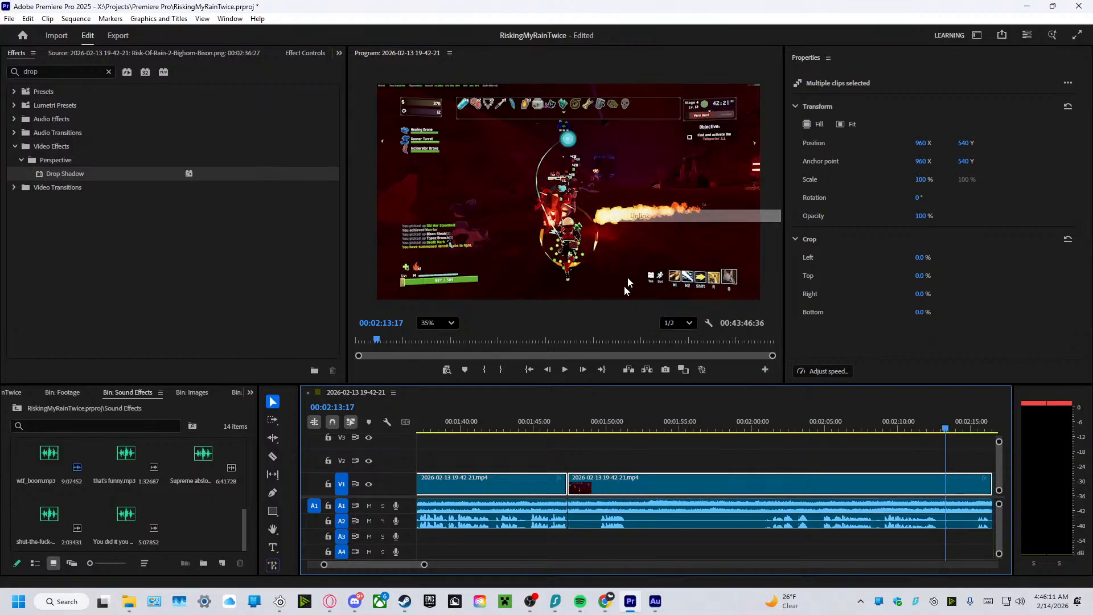
left_click(572, 448)
Select the A1 audio of both unlinked gameplay clips around the 00:01:47 cut and set its volume to -10 dB.
left_click(550, 506)
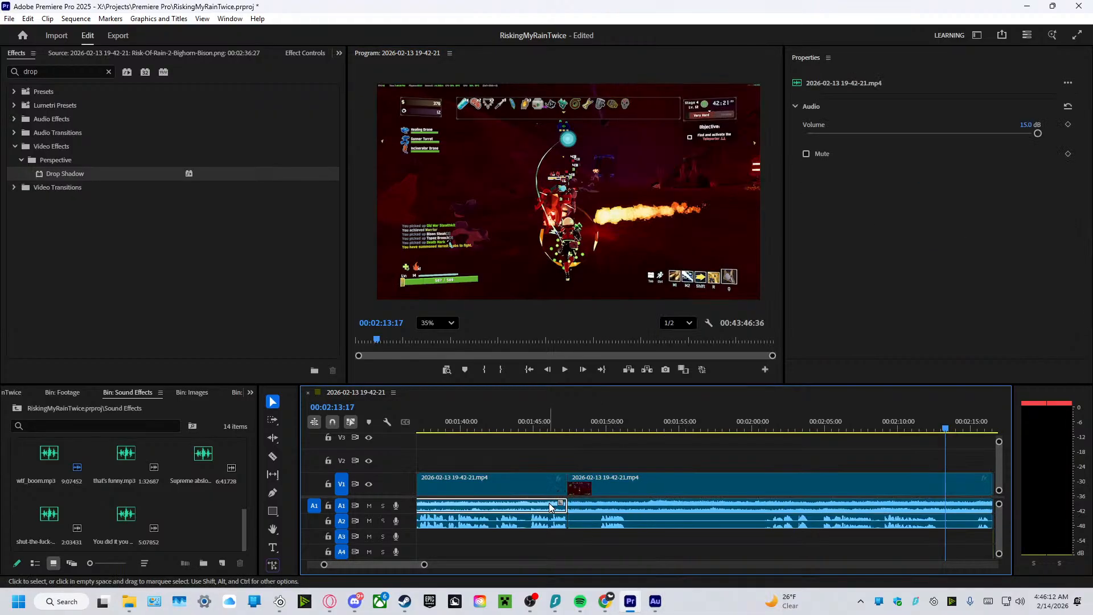
left_click(593, 503, "shift")
left_click_drag(1028, 127, 1034, 132)
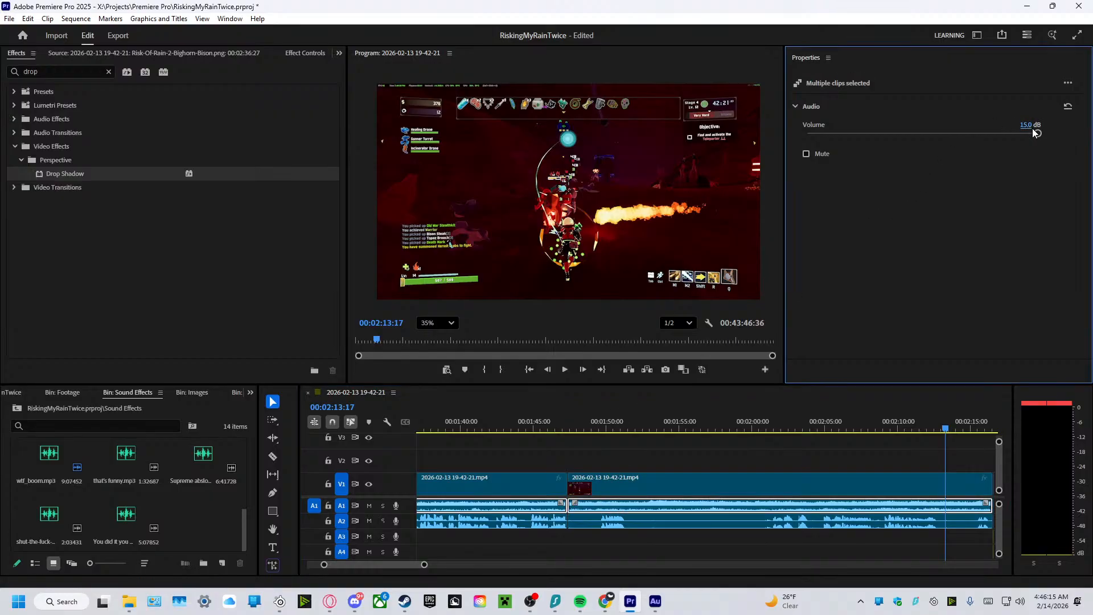
type("15")
key("BackSpace")
key("BackSpace")
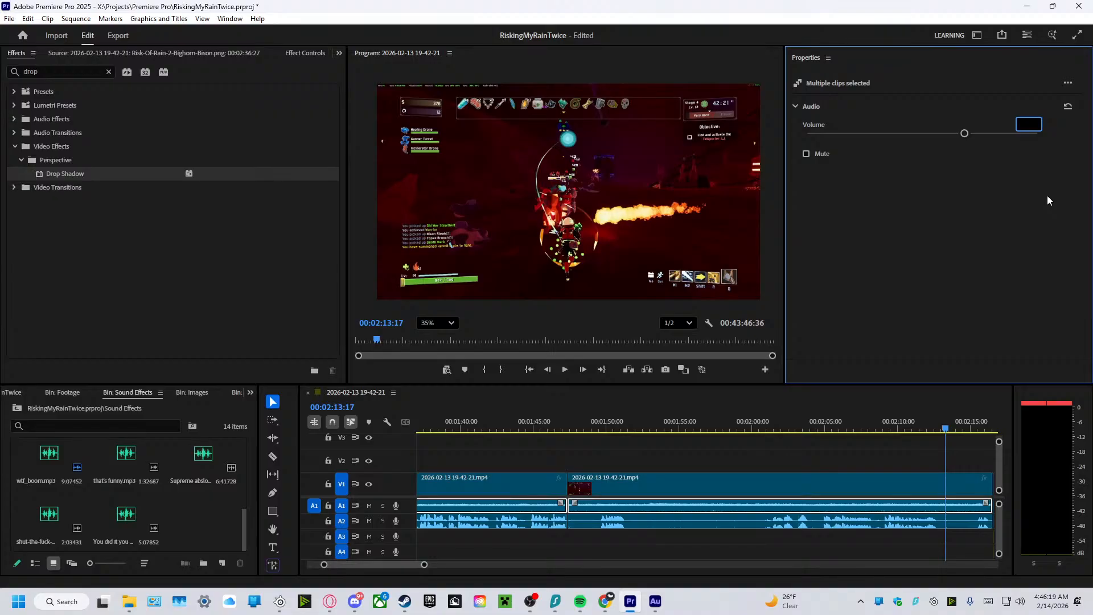
type("-10")
key("Return")
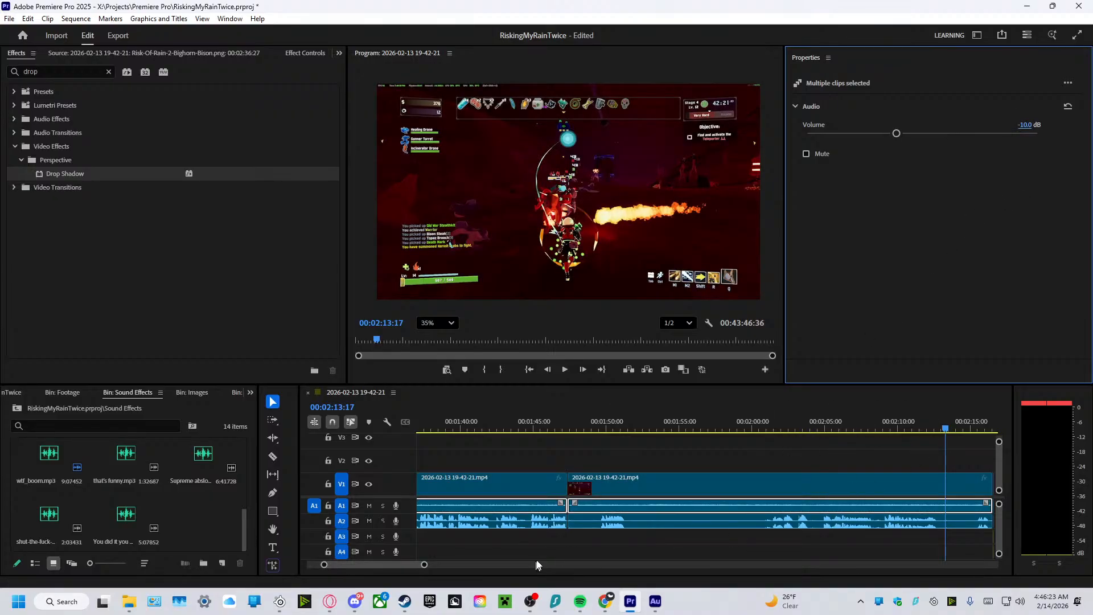
Set the A2 audio of both unlinked gameplay clips to 10 dB and replay the stretch before the 00:01:47 cut.
left_click(585, 539)
left_click_drag(601, 535, 555, 529)
left_click(1031, 125)
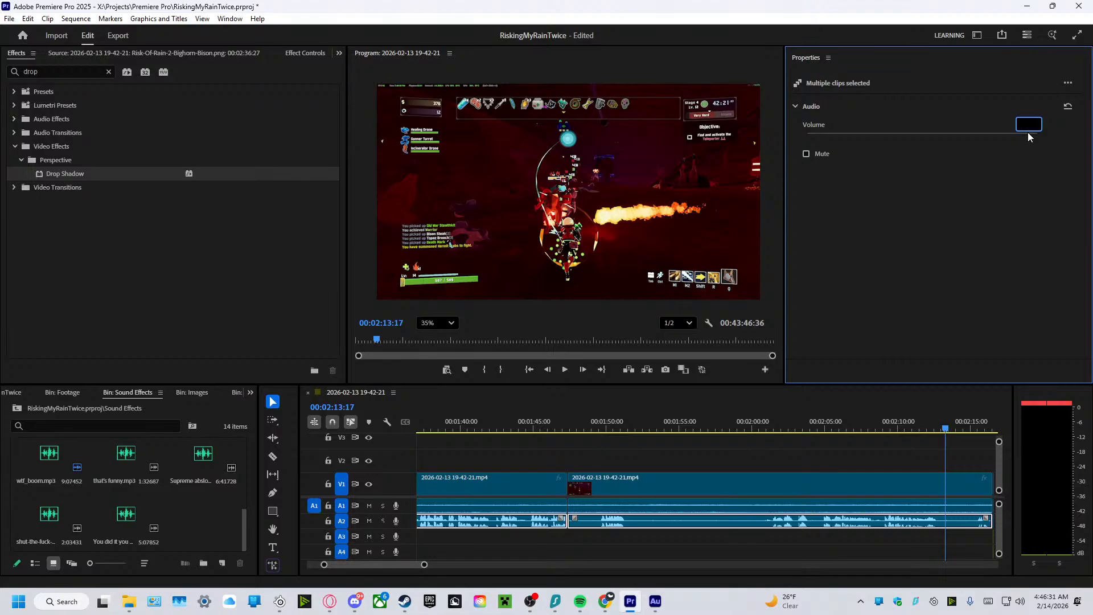
type("10")
key("Return")
left_click_drag(948, 428, 480, 432)
left_click(564, 371)
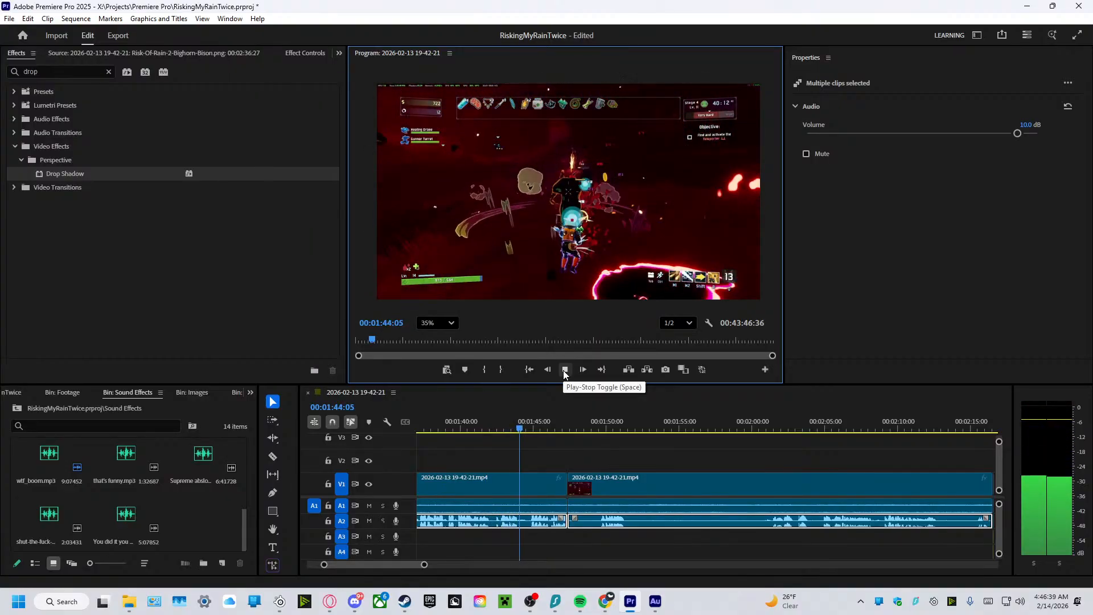
left_click(572, 370)
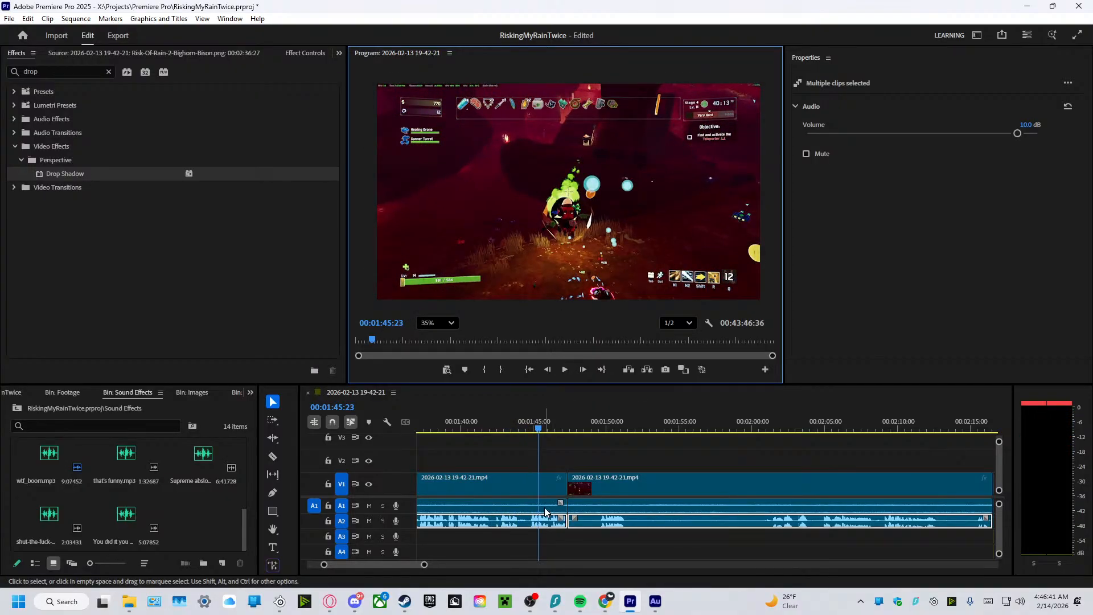
Set the A1 audio of the two unlinked gameplay clips to -5 dB and play across the 00:01:47 cut.
left_click(600, 512)
left_click(603, 508, "shift")
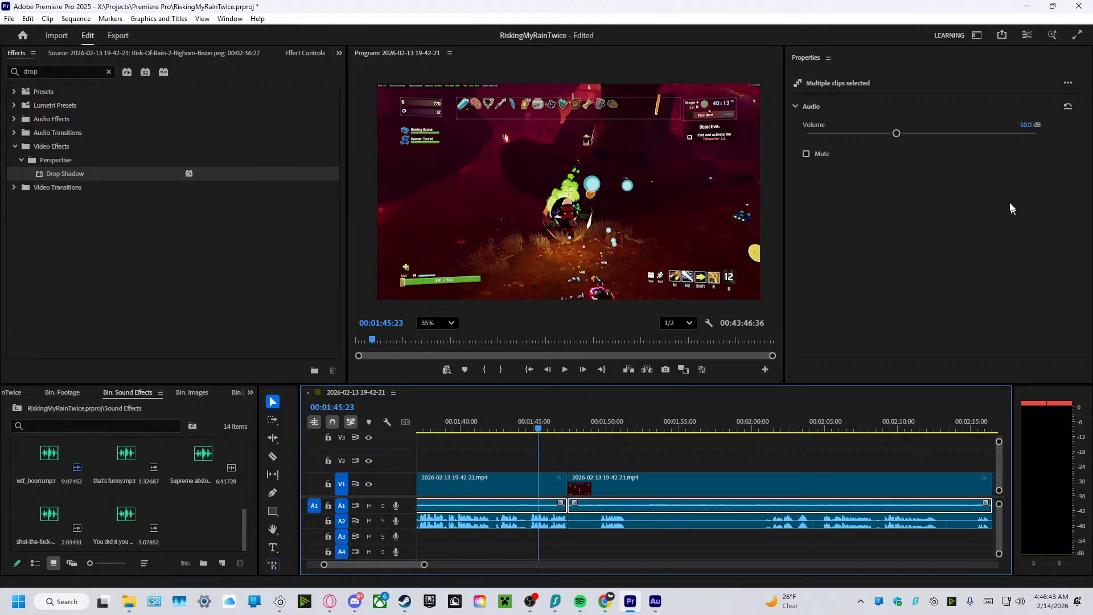
left_click(1022, 124)
type("-10")
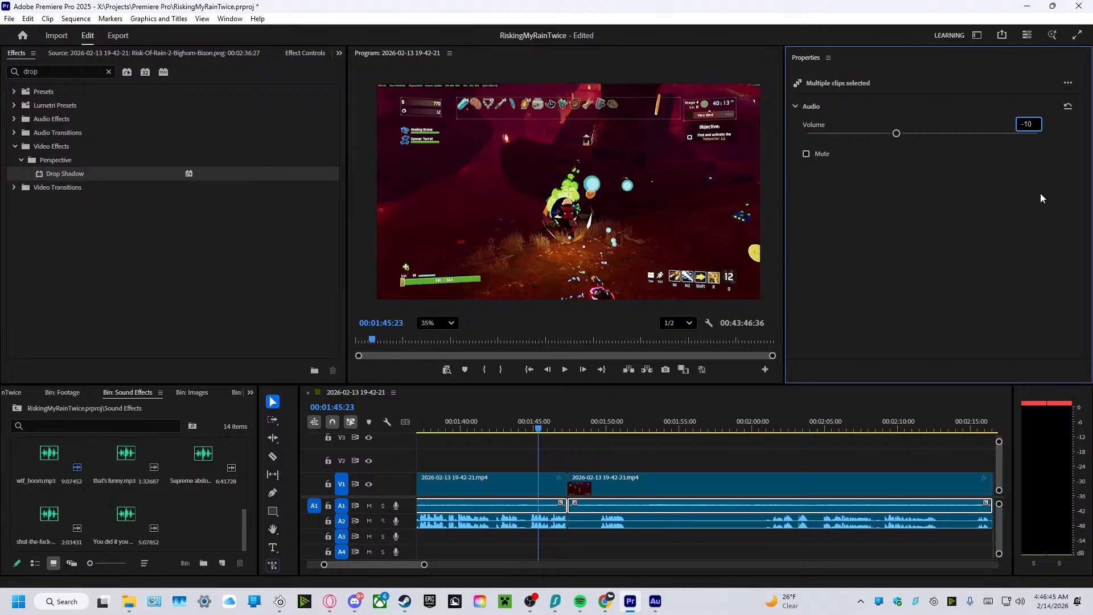
key("BackSpace")
type("5")
key("Return")
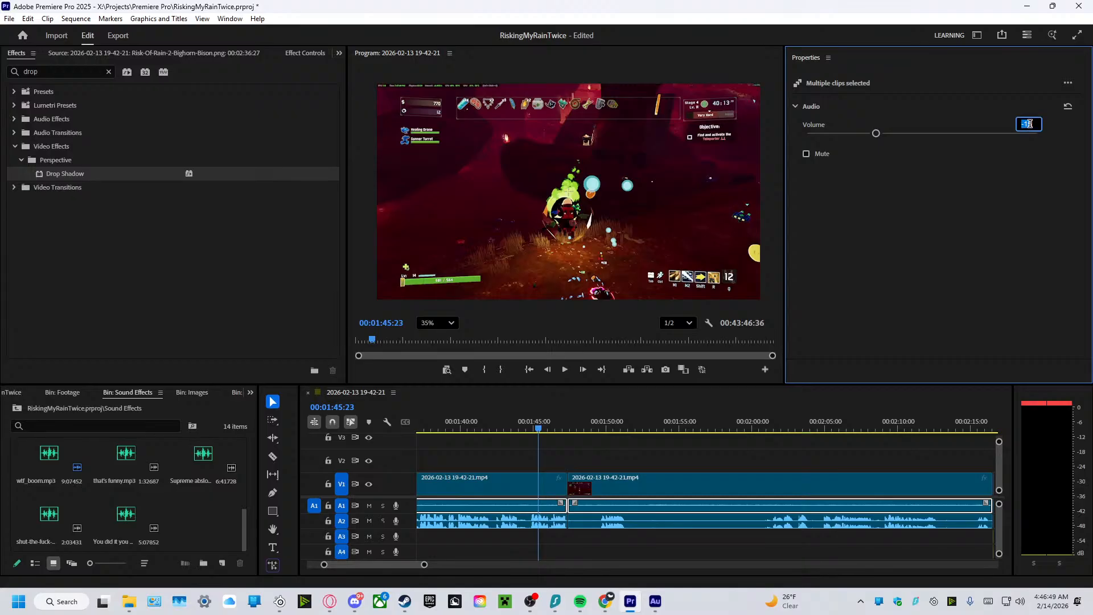
key("Left")
key("BackSpace")
key("Return")
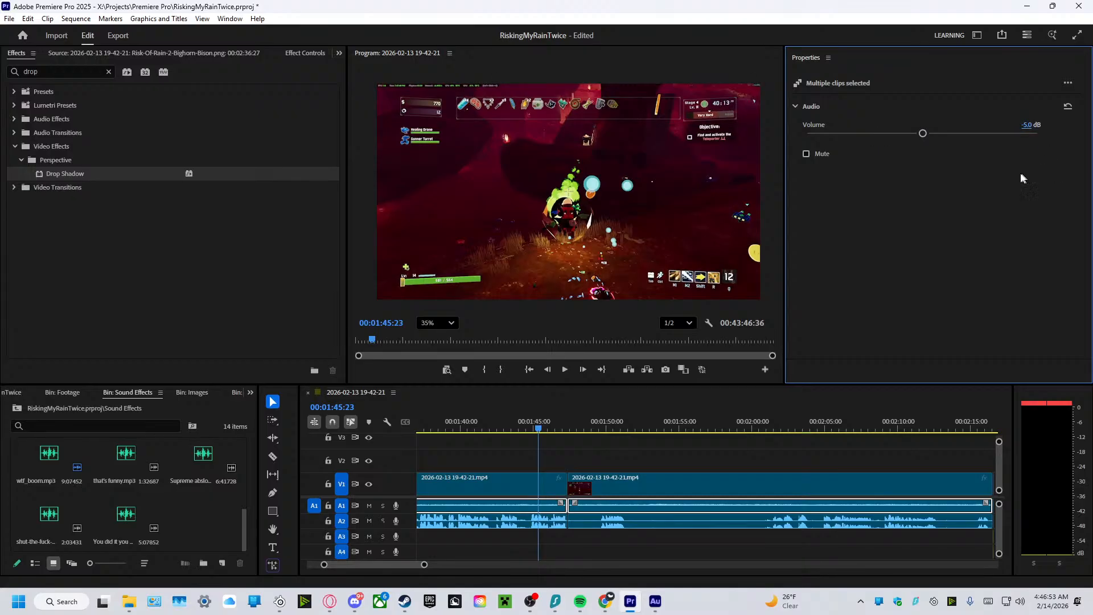
left_click(564, 370)
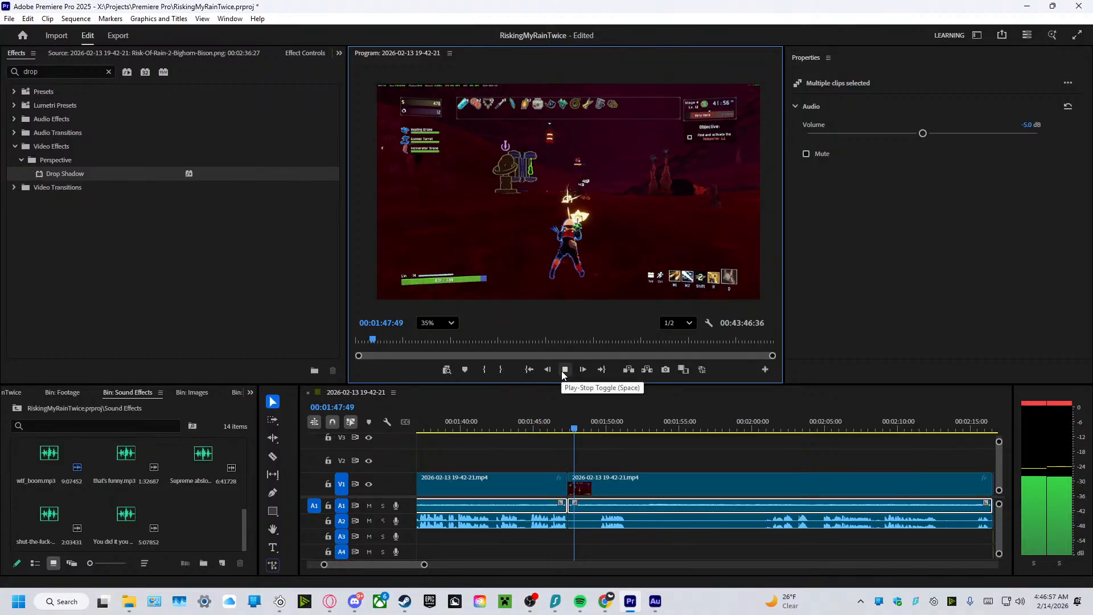
left_click(562, 370)
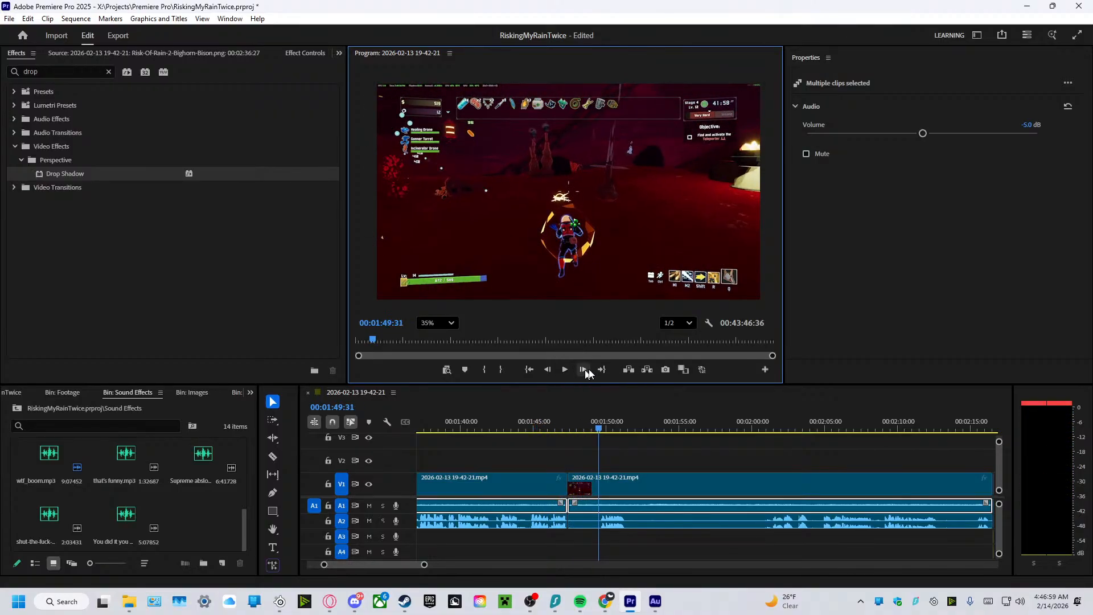
Raise the A1 audio of the two unlinked gameplay clips to 10 dB and replay the cut from about 00:01:46.
left_click(1030, 126)
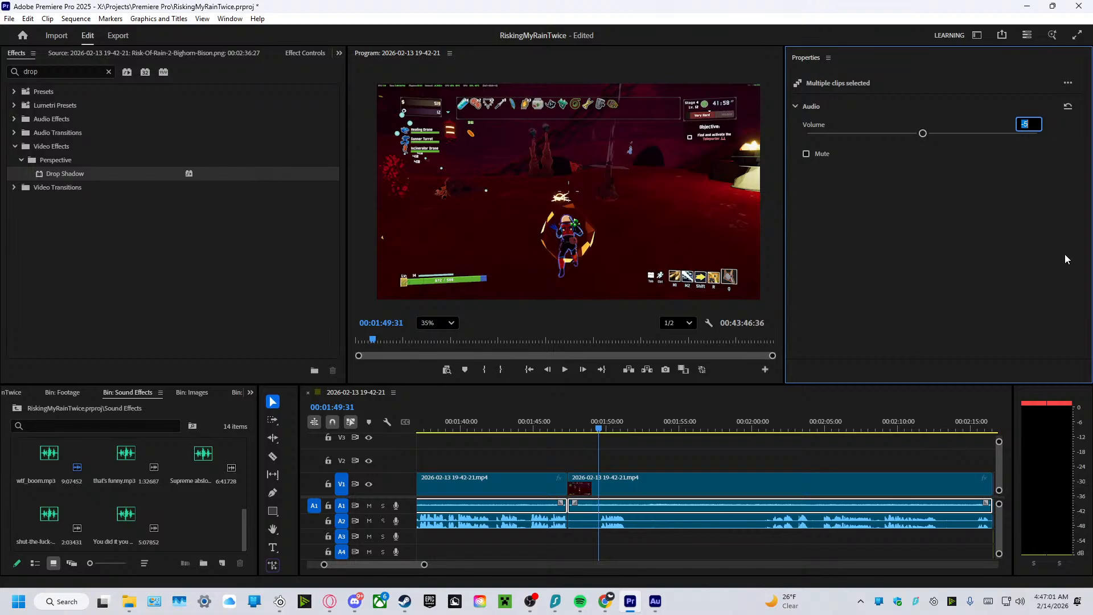
type("10")
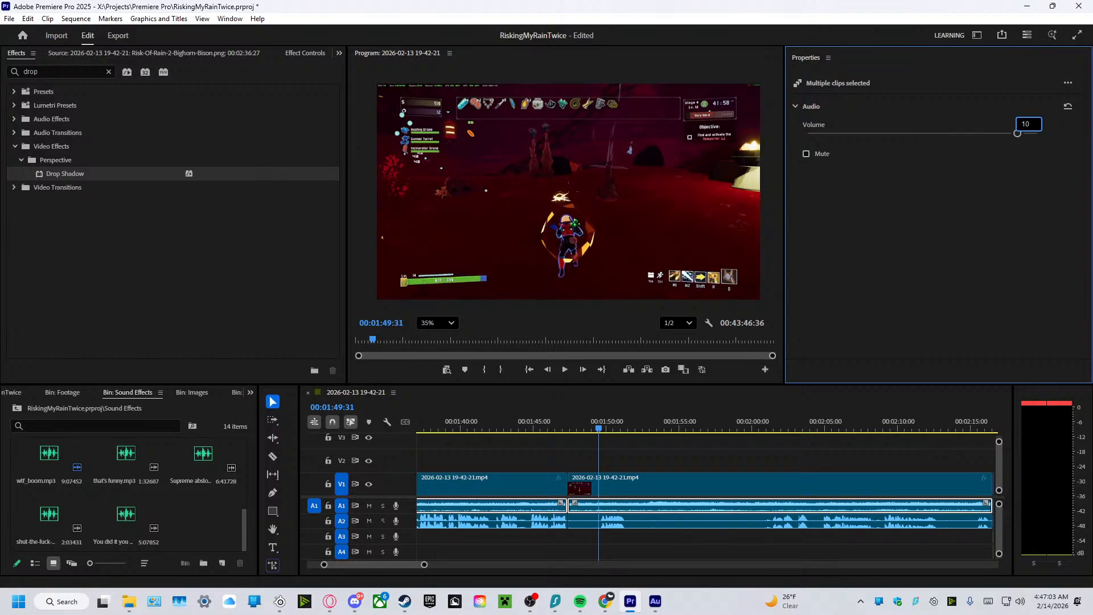
key("Return")
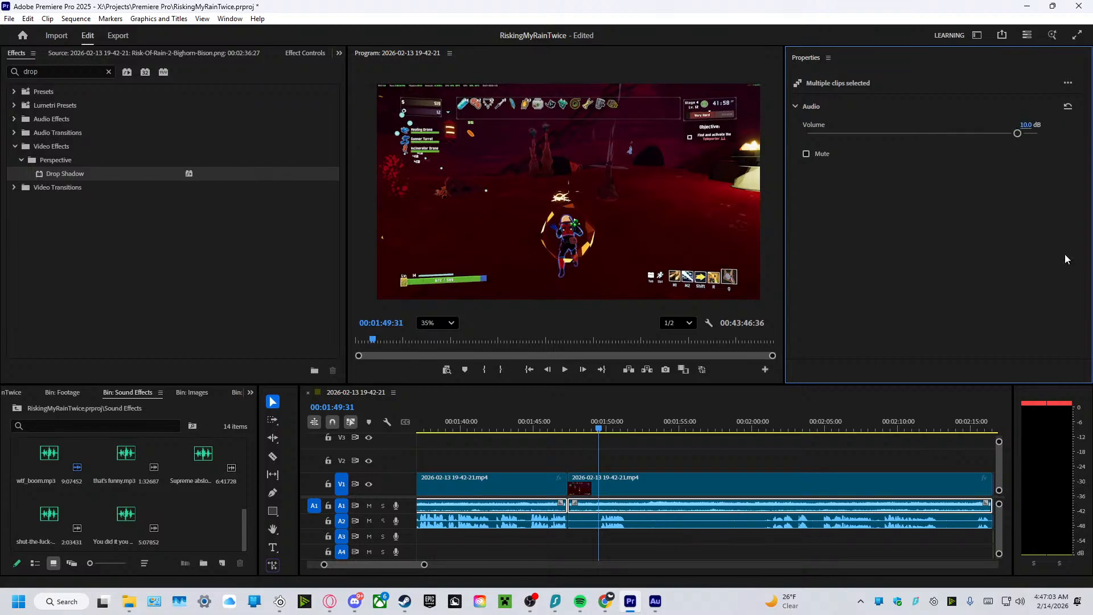
left_click(599, 436)
left_click_drag(588, 434, 550, 389)
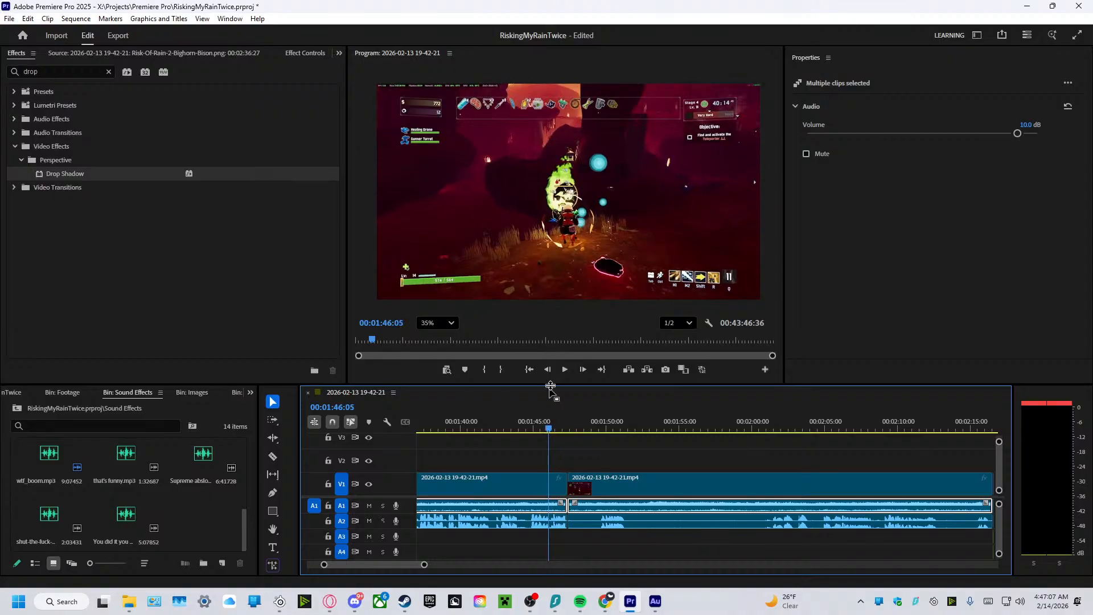
left_click(563, 370)
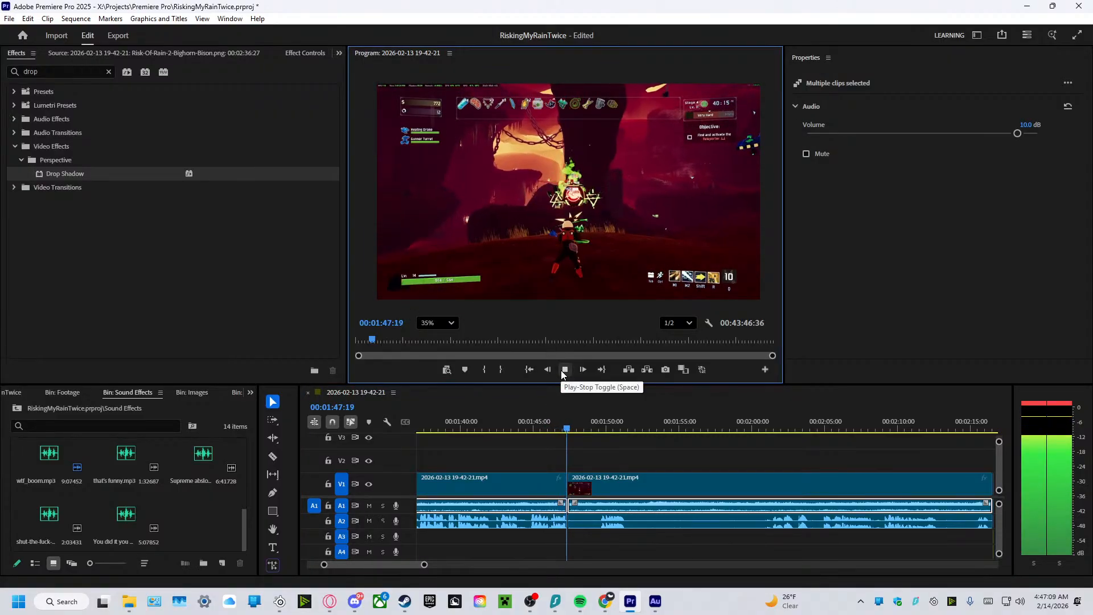
left_click(561, 370)
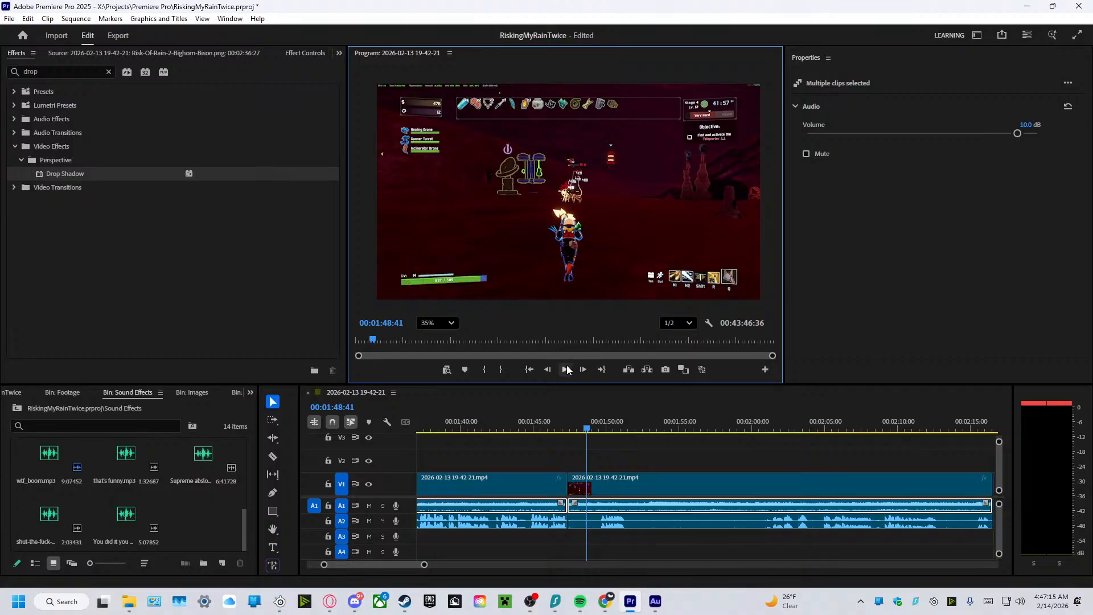
Replay the unlinked gameplay clips between about 00:01:42 and 00:01:54, checking the balance between the A1 and A2 audio.
left_click(565, 369)
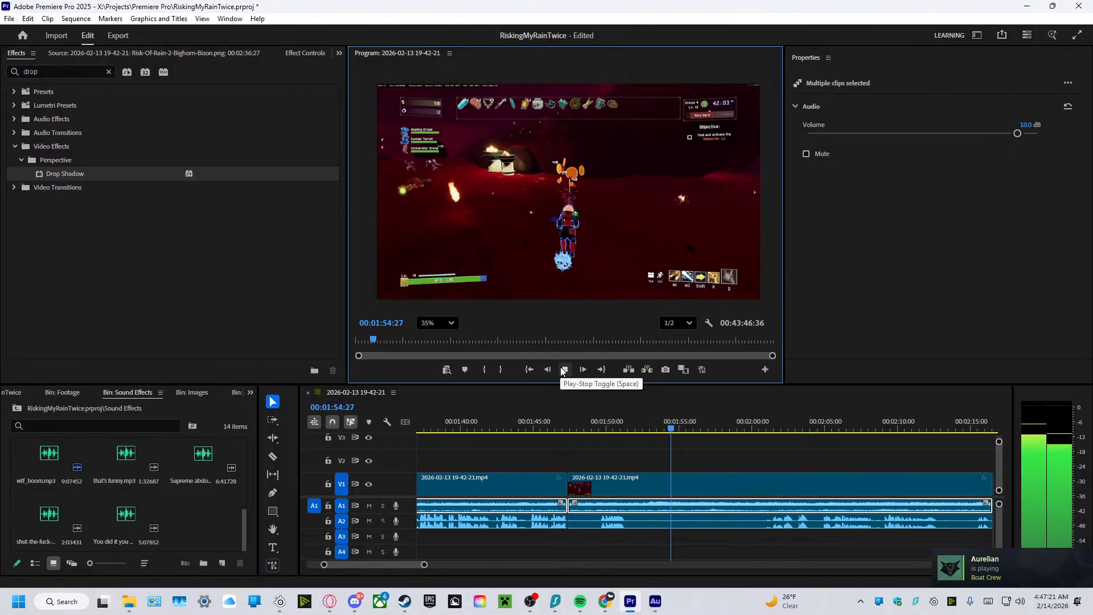
left_click(564, 369)
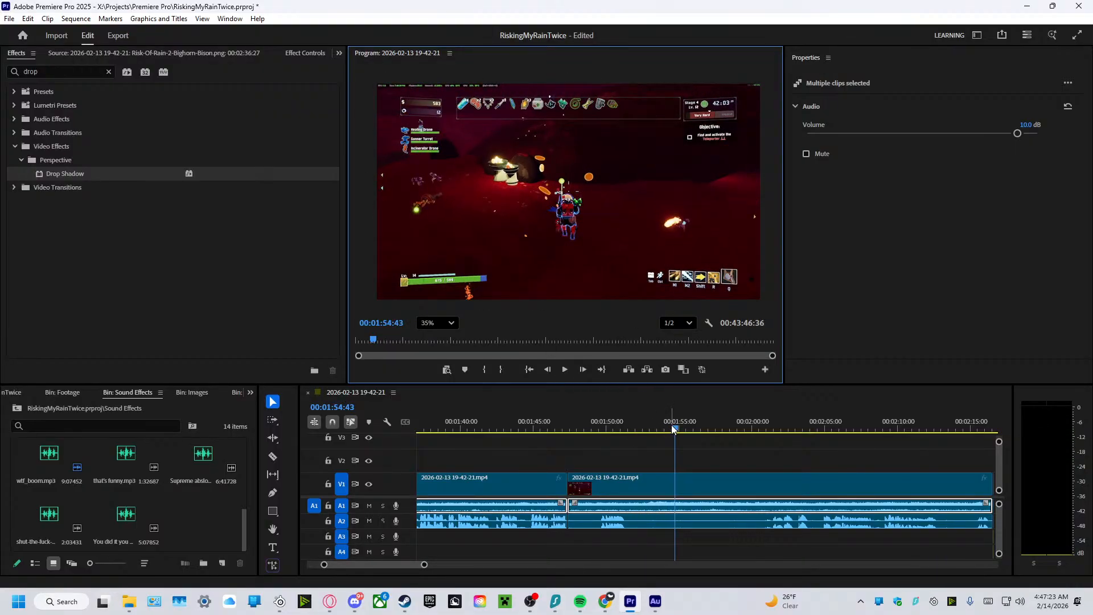
left_click_drag(673, 429, 537, 431)
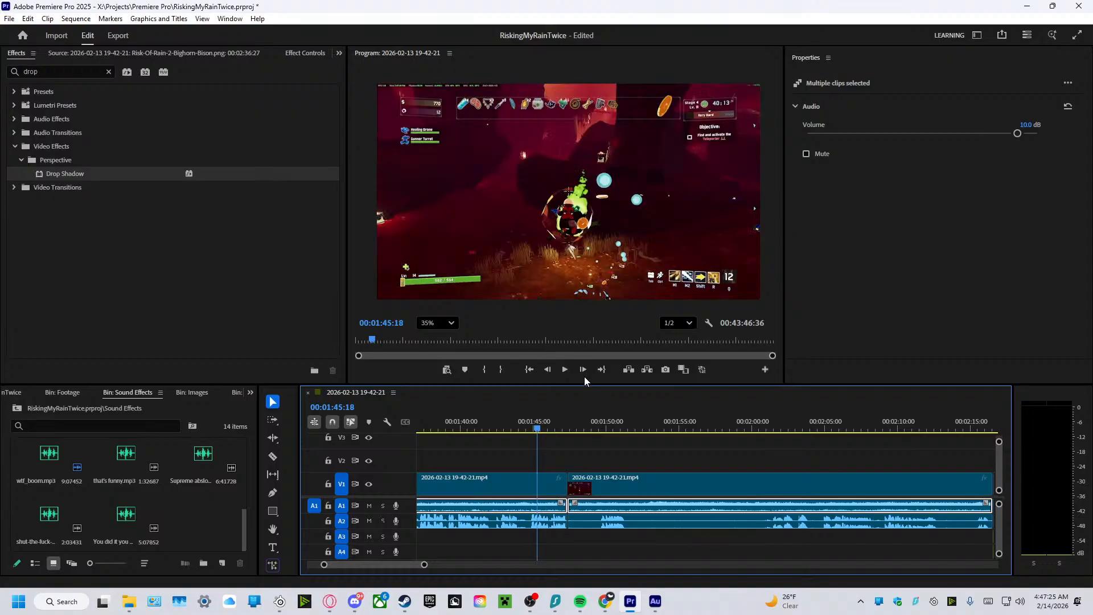
left_click(565, 369)
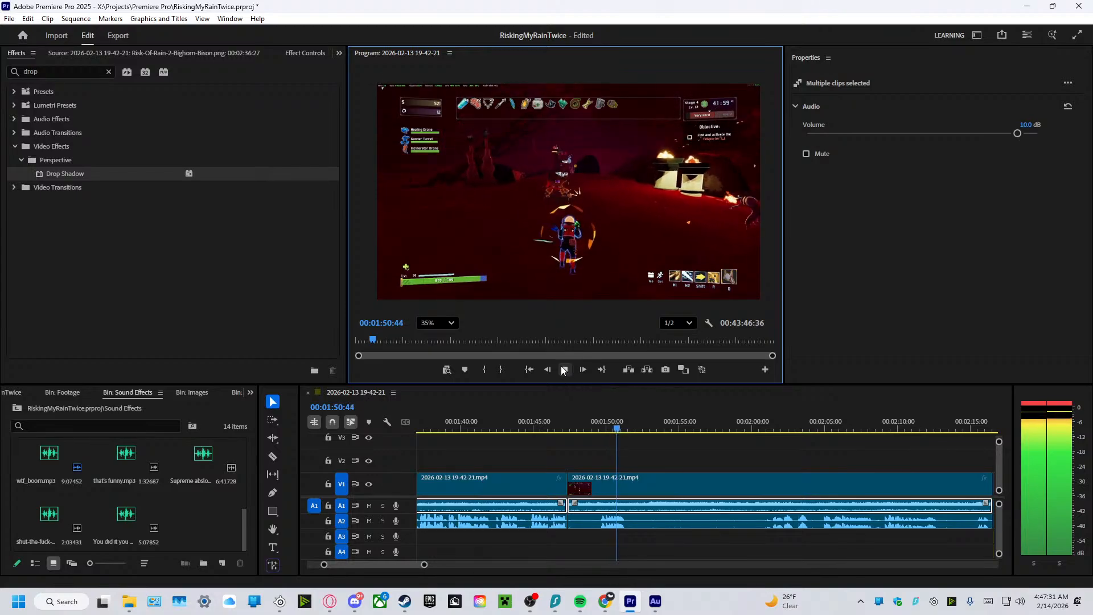
left_click(563, 369)
left_click_drag(624, 430, 496, 428)
mouse_move(426, 570)
left_mouse_down()
mouse_move(452, 566)
mouse_move(424, 566)
left_mouse_up()
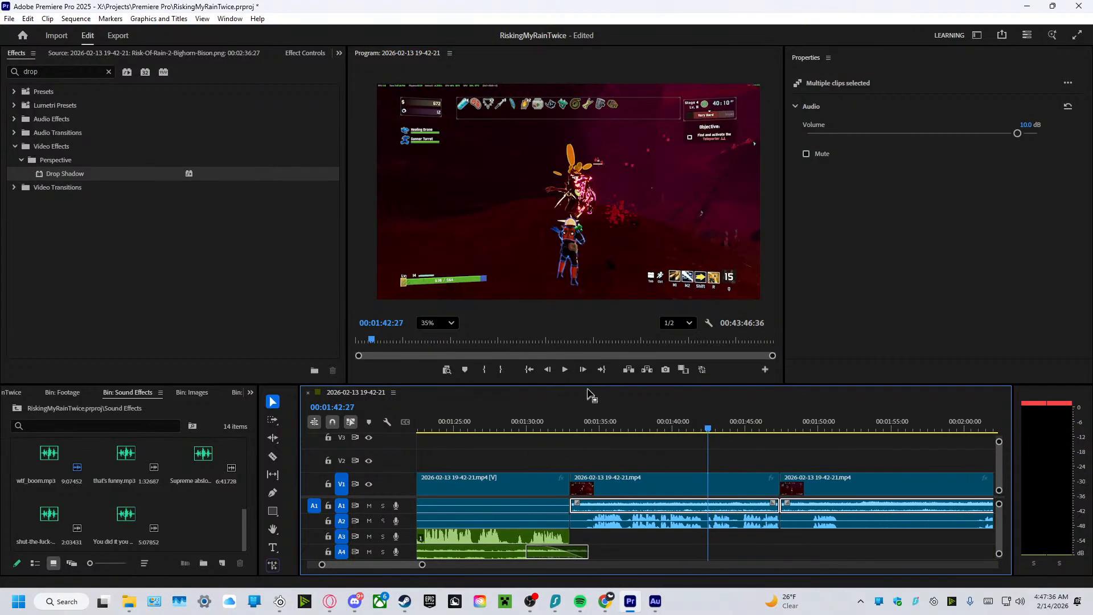
left_click(566, 370)
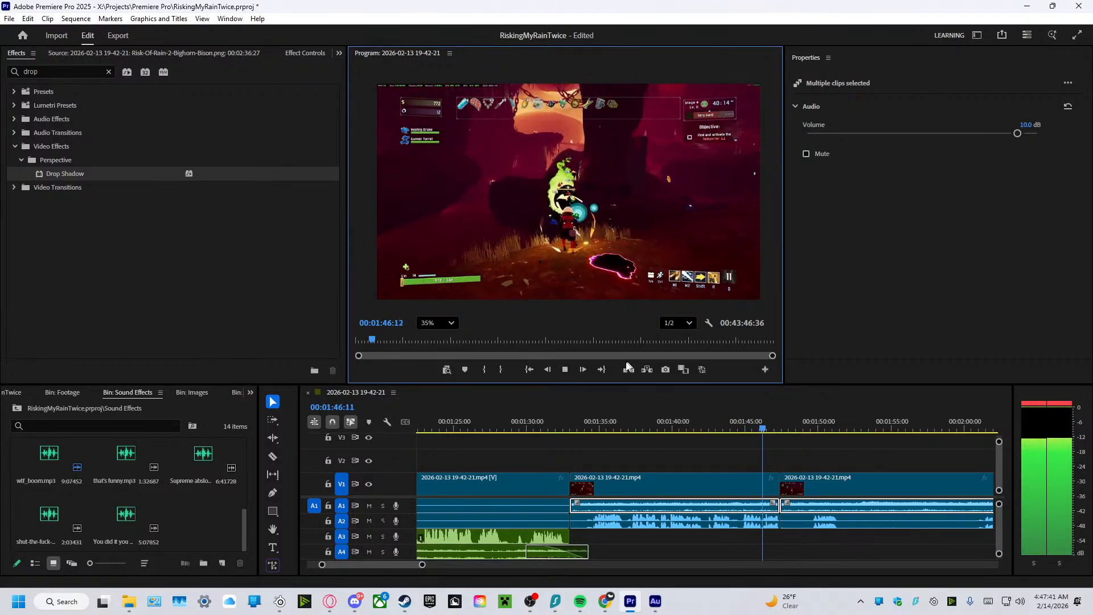
left_click(565, 369)
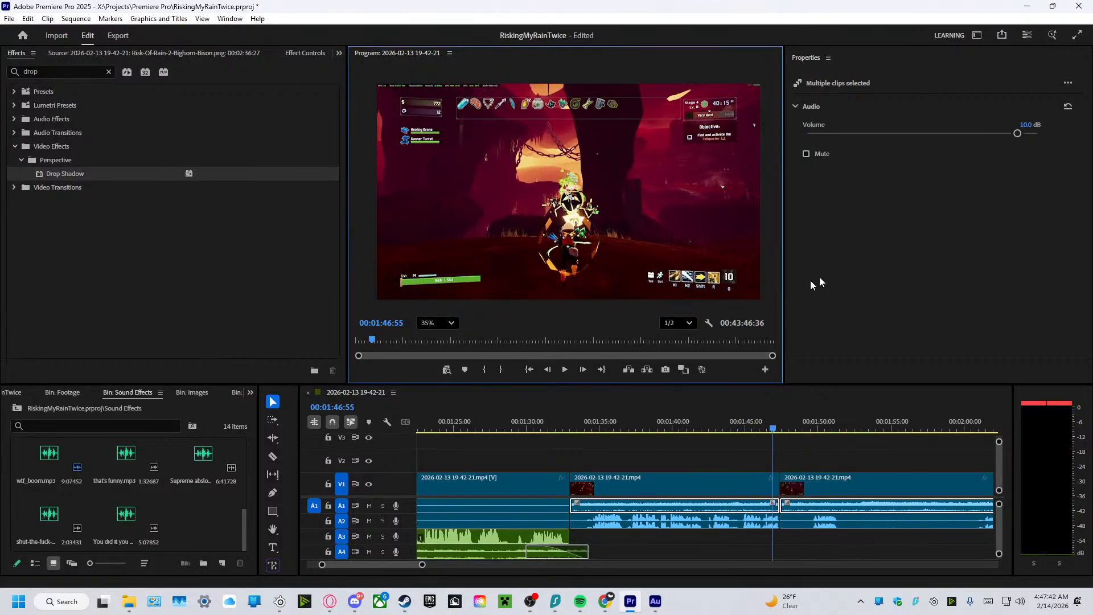
Lower the selected A1 gameplay audio to -10 dB and play from 00:01:46:55 across the cut to 00:01:48:15.
left_click(1022, 125)
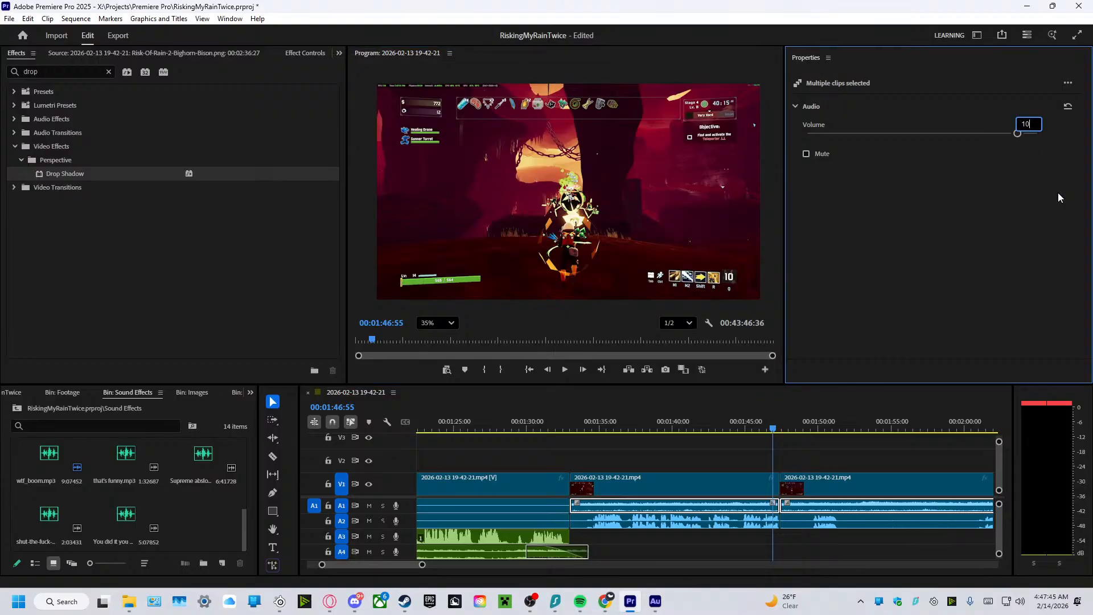
type("-")
key("Return")
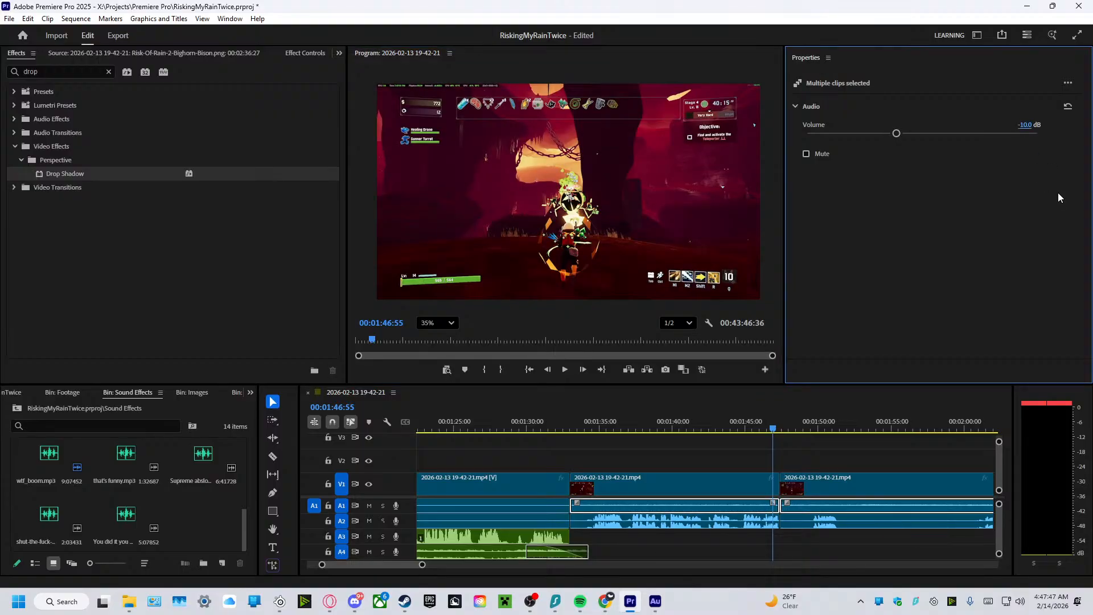
left_click(569, 373)
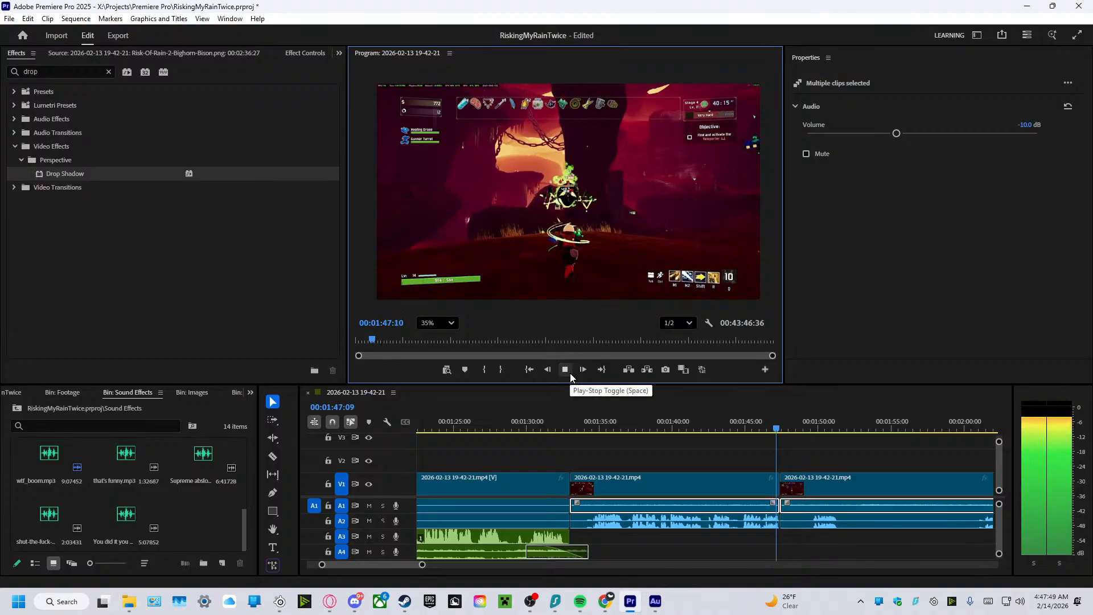
left_click(569, 374)
Set the A1 audio volume of the two gameplay clips on either side of the 00:01:47 cut to 0 dB.
left_click(1028, 124)
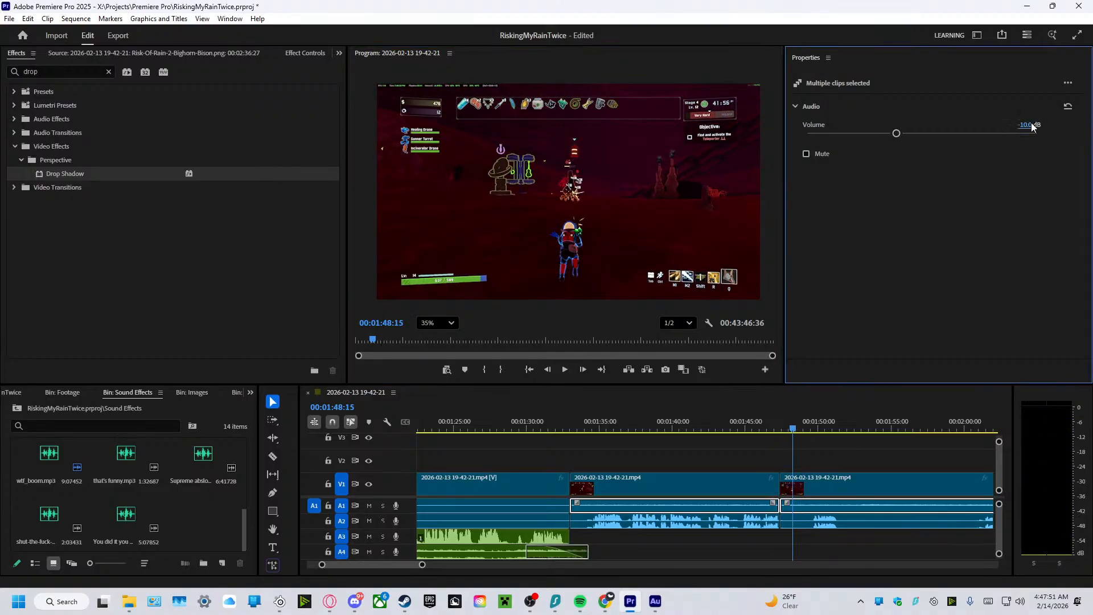
type("0")
key("Return")
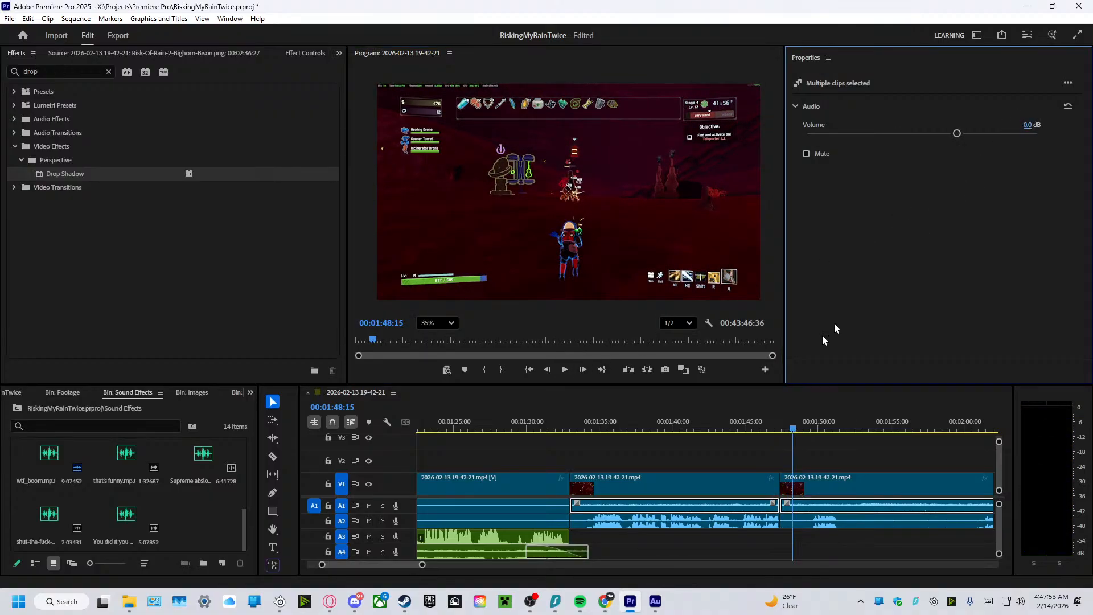
Replay the cut from 00:01:46:41 and set the A1 audio volume of the two selected gameplay clips to 5 dB.
left_click_drag(791, 422, 770, 424)
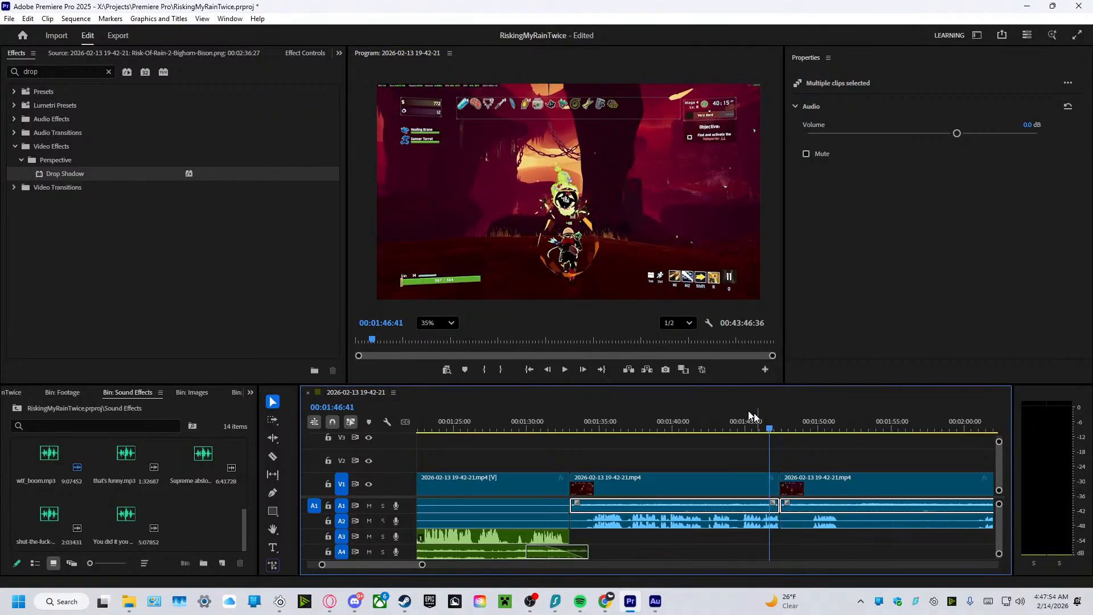
left_click(565, 372)
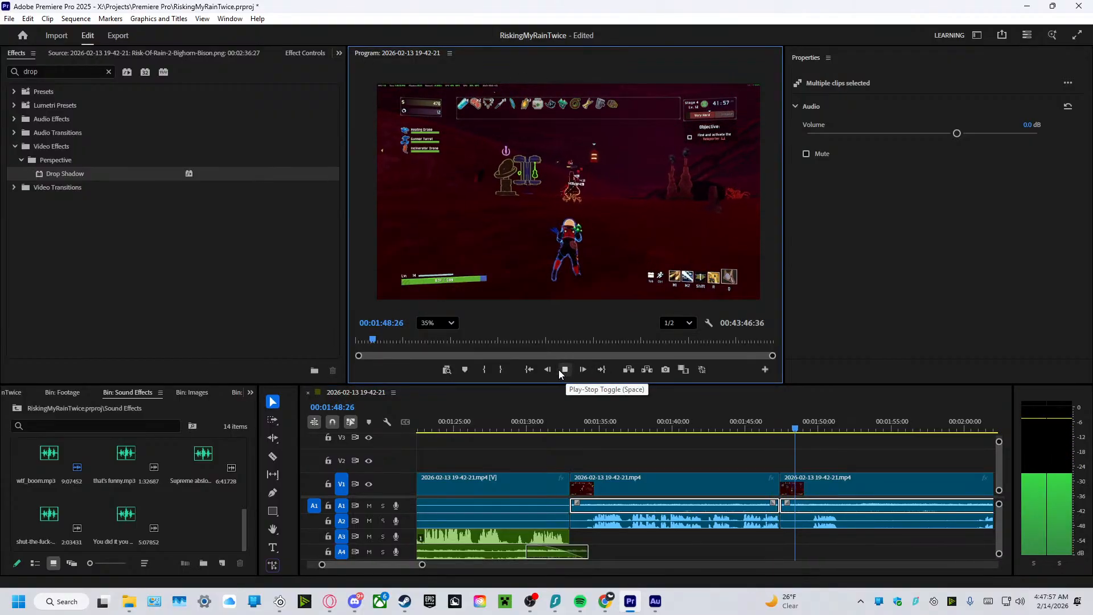
left_click(1028, 124)
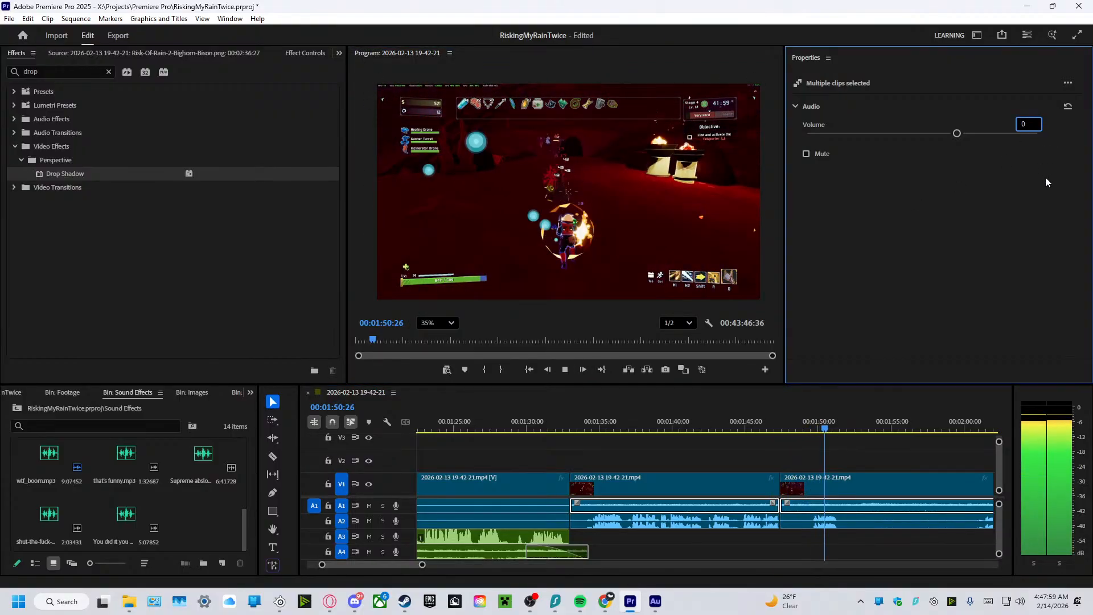
type("5")
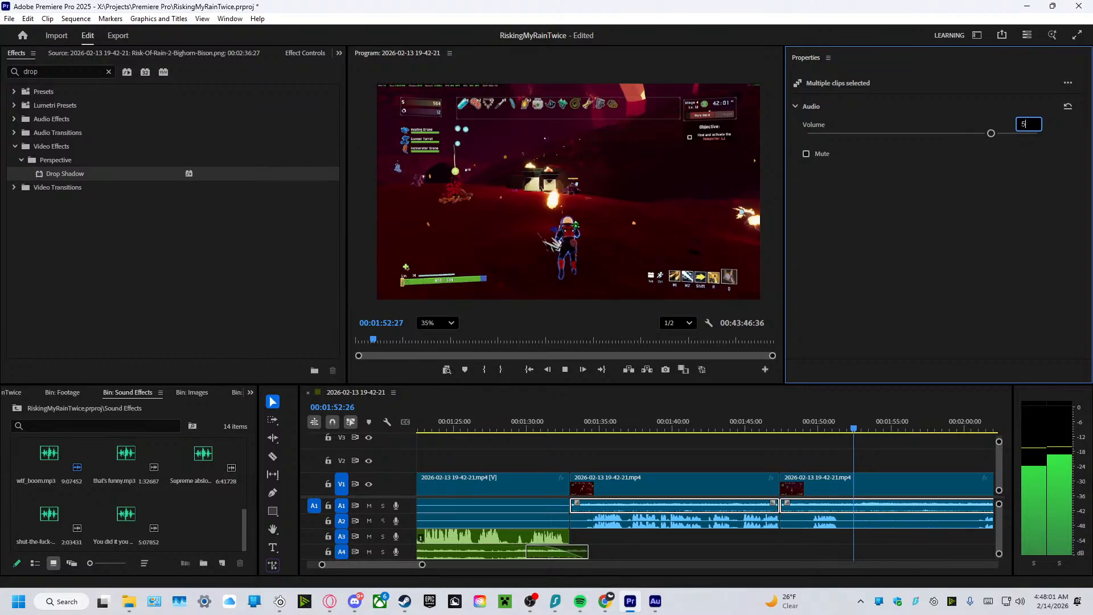
key("Return")
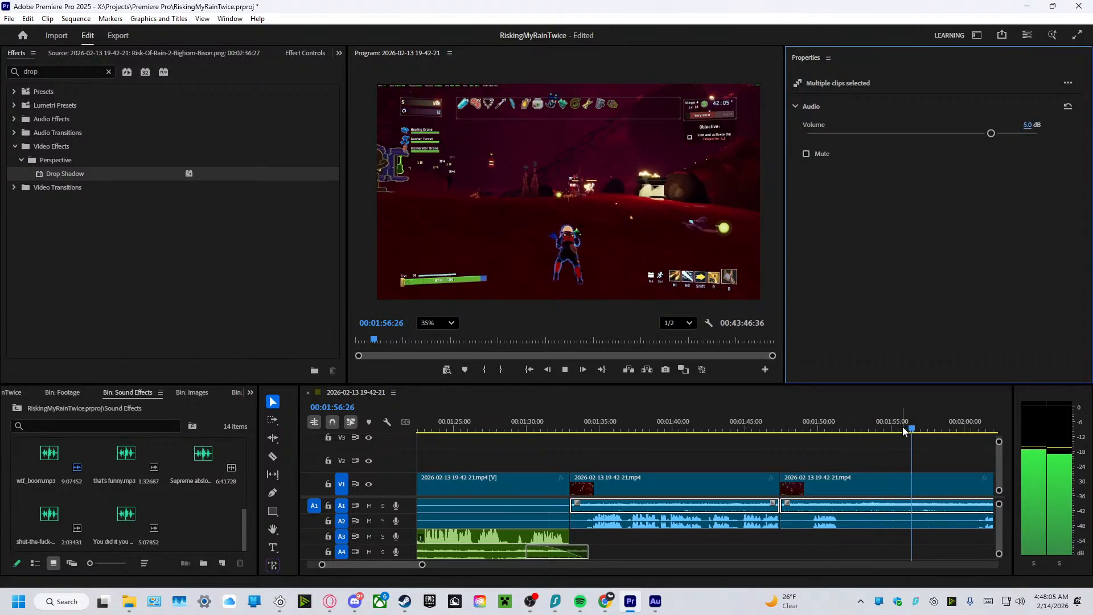
Set the volume of the two selected A1 gameplay clips to 7 dB and play from 00:01:45:21 to past 00:02:22.
left_click_drag(910, 428, 750, 438)
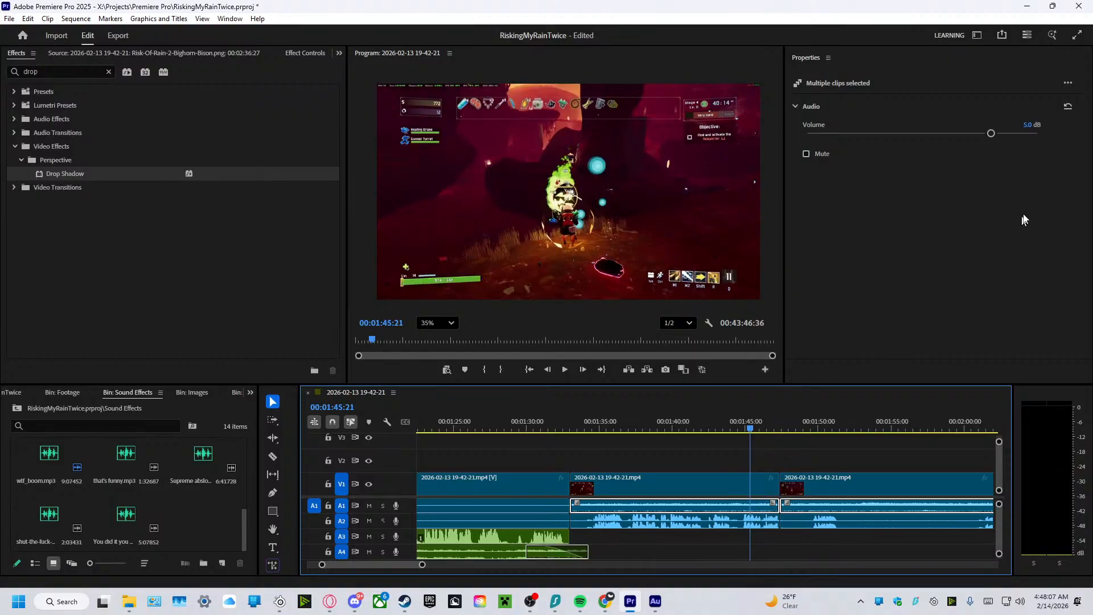
left_click(1027, 124)
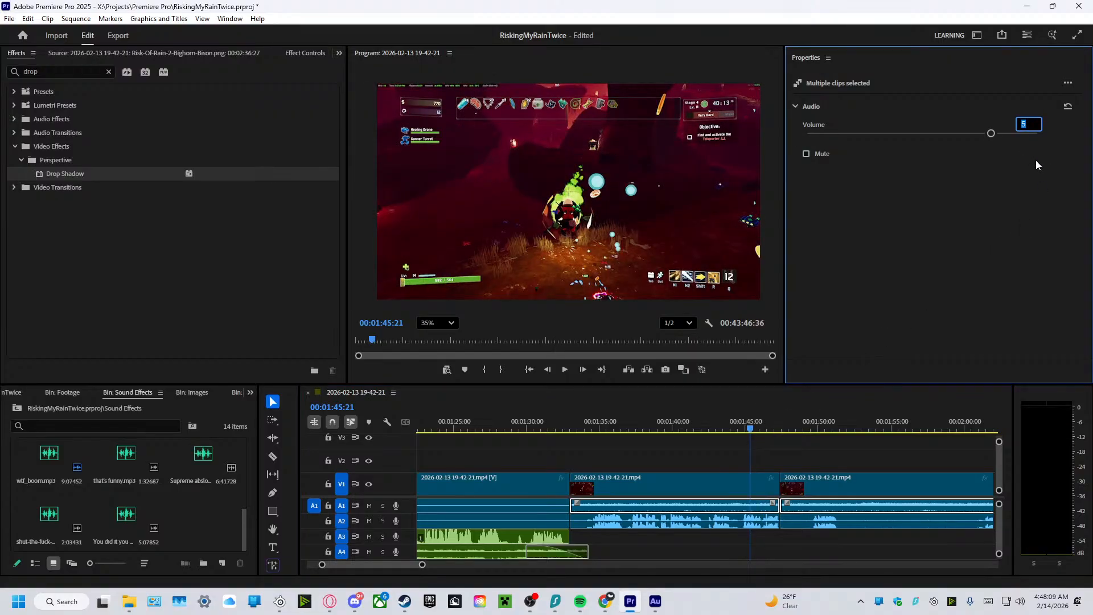
type("7")
key("Return")
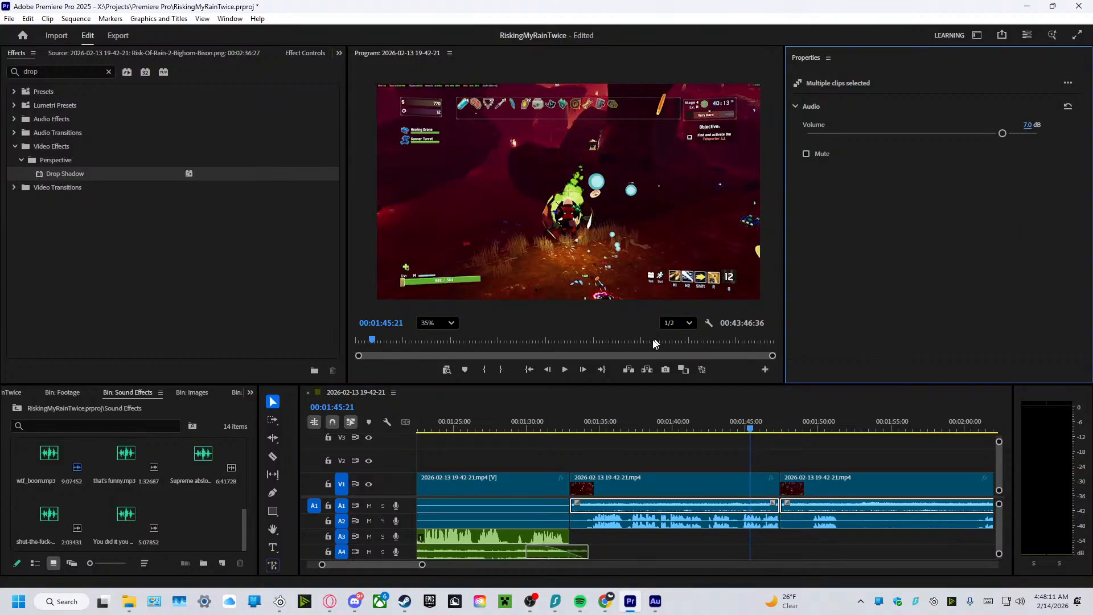
left_click(566, 370)
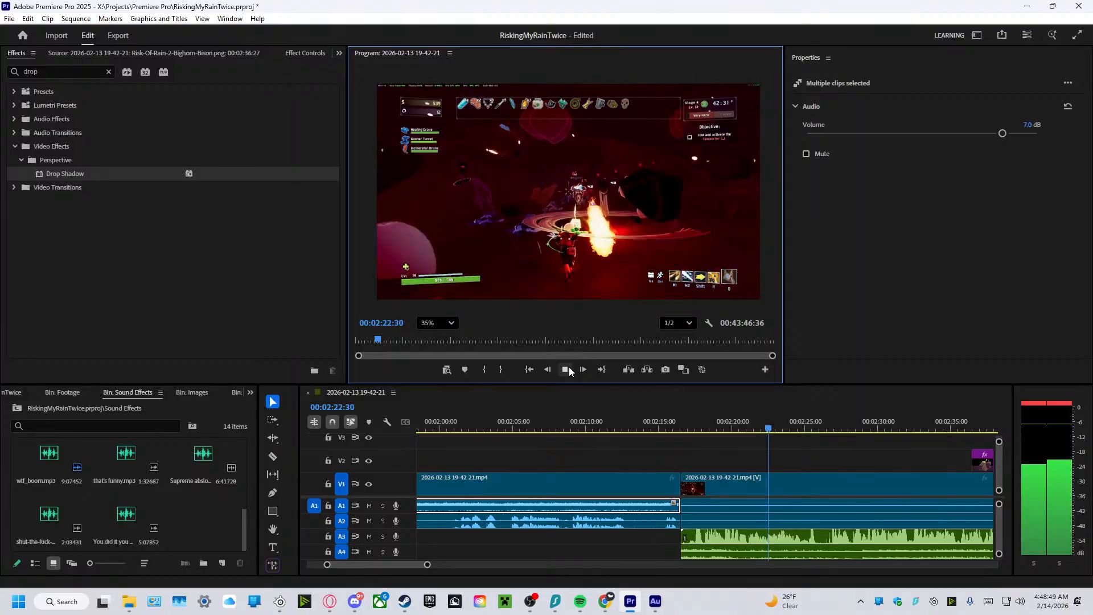
Try a fade-in about 11 seconds long on the A3 audio starting near 00:02:16, and play it from 00:02:15:33.
left_click_drag(686, 533, 849, 536)
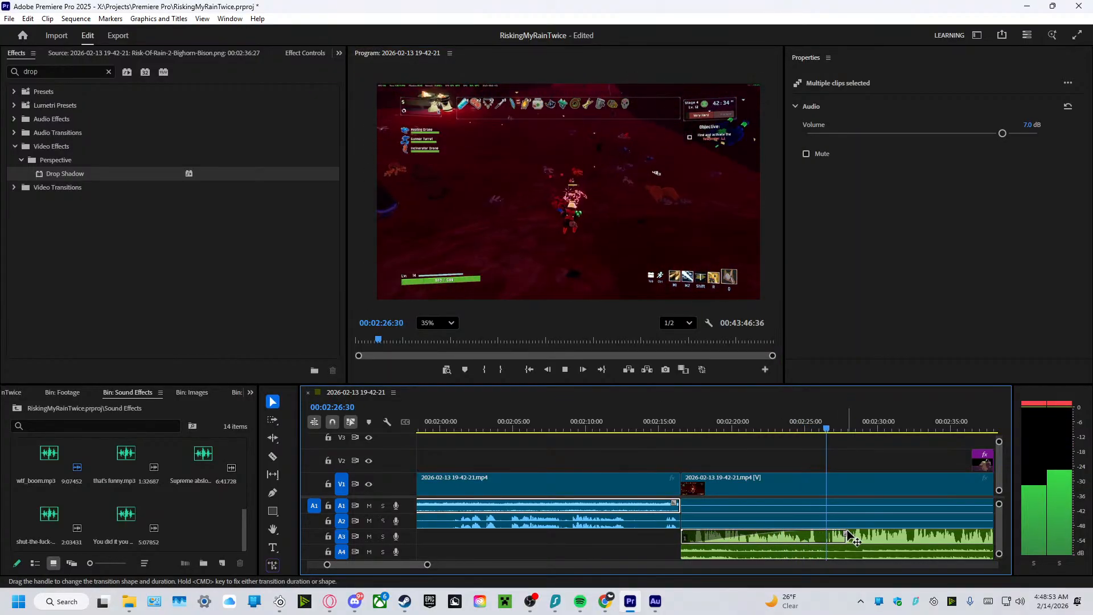
left_click_drag(843, 428, 668, 456)
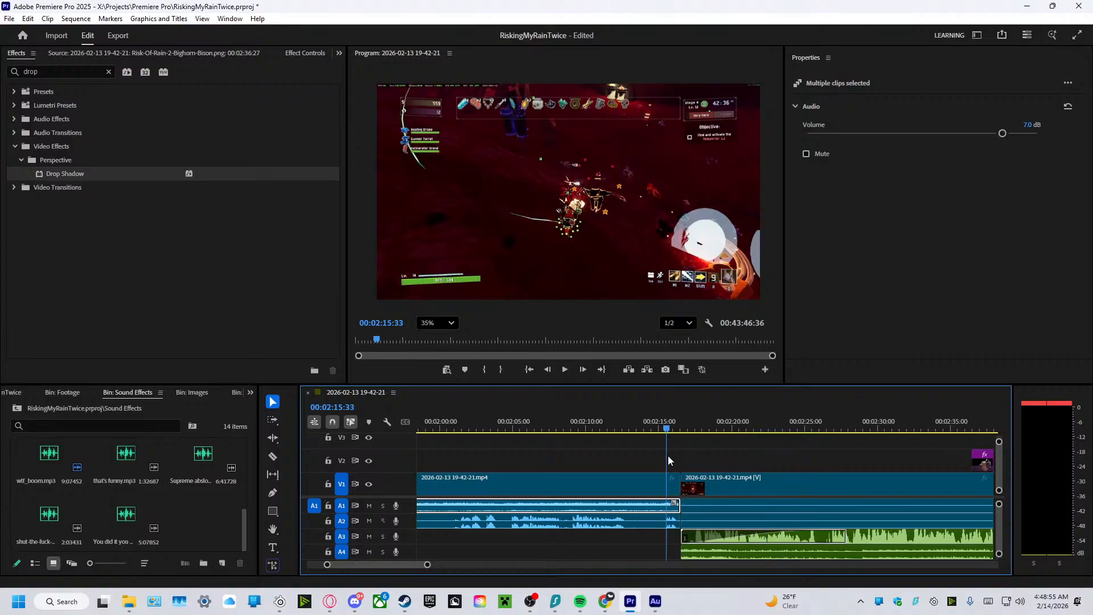
left_click(569, 372)
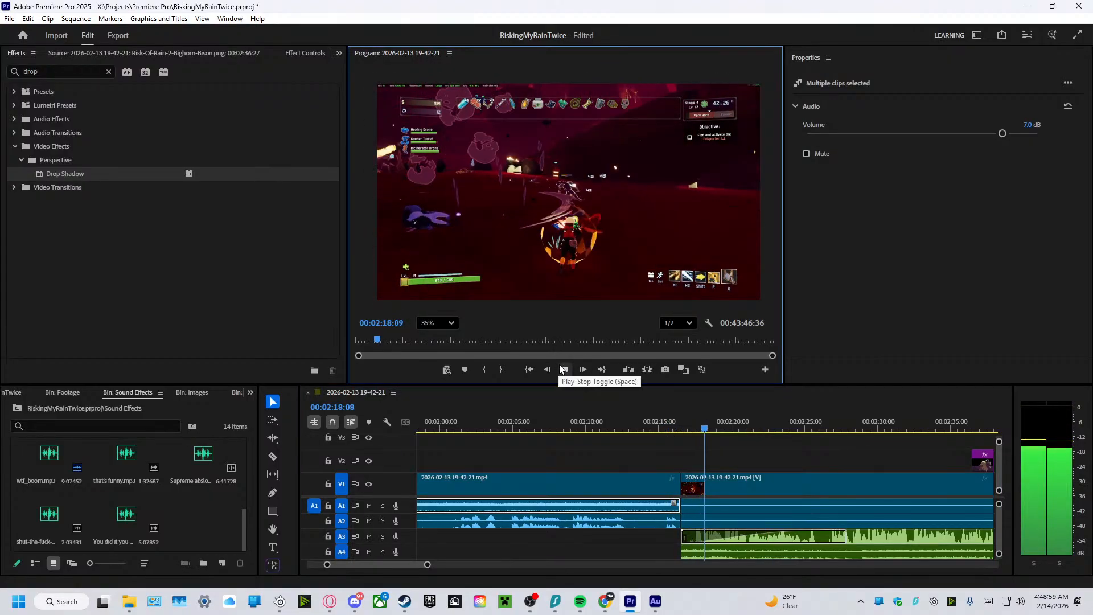
left_click(562, 369)
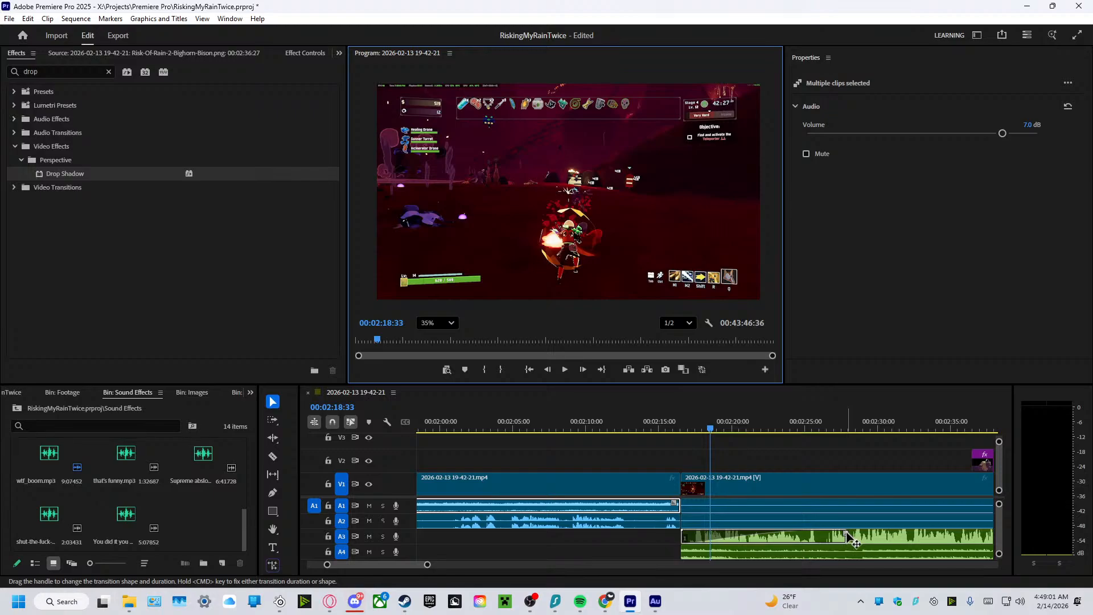
Give the A4 audio a fade-in of about 3 seconds at the 00:02:16 cut and a short fade-out to the A1 gameplay audio before it.
left_click_drag(847, 538, 722, 545)
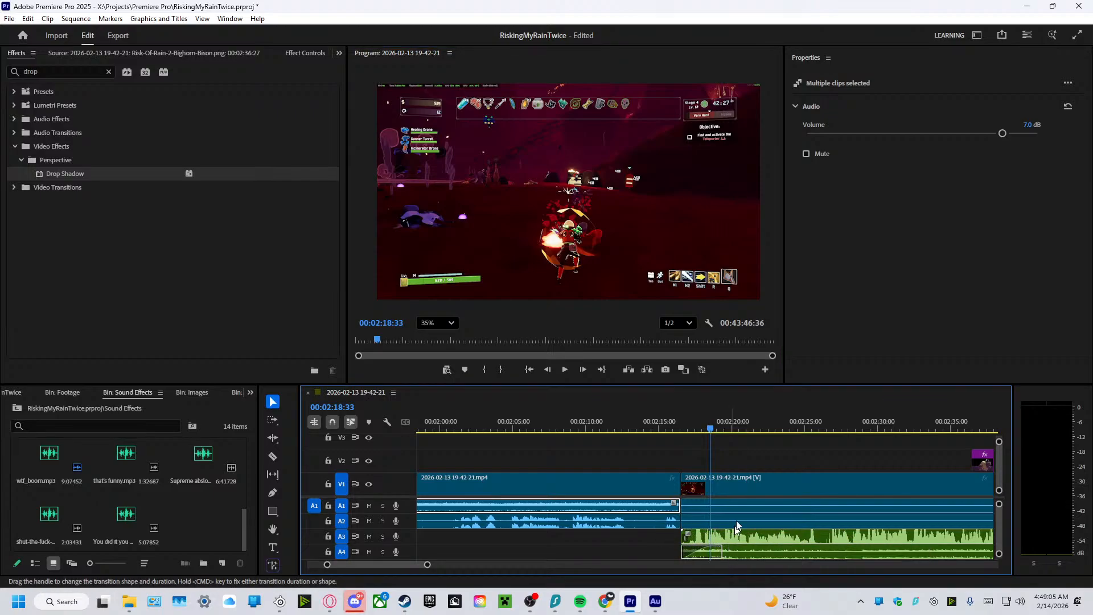
left_click_drag(712, 430, 668, 435)
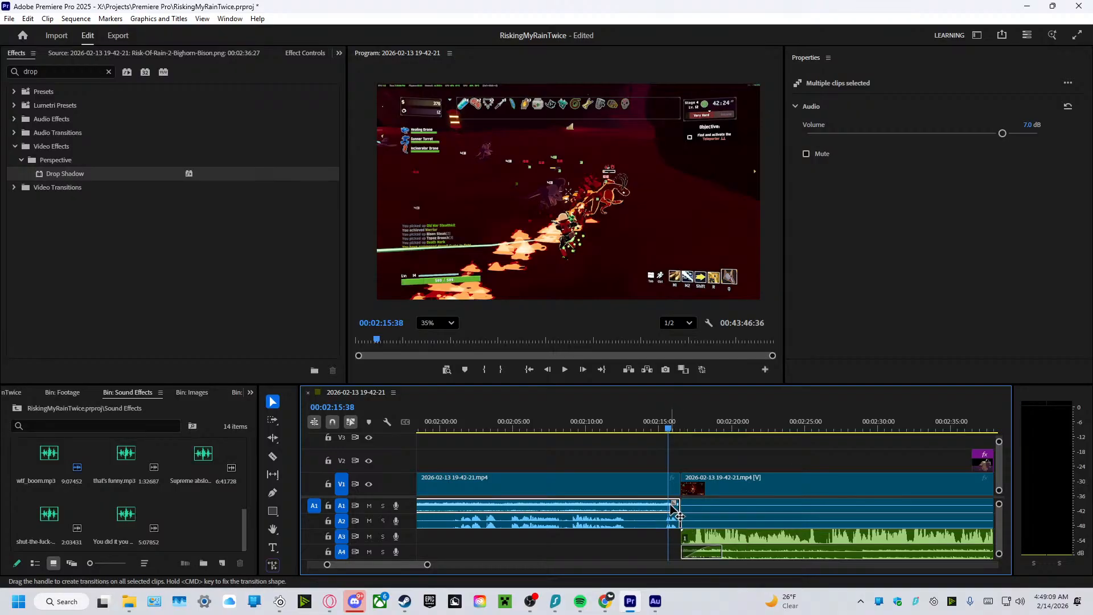
left_click_drag(672, 502, 666, 502)
Play from 00:02:15:38 to the creature image at 00:02:39:45 and look through the Sound Effects bin, including wtf_boom.mp3.
left_click(568, 368)
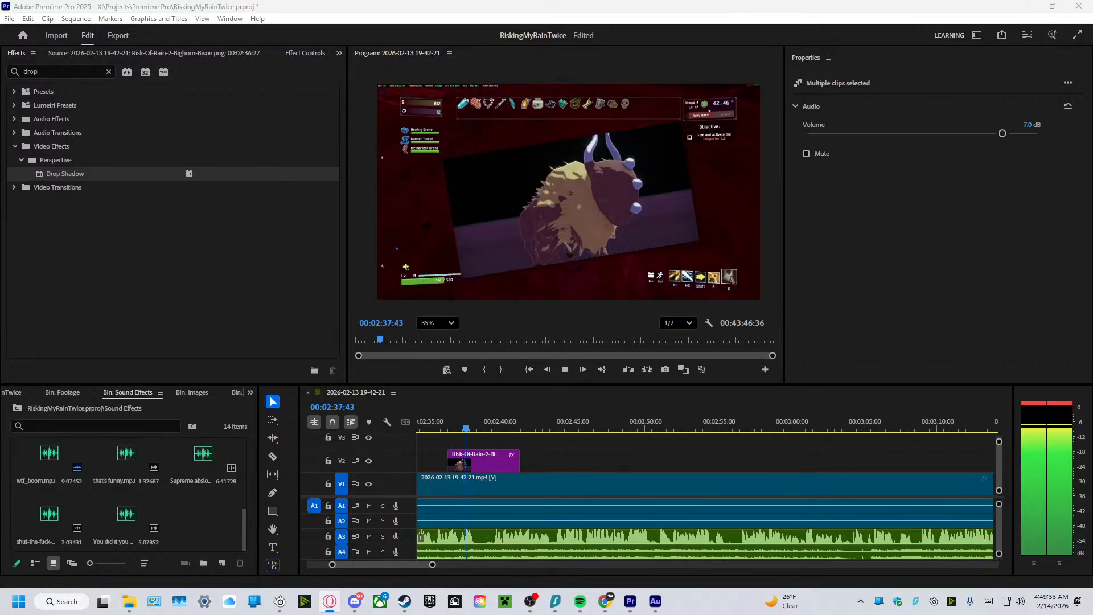
left_click(565, 369)
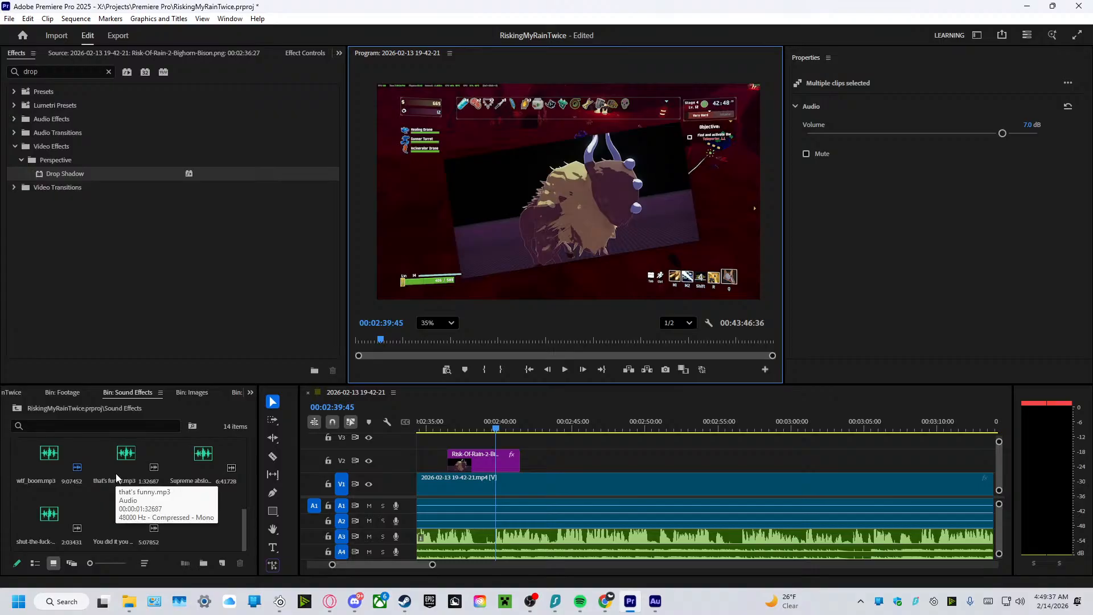
scroll(159, 521, "up", 2)
scroll(163, 526, "up", 1)
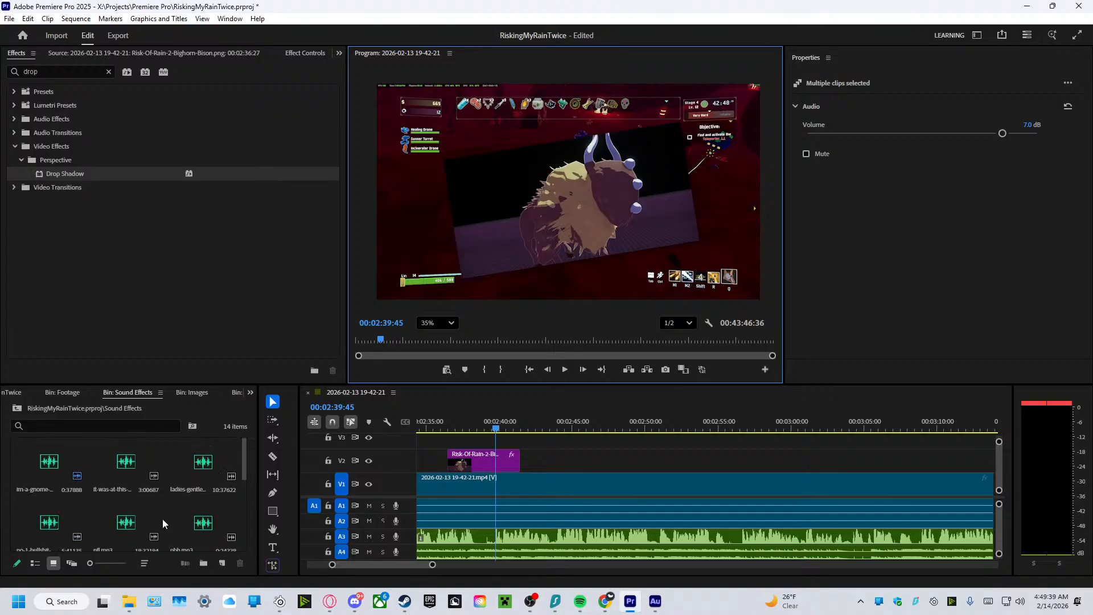
left_click(120, 486)
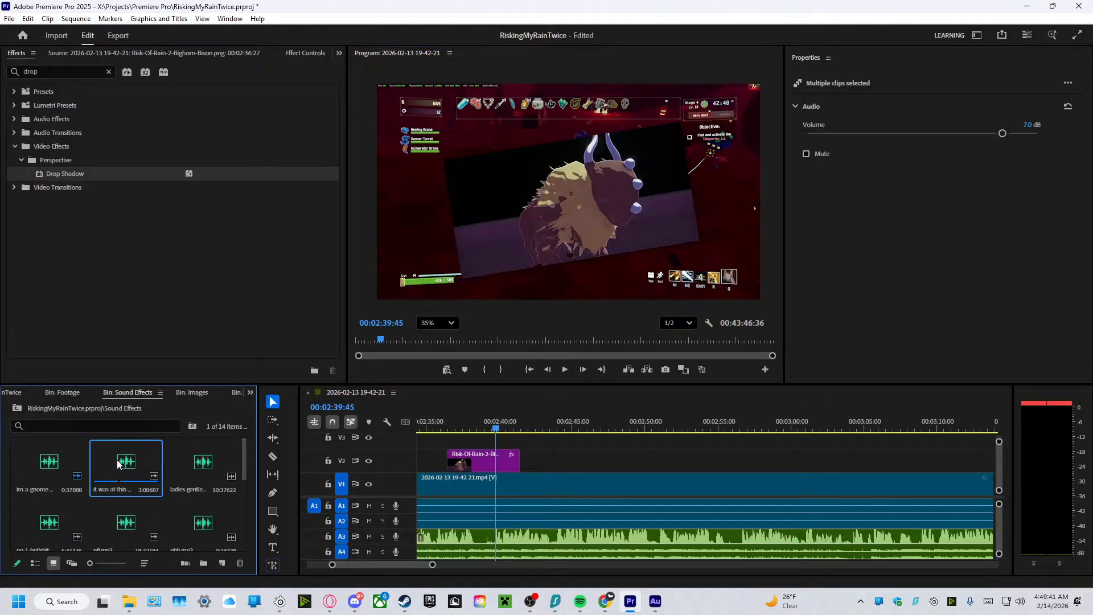
scroll(176, 500, "down", 1)
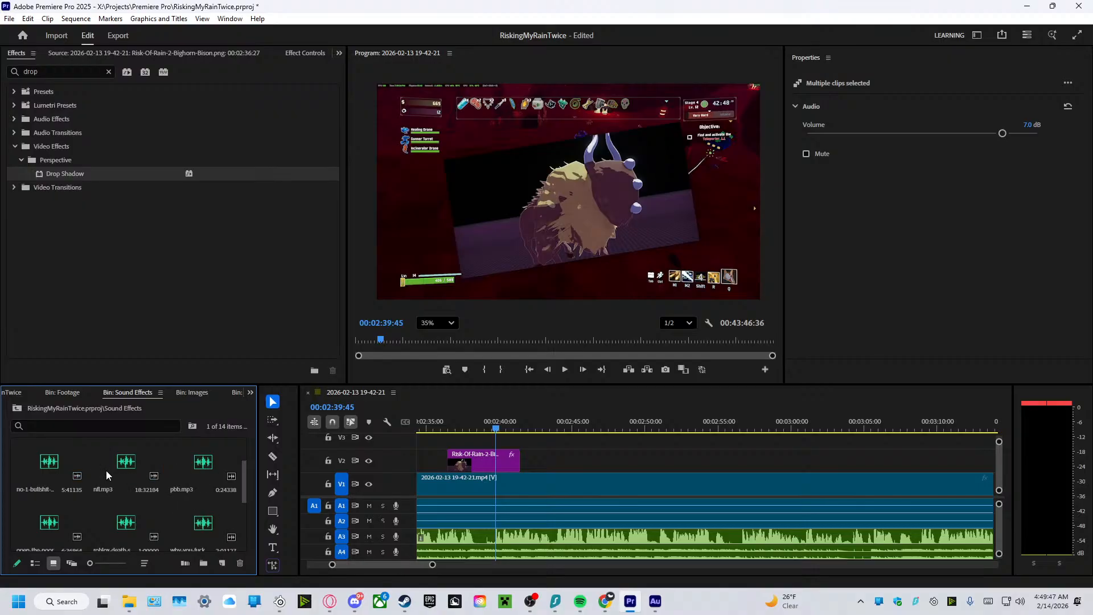
scroll(107, 475, "down", 1)
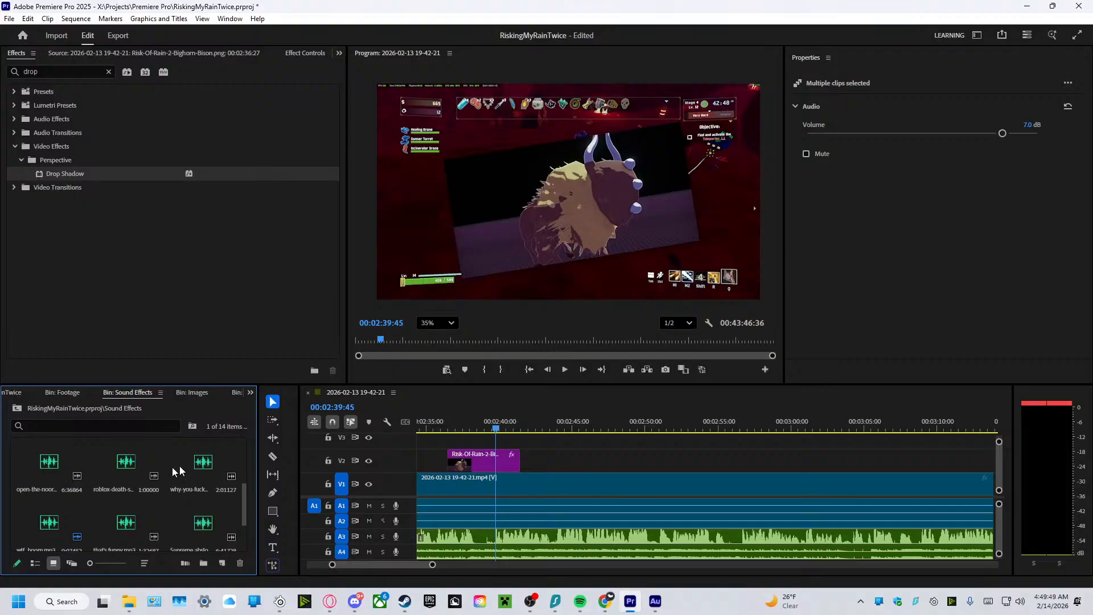
scroll(153, 515, "down", 1)
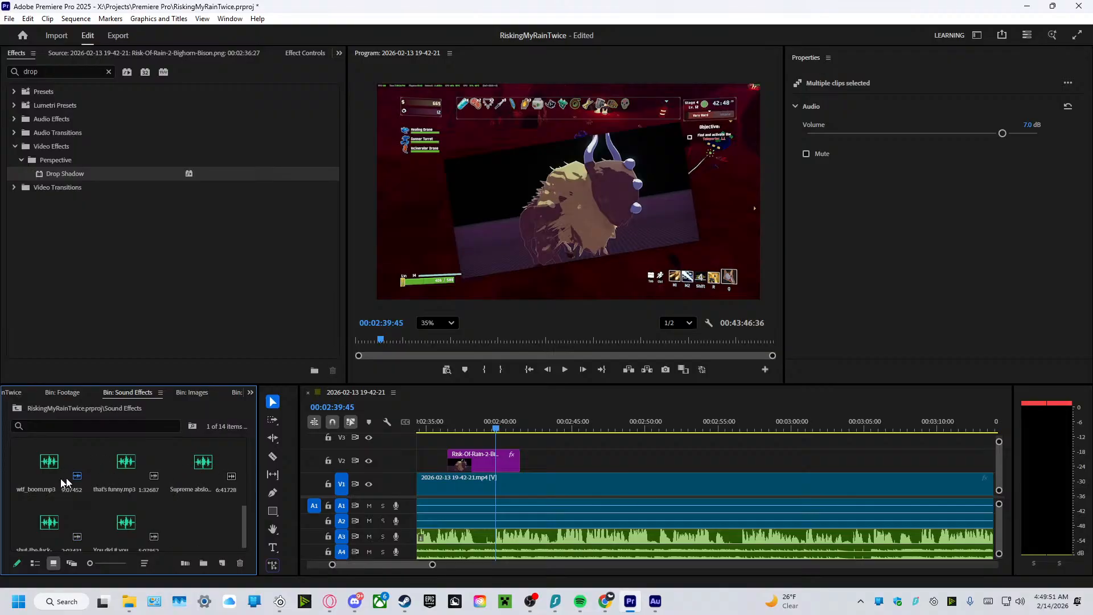
left_click(34, 484)
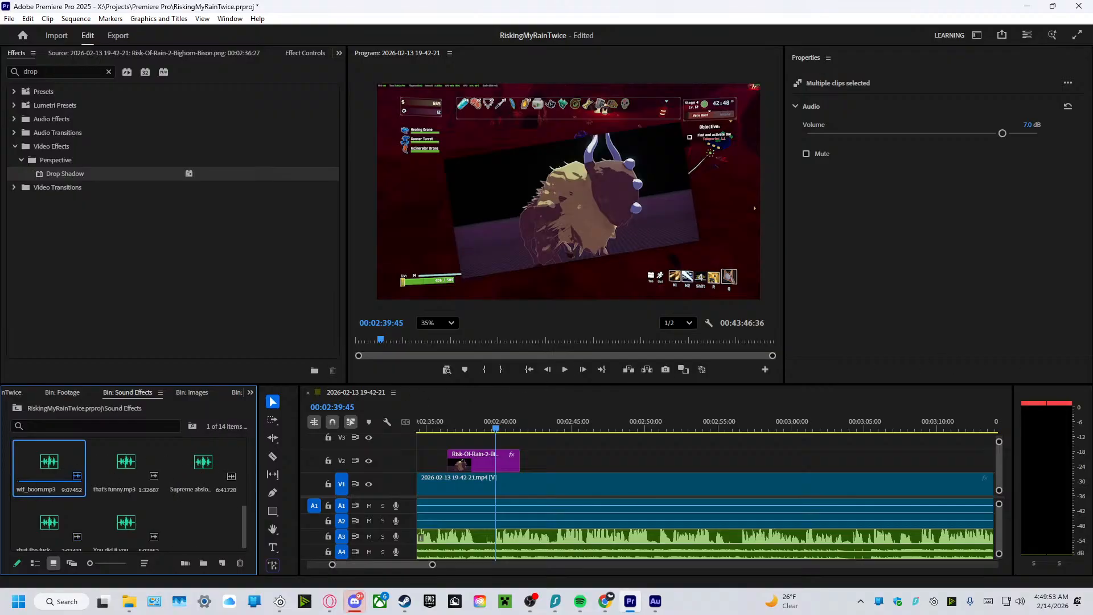
key("alt+Tab")
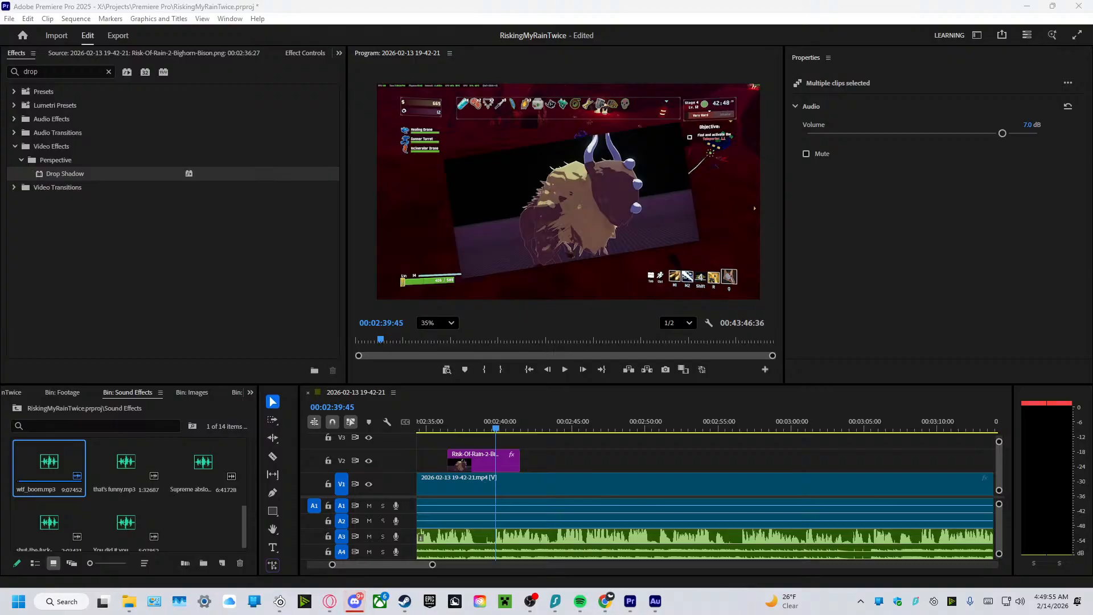